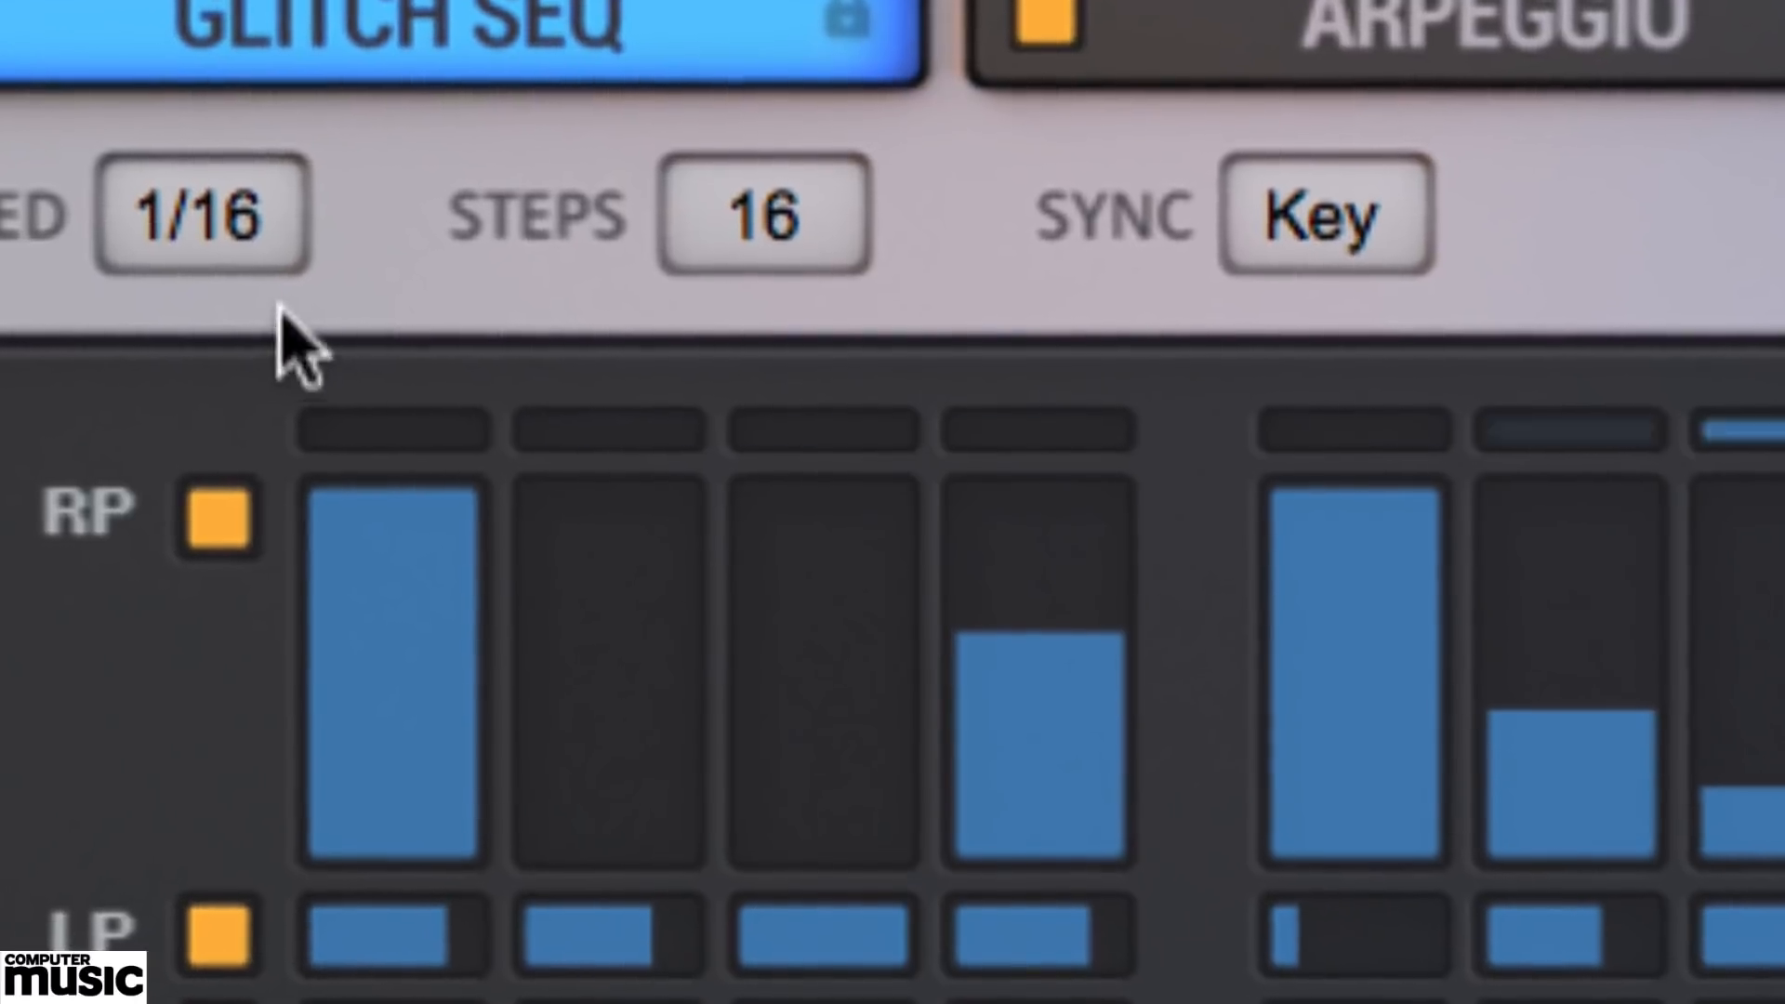
click(209, 232)
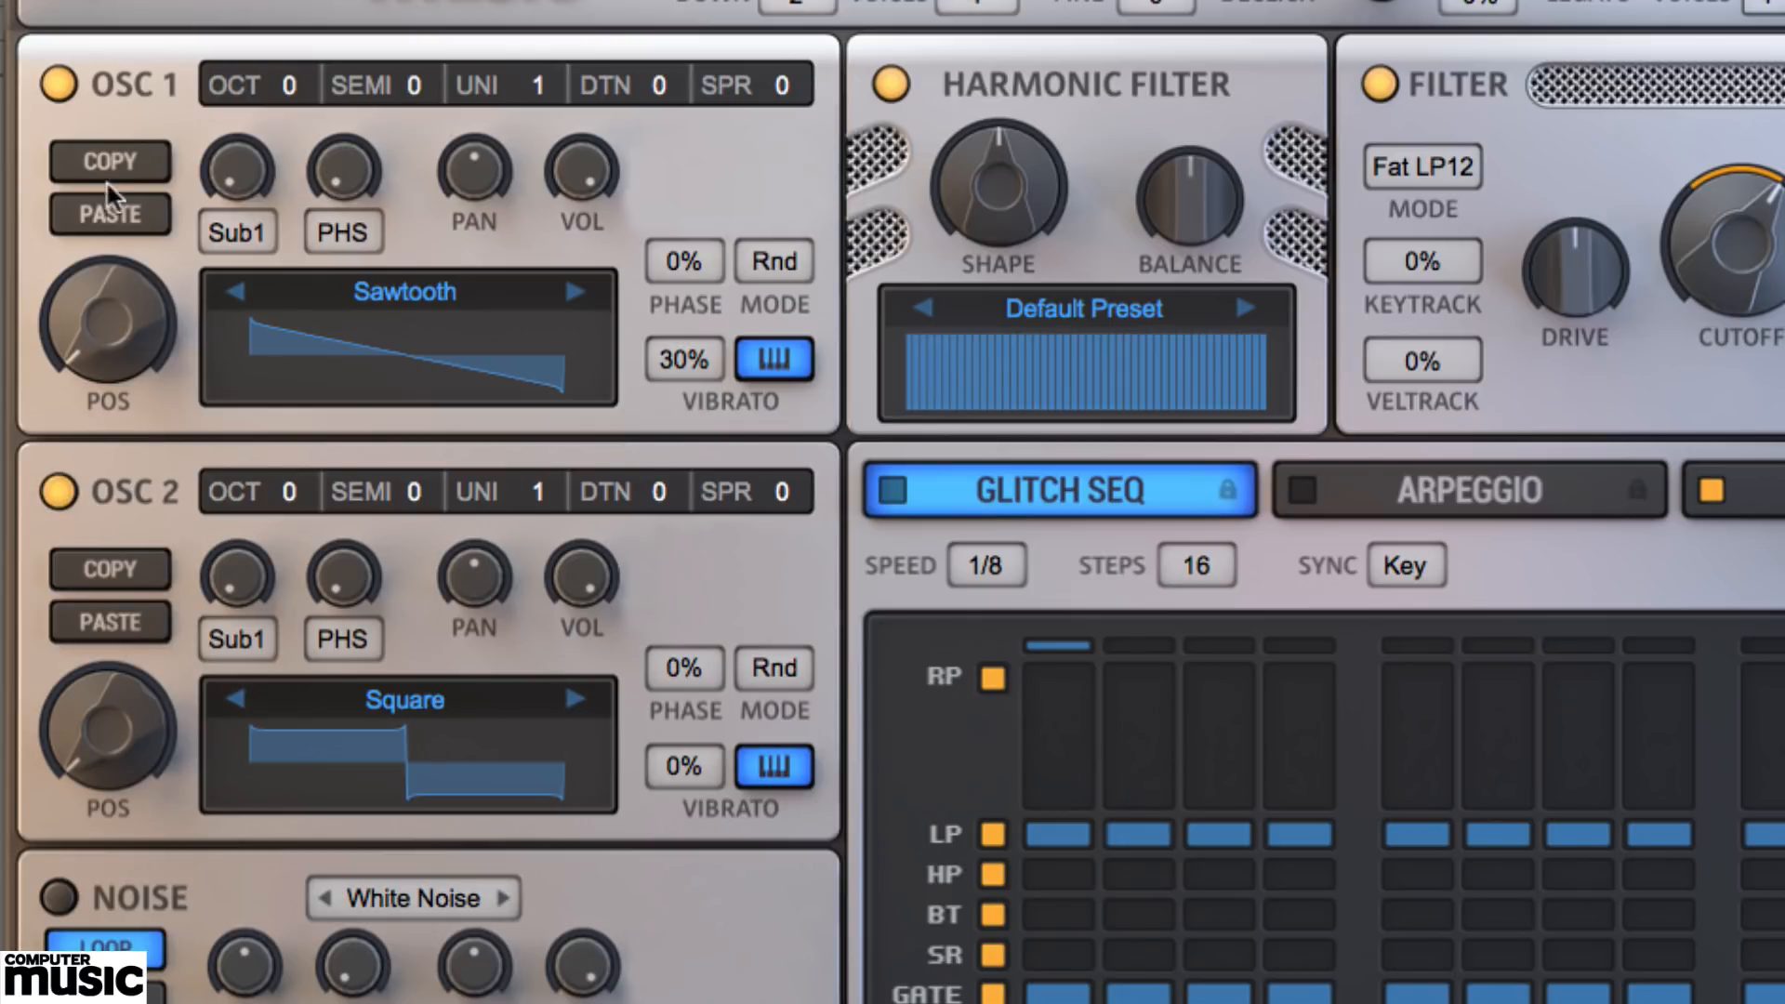
- Try out OSC 1's on/off switch and panning, and raise OSC 2's volume to 100%
click(55, 85)
drag(472, 170, 453, 420)
drag(468, 578, 490, 346)
- Load a Metallic wavetable into OSC 2 and step through the neighbouring ones to Sunrise
click(392, 697)
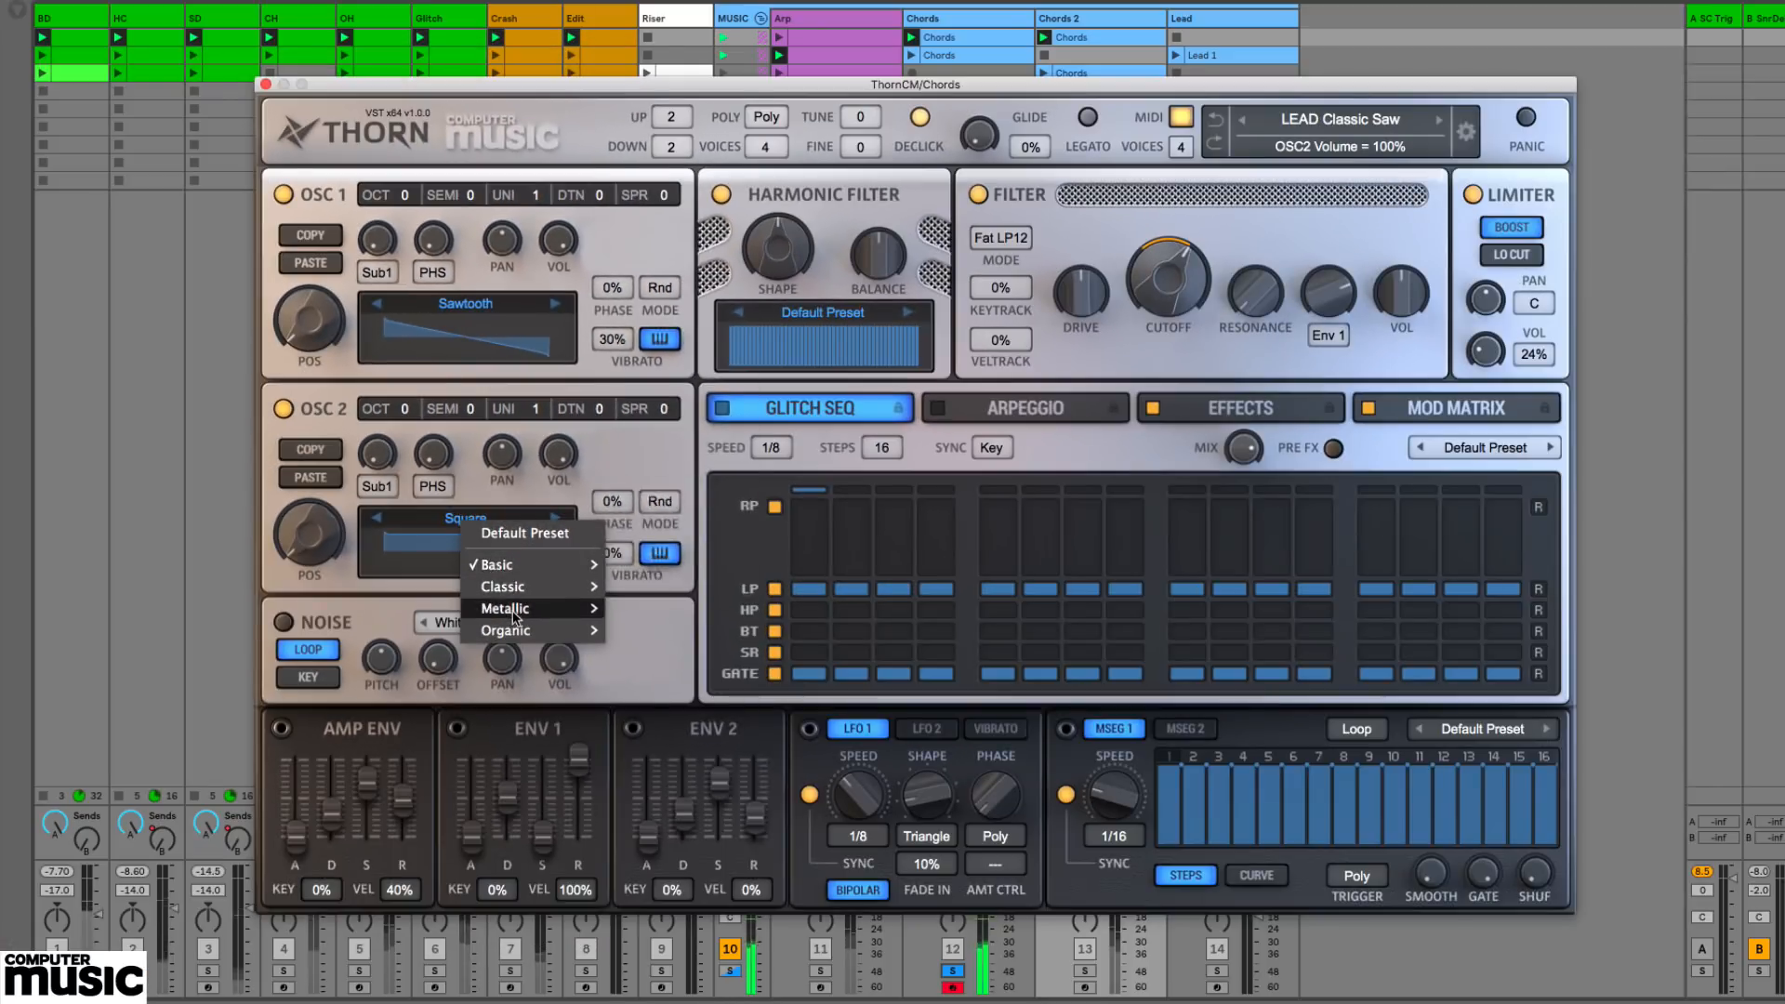
mouse_move(520, 871)
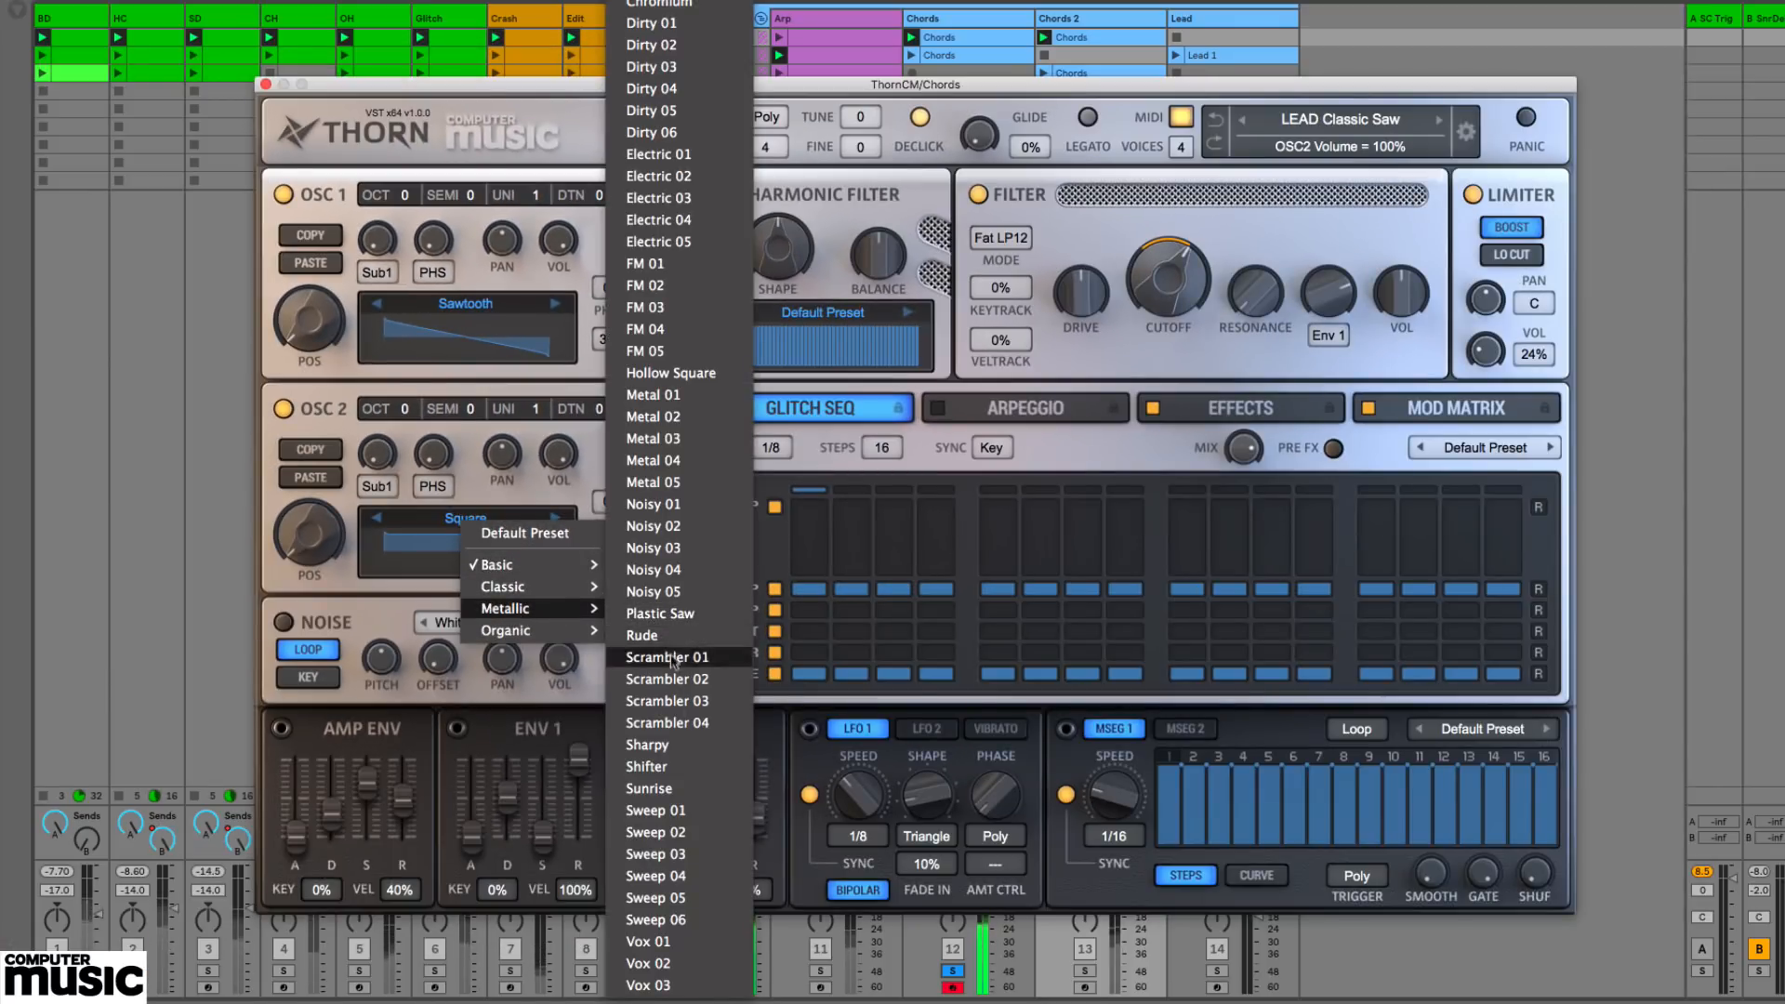
click(684, 764)
click(228, 702)
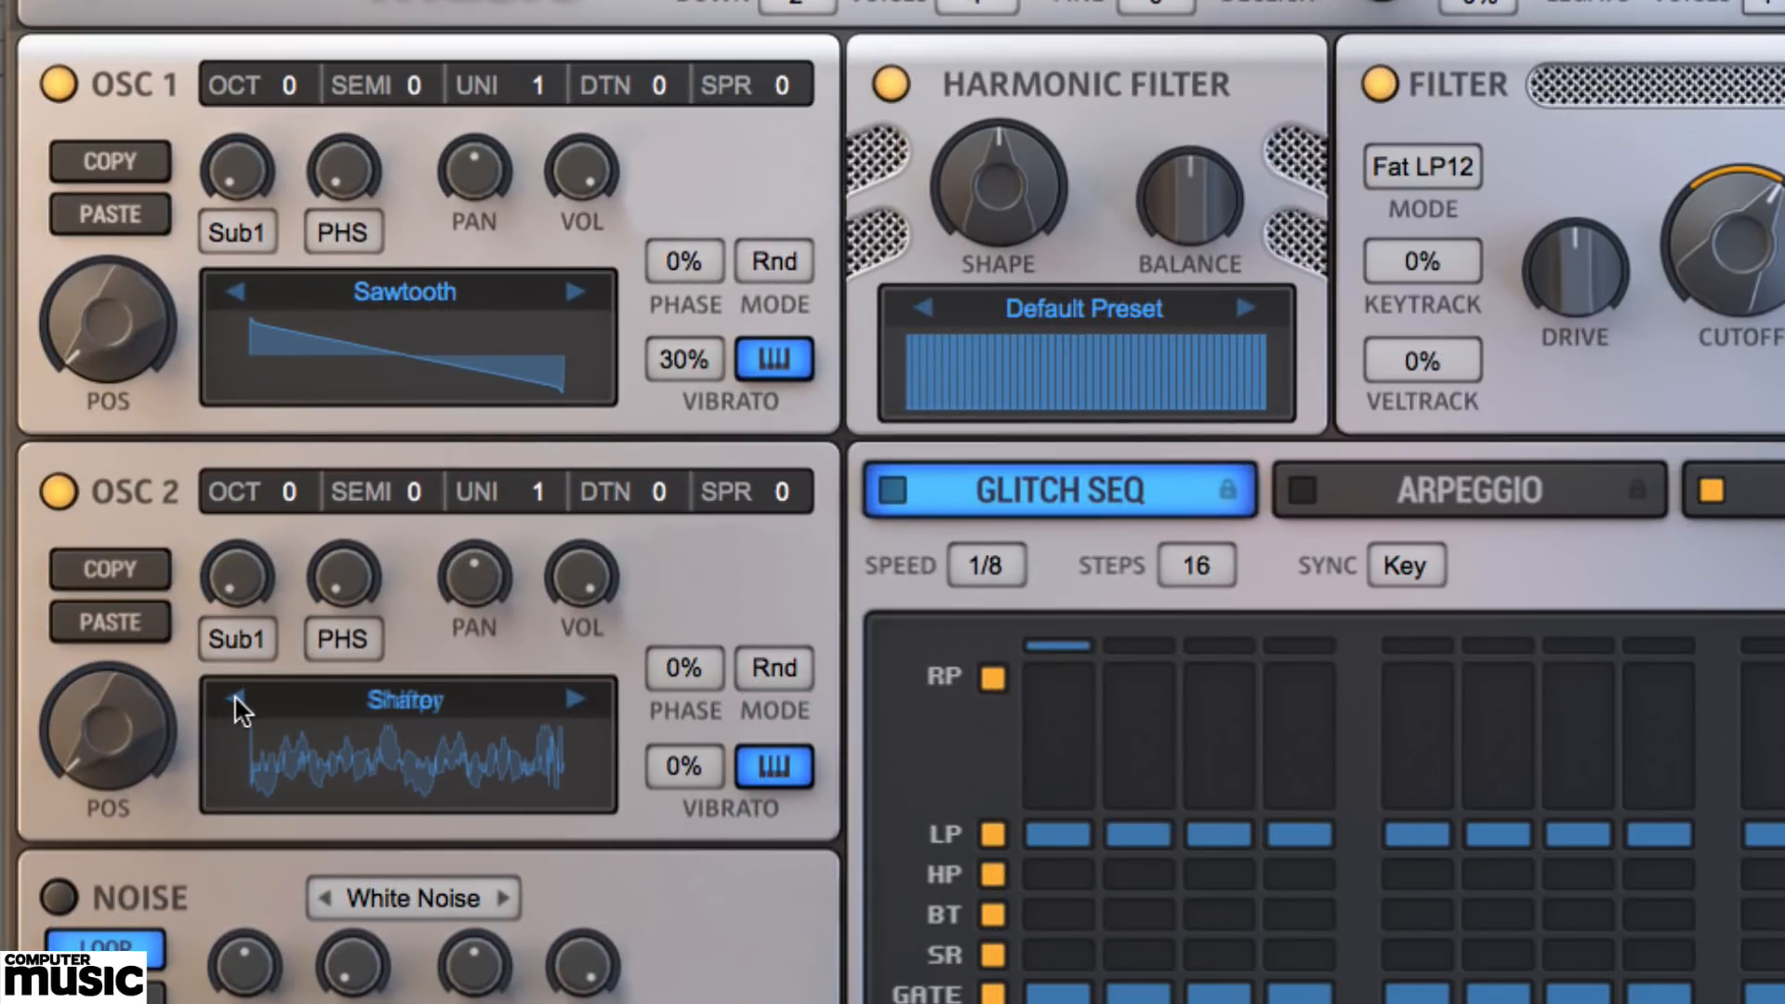
click(581, 699)
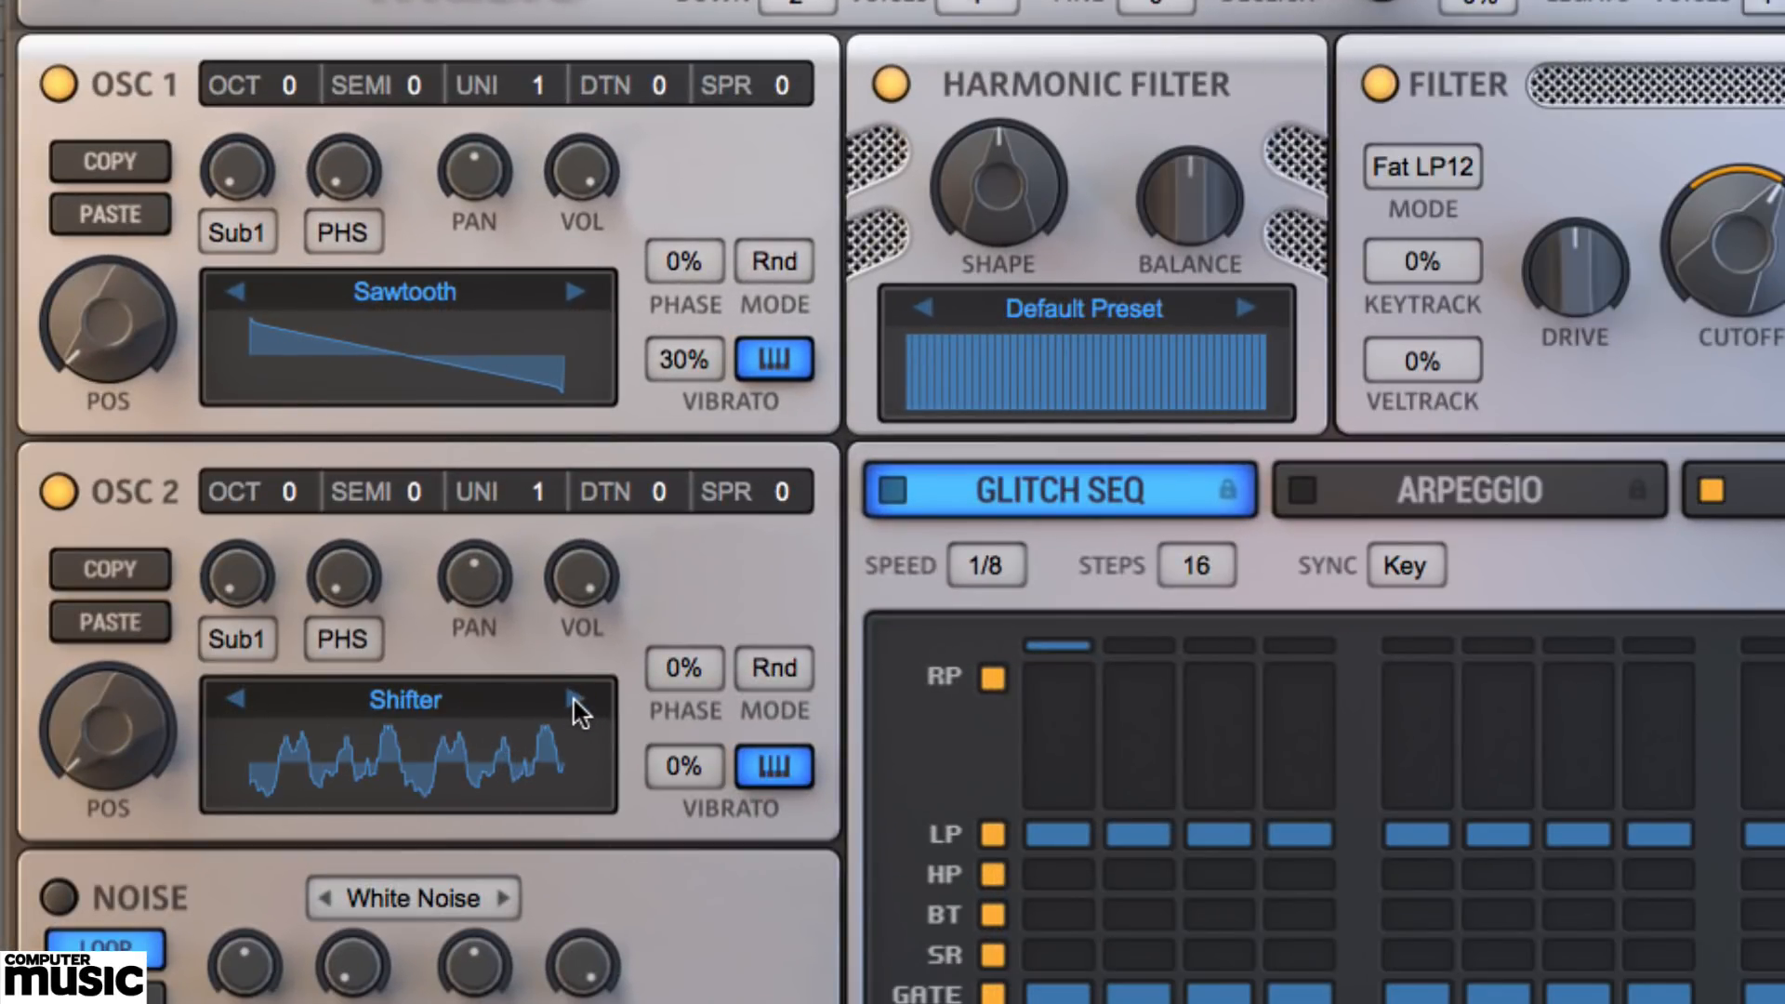
click(574, 702)
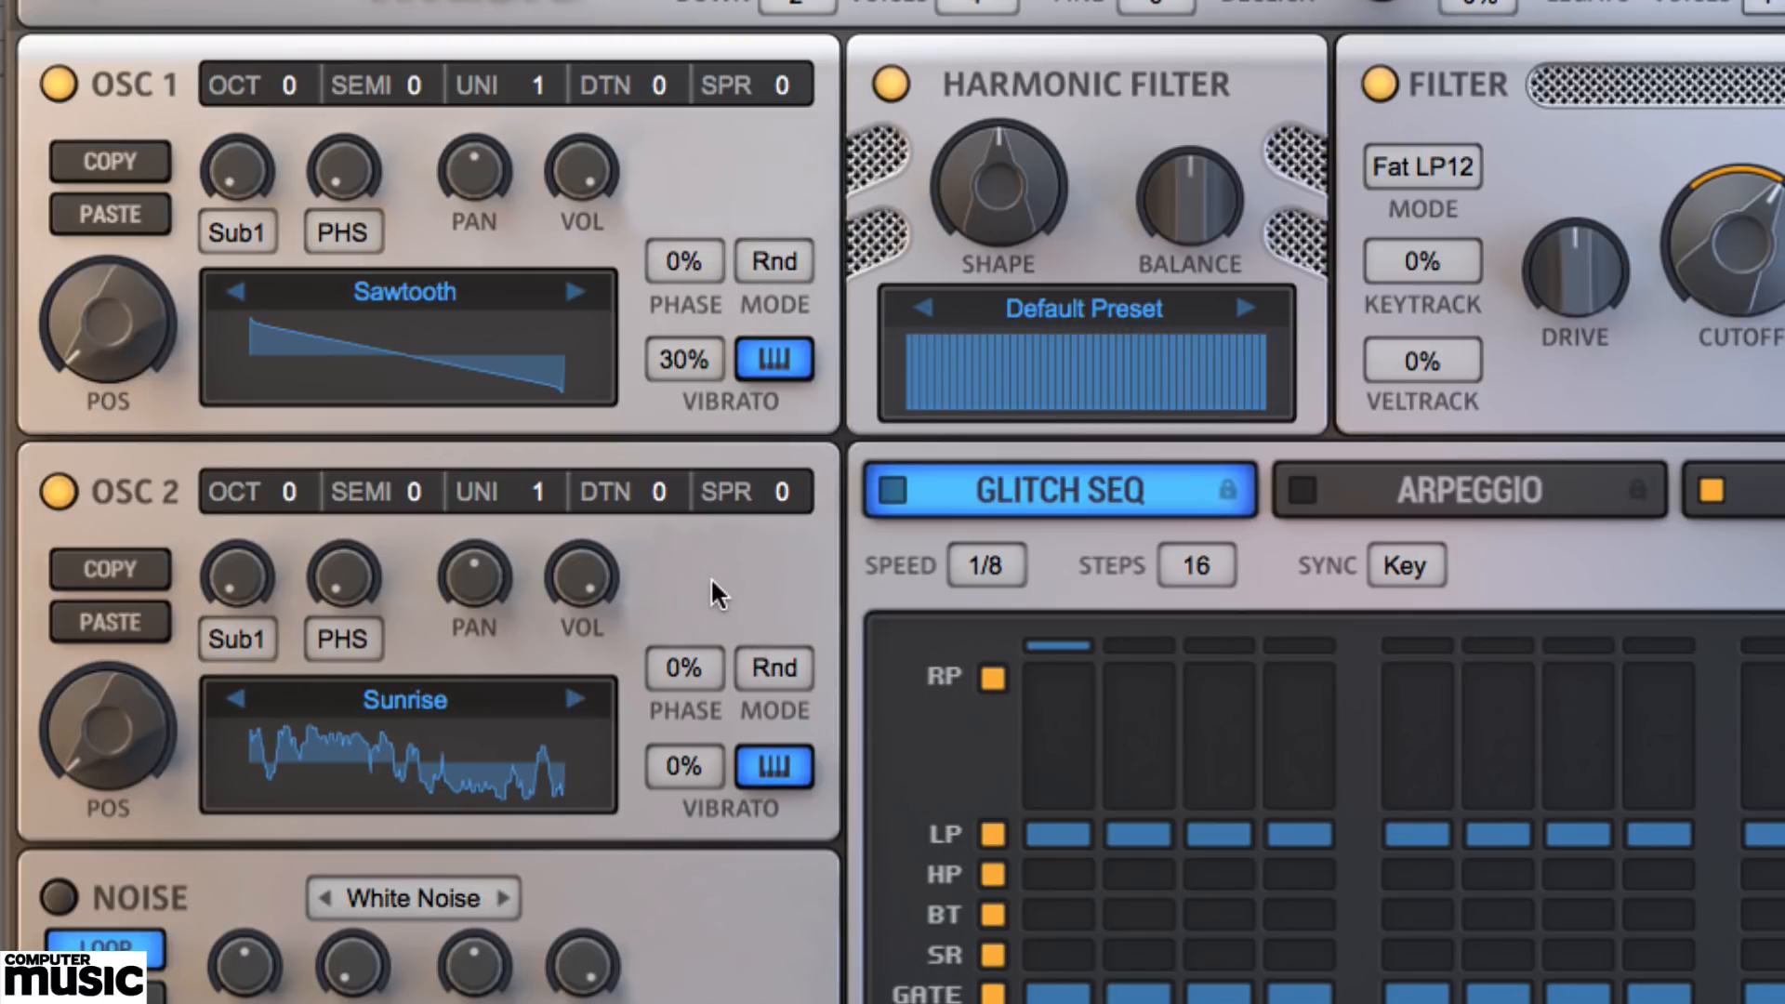
- Open OSC 2's Sunrise wavetable in the harmonic editor to view its partials, and close the editor
click(399, 769)
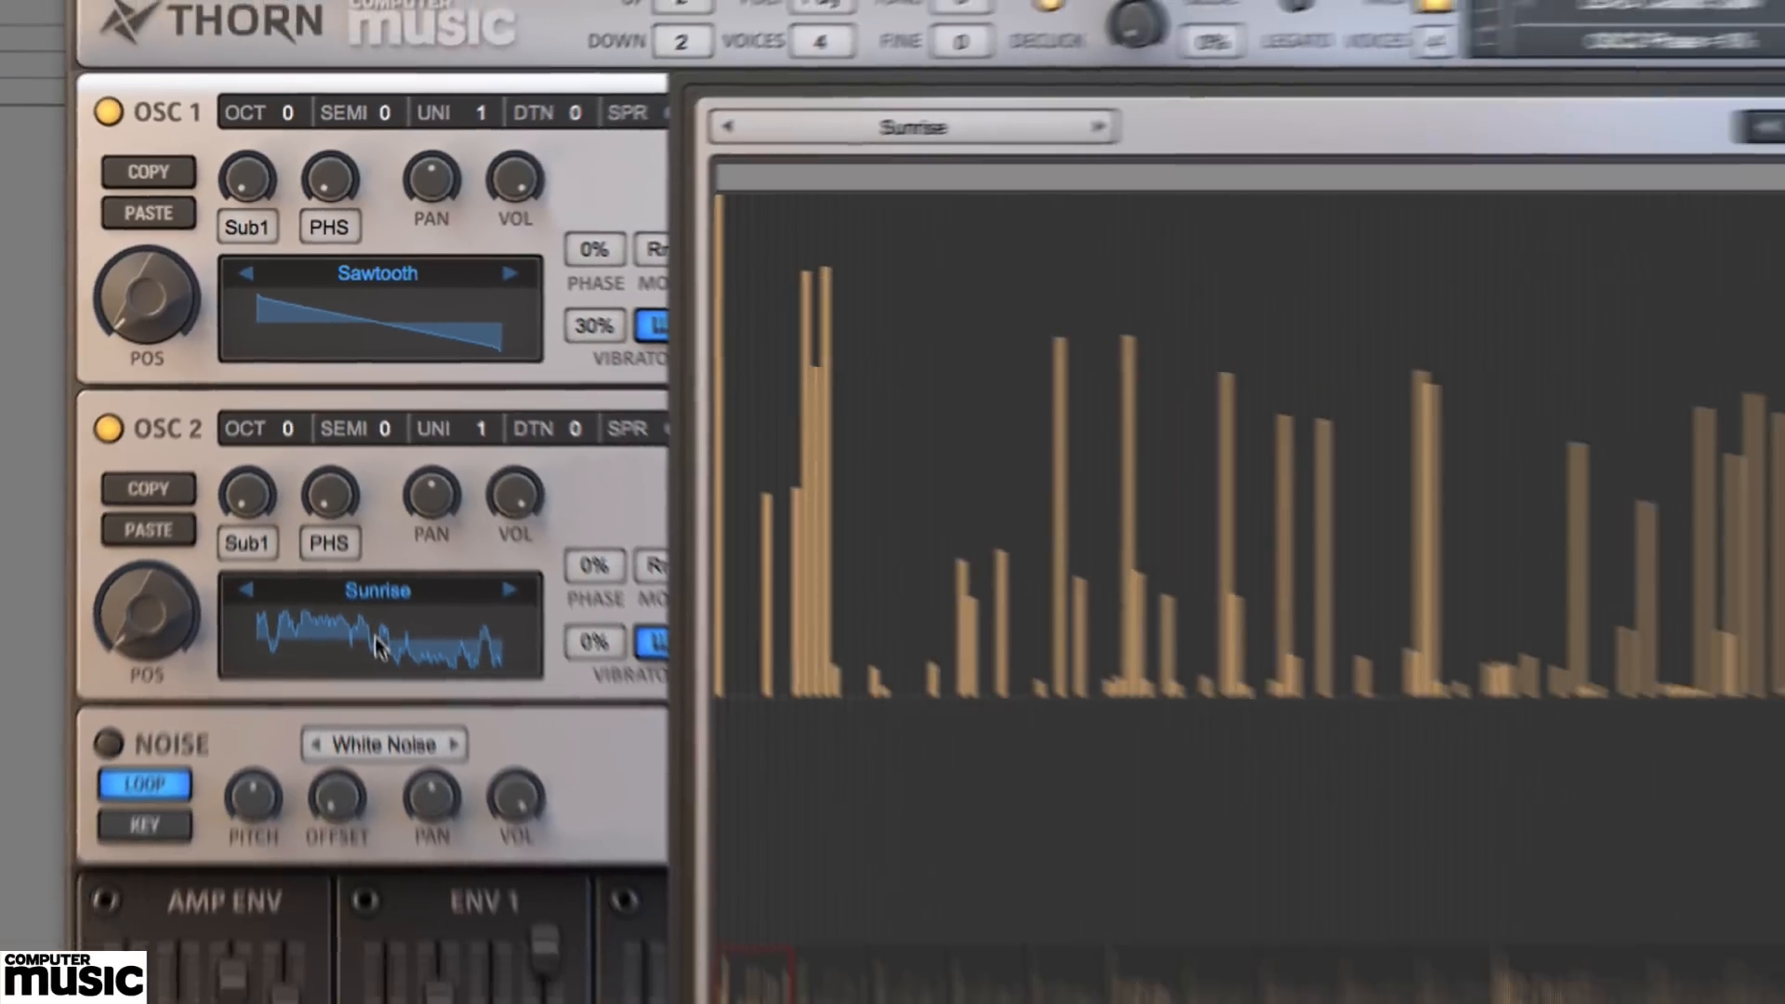
click(1635, 159)
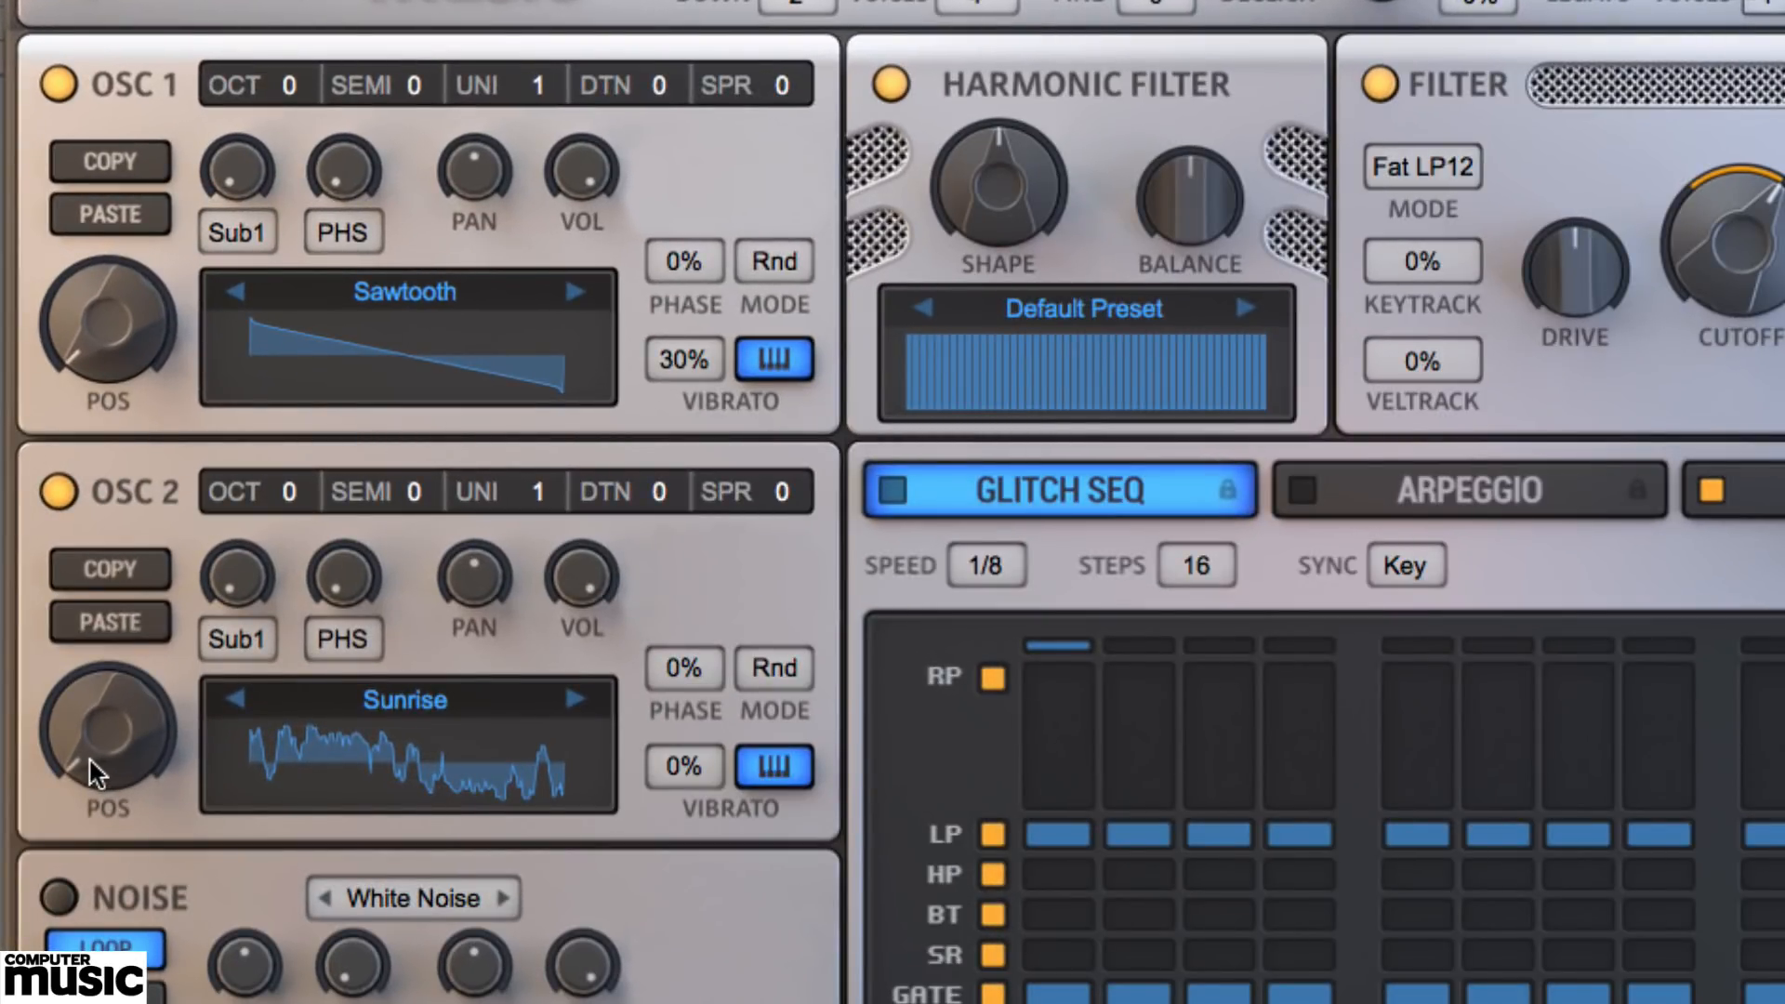
- Sweep the wavetable position of both oscillators and check the modulation sources available for OSC 1's position
drag(90, 760, 147, 790)
drag(117, 340, 150, 495)
right_click(104, 316)
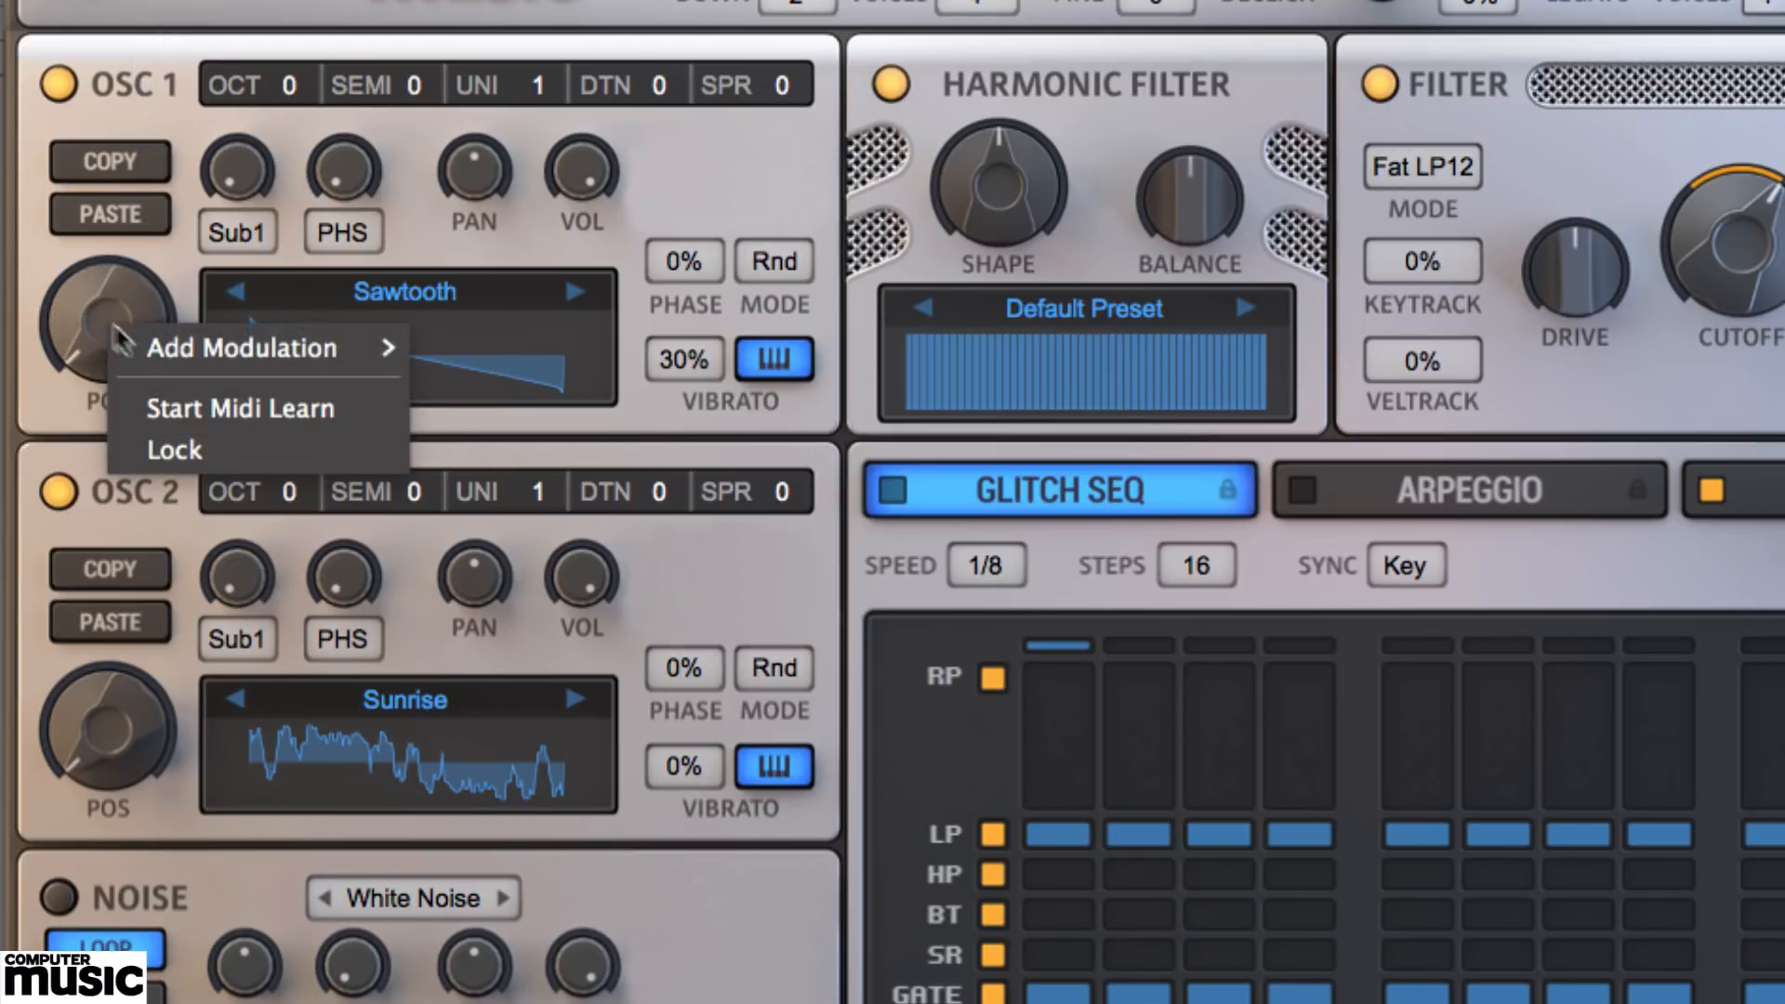
mouse_move(190, 352)
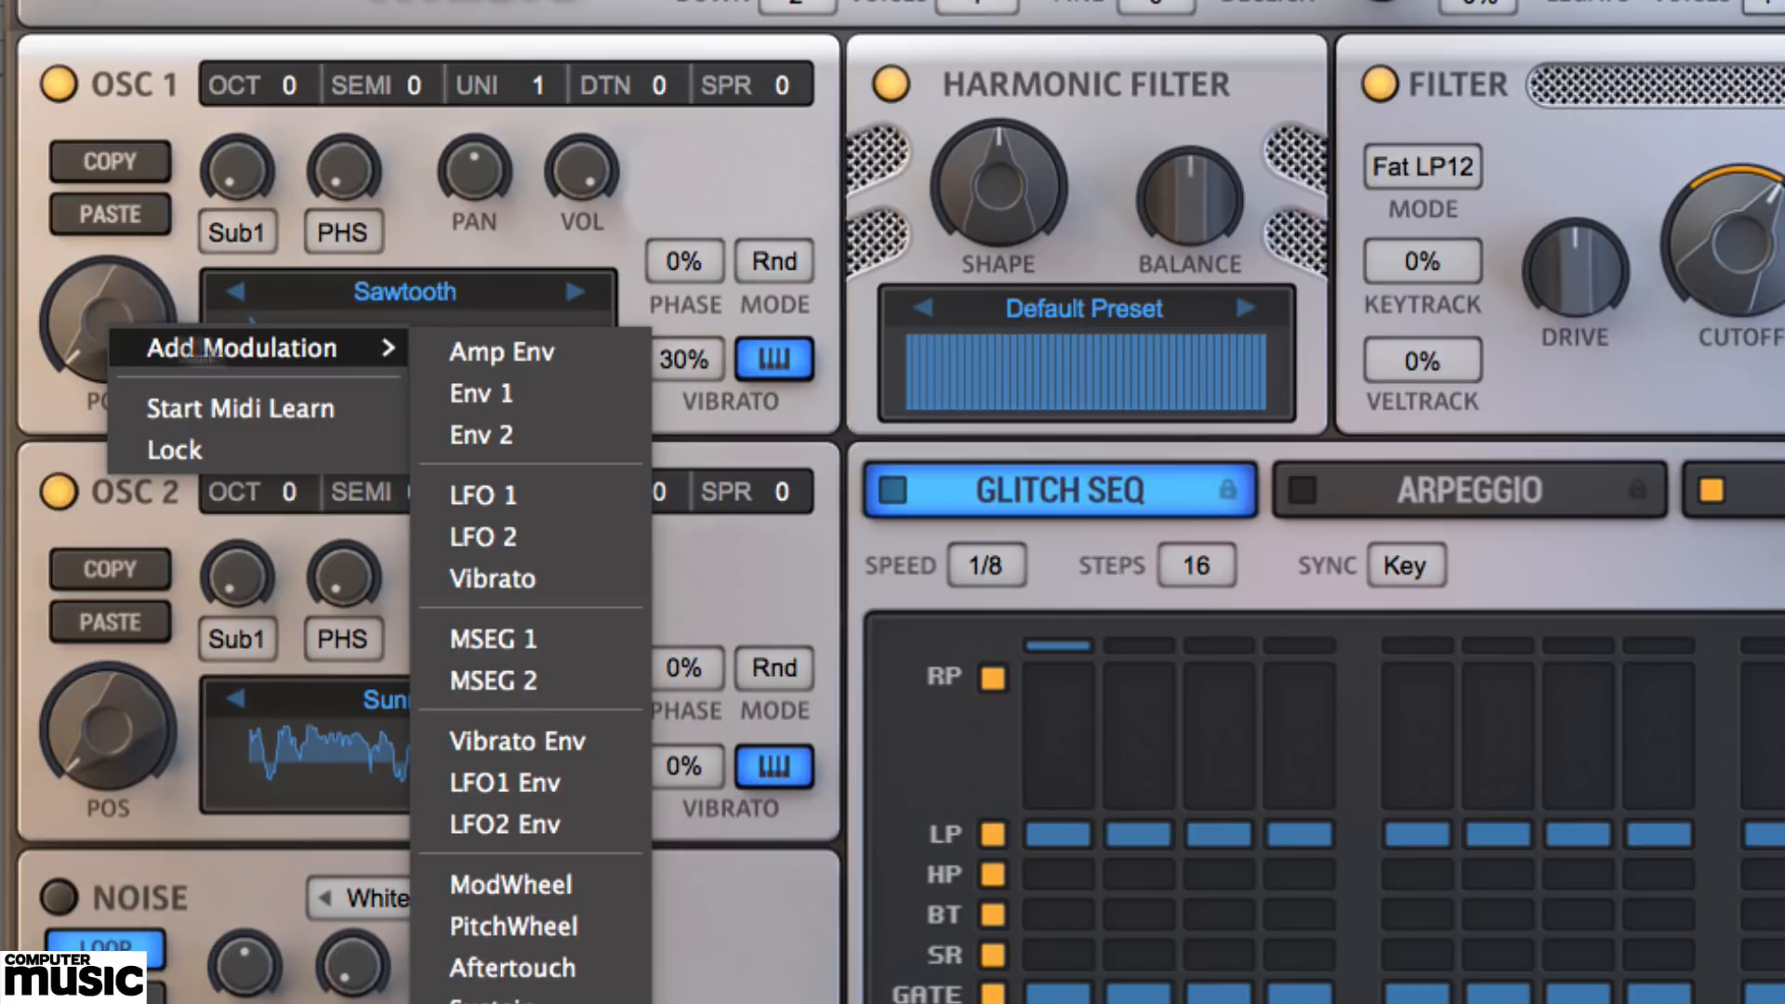
click(762, 569)
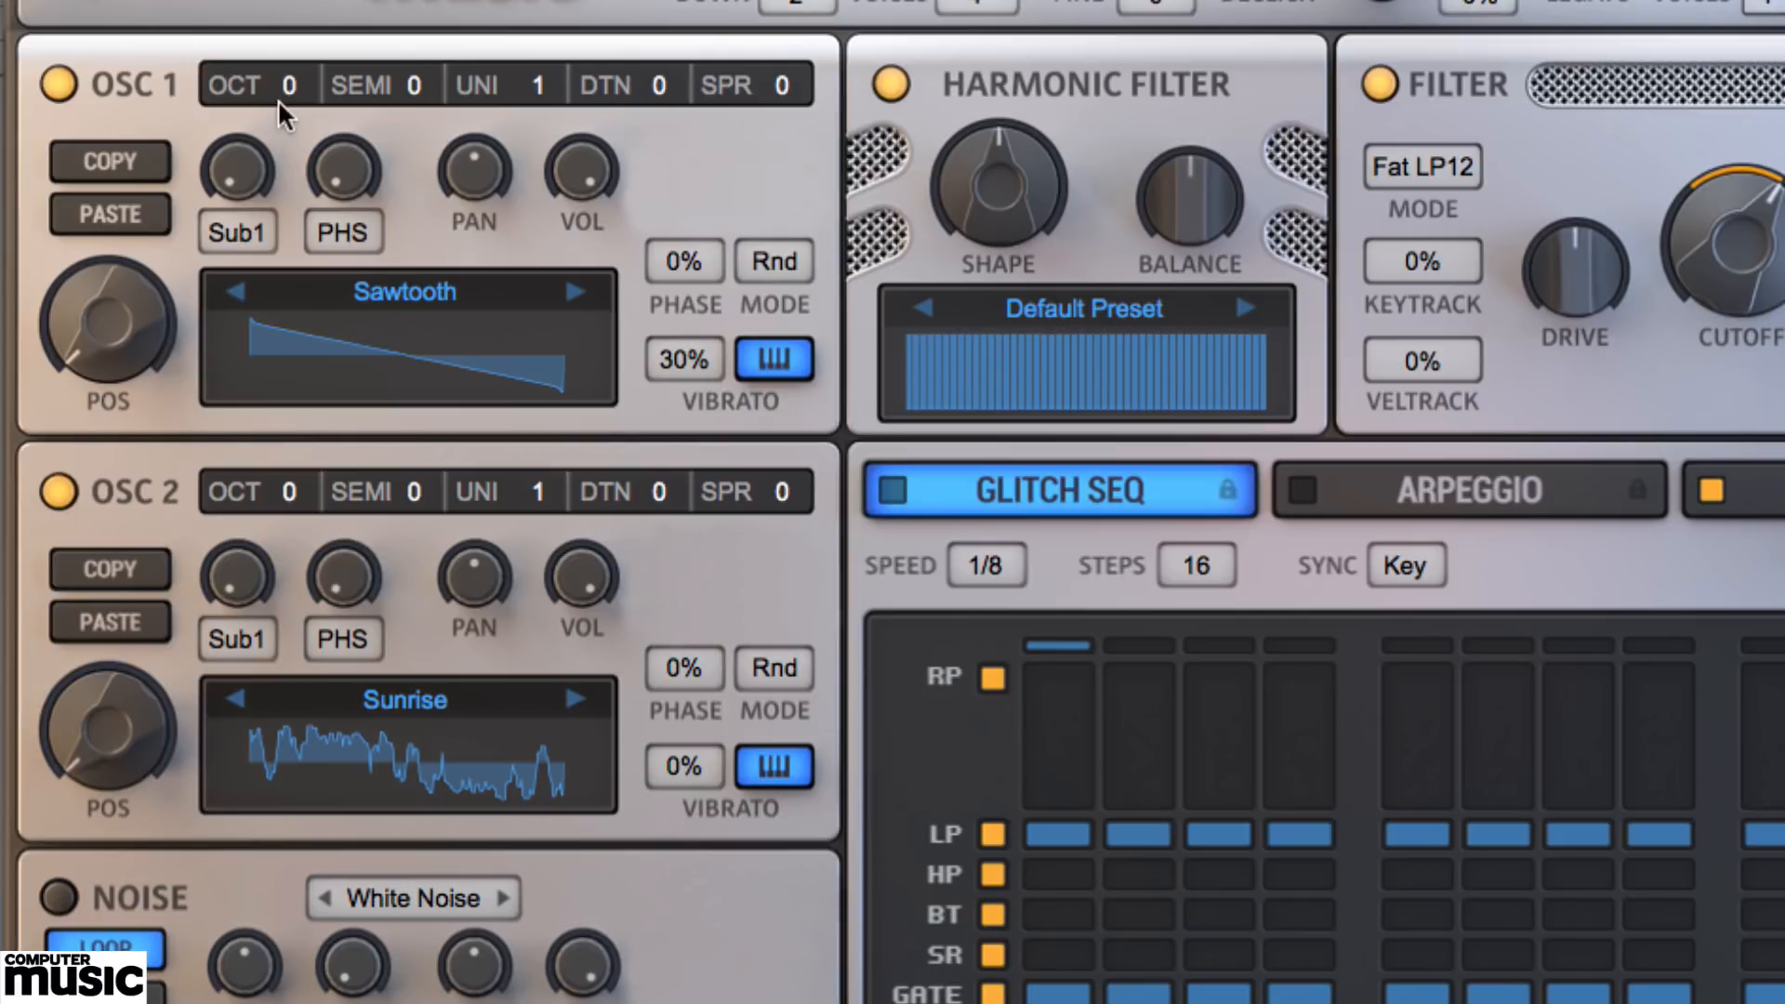
- Set OSC 1's octave to 1 and its semitones to 7
drag(277, 87, 278, 52)
drag(423, 34, 424, 5)
- Keep Sub1 as OSC 1's sub-oscillator type, raise its level and lower OSC 2's volume
click(238, 228)
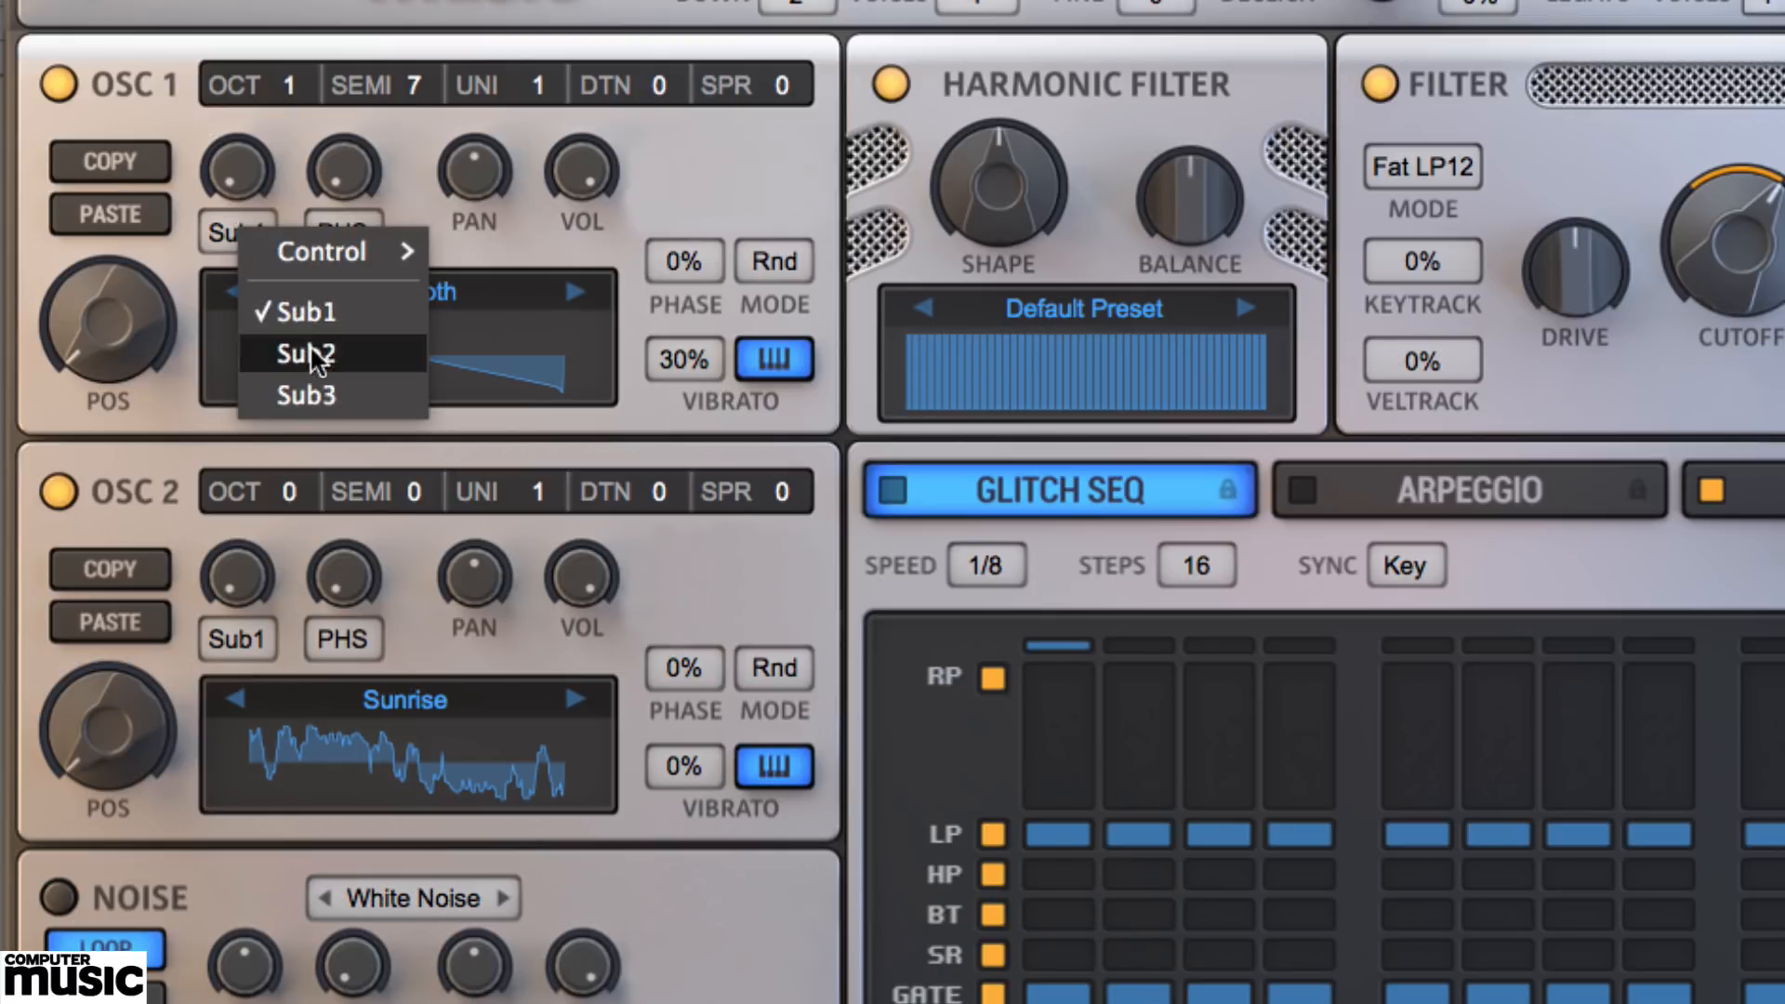
click(330, 307)
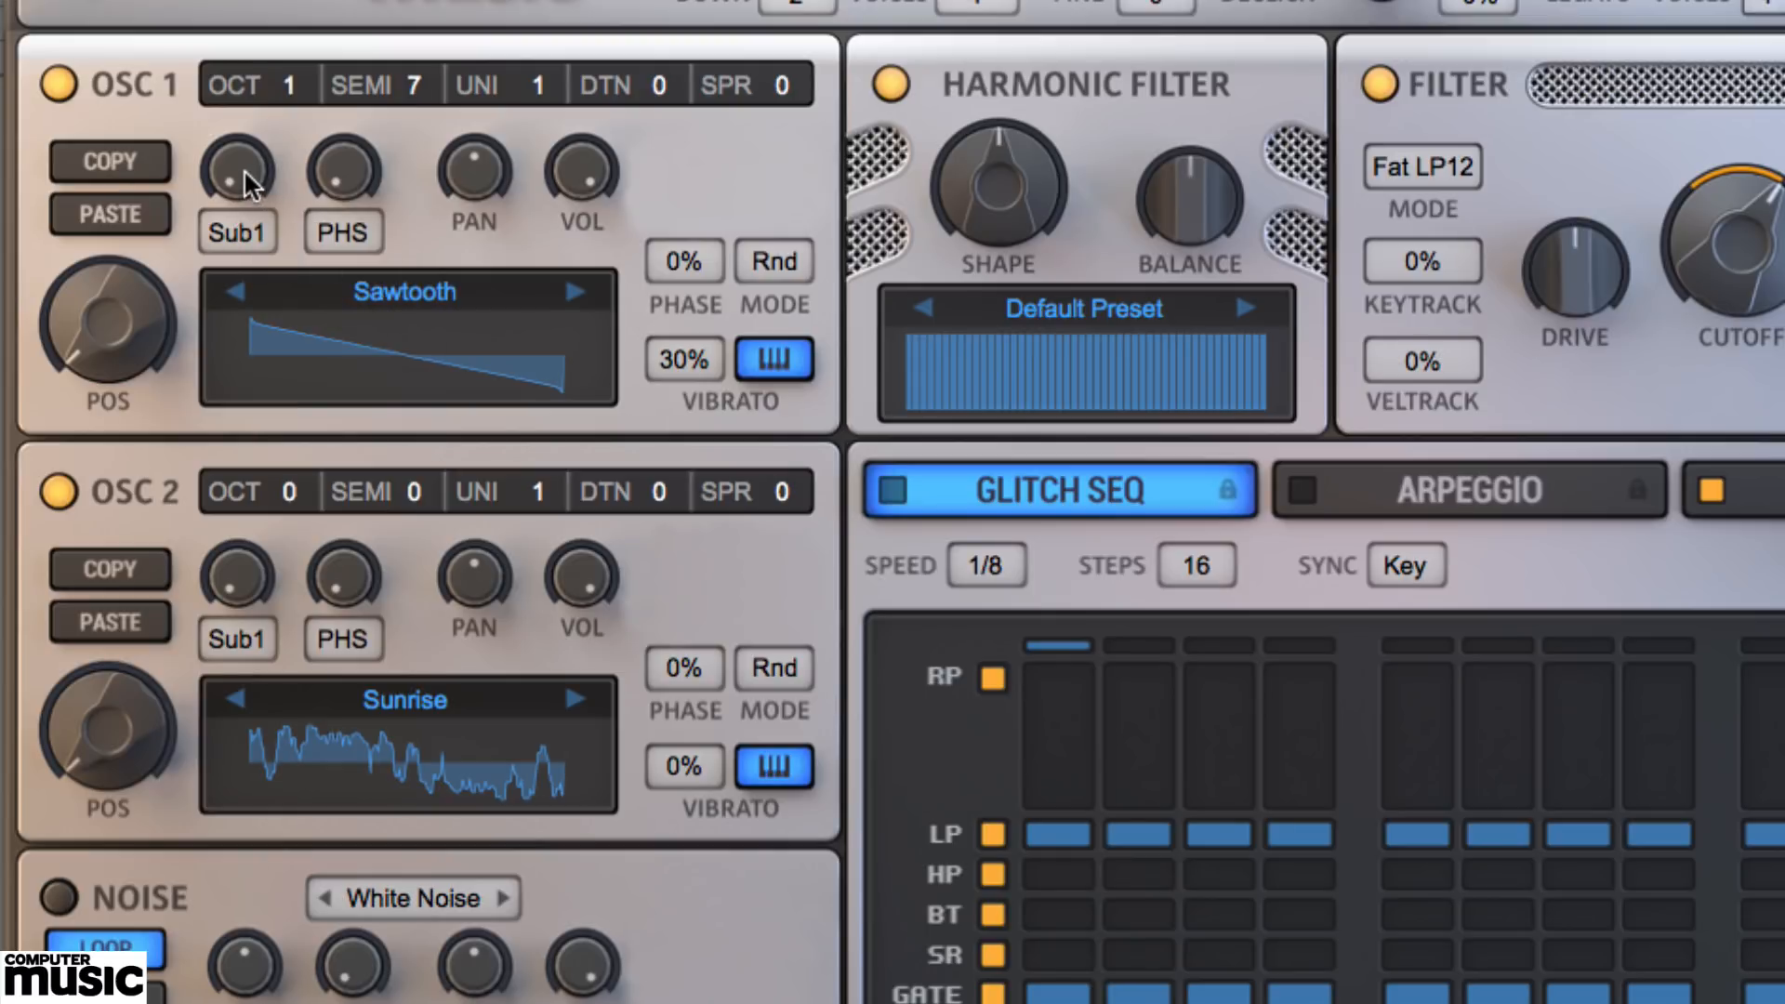
drag(244, 169, 295, 0)
double_click(241, 160)
drag(262, 333, 281, 30)
drag(597, 565, 598, 756)
- Set OSC 1 to 8 unison voices with a detune of 27 and a spread of 100
drag(537, 42, 537, 20)
drag(661, 81, 671, 15)
drag(784, 81, 790, 9)
drag(537, 83, 539, 0)
drag(790, 73, 790, 5)
- Set OSC 1's phase to 59% and its phase mode to Free
drag(675, 127, 686, 173)
drag(694, 189, 753, 218)
click(773, 253)
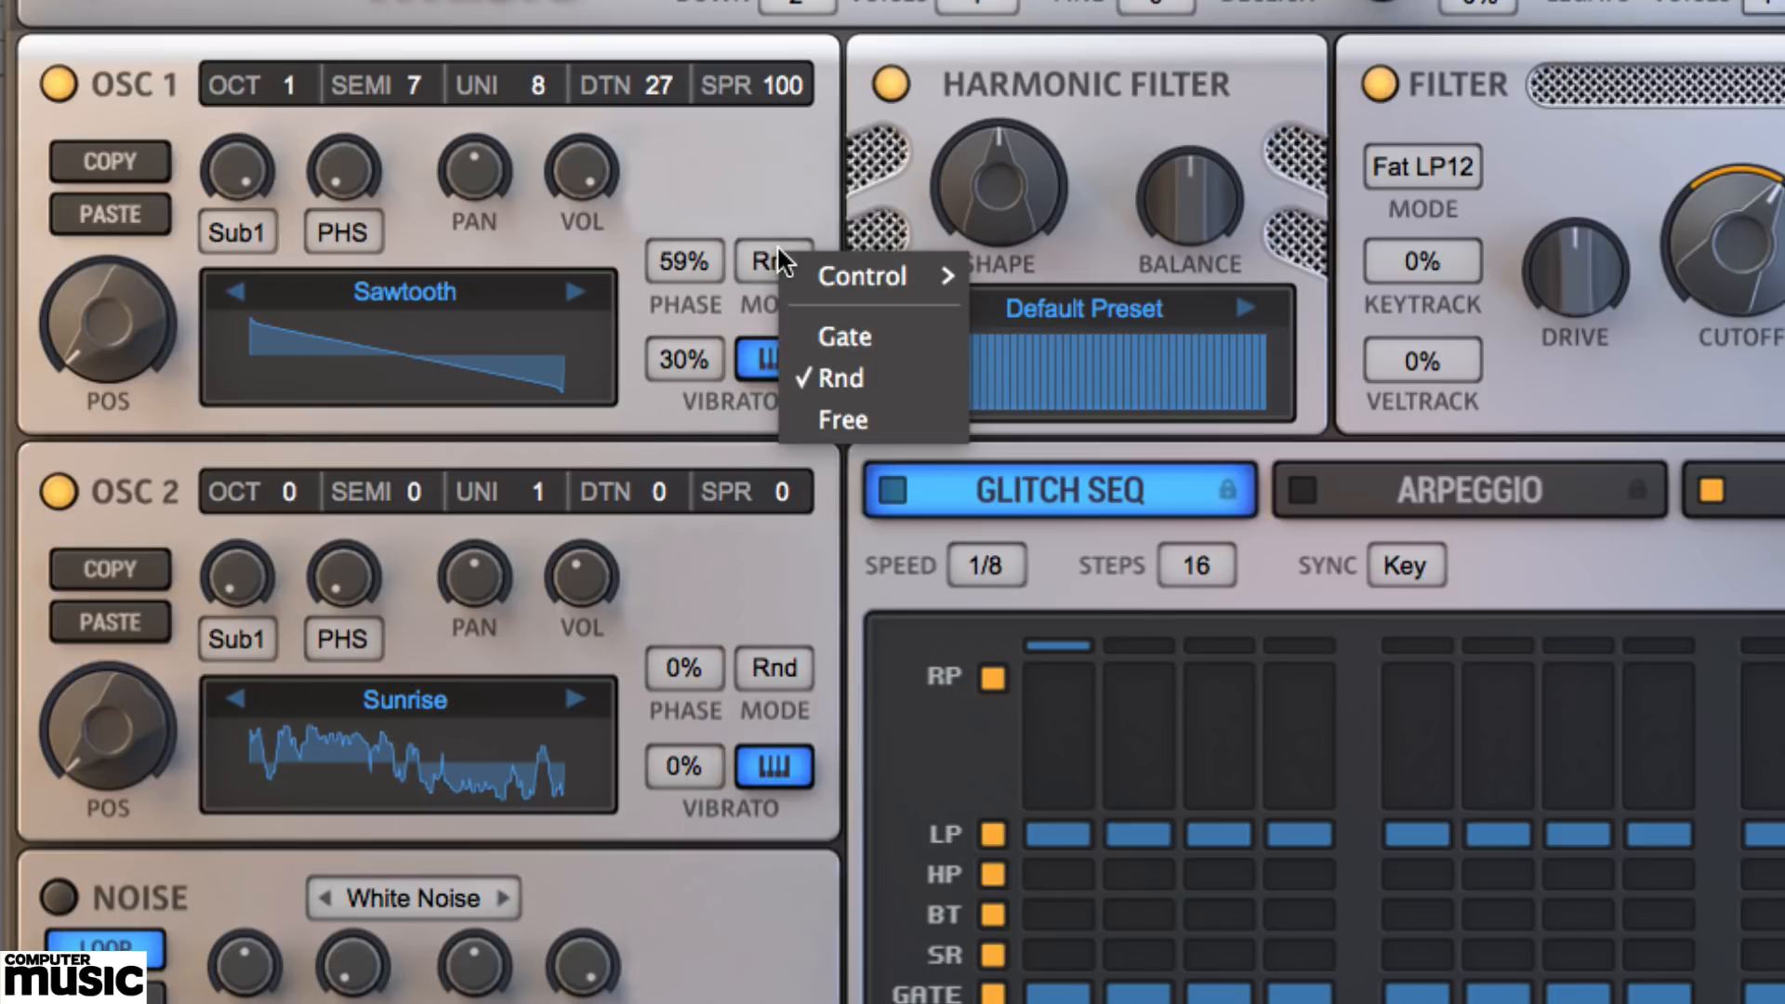
click(832, 335)
click(773, 261)
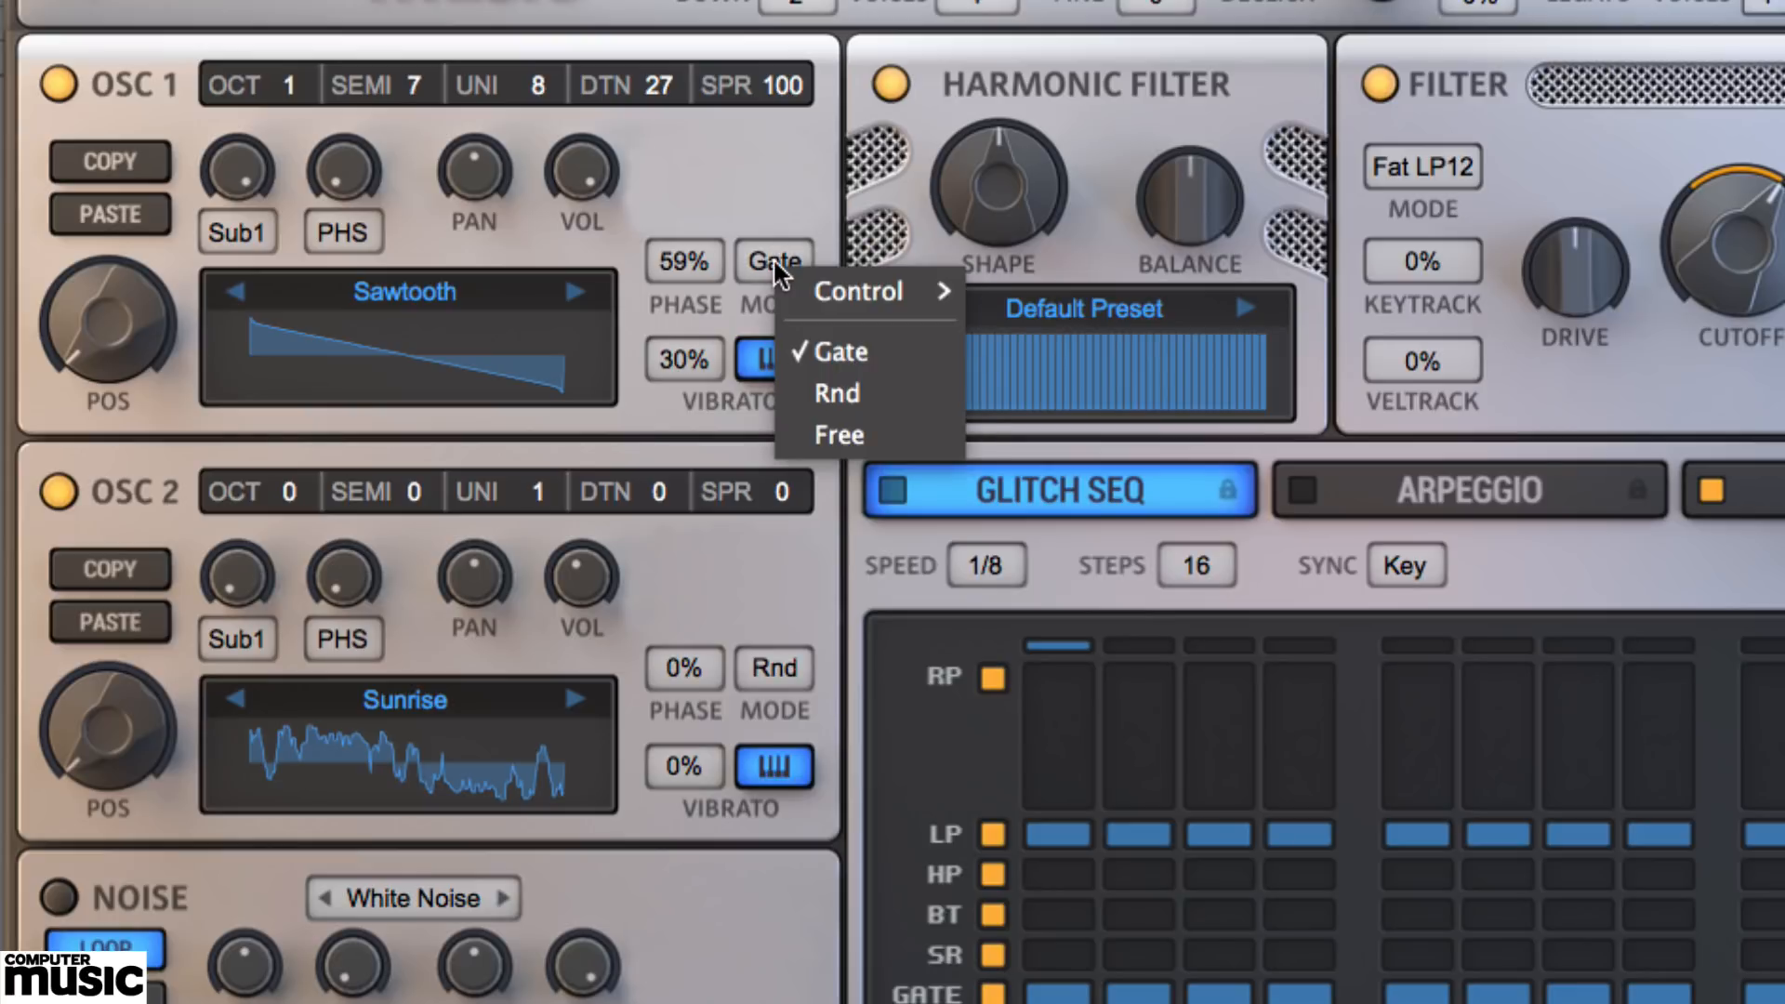
click(847, 437)
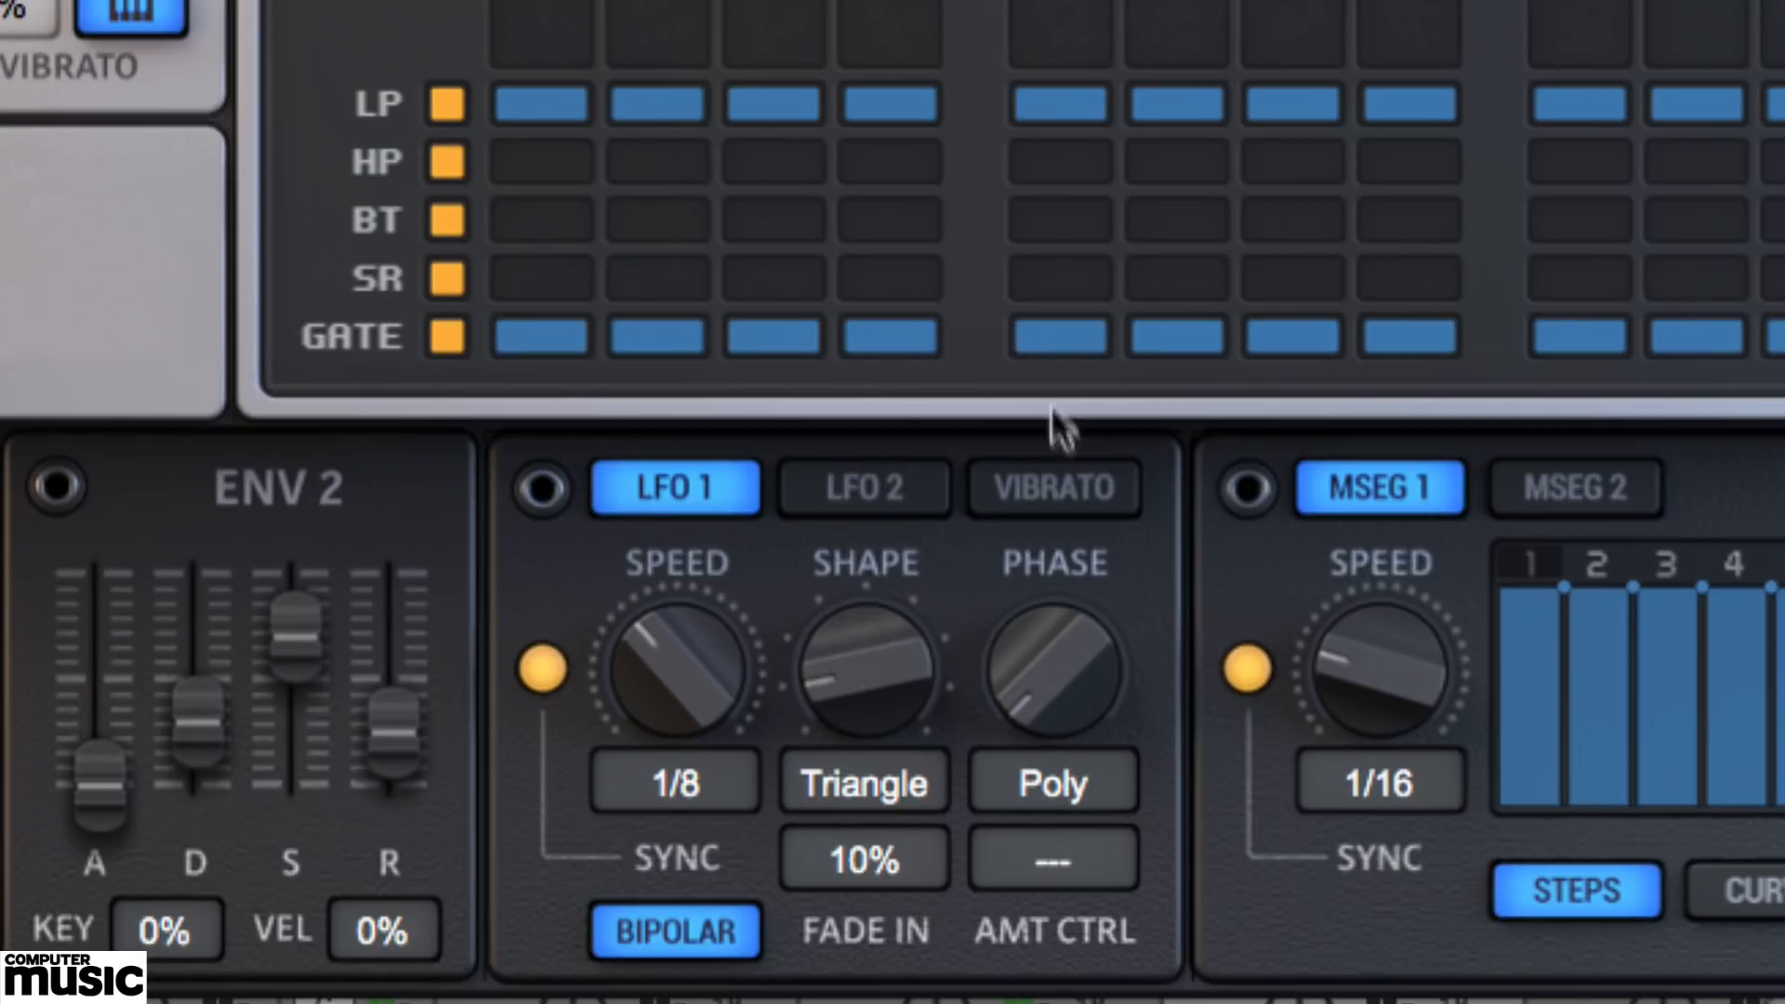
- Show the vibrato LFO settings and set the vibrato amount to 60% for OSC 1 and 66% for OSC 2
click(1069, 487)
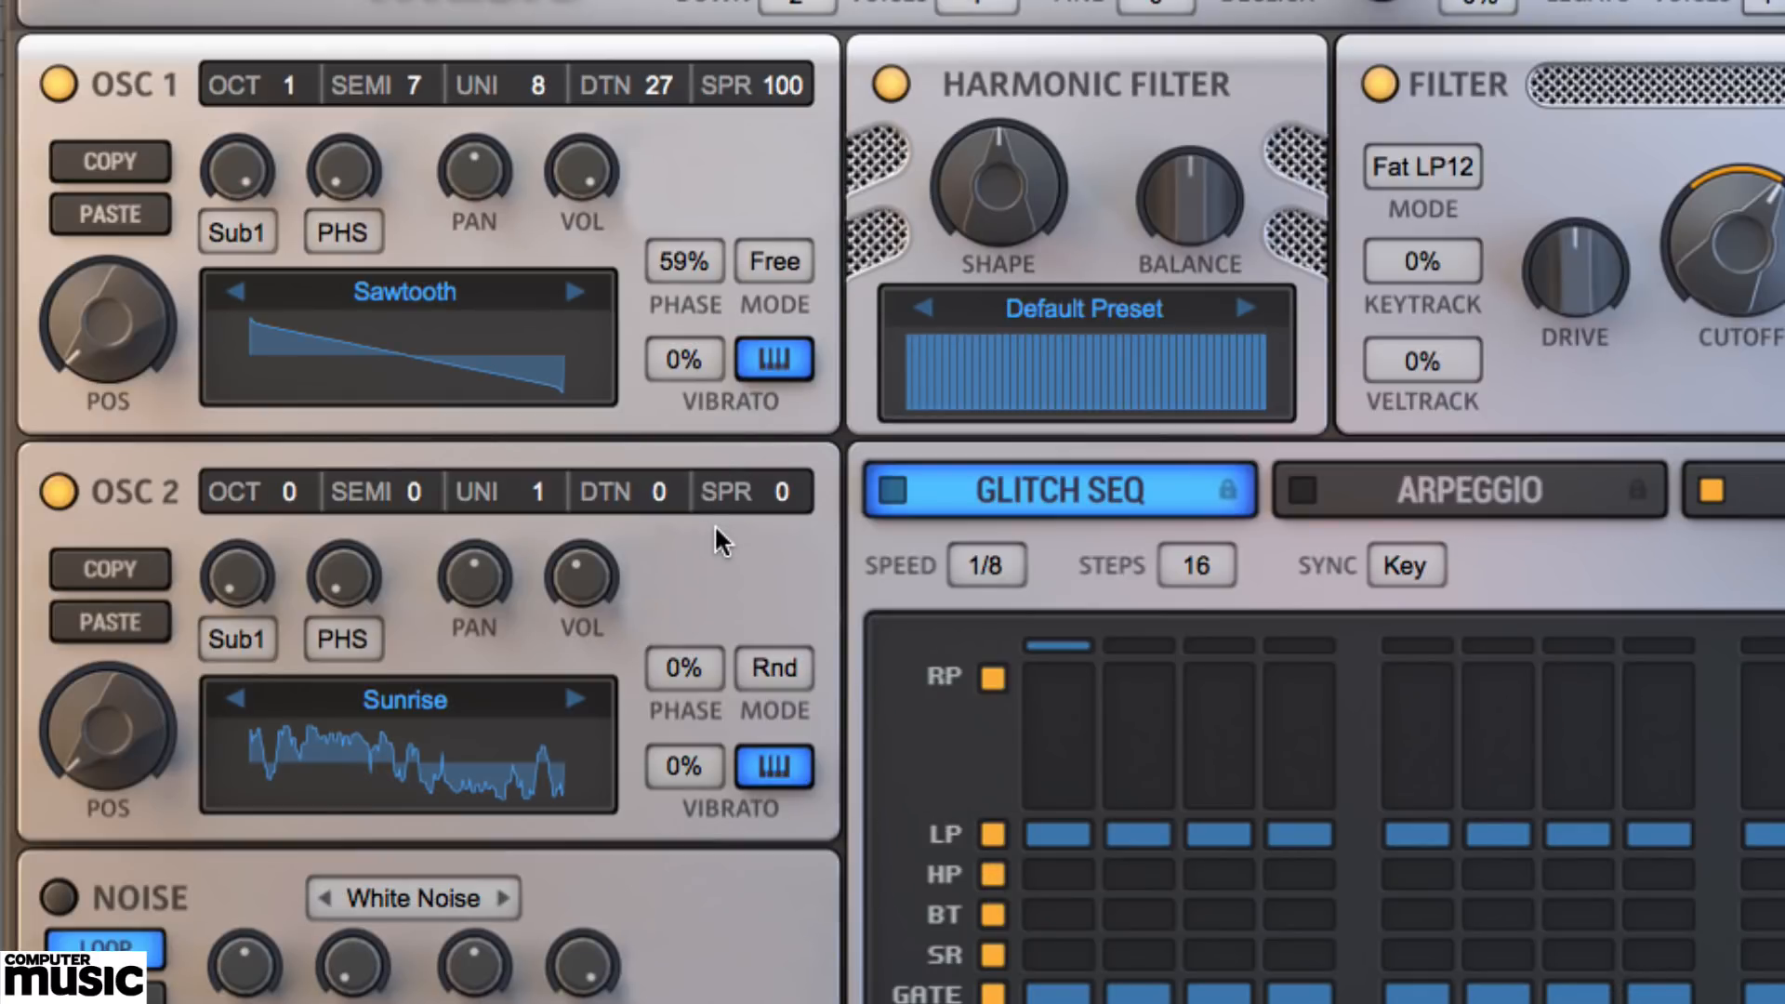
drag(715, 526, 716, 380)
drag(716, 320, 716, 163)
drag(699, 751, 699, 589)
drag(690, 437, 691, 451)
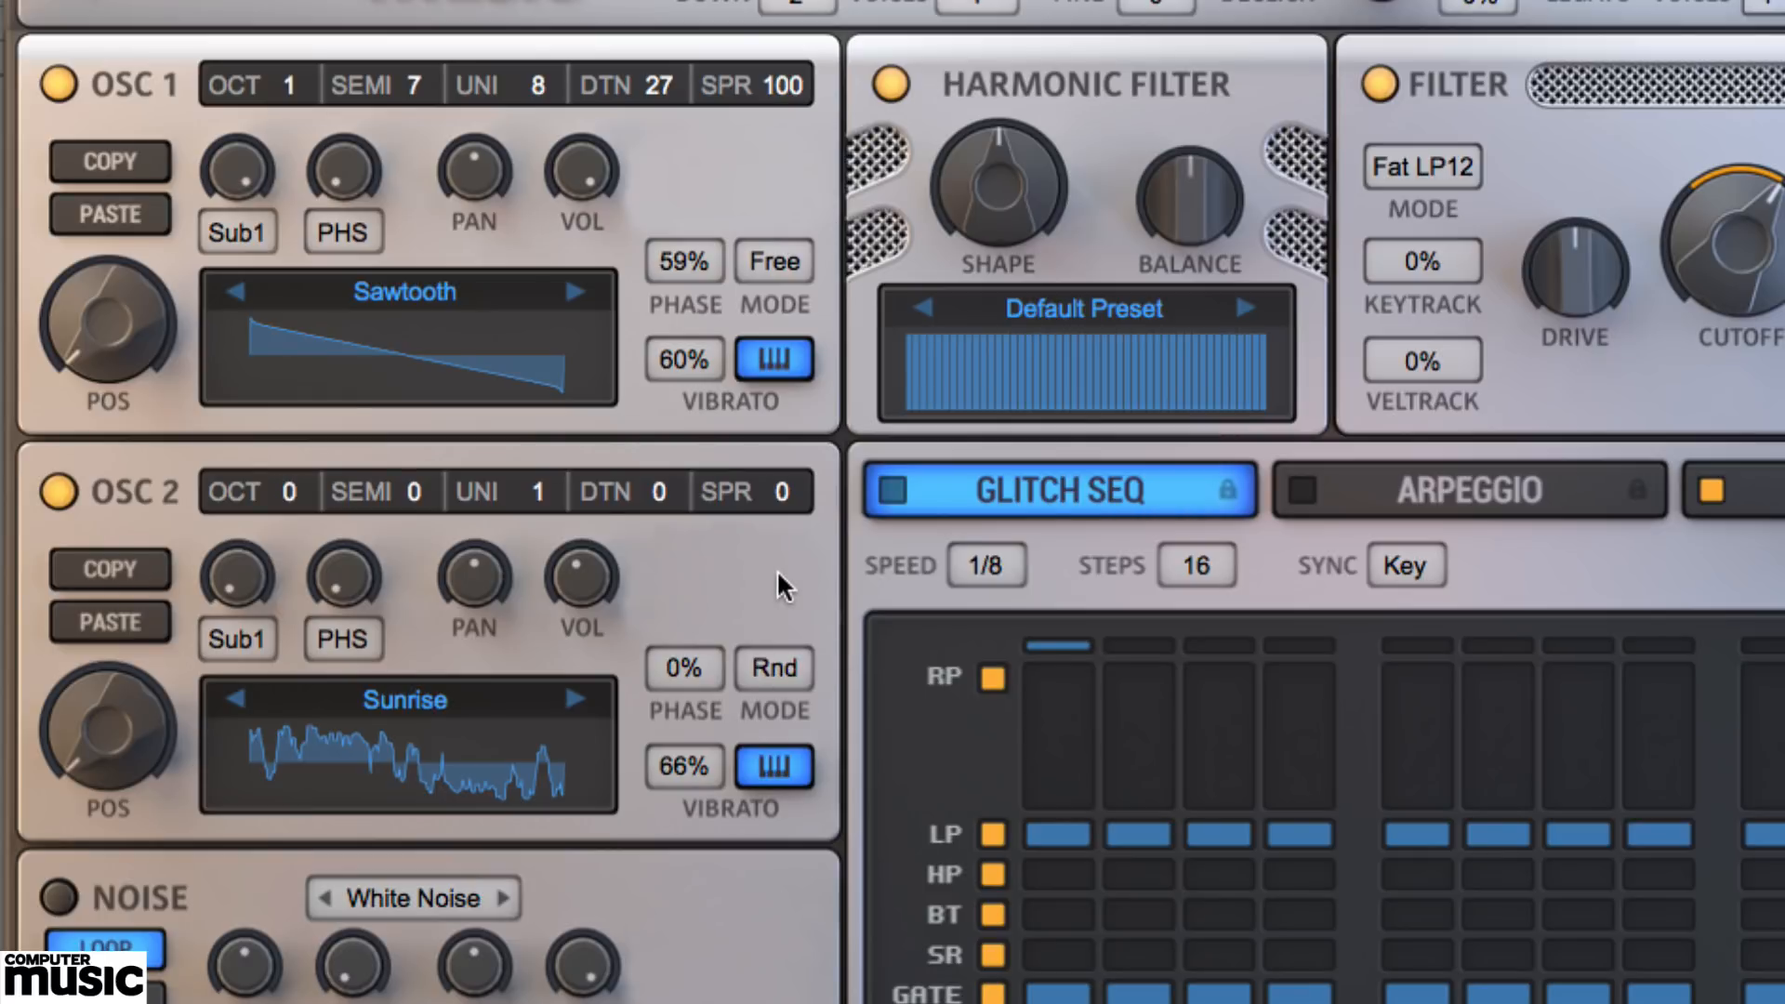
- Switch off keyboard tracking for both oscillators and switch it back on for OSC 1
click(778, 356)
click(795, 764)
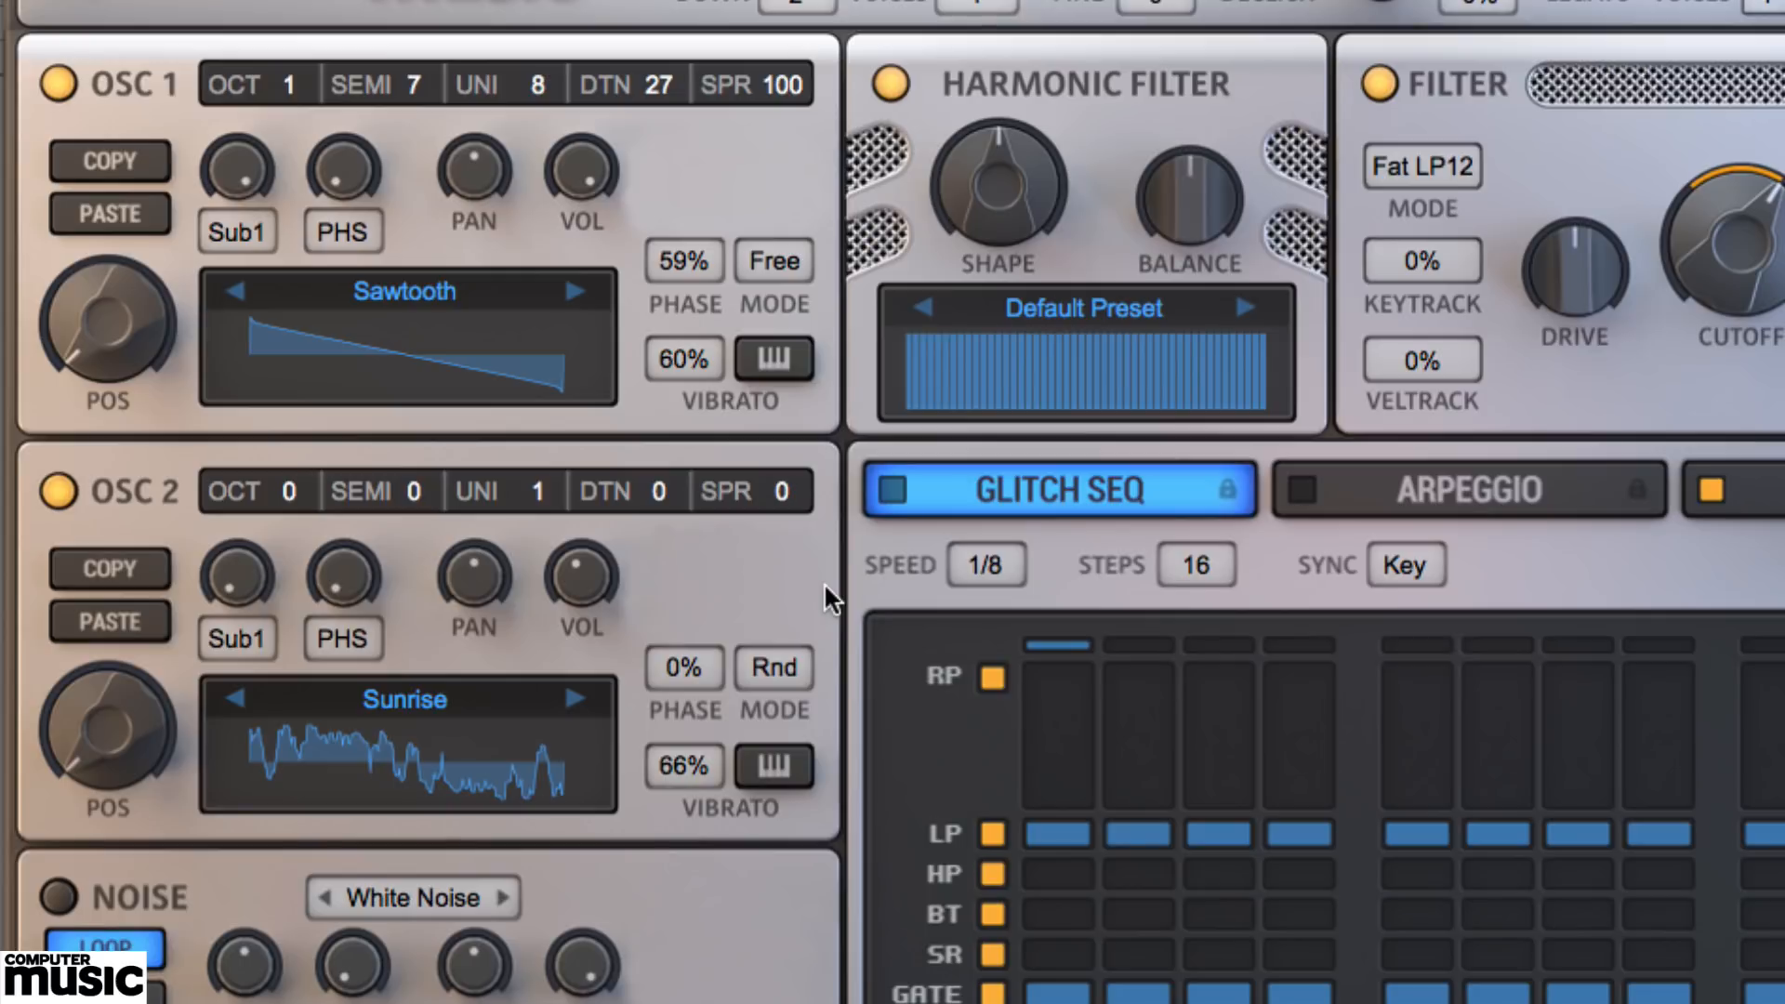
click(781, 354)
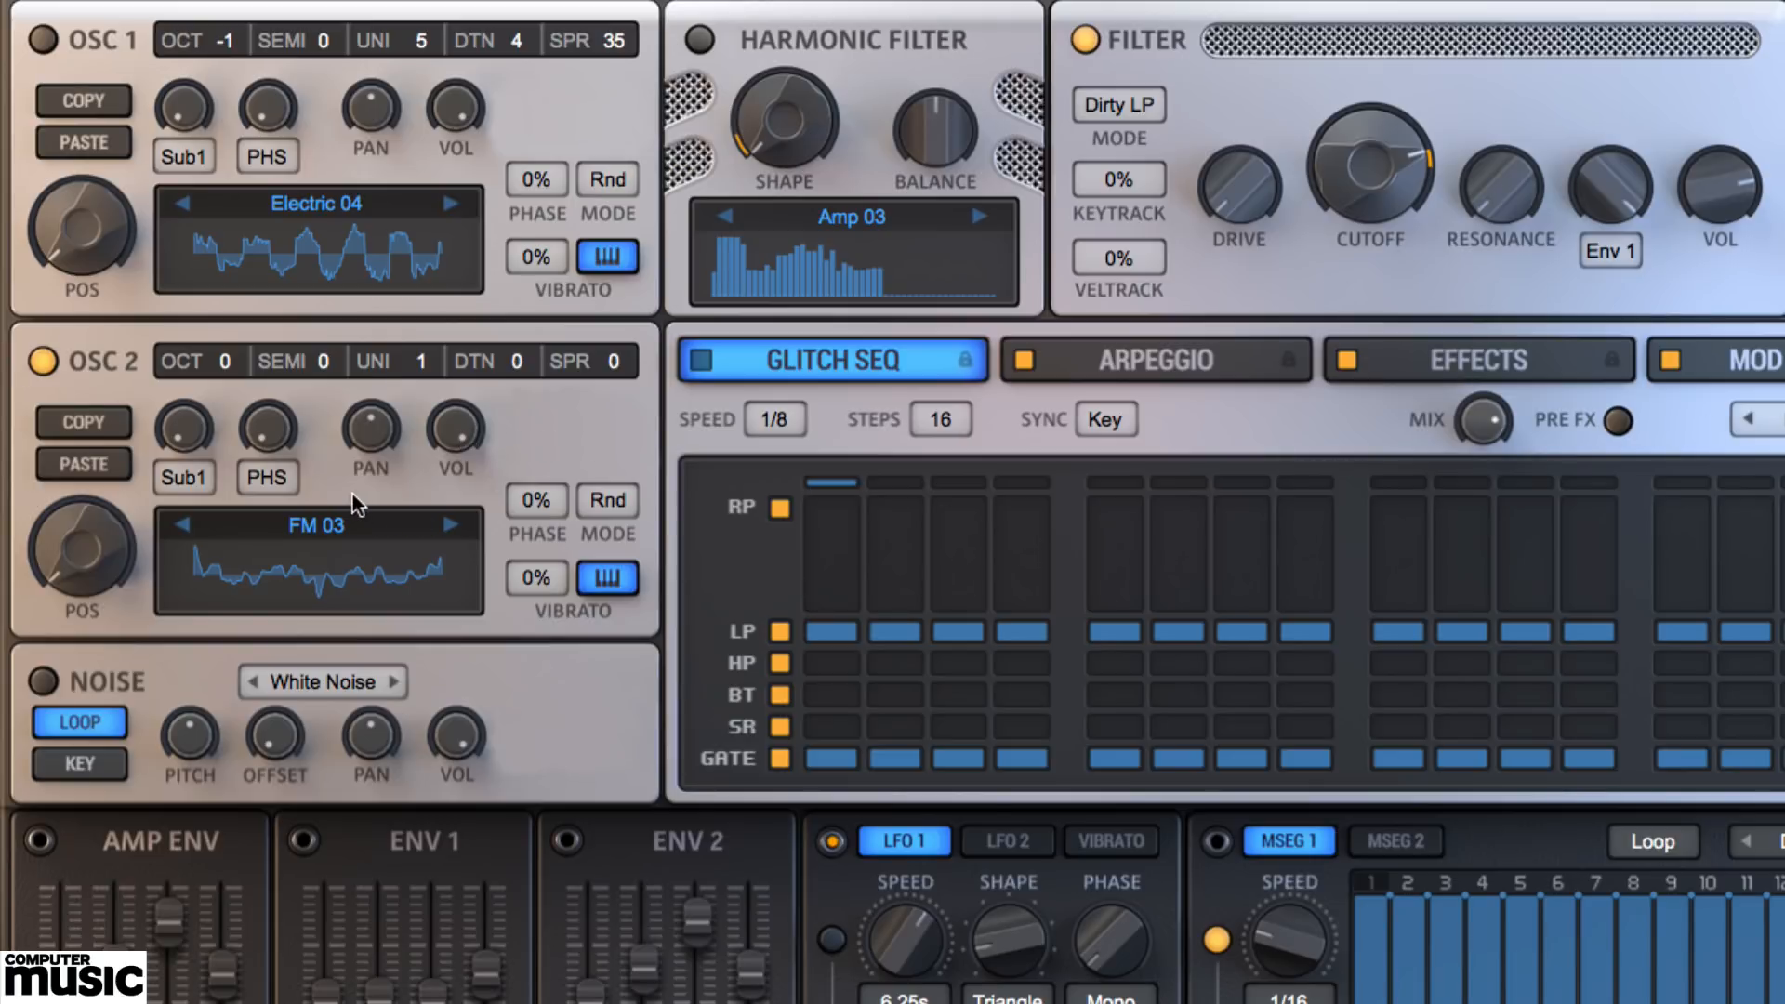
- Try Screamer, Phaser, Notch and Shift in turn as OSC 2's spectral effect
click(266, 479)
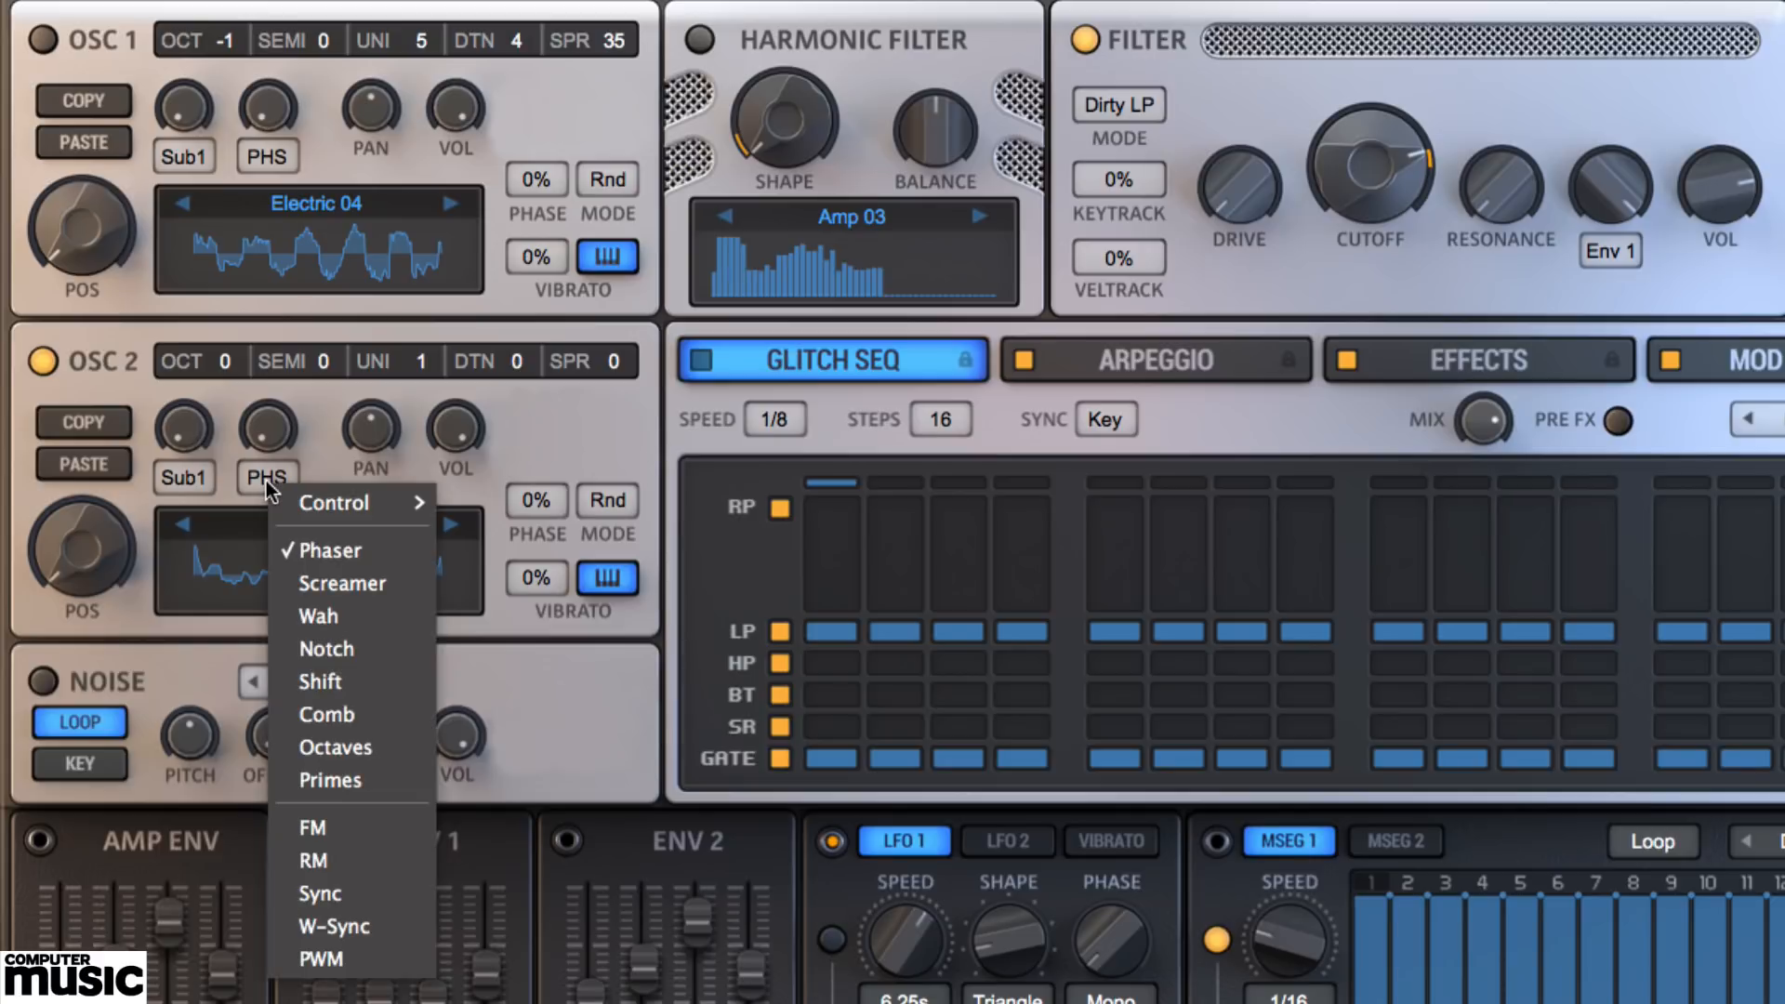
click(337, 585)
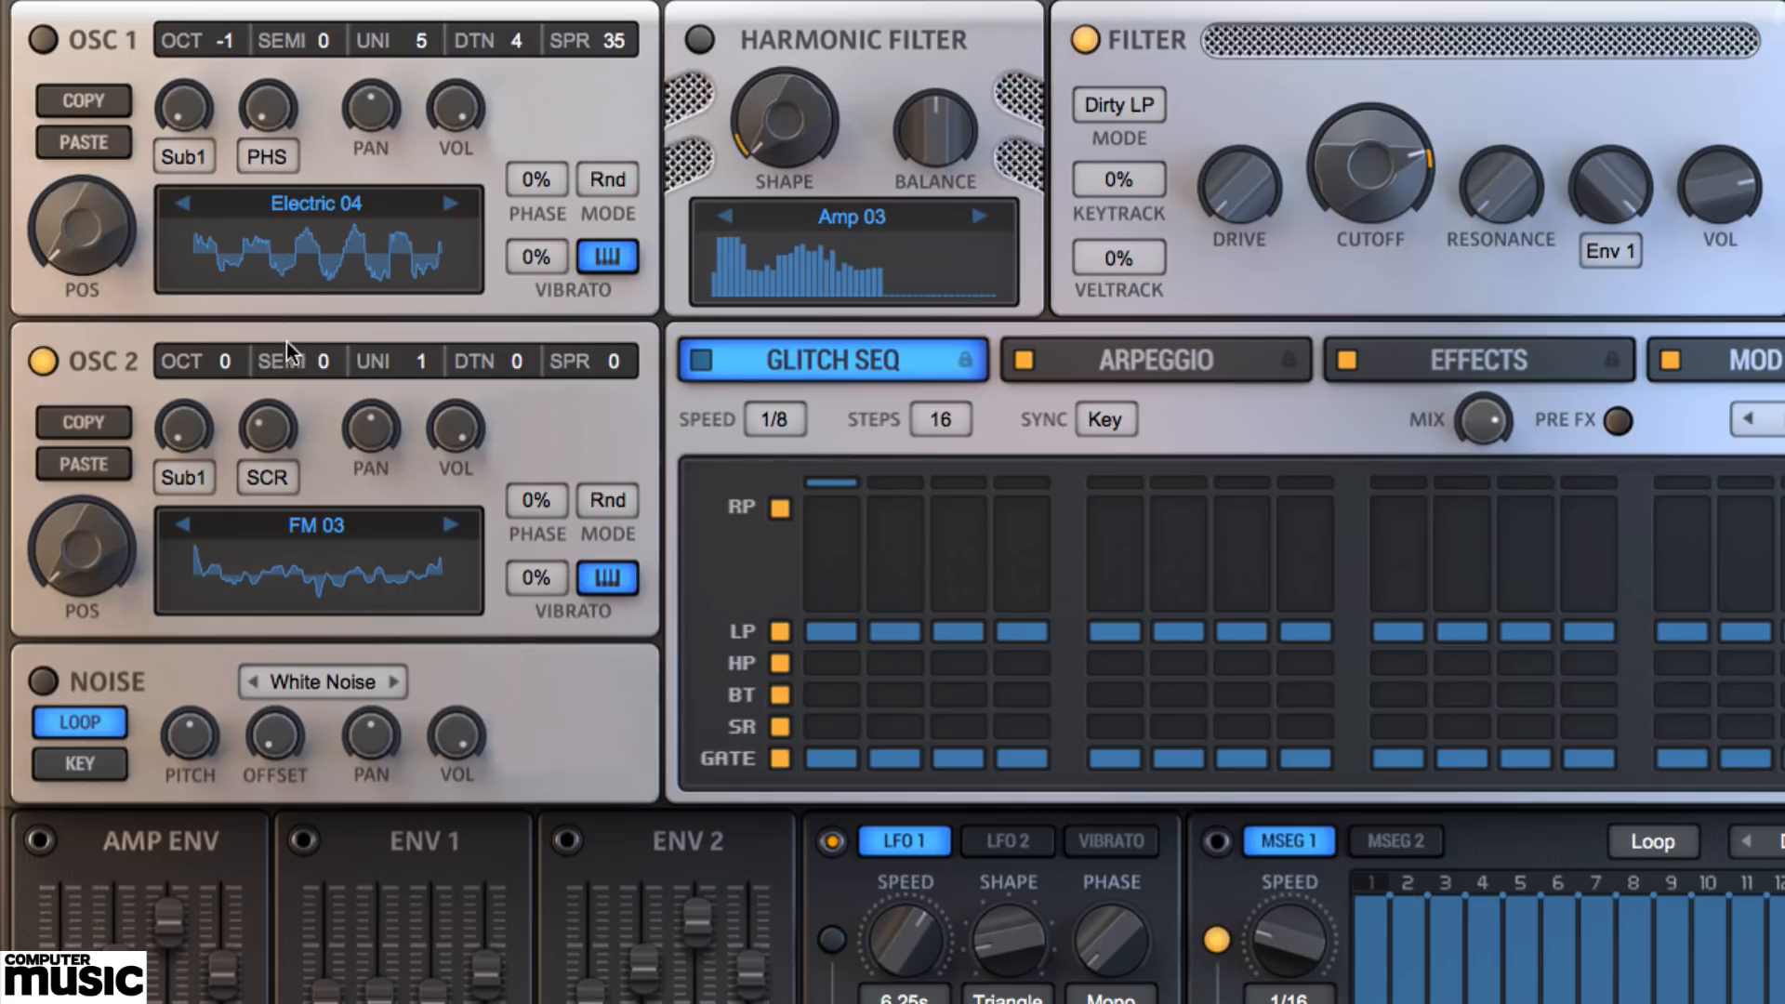
click(279, 474)
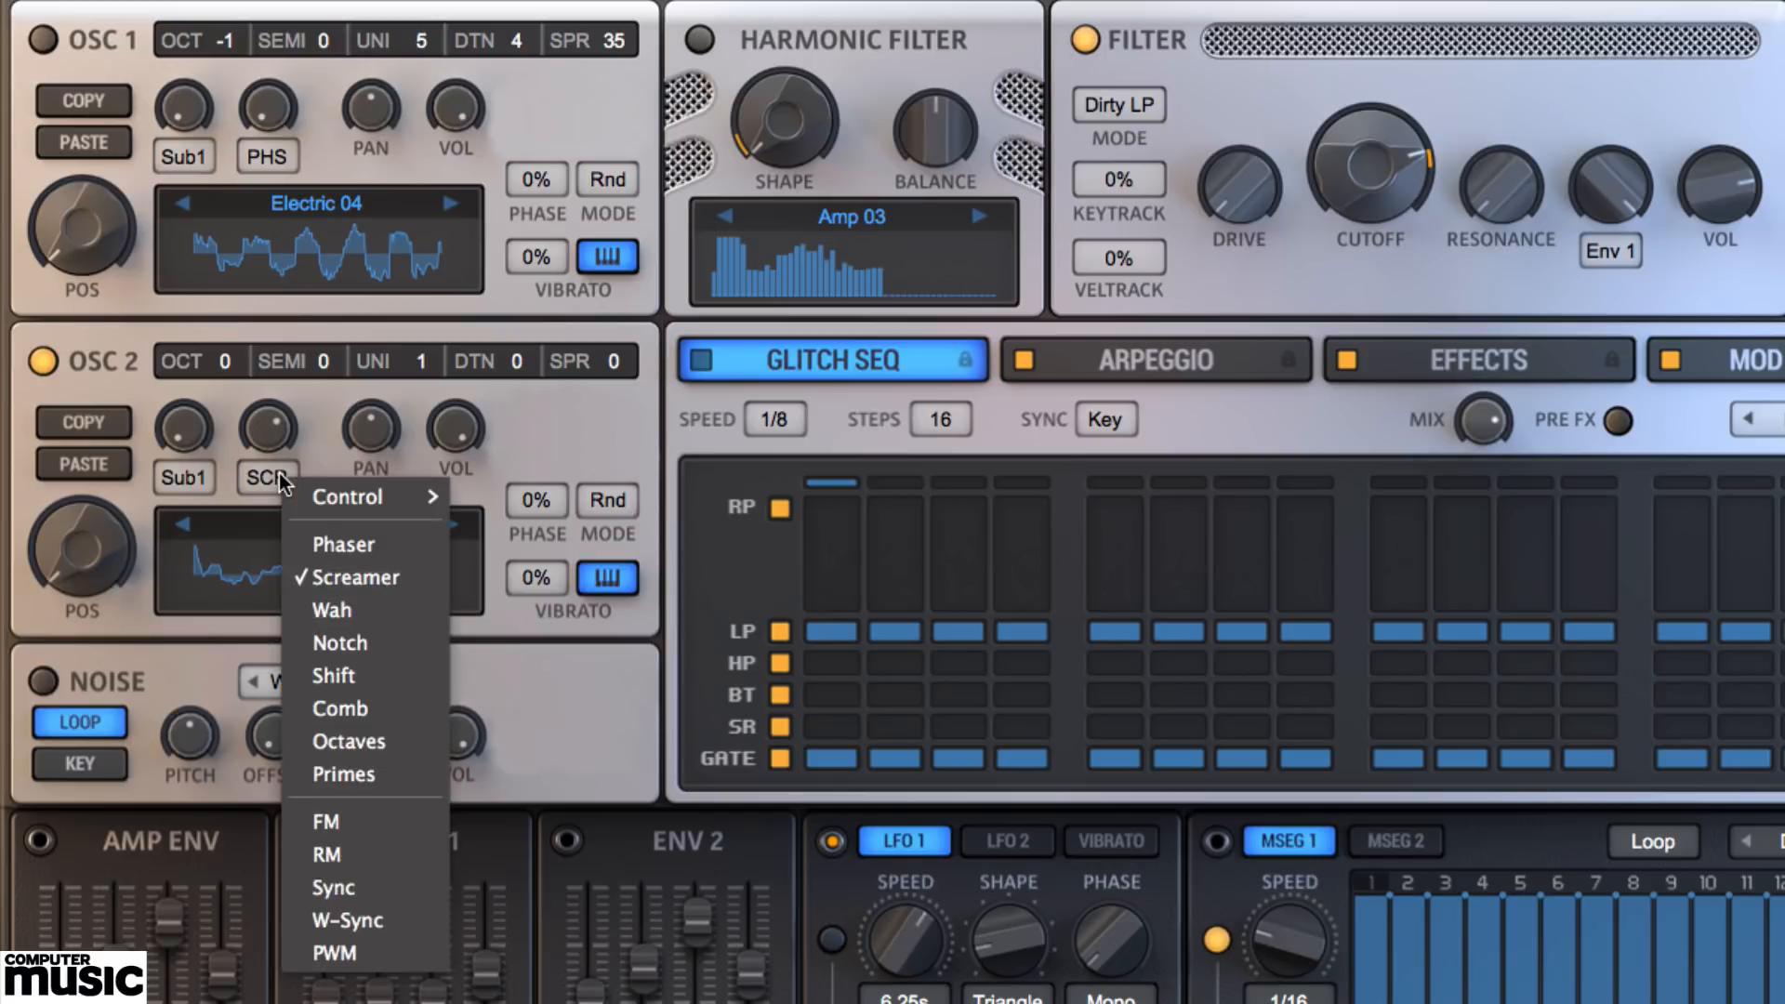
click(349, 548)
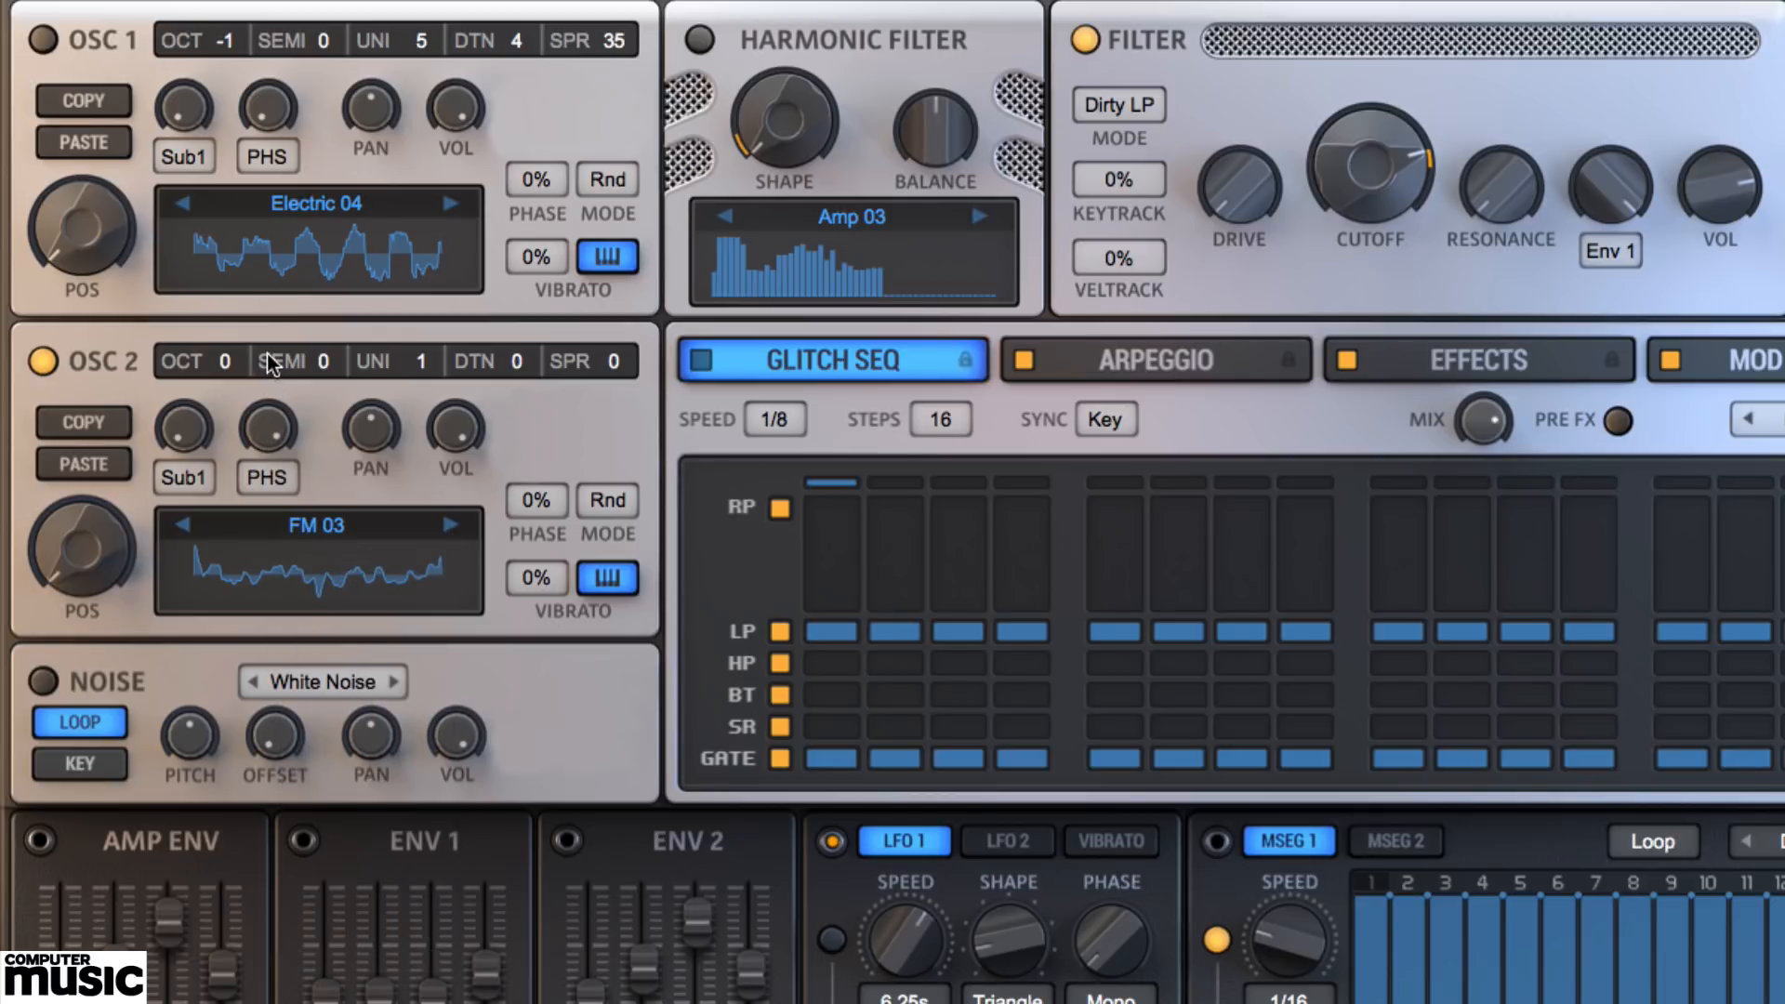
click(271, 480)
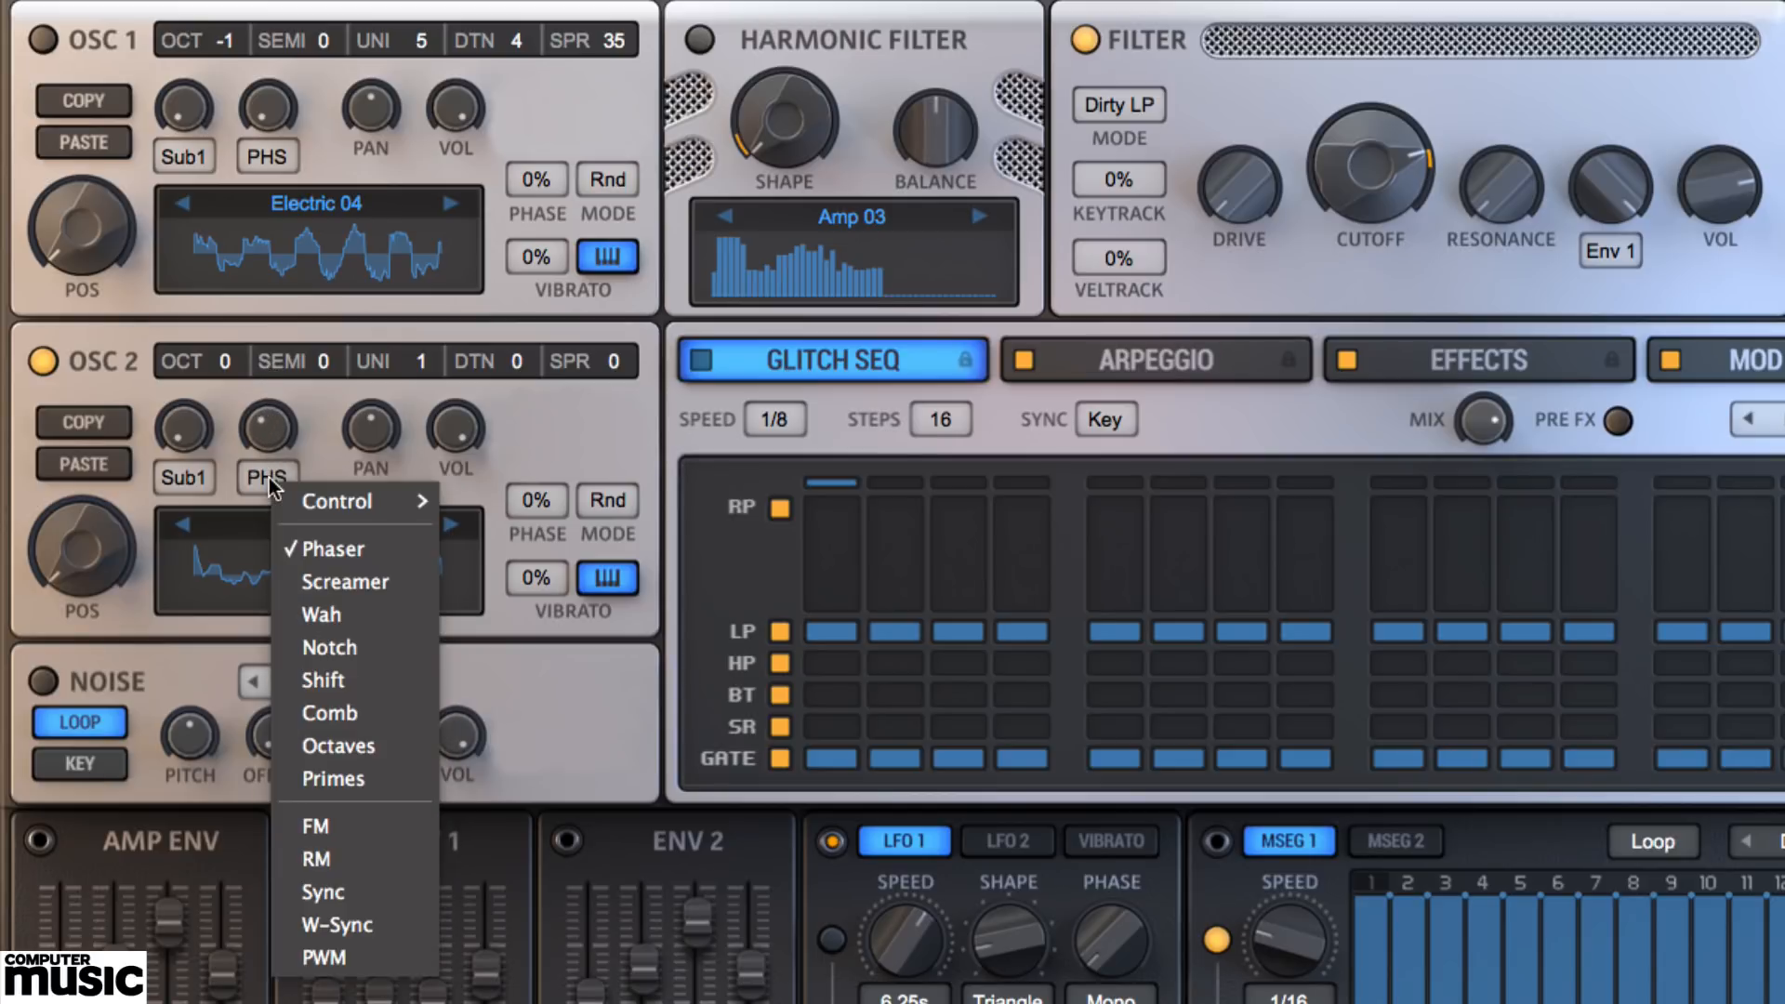
click(316, 648)
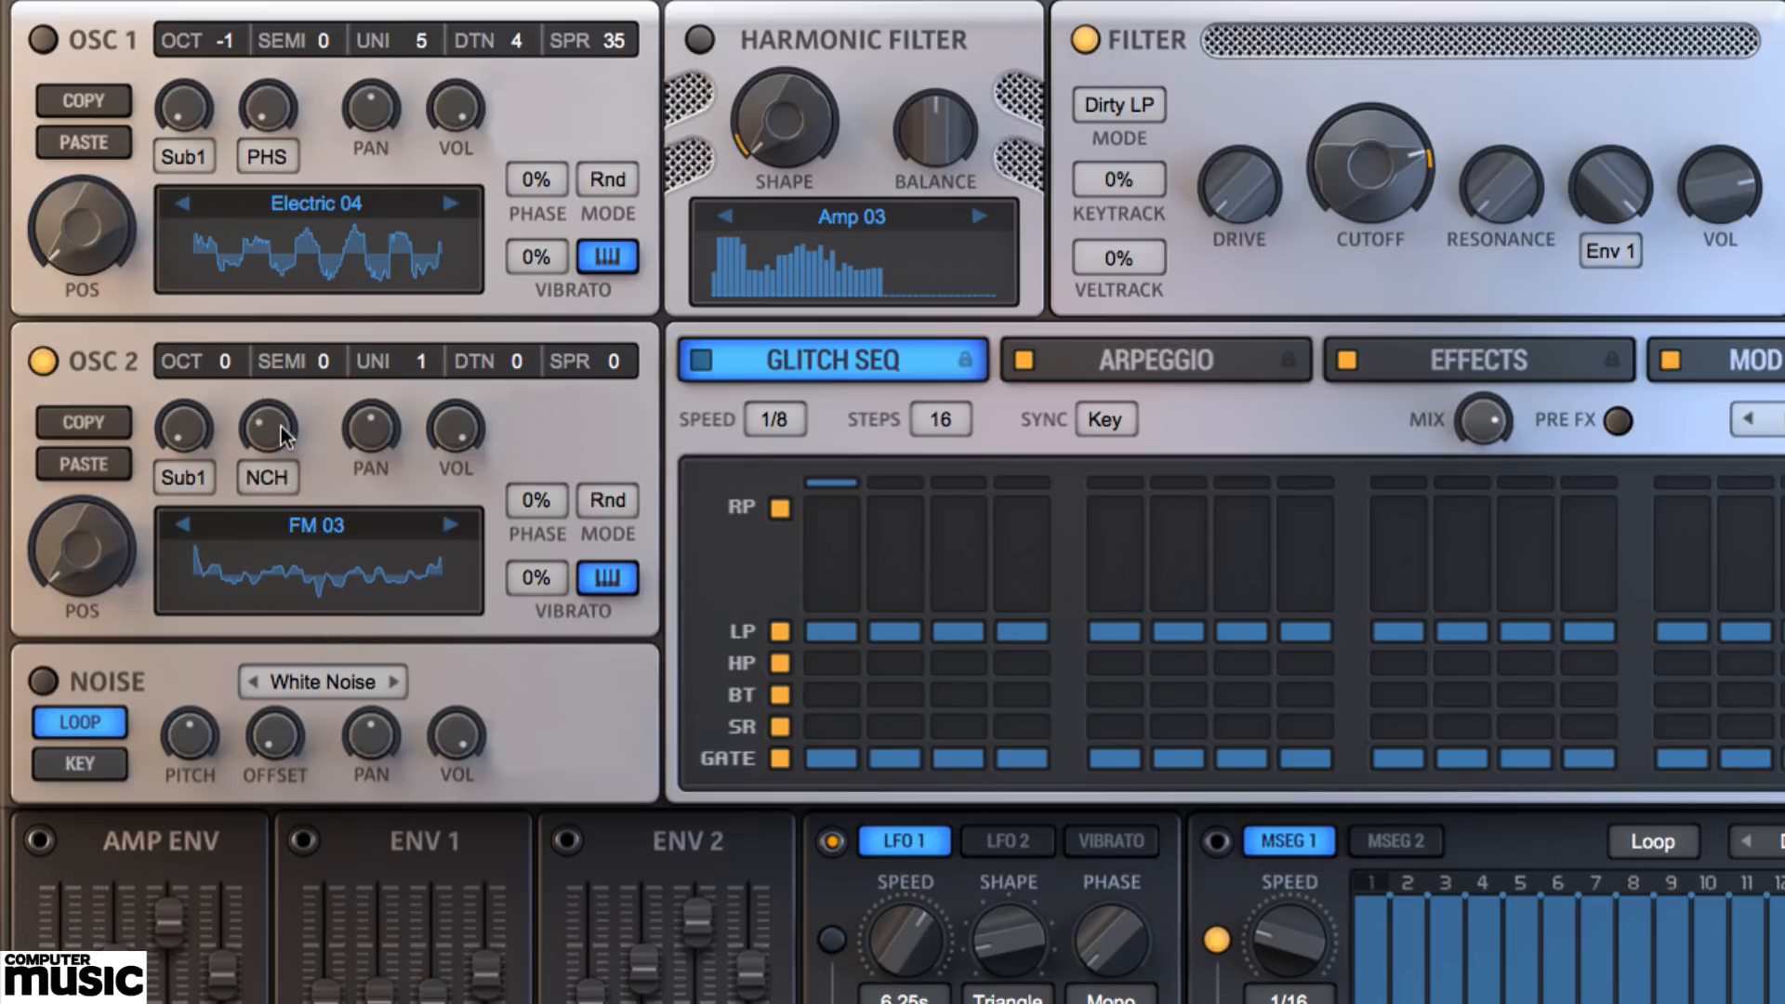
click(276, 485)
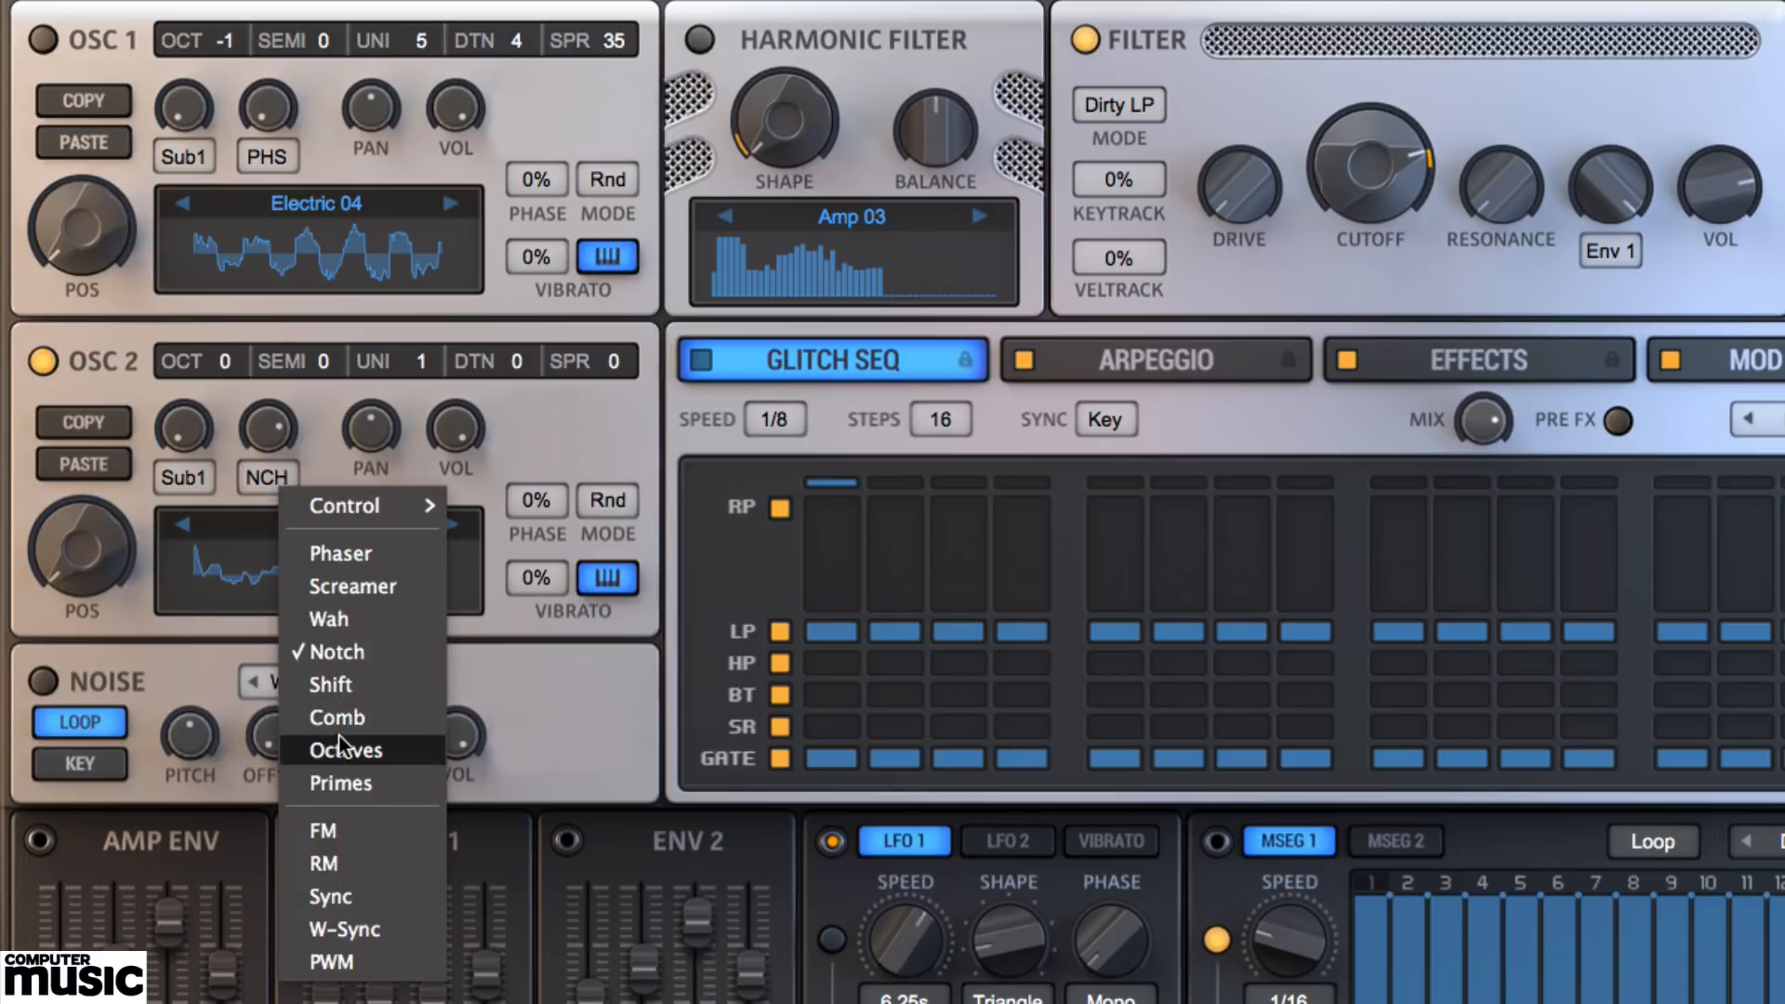
click(344, 687)
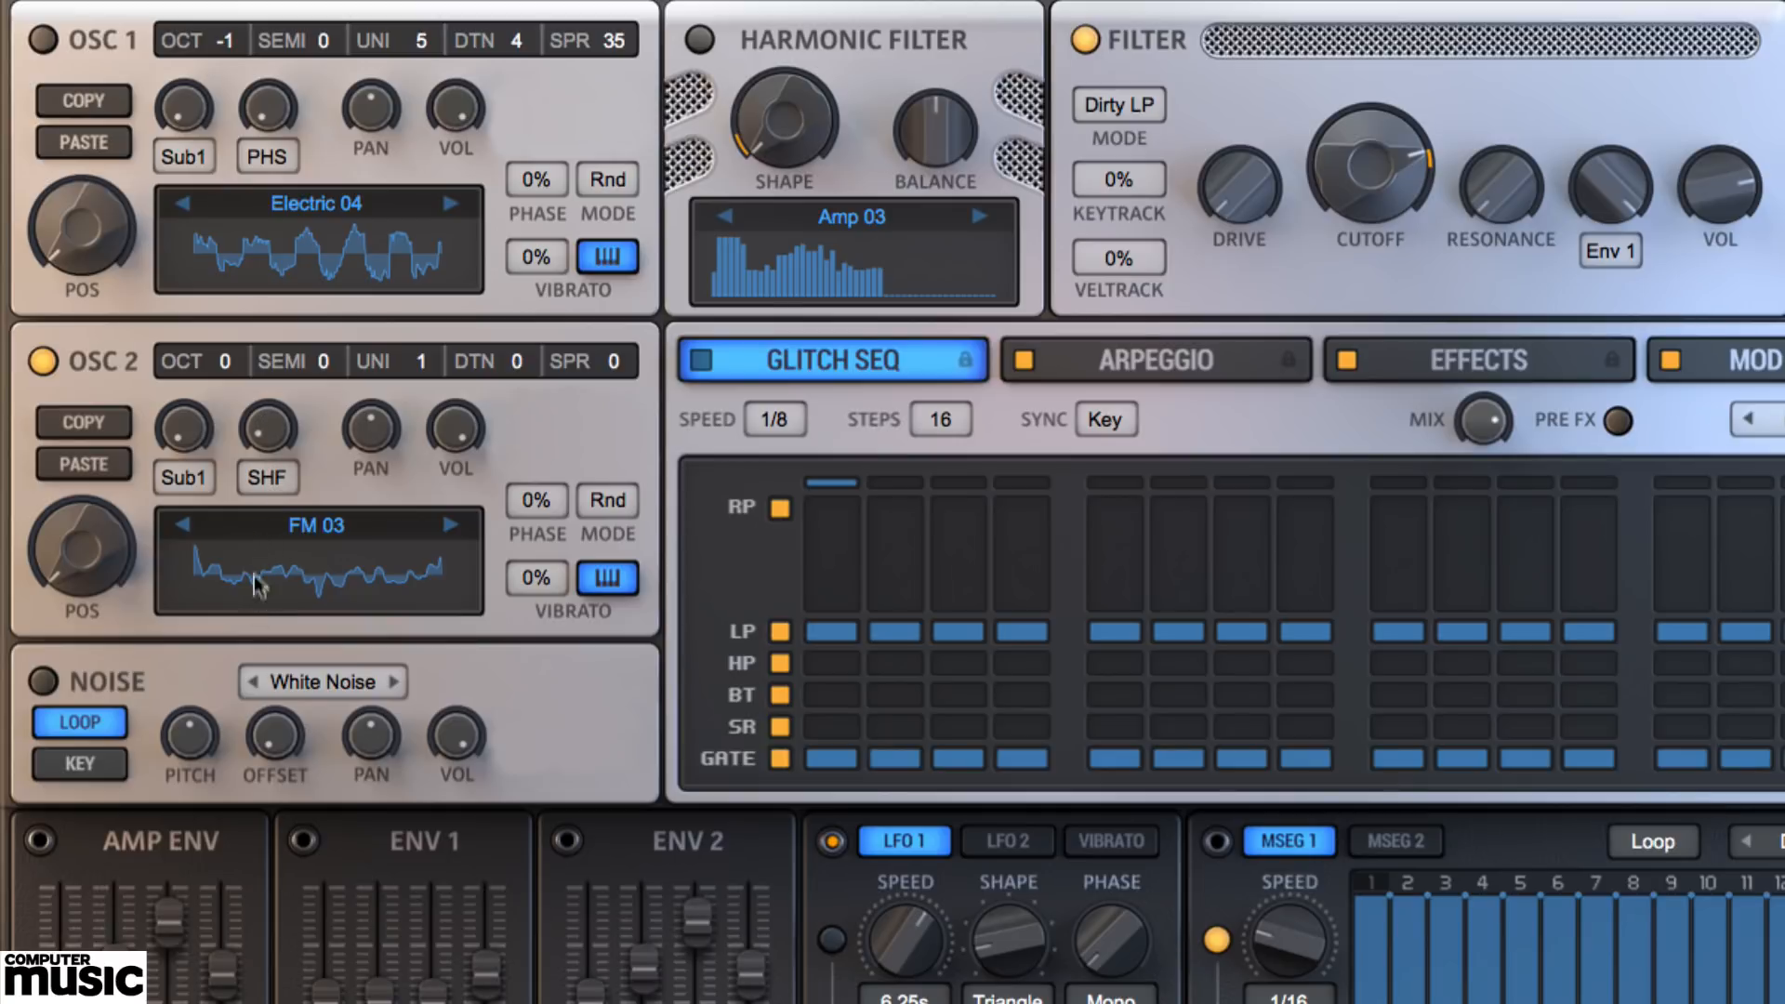
- Set OSC 2's spectral effect to Primes
click(258, 480)
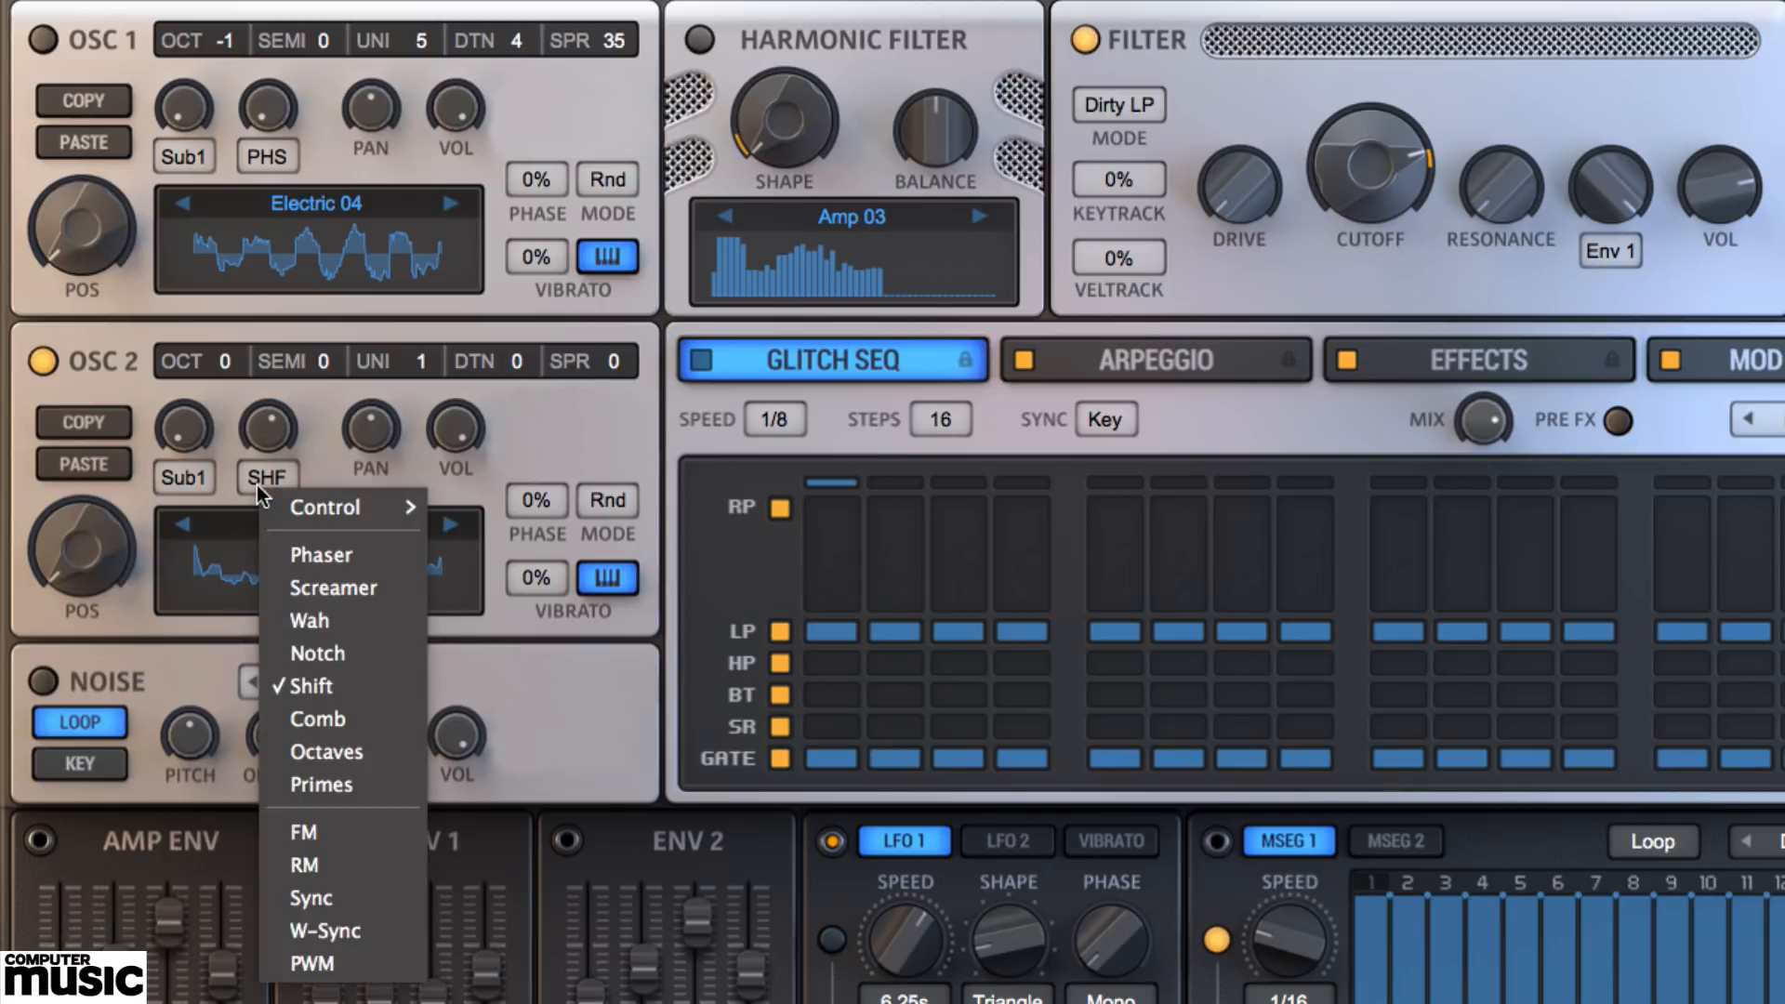
click(321, 784)
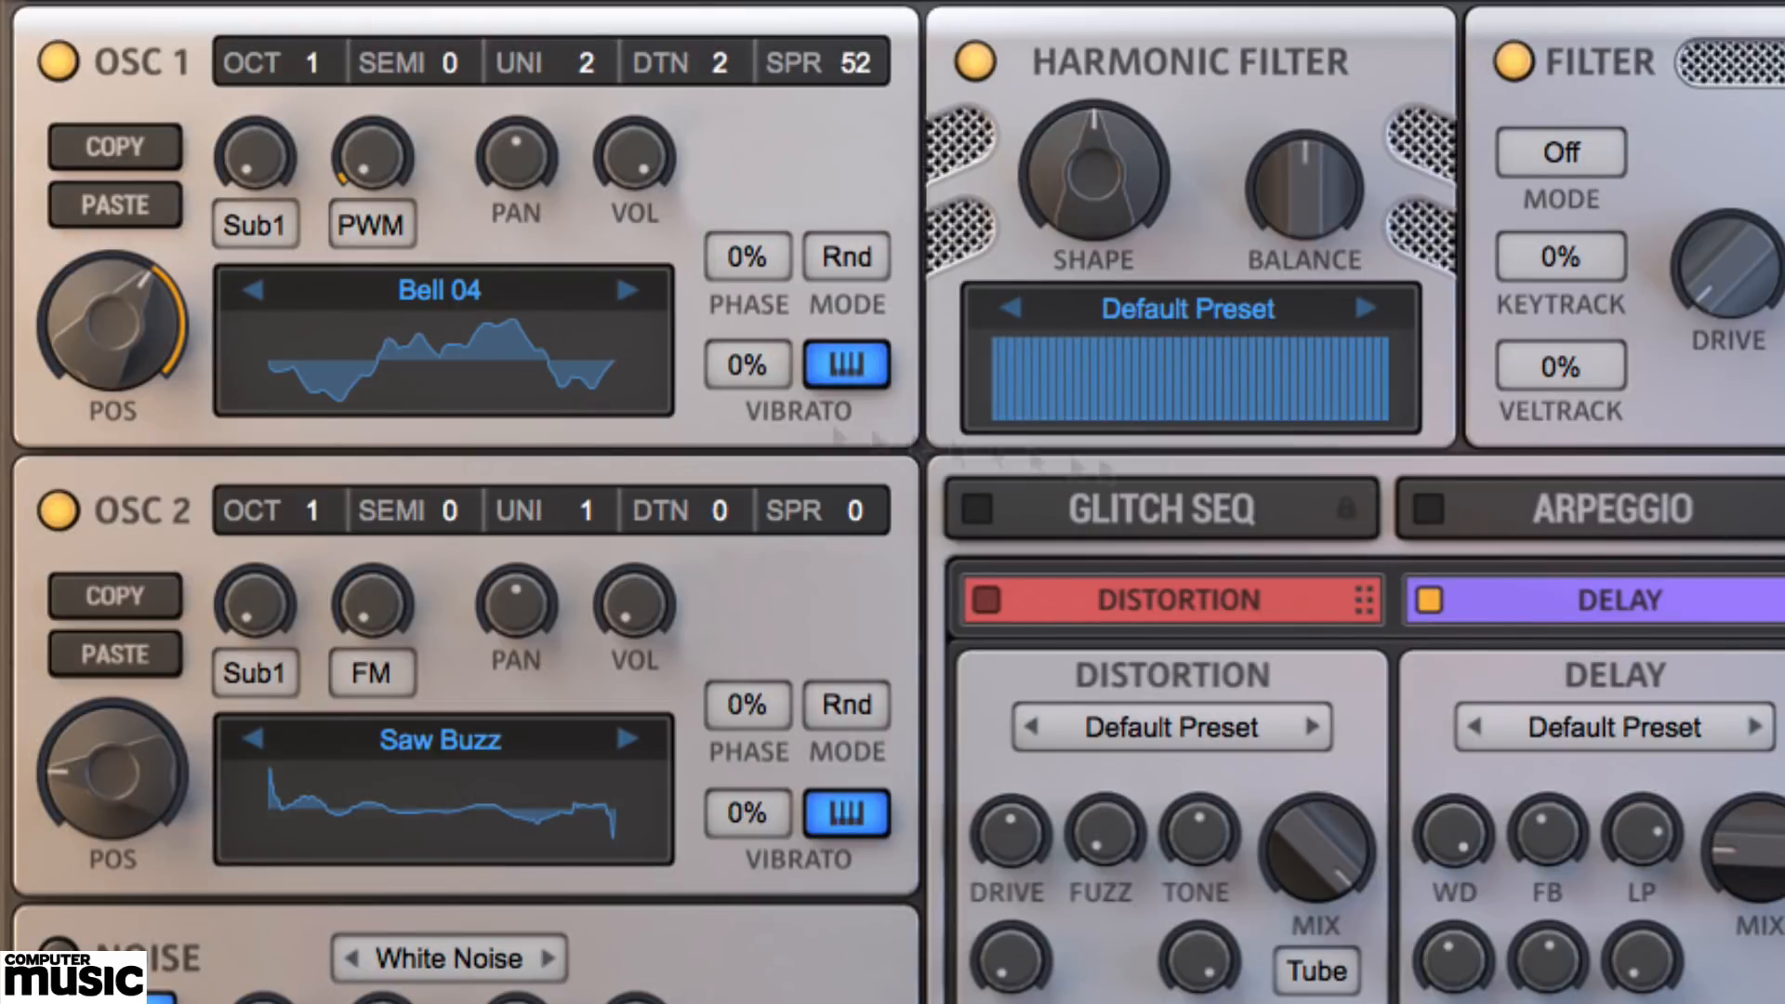
- Try OSC 1's PWM effect by varying its amount
click(388, 227)
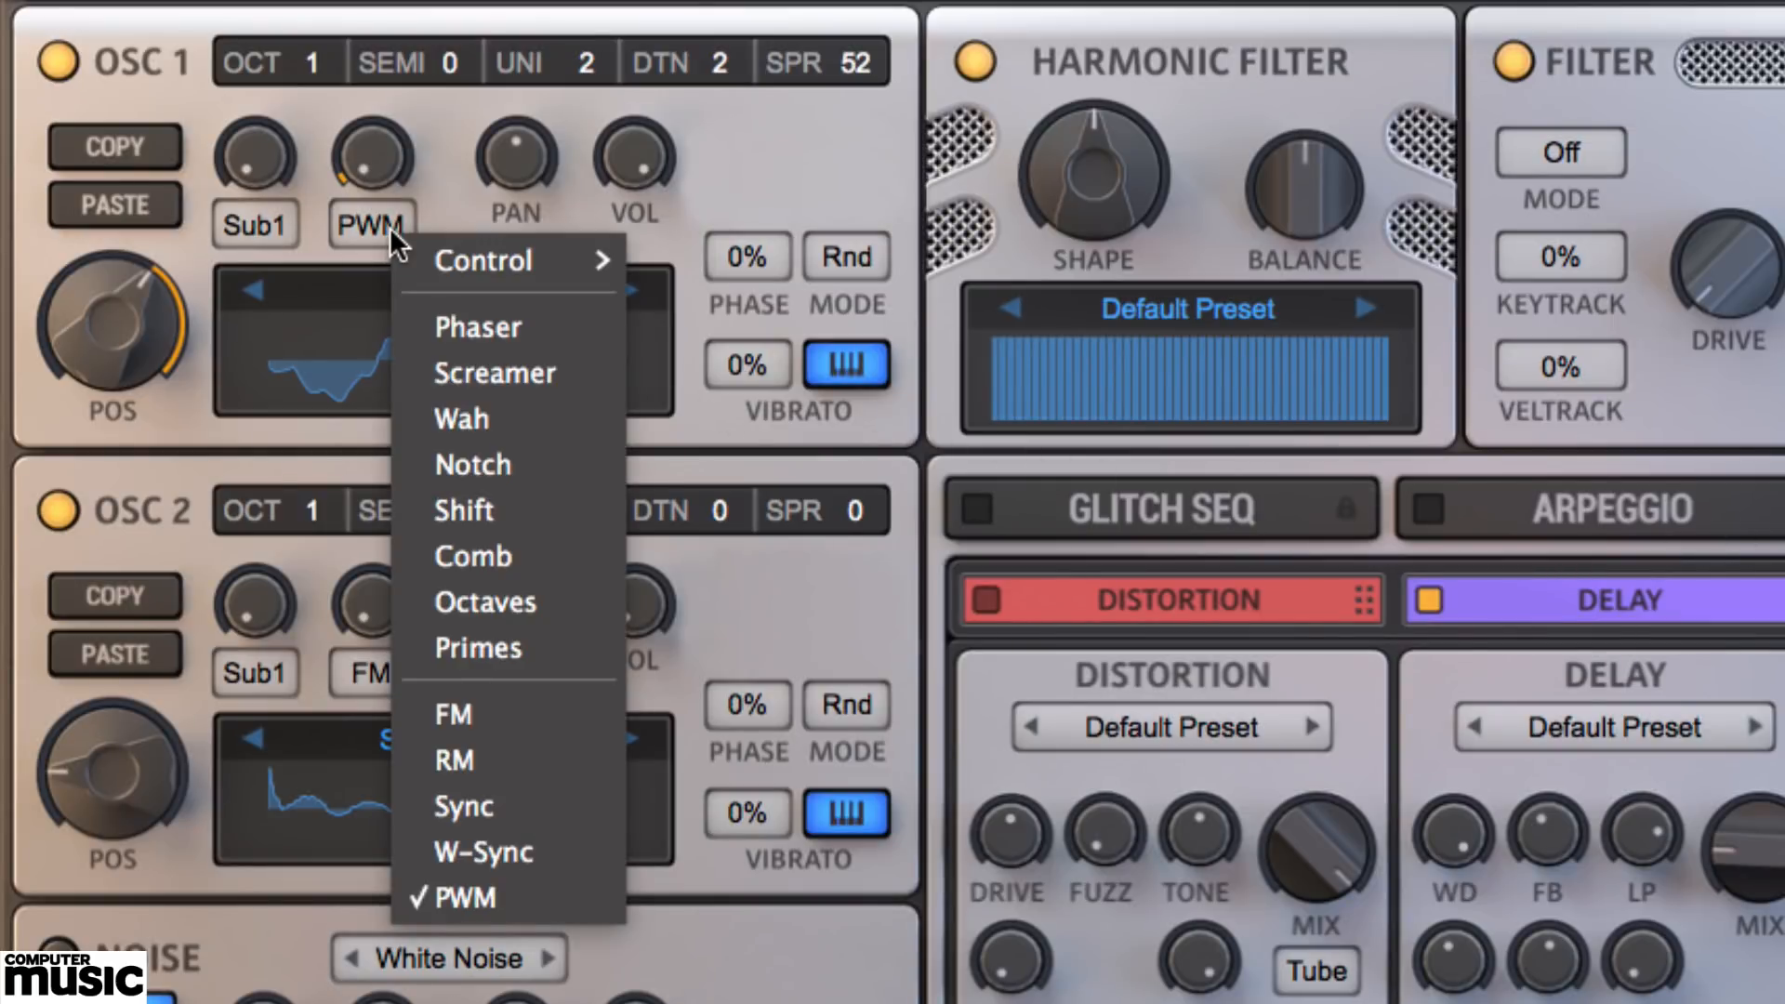
click(505, 890)
drag(395, 170, 391, 233)
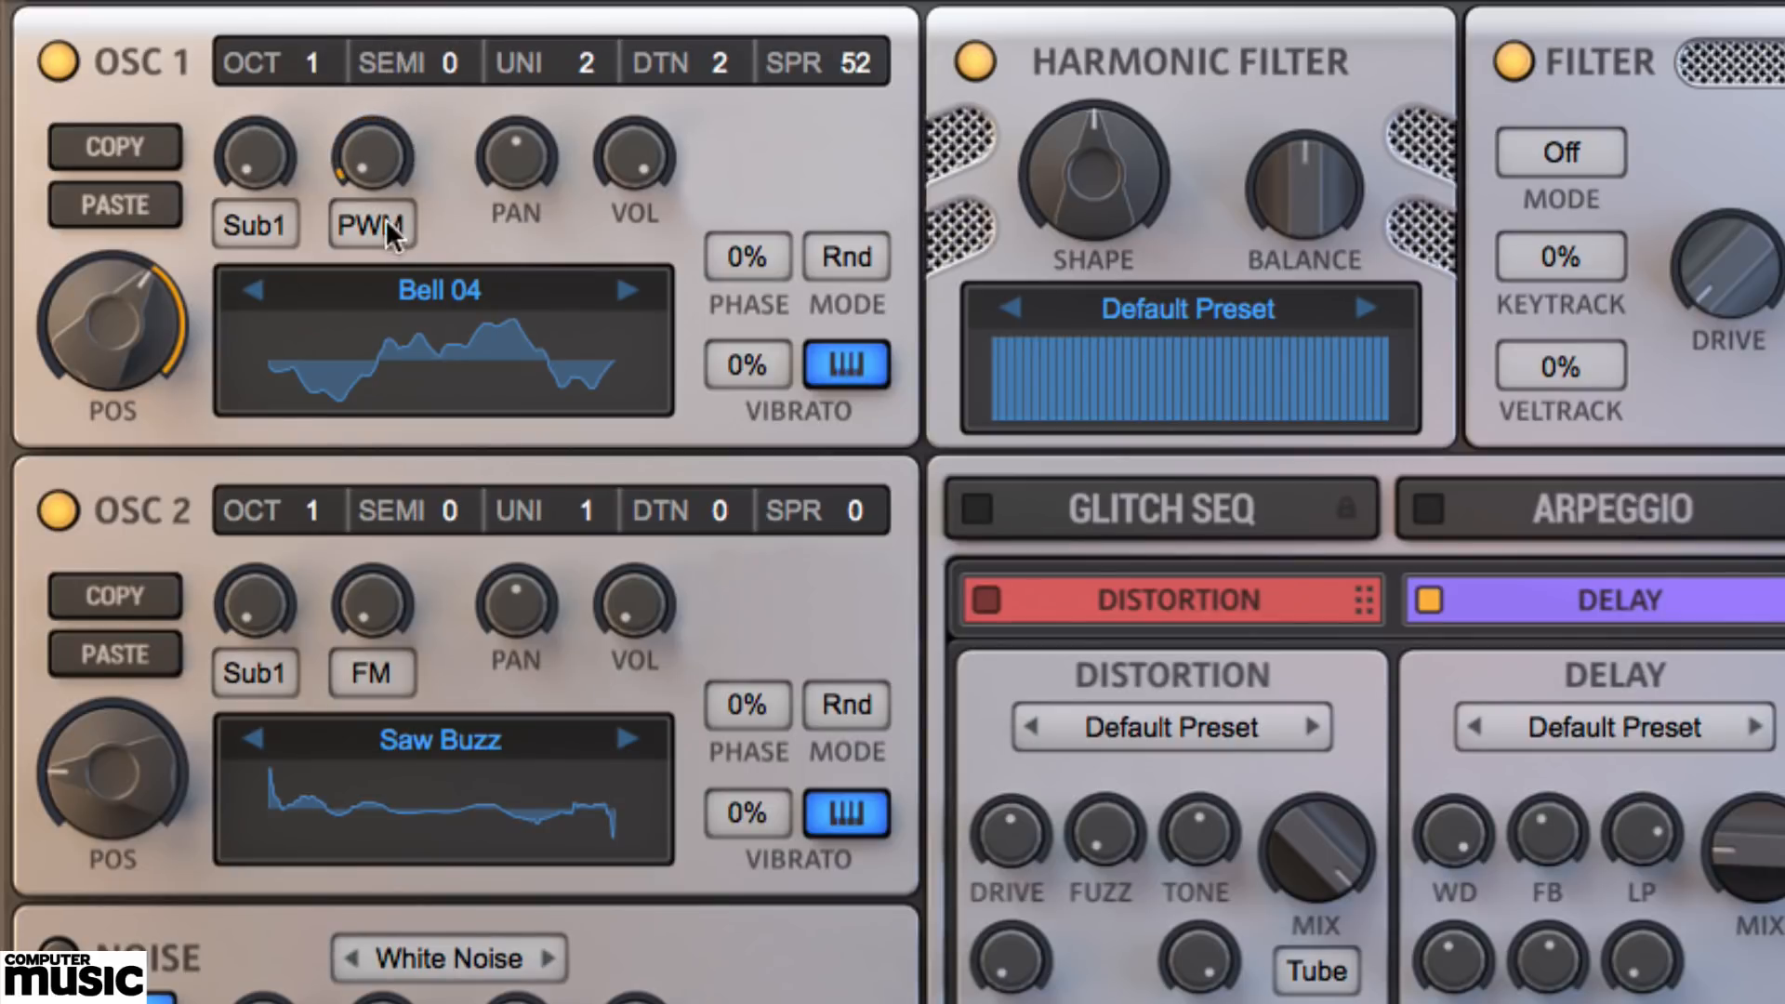
- Try Sync as OSC 1's effect and raise its amount
click(390, 232)
click(465, 801)
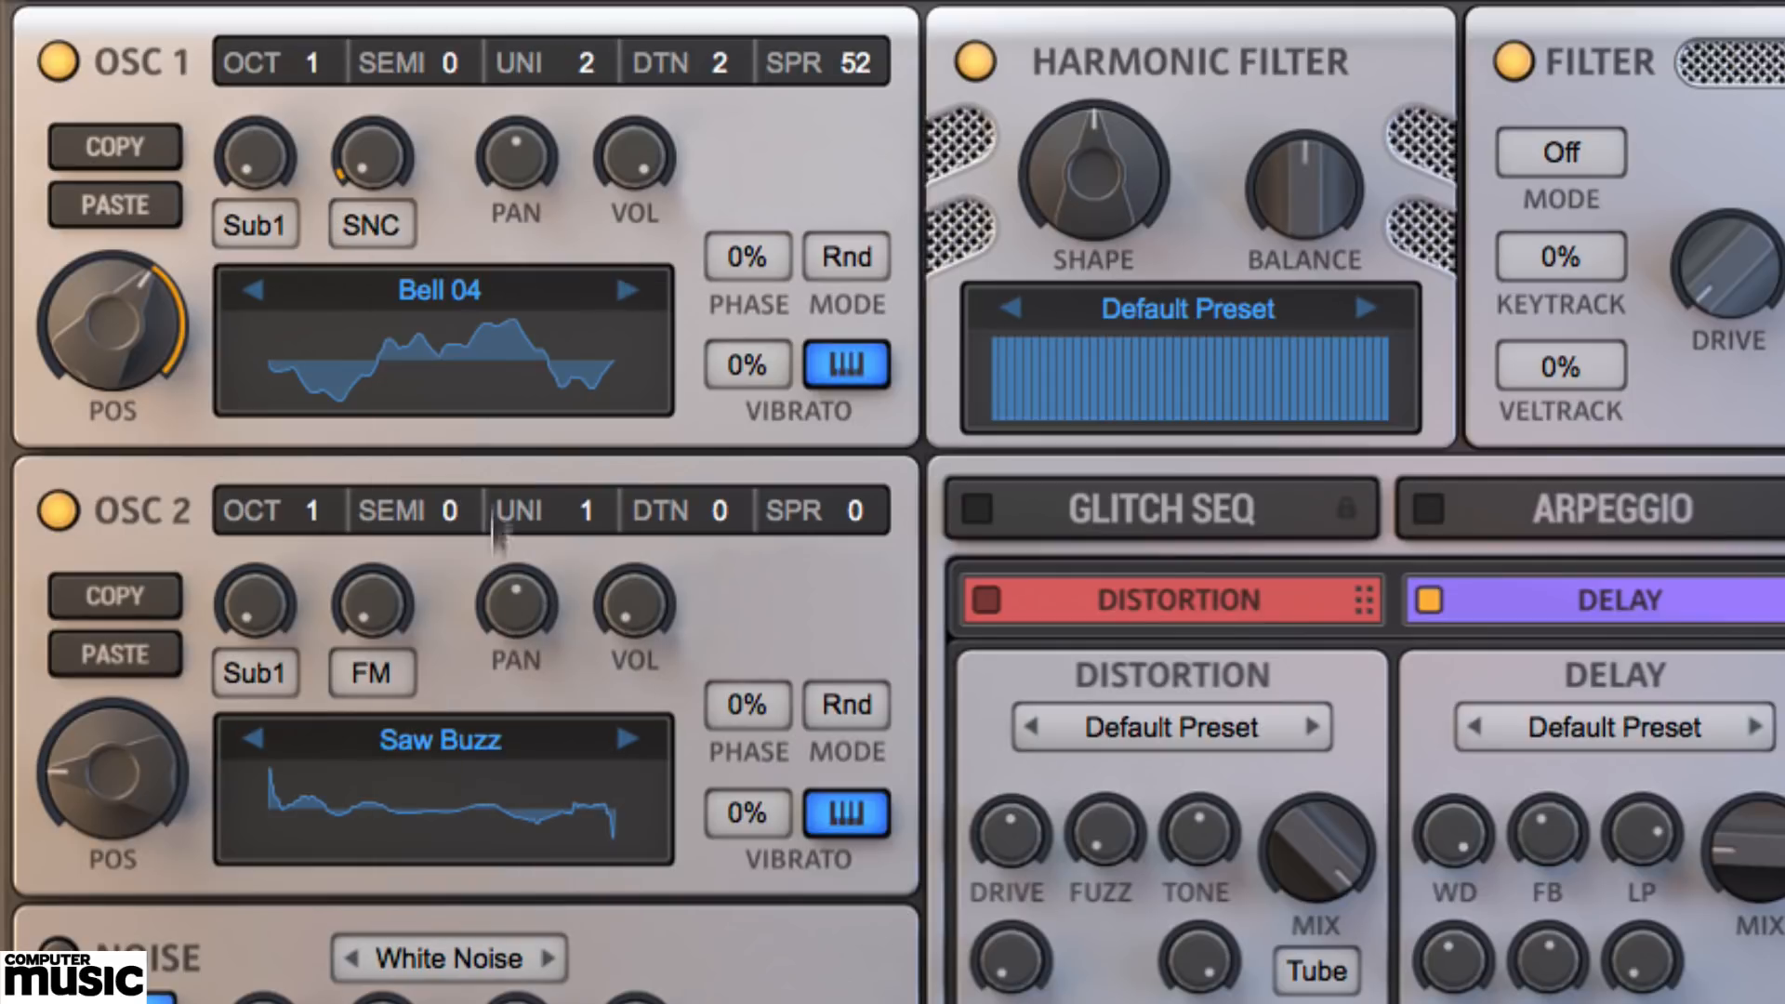
drag(363, 147, 373, 16)
- Change OSC 1's effect type to FM
click(365, 225)
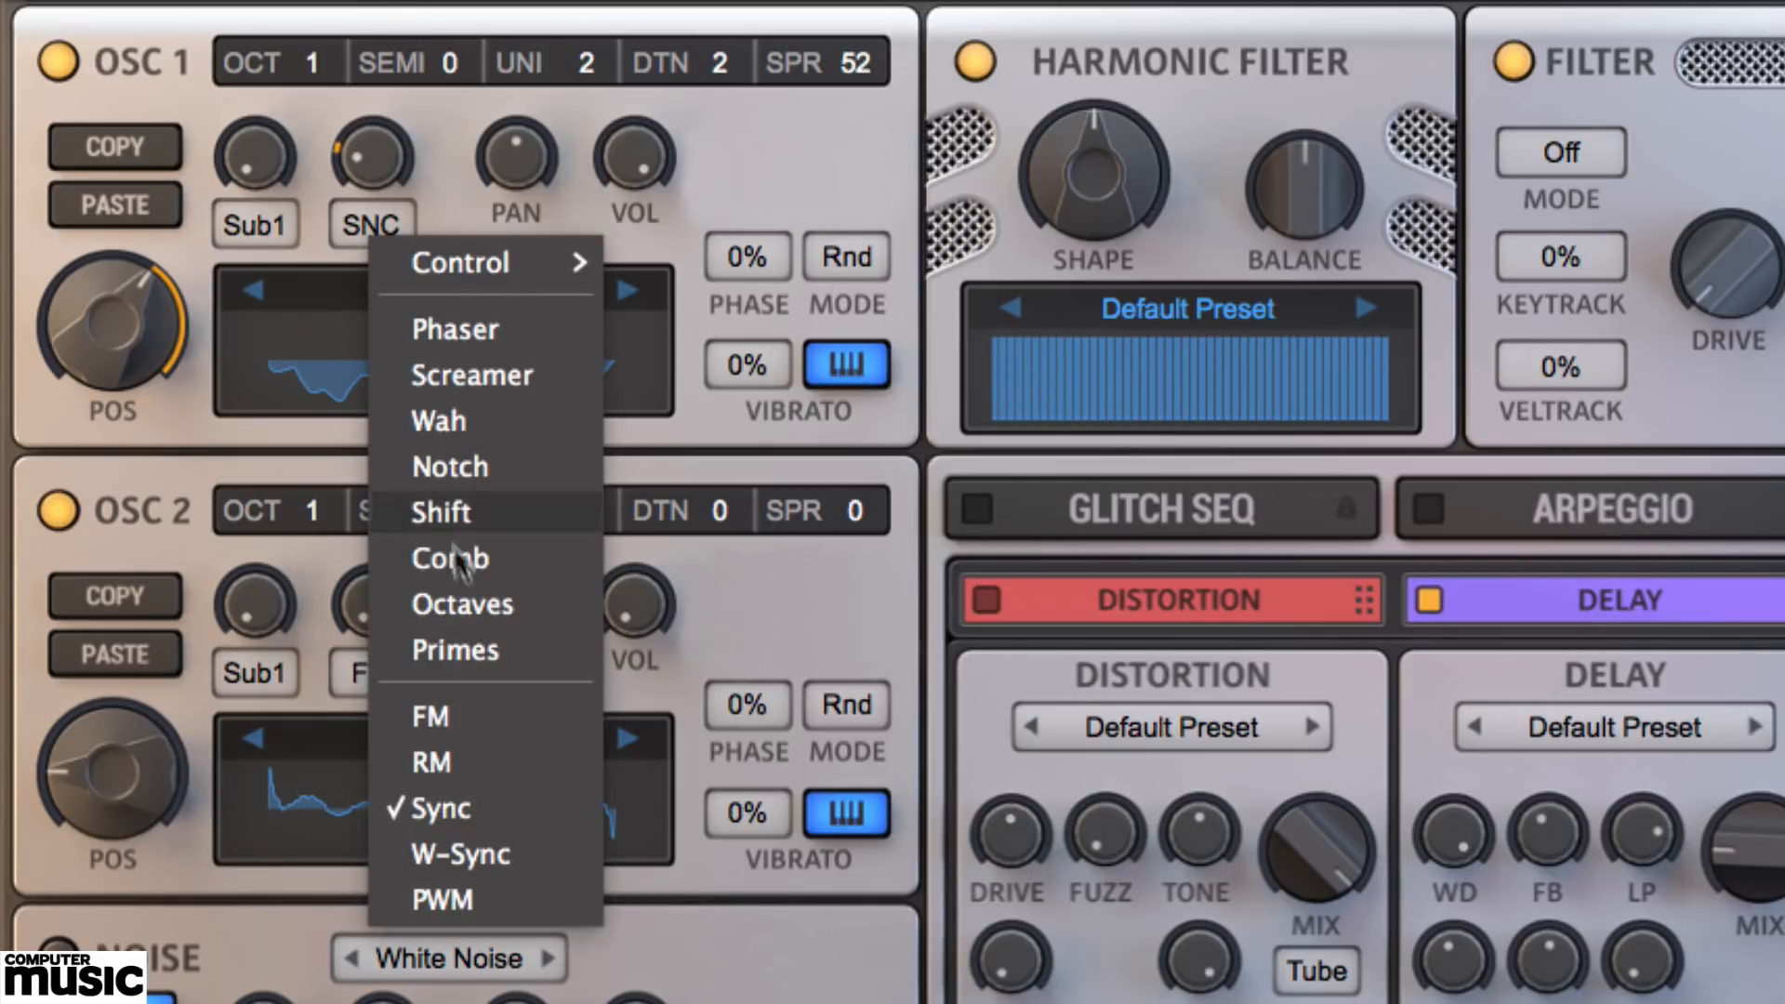
click(485, 731)
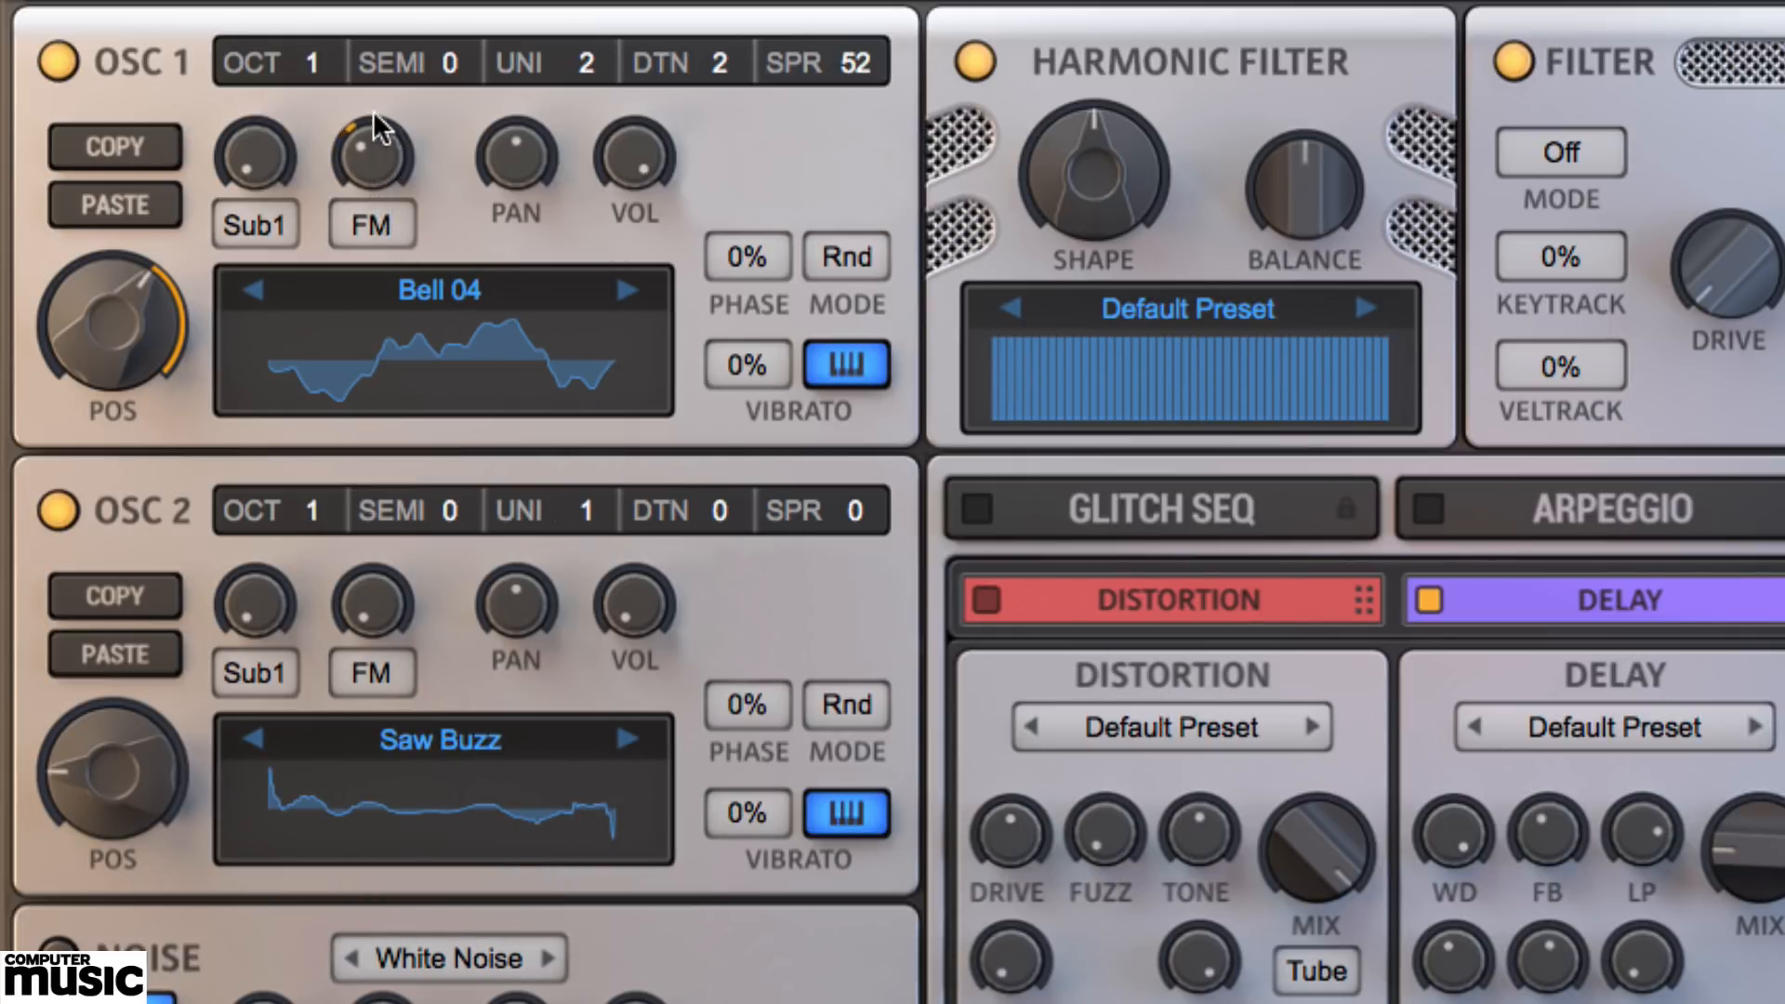
- Raise OSC 1's FM amount
drag(372, 86, 372, 3)
drag(446, 455, 459, 383)
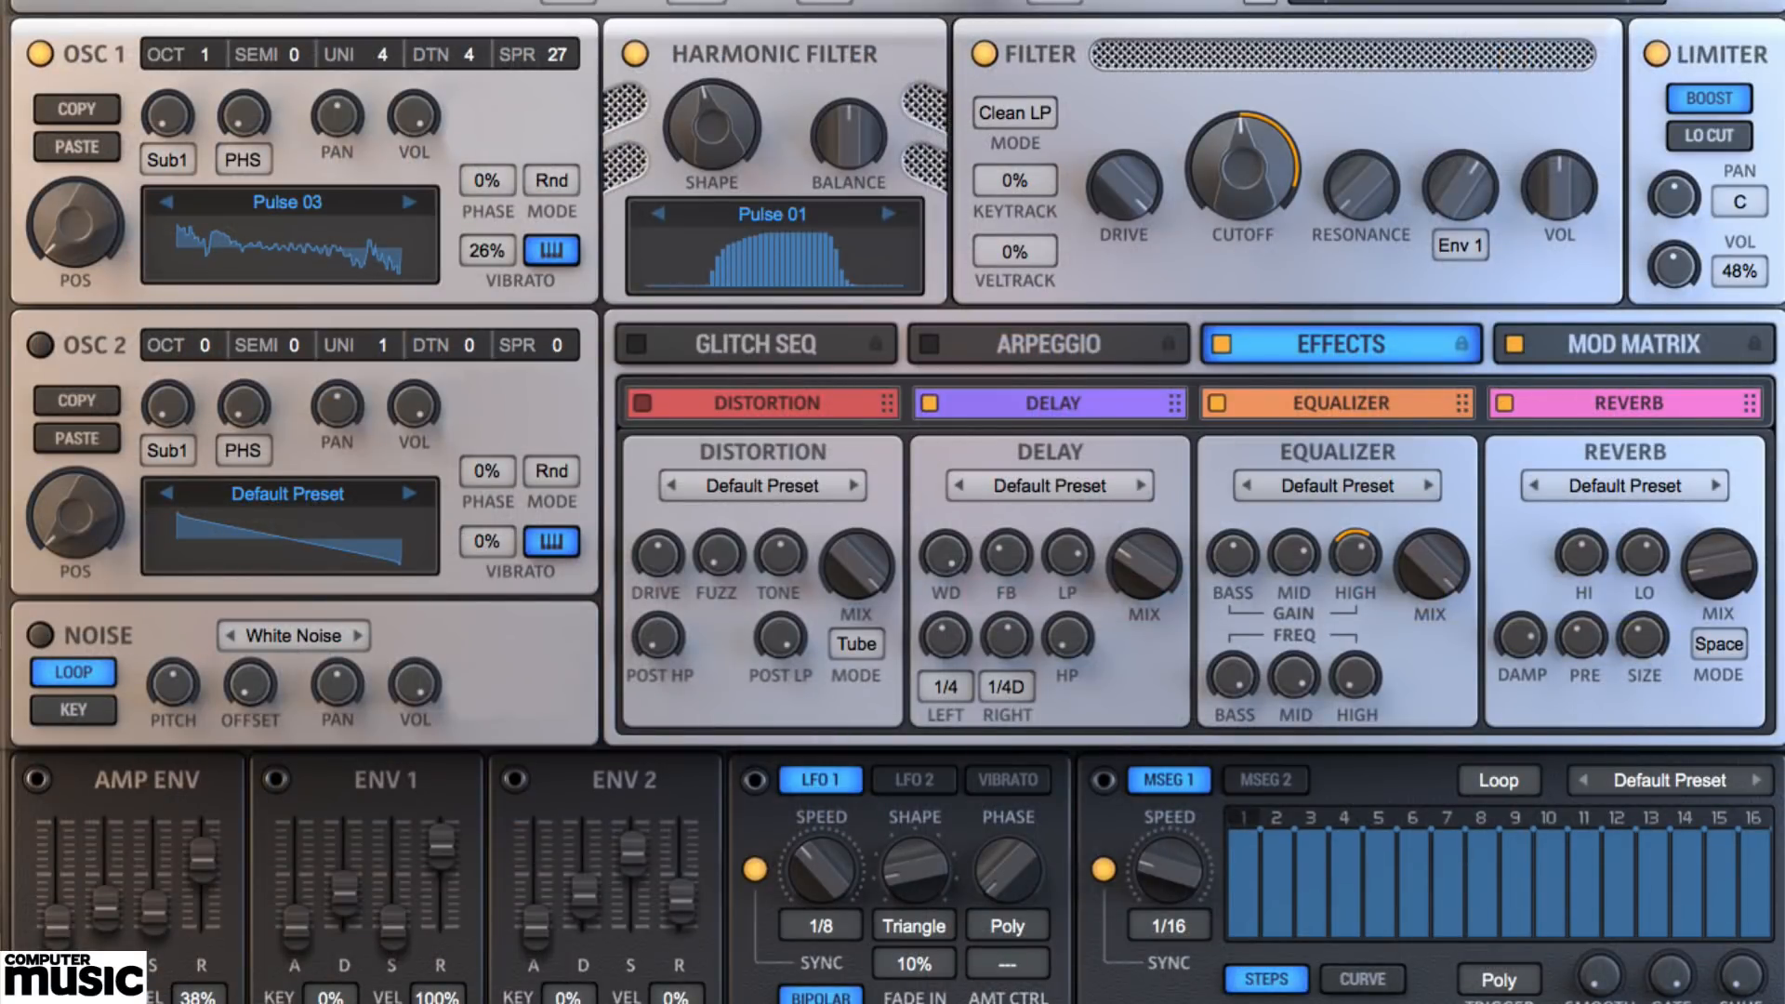
- Open OSC 1's Pulse 03 wavetable for editing and redraw amplitudes and phases of low harmonics in the first frame
click(296, 225)
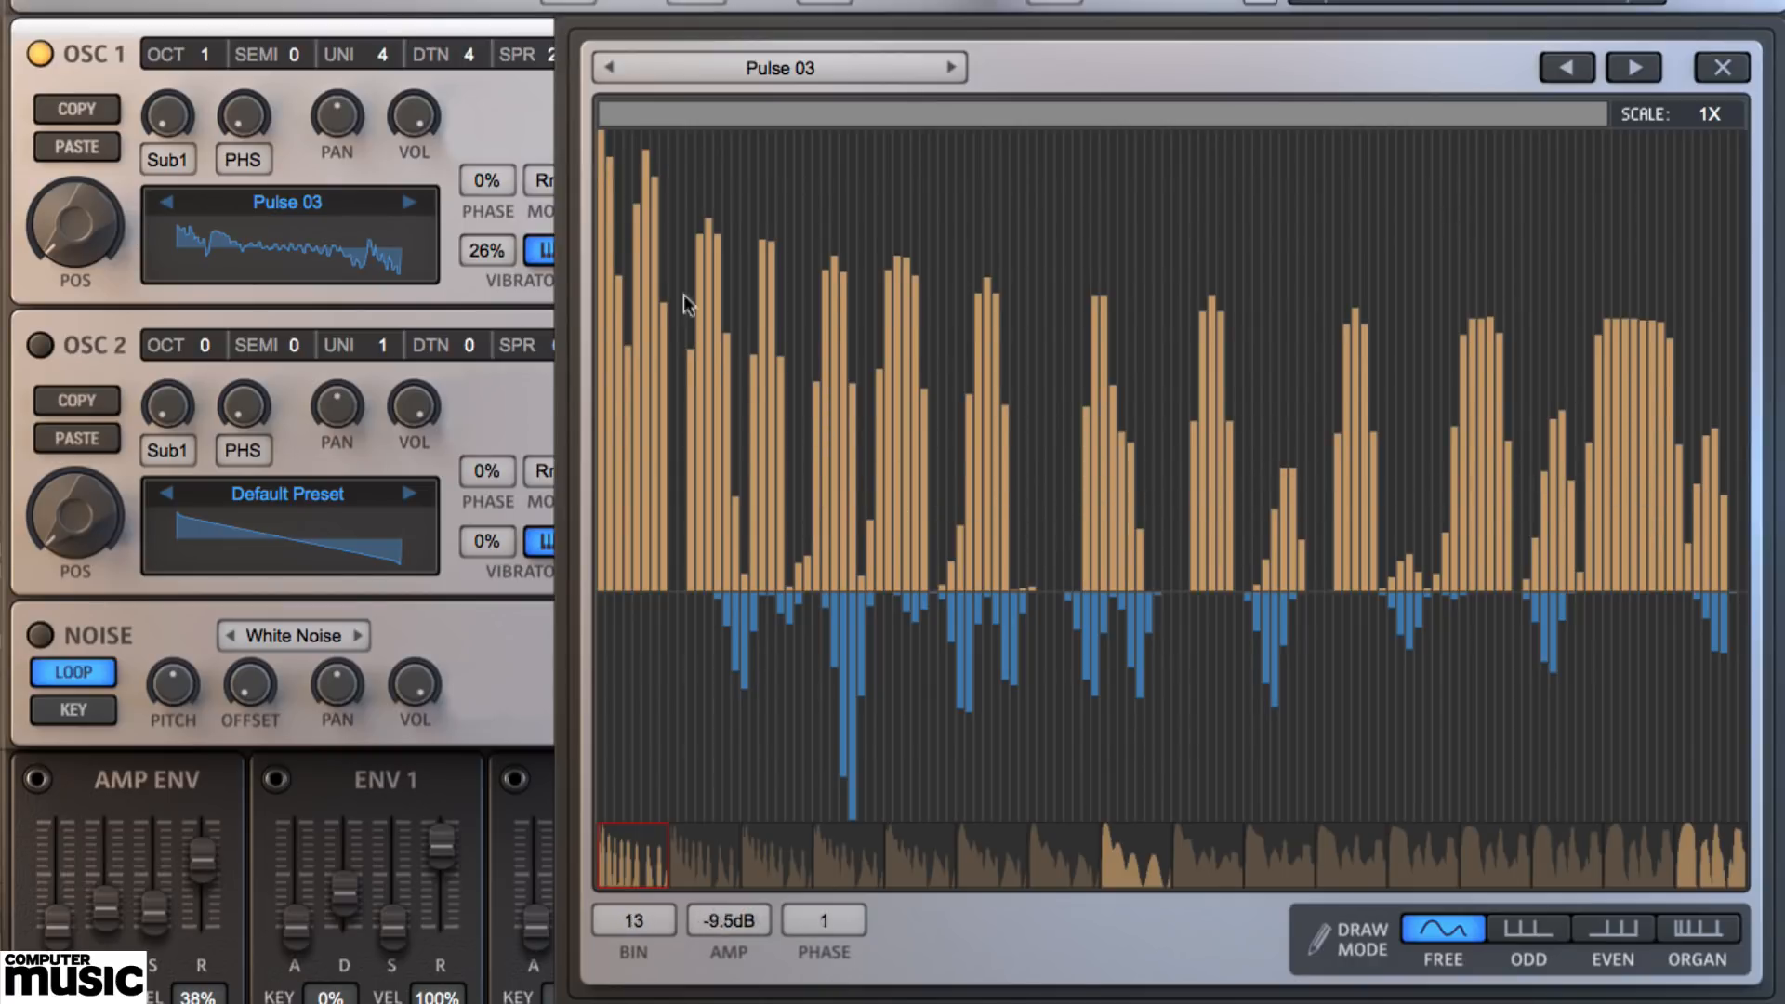
click(675, 271)
click(668, 217)
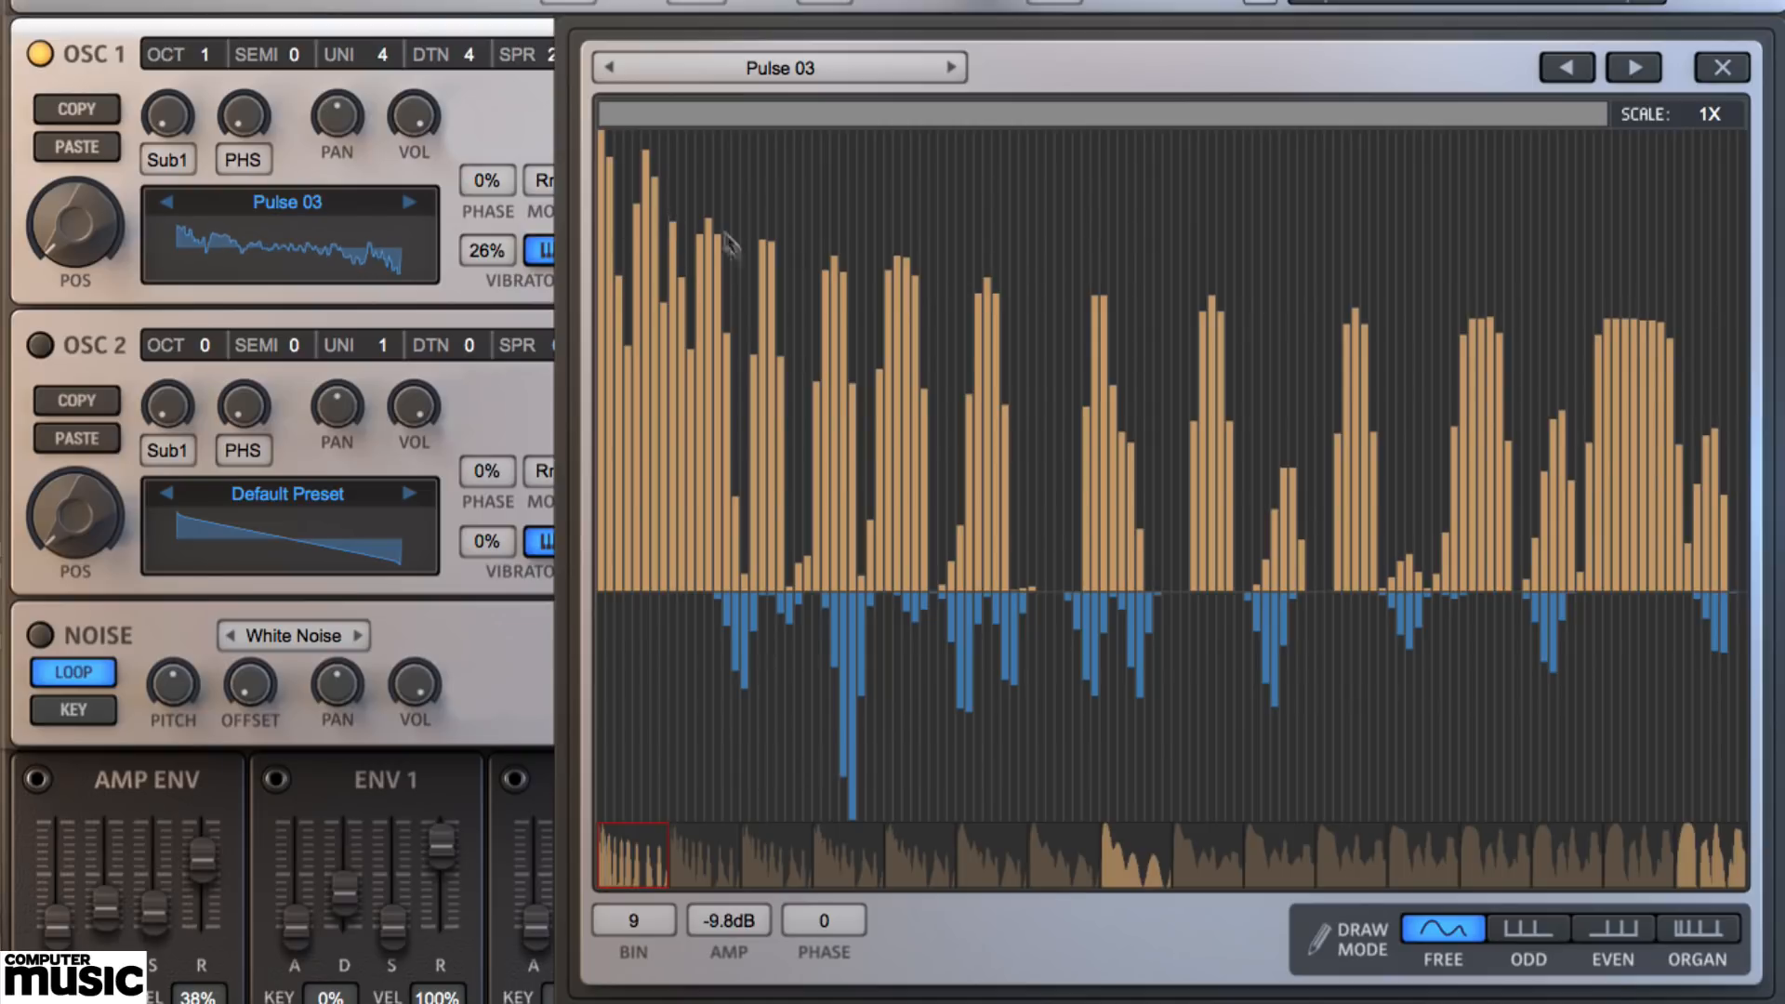
mouse_move(662, 712)
mouse_down()
mouse_move(611, 680)
mouse_move(684, 754)
mouse_up()
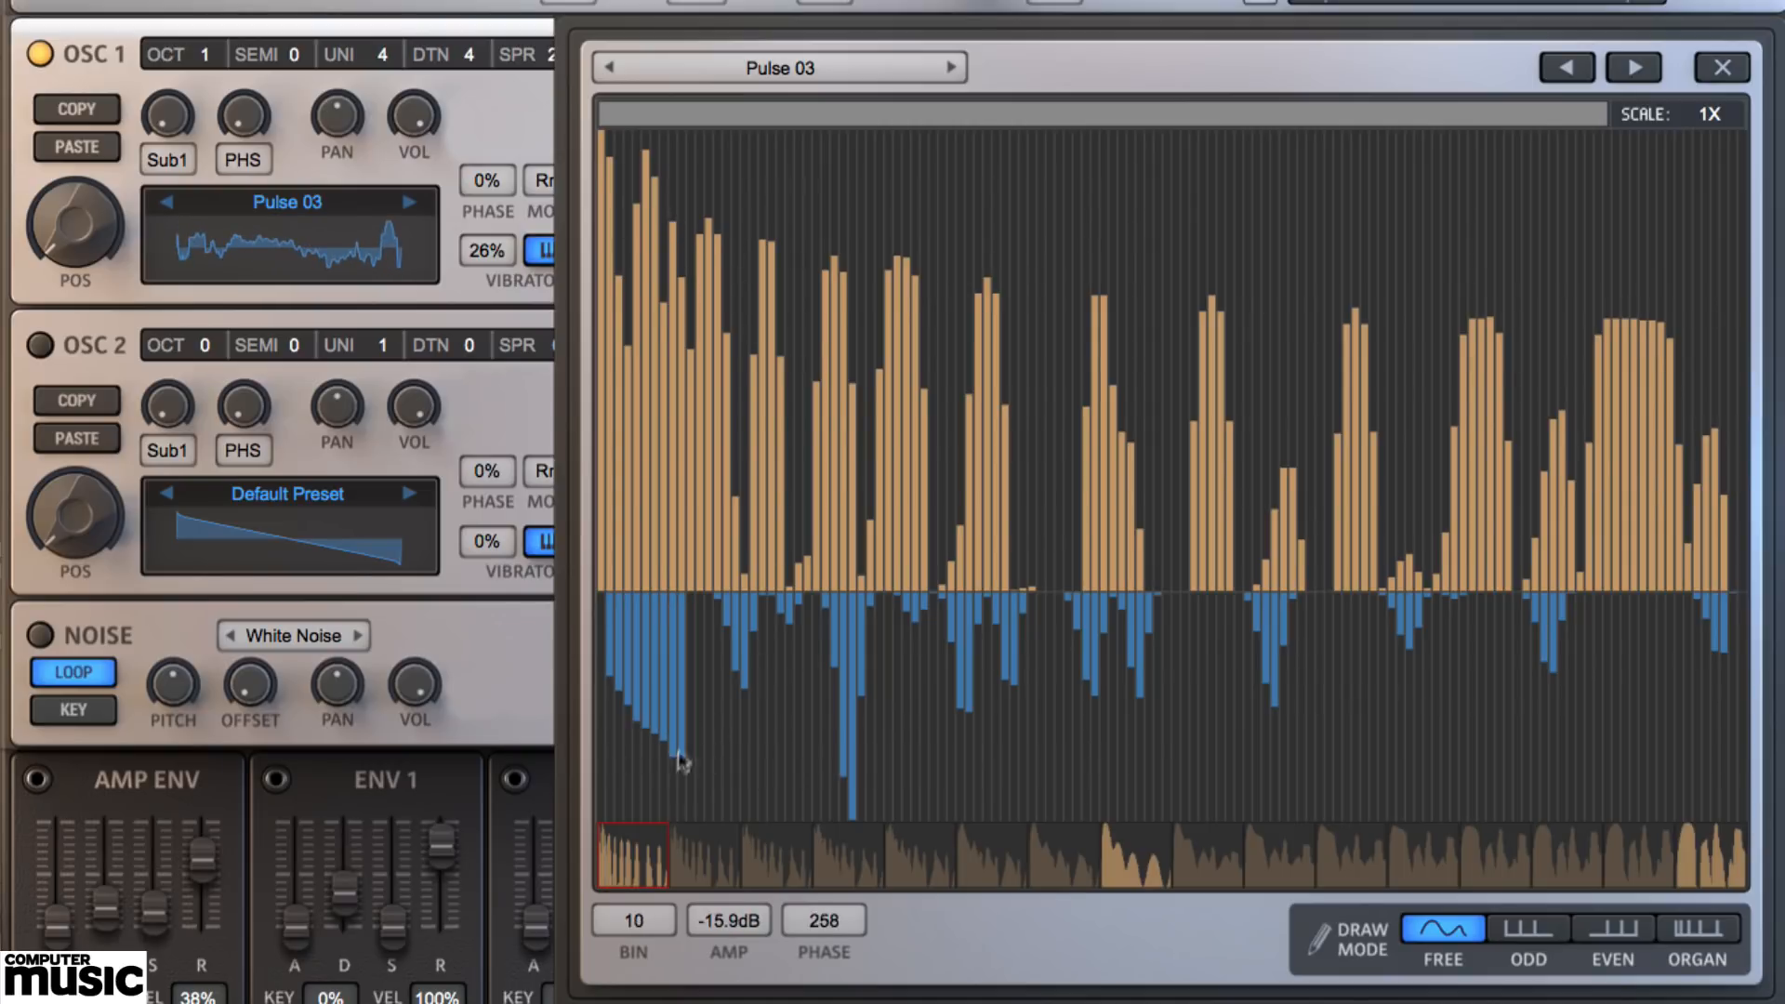
- Raise several individual harmonics and draw a continuous amplitude curve across most bins of the first frame in Free mode
drag(734, 268, 746, 269)
click(789, 232)
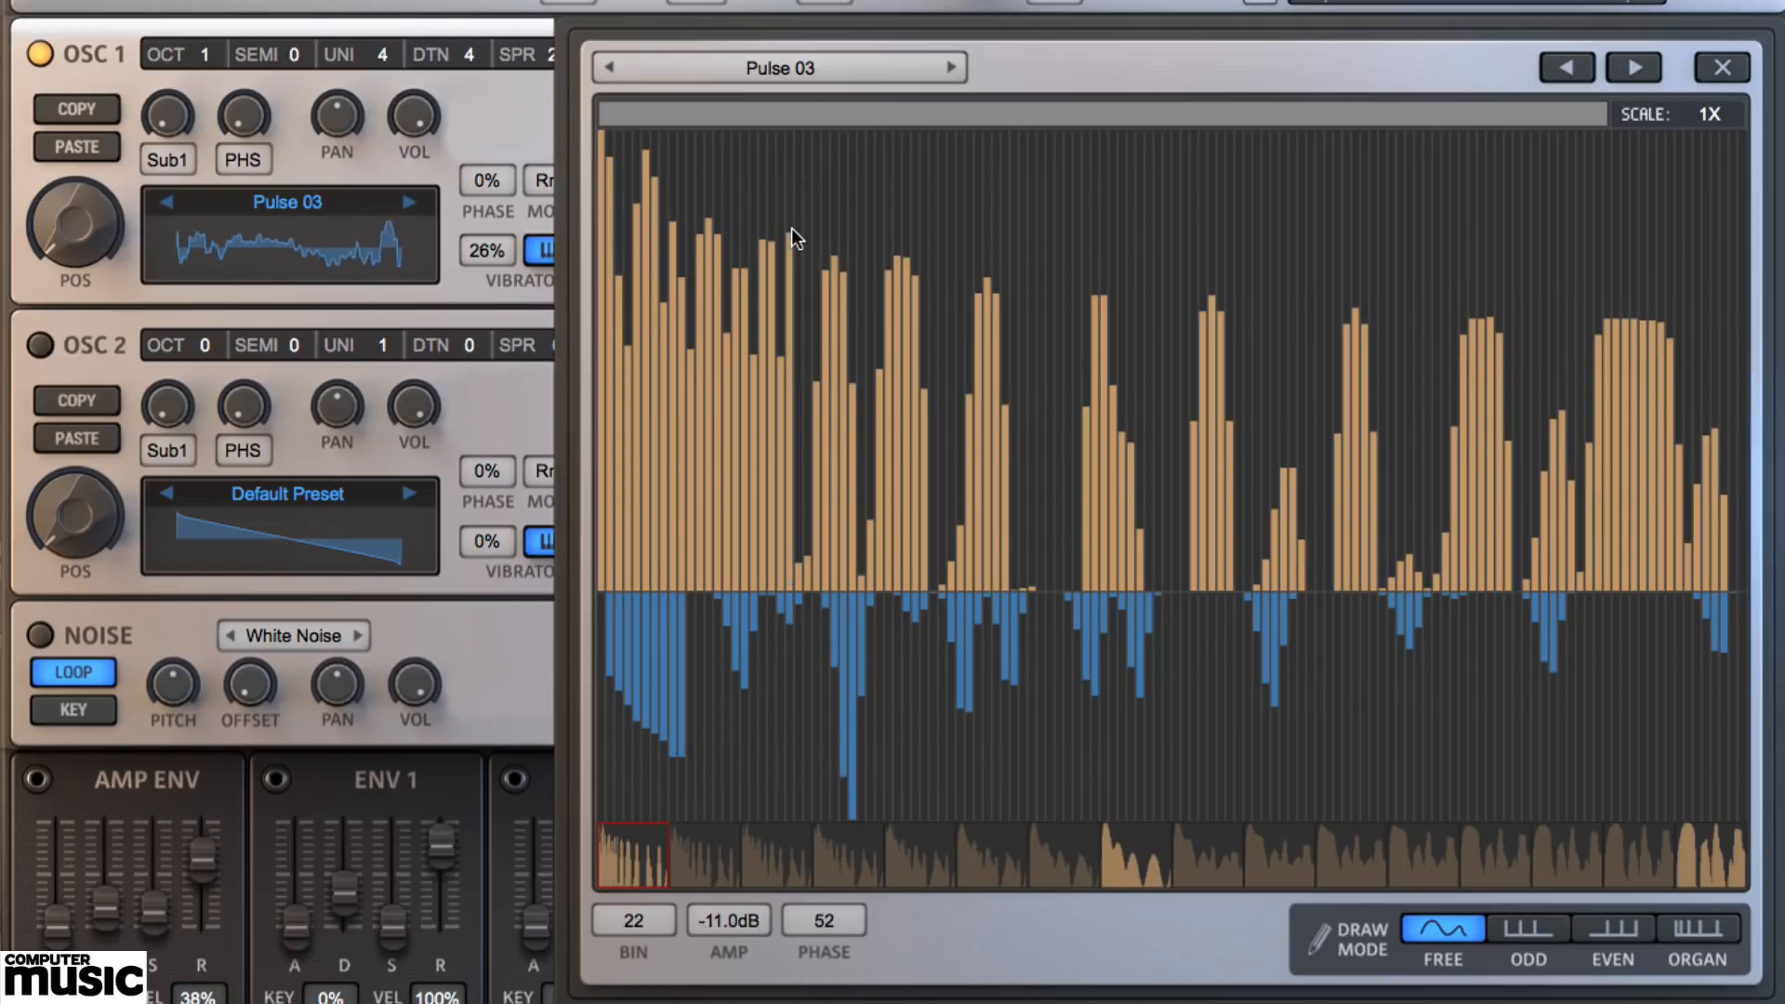
click(869, 230)
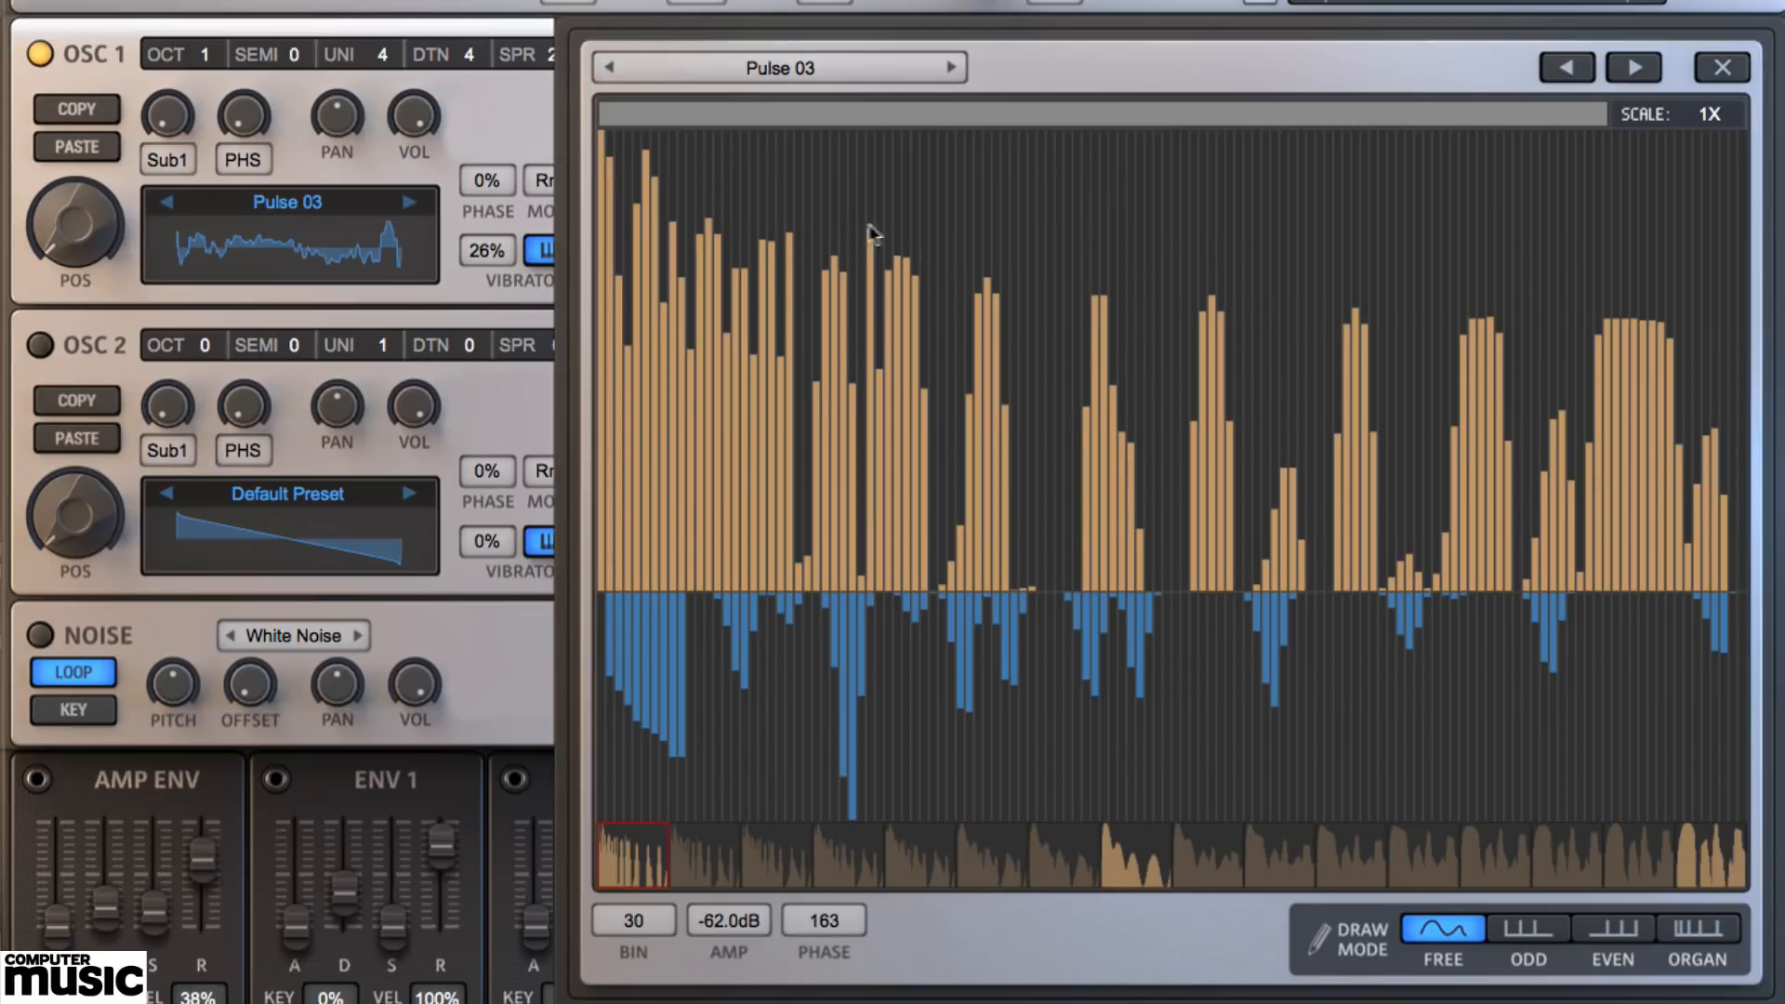
click(949, 240)
click(1005, 239)
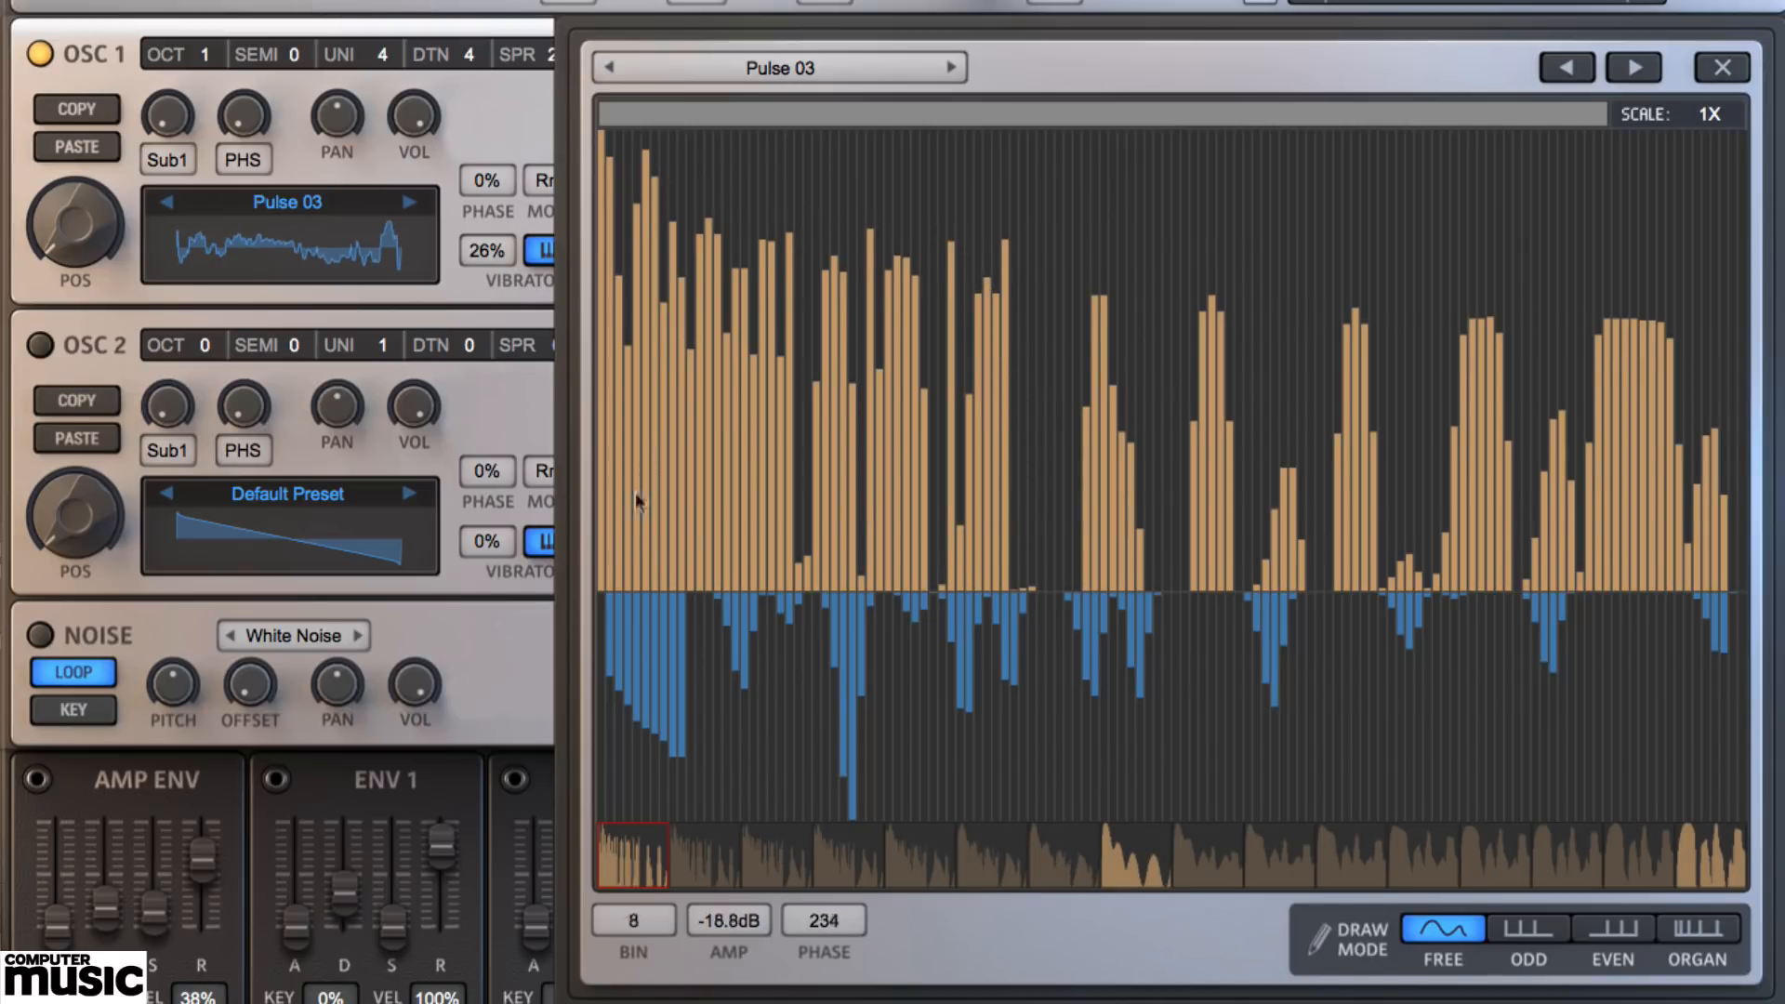
mouse_move(602, 498)
mouse_down()
mouse_move(897, 534)
mouse_move(1154, 400)
mouse_up()
drag(1271, 391, 1436, 374)
- Draw a falling amplitude curve on the odd harmonics and a rising one on the even harmonics of the first frame
click(1528, 927)
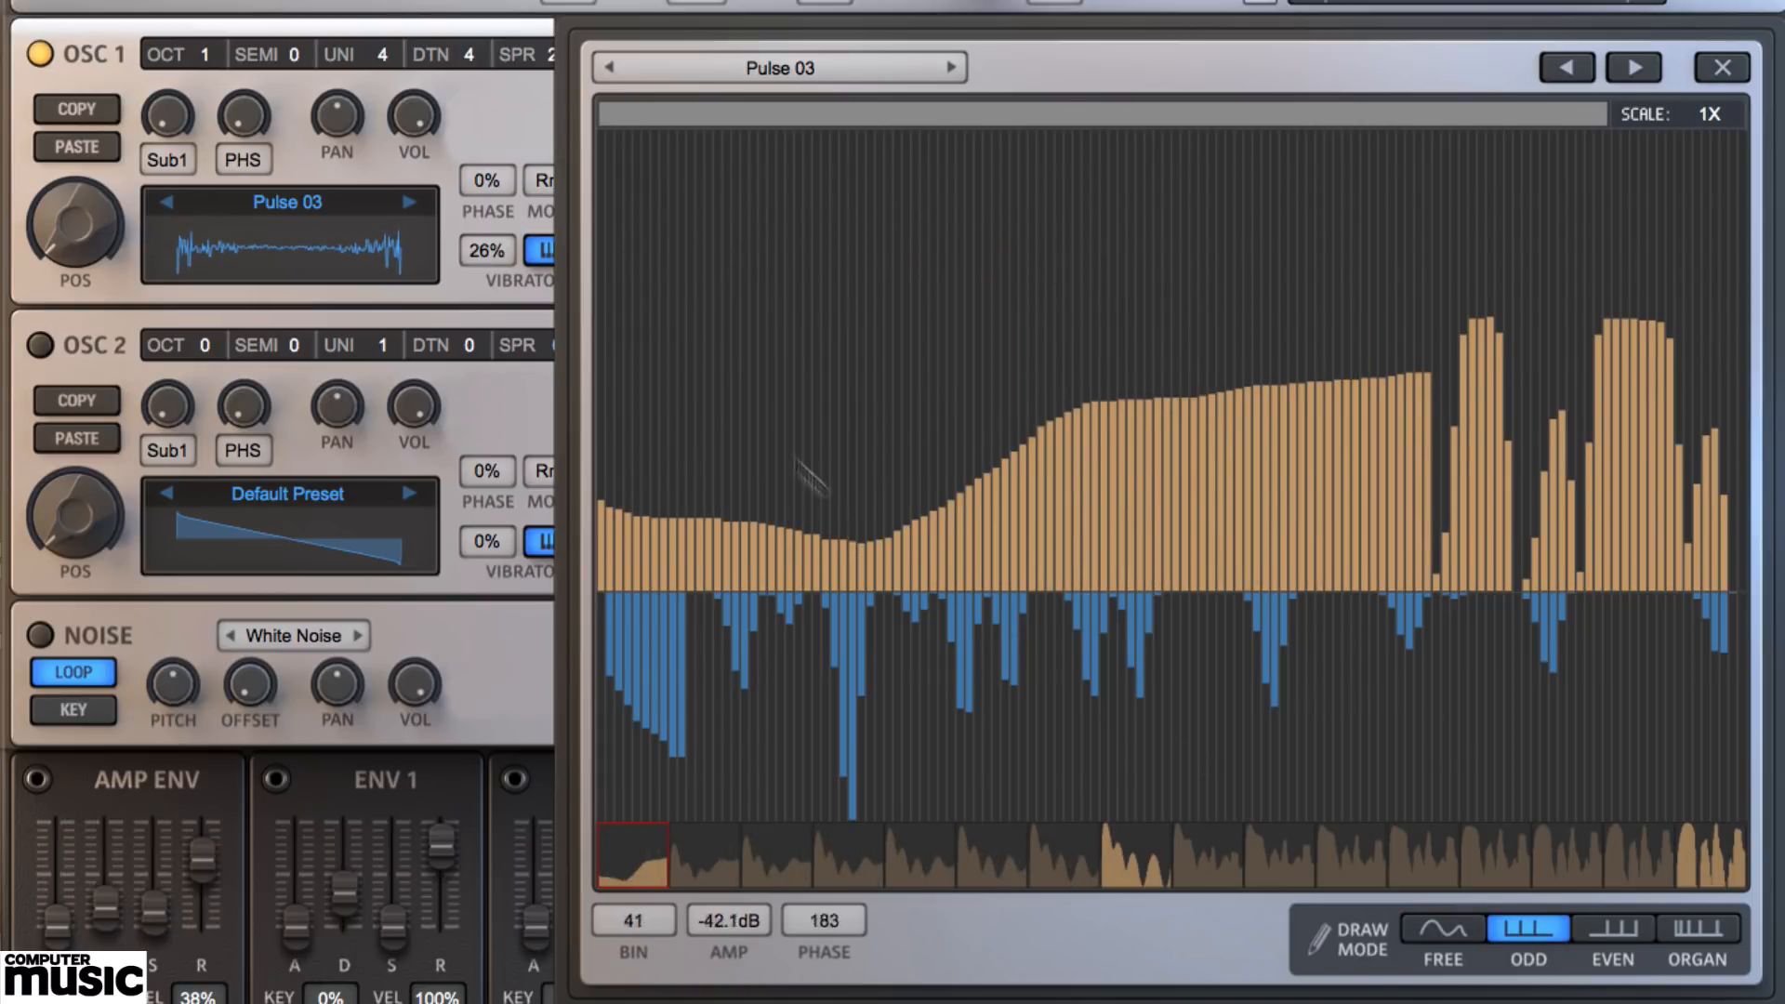
mouse_move(610, 299)
mouse_down()
mouse_move(877, 291)
mouse_move(1134, 371)
mouse_move(1246, 470)
mouse_up()
click(1613, 928)
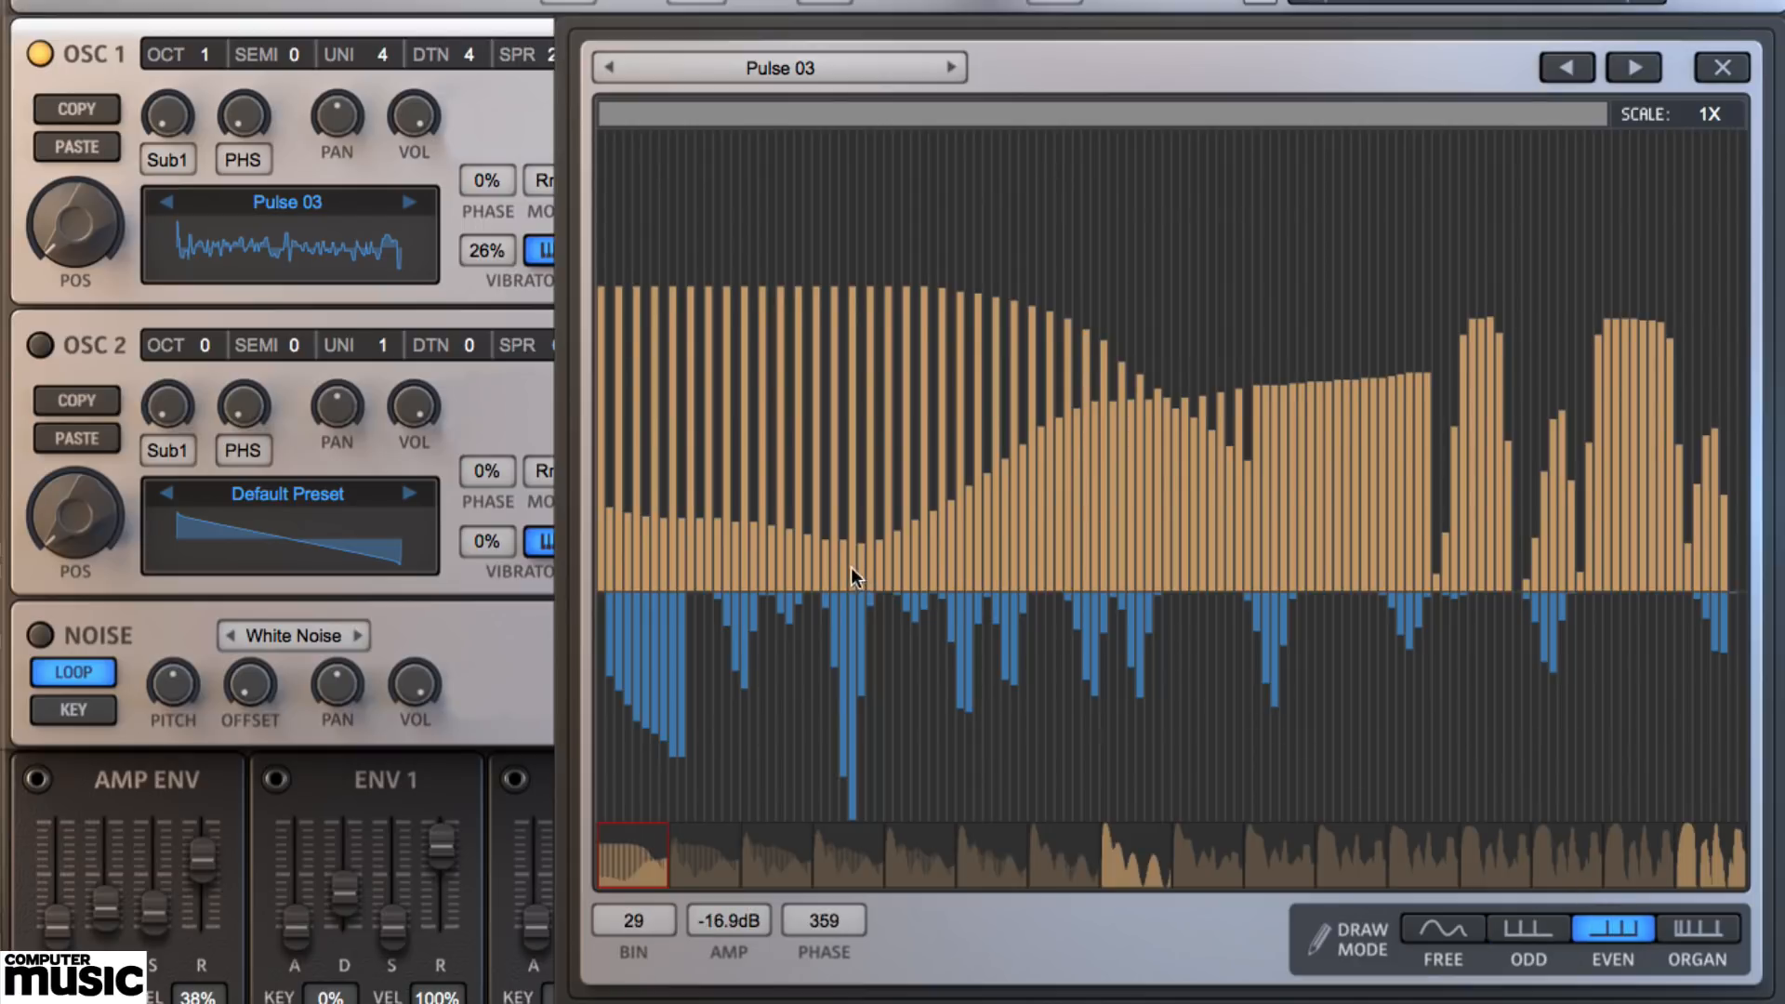
mouse_move(623, 534)
mouse_down()
mouse_move(702, 457)
mouse_move(1092, 243)
mouse_up()
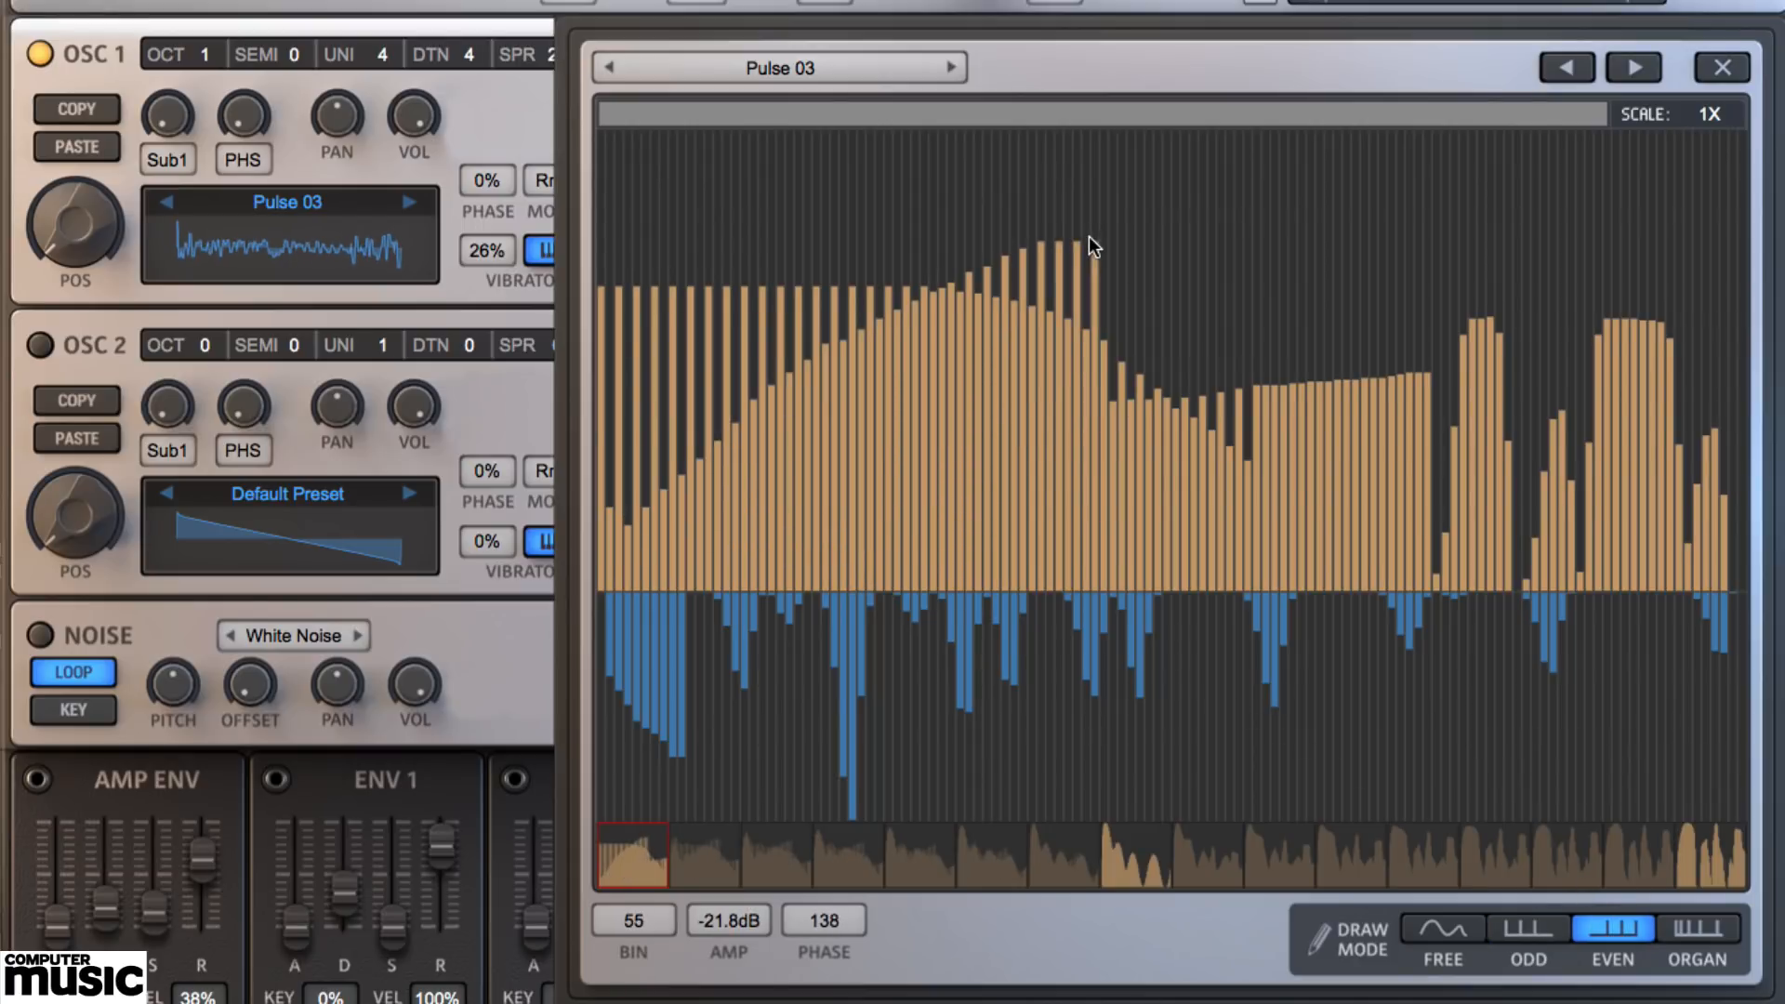
- Draw amplitudes and phases on the Organ harmonics of the first frame, and redraw the phases in Odd mode
click(1697, 928)
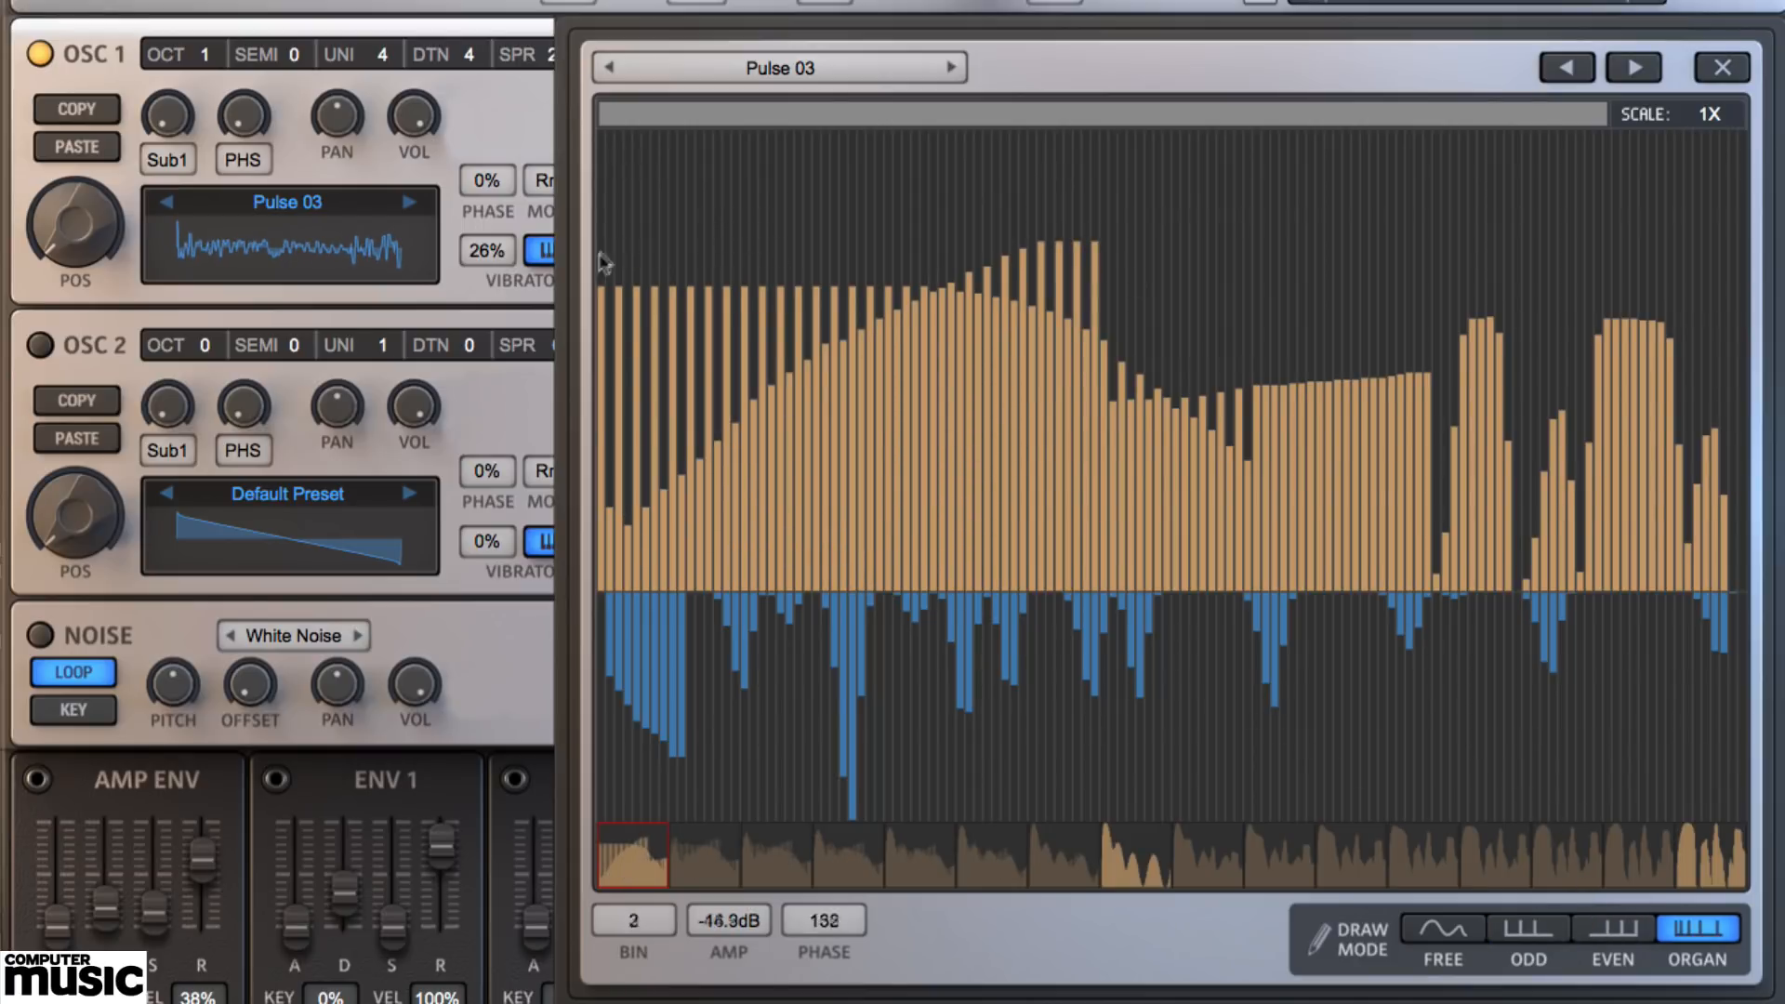
drag(597, 344, 1511, 309)
drag(796, 749, 1506, 716)
click(1529, 930)
mouse_move(1469, 773)
mouse_down()
mouse_move(976, 769)
mouse_move(830, 718)
mouse_up()
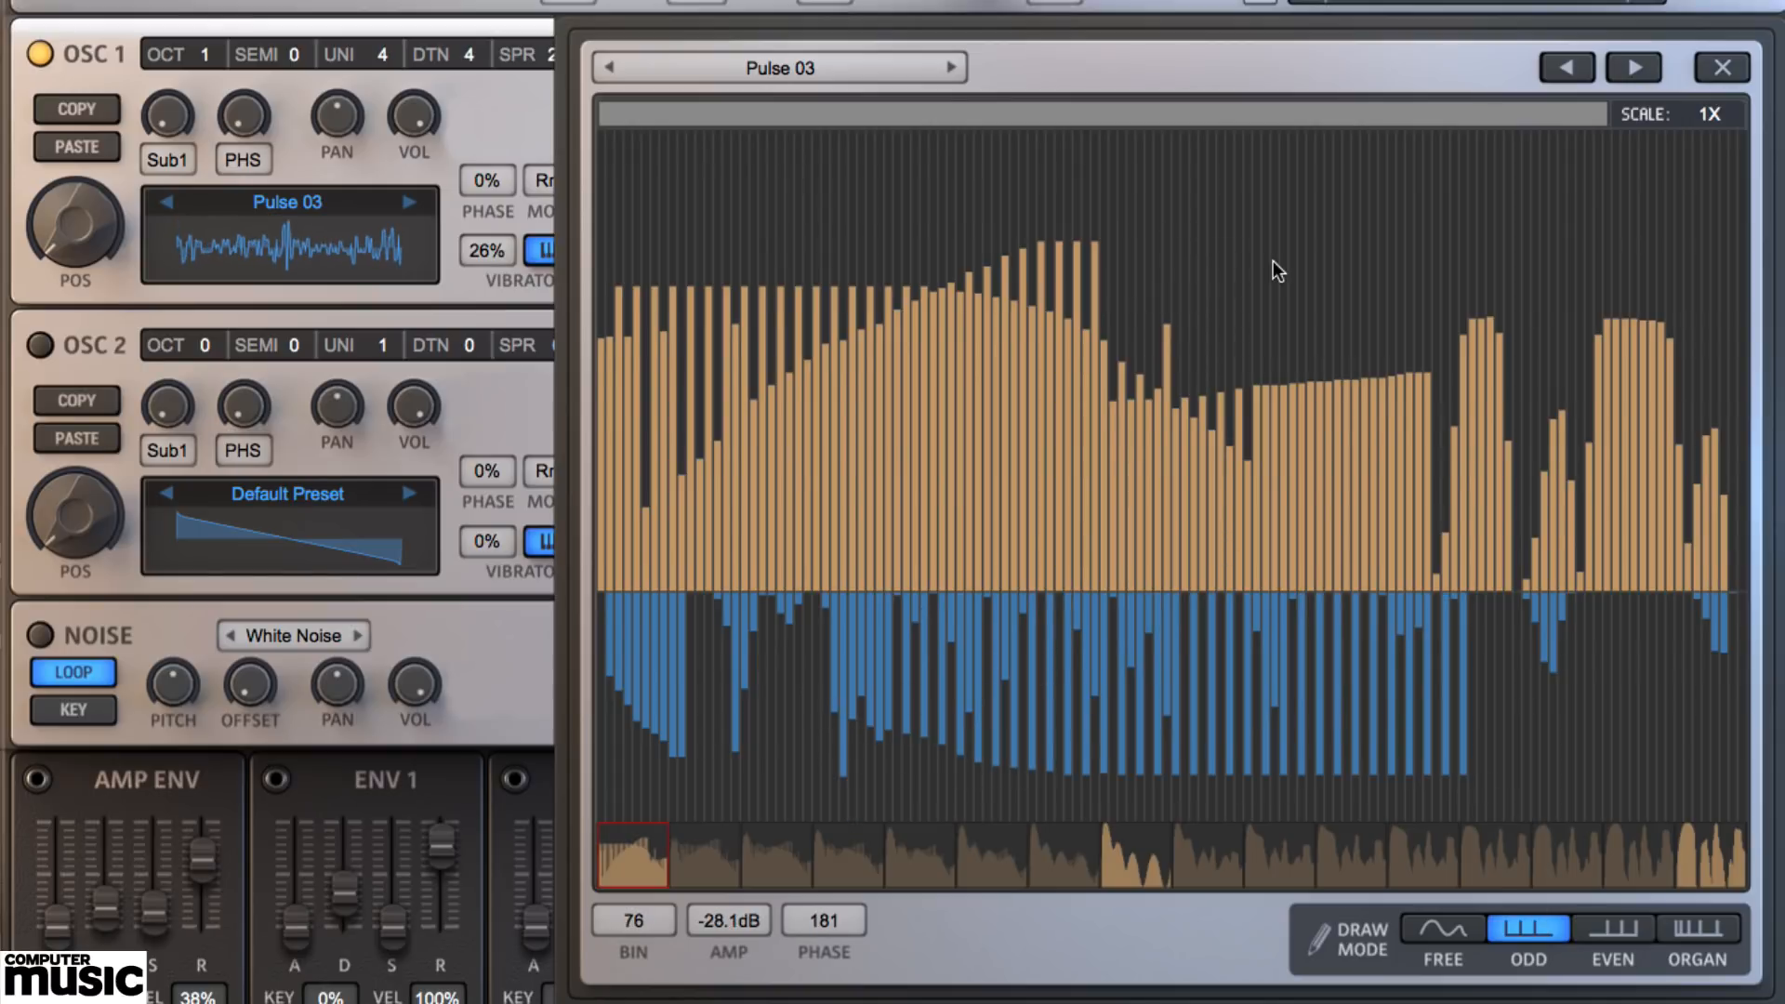
- Apply the Resonate, Sharpen, Saturate and Phasing processes to the first frame's spectrum
right_click(1191, 279)
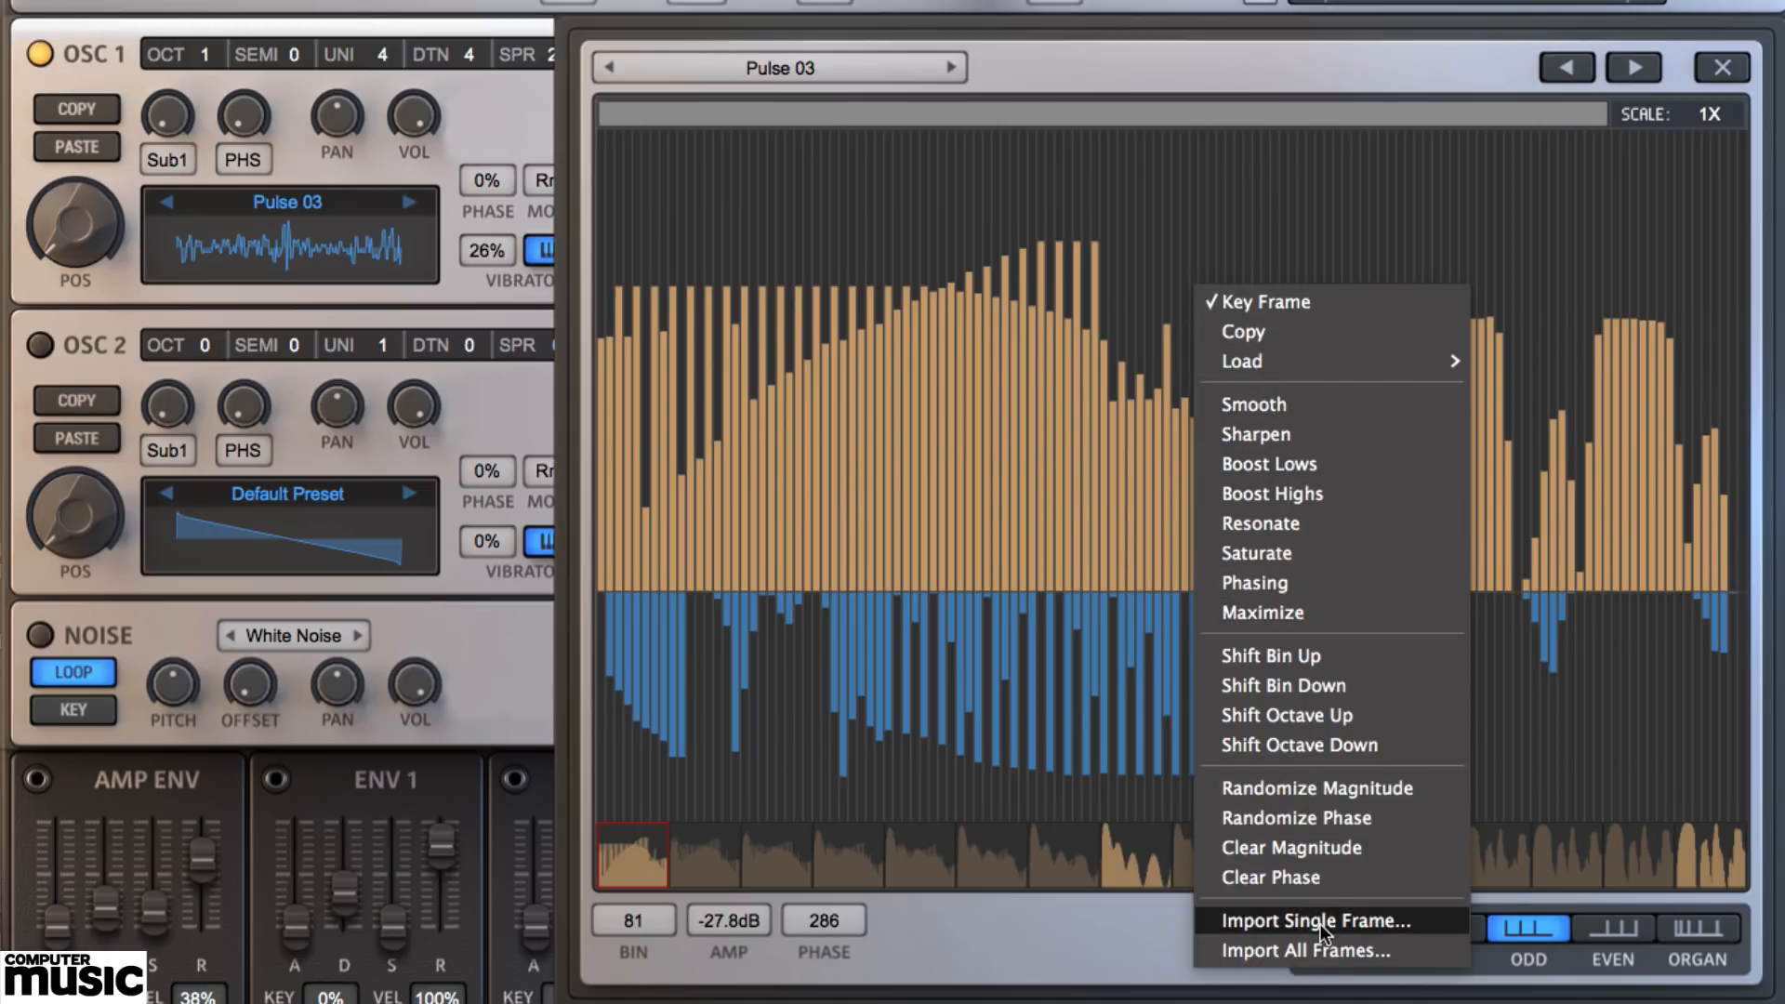
click(1292, 521)
right_click(1087, 337)
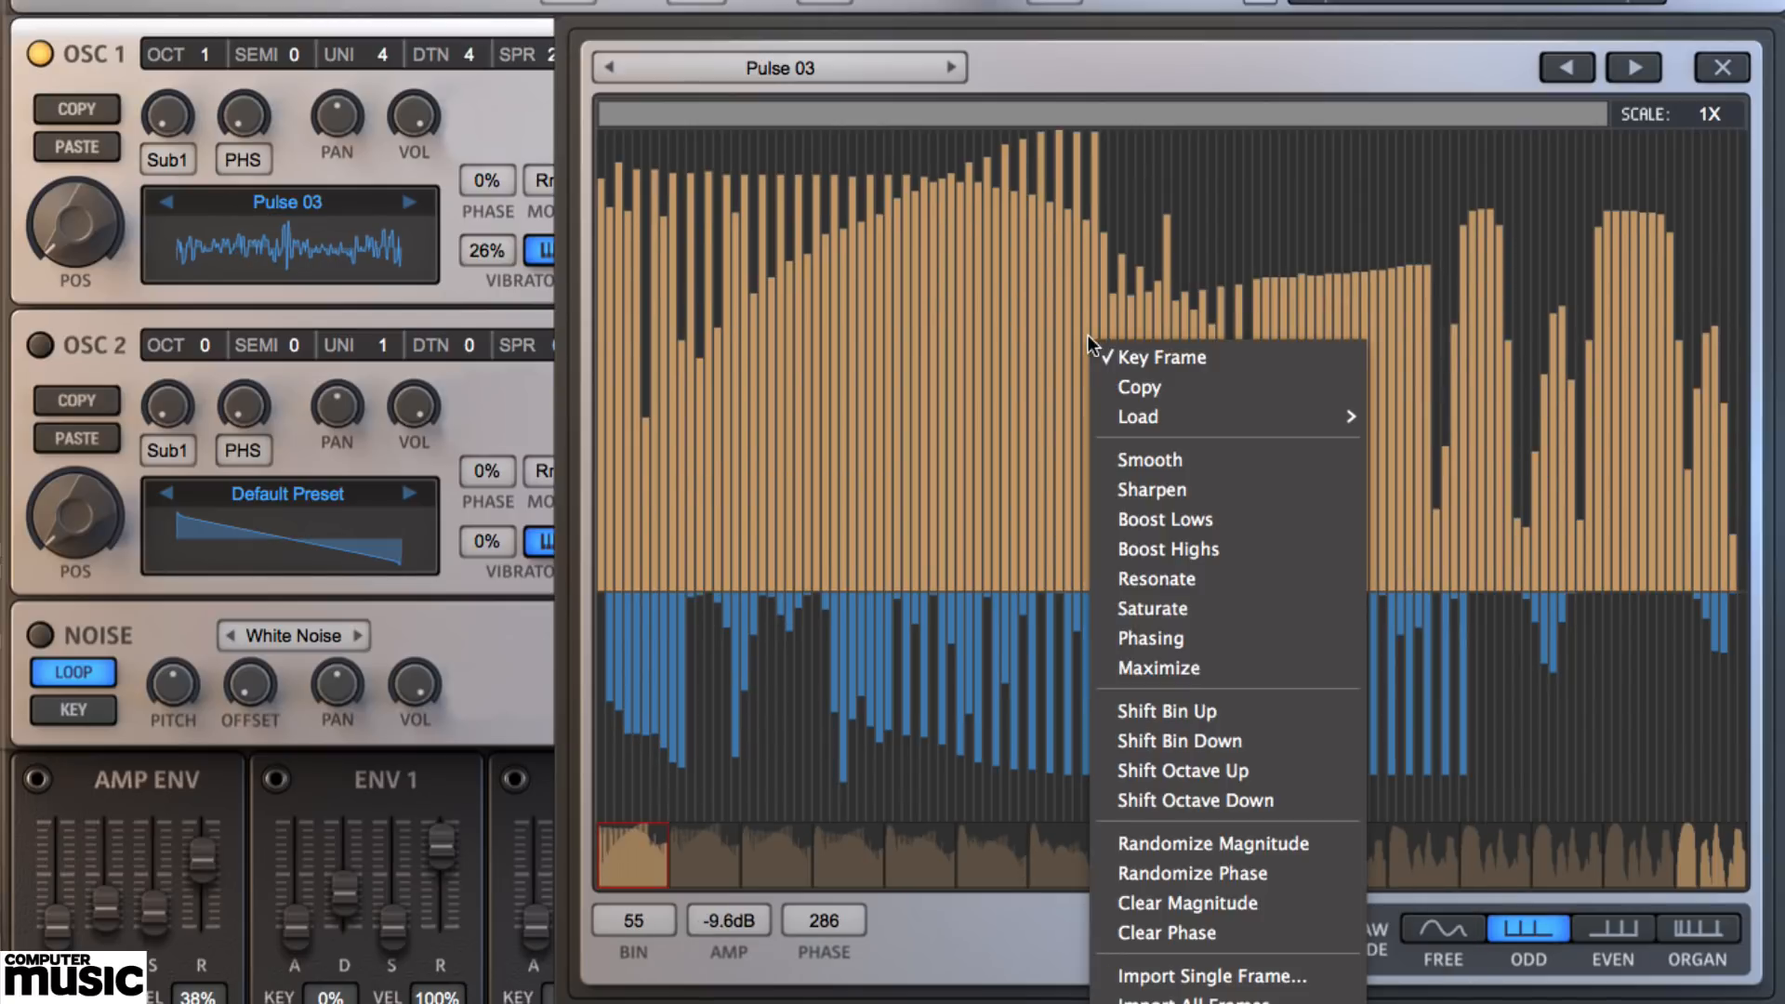
click(1160, 485)
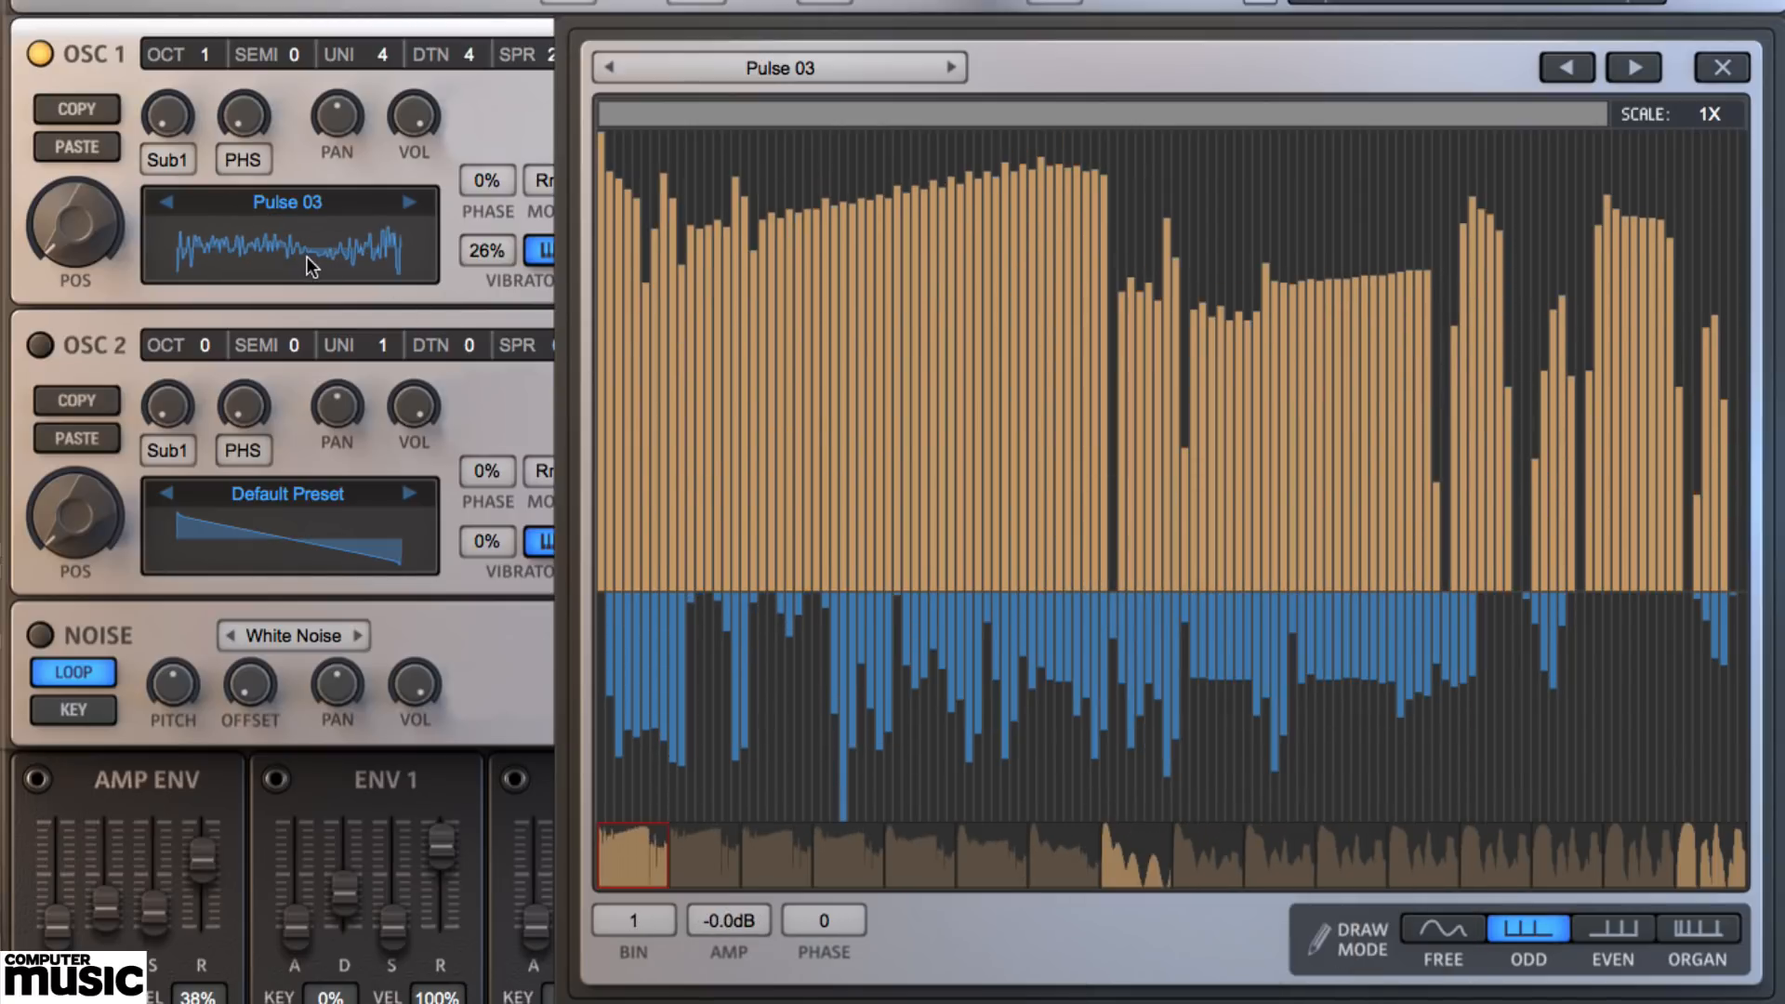
right_click(711, 289)
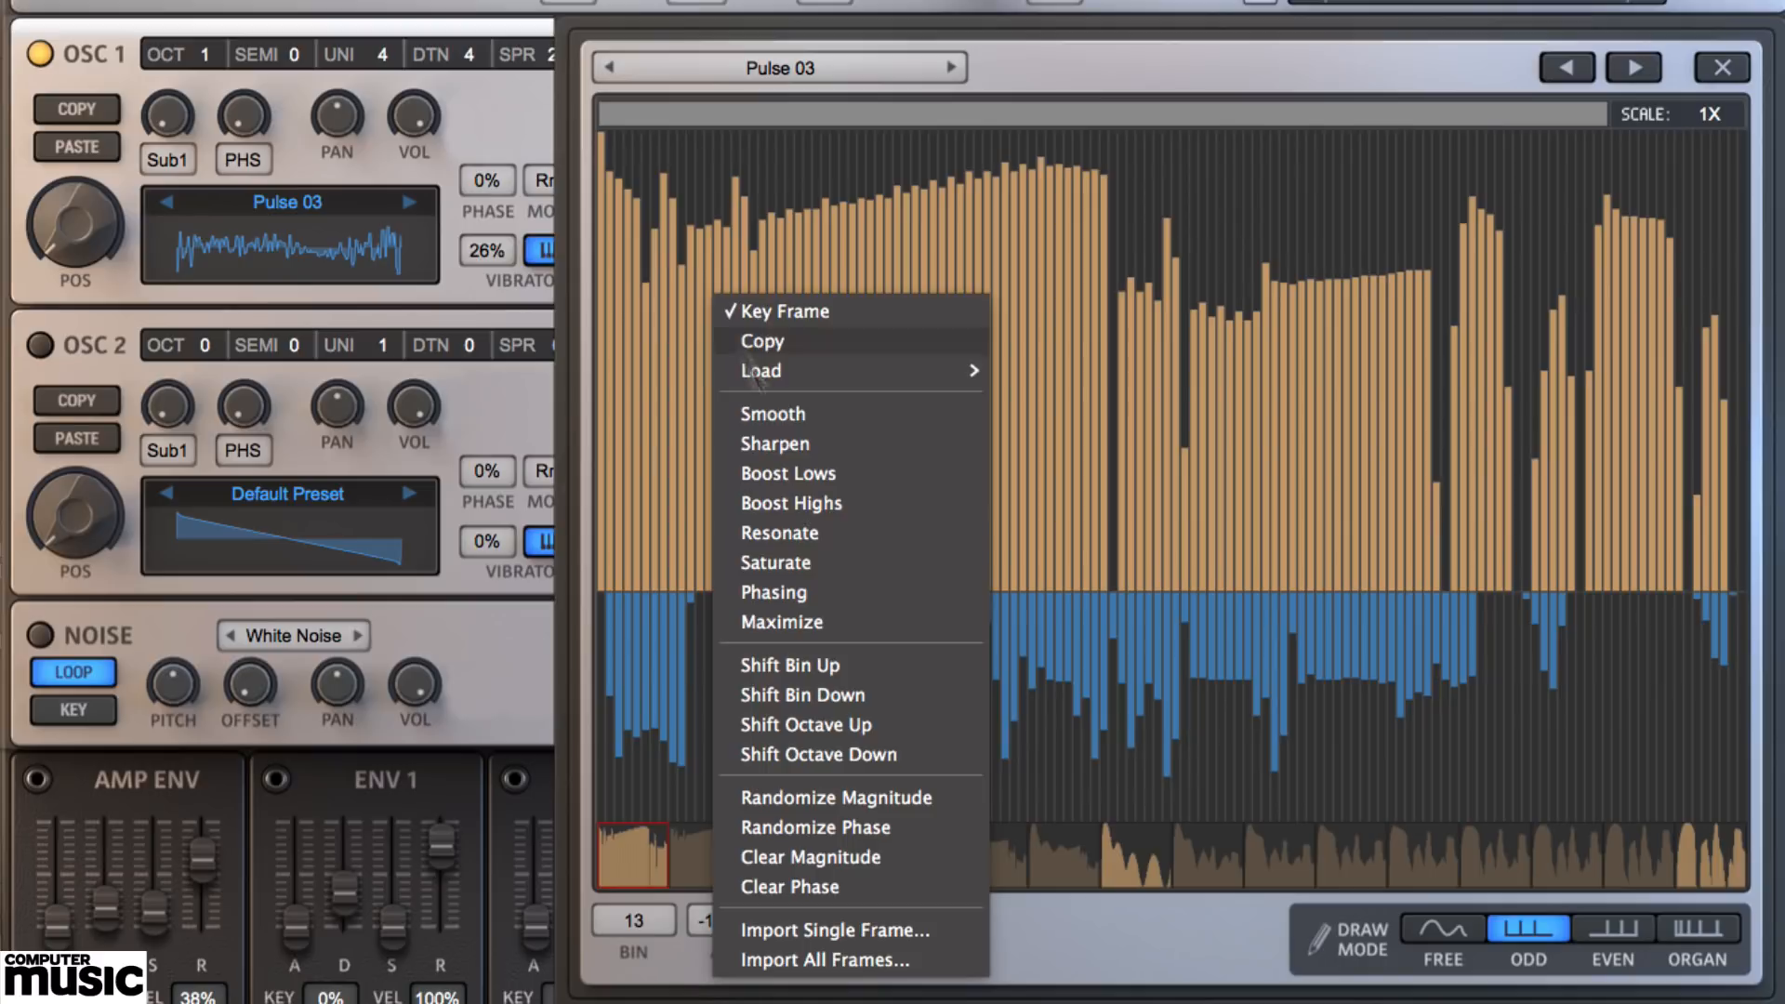
click(820, 560)
right_click(834, 450)
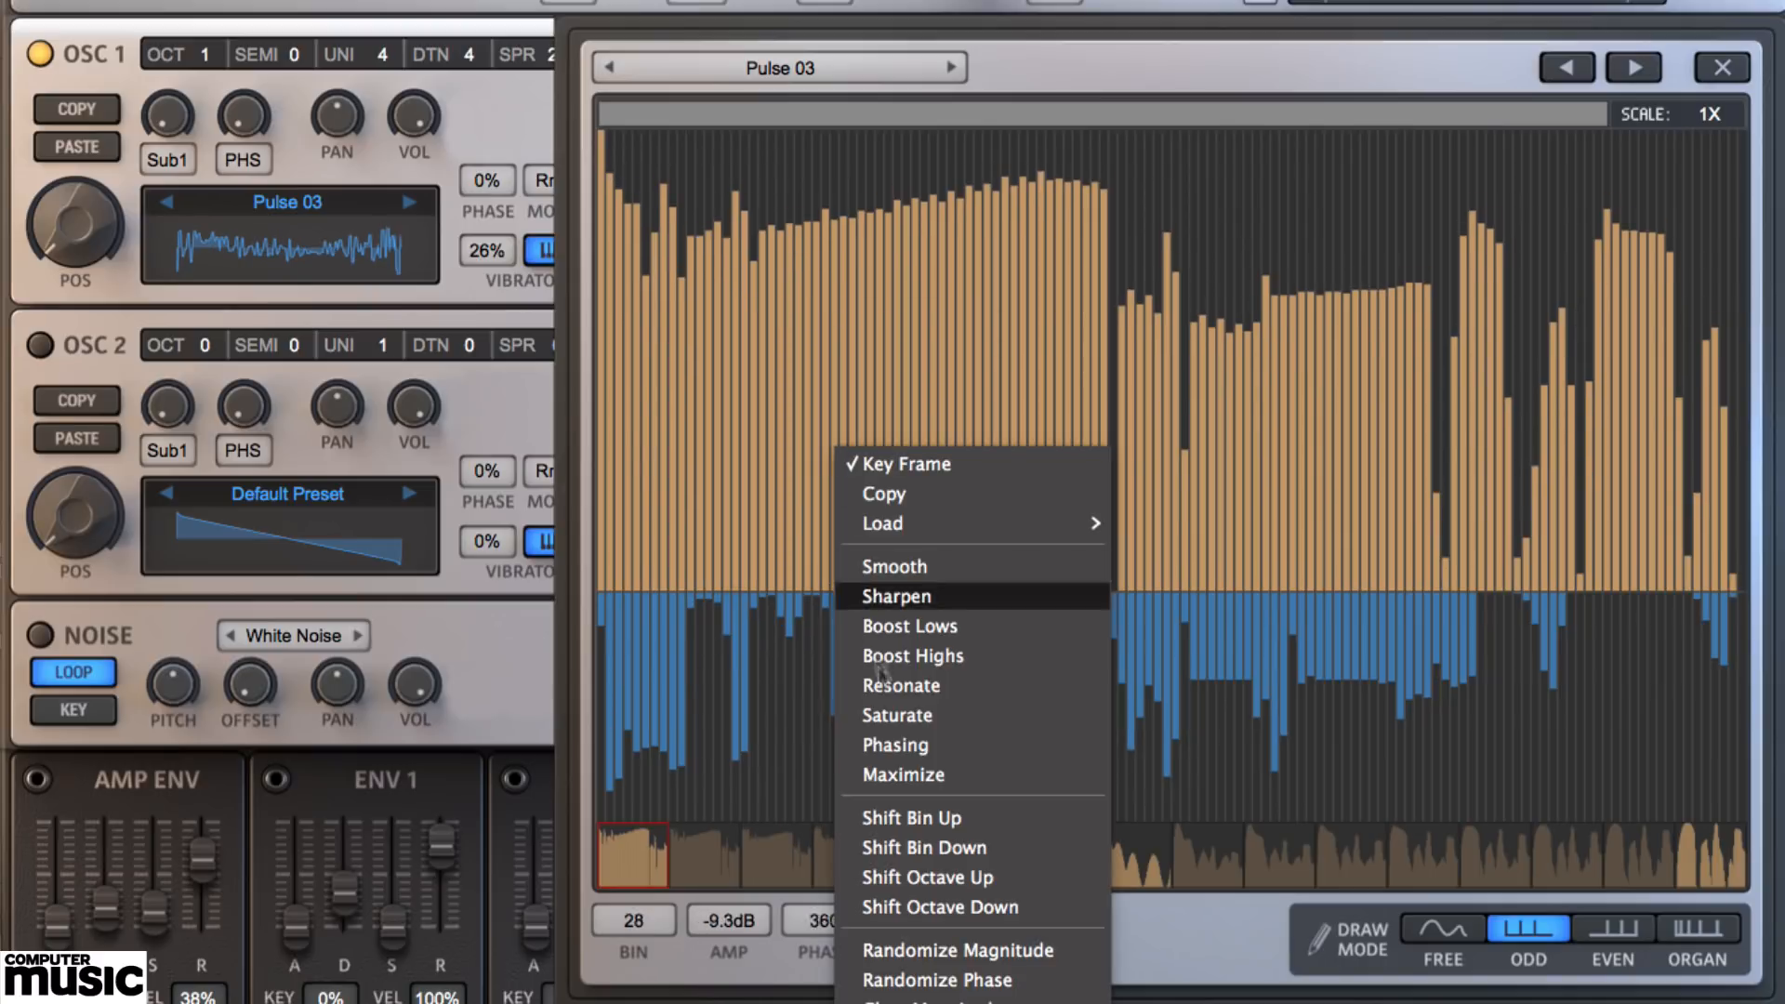
click(914, 757)
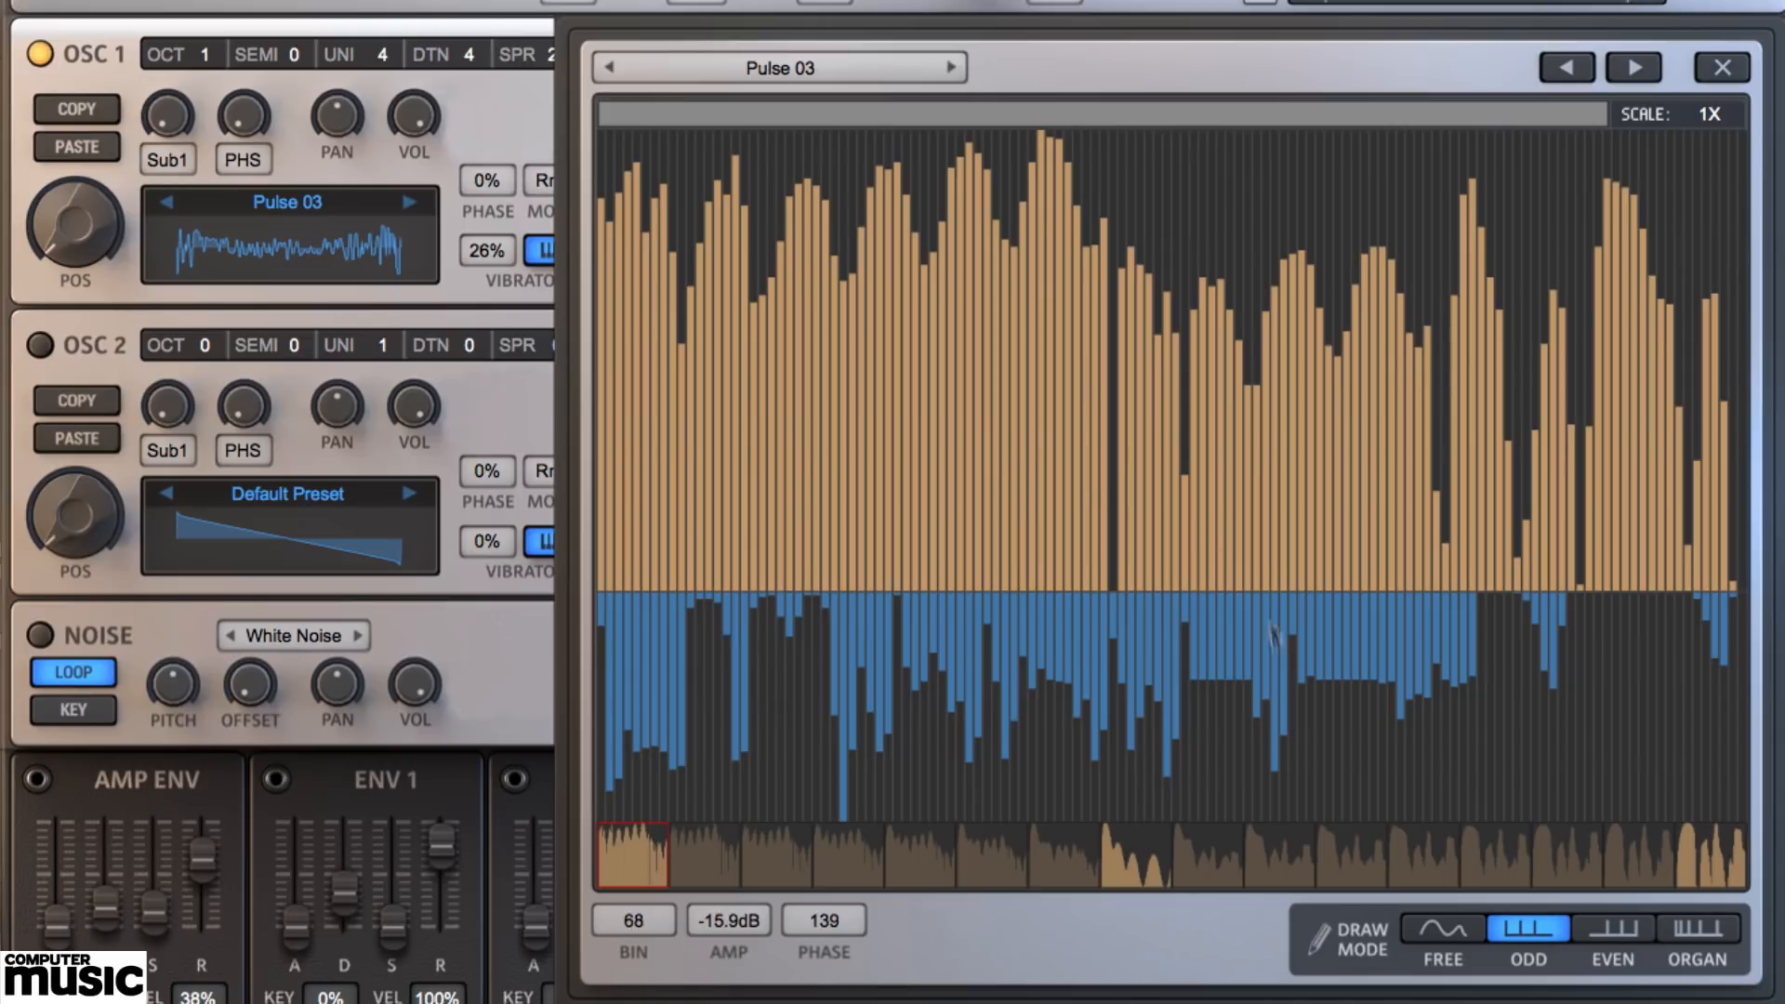
- Step through the interpolated frames between the first key frame and the middle key frame of Pulse 03
click(695, 868)
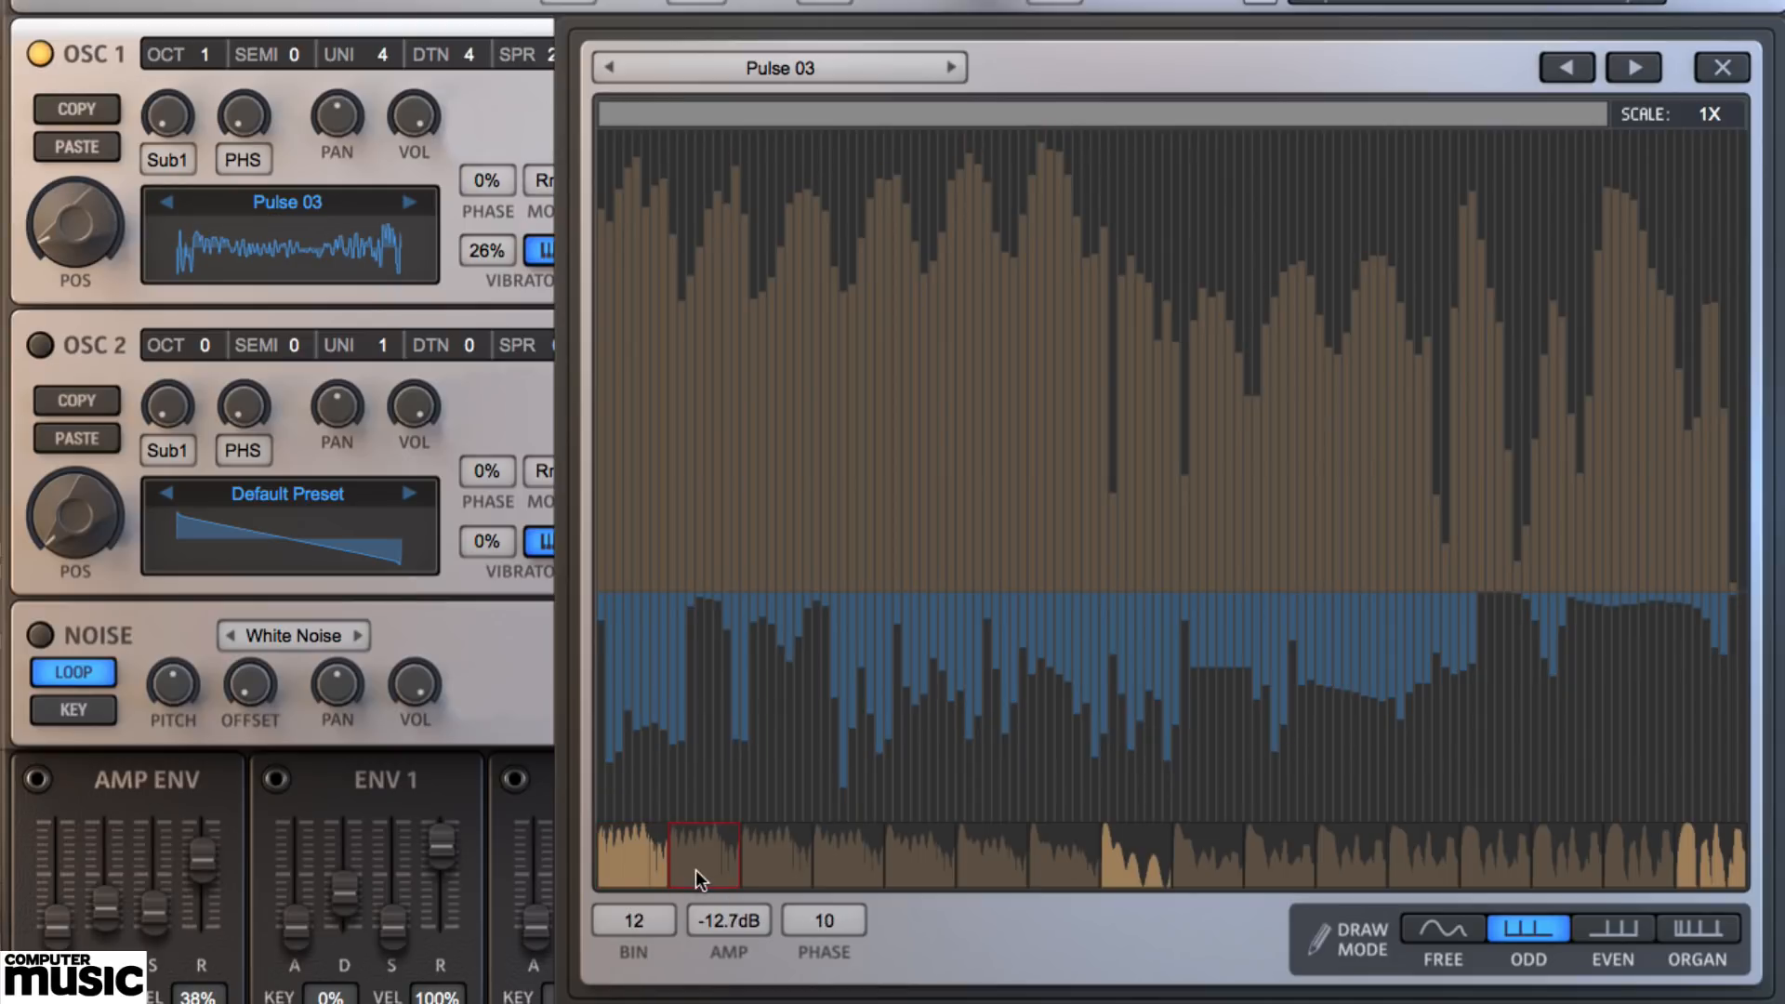
click(767, 862)
click(852, 862)
click(945, 861)
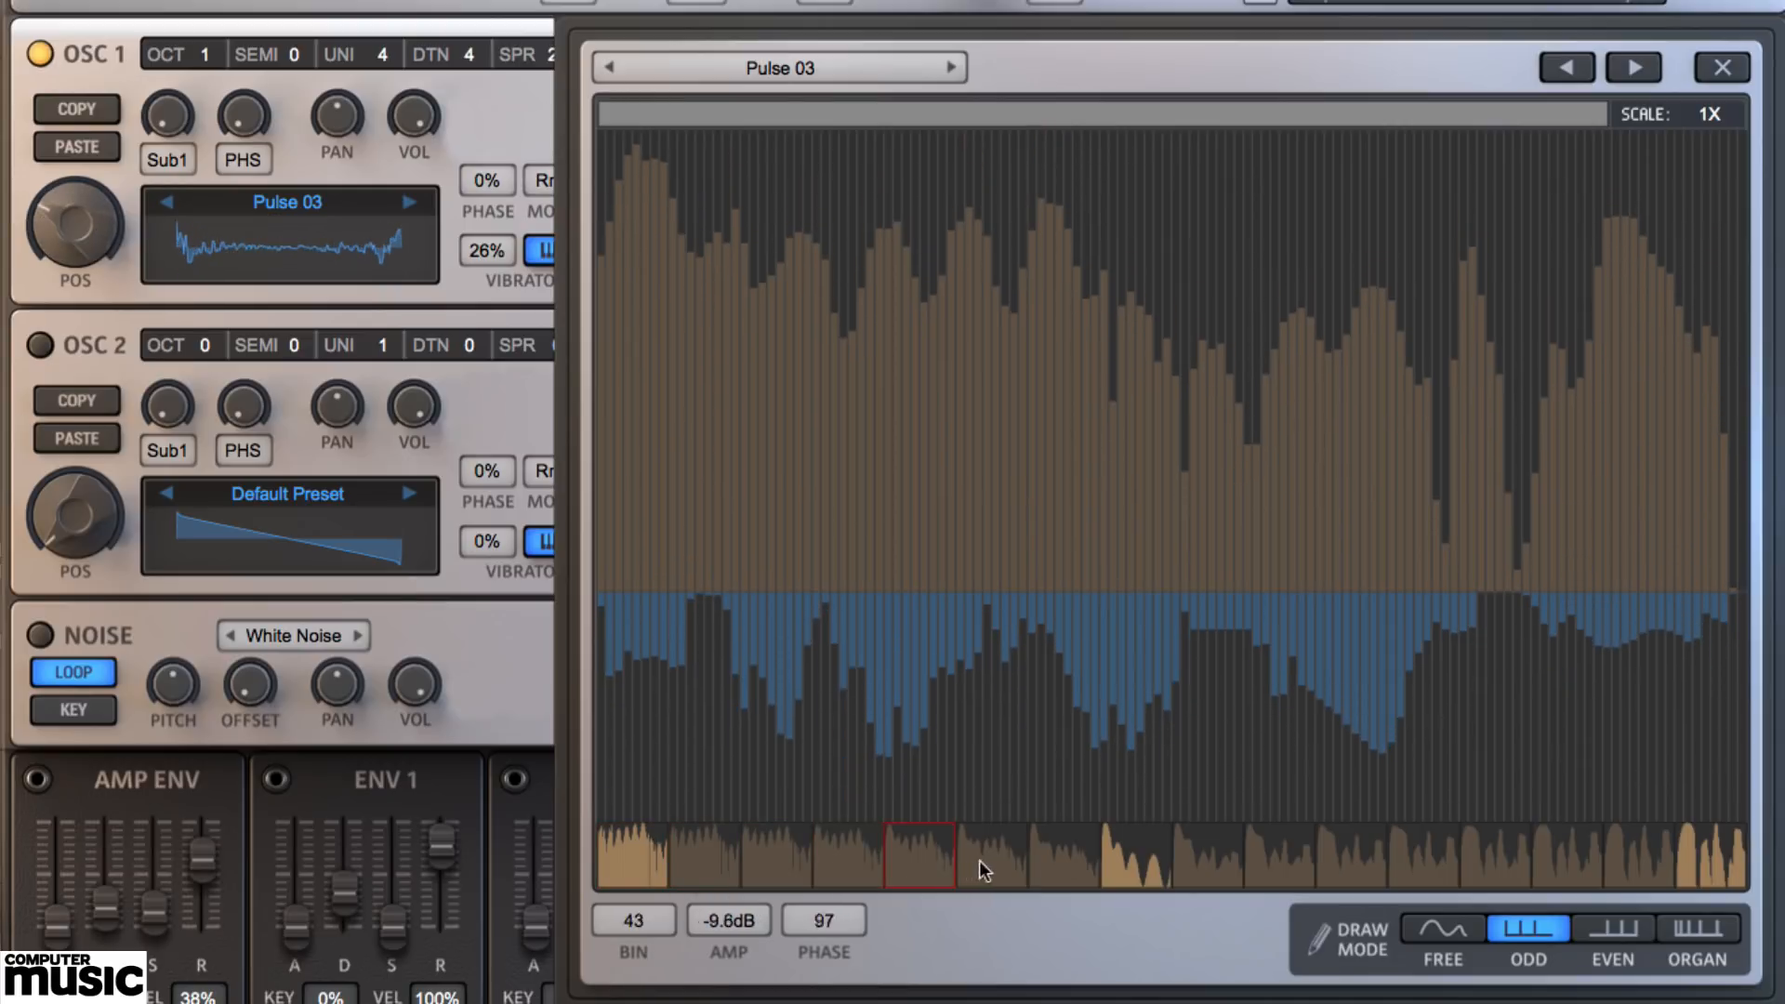
click(979, 861)
click(1058, 861)
click(1142, 859)
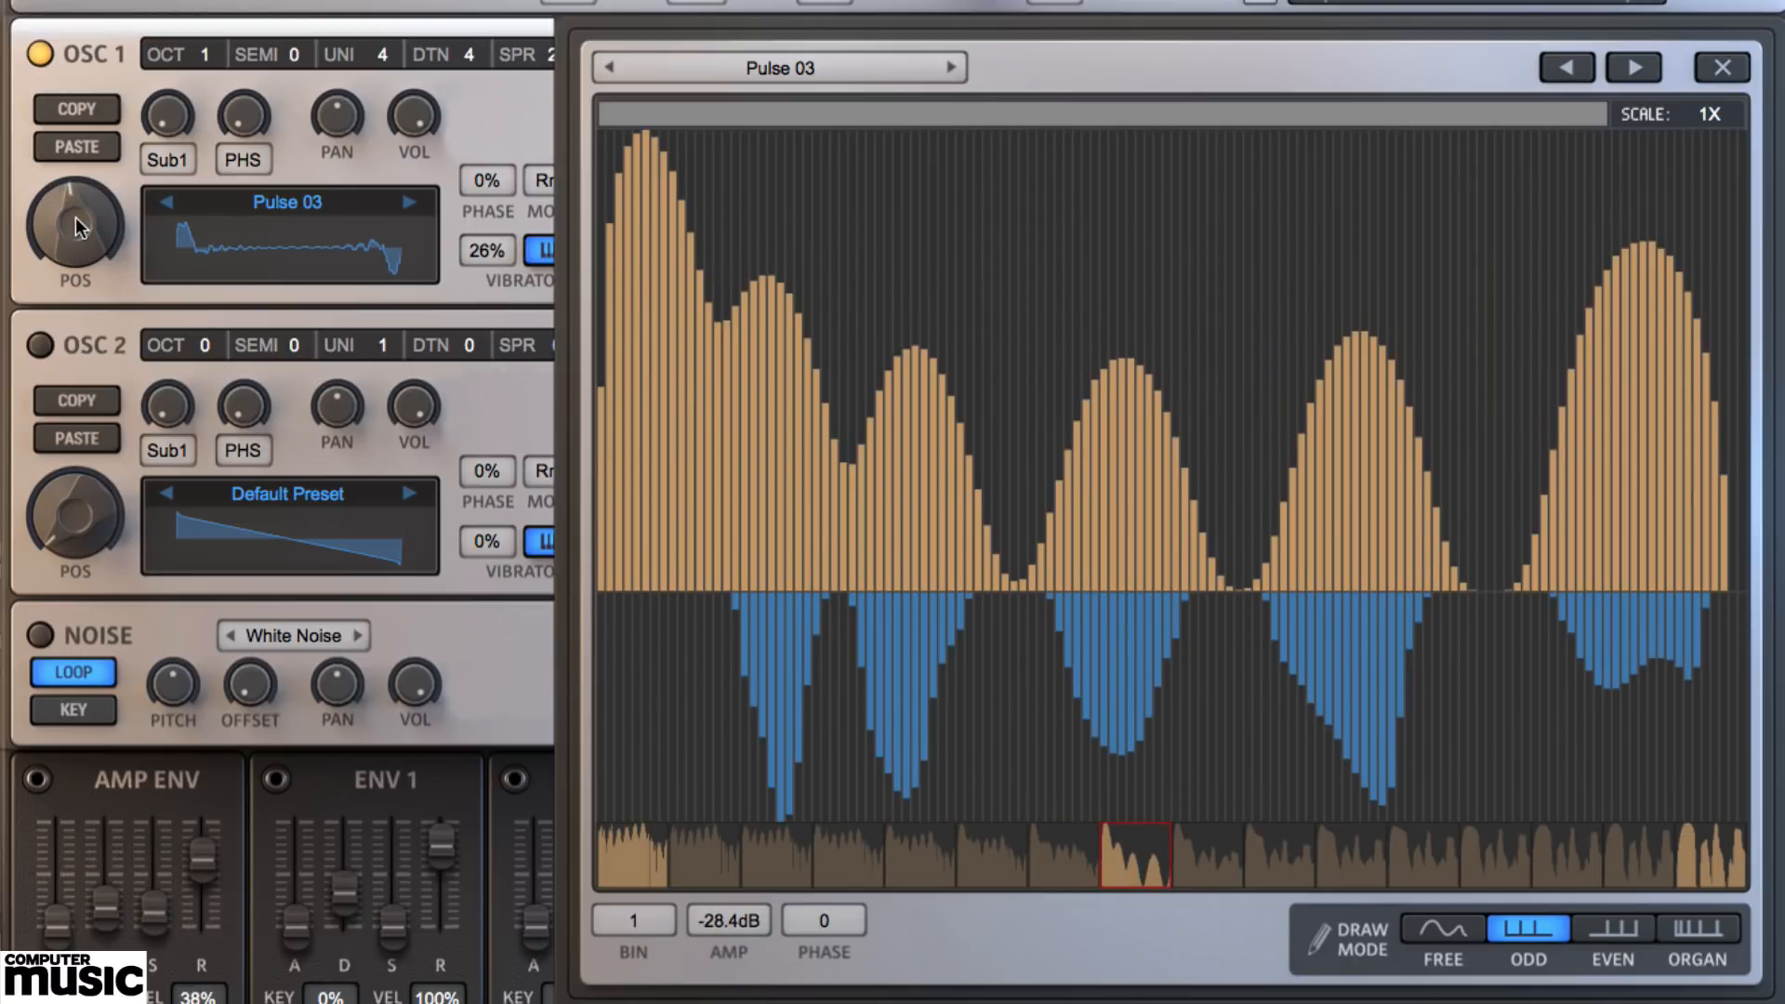
- Vary OSC 1's wavetable position and view the frames from the middle key frame to the final one
mouse_move(79, 226)
mouse_down()
mouse_move(73, 296)
mouse_move(87, 115)
mouse_move(86, 199)
mouse_up()
click(1210, 836)
click(1297, 847)
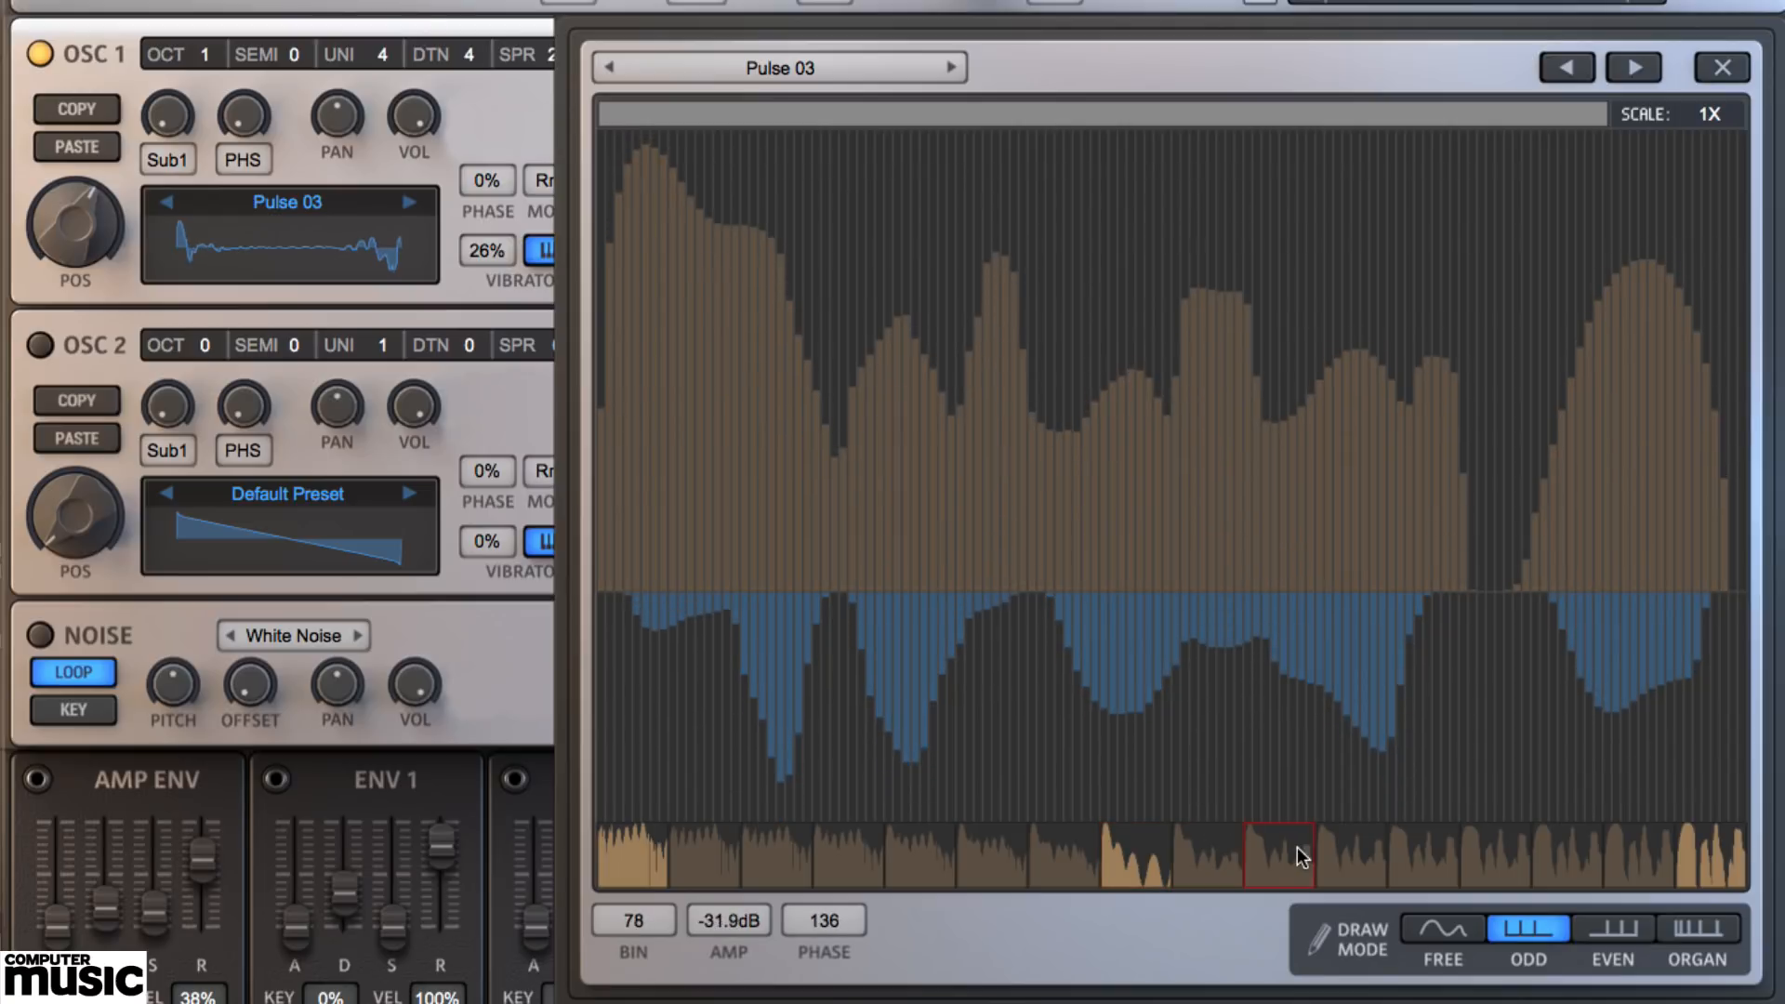
drag(1302, 856, 1721, 866)
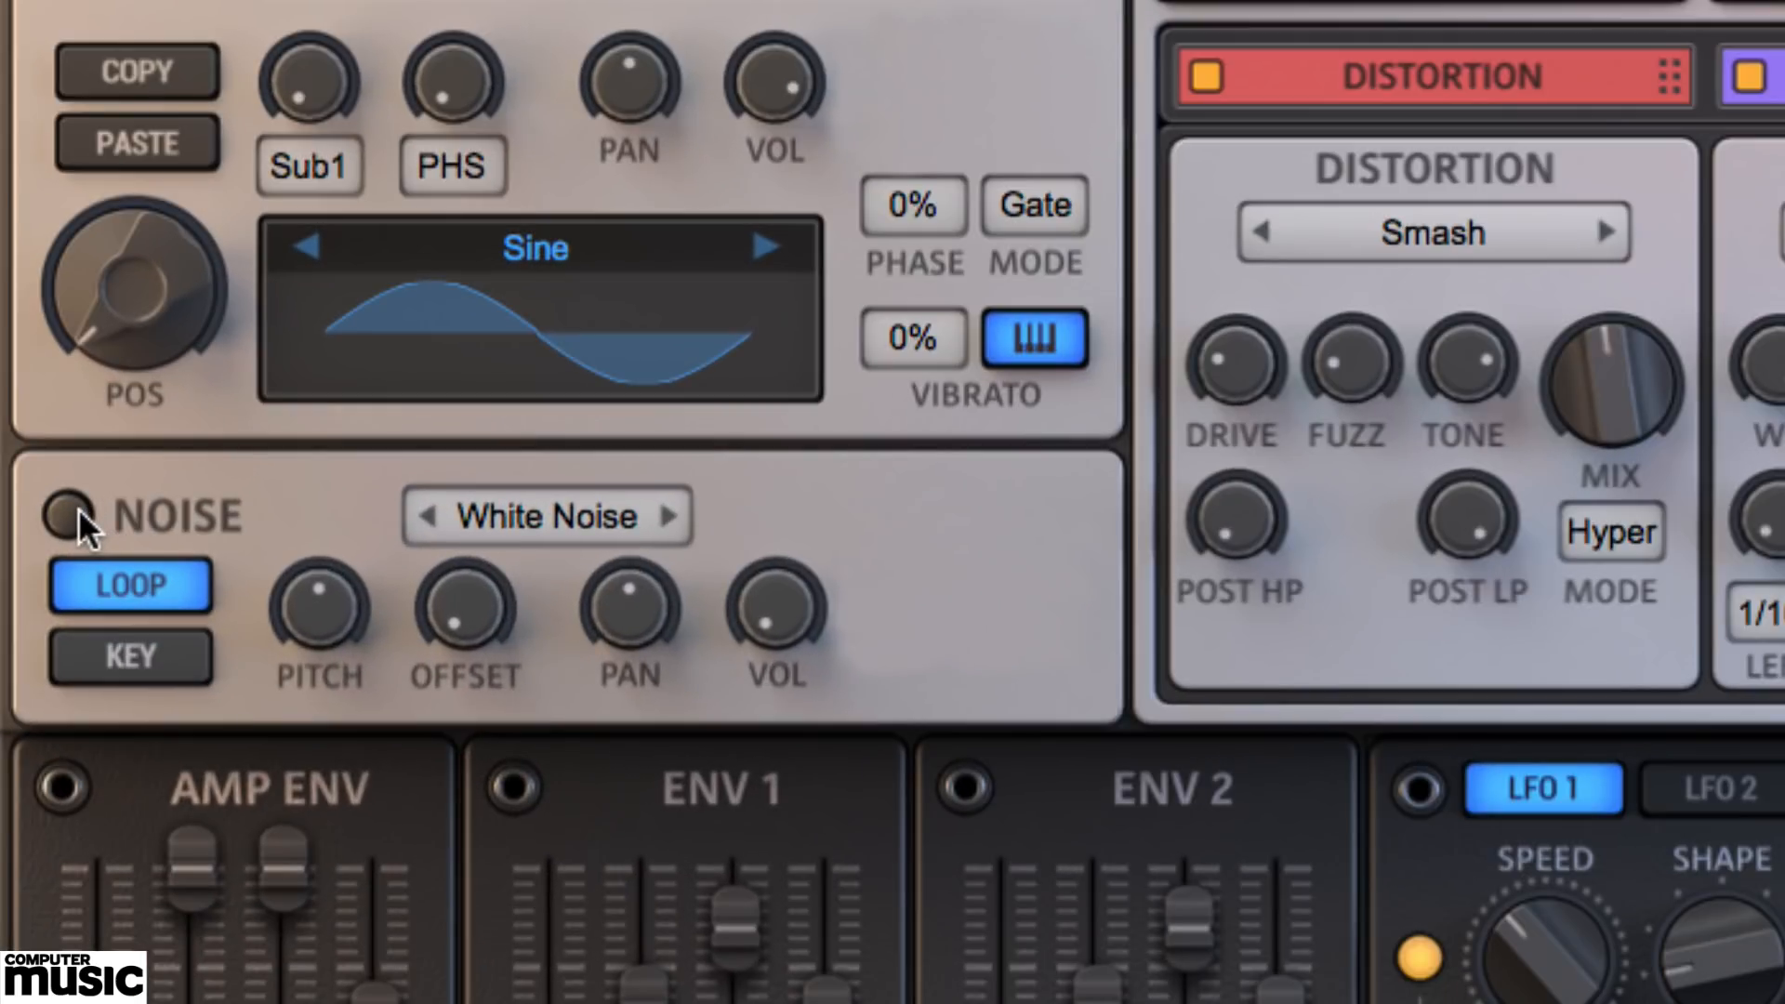
- Switch on the noise oscillator and raise its volume
click(76, 510)
drag(753, 608, 848, 16)
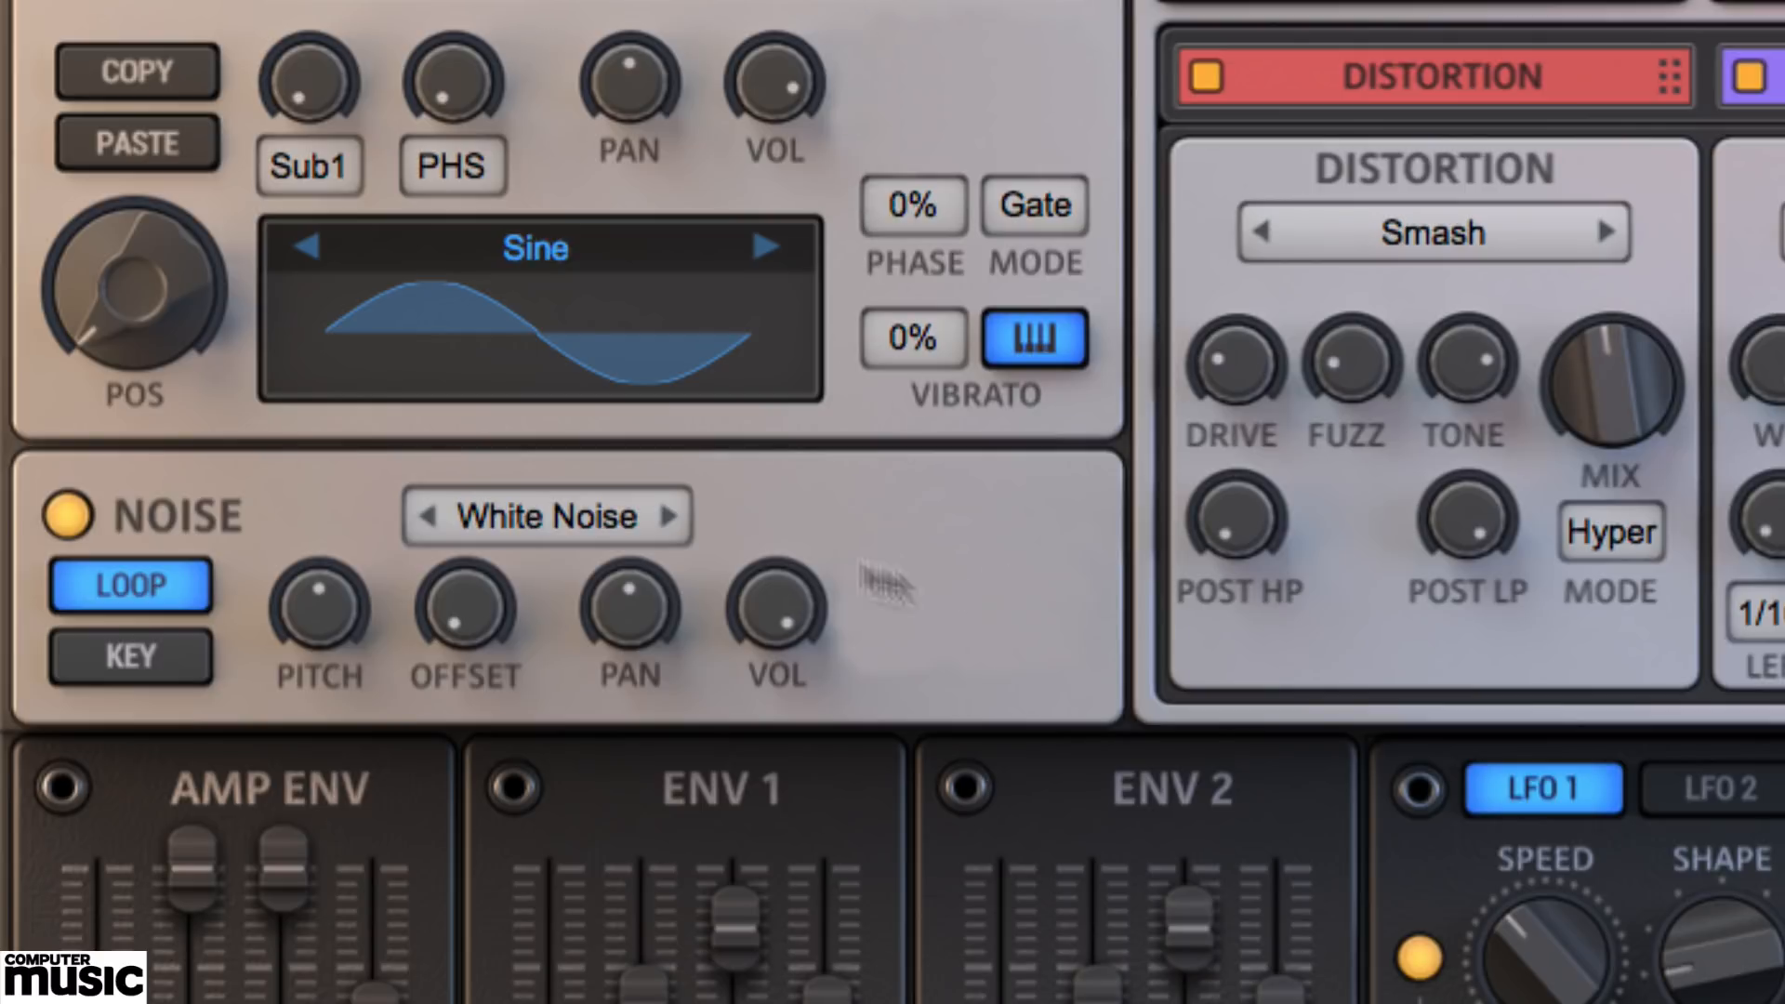
- Try the Radio sample from the Noise category in the noise oscillator
click(577, 508)
mouse_move(717, 731)
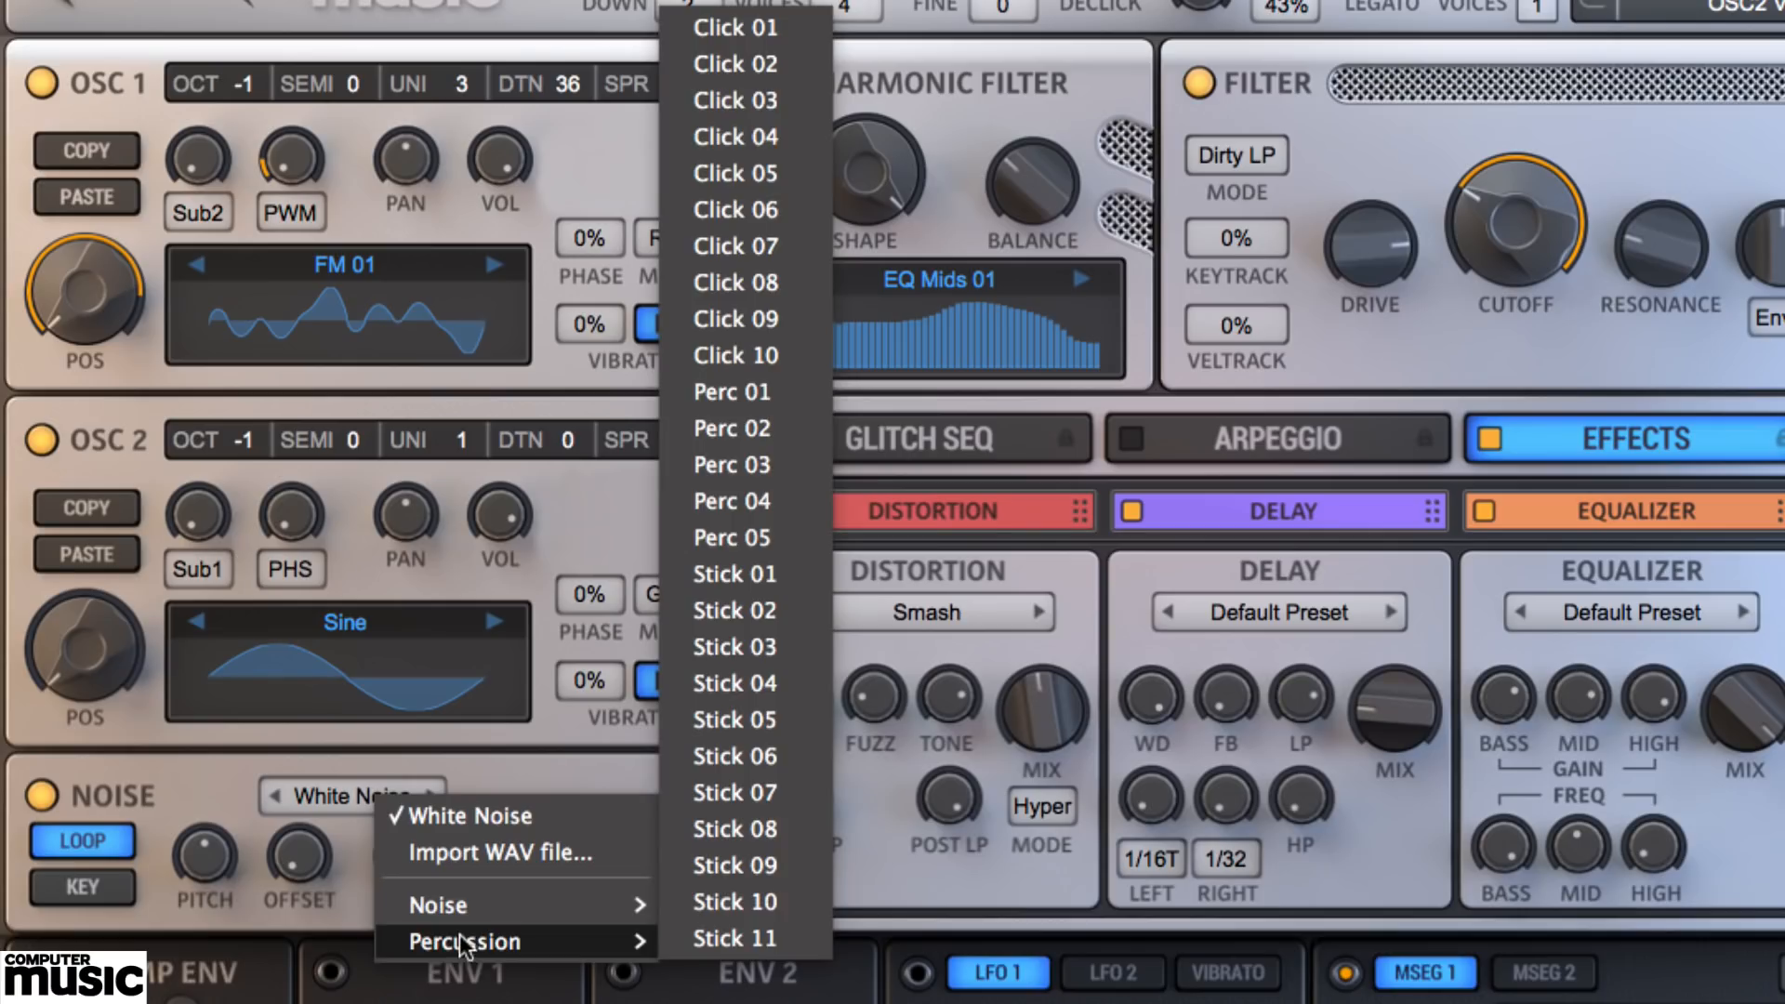
mouse_move(465, 909)
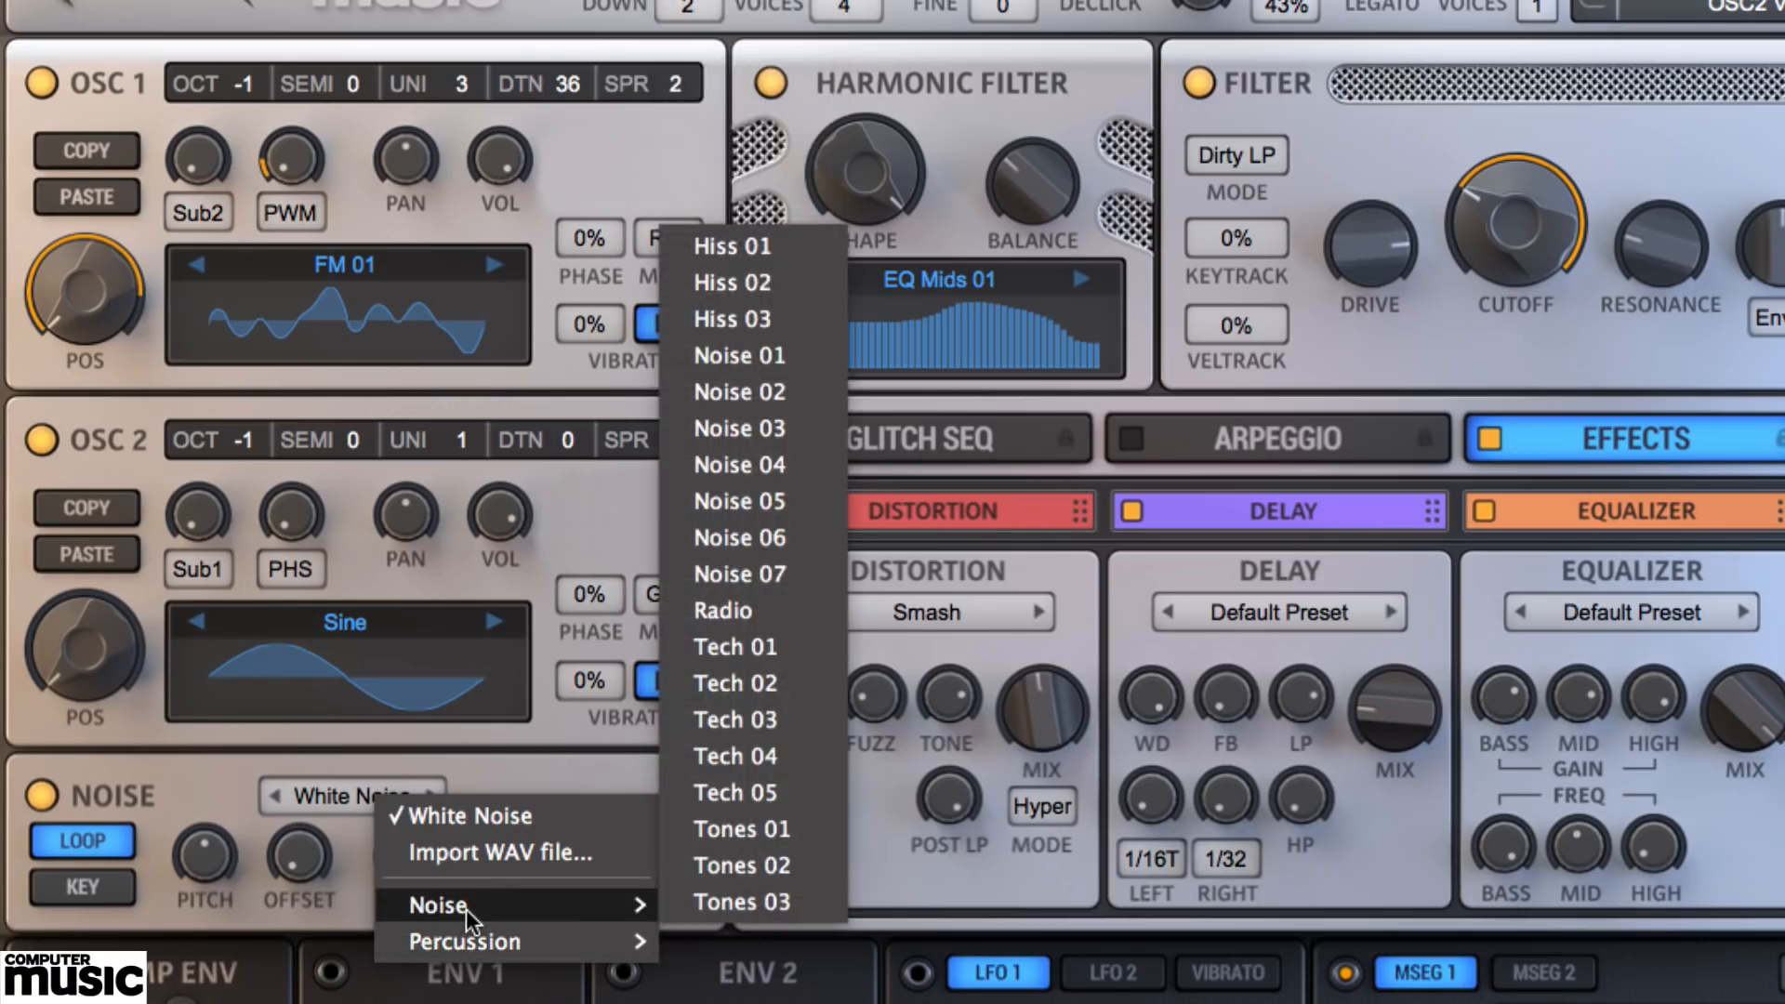
click(739, 611)
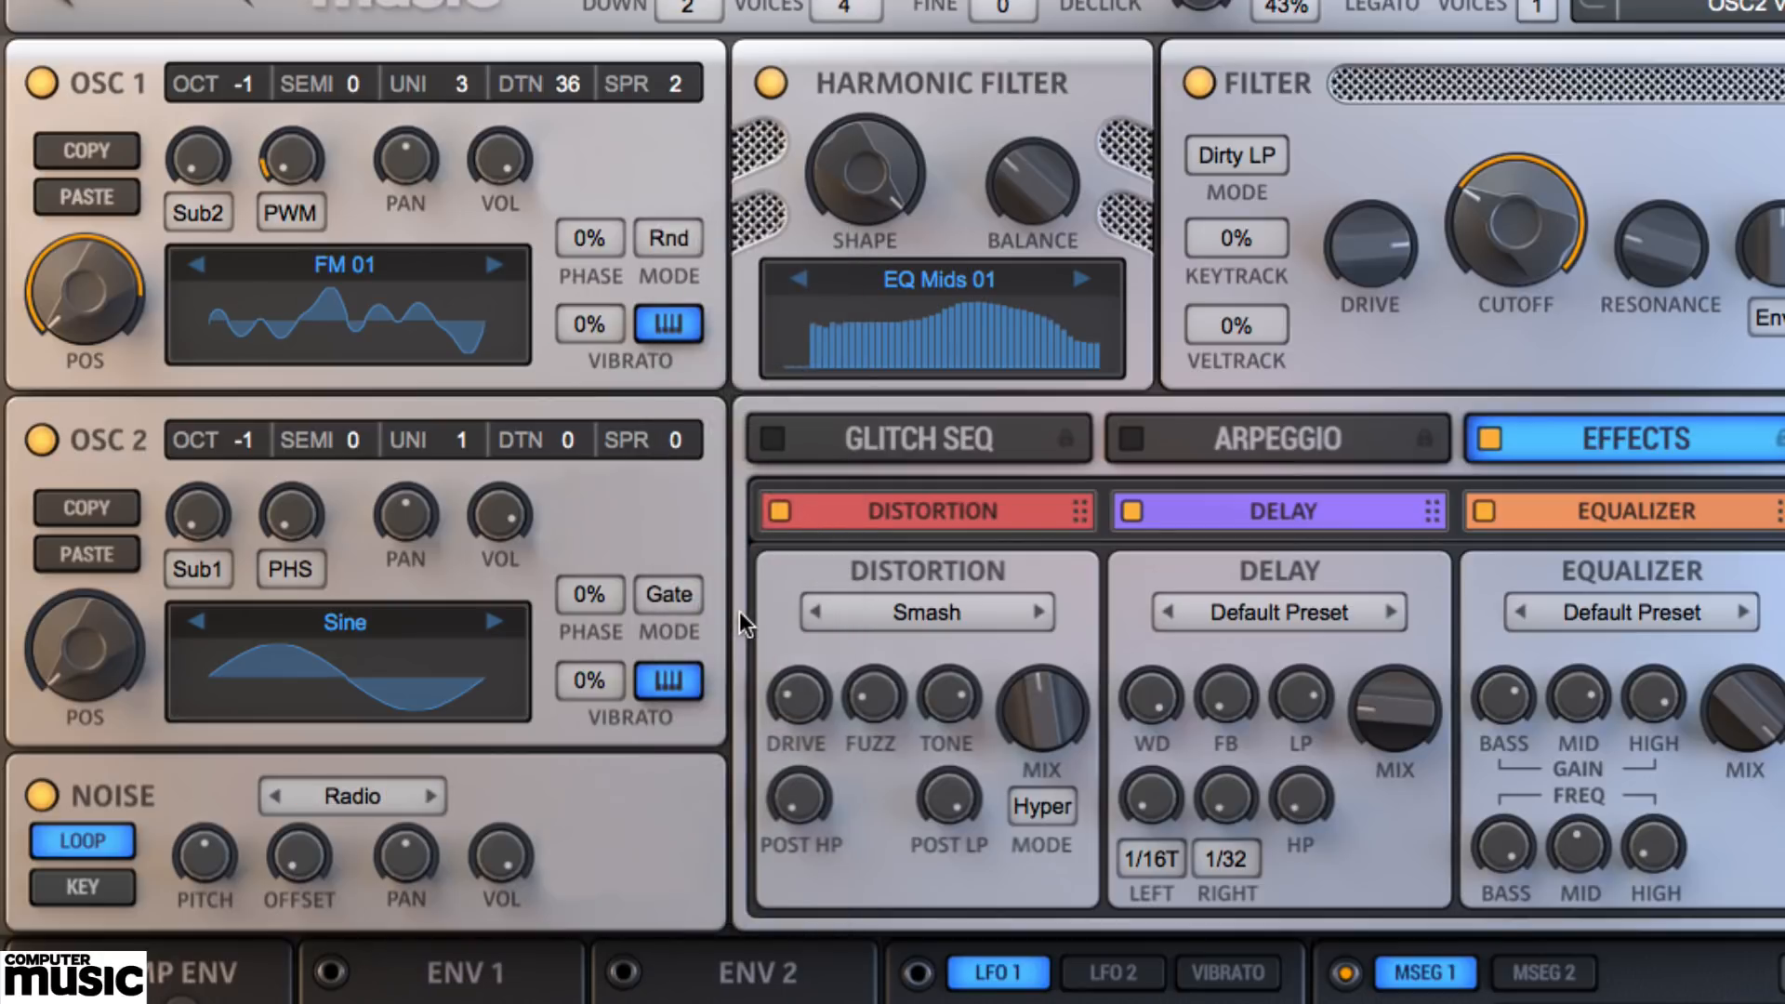
- Try the Tech 01 noise sample and a Perc sample from the Percussion category in the noise oscillator
click(430, 796)
click(418, 794)
mouse_move(454, 939)
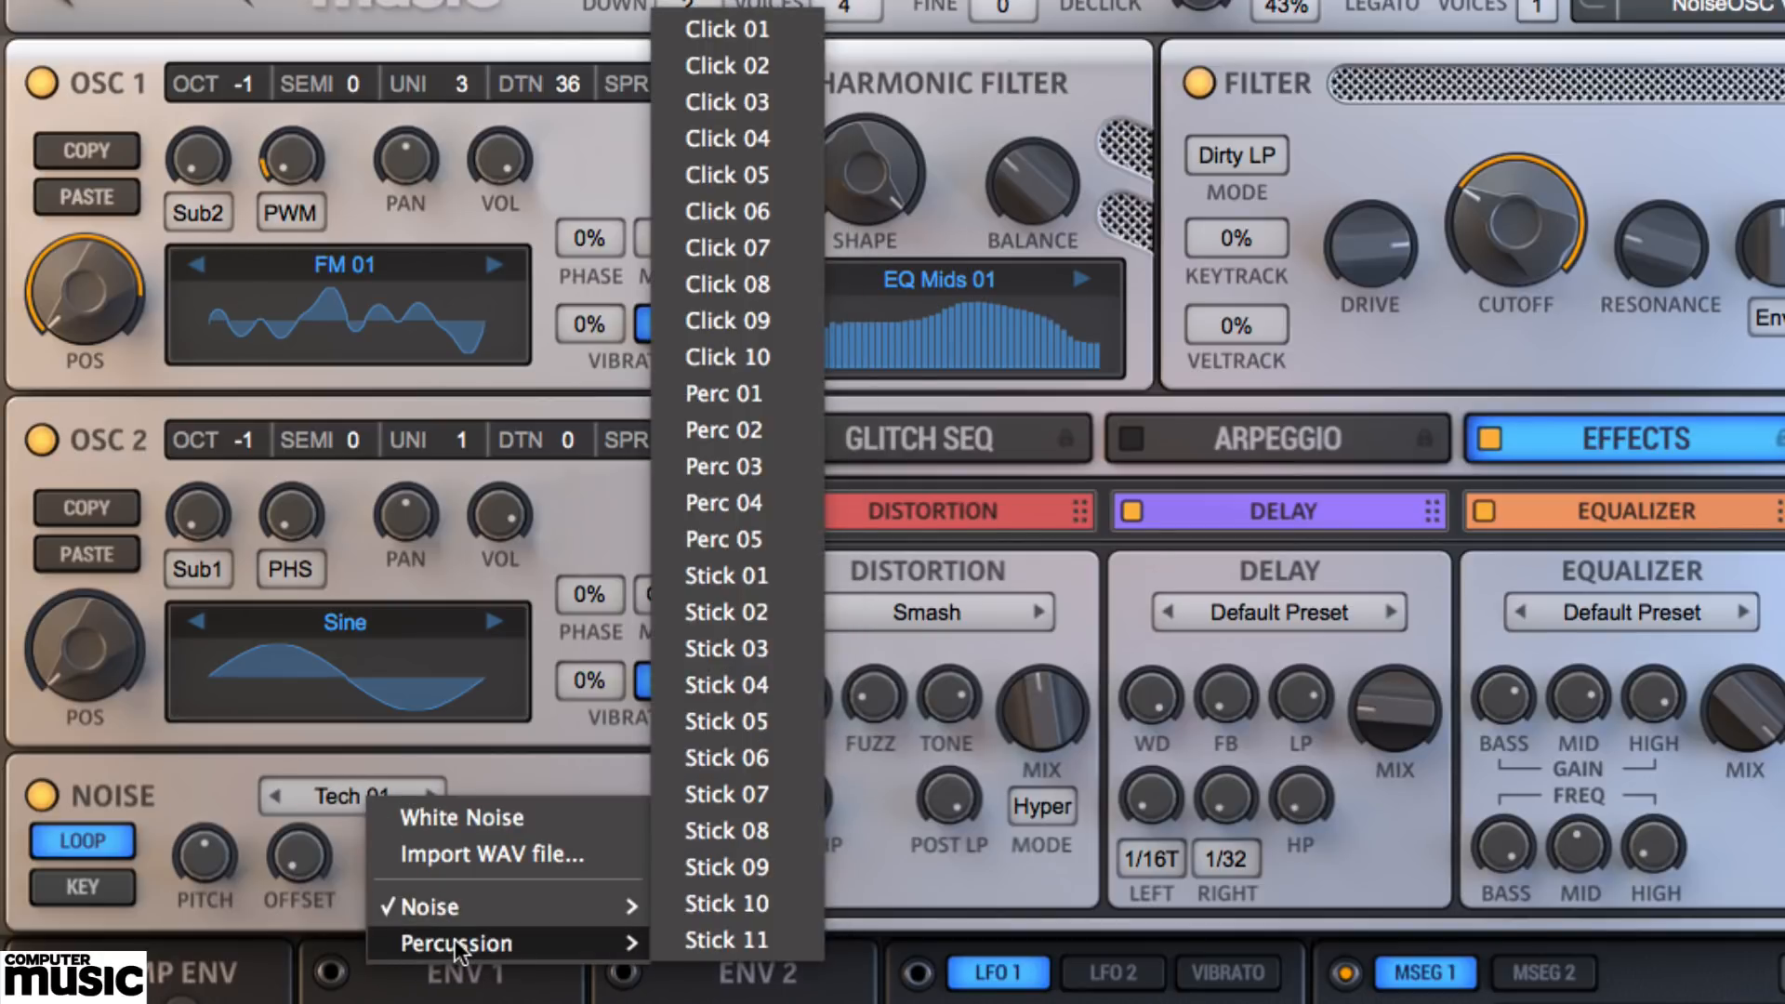
click(699, 470)
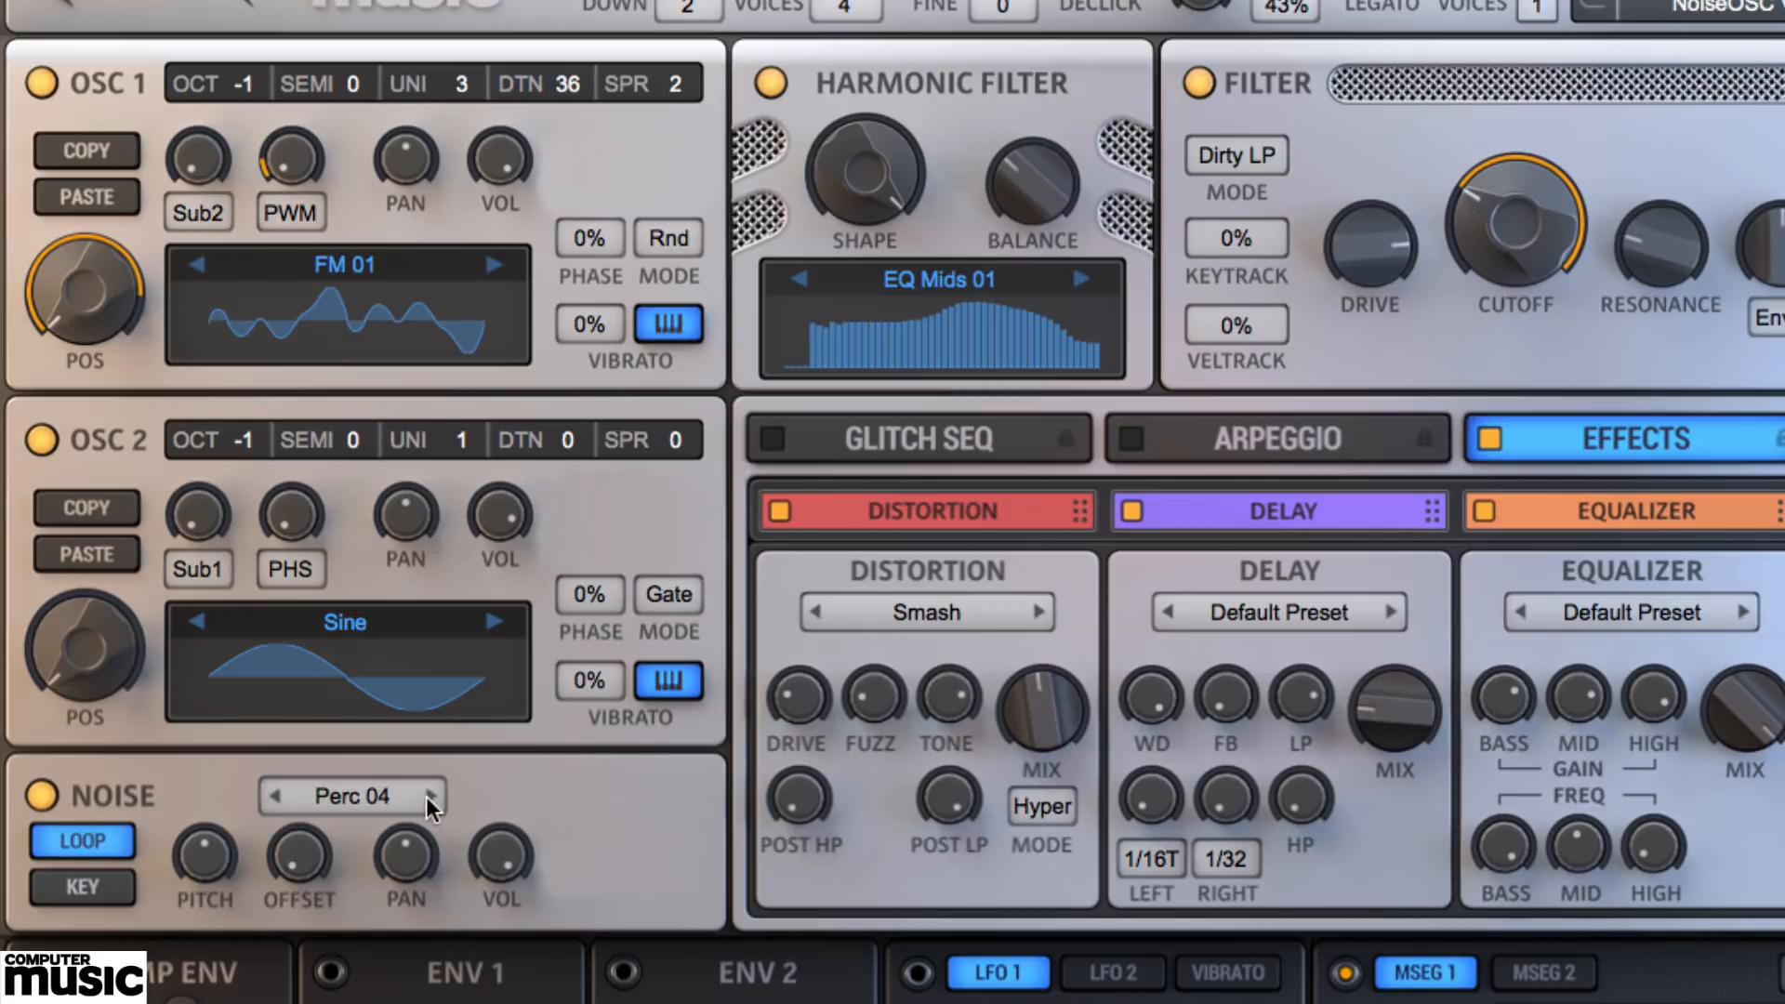
- Import Broken Glass.wav from the Hits folder into the noise oscillator
click(372, 795)
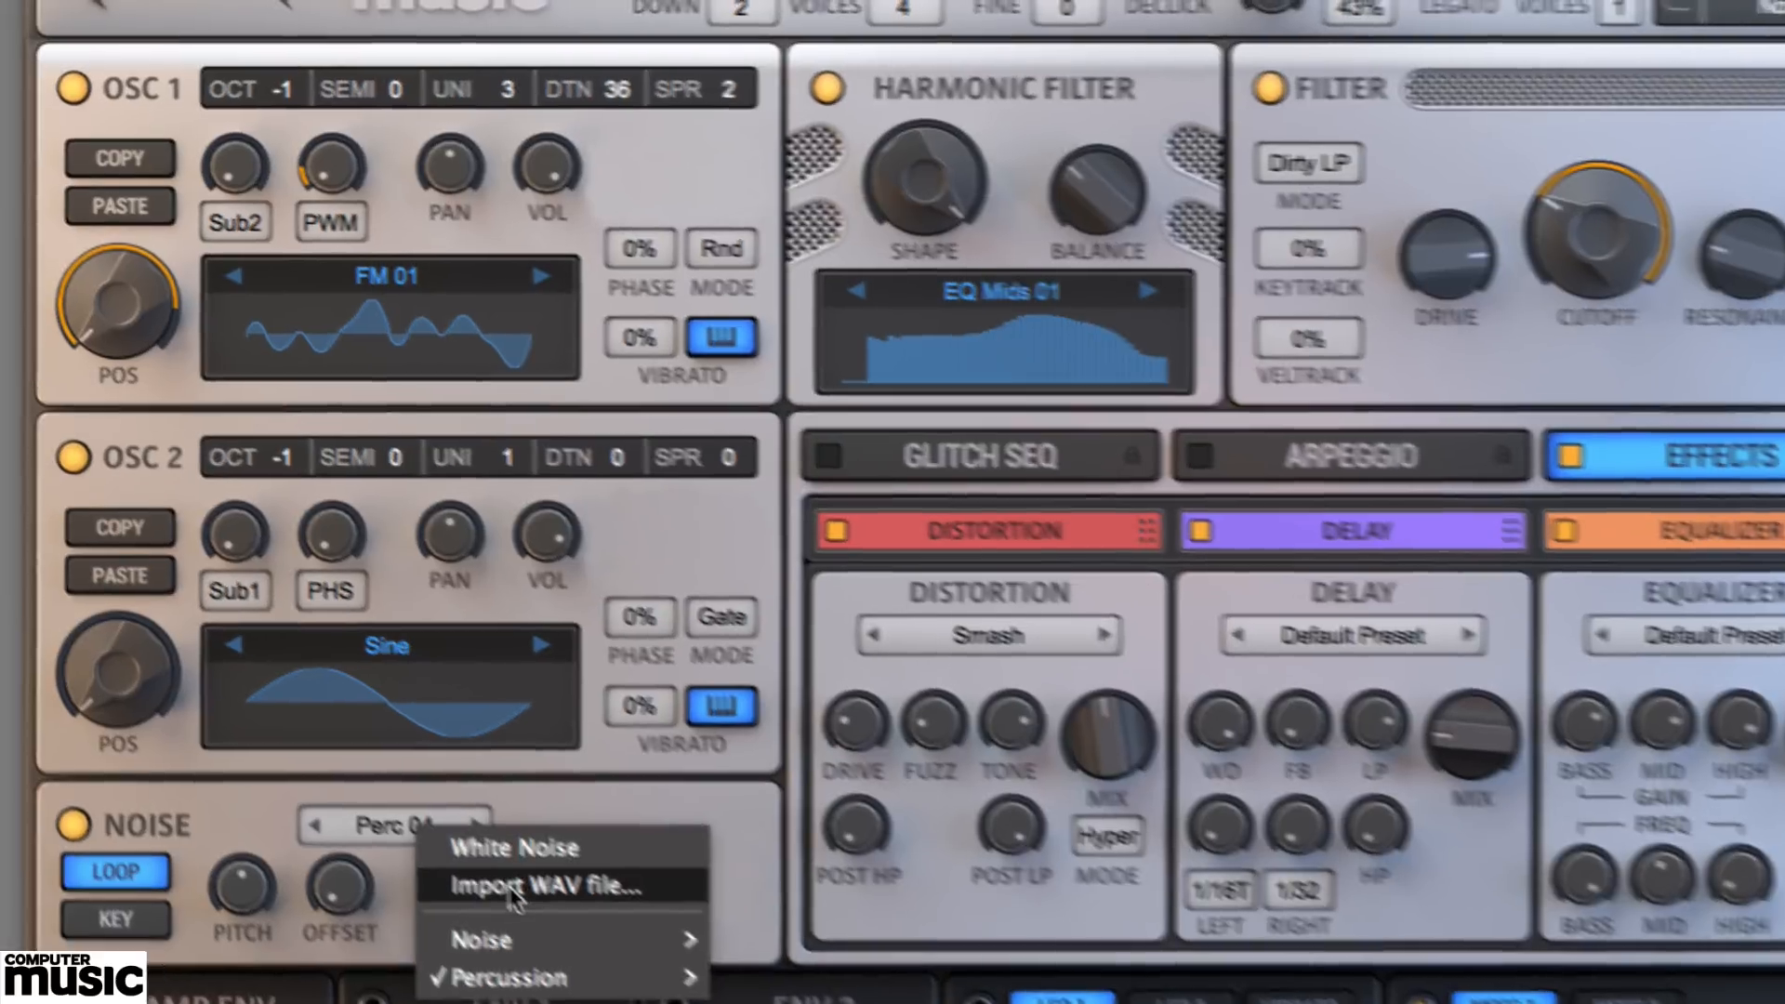
click(511, 888)
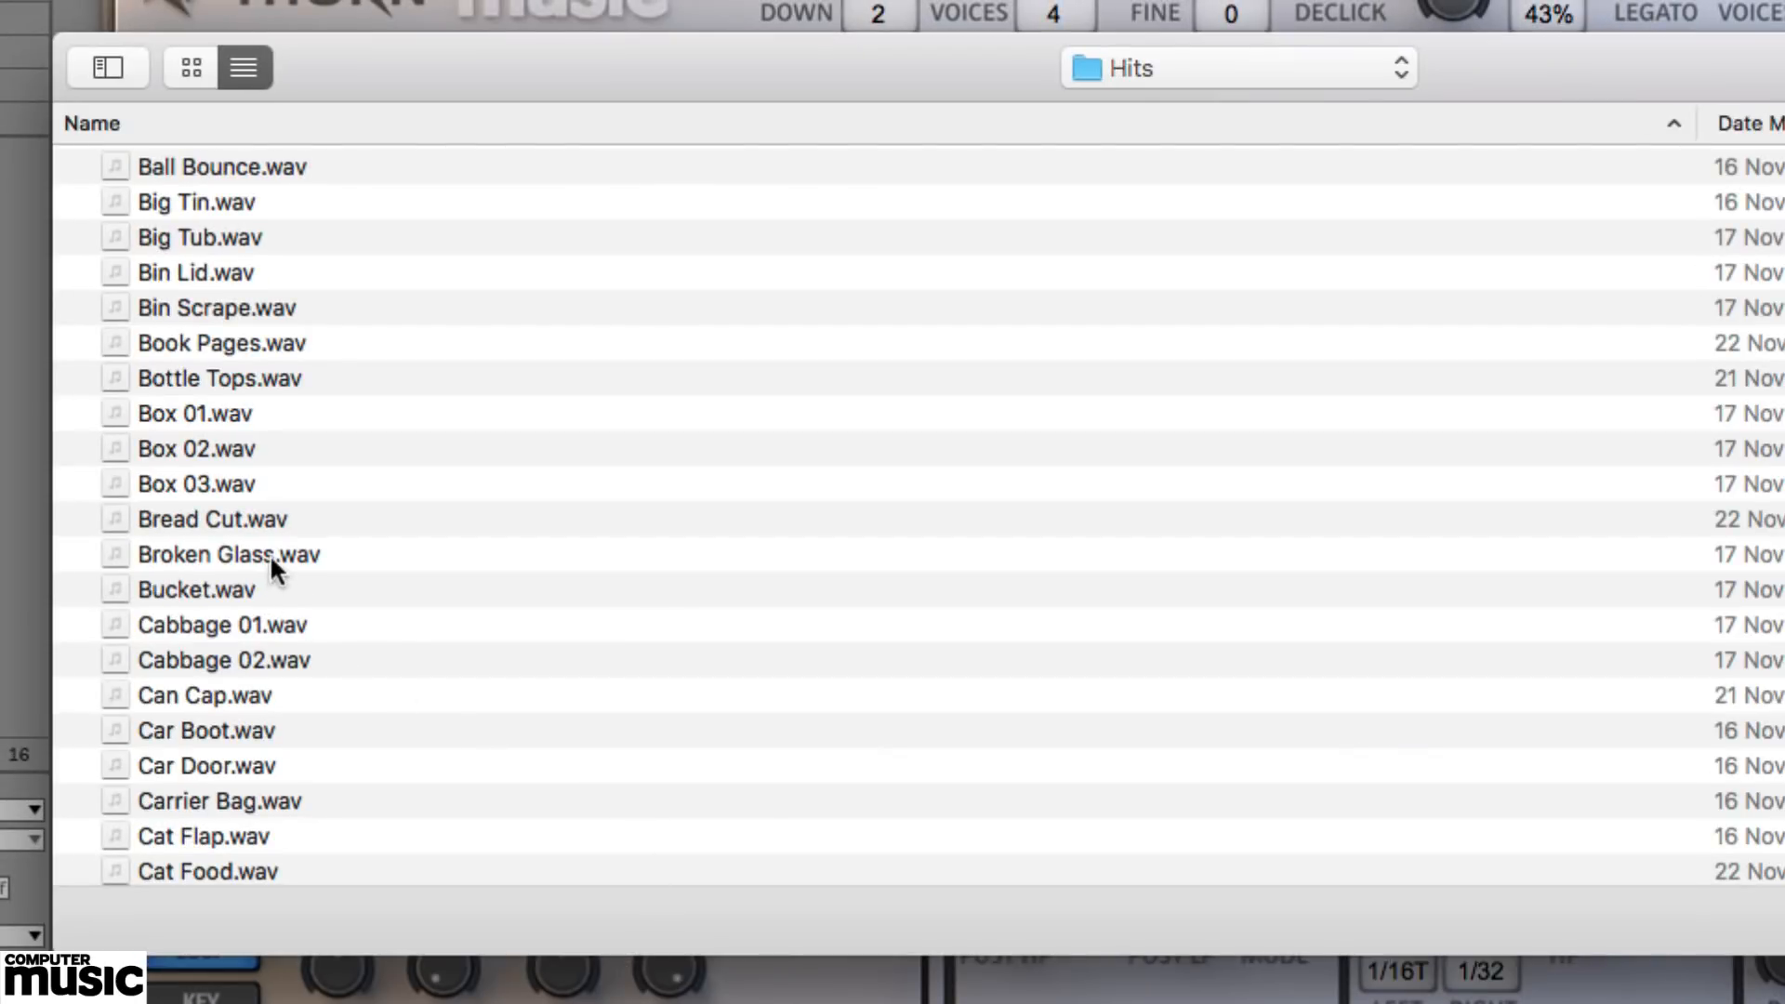
click(183, 513)
double_click(275, 563)
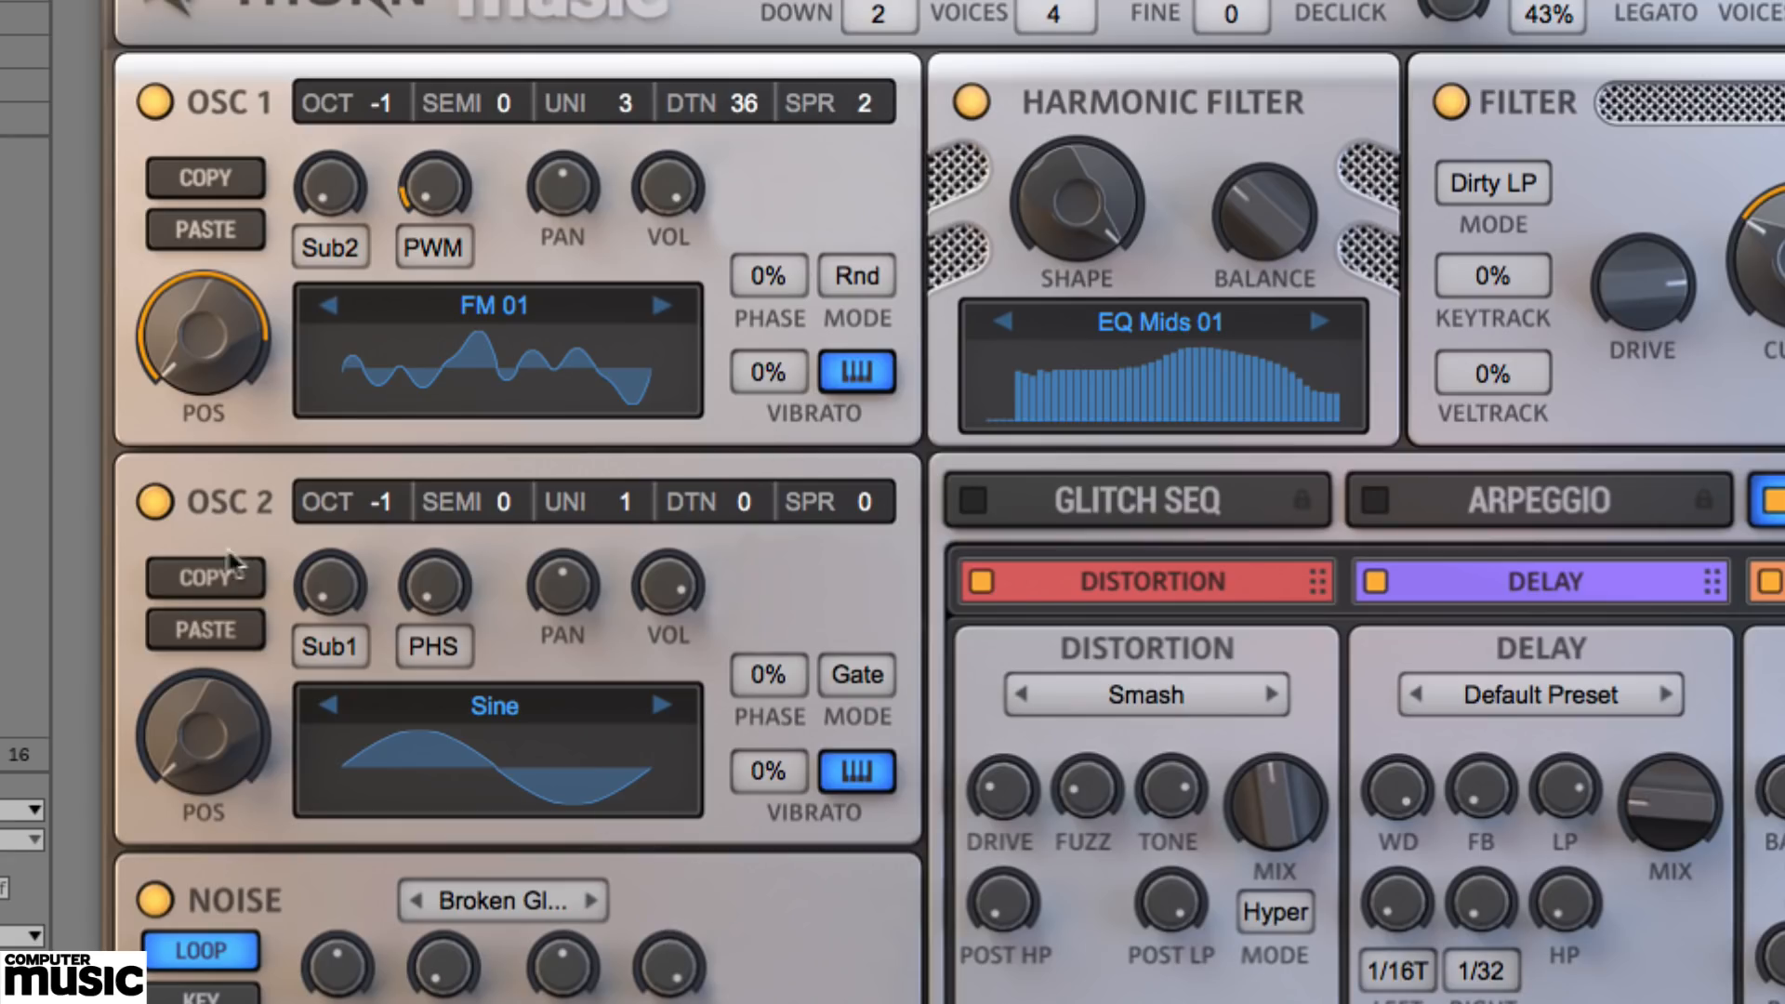
- Switch off OSC 2 and OSC 1 so only the noise oscillator plays
click(160, 507)
click(155, 104)
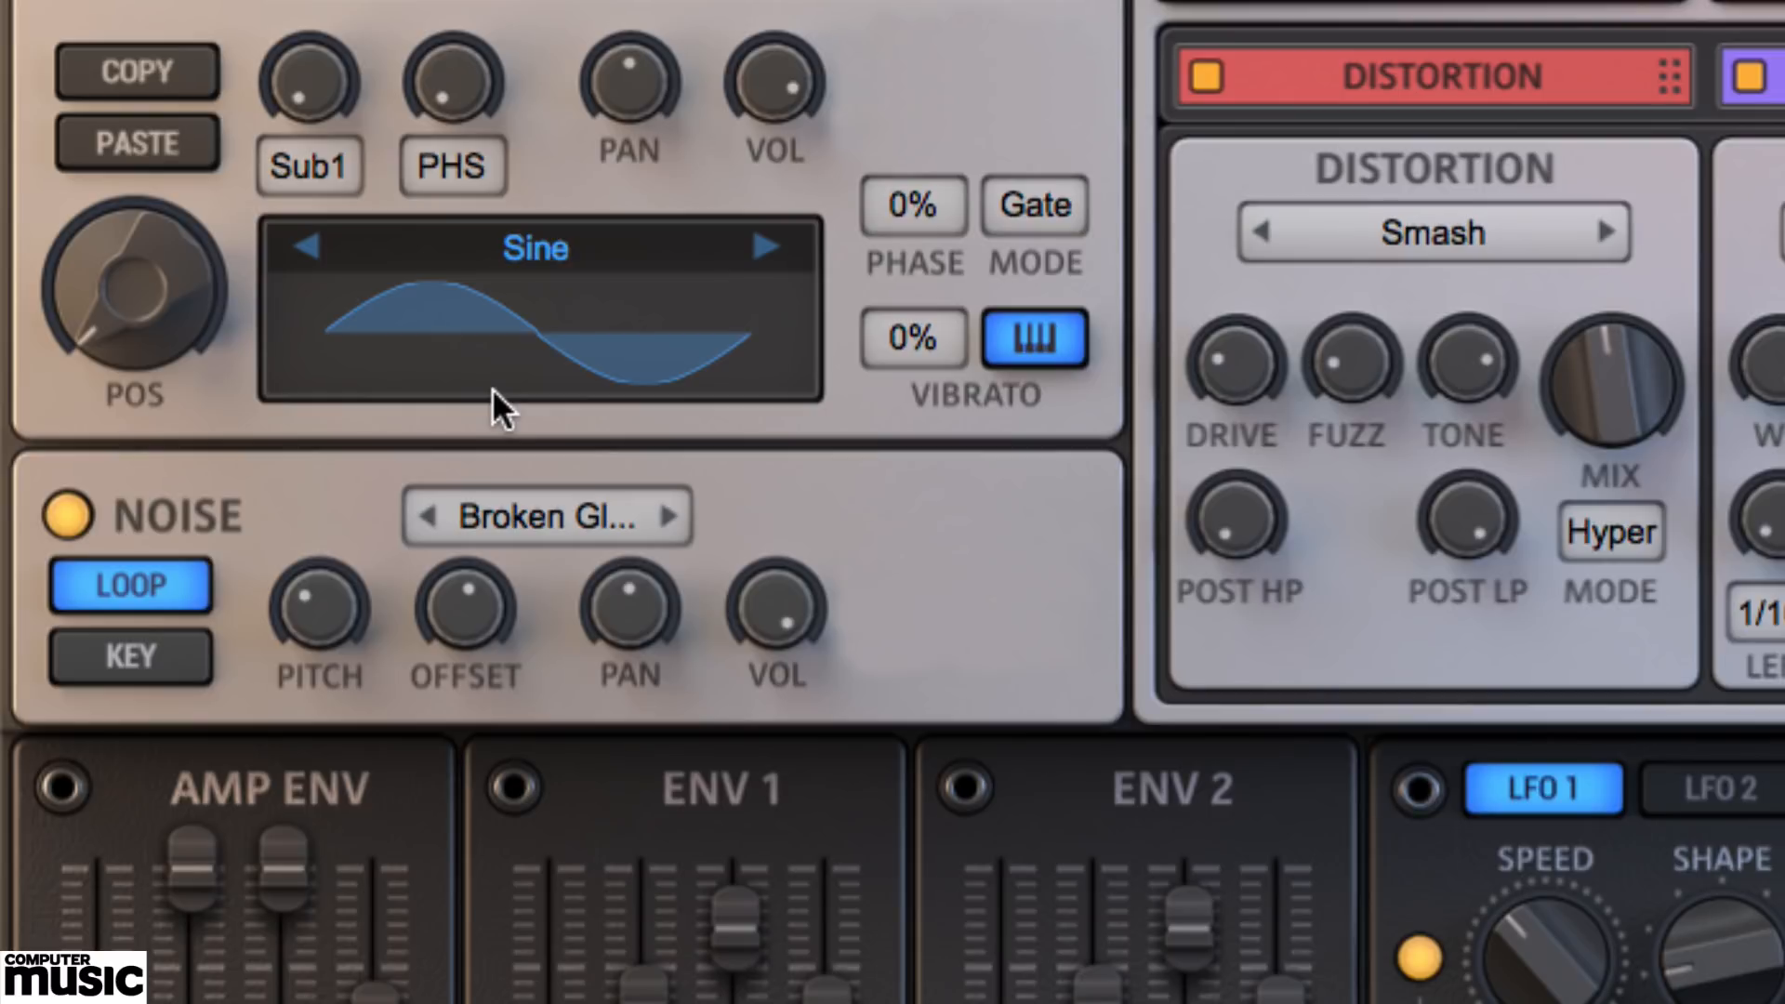
- Disable looping and enable Key for the noise oscillator's sample
click(164, 578)
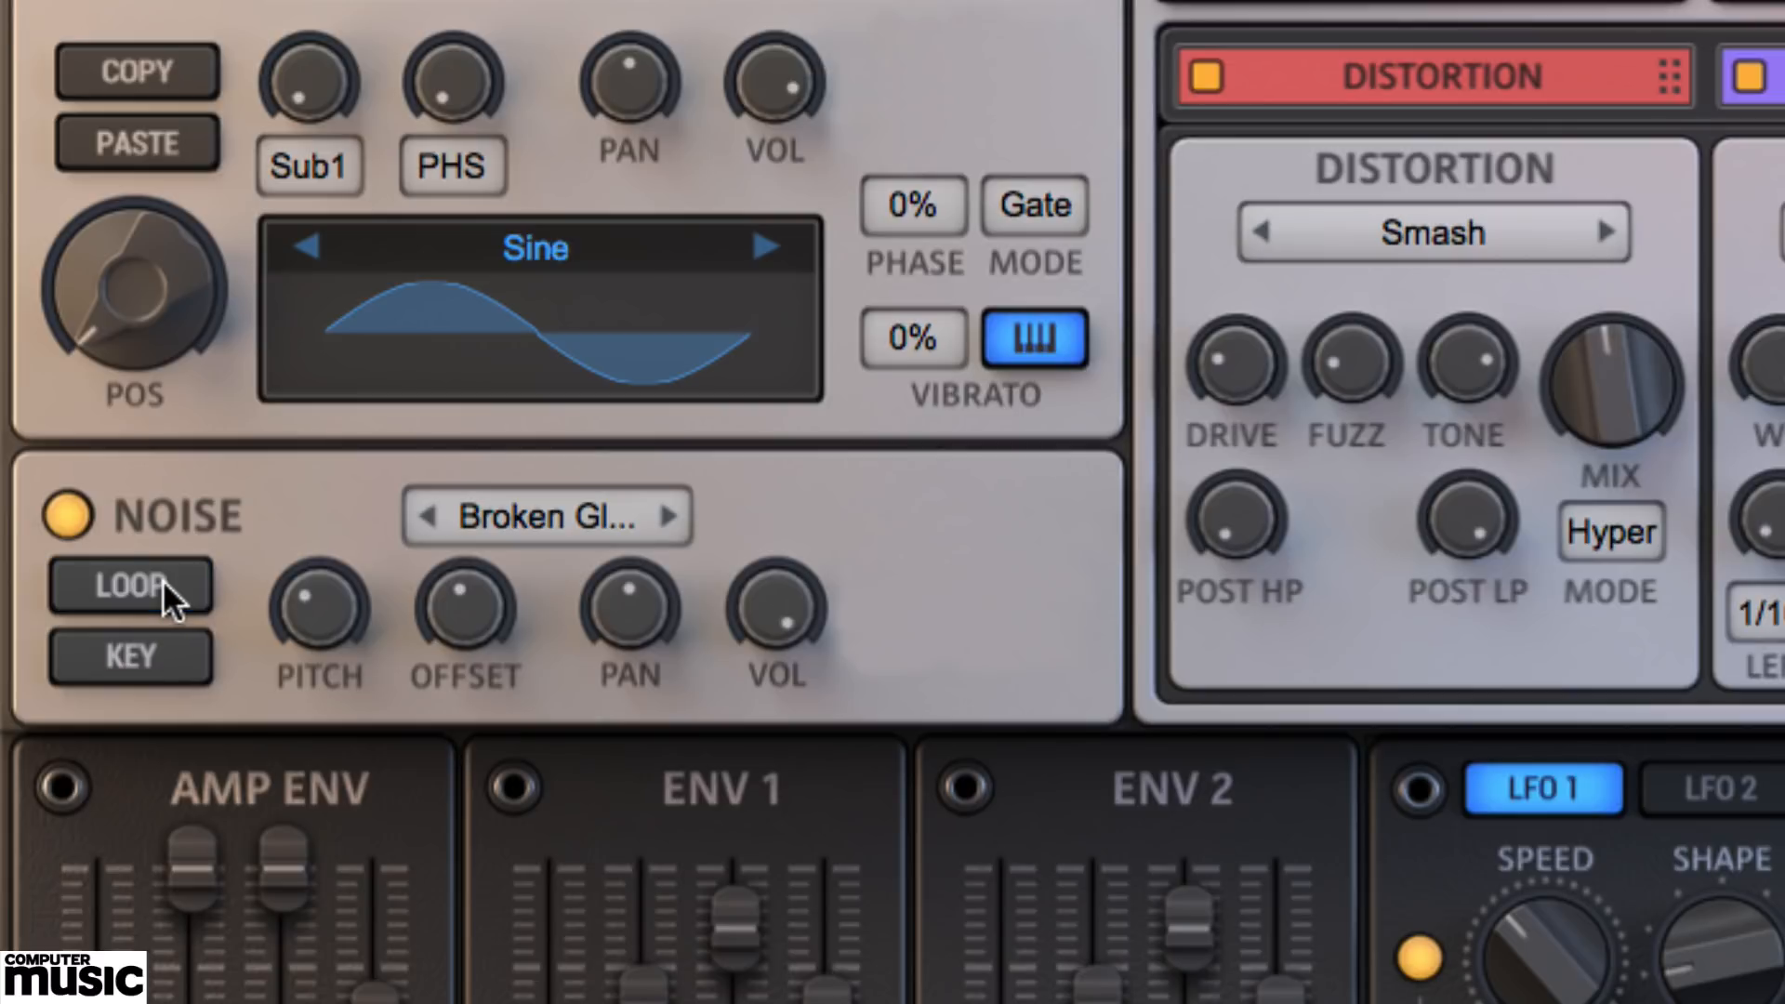
click(134, 651)
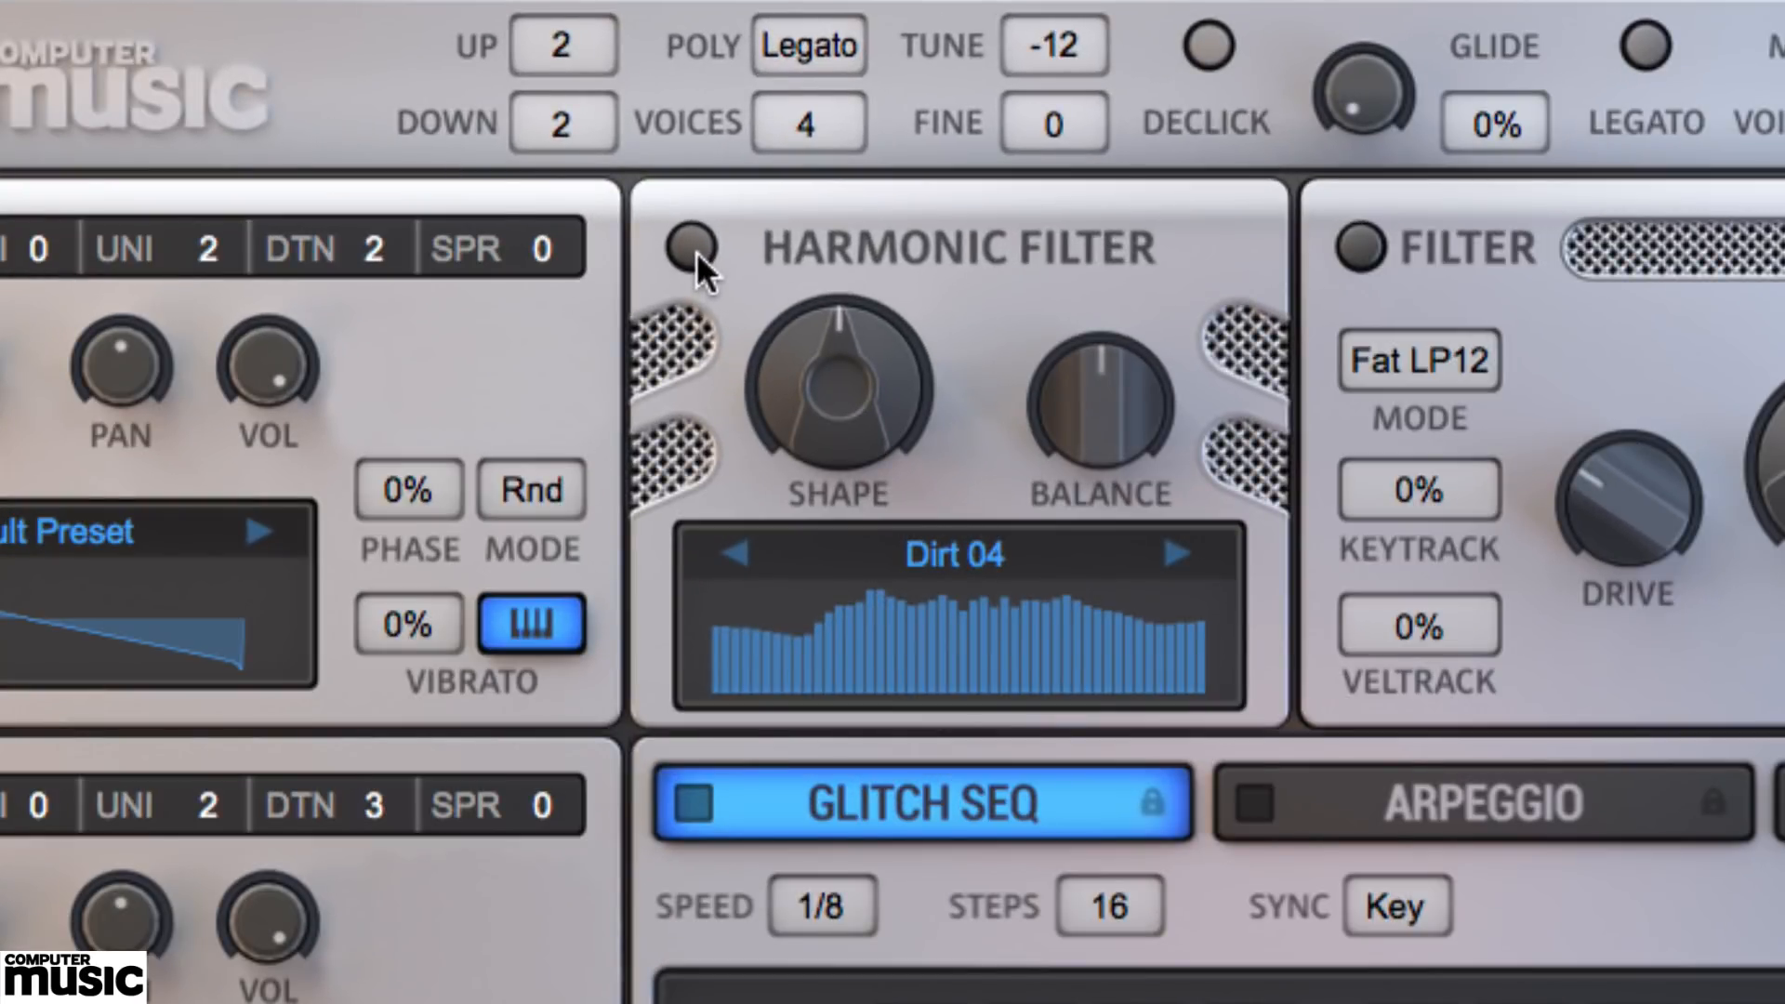
- Switch on the harmonic filter and try its Bass Contour 01, Dampen and Mechanic 03 presets
click(694, 253)
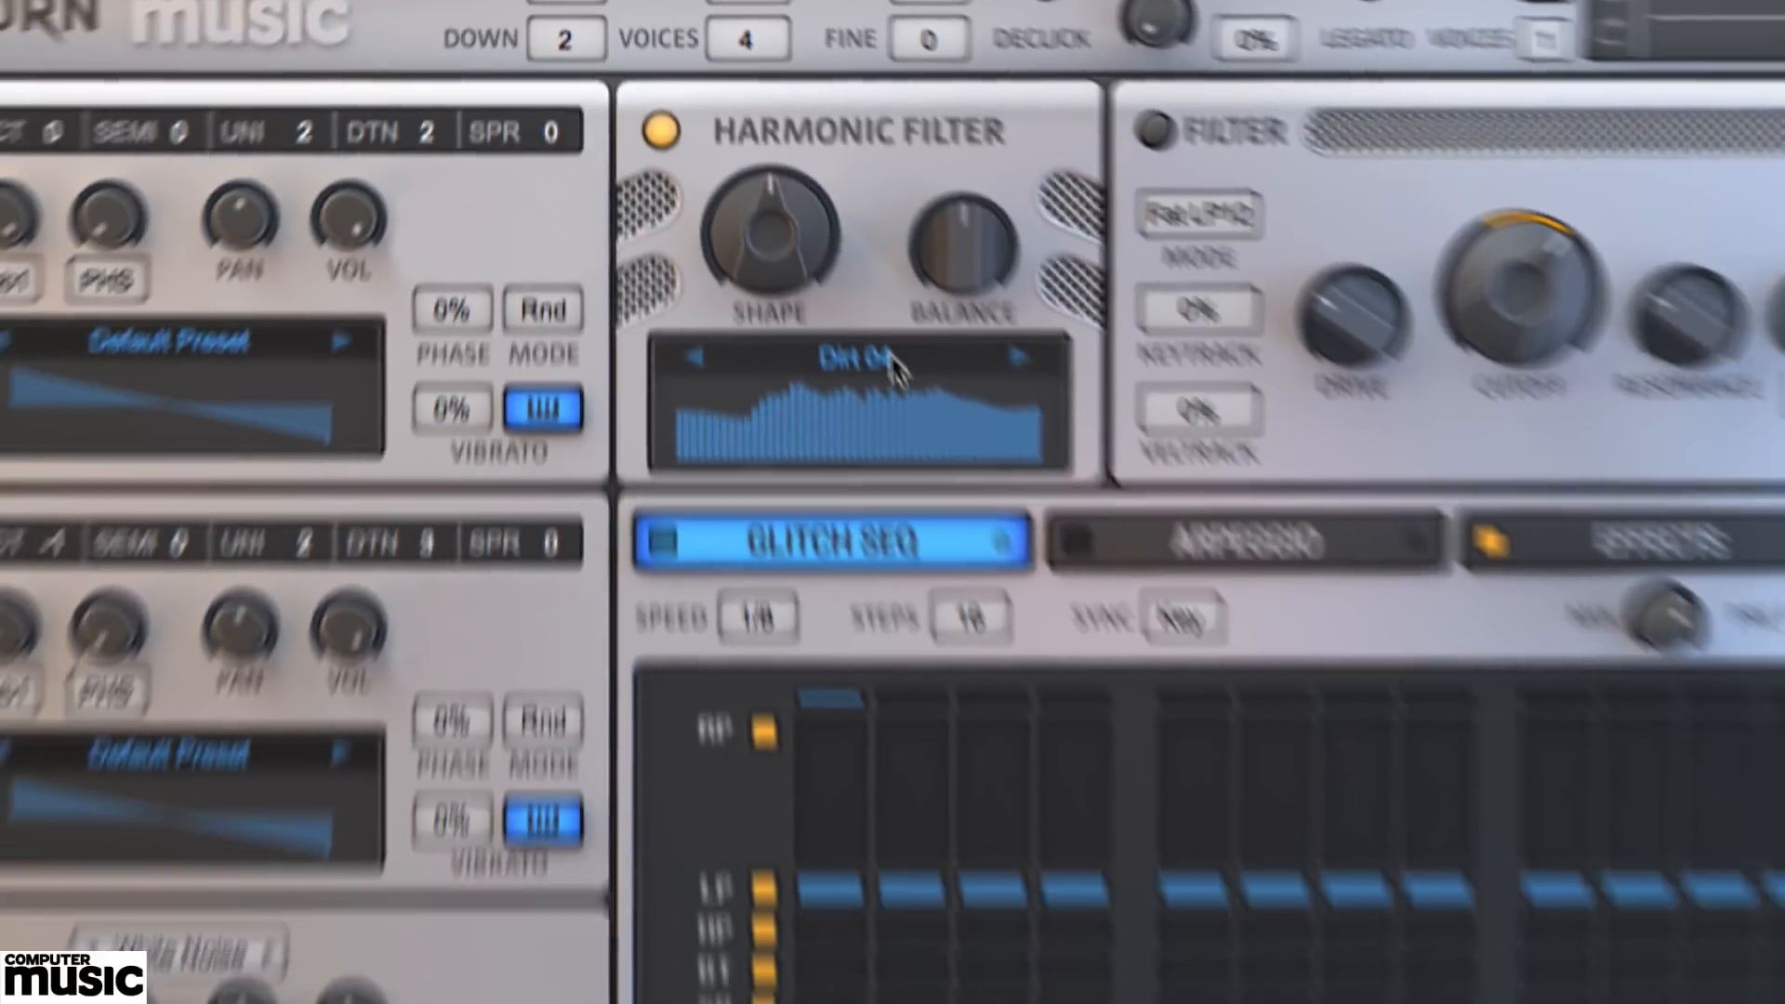
click(991, 550)
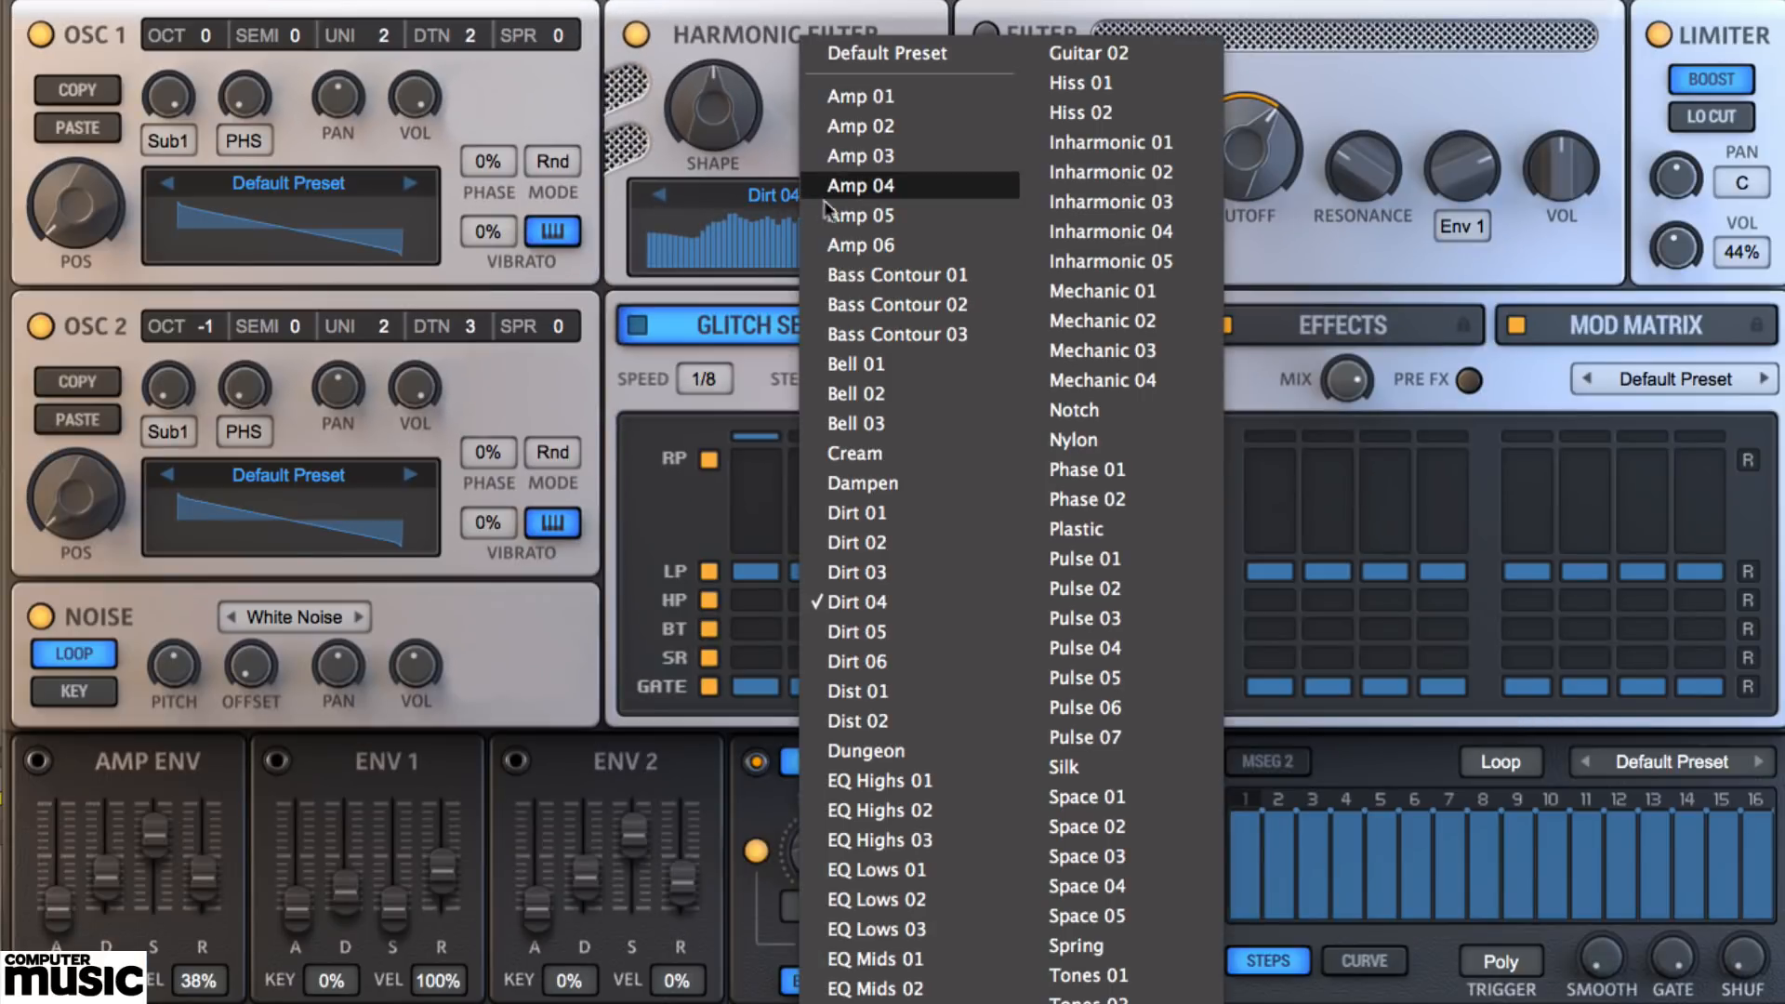
click(889, 272)
click(775, 191)
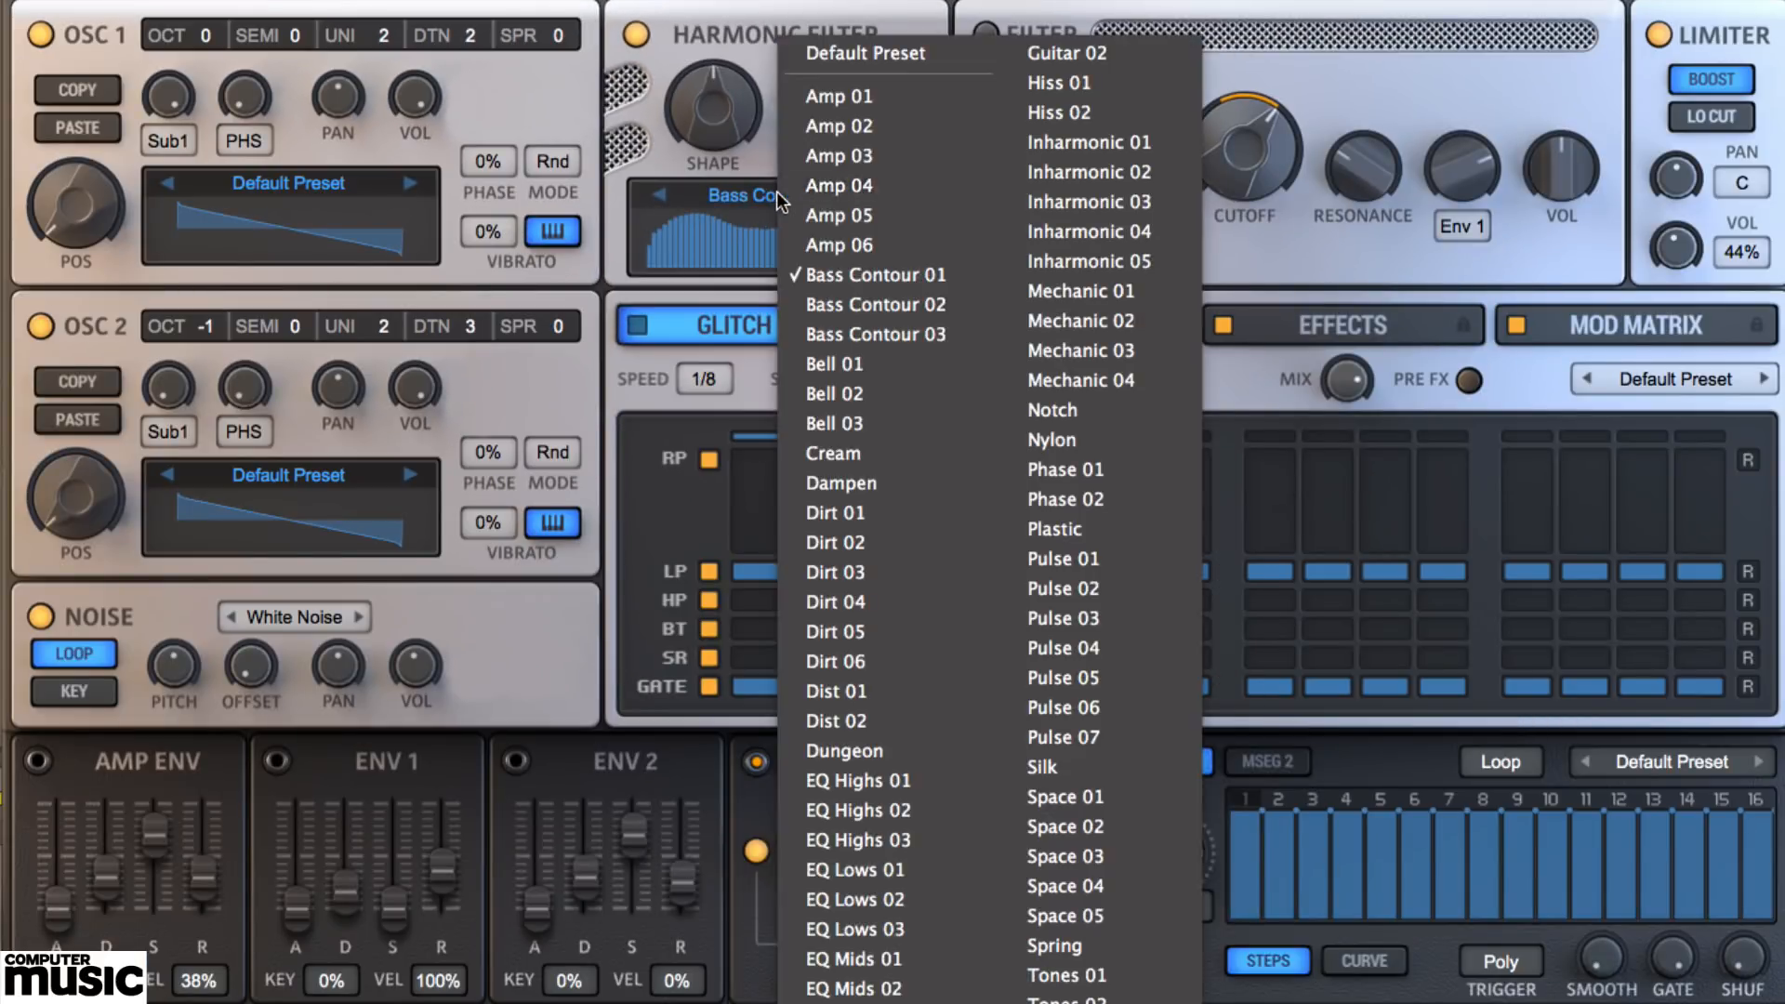
click(825, 480)
click(787, 206)
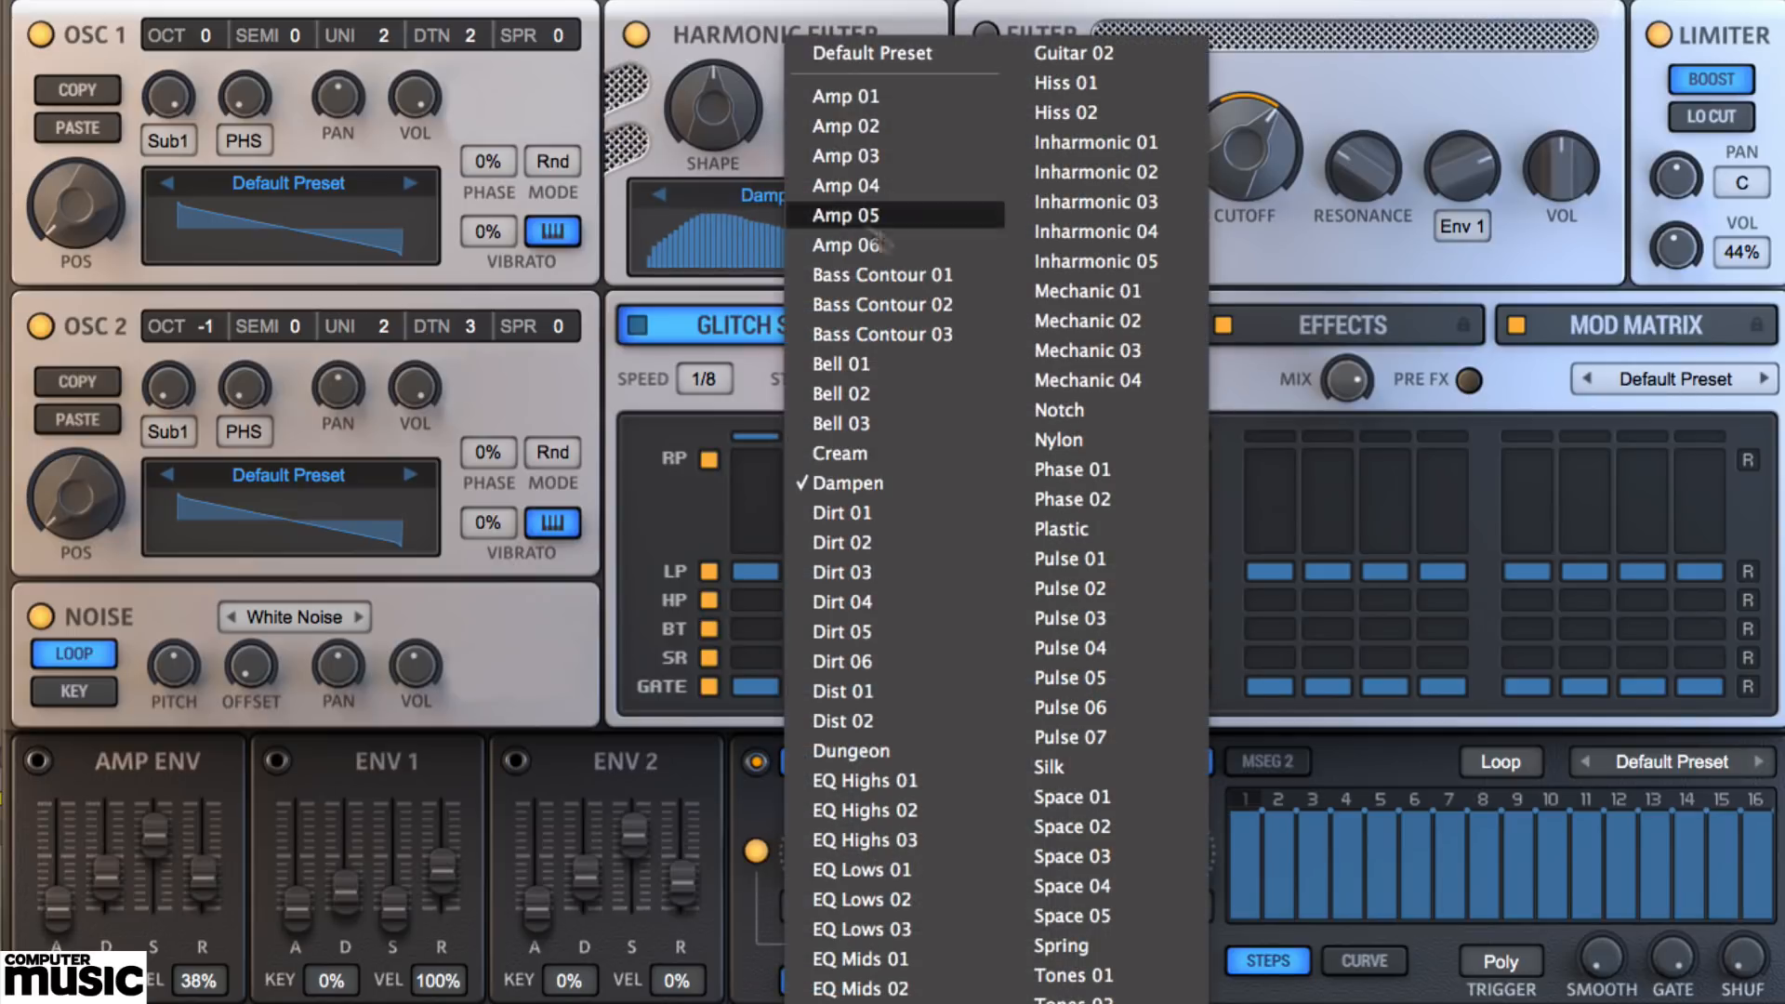
click(1079, 351)
- Try the harmonic filter's Pulse 04 to Pulse 07 presets in order, and return to Dirt 04
click(749, 189)
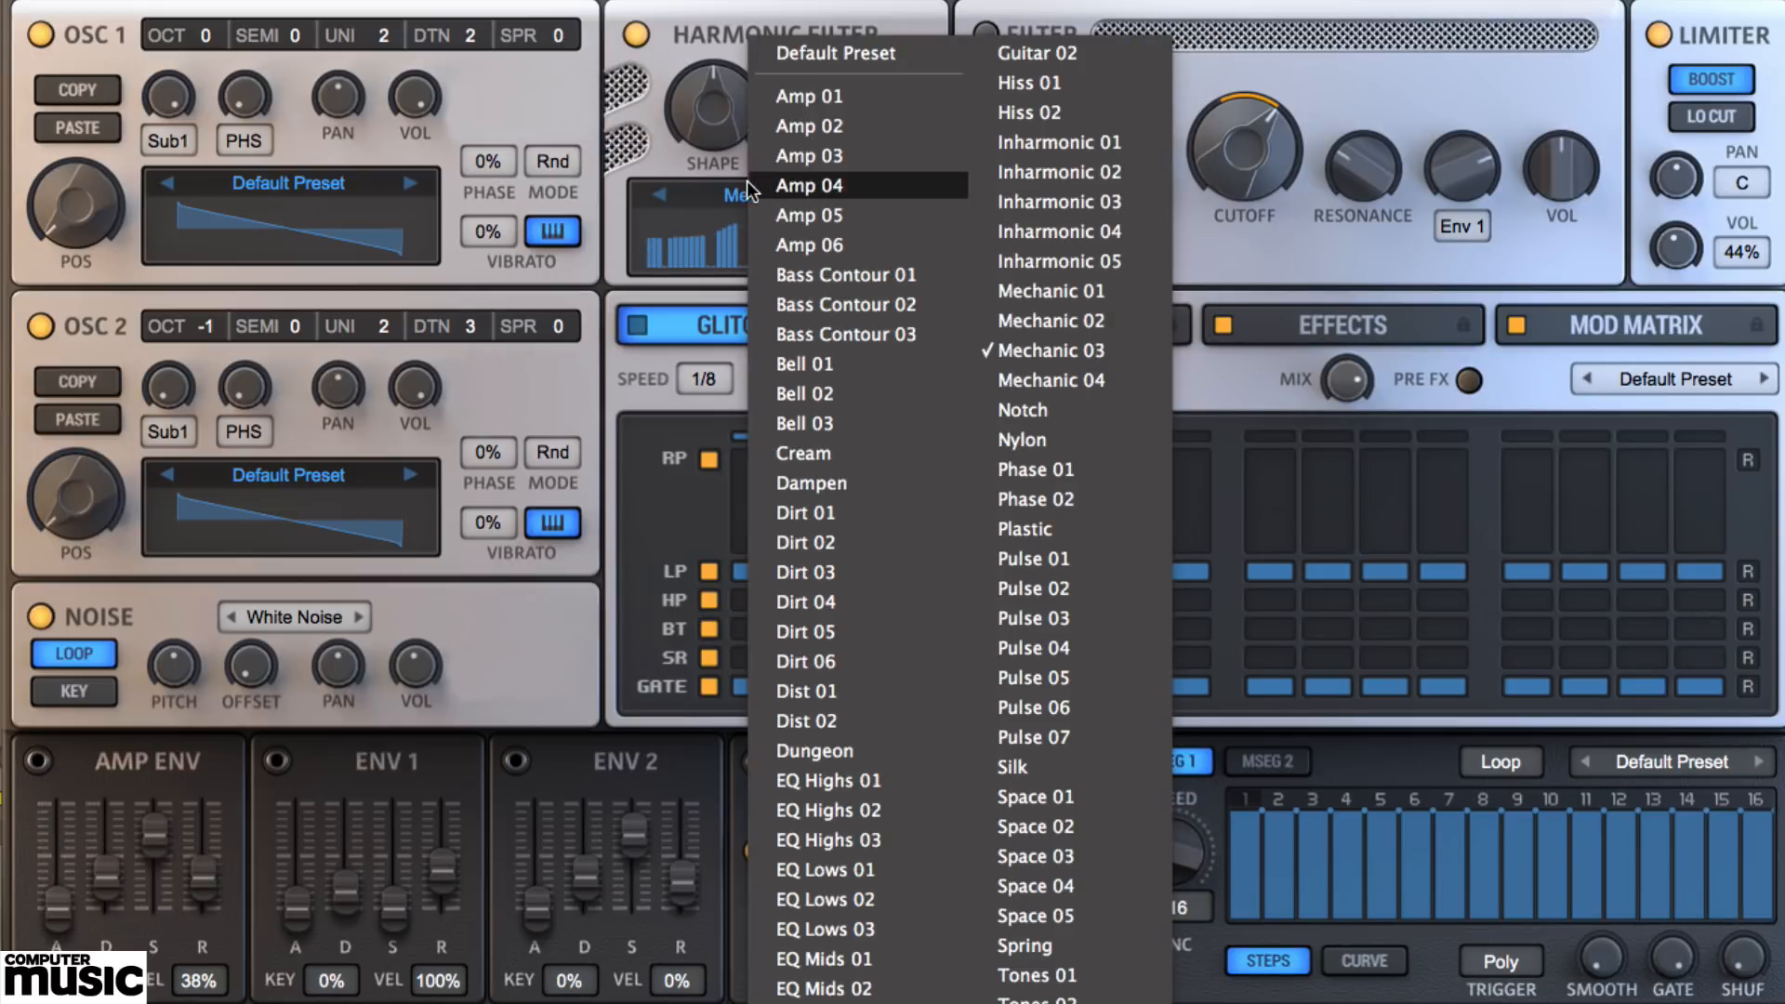
click(1151, 643)
click(889, 195)
click(889, 195)
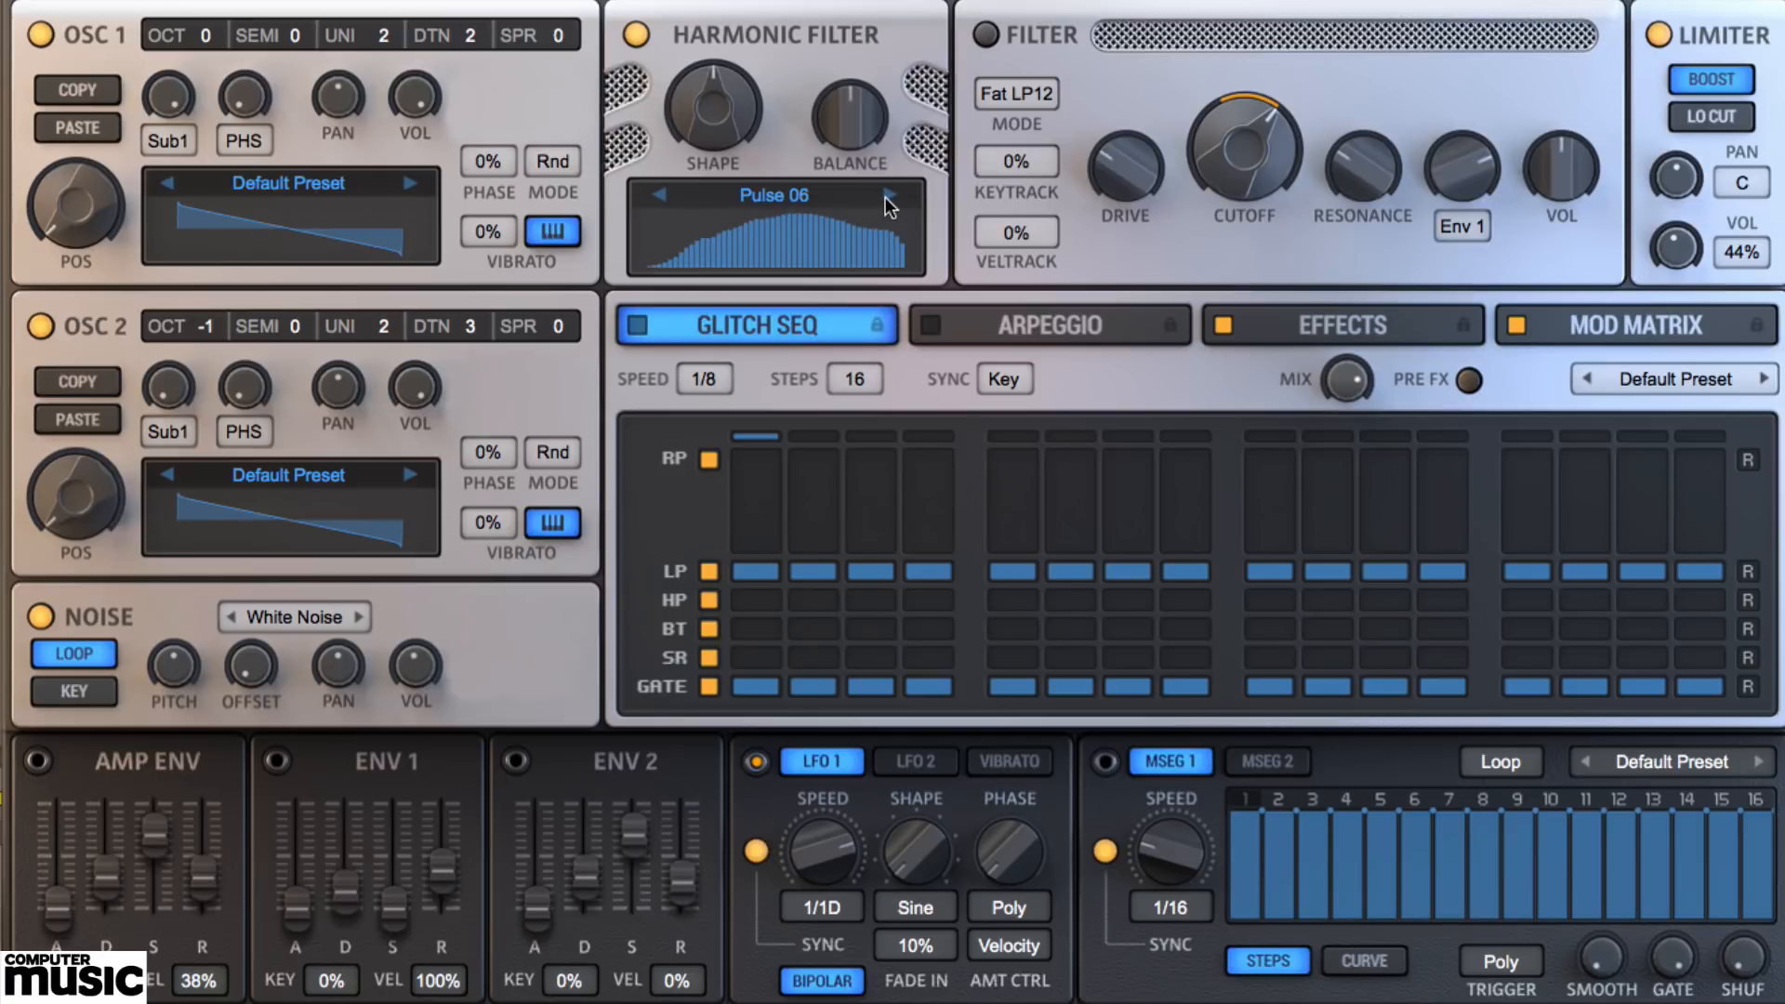
click(888, 196)
click(781, 199)
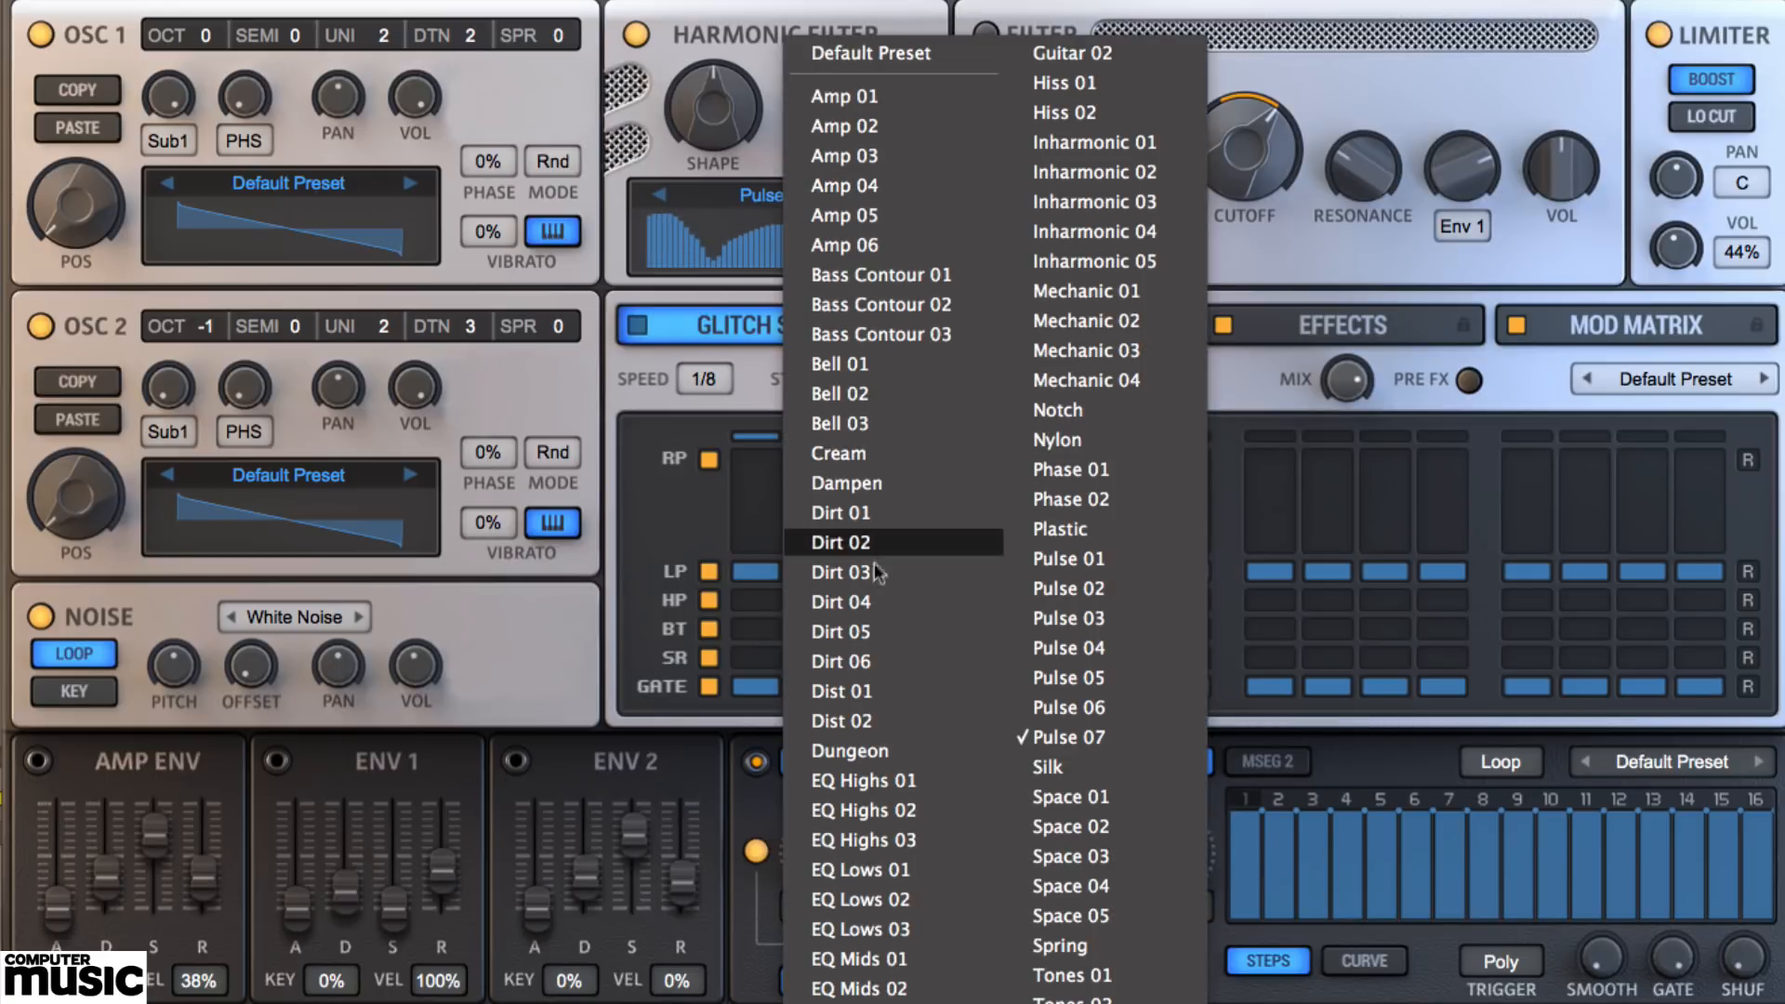
click(869, 604)
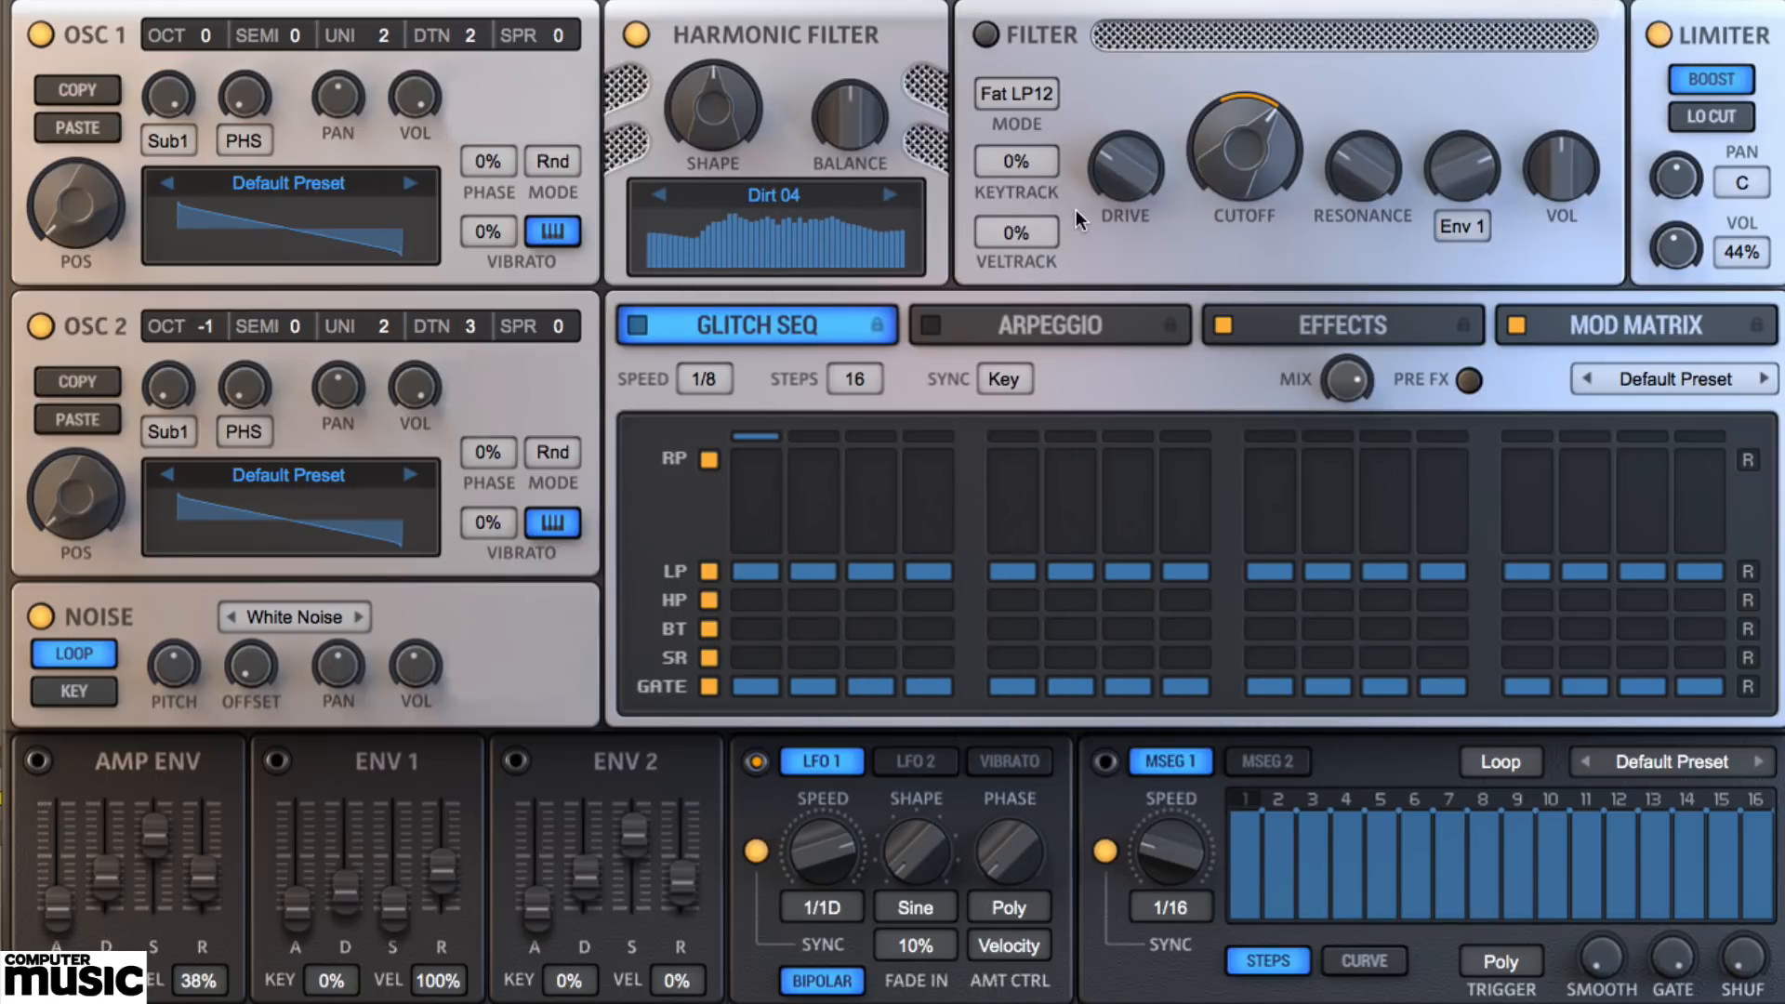
- Open the Dirt 04 shape for editing and redraw its amplitude curve, first in Odd and then in Free draw mode
click(799, 240)
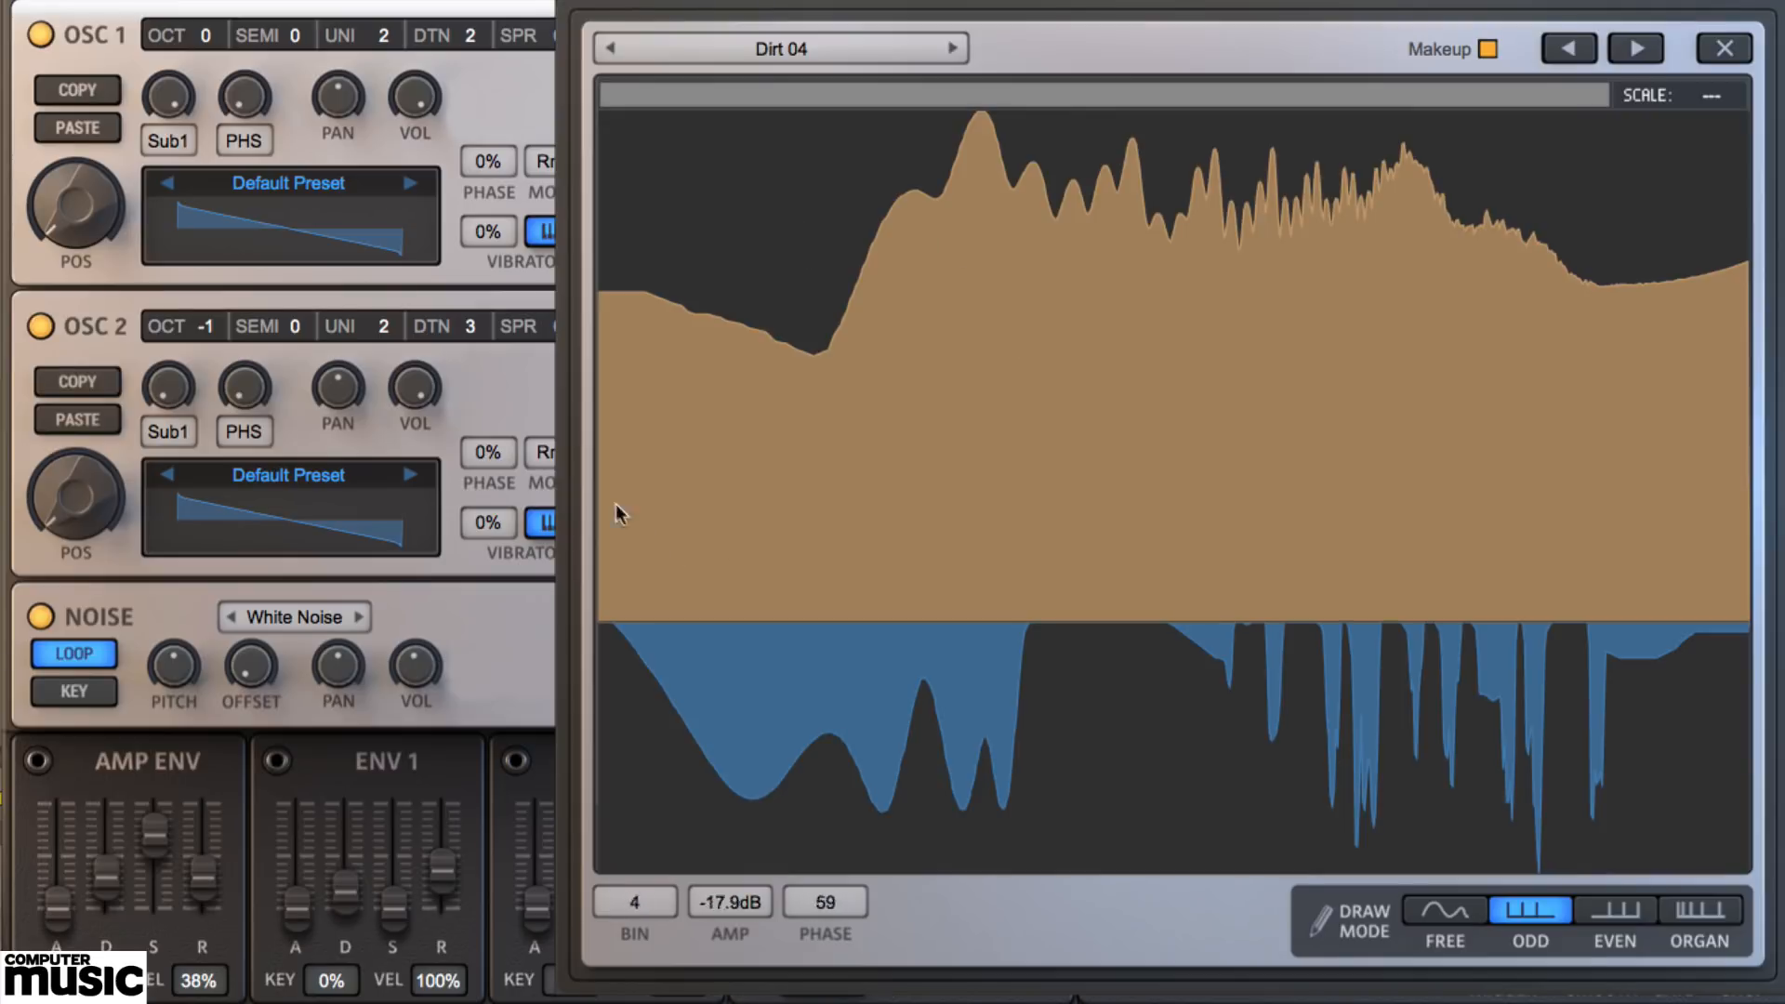
drag(621, 537, 1088, 413)
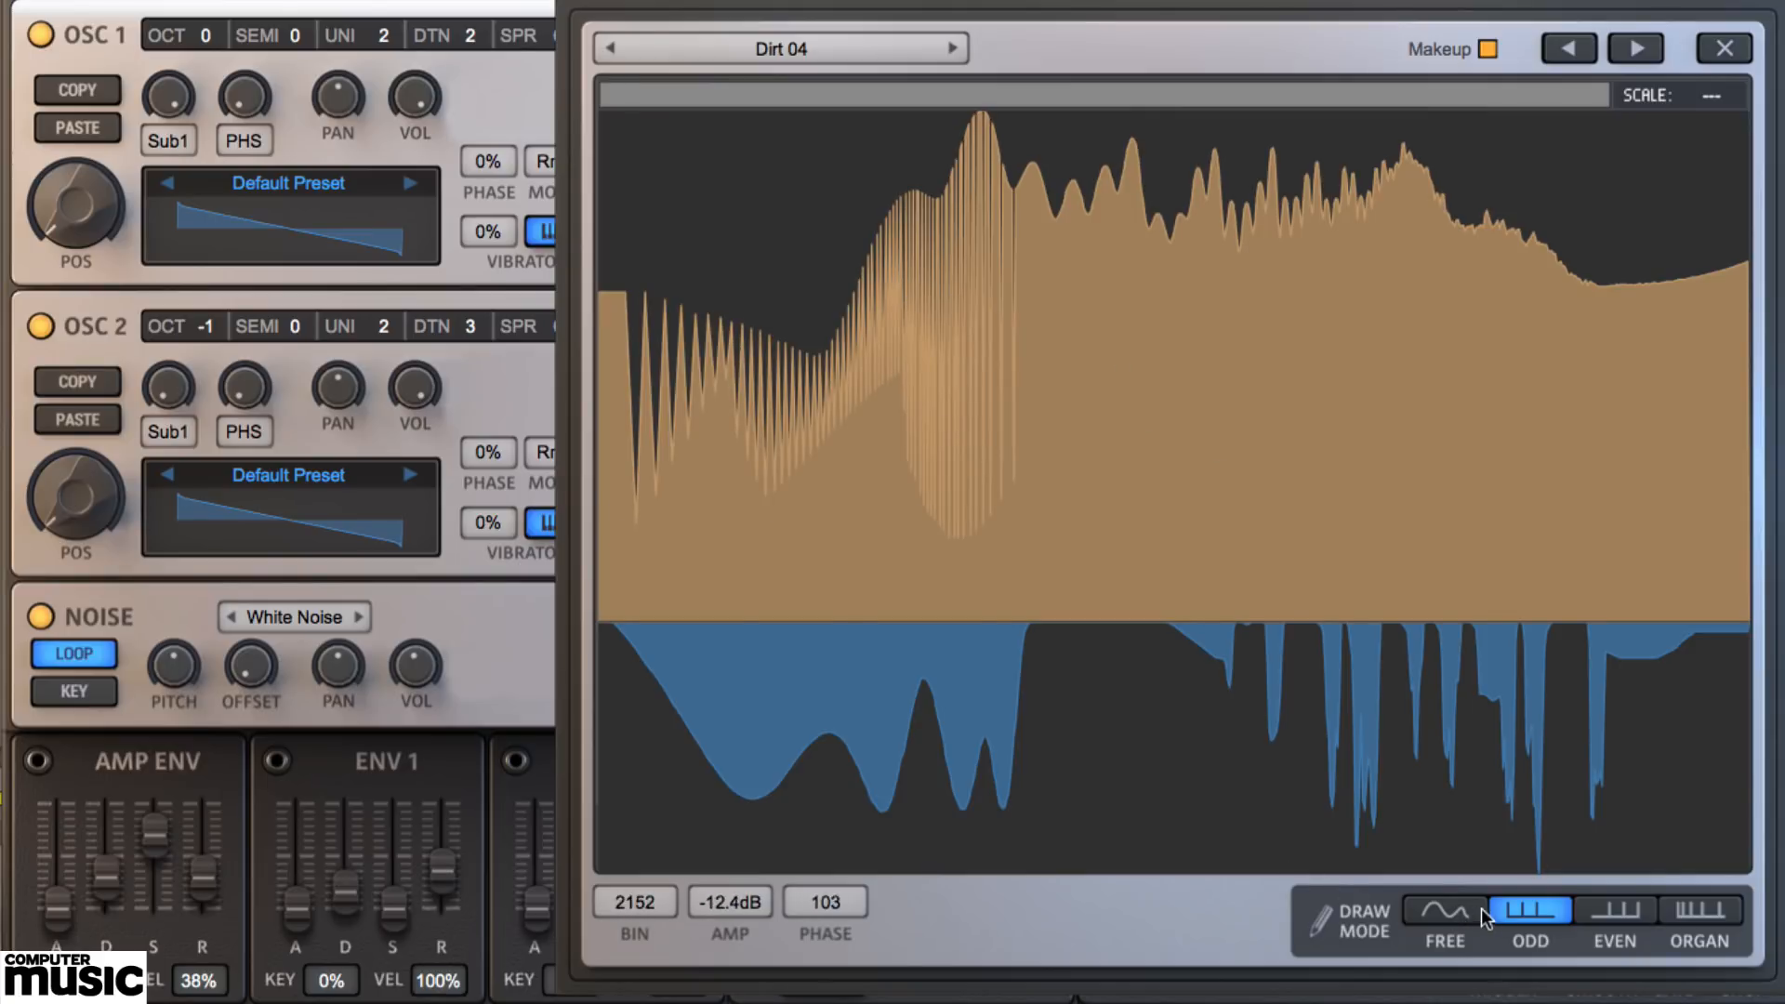
click(1445, 911)
mouse_move(714, 572)
mouse_down()
mouse_move(1107, 430)
mouse_move(1482, 507)
mouse_up()
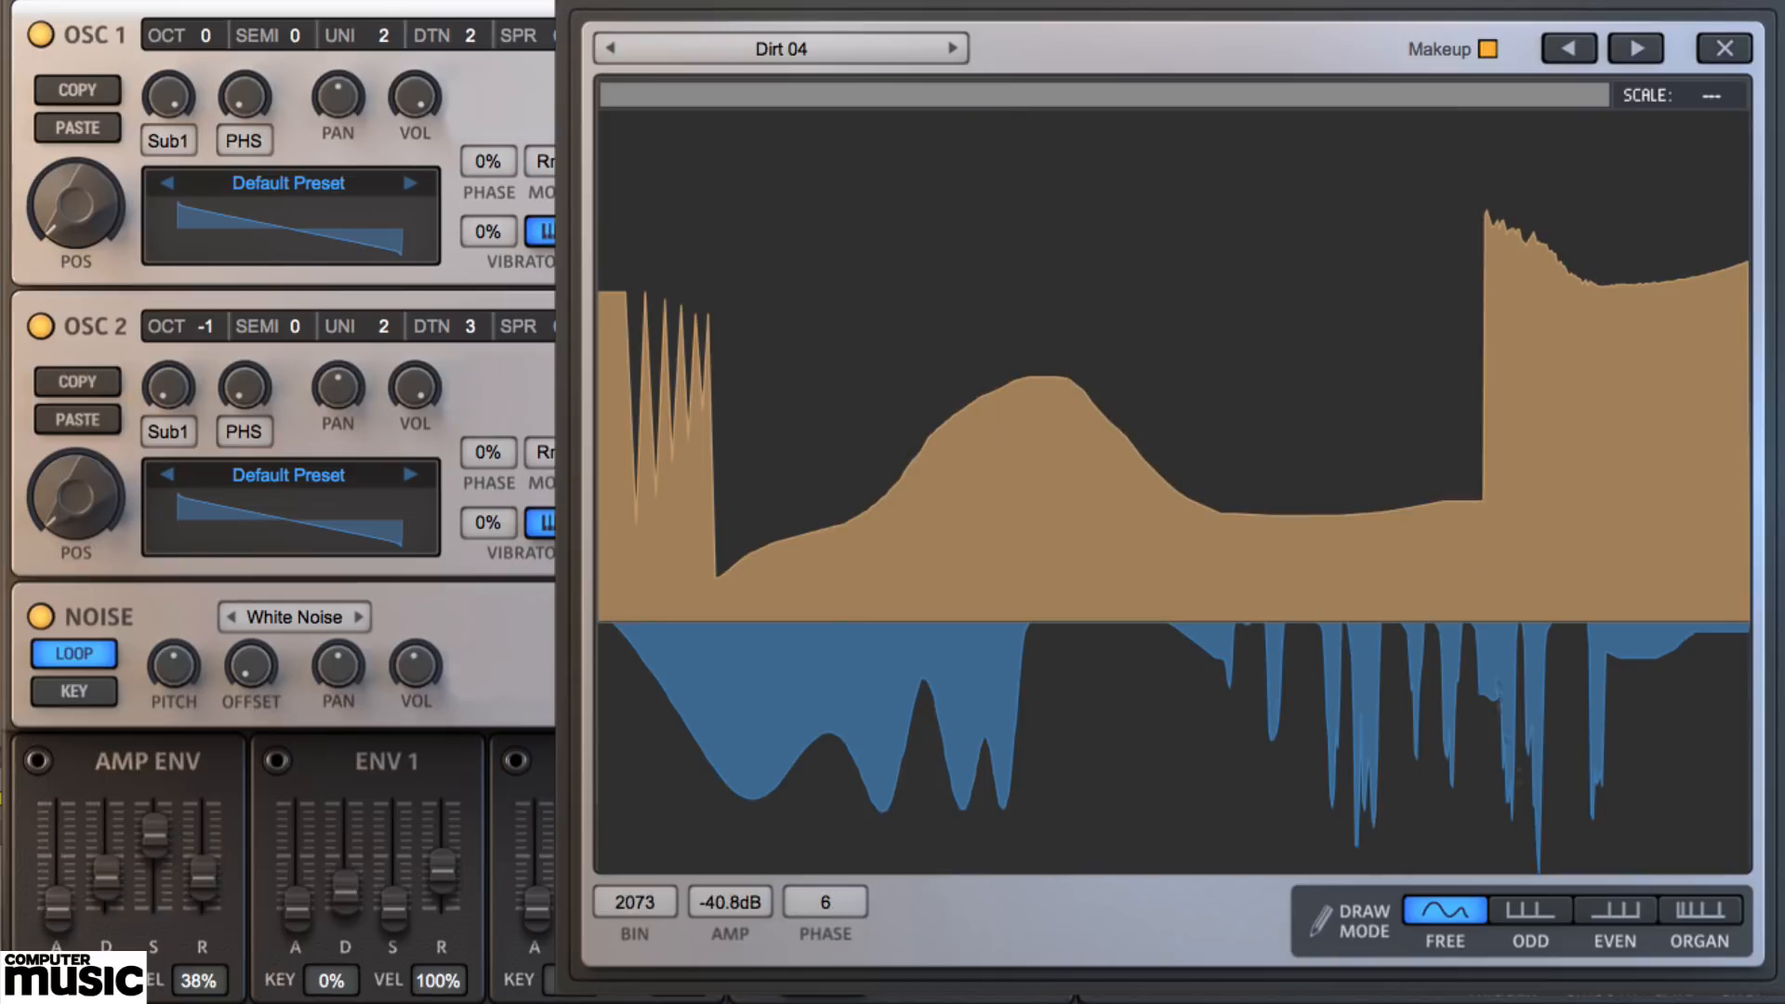
- Redraw the amplitude and phase curves in Even mode and the lower phases in Odd mode, and close the harmonic editor
click(1611, 921)
drag(1255, 511, 704, 376)
mouse_move(628, 733)
mouse_down()
mouse_move(678, 706)
mouse_move(1465, 744)
mouse_up()
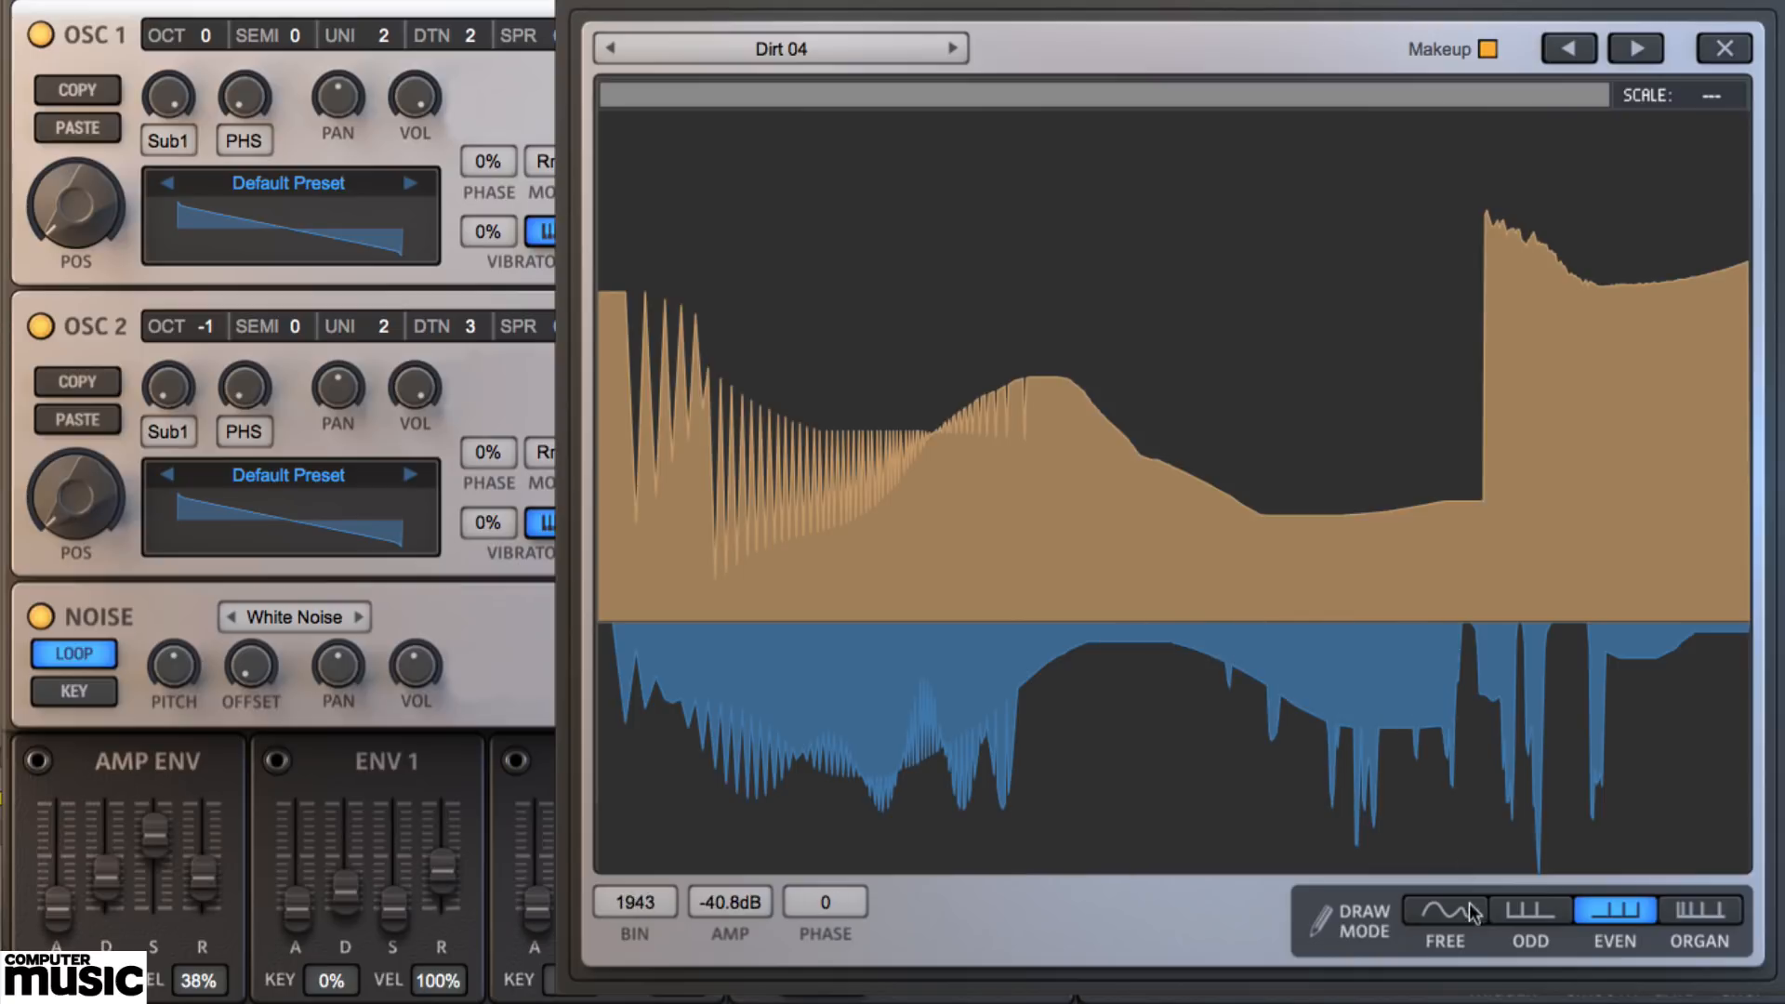
click(1530, 911)
drag(1015, 790, 650, 772)
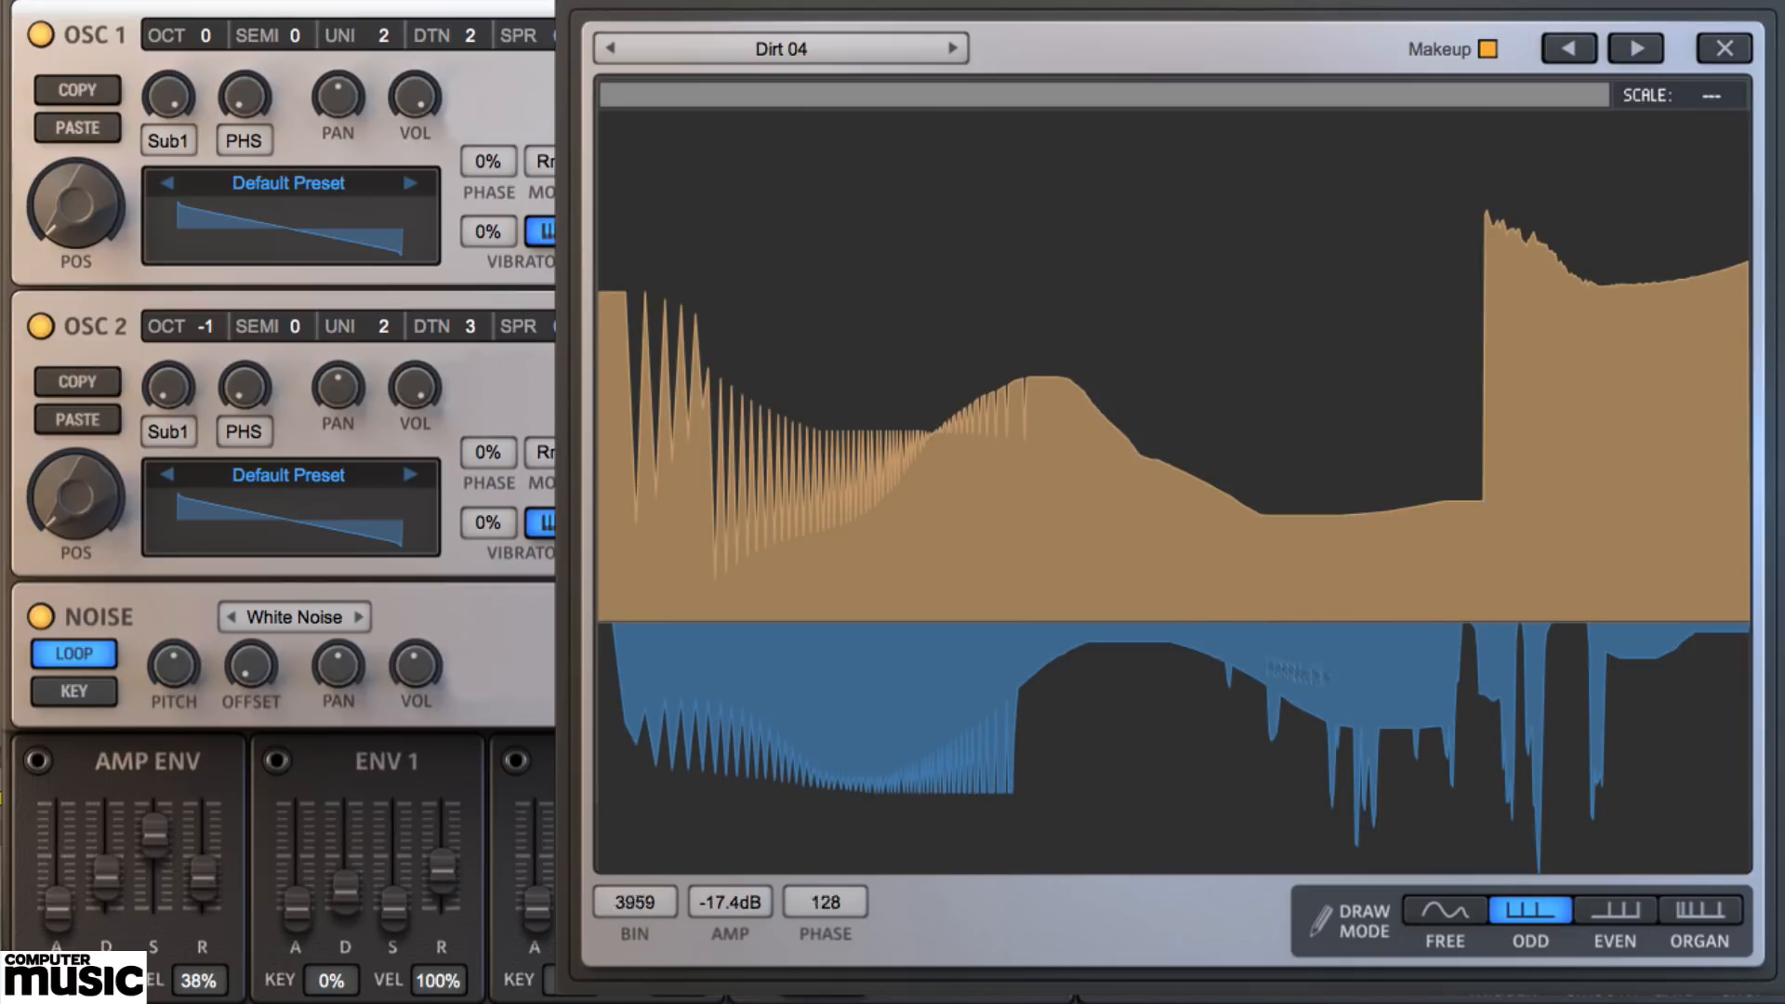
click(1734, 48)
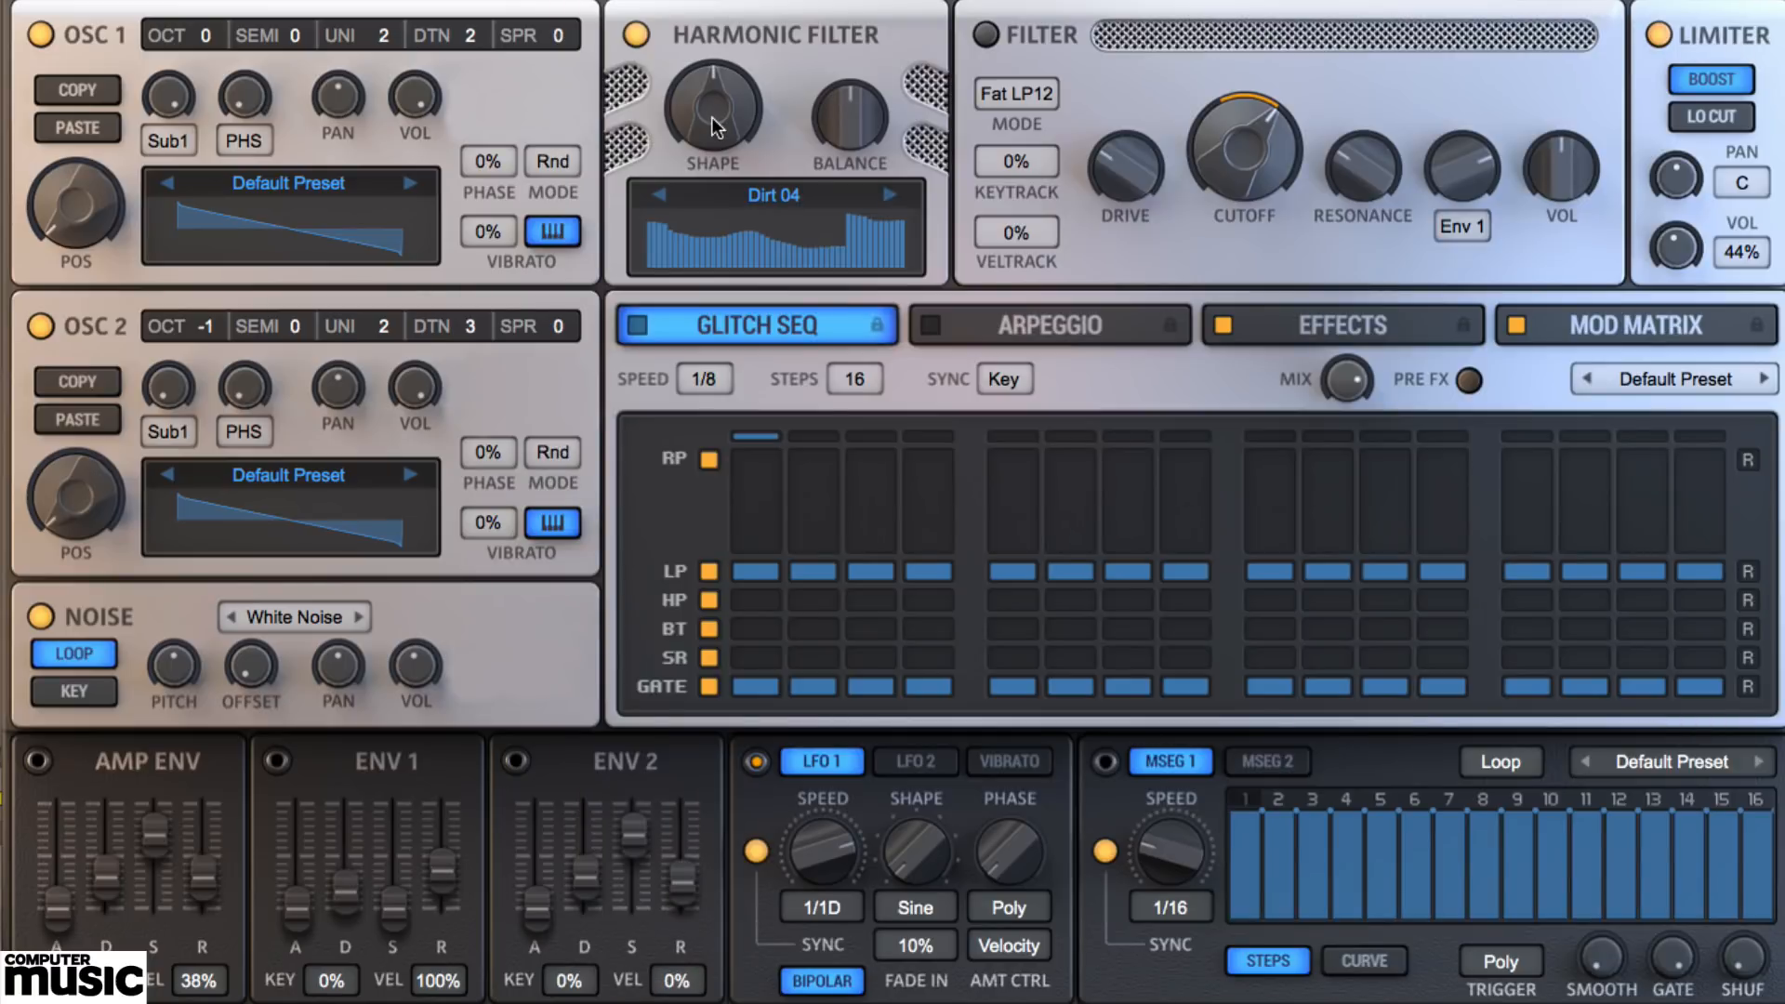
- Vary the harmonic filter's Shape and Balance
mouse_move(713, 127)
mouse_down()
mouse_move(718, 23)
mouse_move(727, 209)
mouse_move(713, 111)
mouse_up()
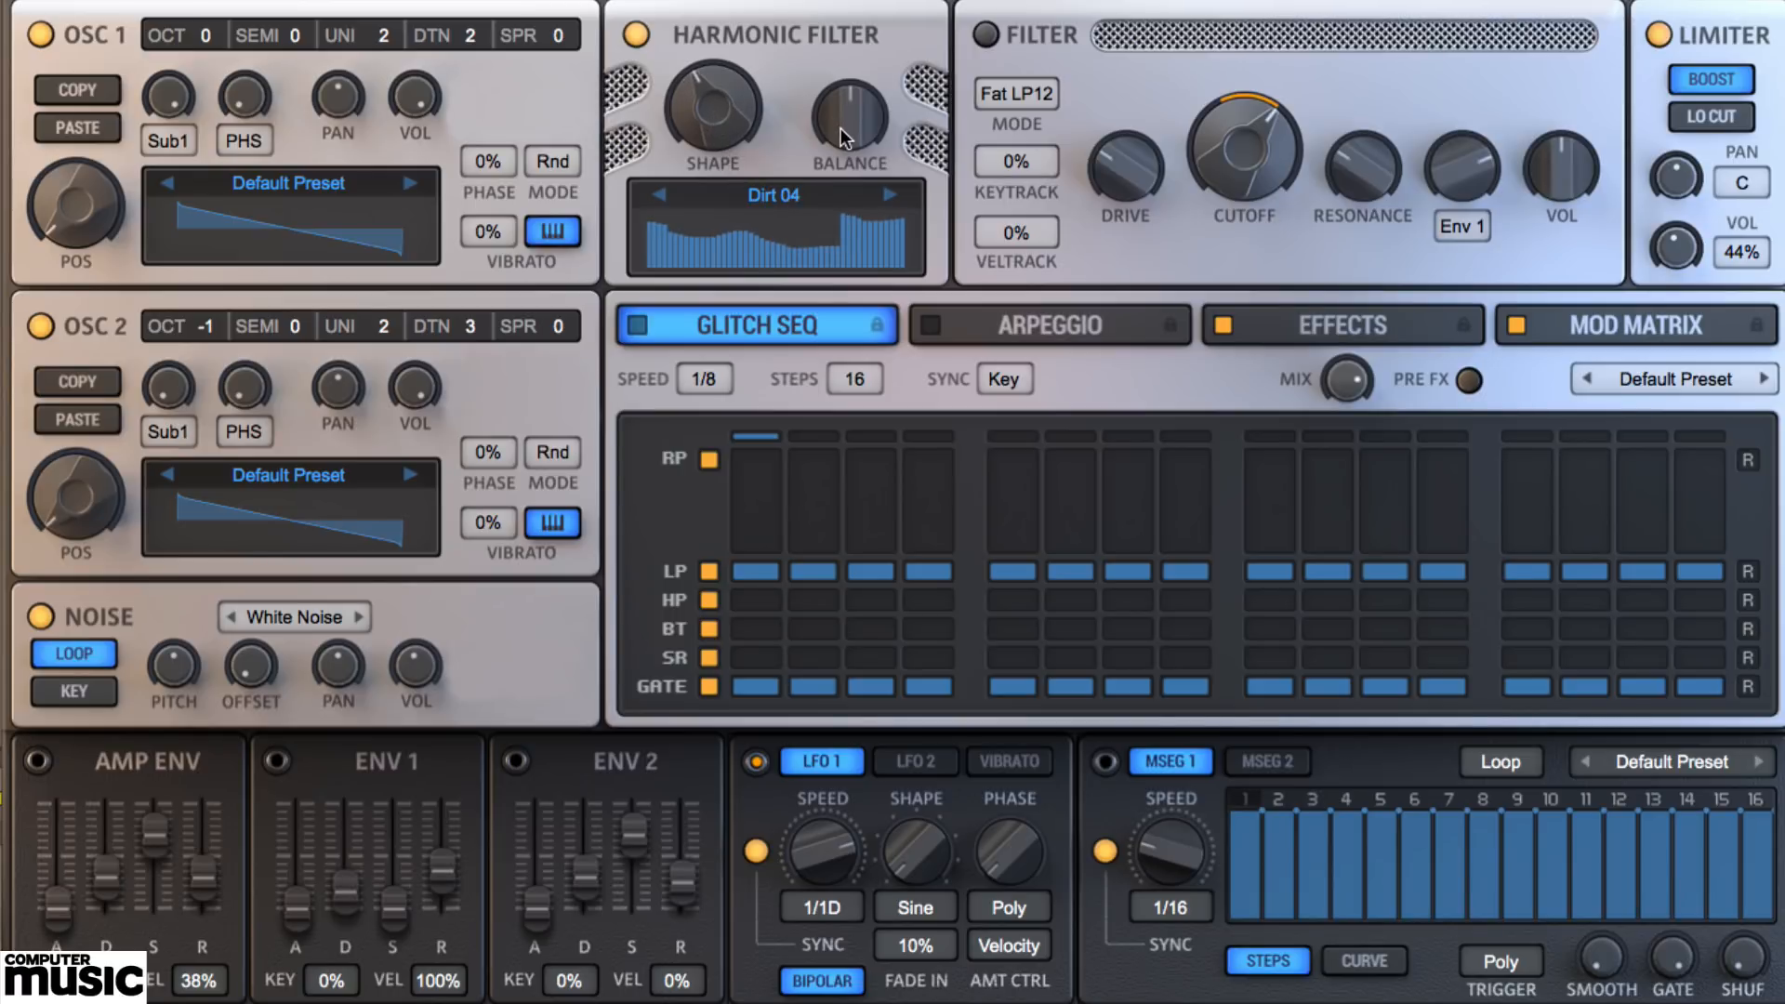
mouse_move(840, 121)
mouse_down()
mouse_move(845, 2)
mouse_move(833, 216)
mouse_move(839, 123)
mouse_up()
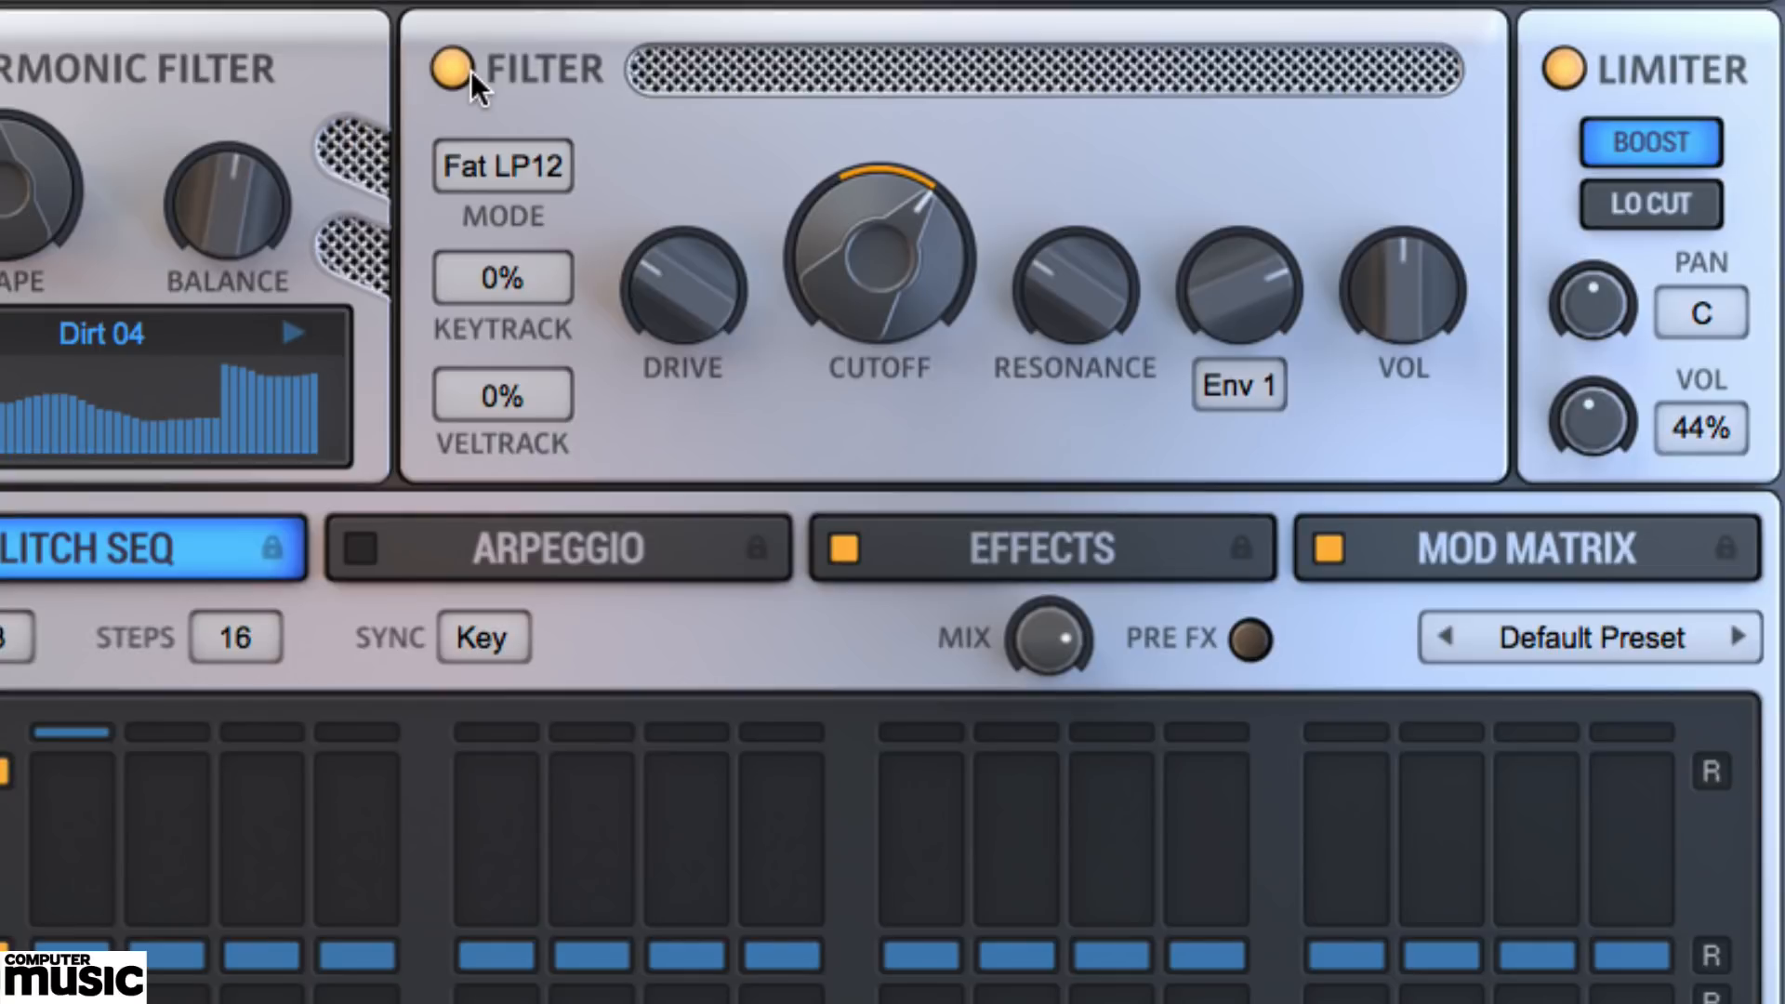
- Raise the main filter's resonance and sweep its cutoff down
mouse_move(888, 247)
mouse_down()
mouse_move(889, 197)
mouse_move(877, 376)
mouse_move(898, 244)
mouse_up()
drag(1032, 292, 1054, 233)
drag(878, 232, 878, 312)
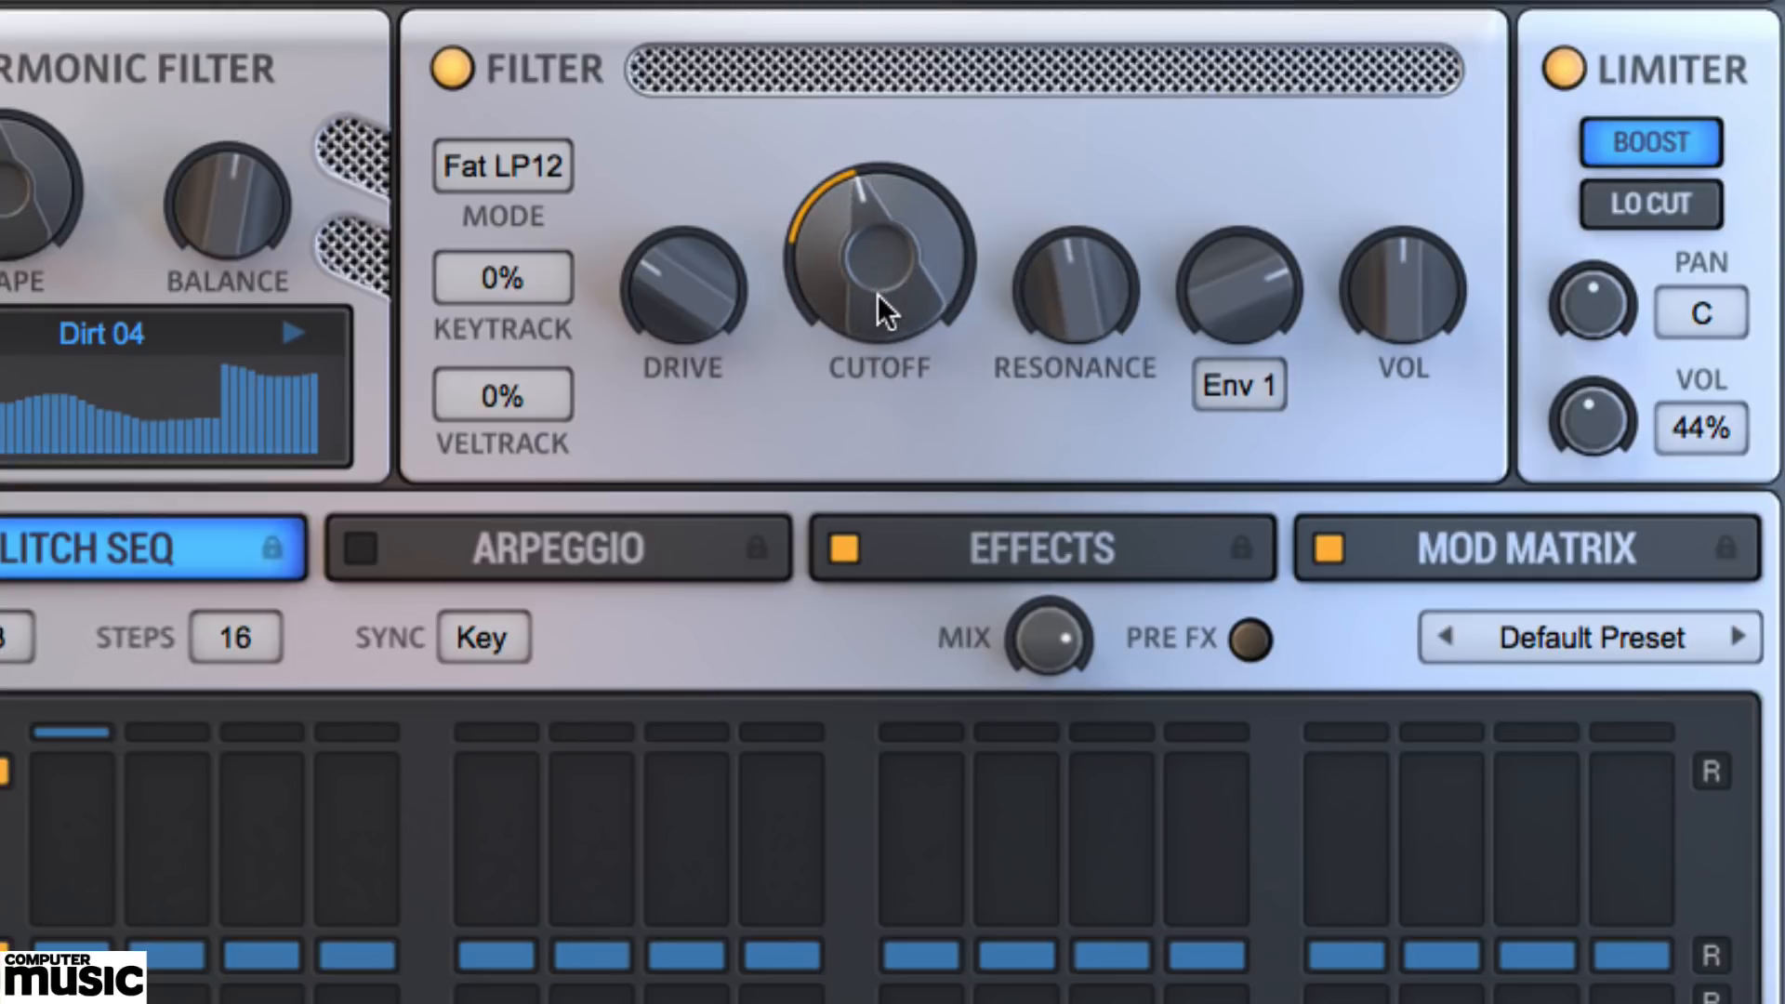
- Try the Dirty LP filter mode with the drive turned up
click(536, 171)
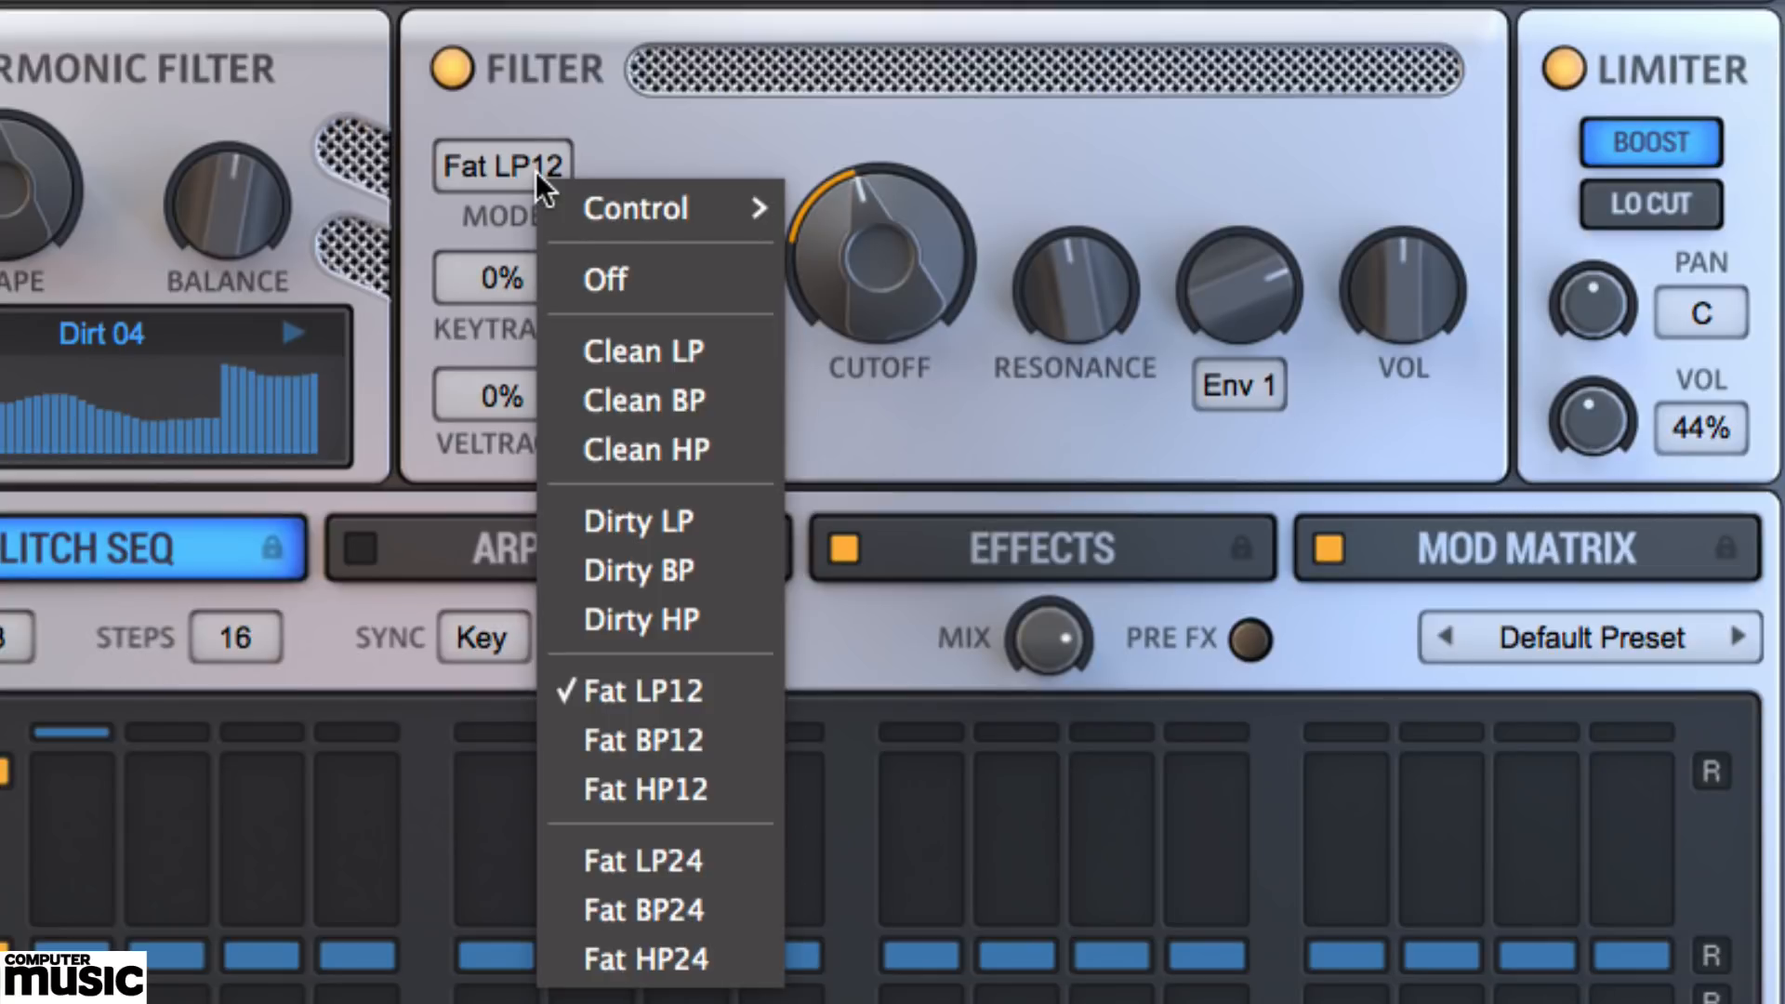
click(647, 521)
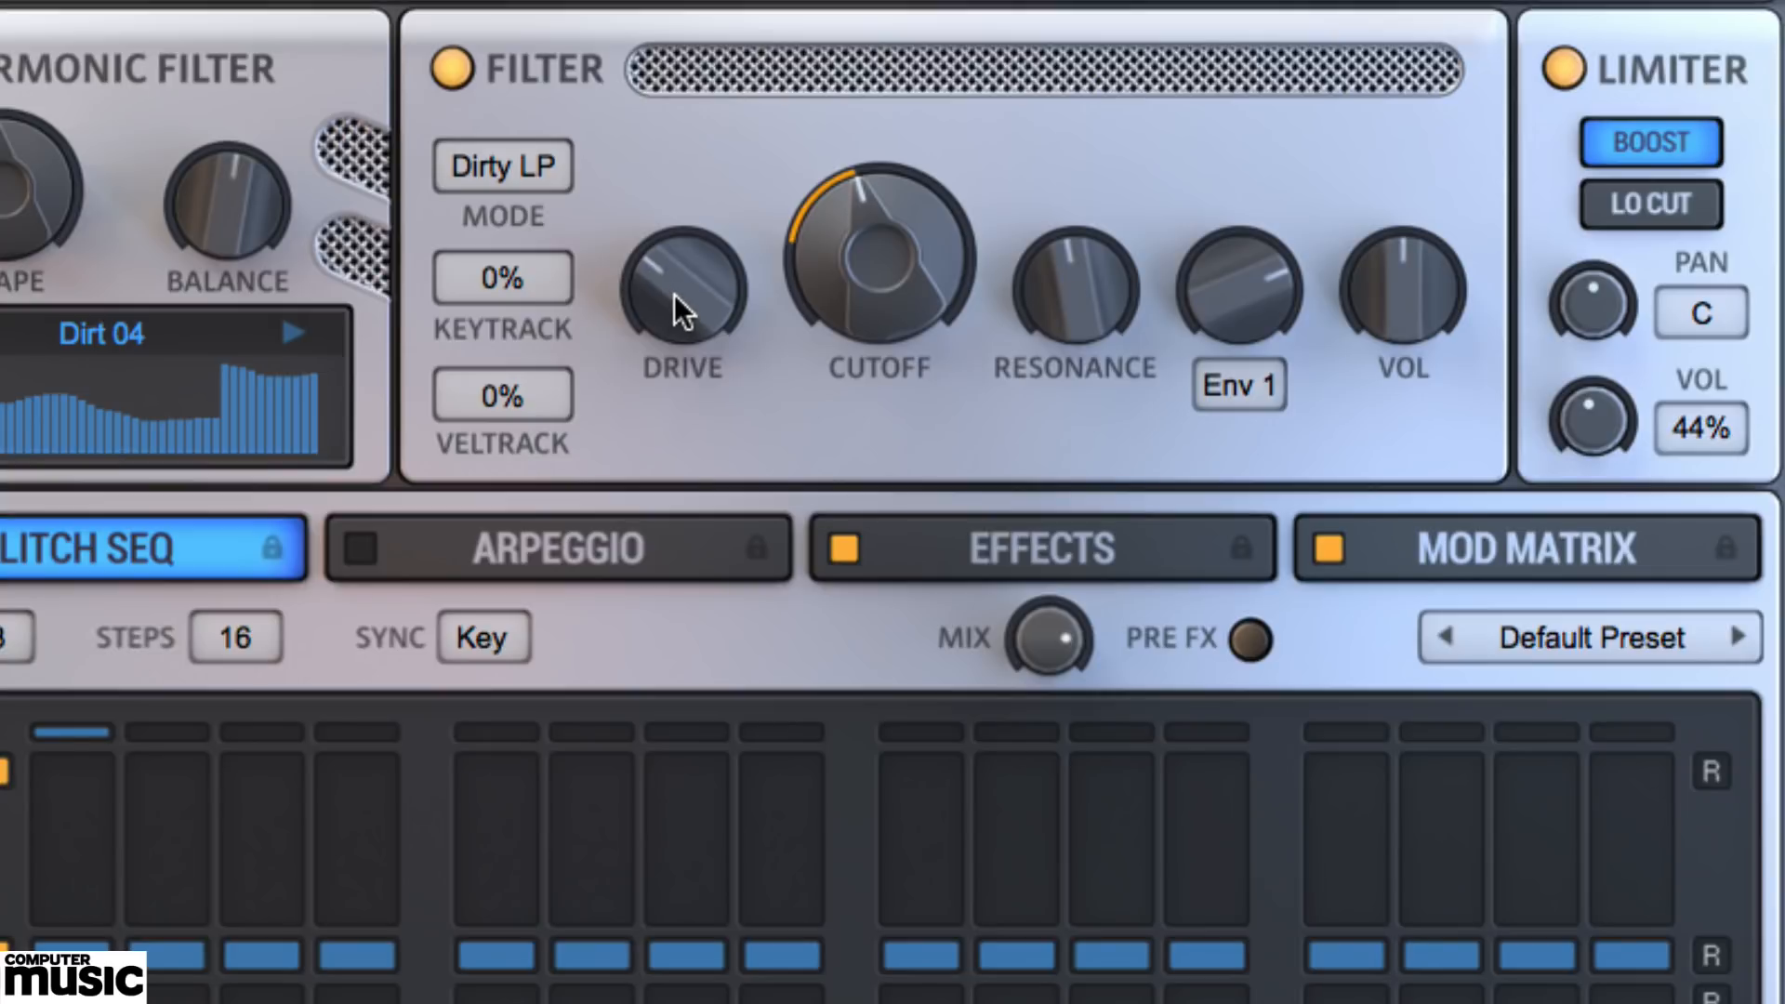
drag(673, 293, 710, 30)
- Set the filter mode to Fat LP12, lower the drive and raise the cutoff, and turn the drive back up
click(506, 154)
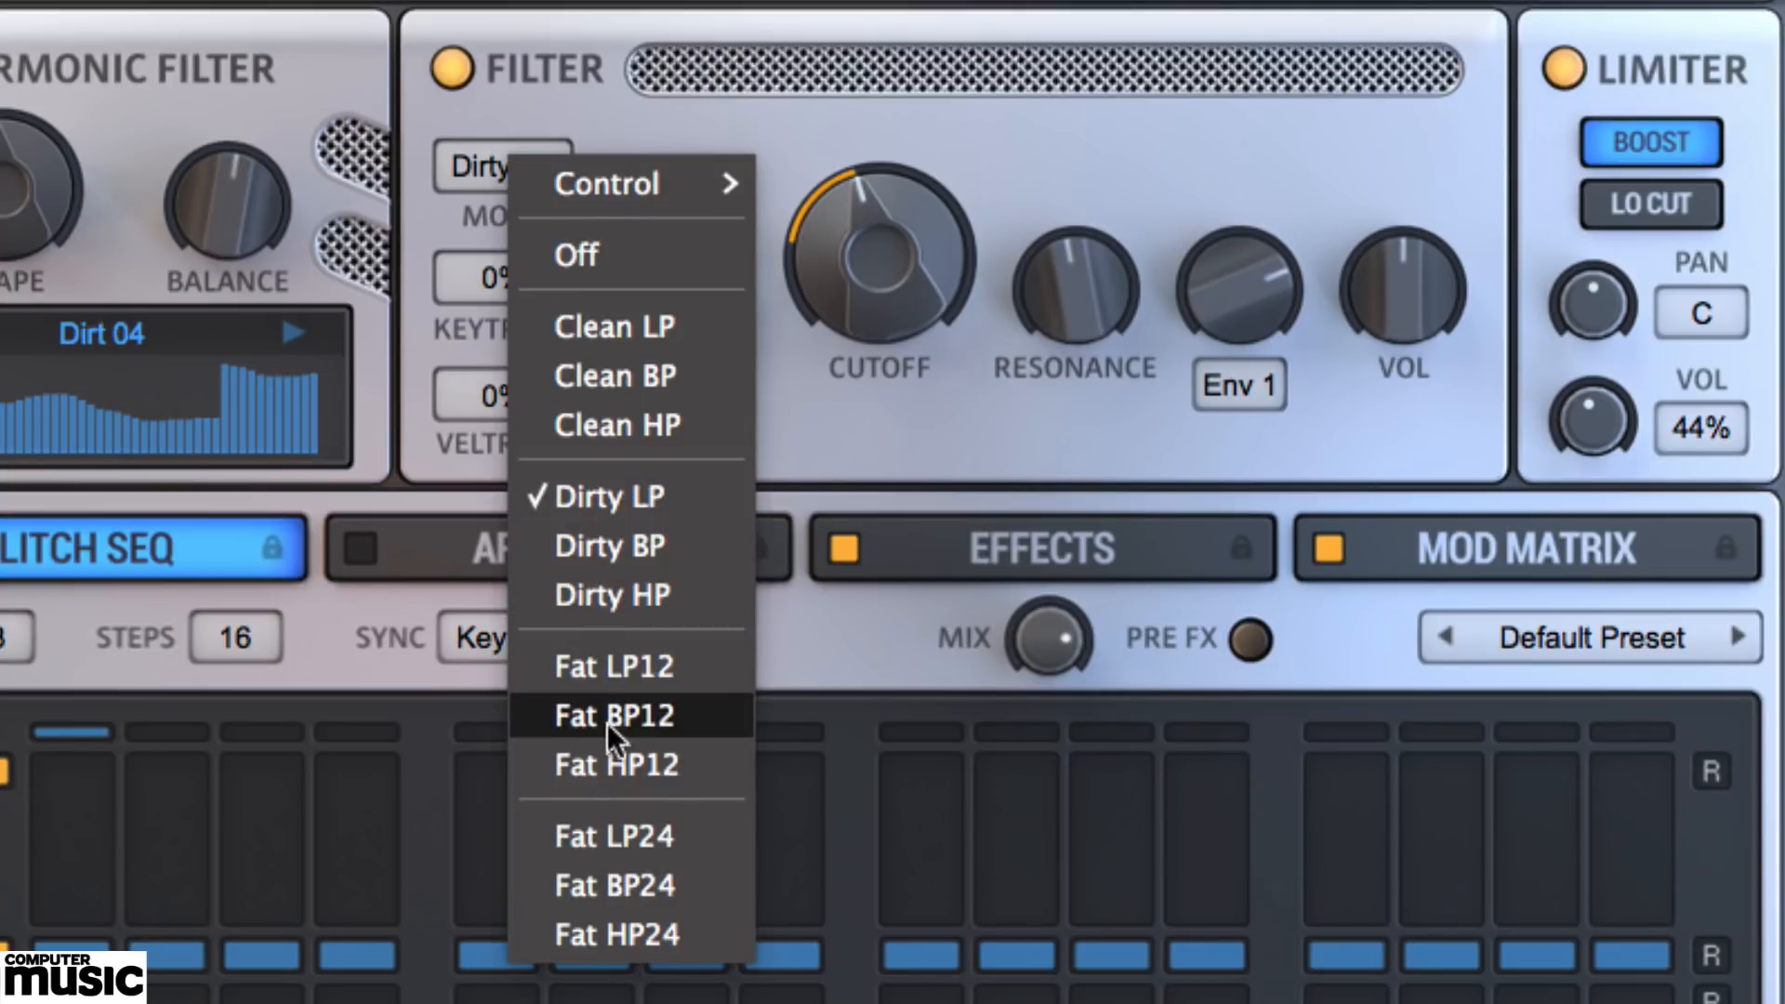
click(654, 680)
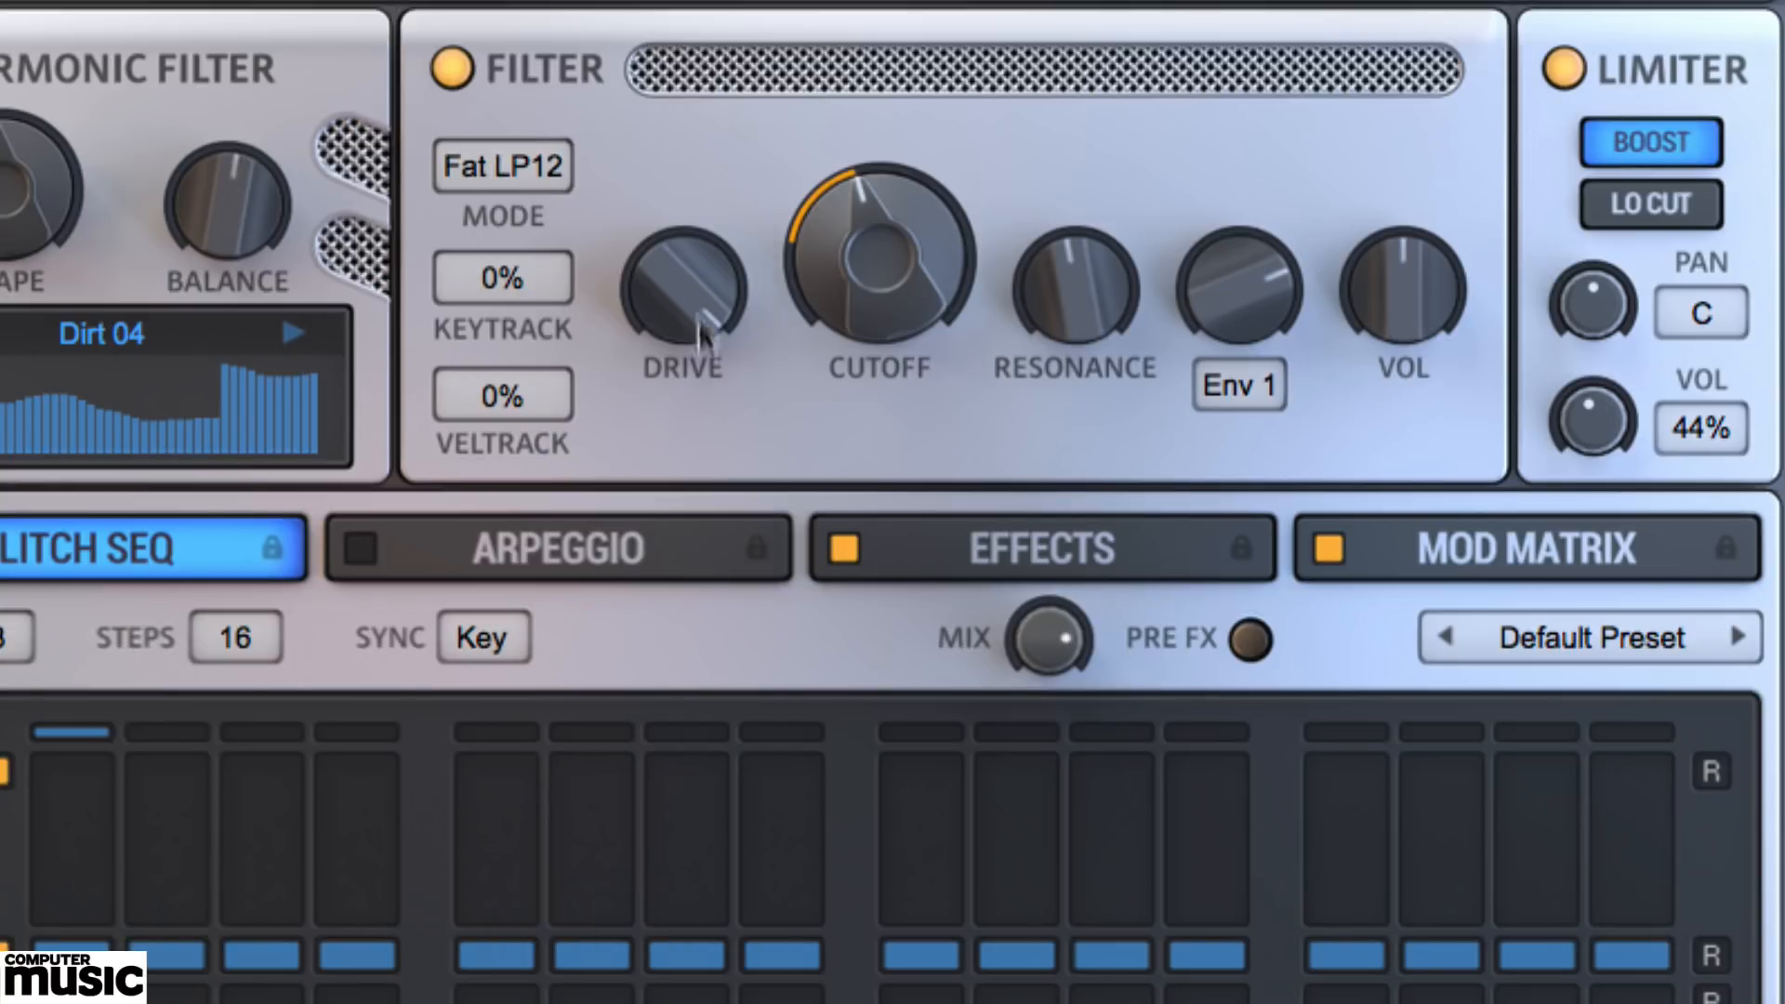
drag(690, 309, 656, 575)
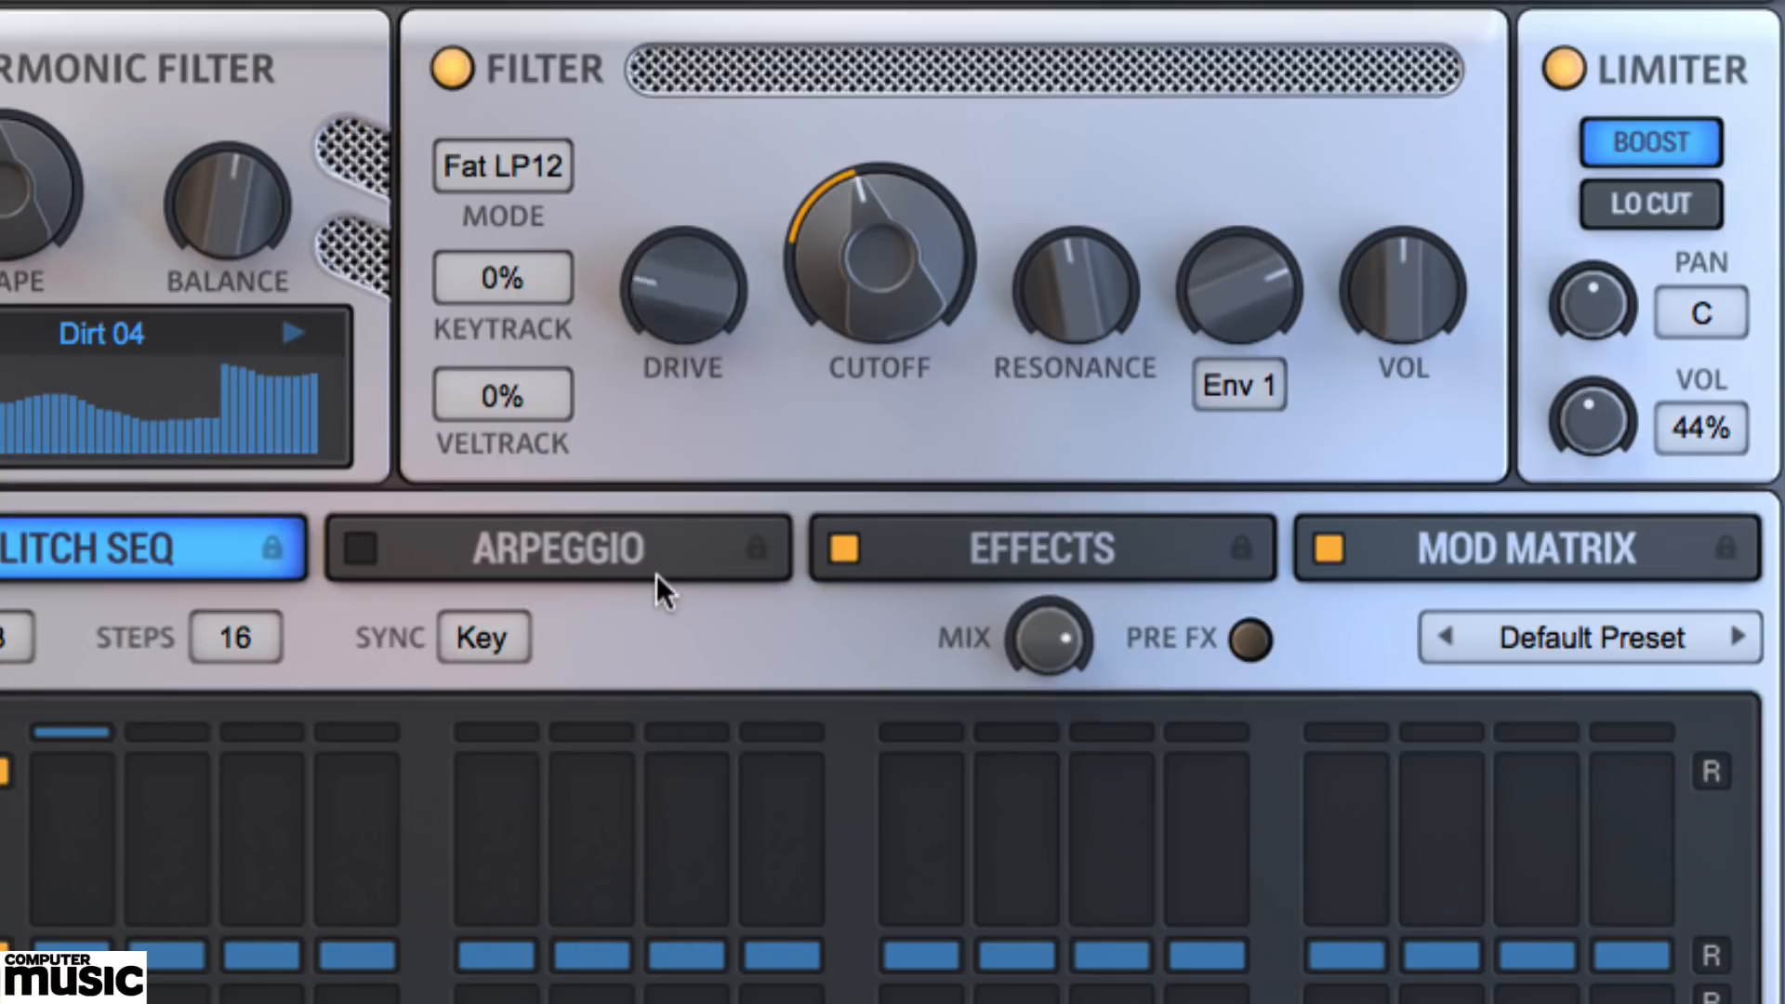
drag(792, 342, 803, 290)
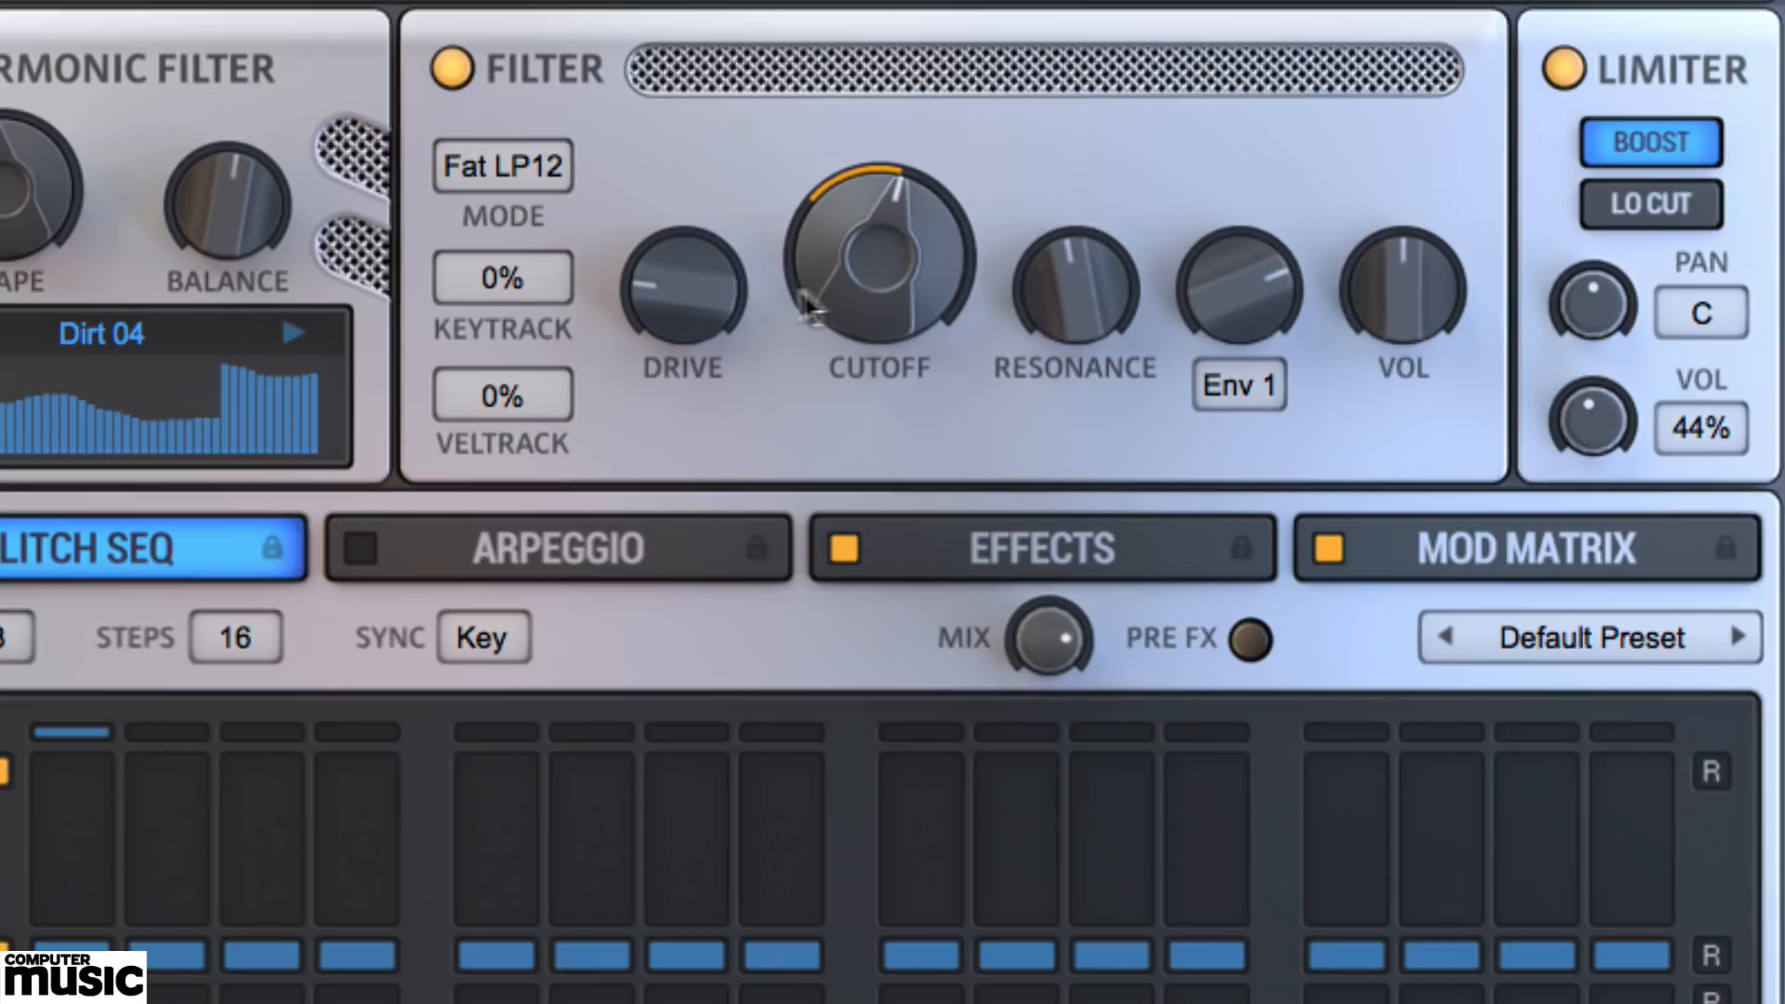
drag(683, 295, 770, 6)
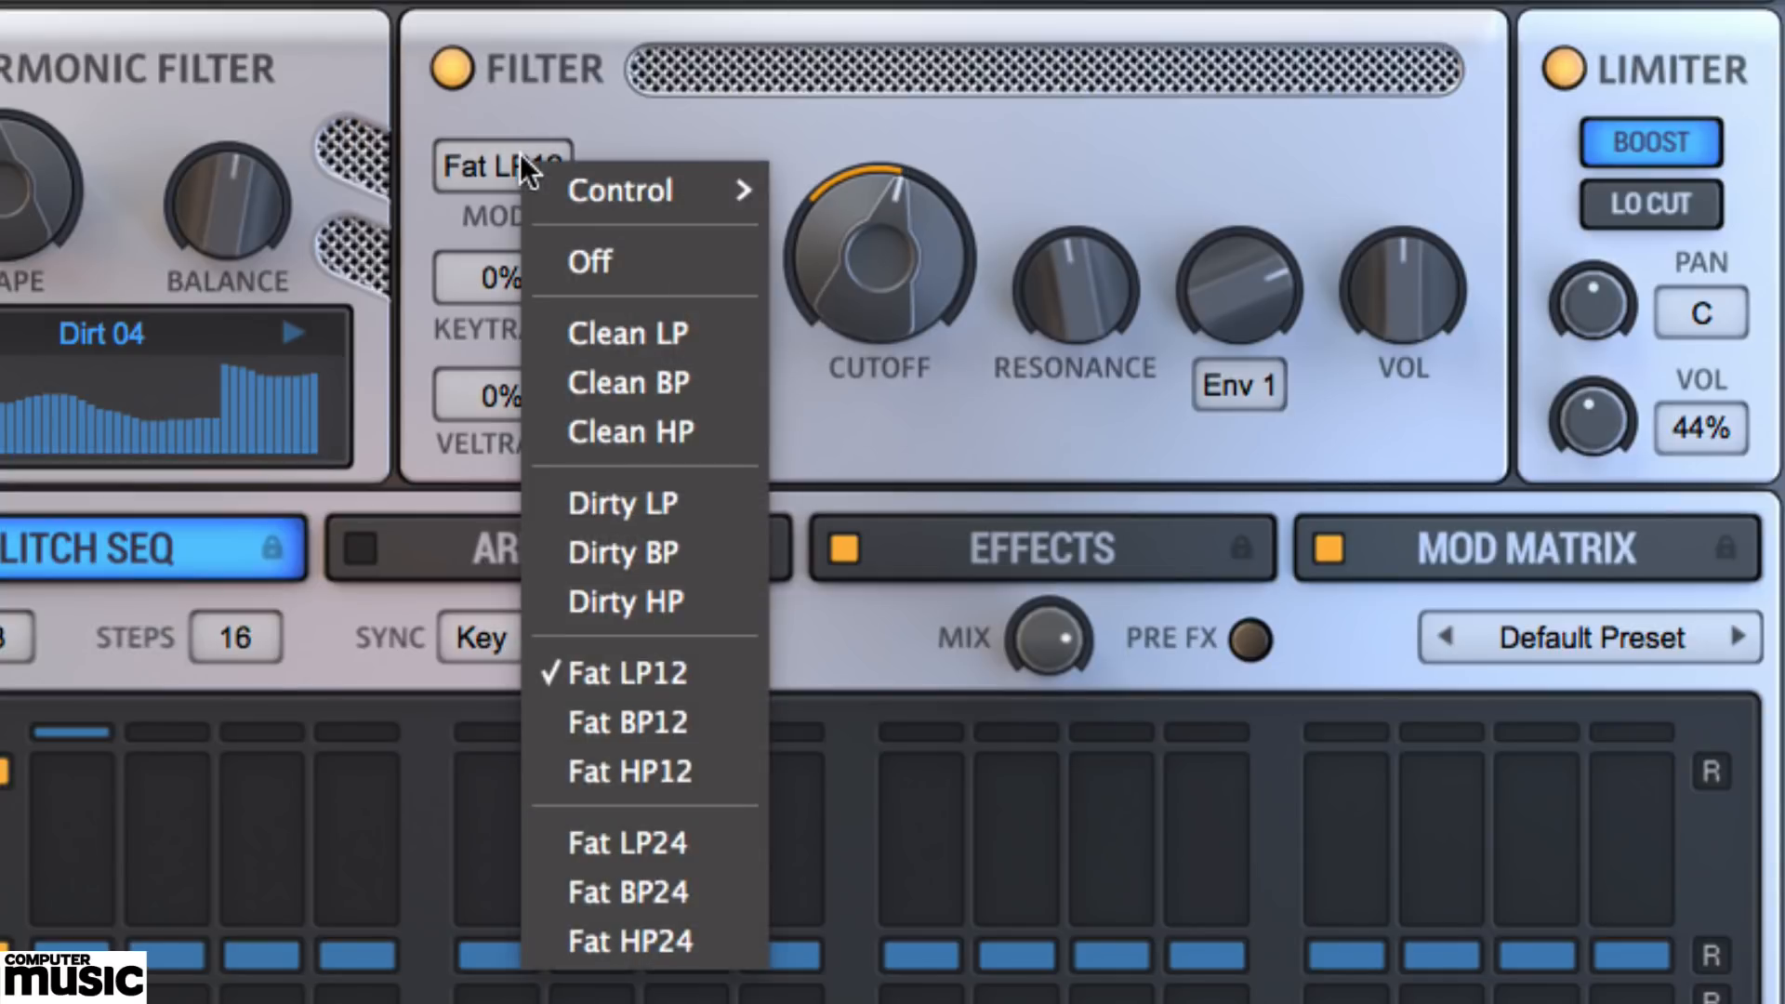
- Set the filter mode to Fat LP24 with high drive and a slightly raised cutoff, and set Keytrack to 45%
click(534, 166)
click(649, 835)
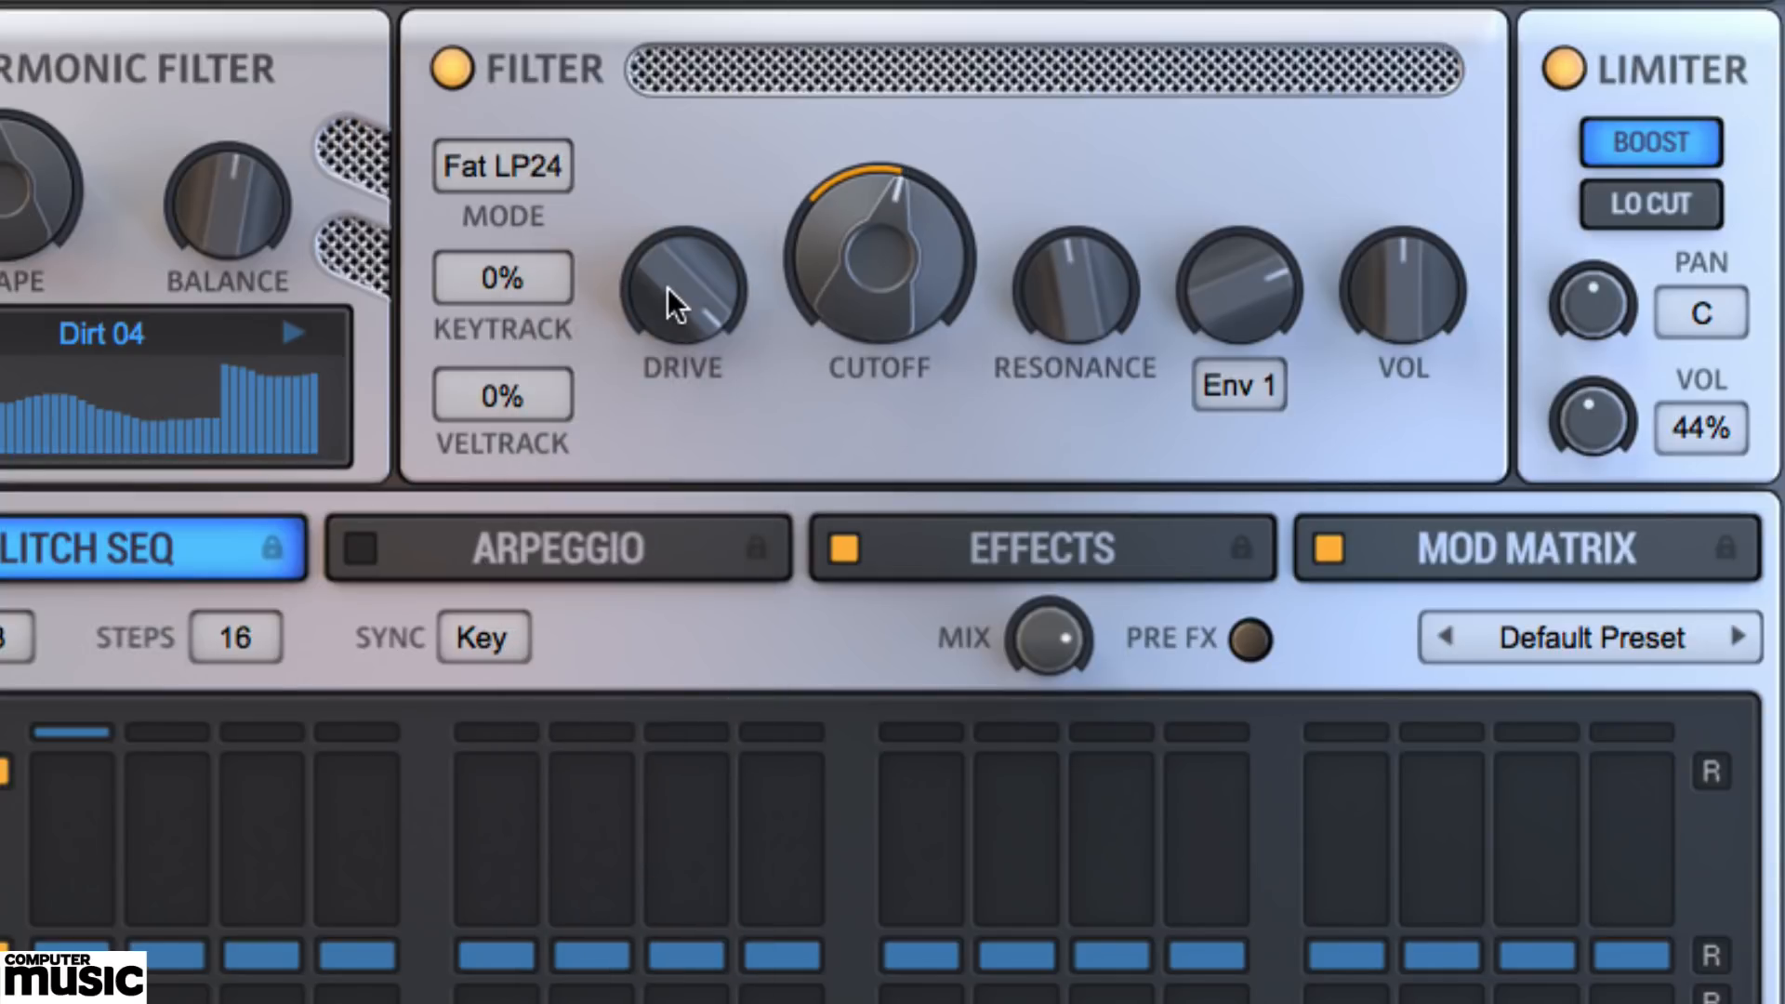
drag(670, 299, 702, 204)
drag(908, 298, 908, 279)
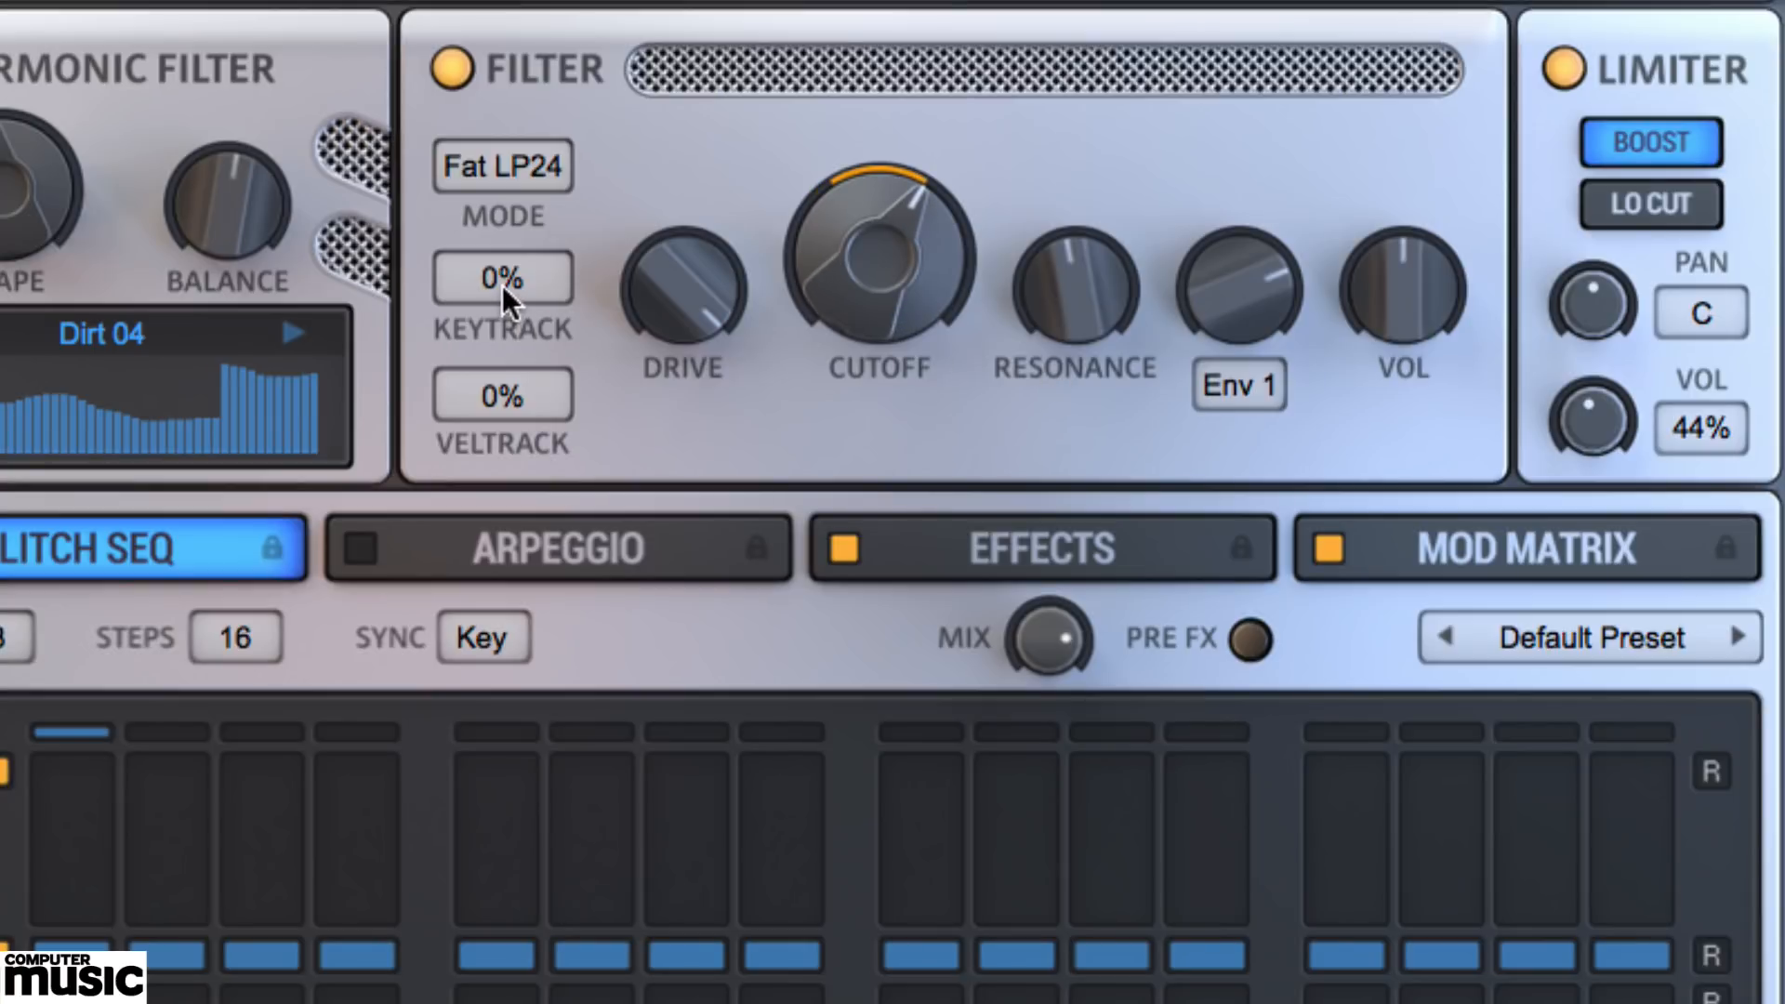
drag(502, 287, 504, 151)
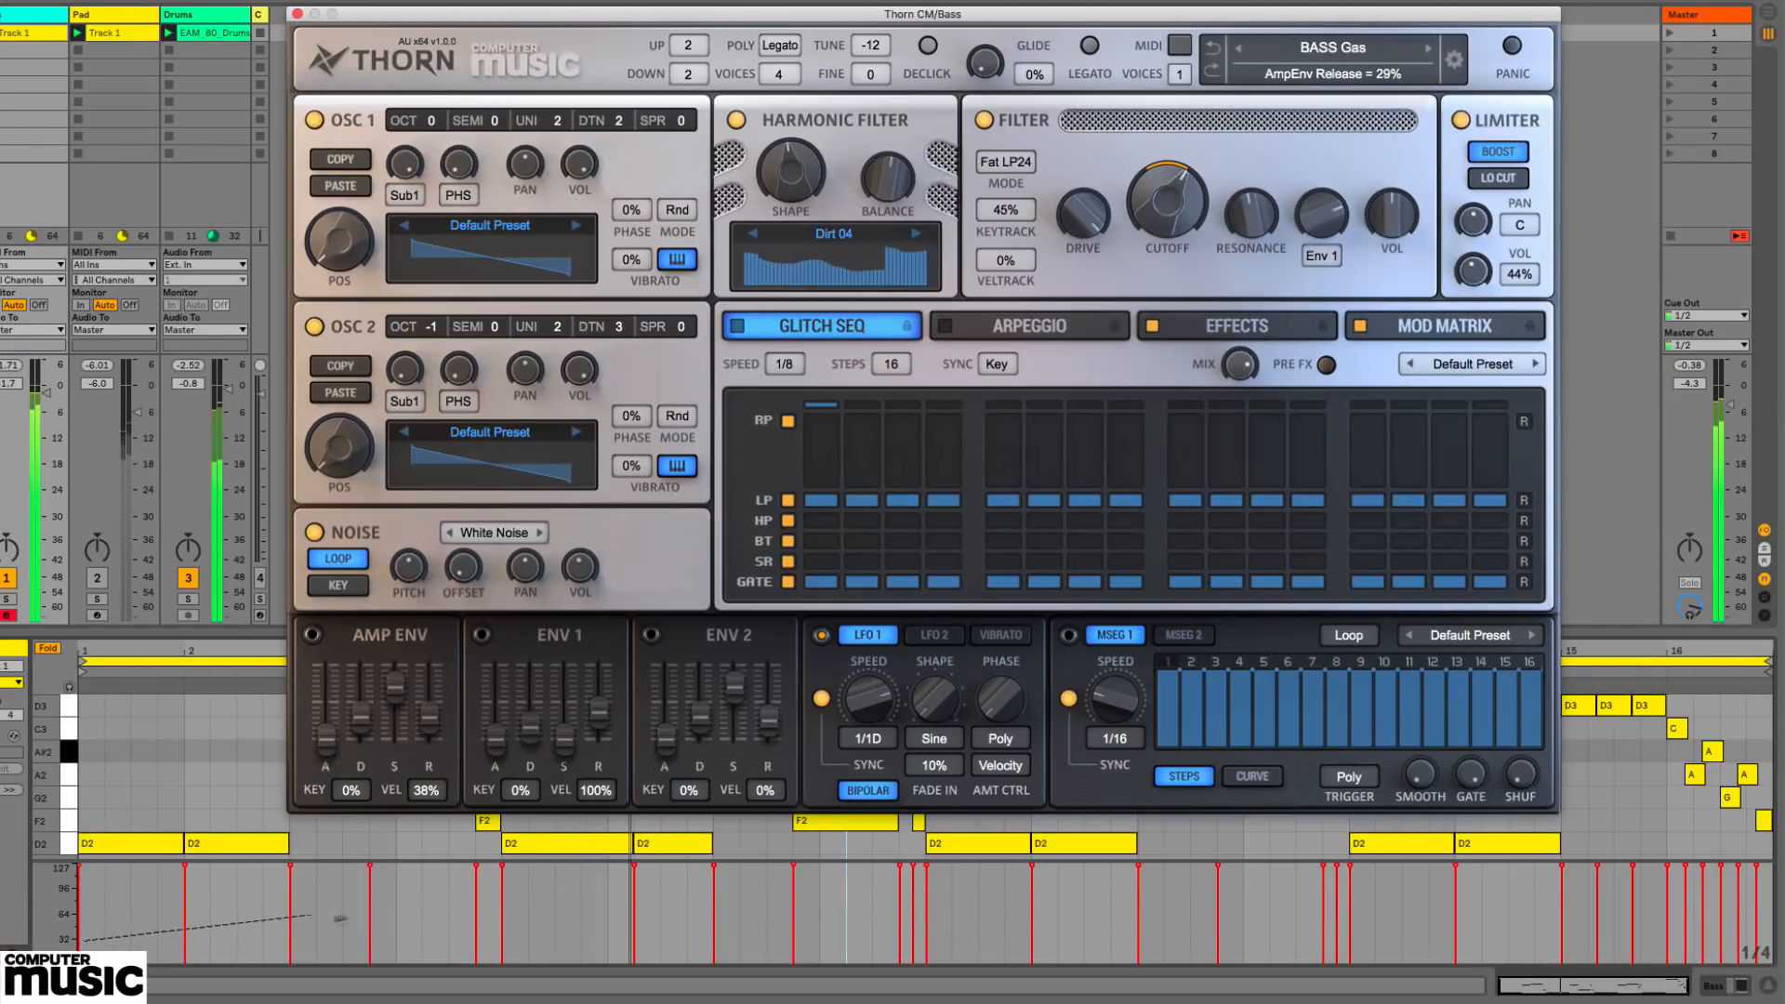
- Draw a rising velocity ramp across the clip's notes, lower the first note's velocity, and set the filter's Veltrack to 84%
drag(83, 945, 1714, 860)
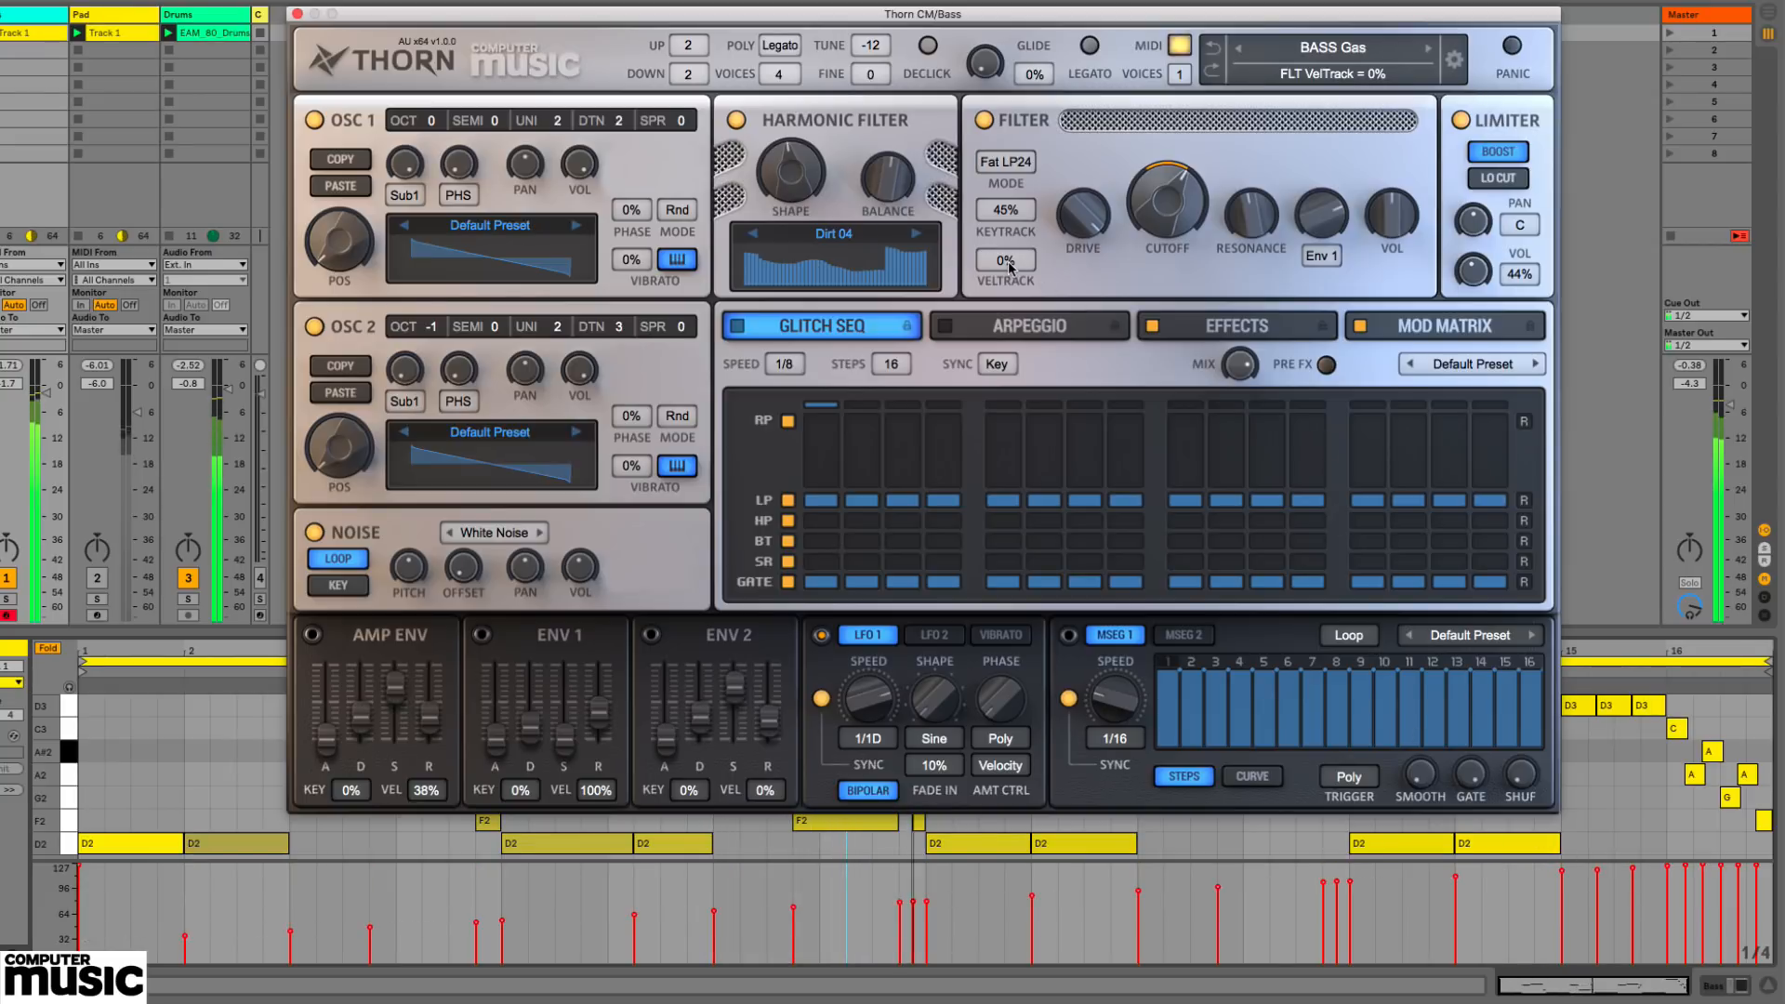
drag(996, 258, 1011, 226)
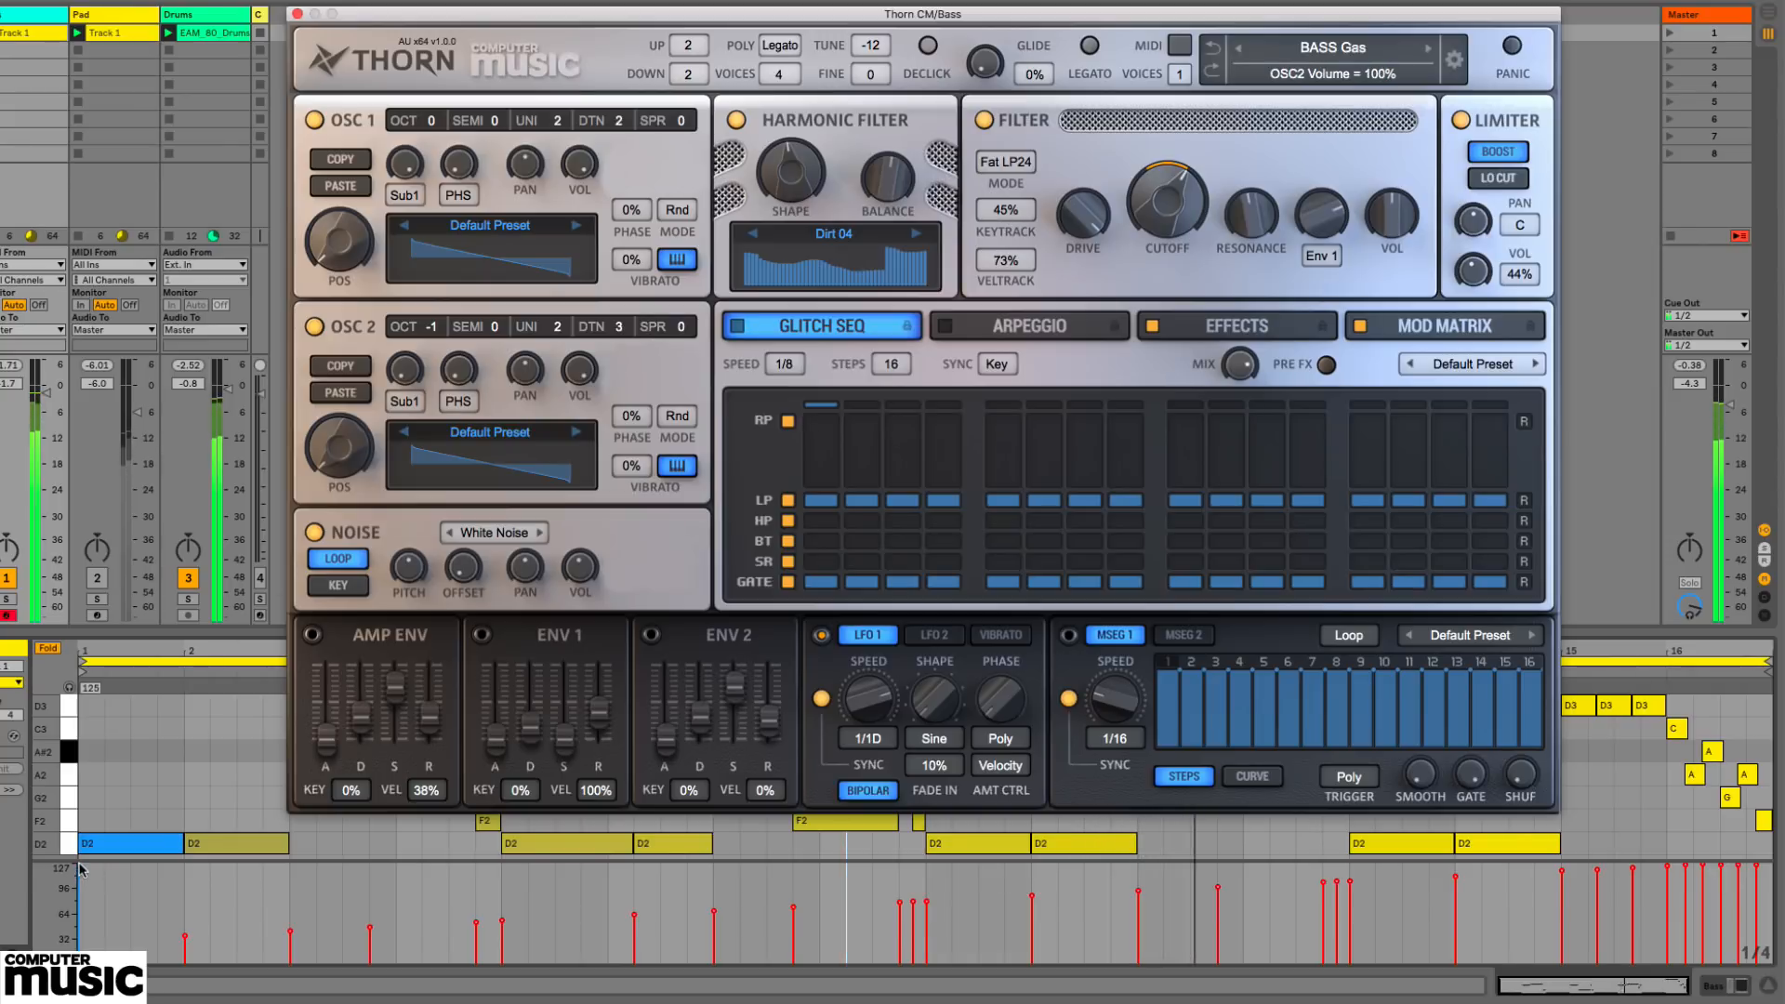
drag(80, 865, 80, 944)
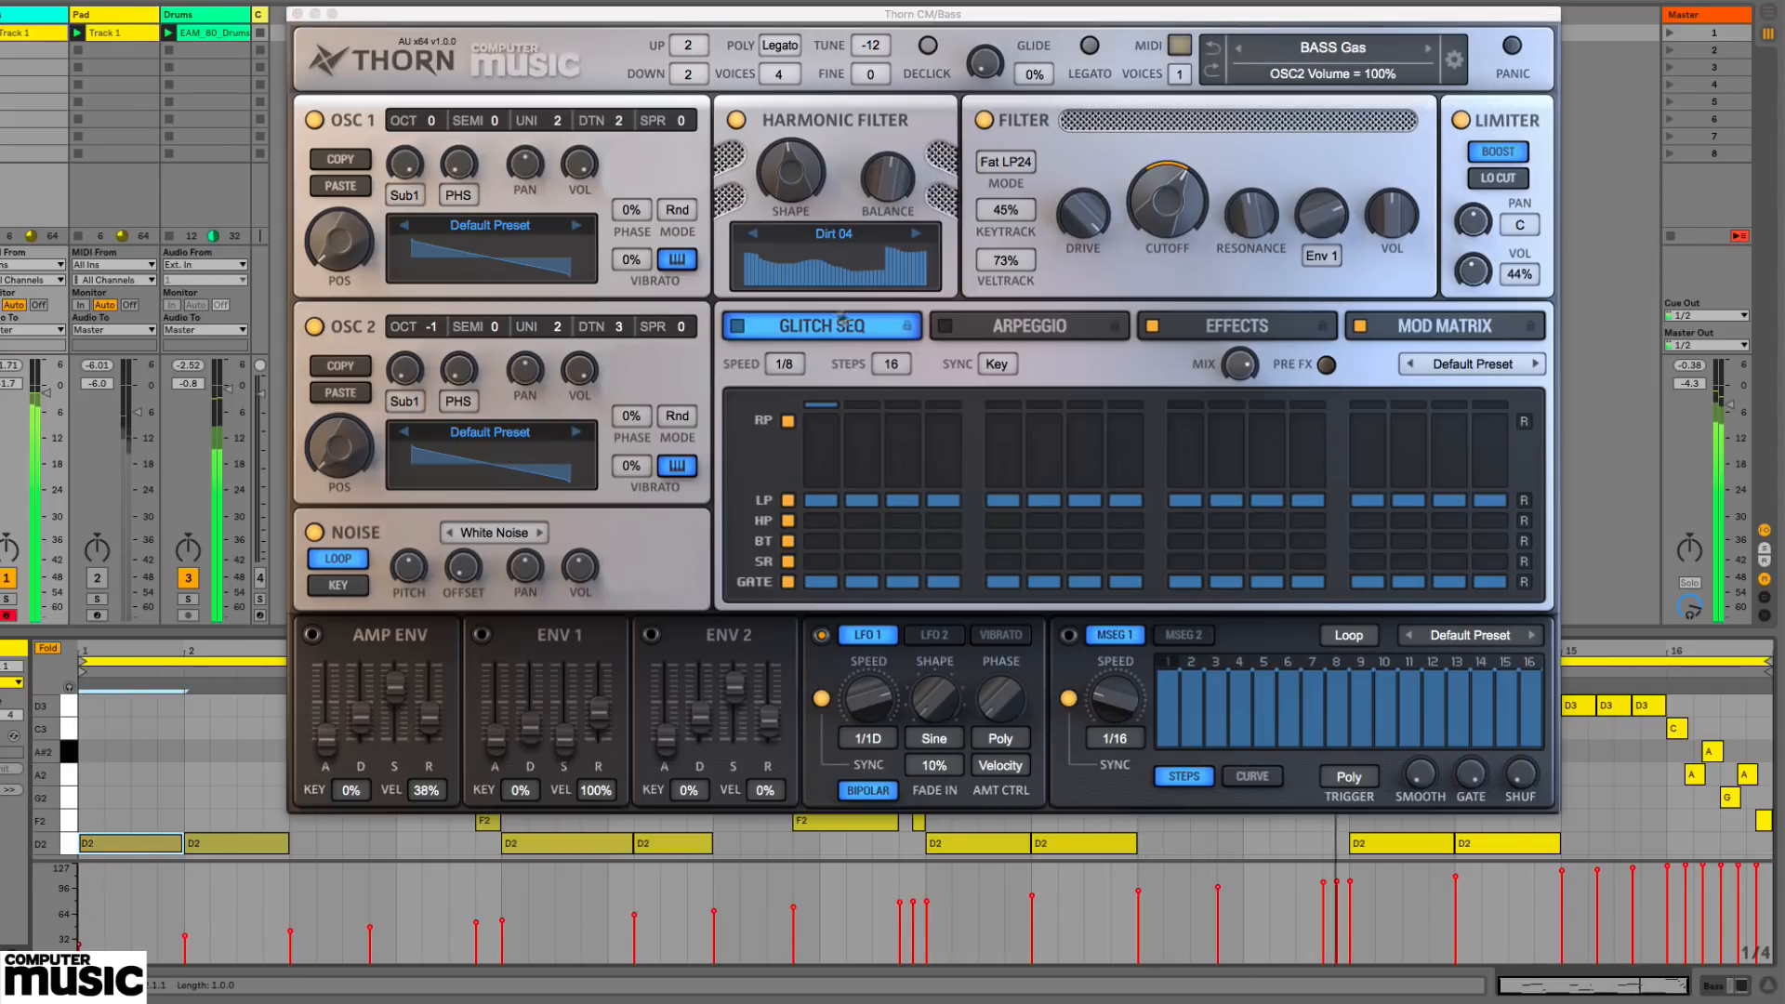
drag(1008, 262, 1009, 258)
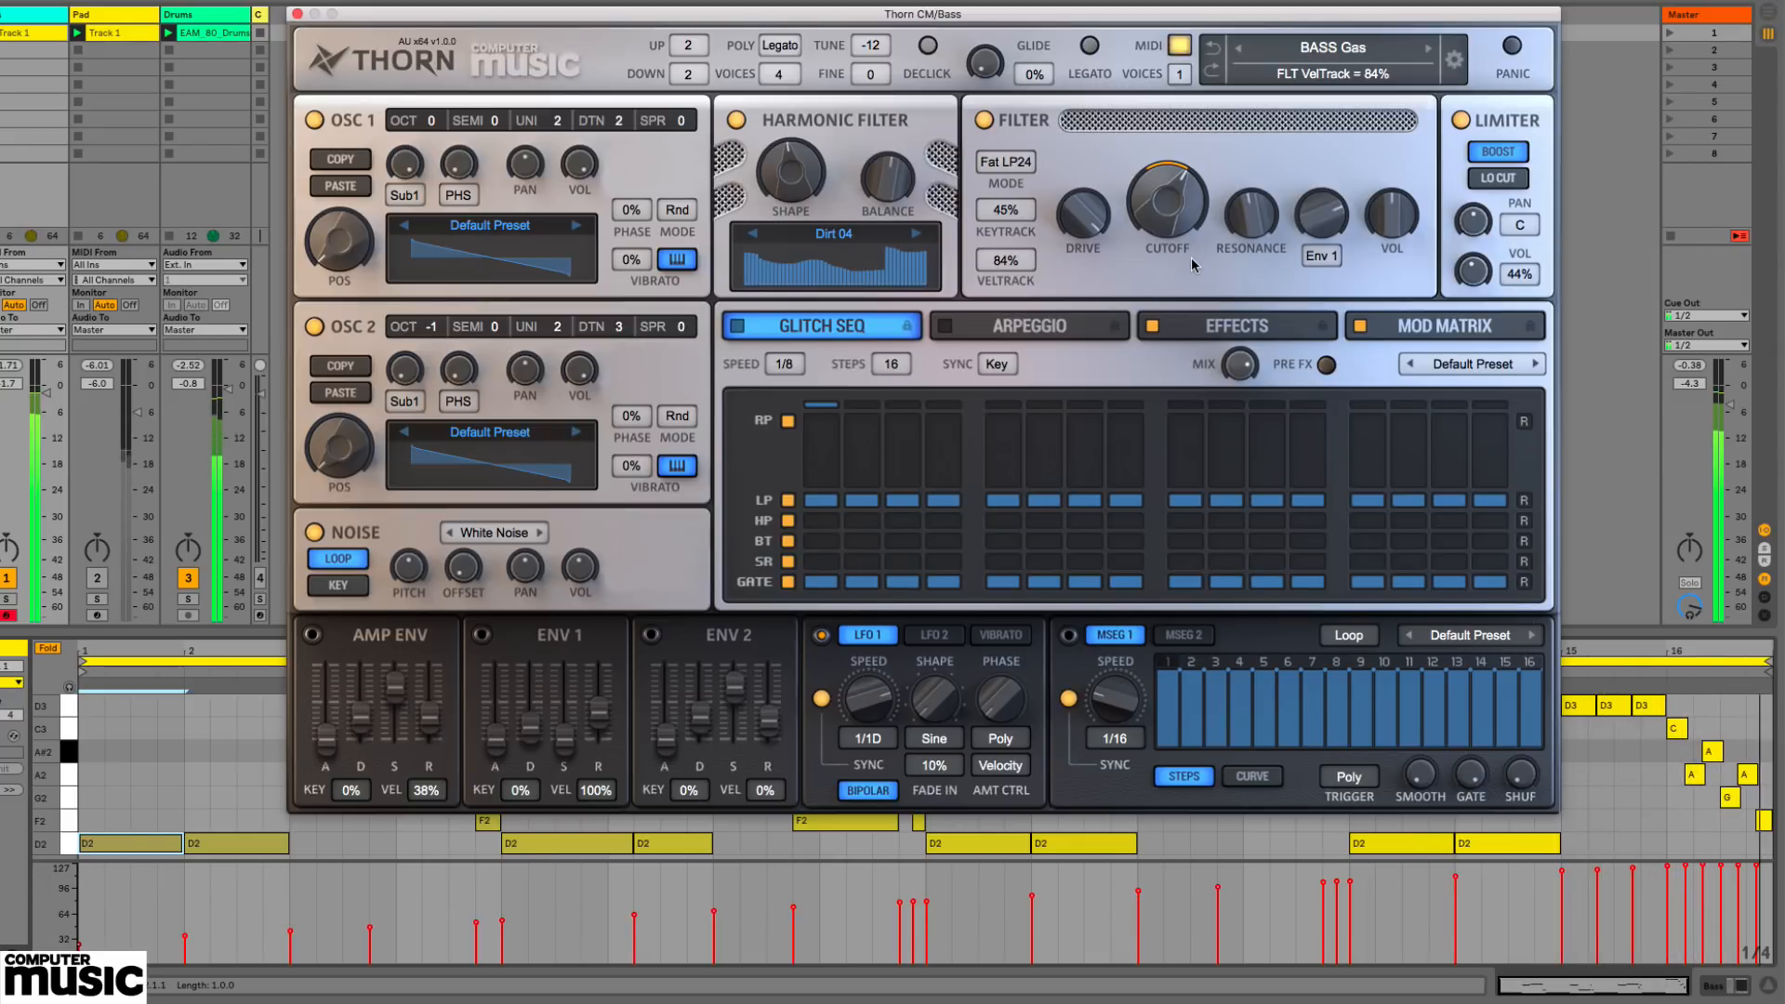
- Lower the main filter's cutoff from 1.59 kHz
mouse_move(1171, 212)
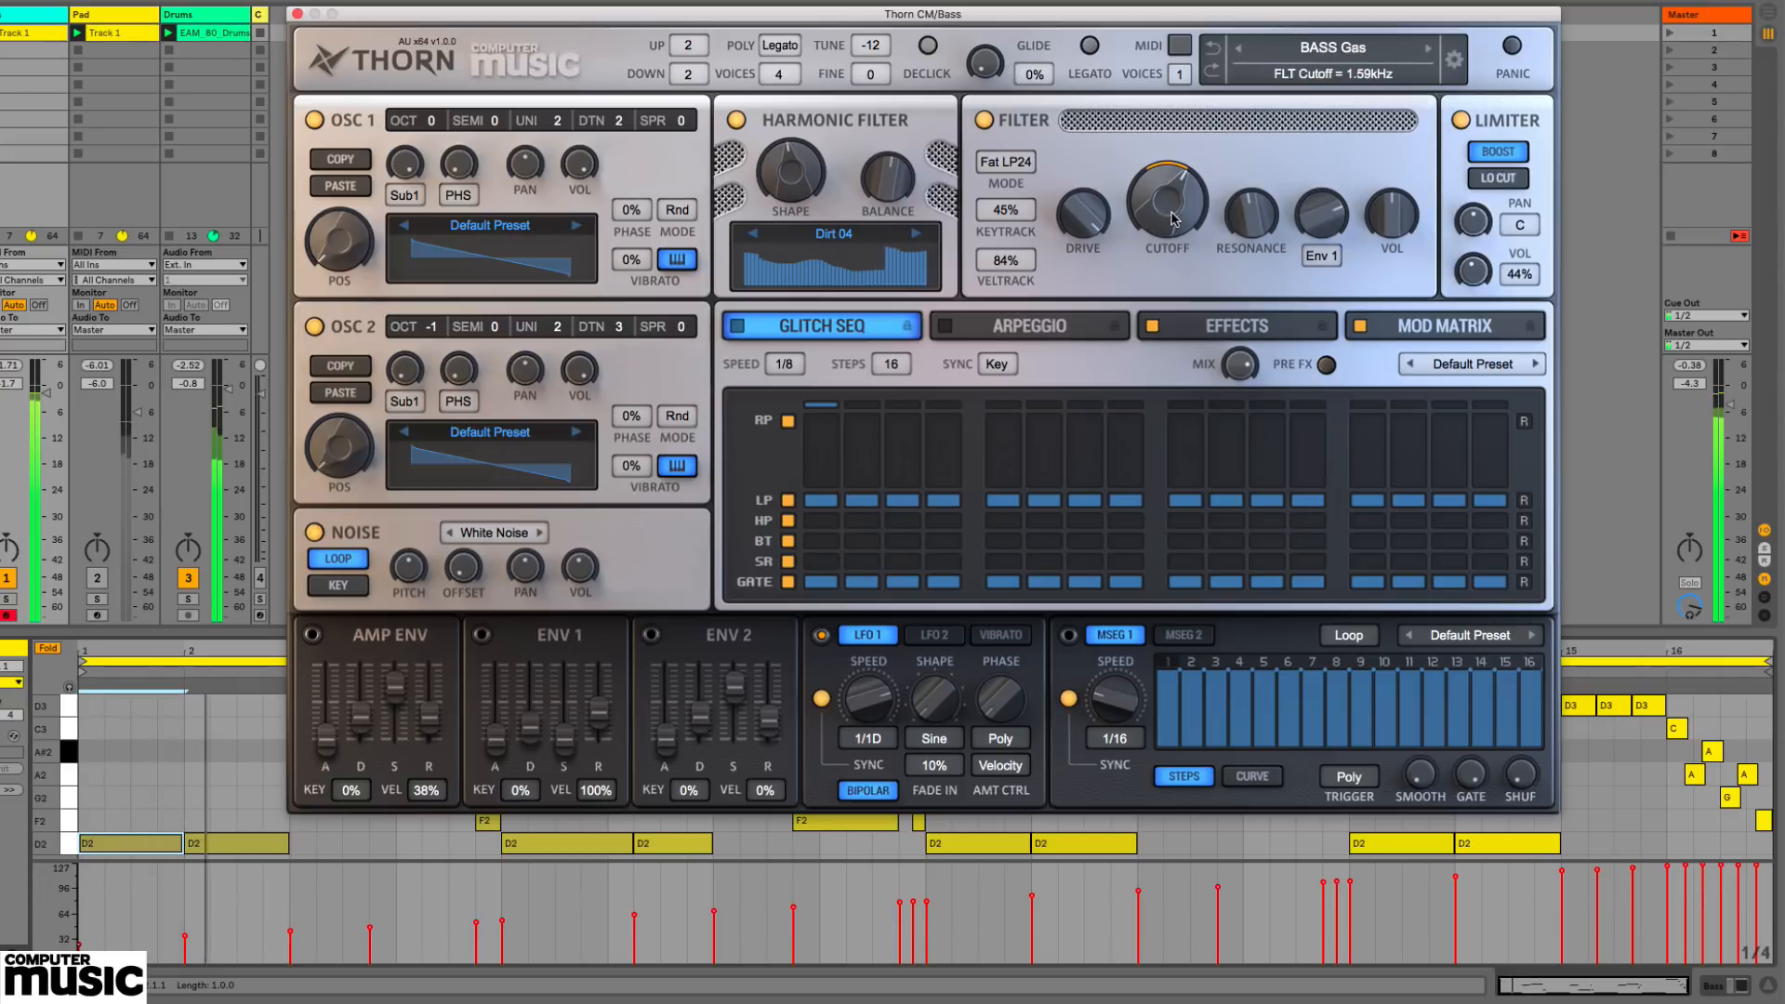
drag(1171, 219, 1166, 249)
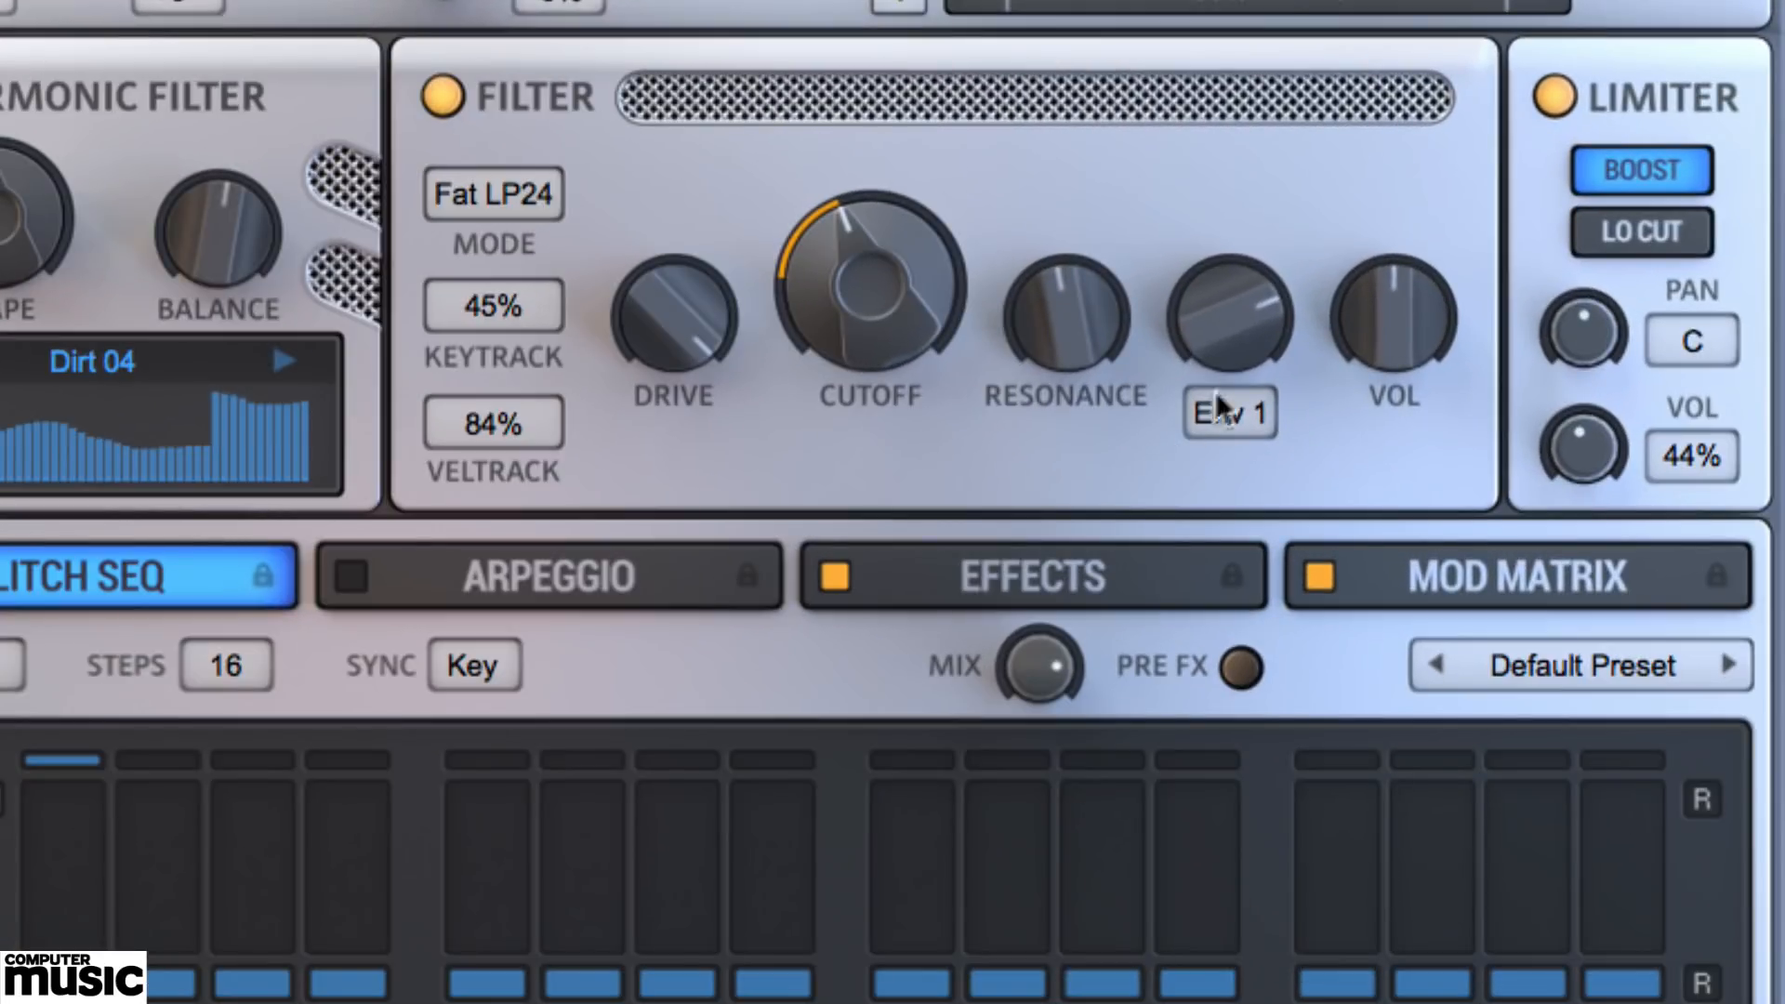
- Try another filter modulation source, return it to Env 1, and sweep the modulation amount down and back up
click(1223, 426)
click(1289, 584)
click(1225, 409)
click(1263, 502)
drag(1218, 320, 1185, 452)
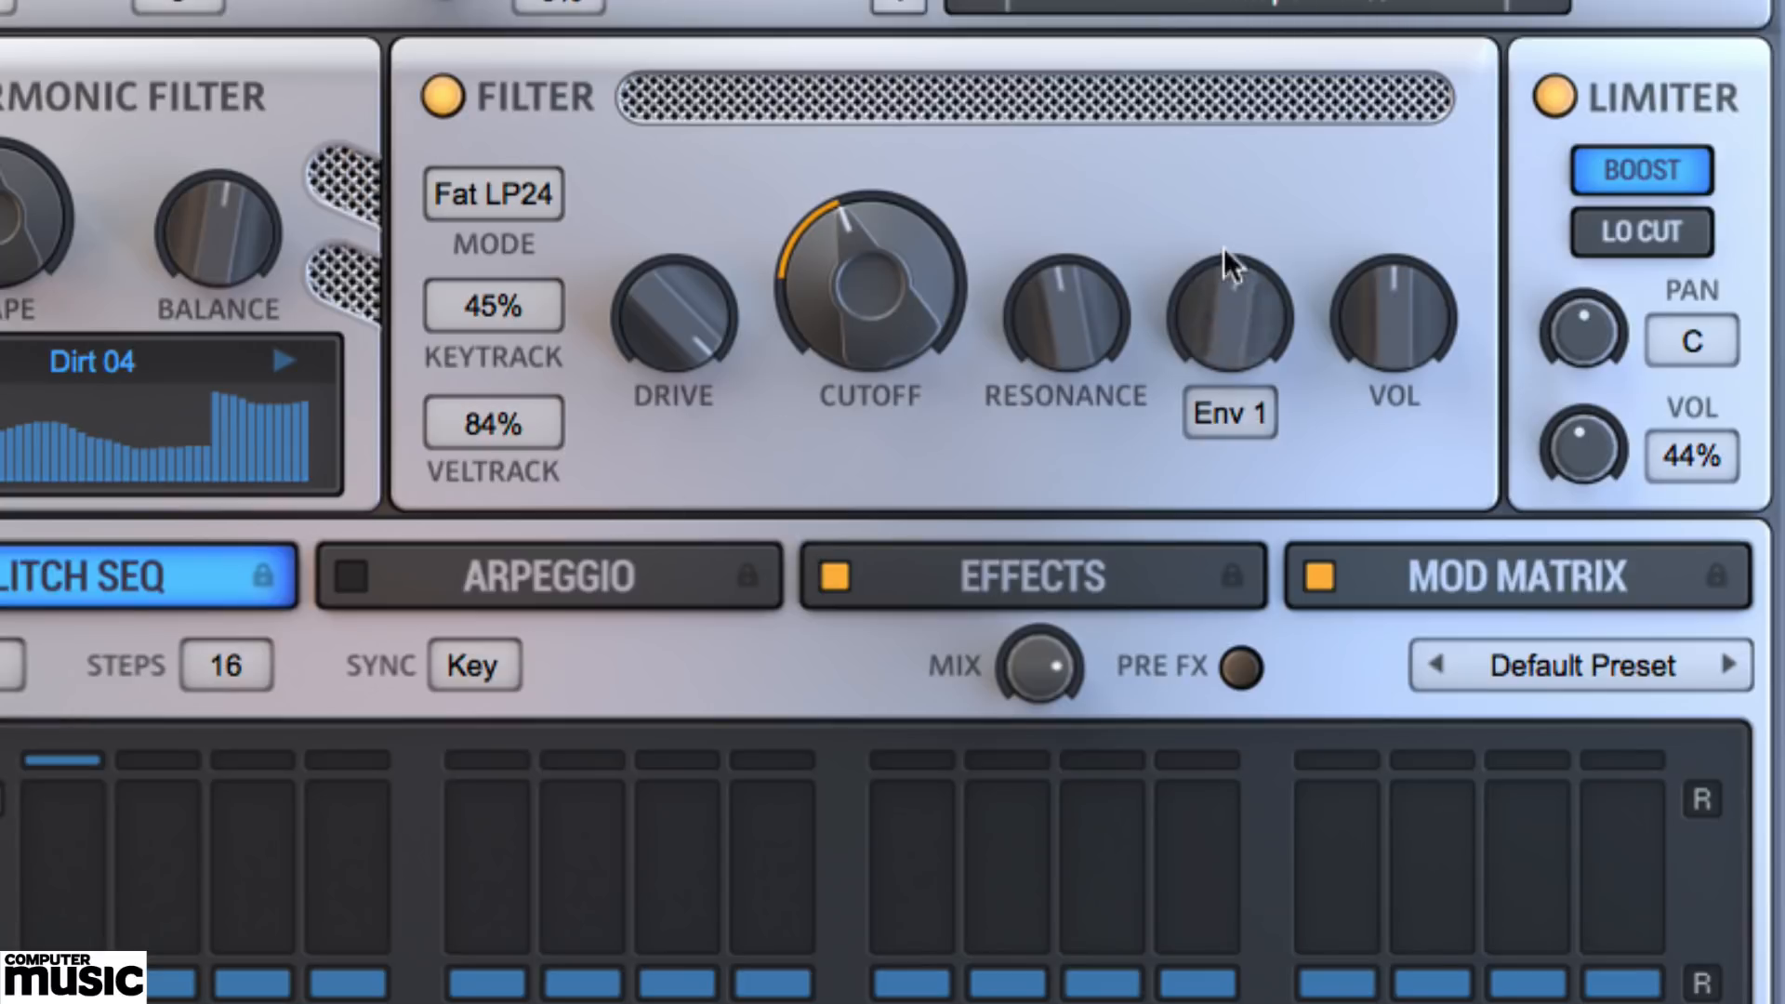
drag(1223, 249, 1223, 190)
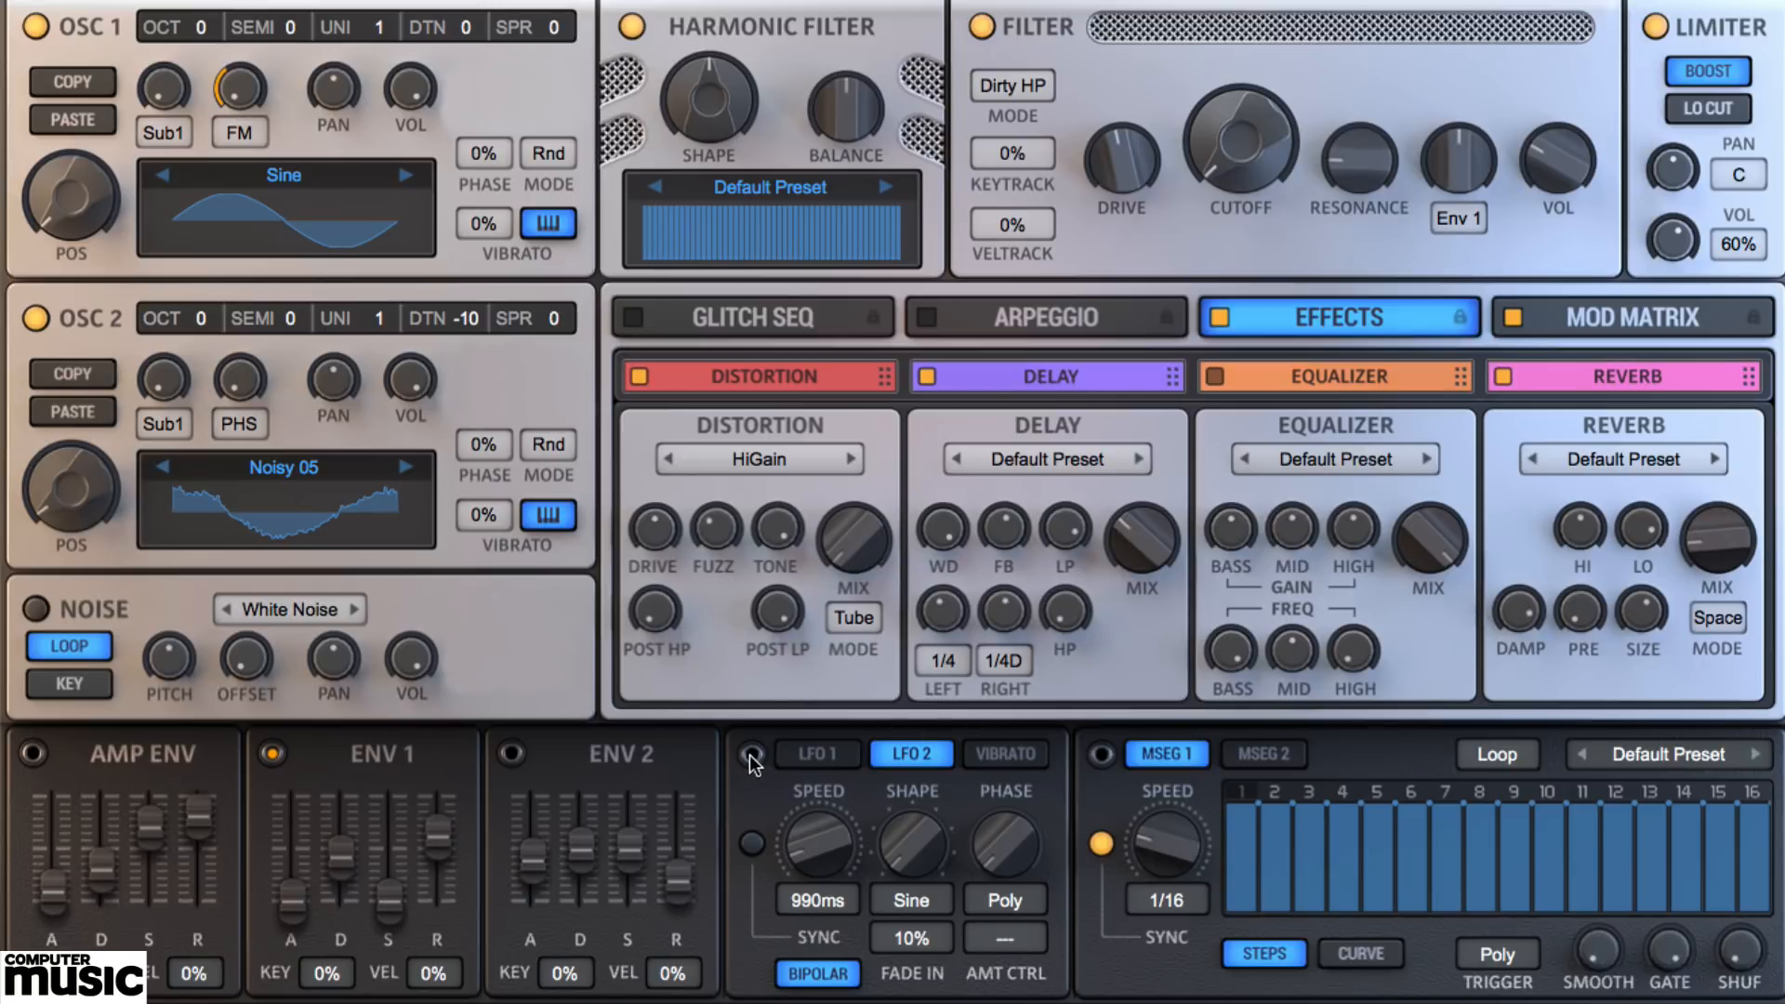
- Assign LFO 2 to the main filter's resonance at 20% depth and Env 2 to its cutoff at 88% depth
drag(749, 755, 1352, 177)
right_click(1246, 141)
mouse_move(1286, 158)
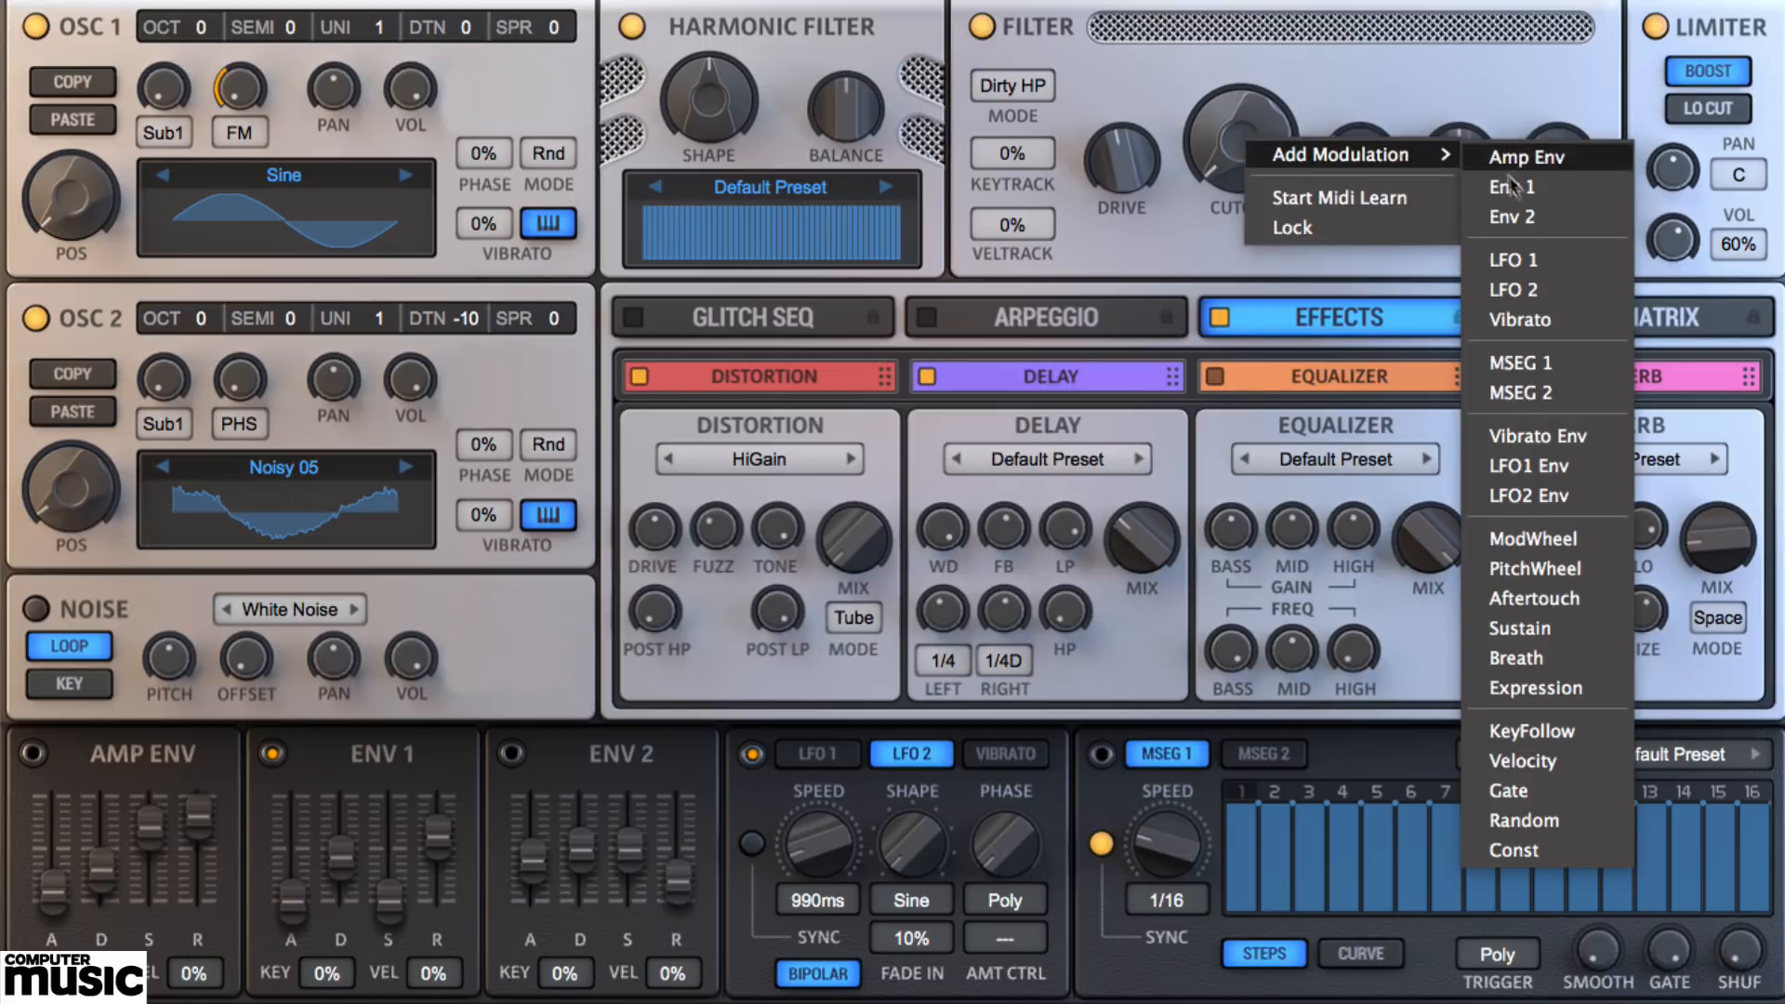
click(1517, 221)
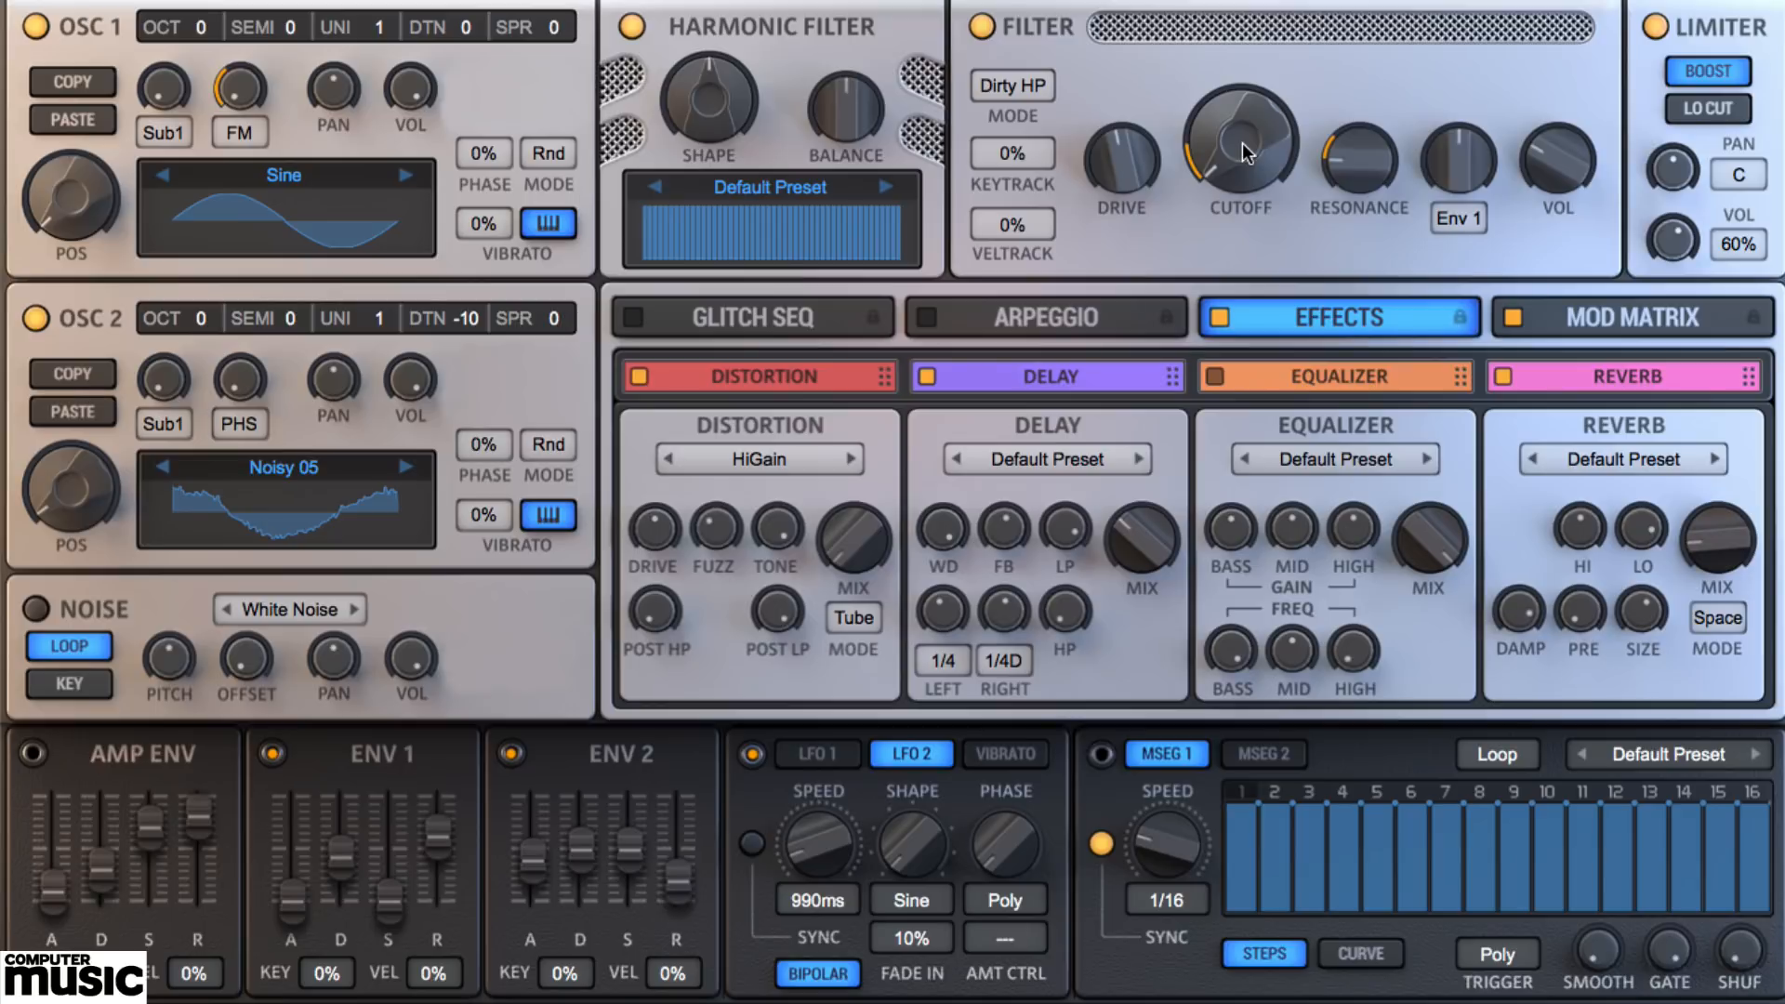
drag(1242, 143, 1261, 46)
drag(1367, 171, 1385, 126)
- Route LFO 1 to Distortion Mix in the fifth slot of the mod matrix
click(1626, 327)
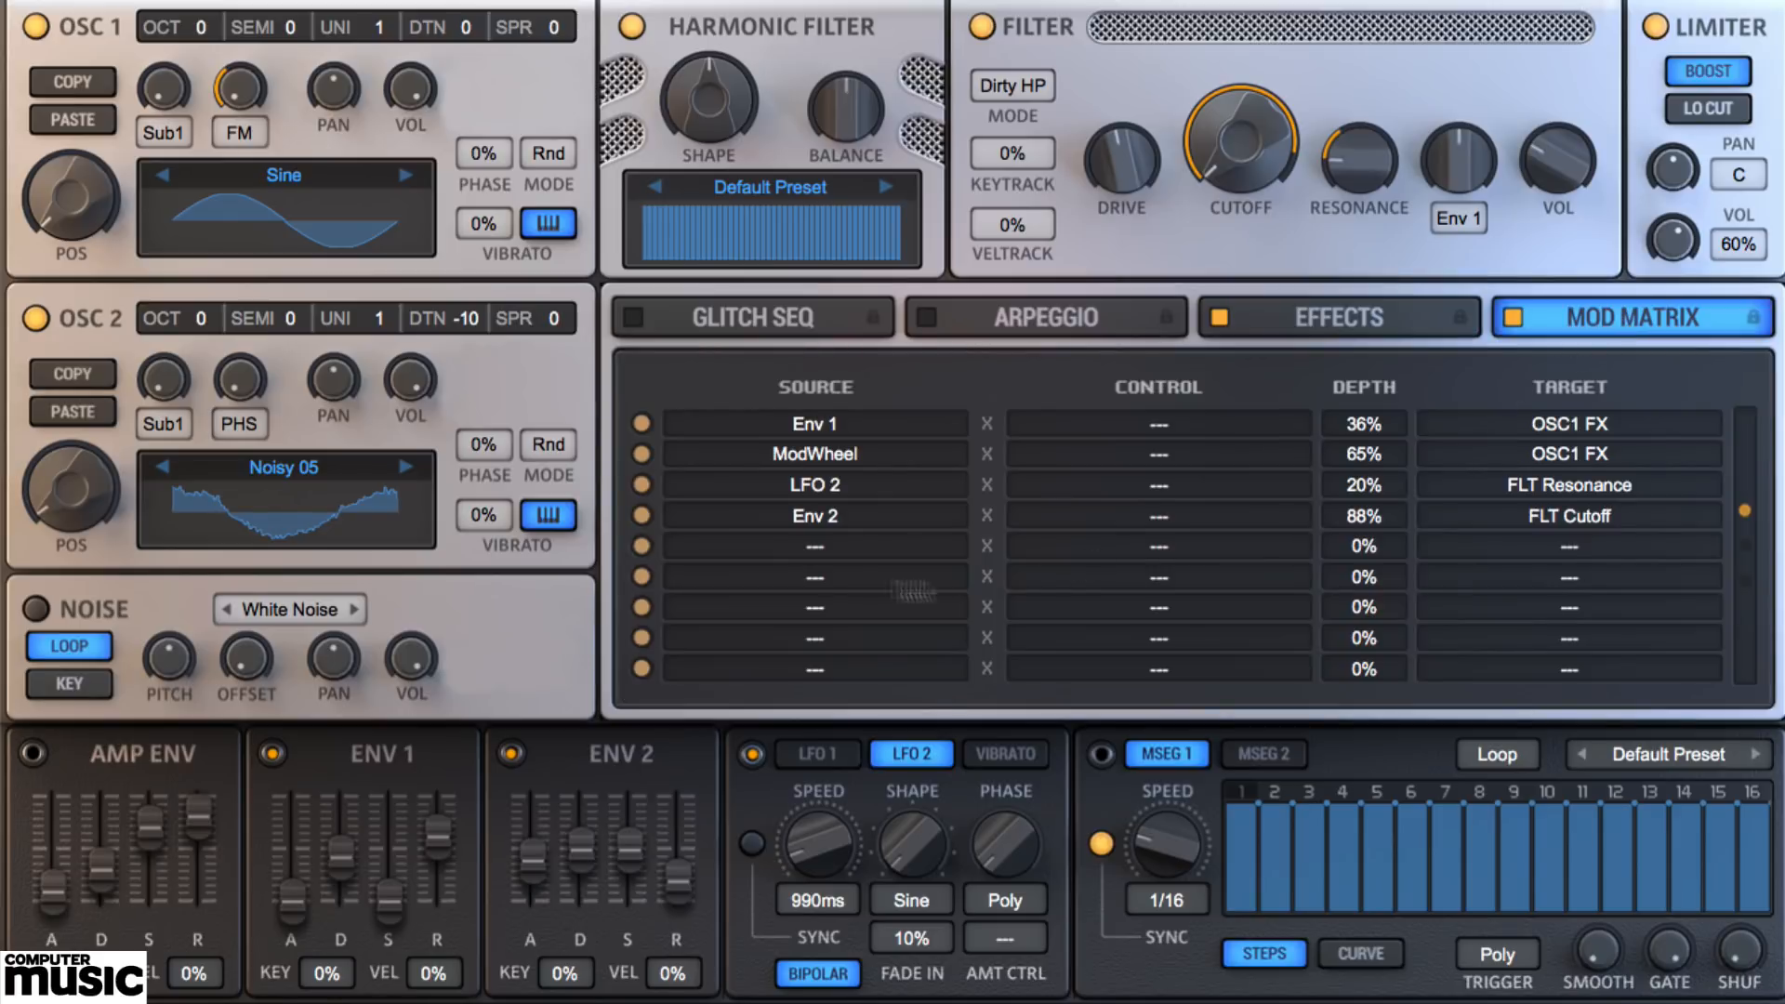
click(807, 538)
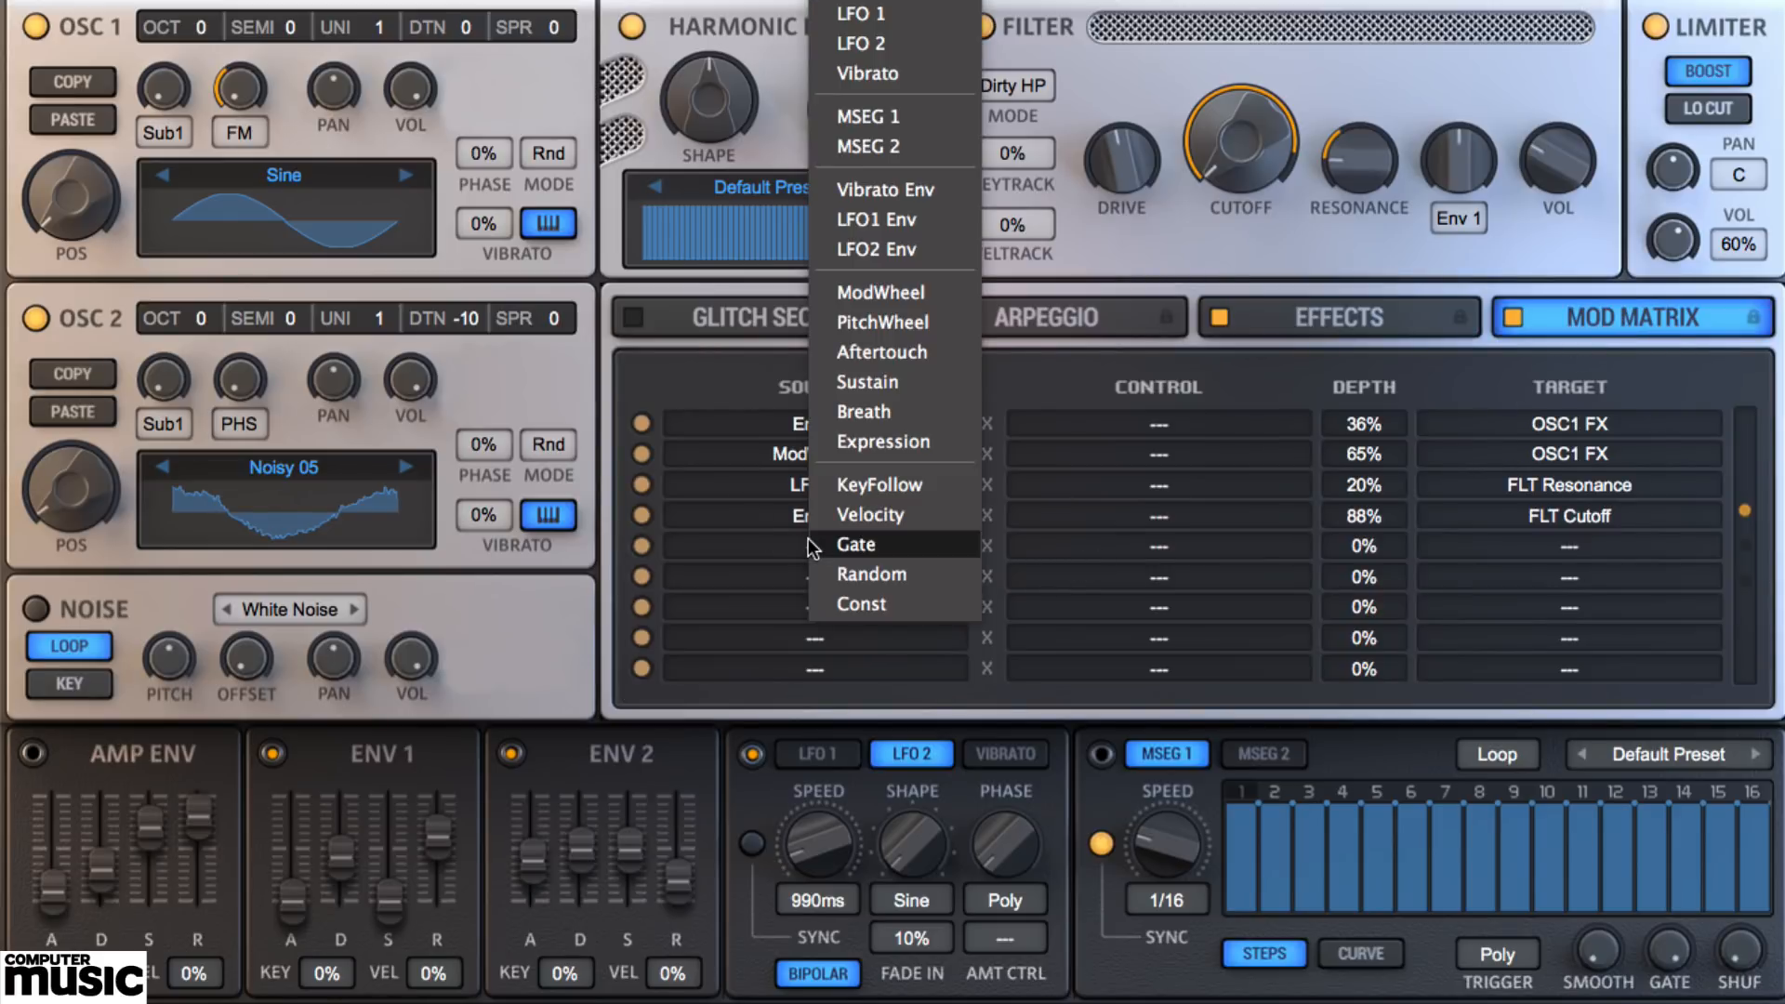
click(891, 13)
click(1580, 546)
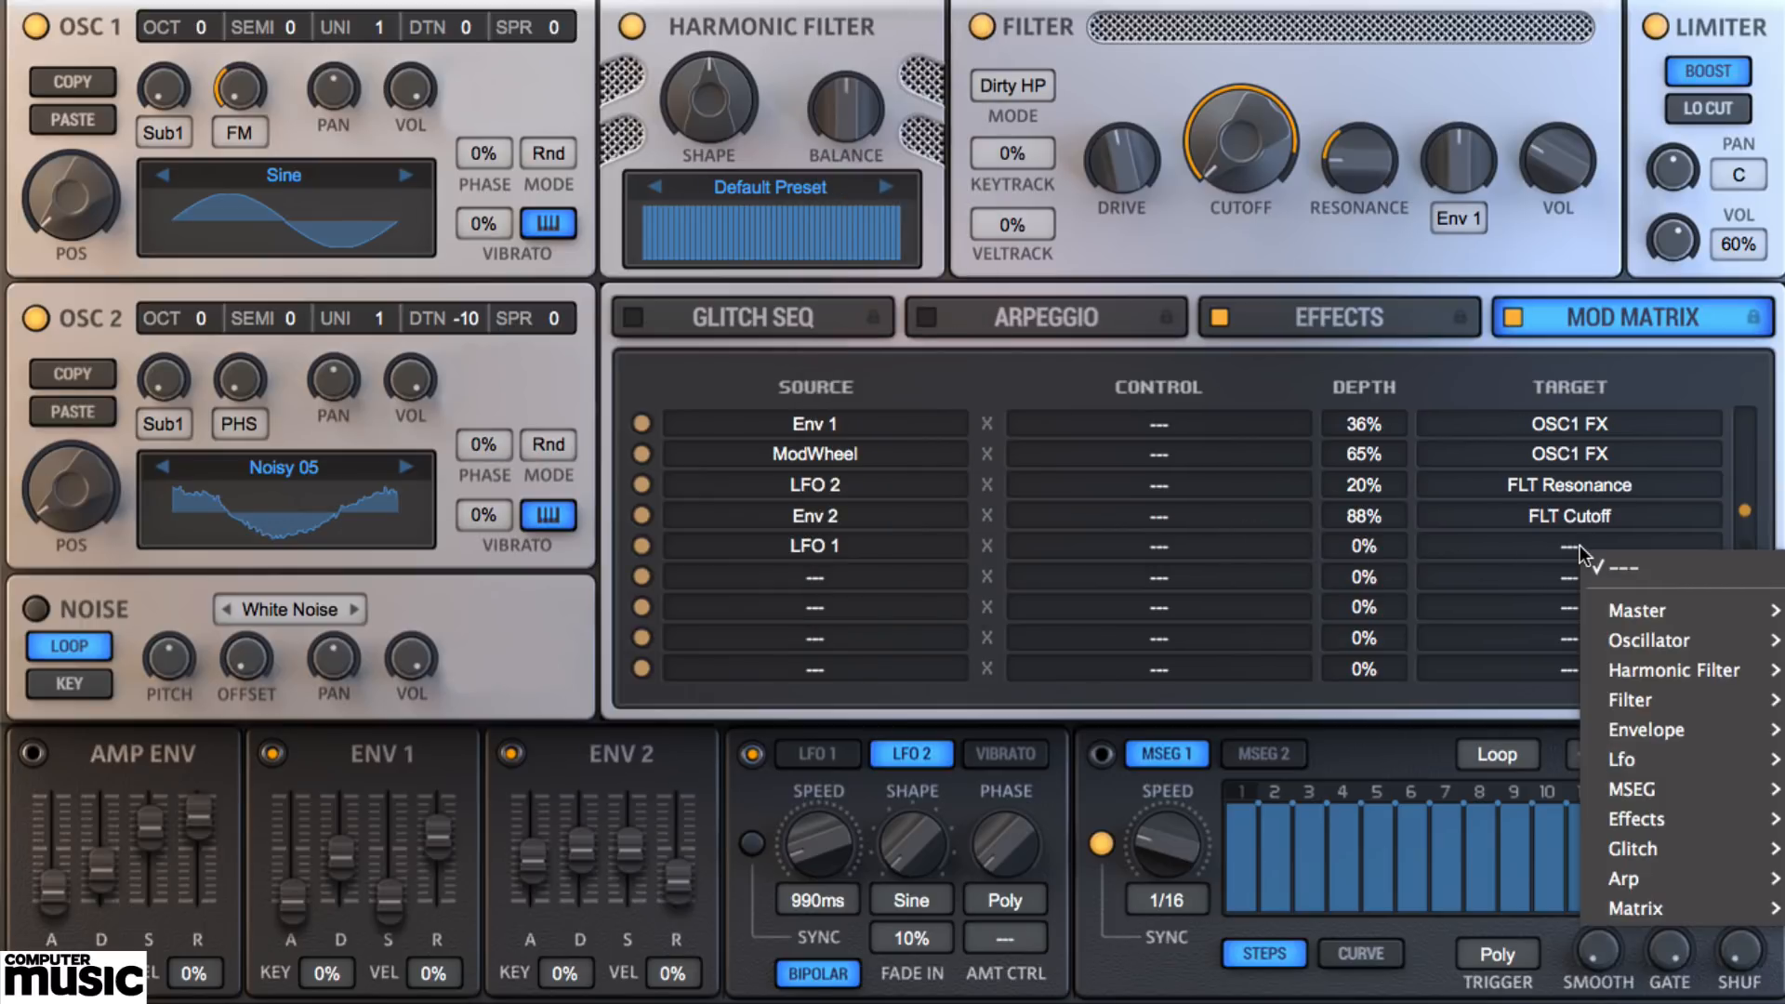
mouse_move(1327, 818)
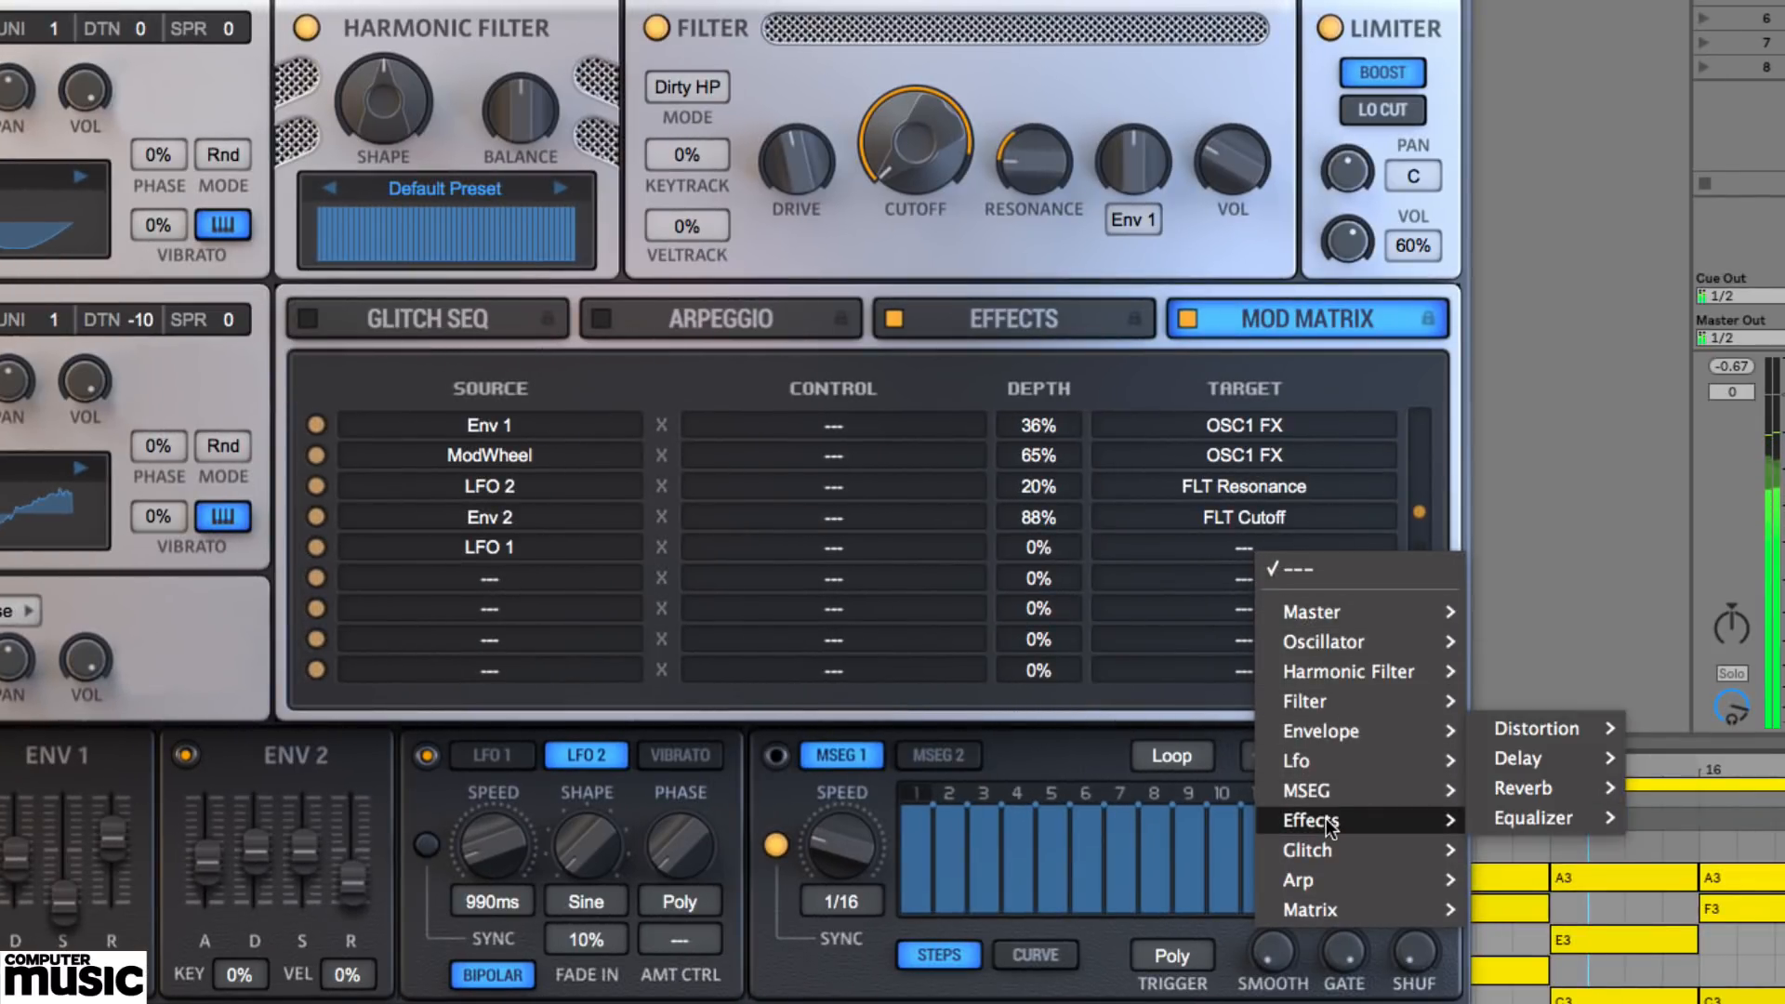
mouse_move(1558, 734)
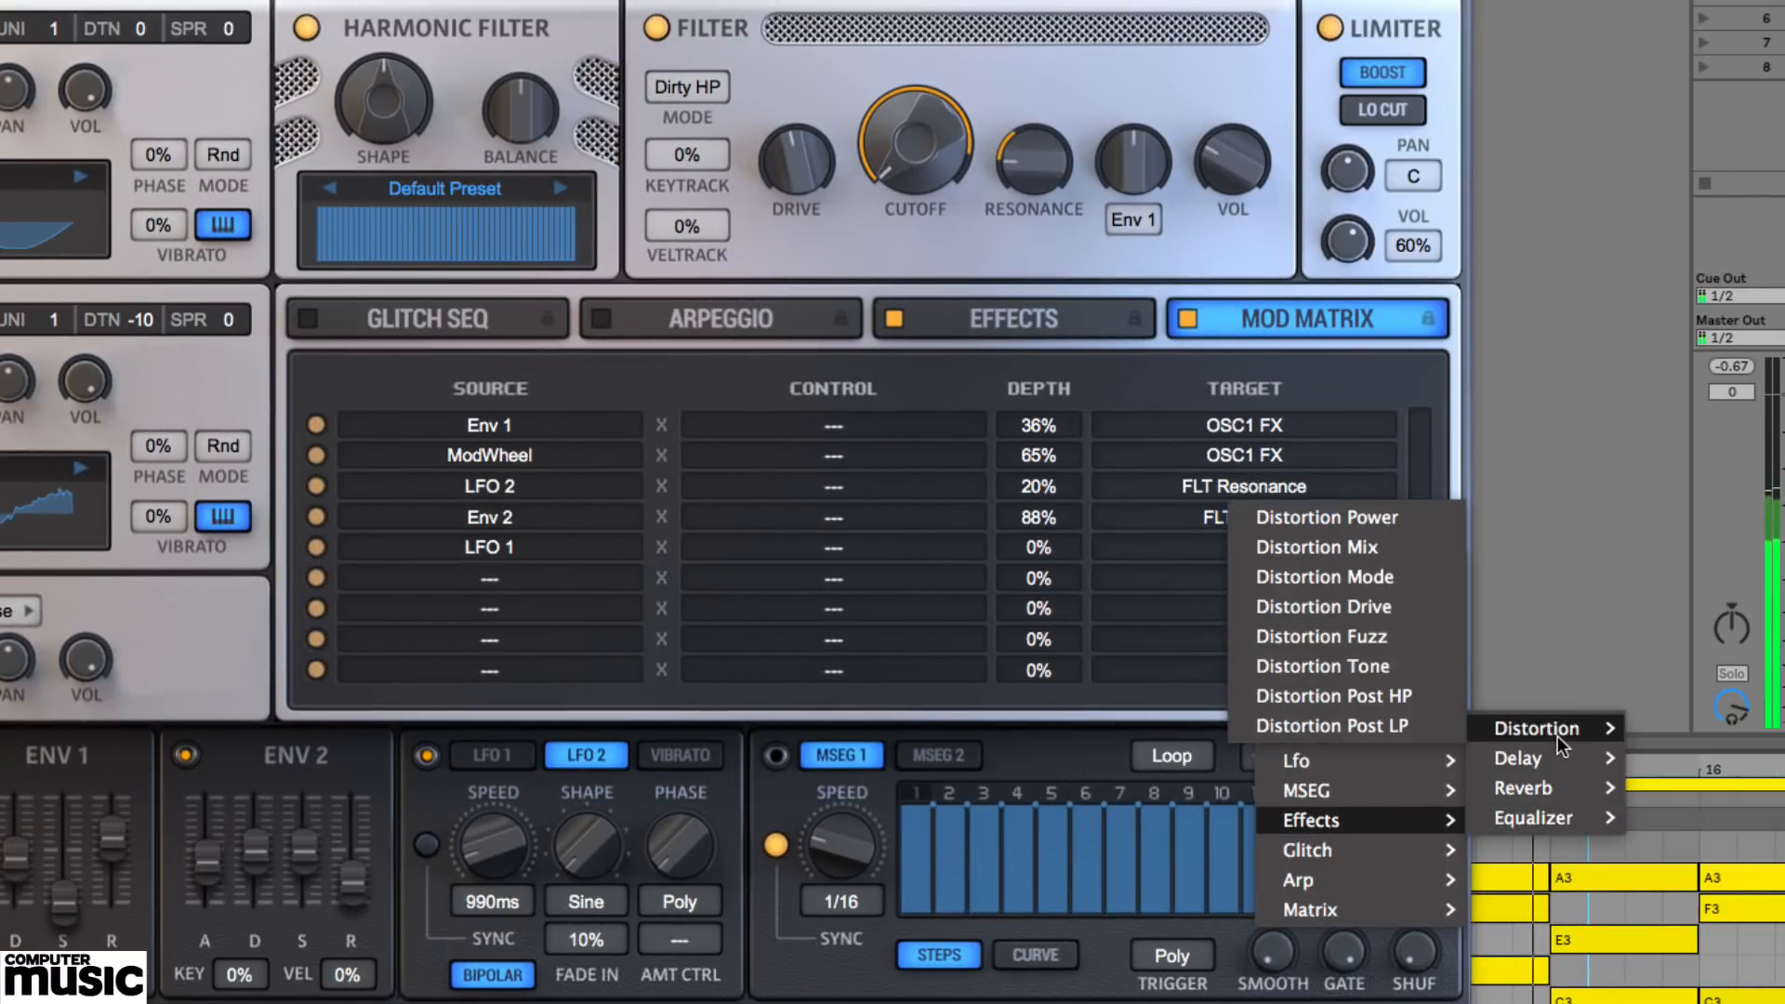
click(1348, 546)
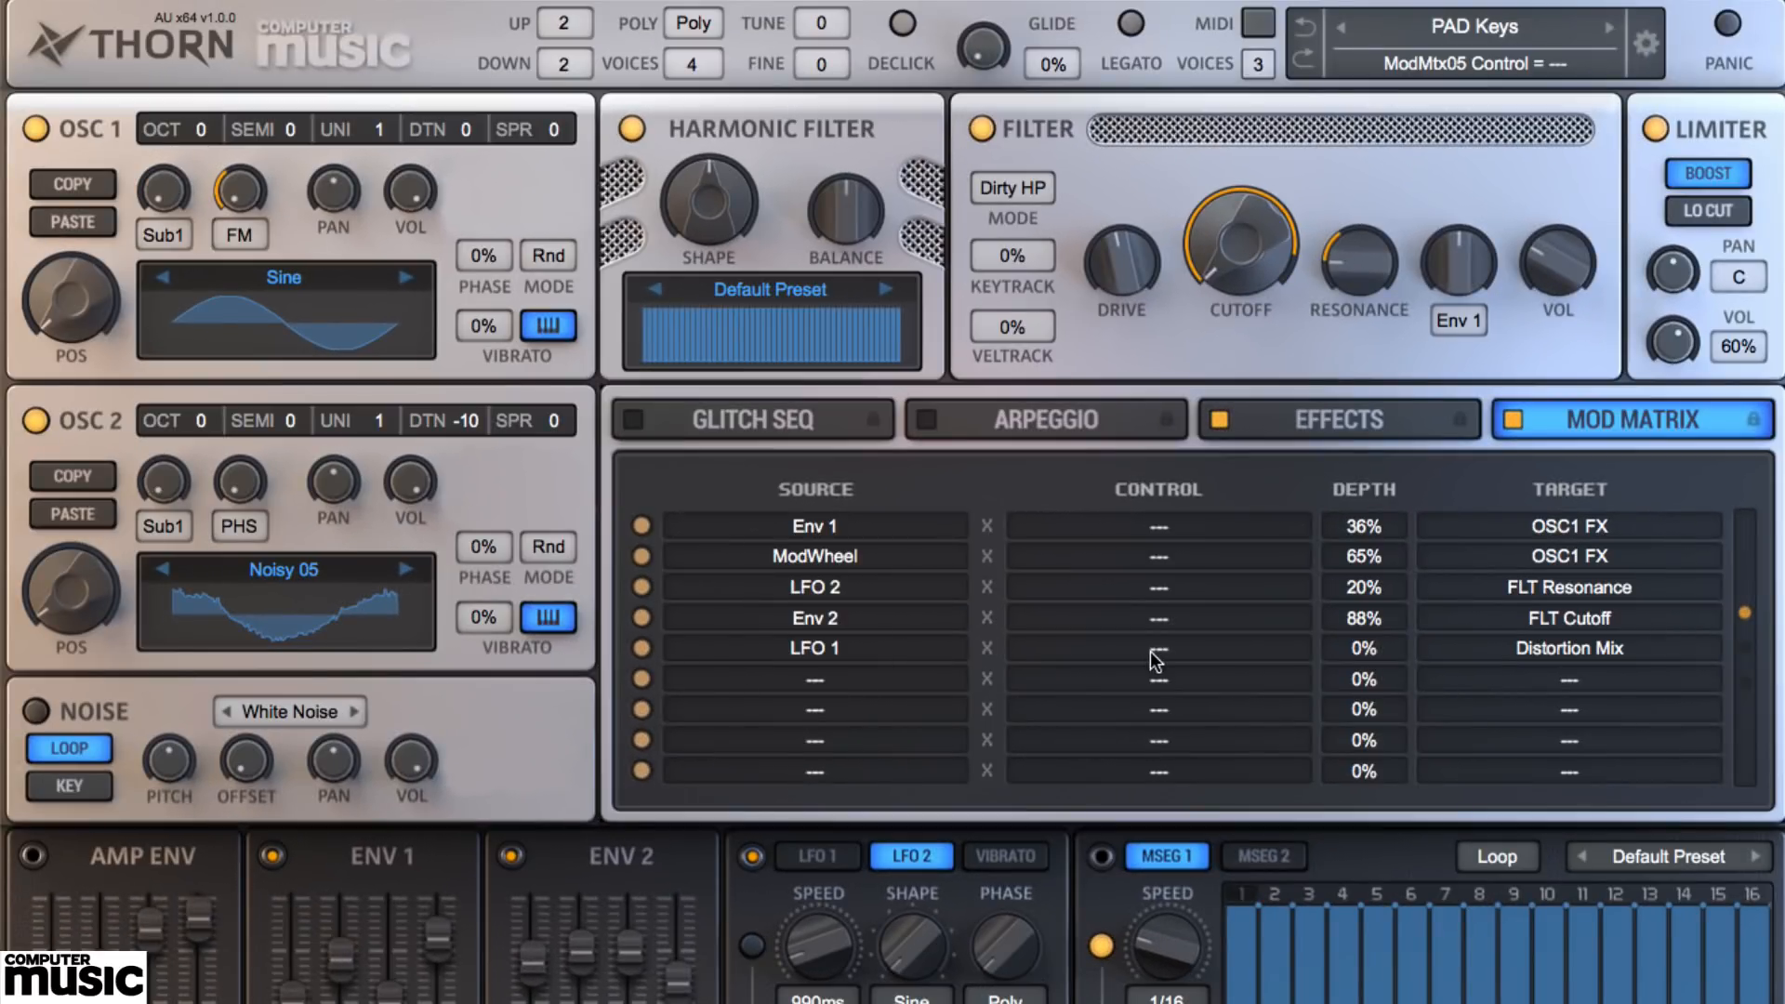
- Set Env 2 as the control source for the LFO 1 to Distortion Mix routing, with a depth of 28%
click(1151, 650)
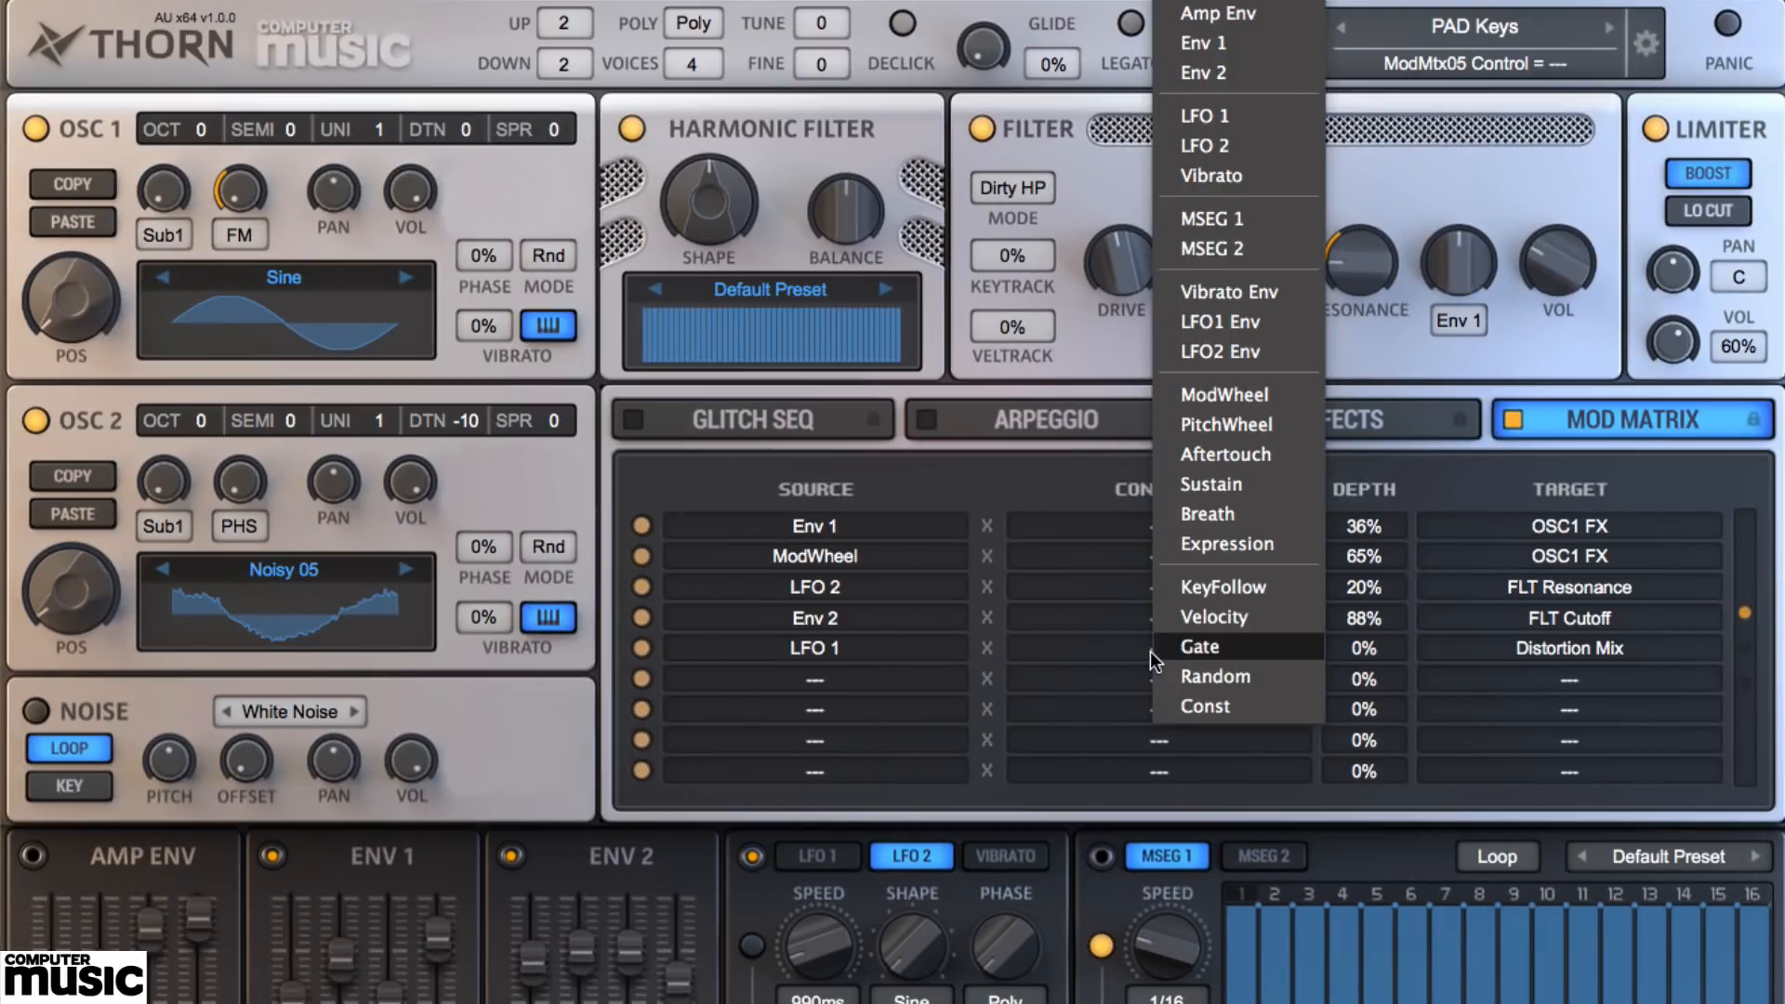
click(1227, 74)
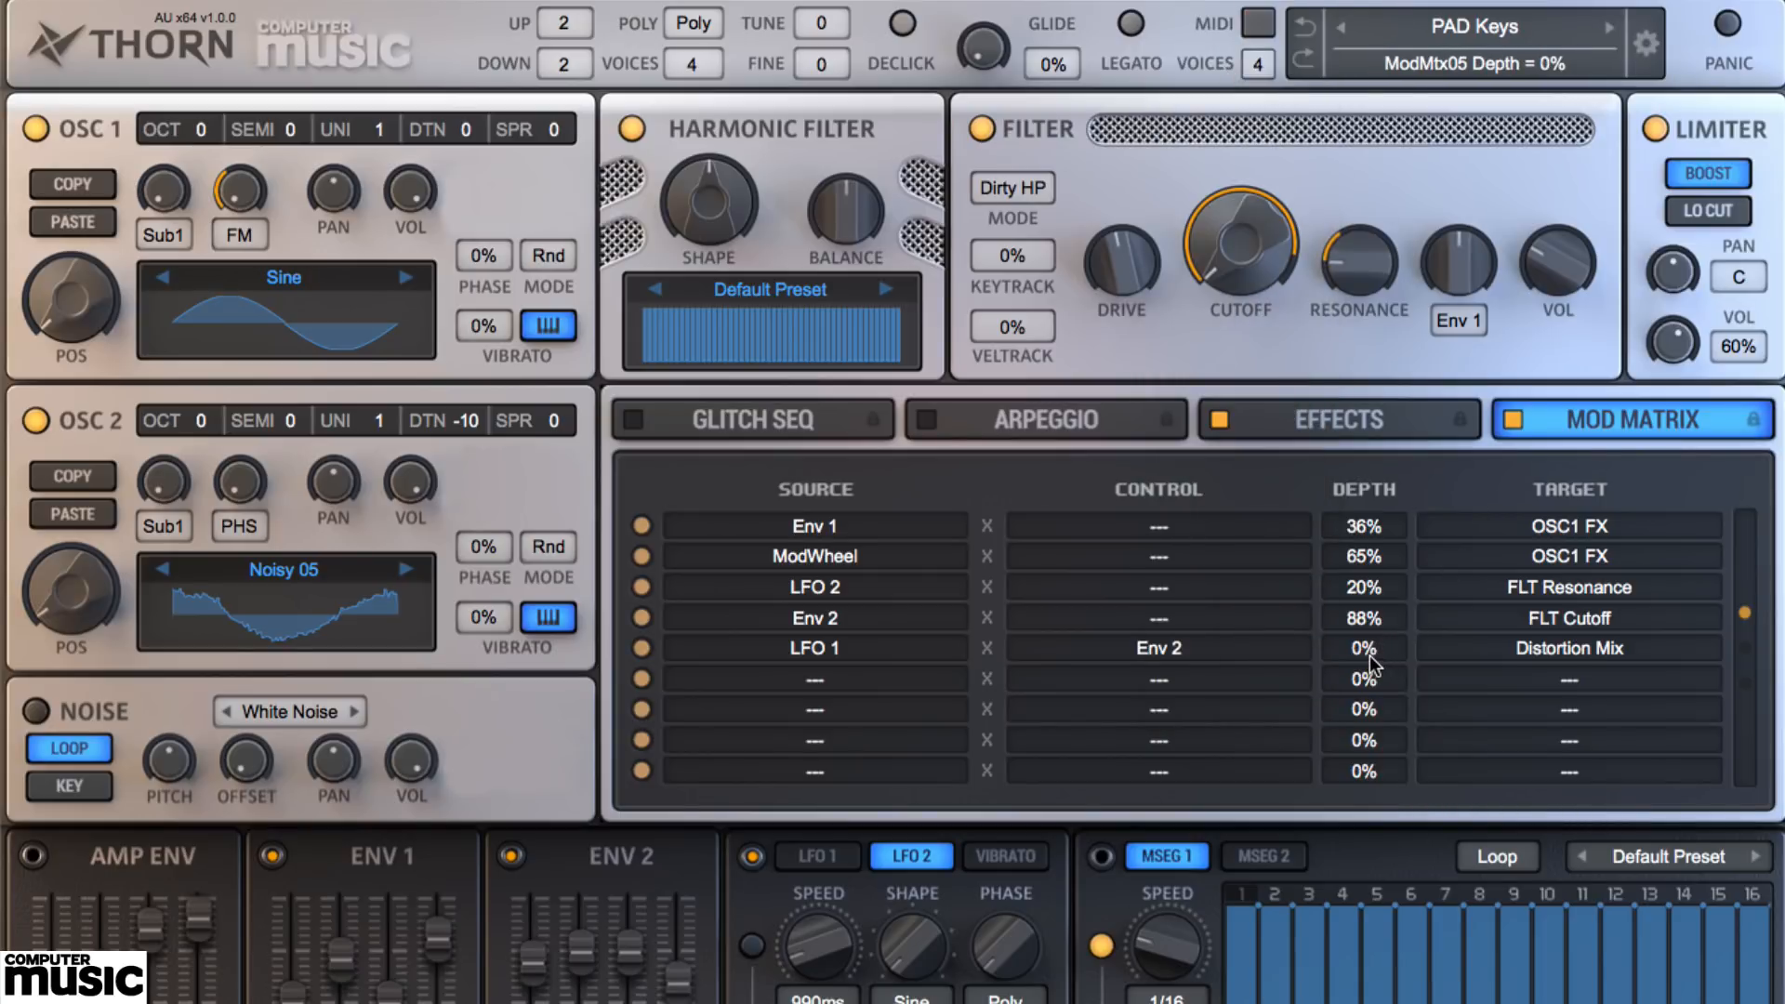
drag(1368, 662, 1374, 648)
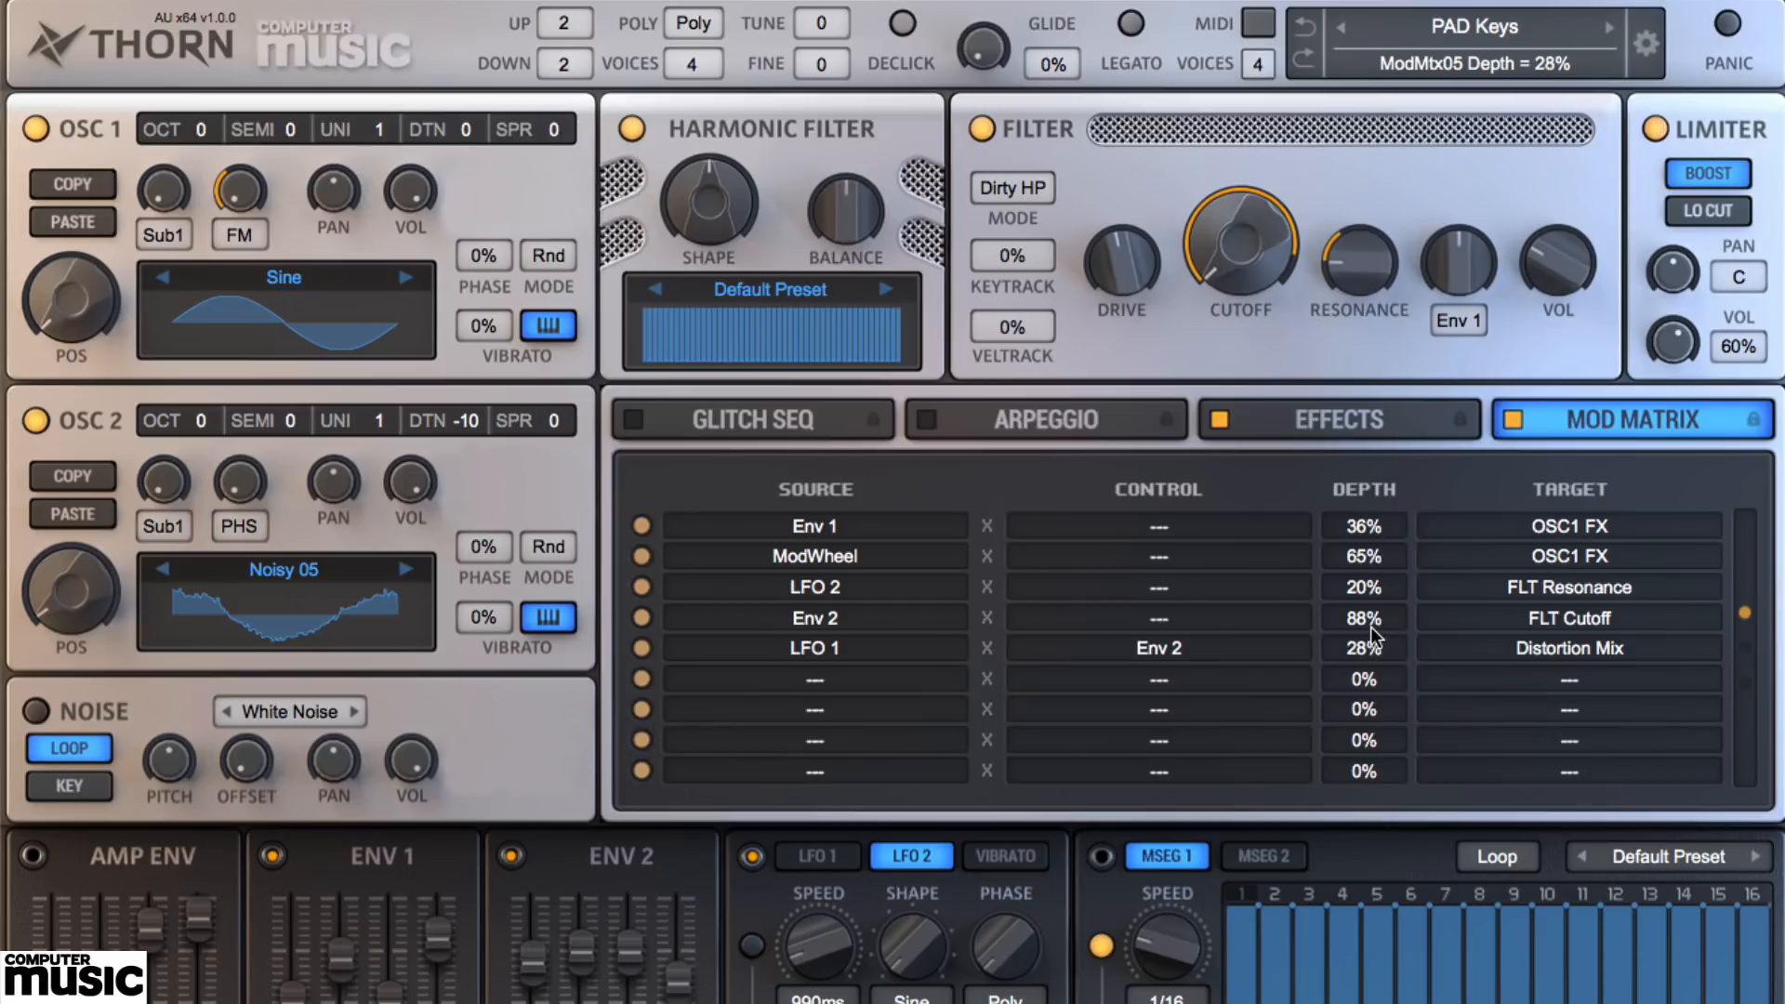
- Show the effects page and sweep Env 2's attack up and down, settling on a medium attack
click(1364, 423)
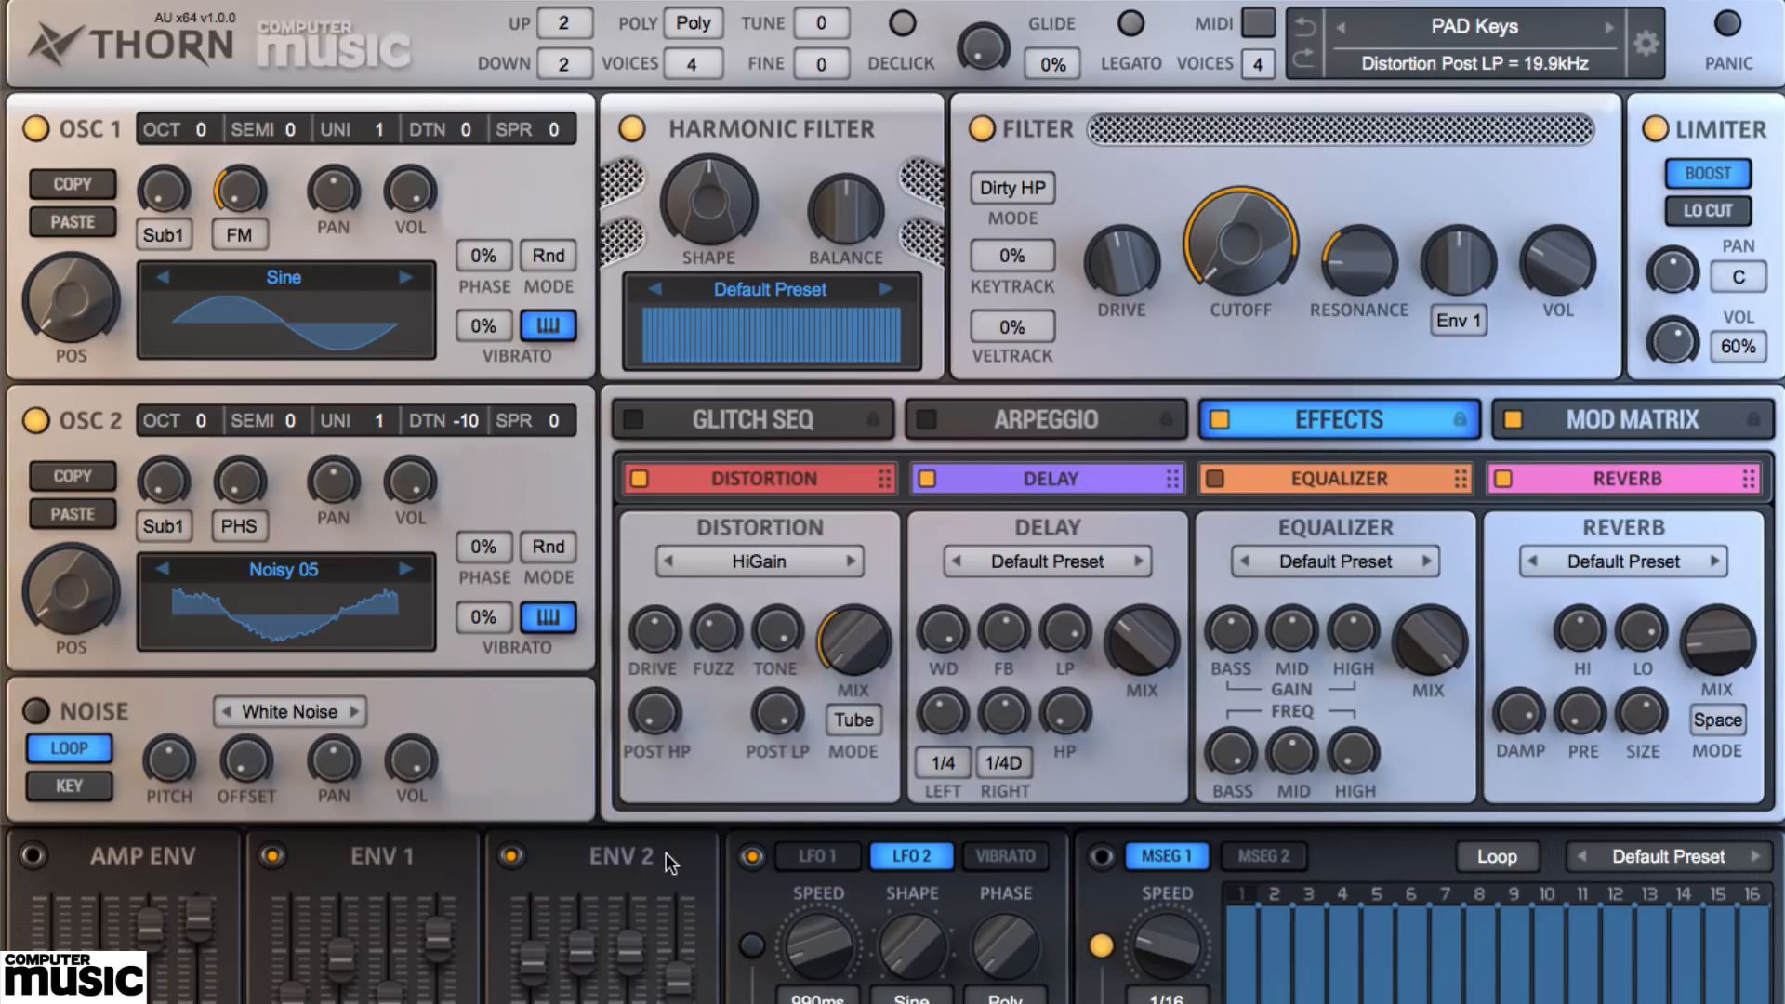
drag(544, 967, 538, 942)
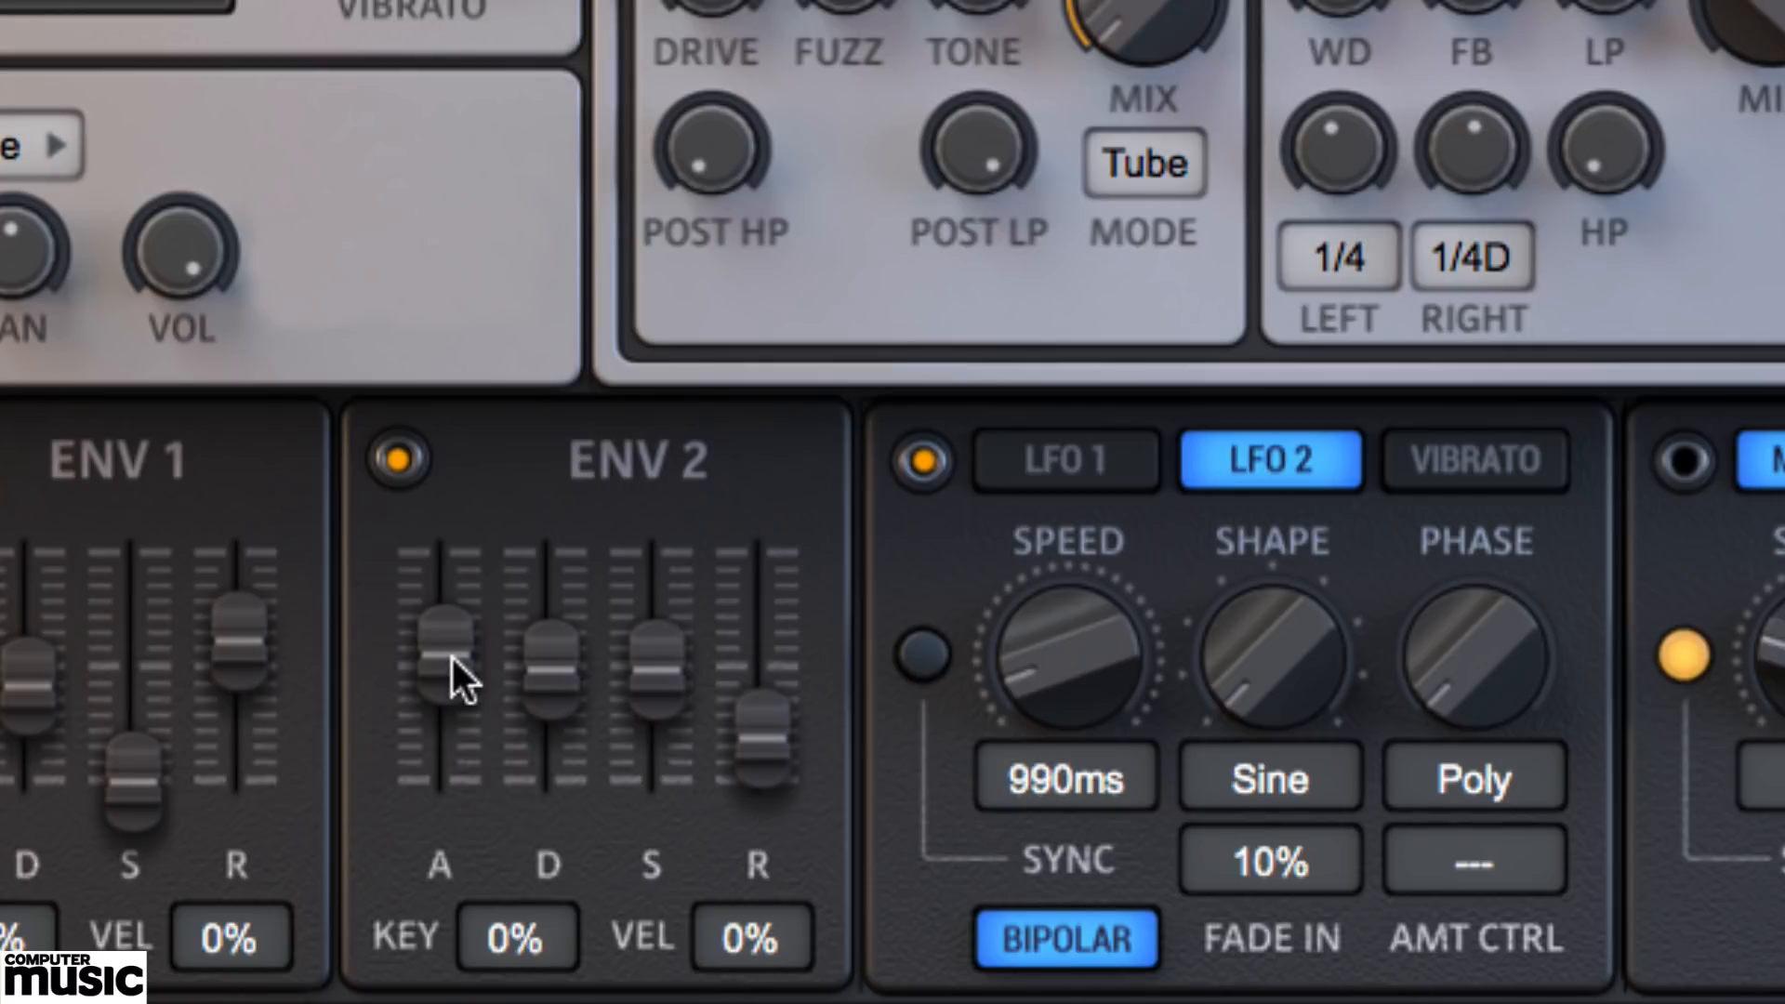
drag(446, 688, 451, 744)
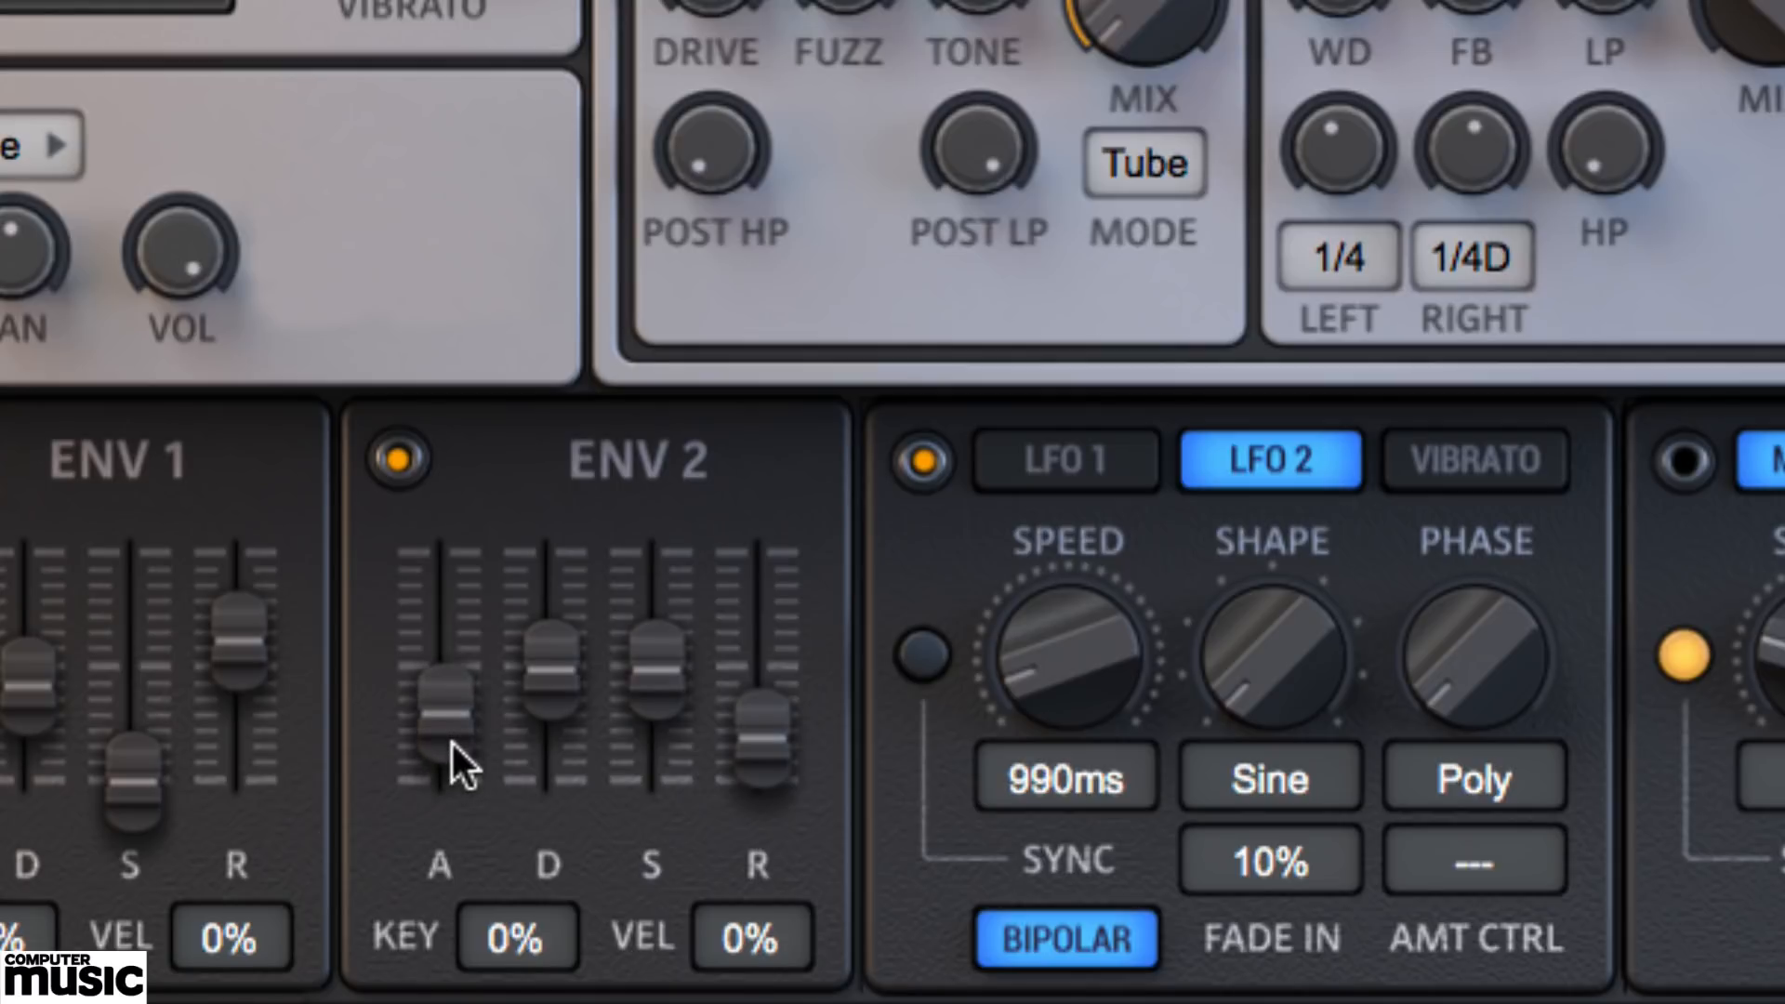
drag(449, 735, 452, 712)
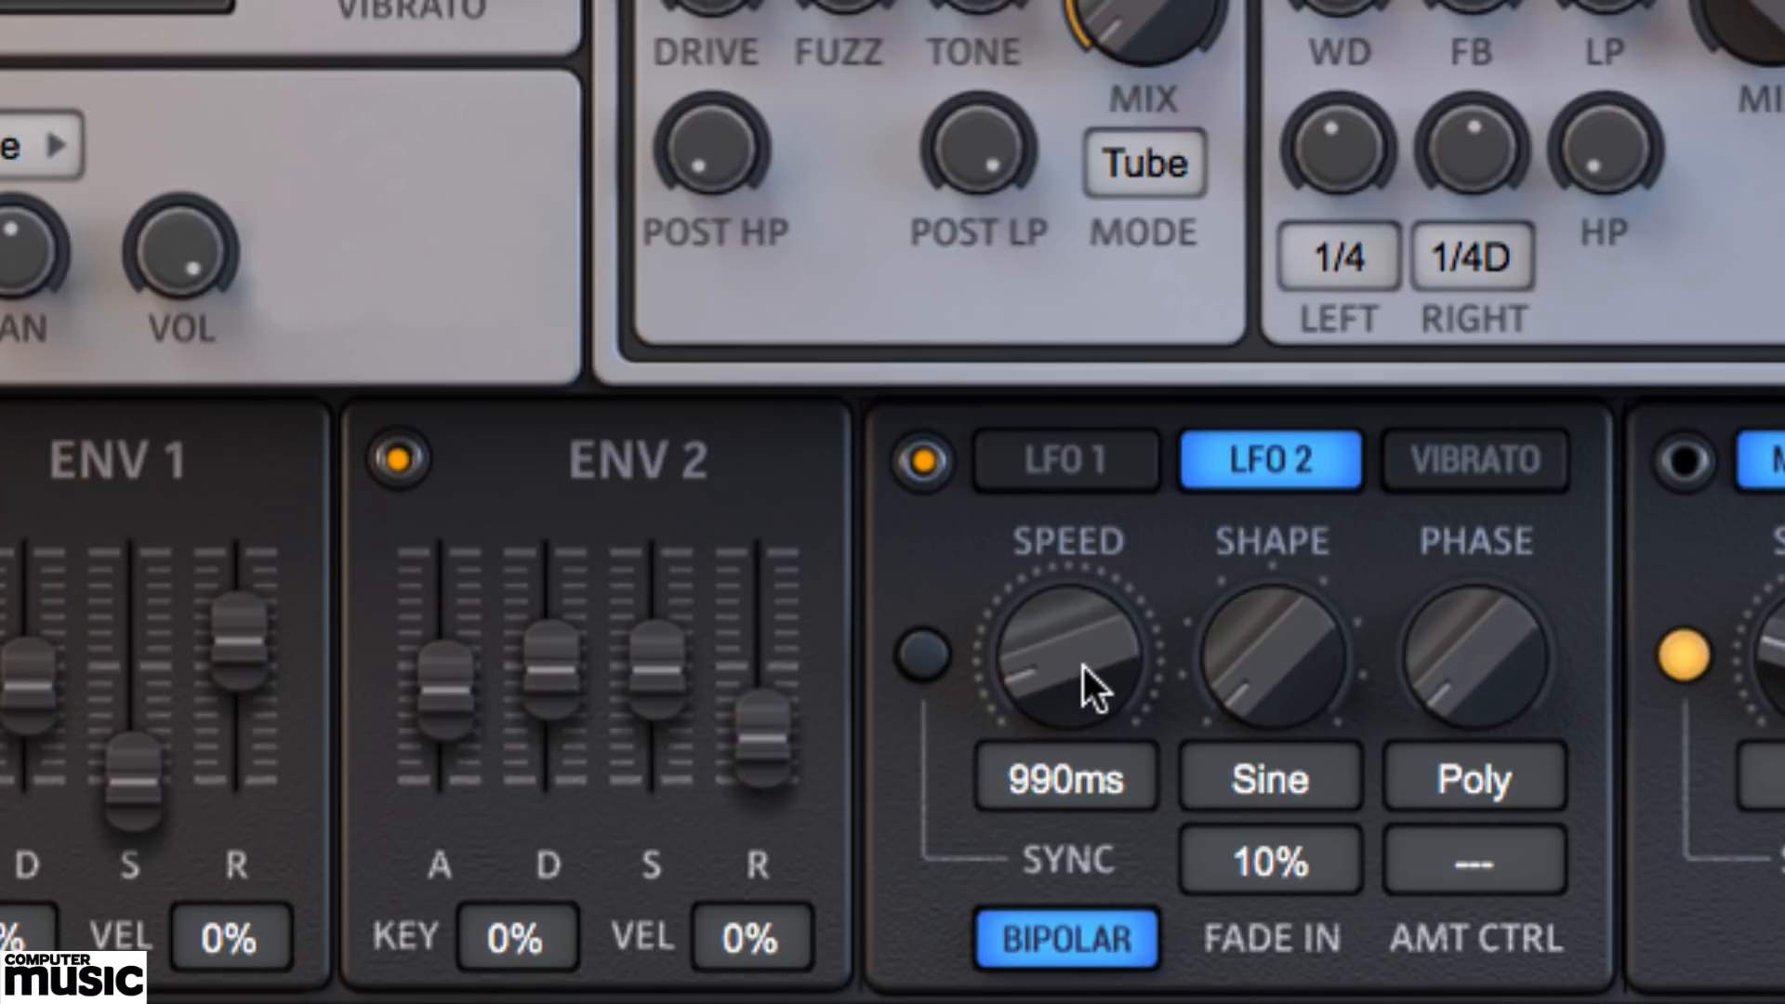
- Nudge LFO 2's speed, switch LFO 1 to free-running instead of tempo sync, and raise its speed
drag(1084, 667, 1084, 640)
click(1099, 470)
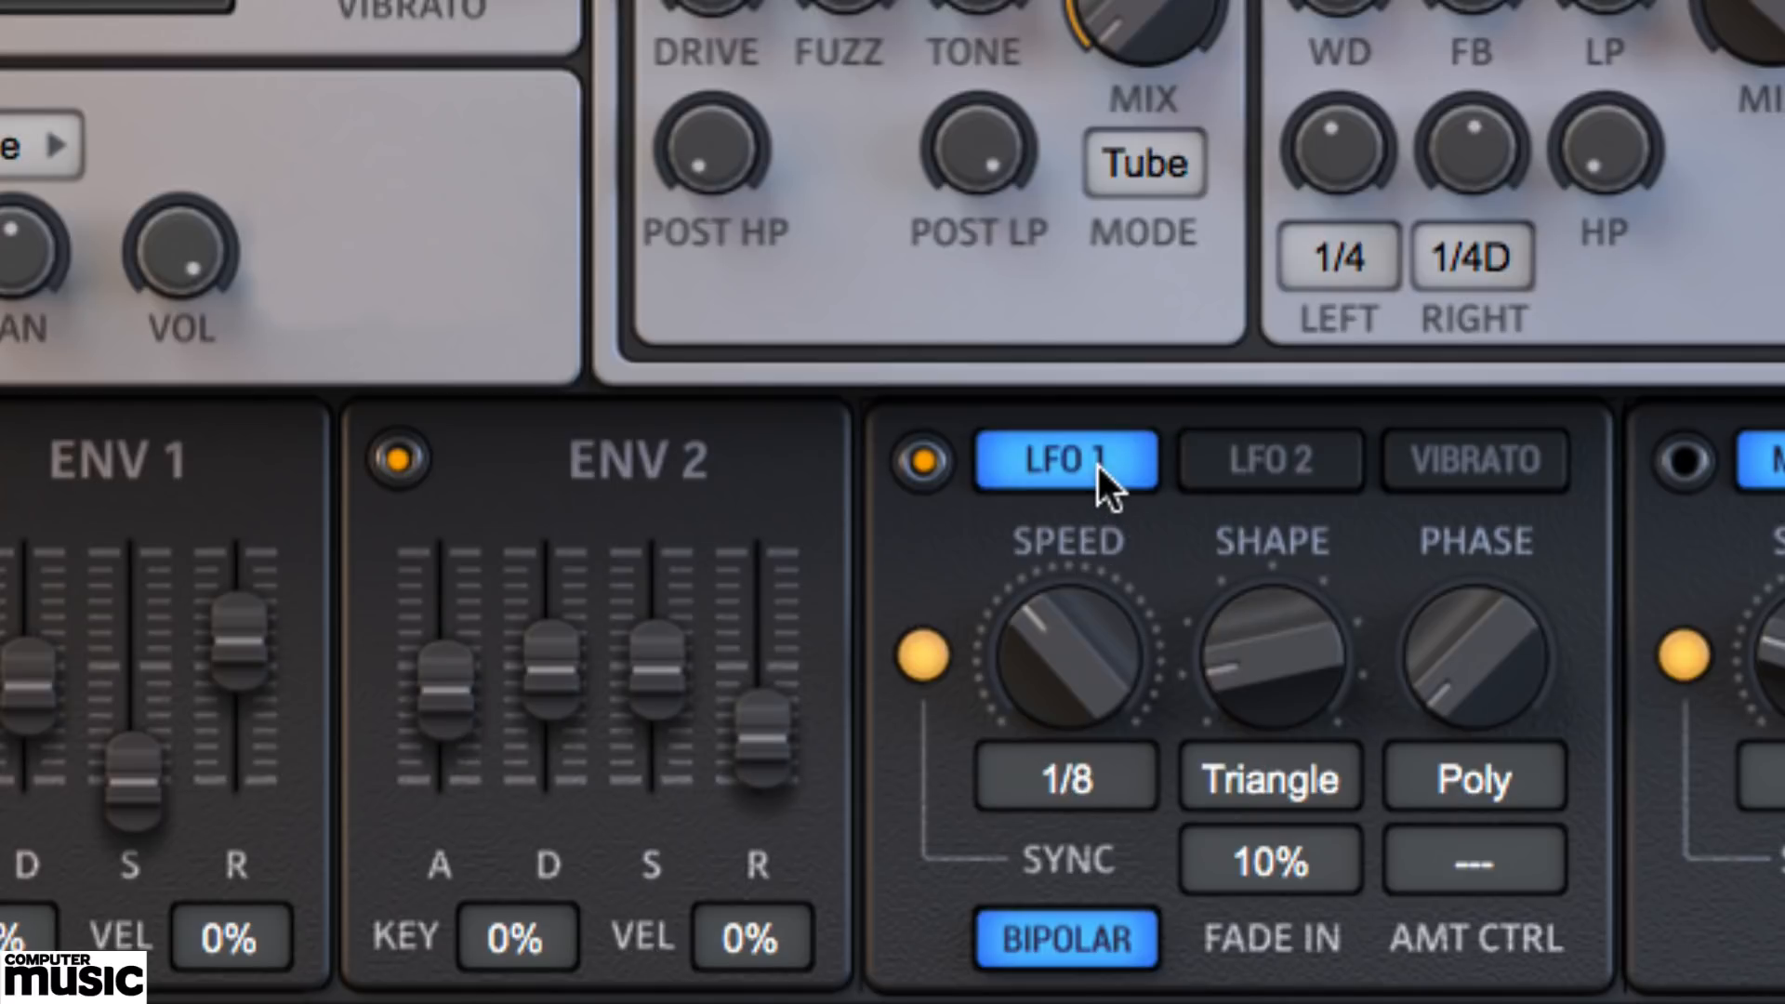
click(923, 656)
drag(1051, 651, 1068, 504)
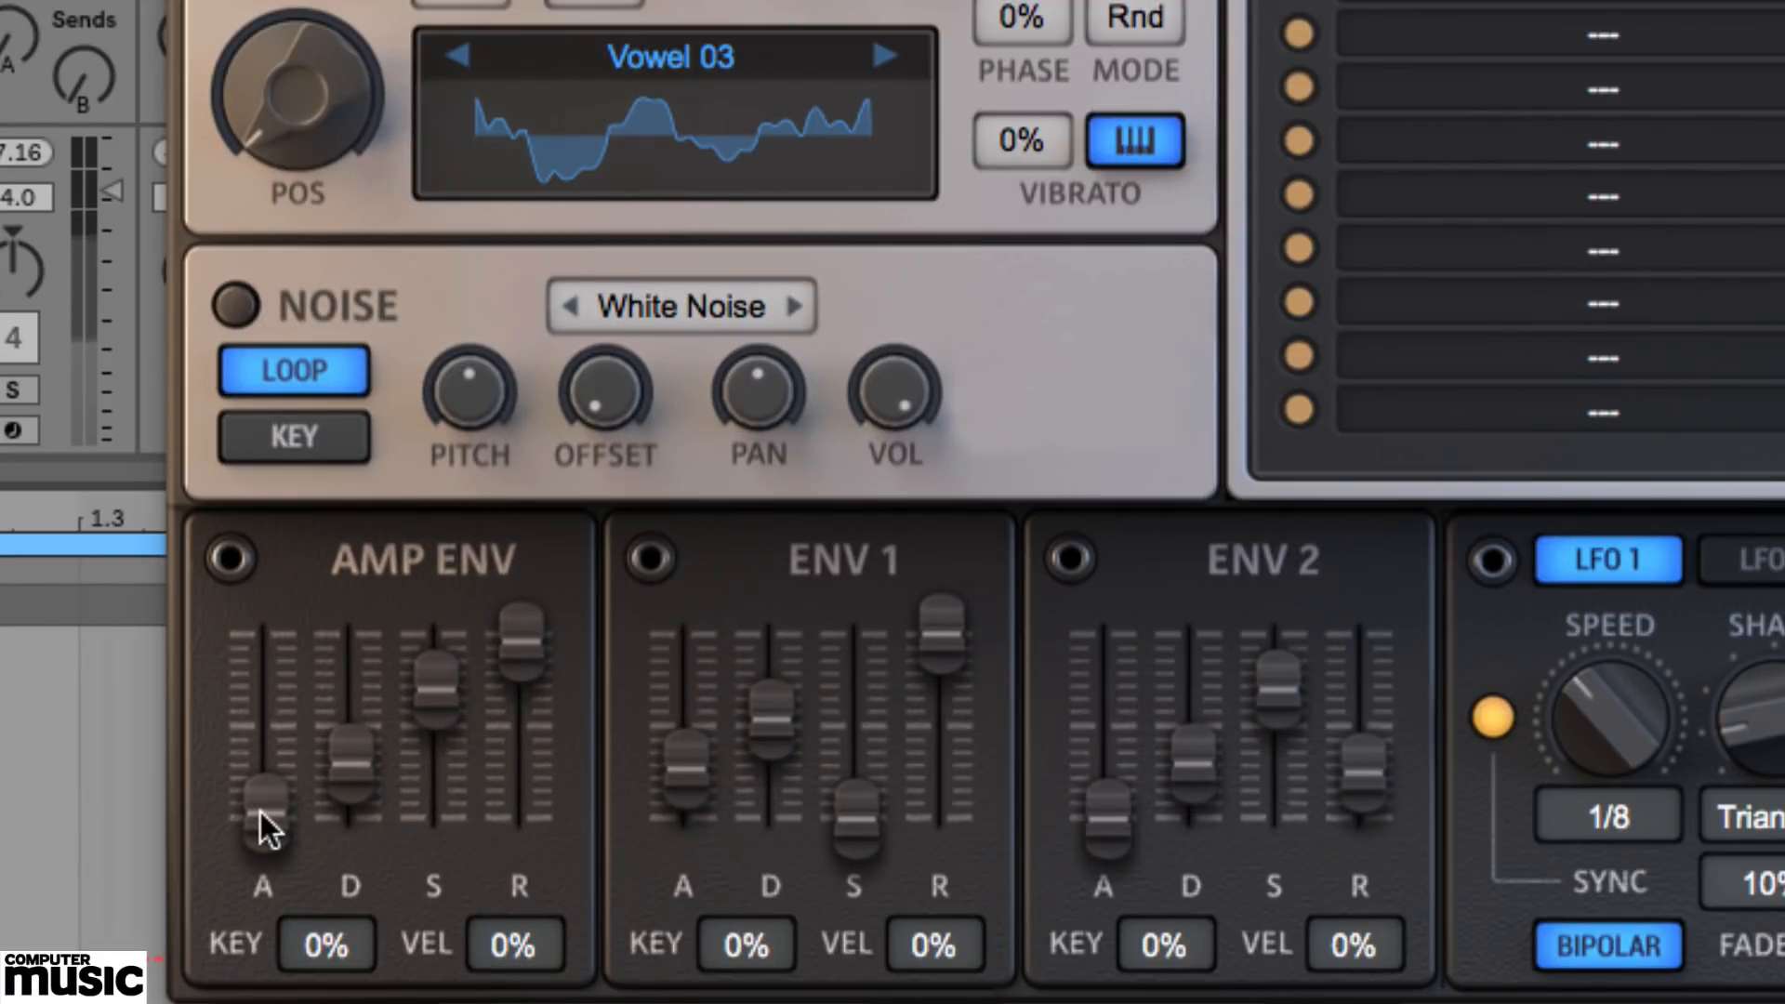
- Adjust the amp envelope's attack slightly, keep Env 1 as the filter's envelope source, and lower its modulation amount
mouse_move(260, 810)
mouse_down()
mouse_move(260, 761)
mouse_move(258, 793)
mouse_up()
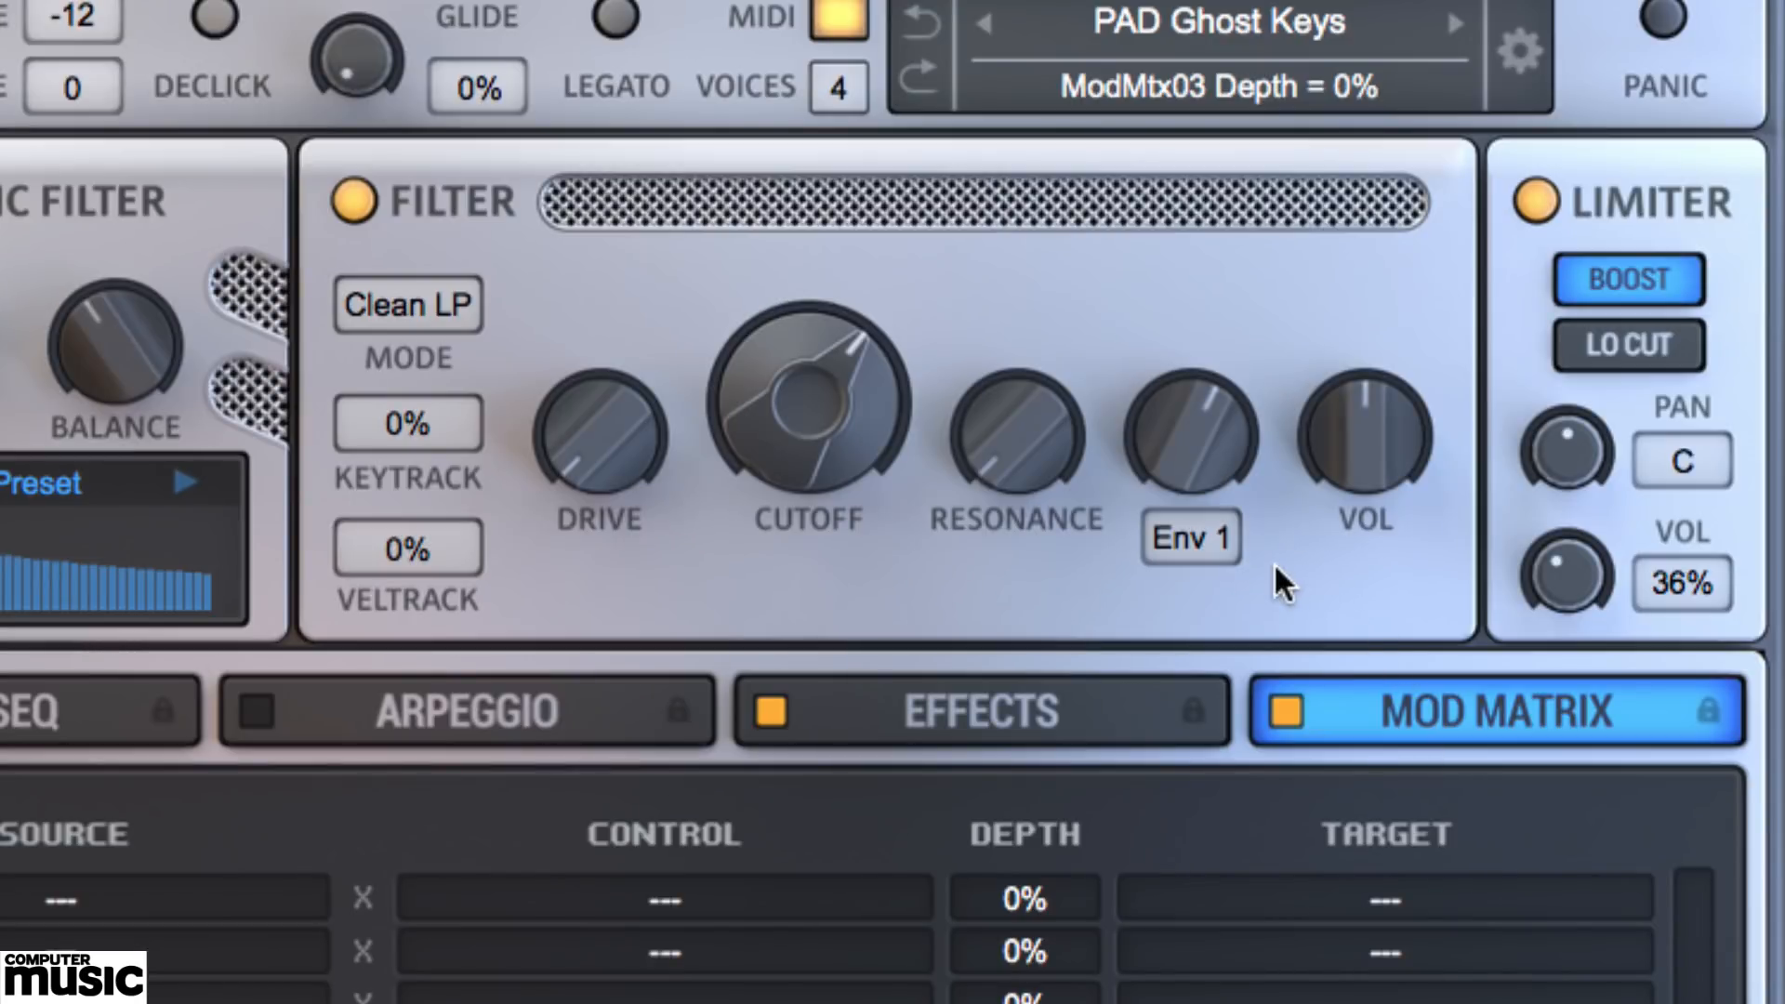
click(1199, 535)
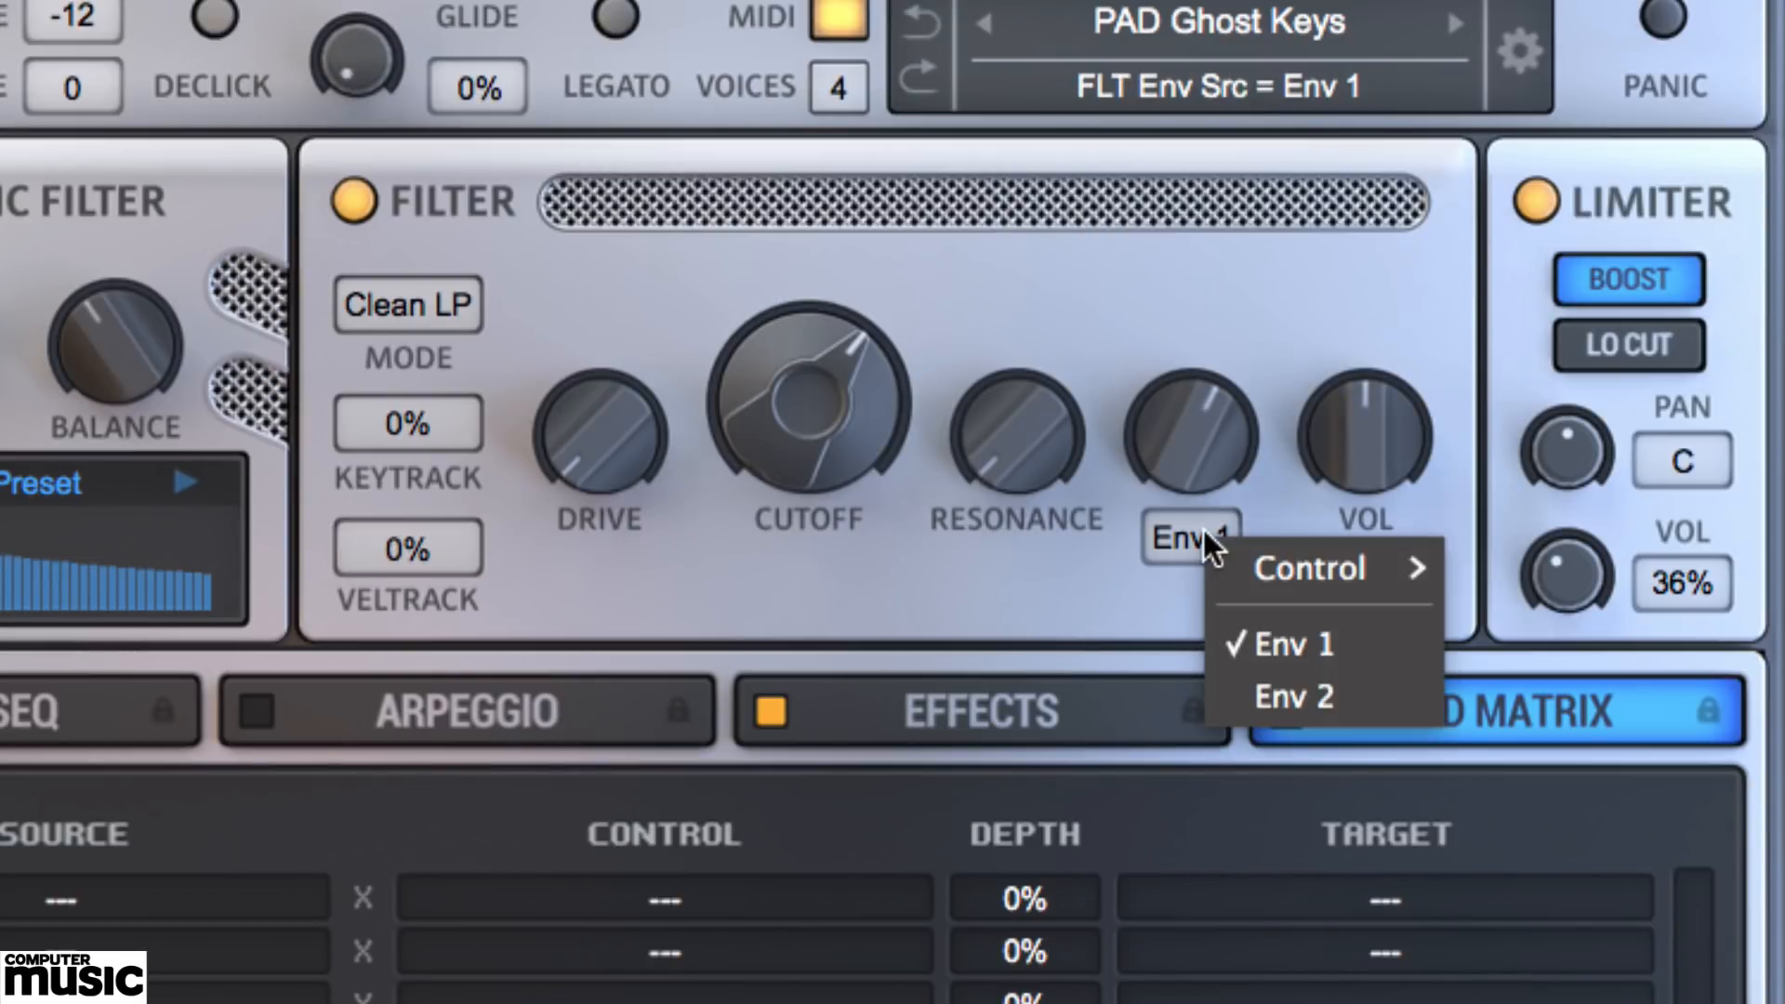
click(1274, 643)
drag(1181, 456, 1167, 528)
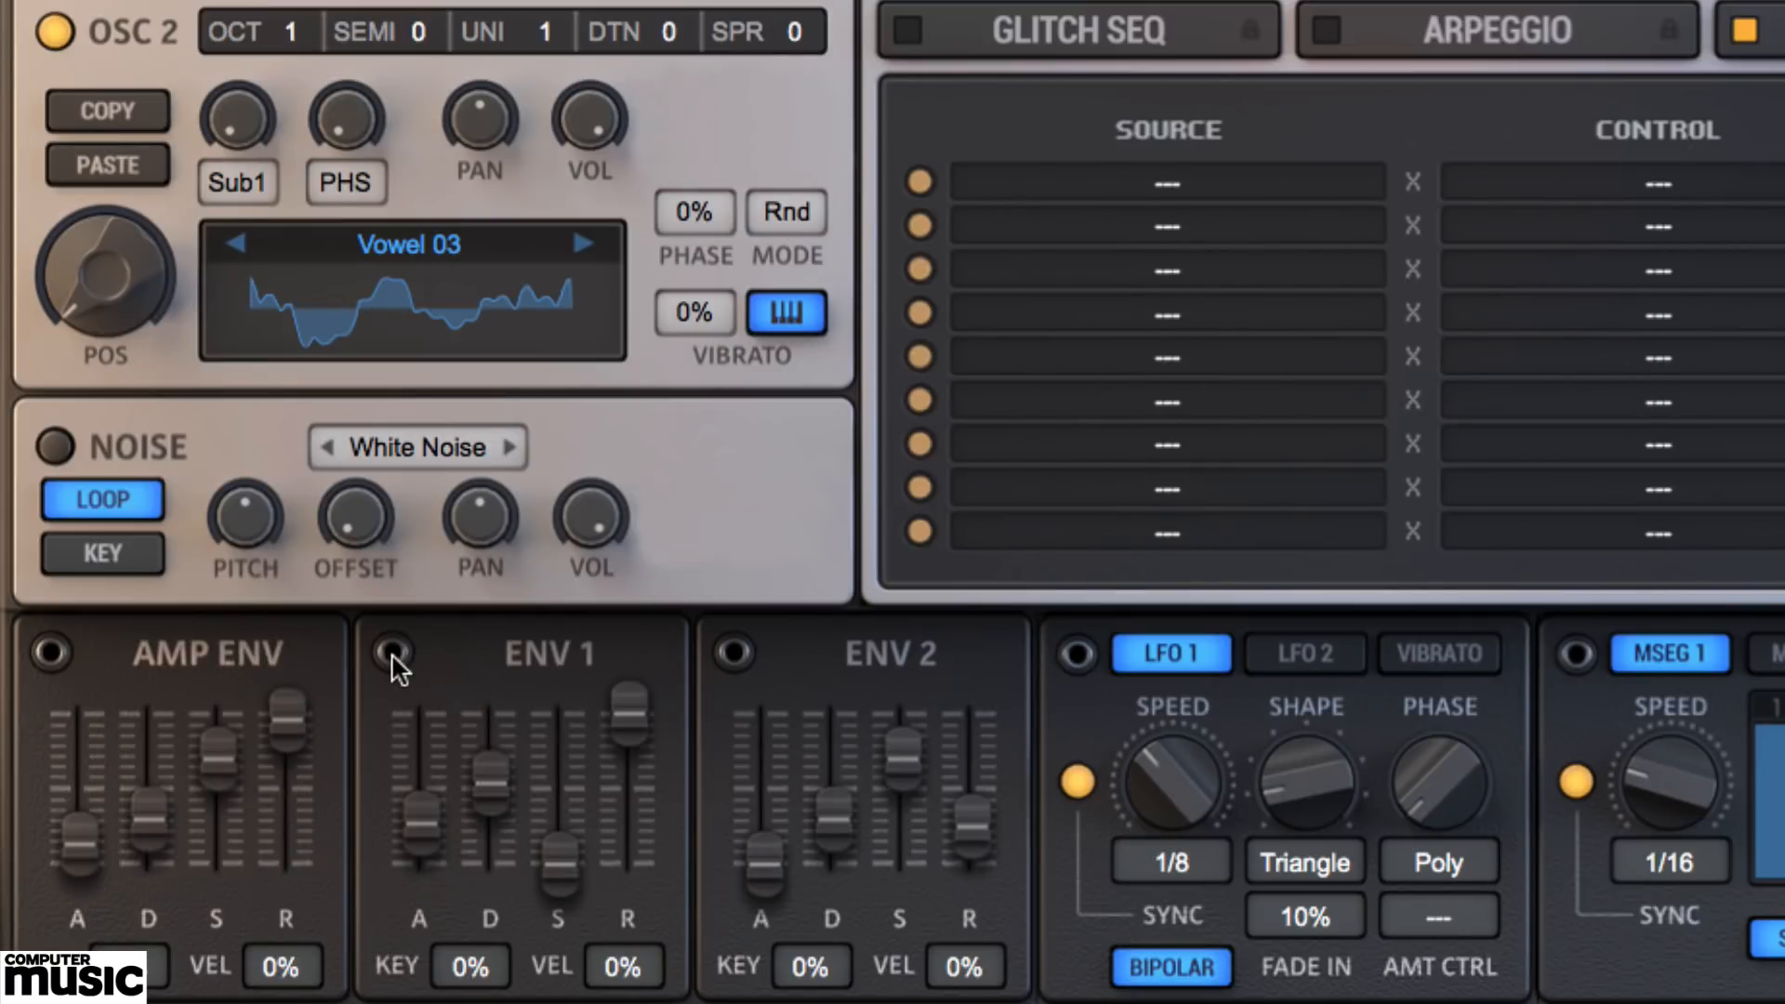
- Try Env 1 as a modulator on OSC 2 and sweep the envelope's Key amount up and back down
drag(392, 653, 232, 122)
drag(479, 973, 481, 558)
drag(486, 963, 470, 1003)
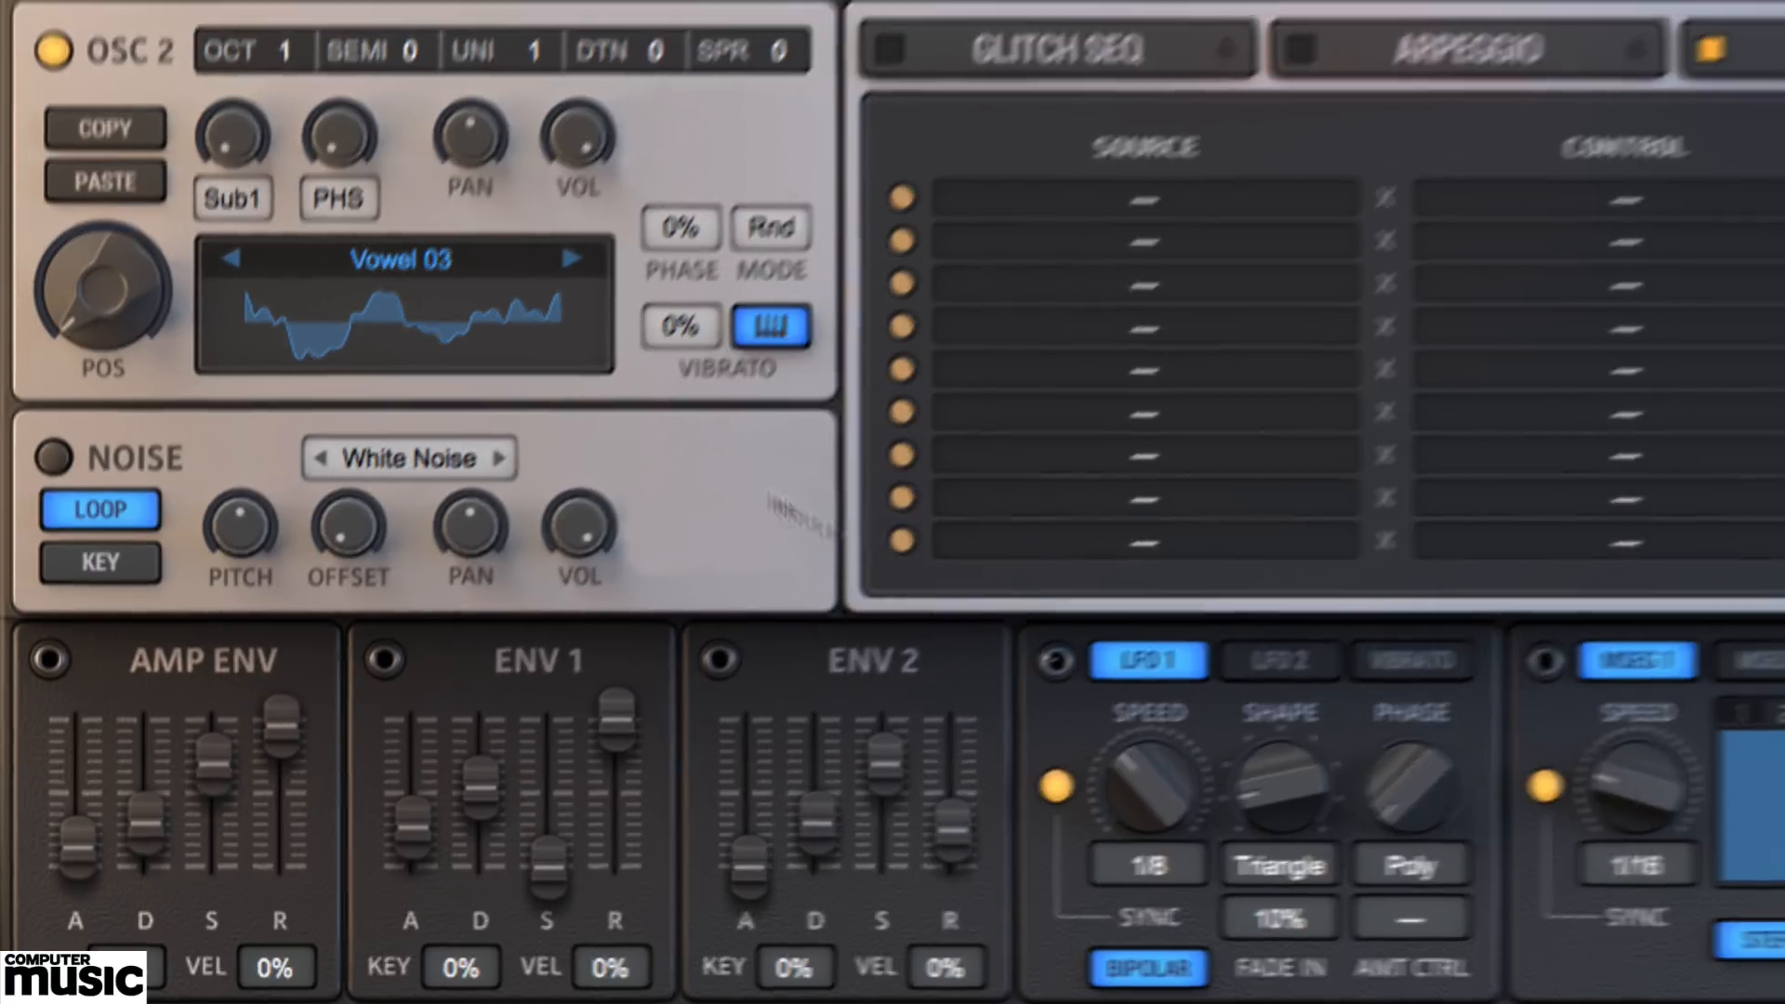
- Assign LFO 1 as a modulation source and look at LFO 2's settings before returning to LFO 1
drag(770, 502, 82, 75)
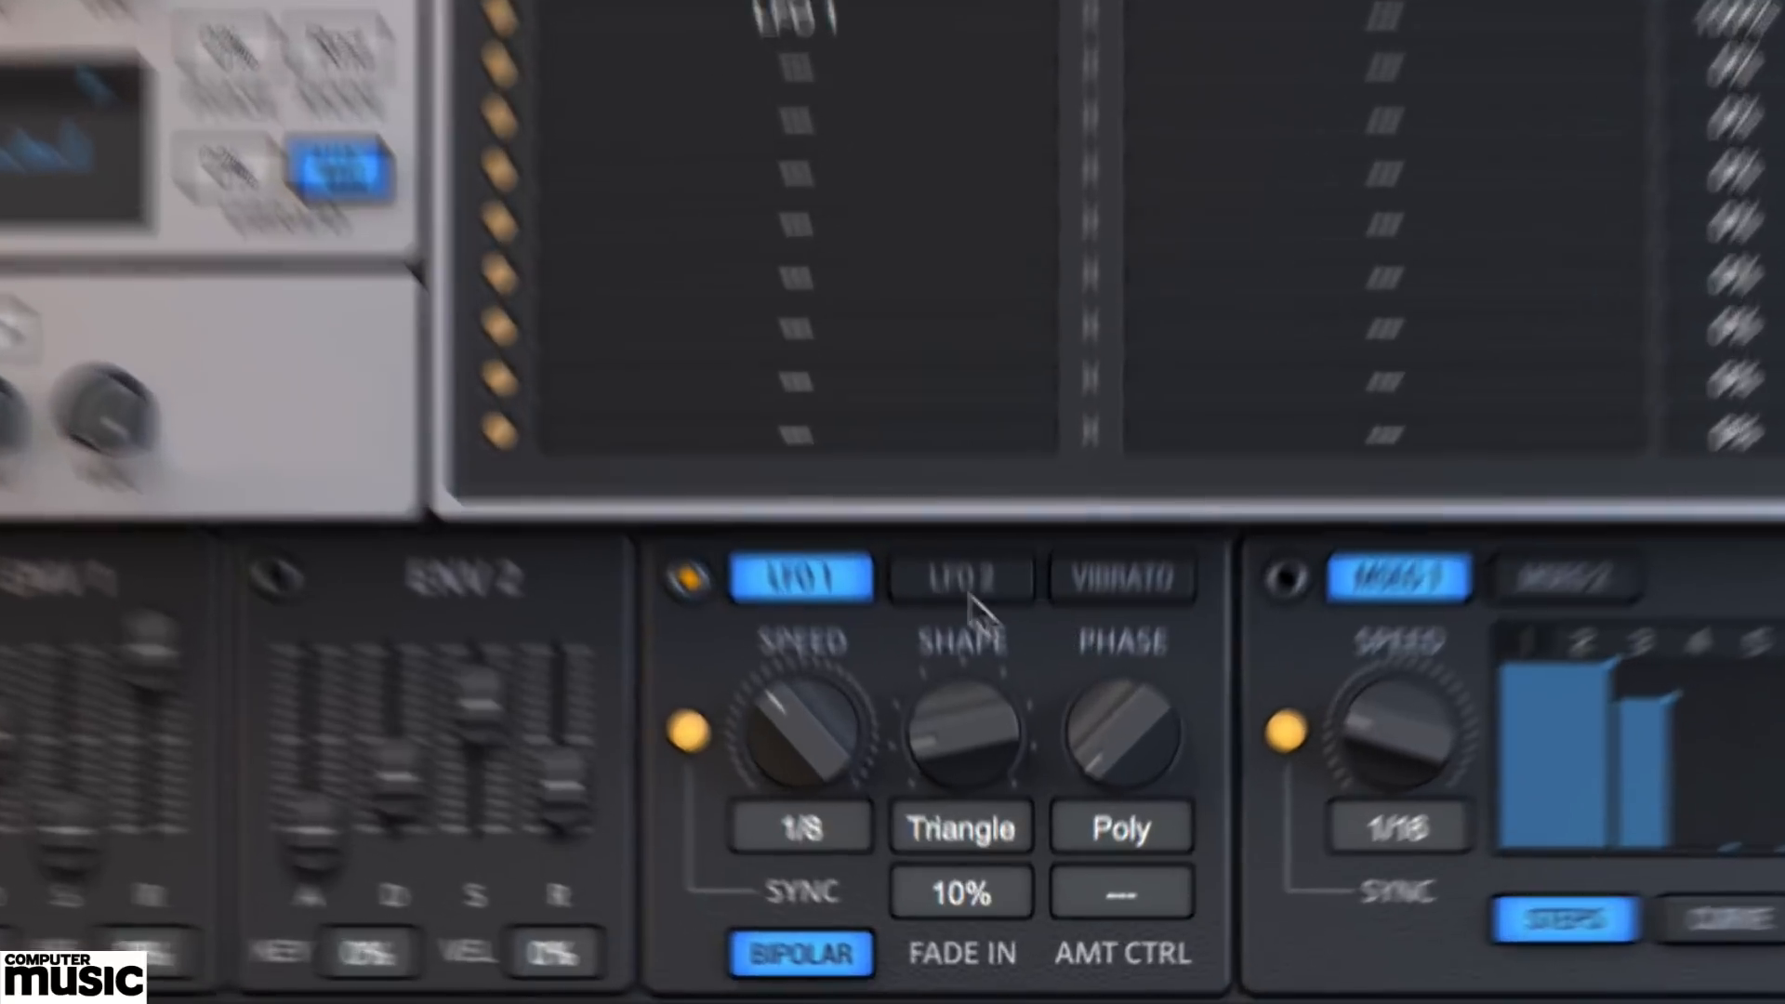
click(964, 590)
click(807, 587)
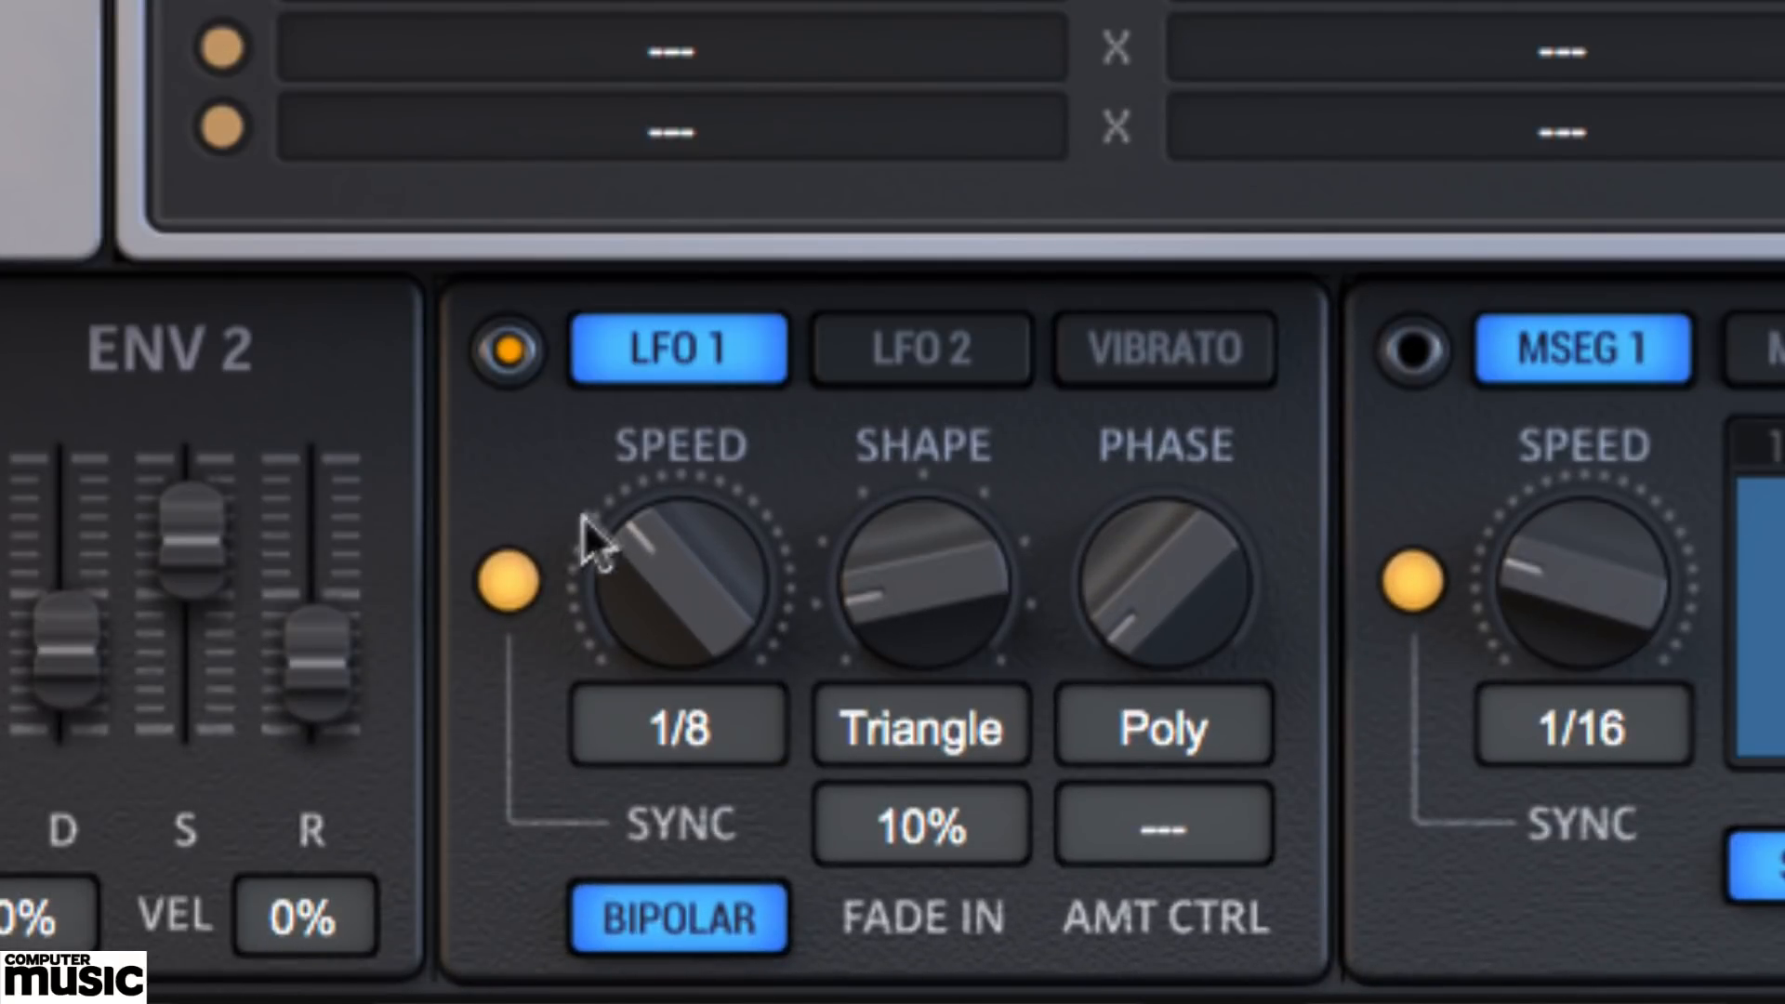
- Try LFO 1 free-running with a speed of 2.15 s, and restore its tempo sync
click(689, 732)
drag(706, 595, 734, 521)
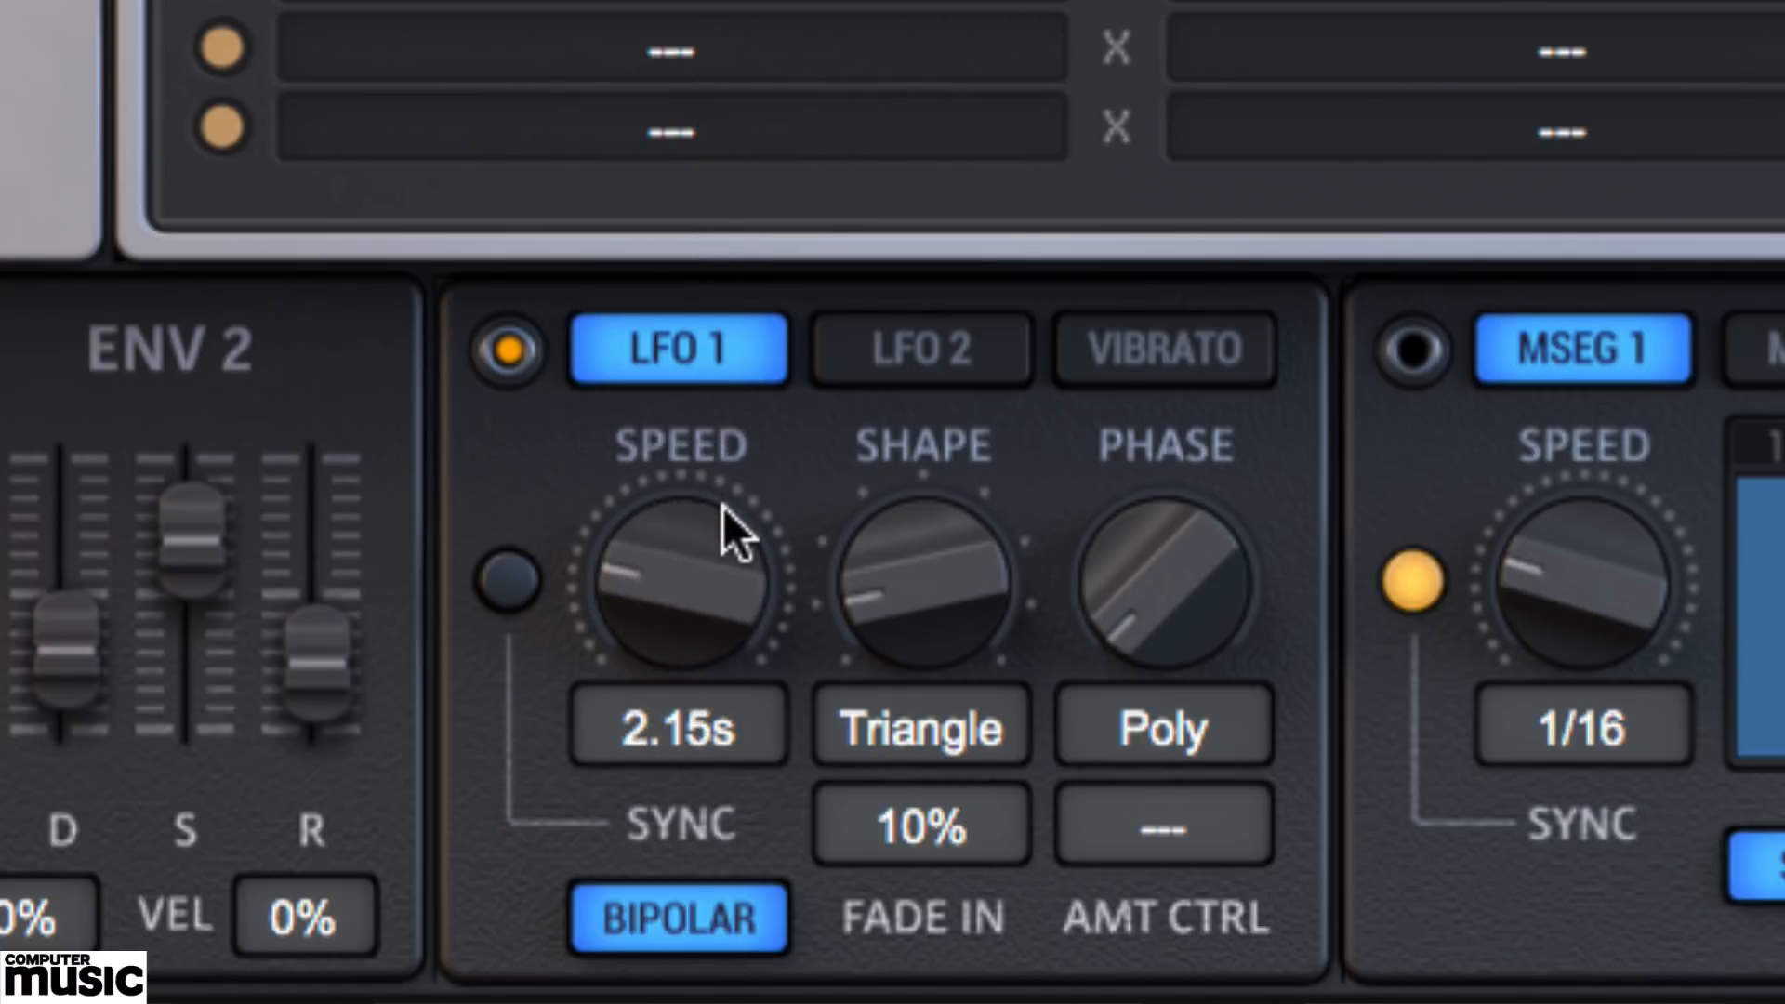
click(511, 582)
- Try the Rnd Step shape on LFO 1, and set its shape to Sine
click(978, 732)
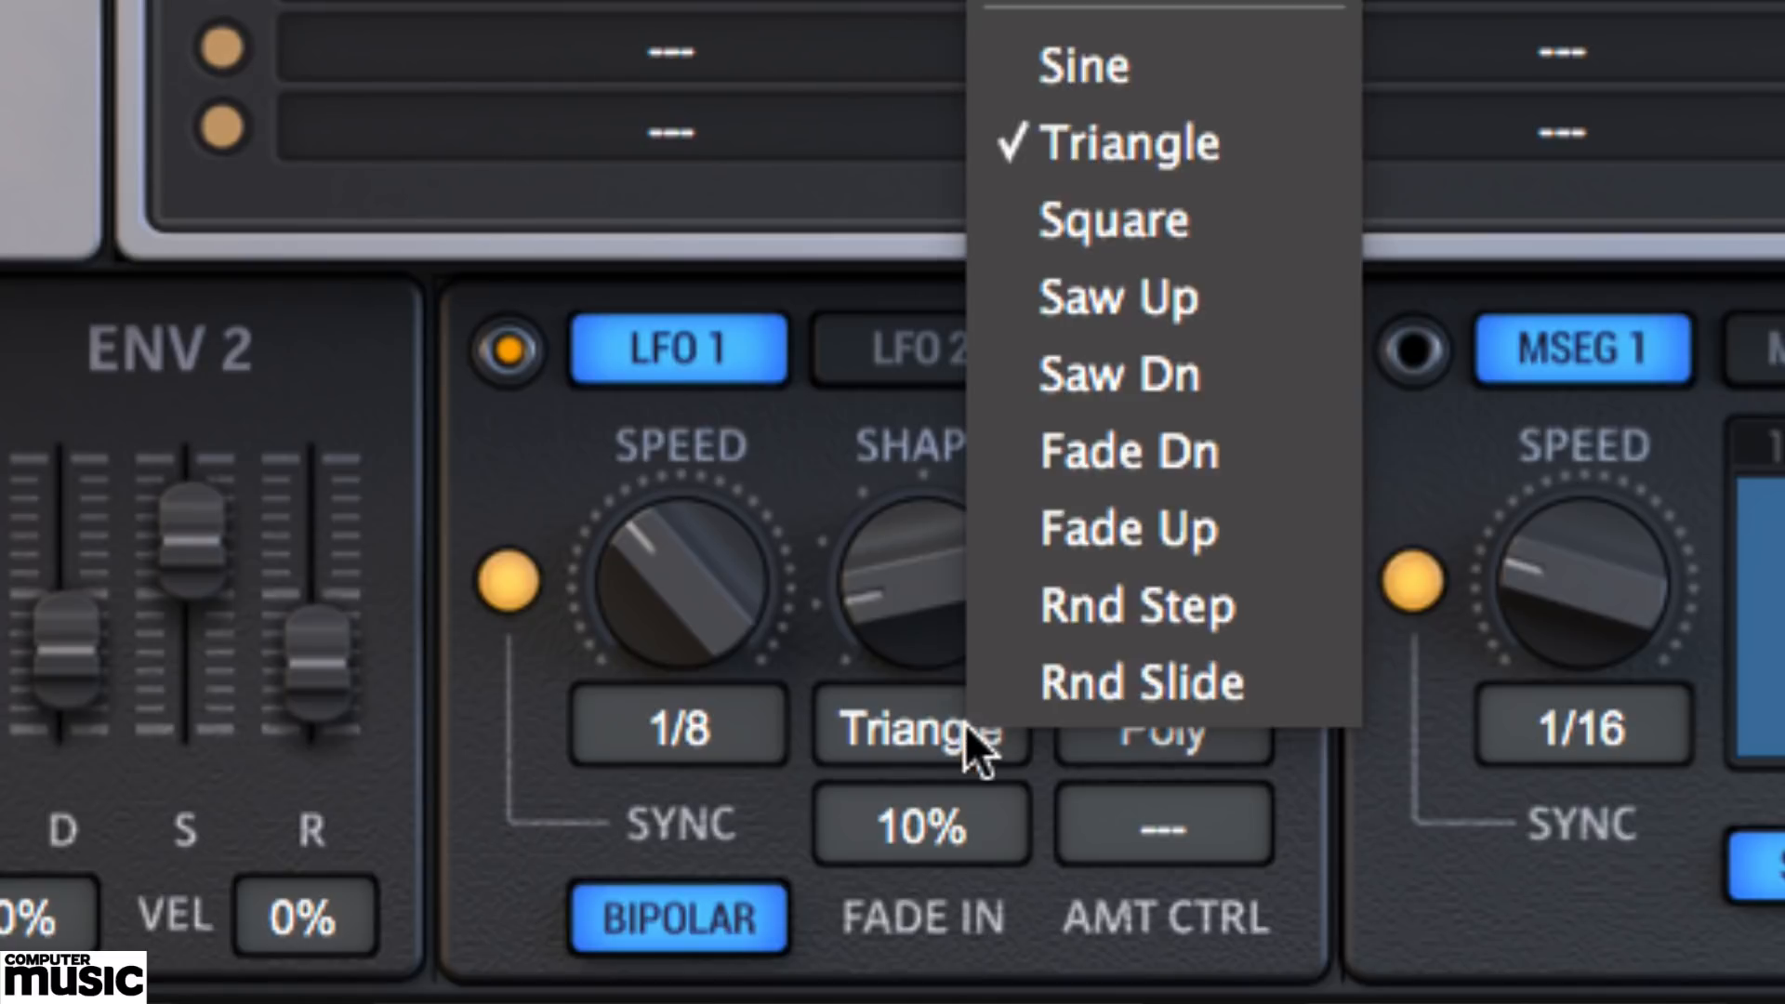
click(1143, 587)
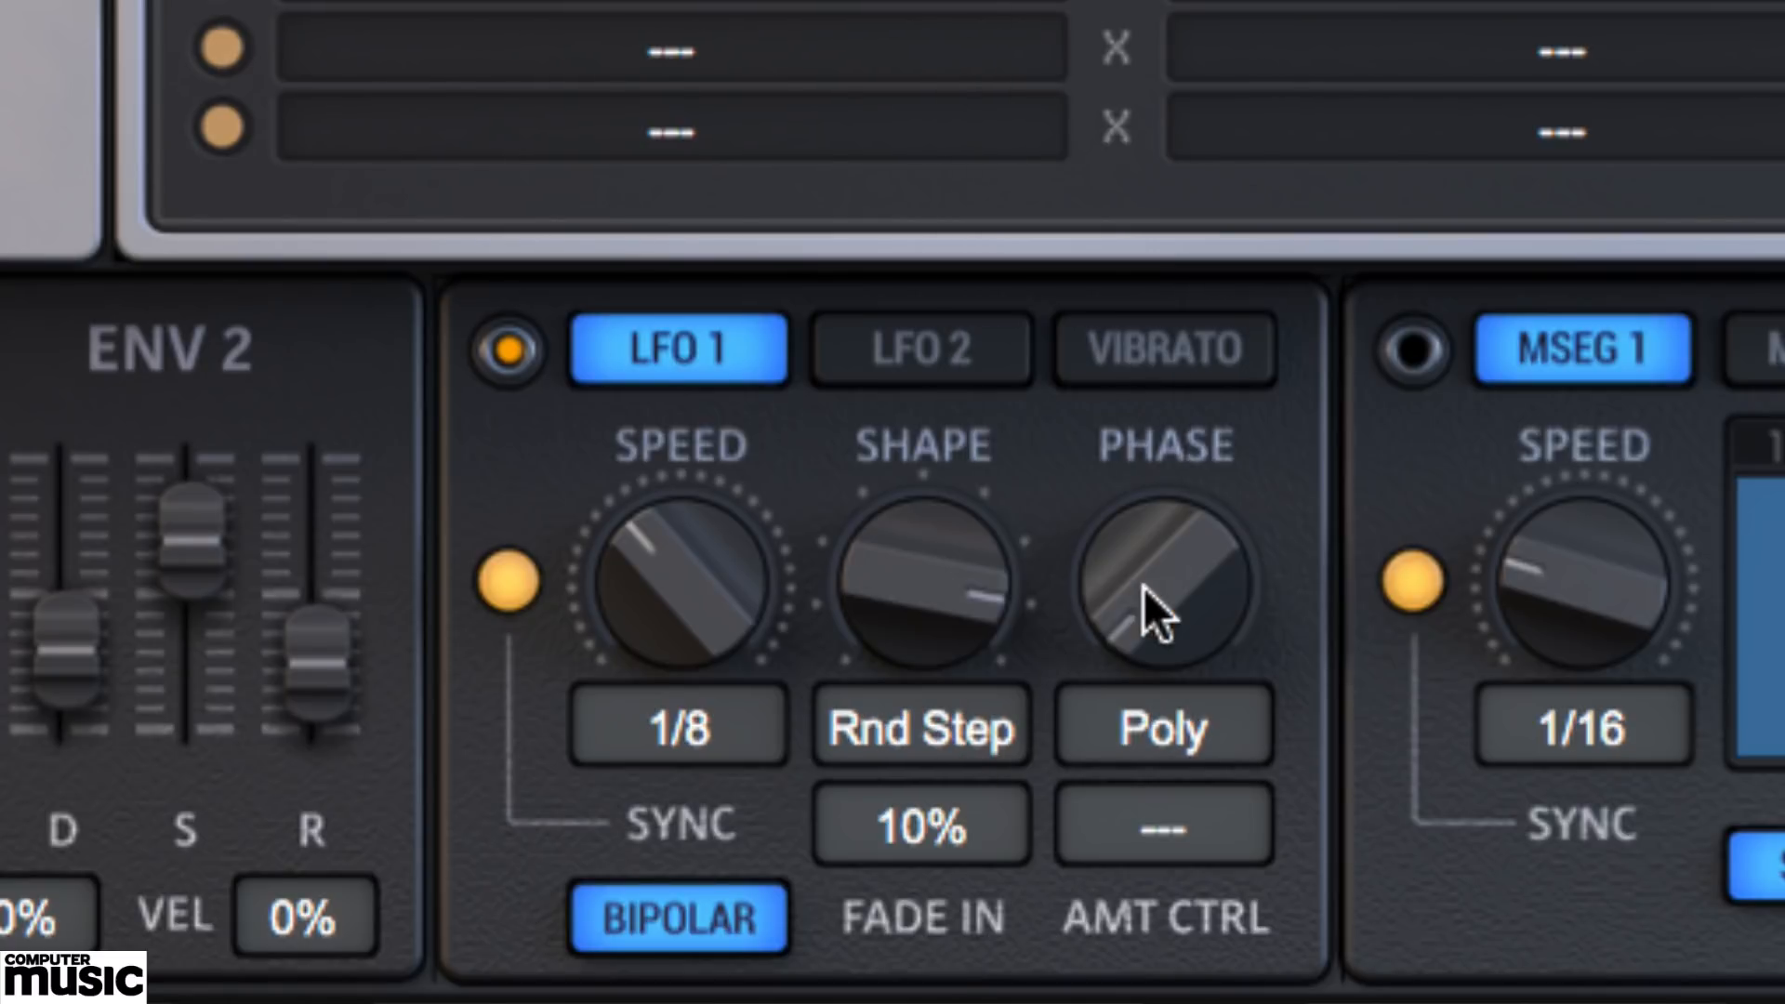
click(923, 727)
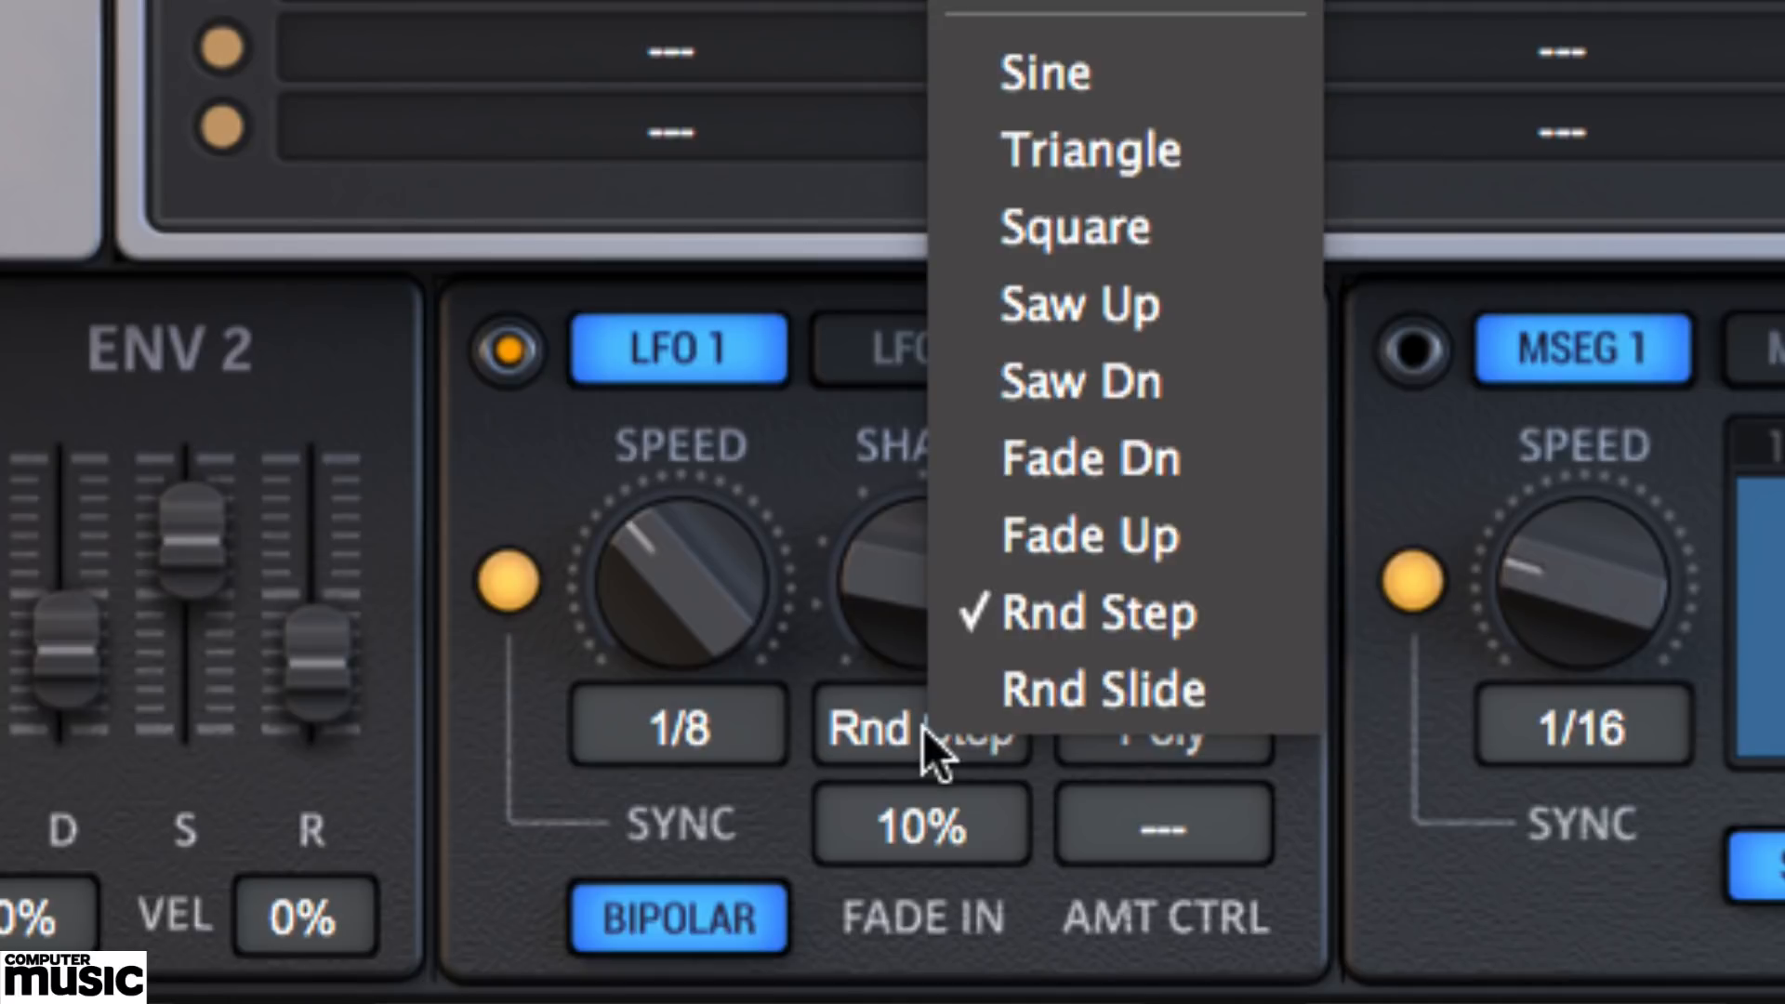
click(1067, 82)
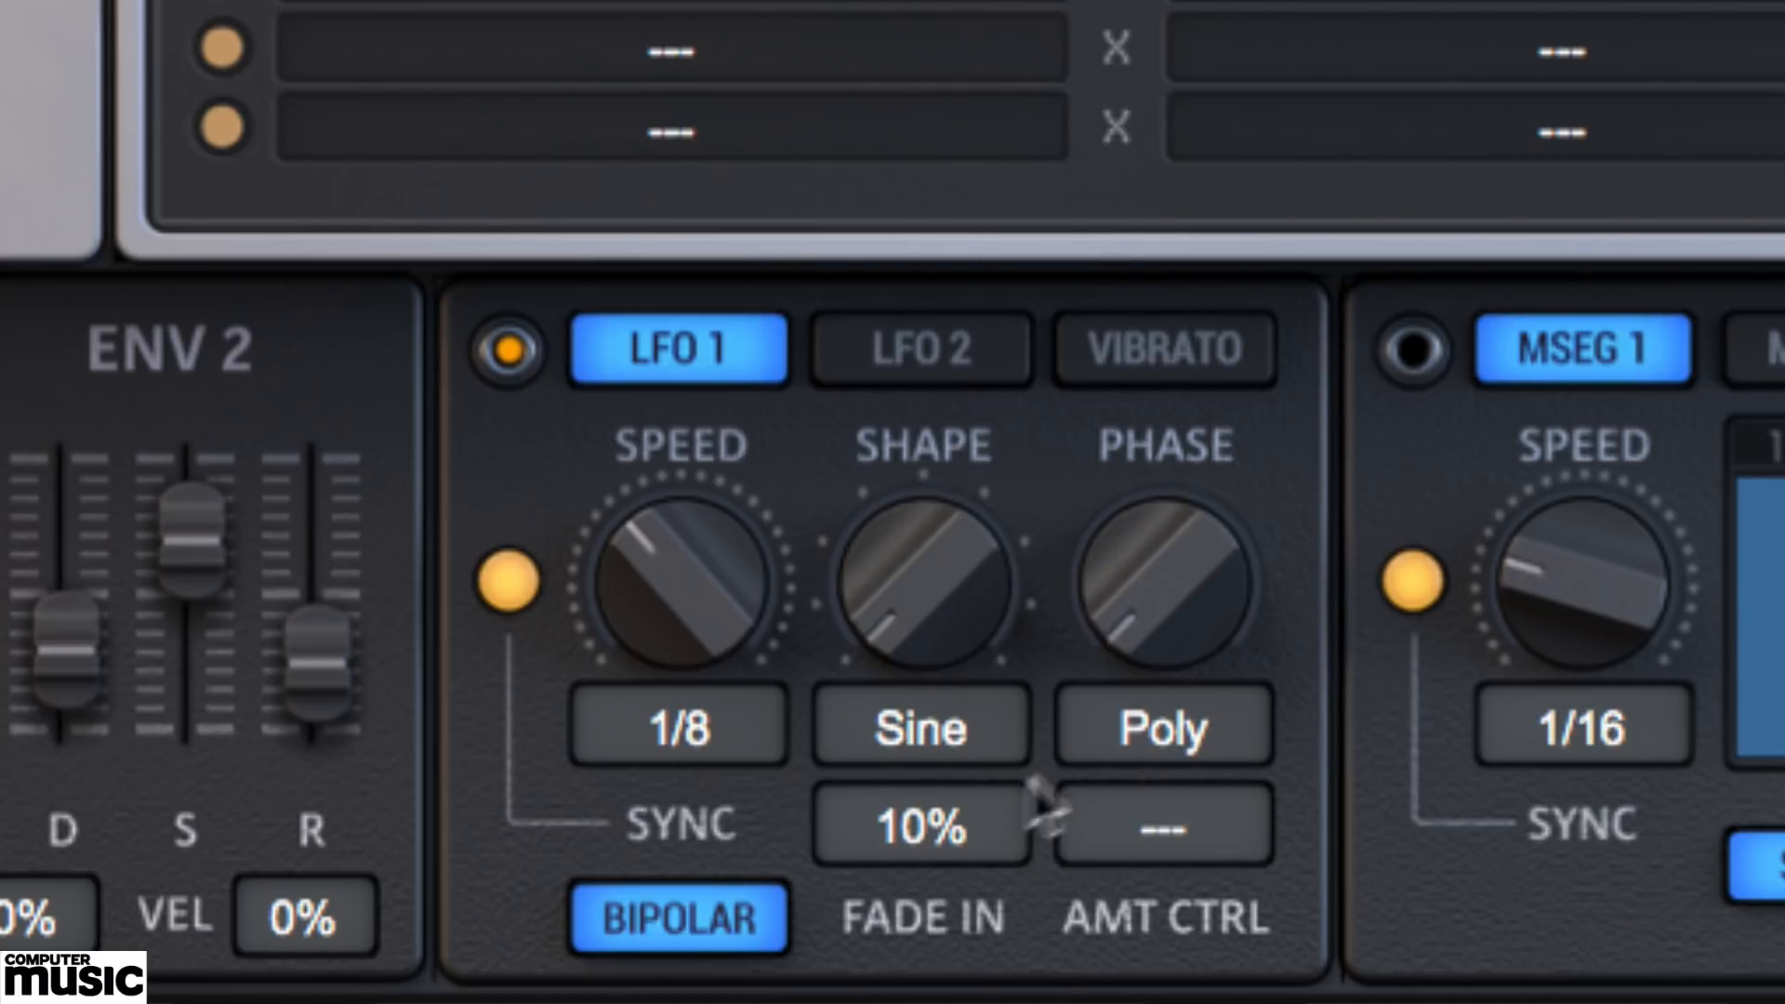
- Sweep LFO 1's fade-in through 73% and 28% to 7%, and raise its phase before resetting it
drag(956, 811, 965, 515)
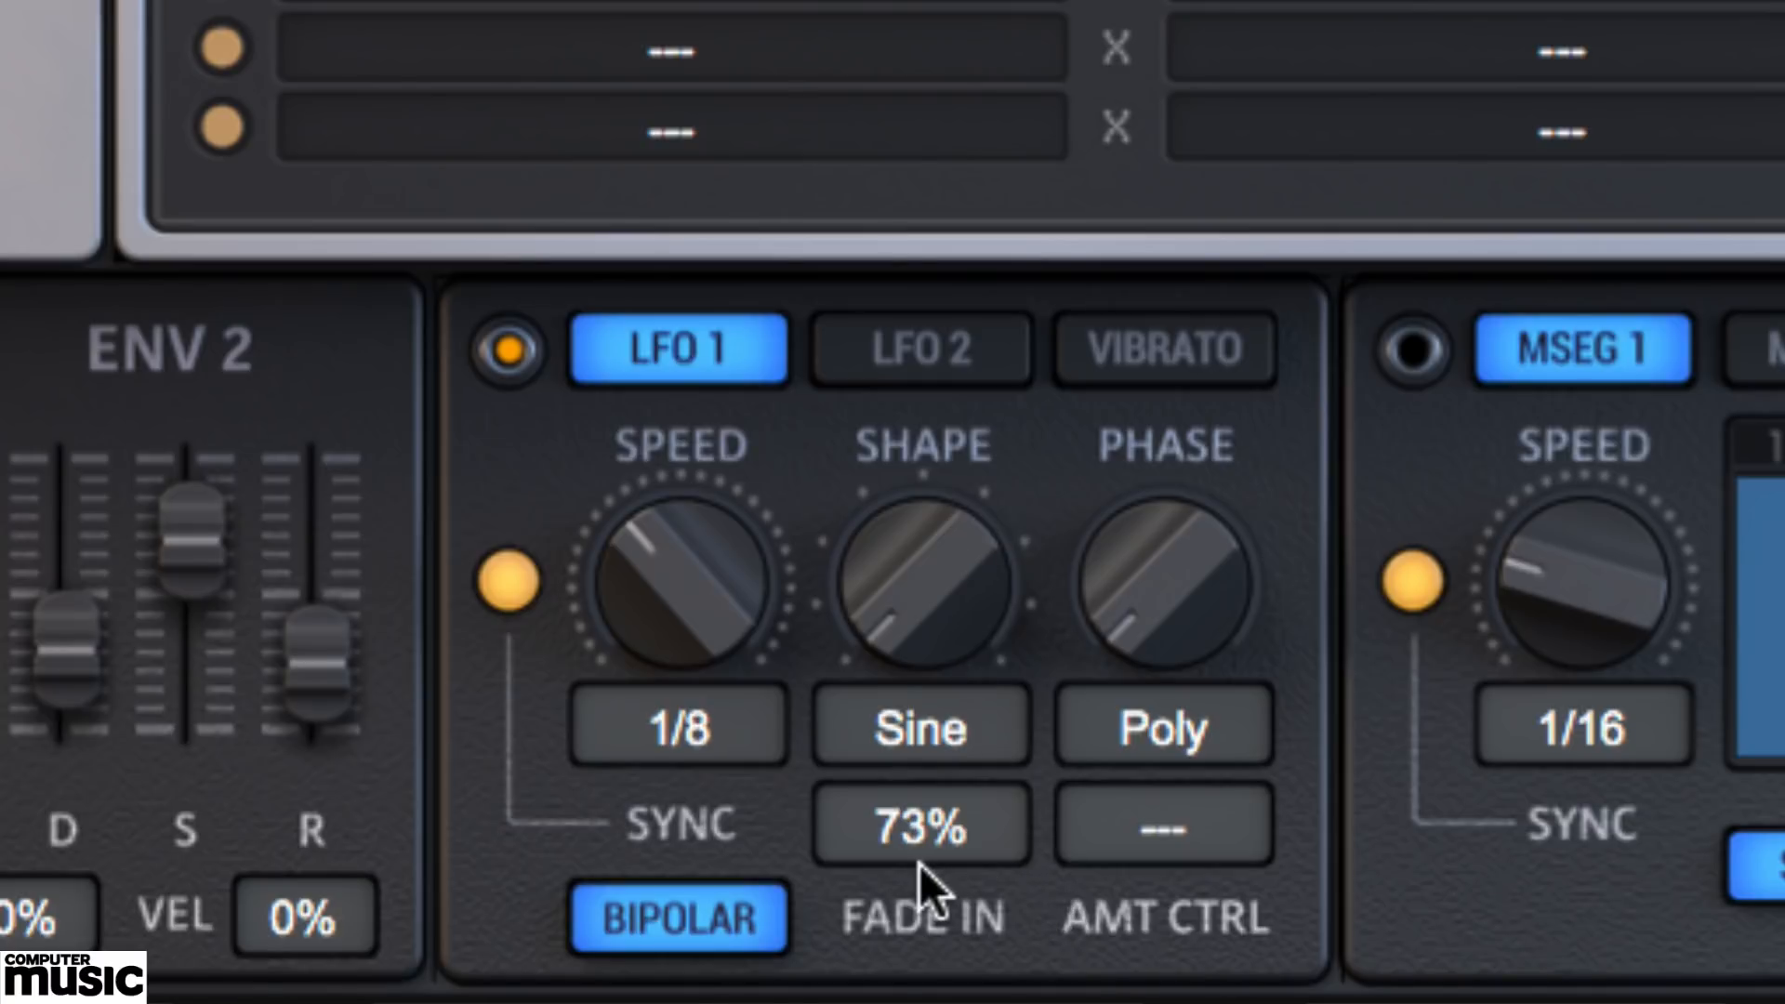
drag(929, 853, 957, 1003)
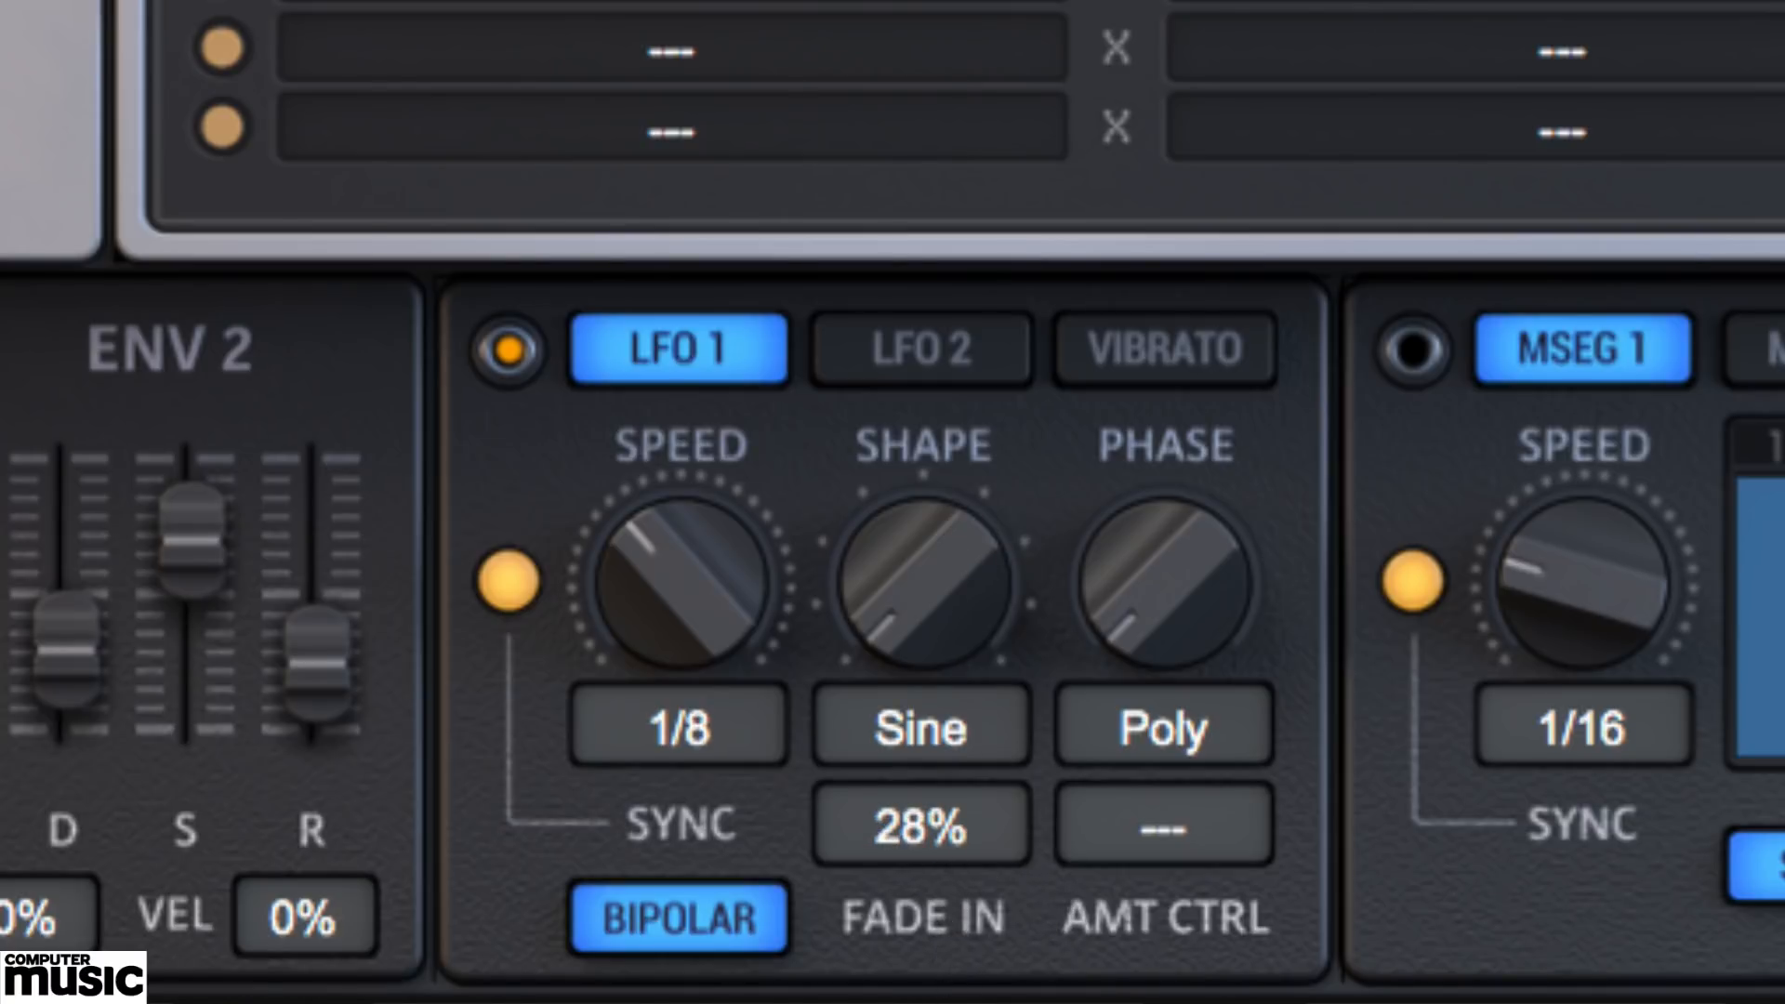
double_click(945, 833)
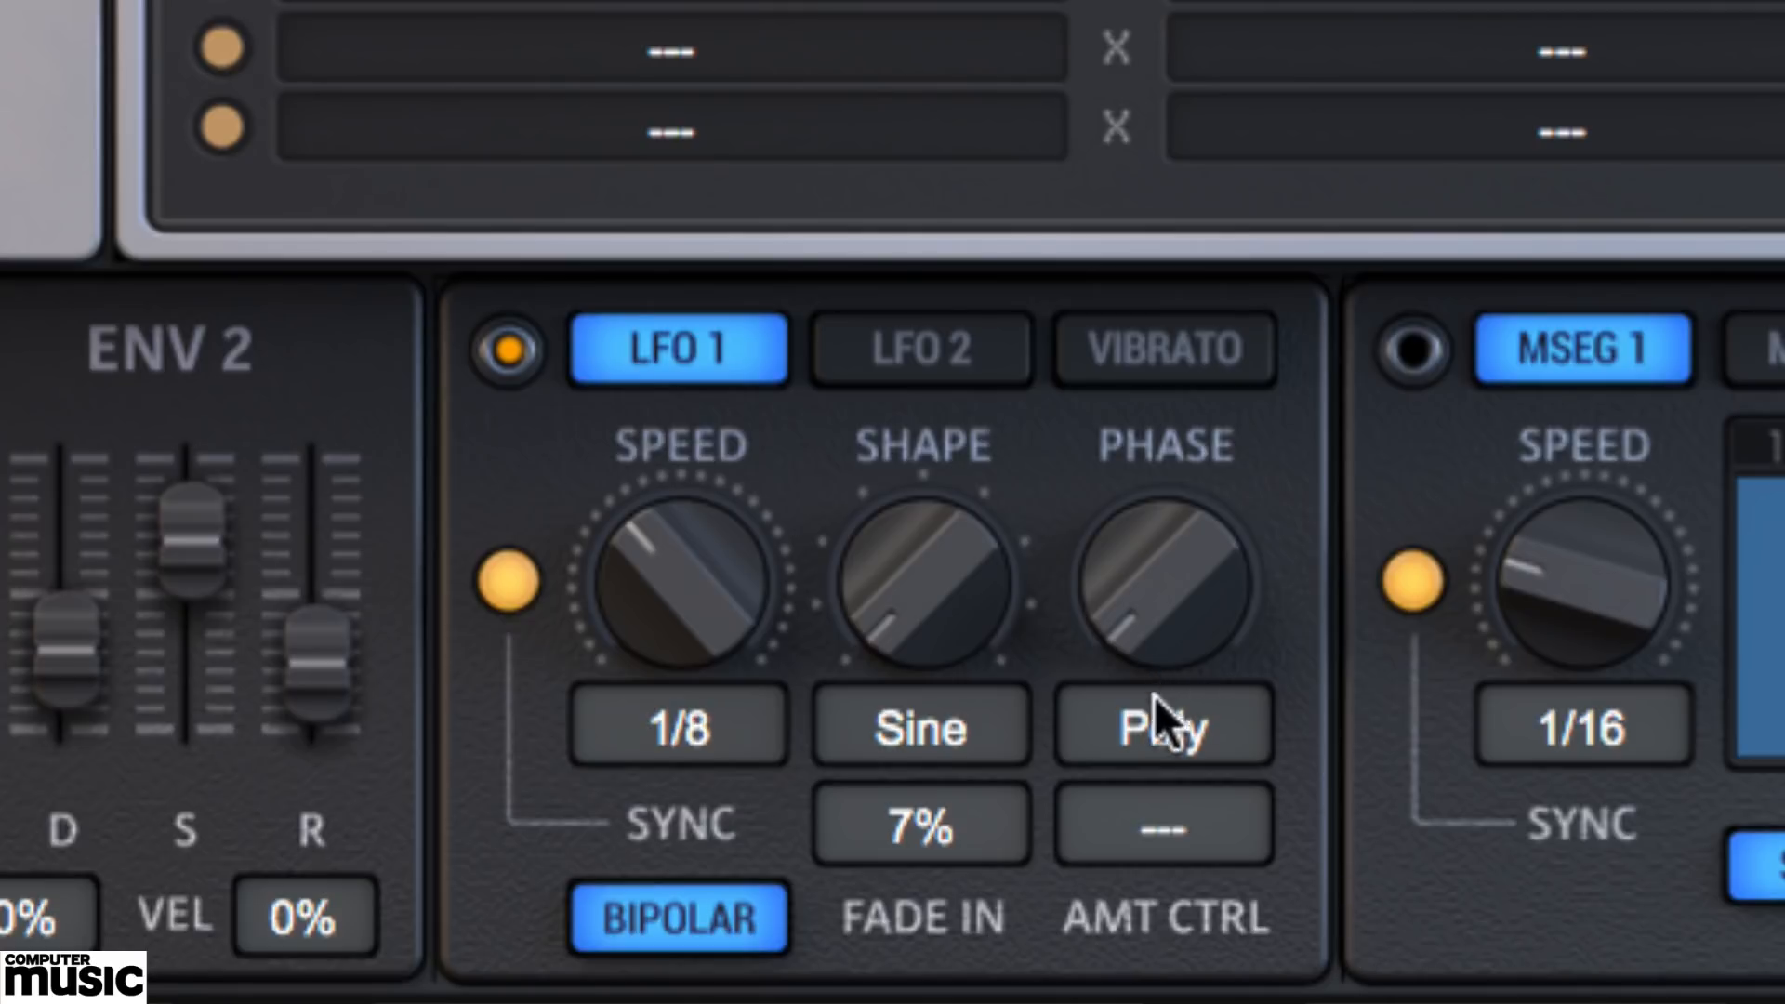
drag(1154, 600, 1199, 423)
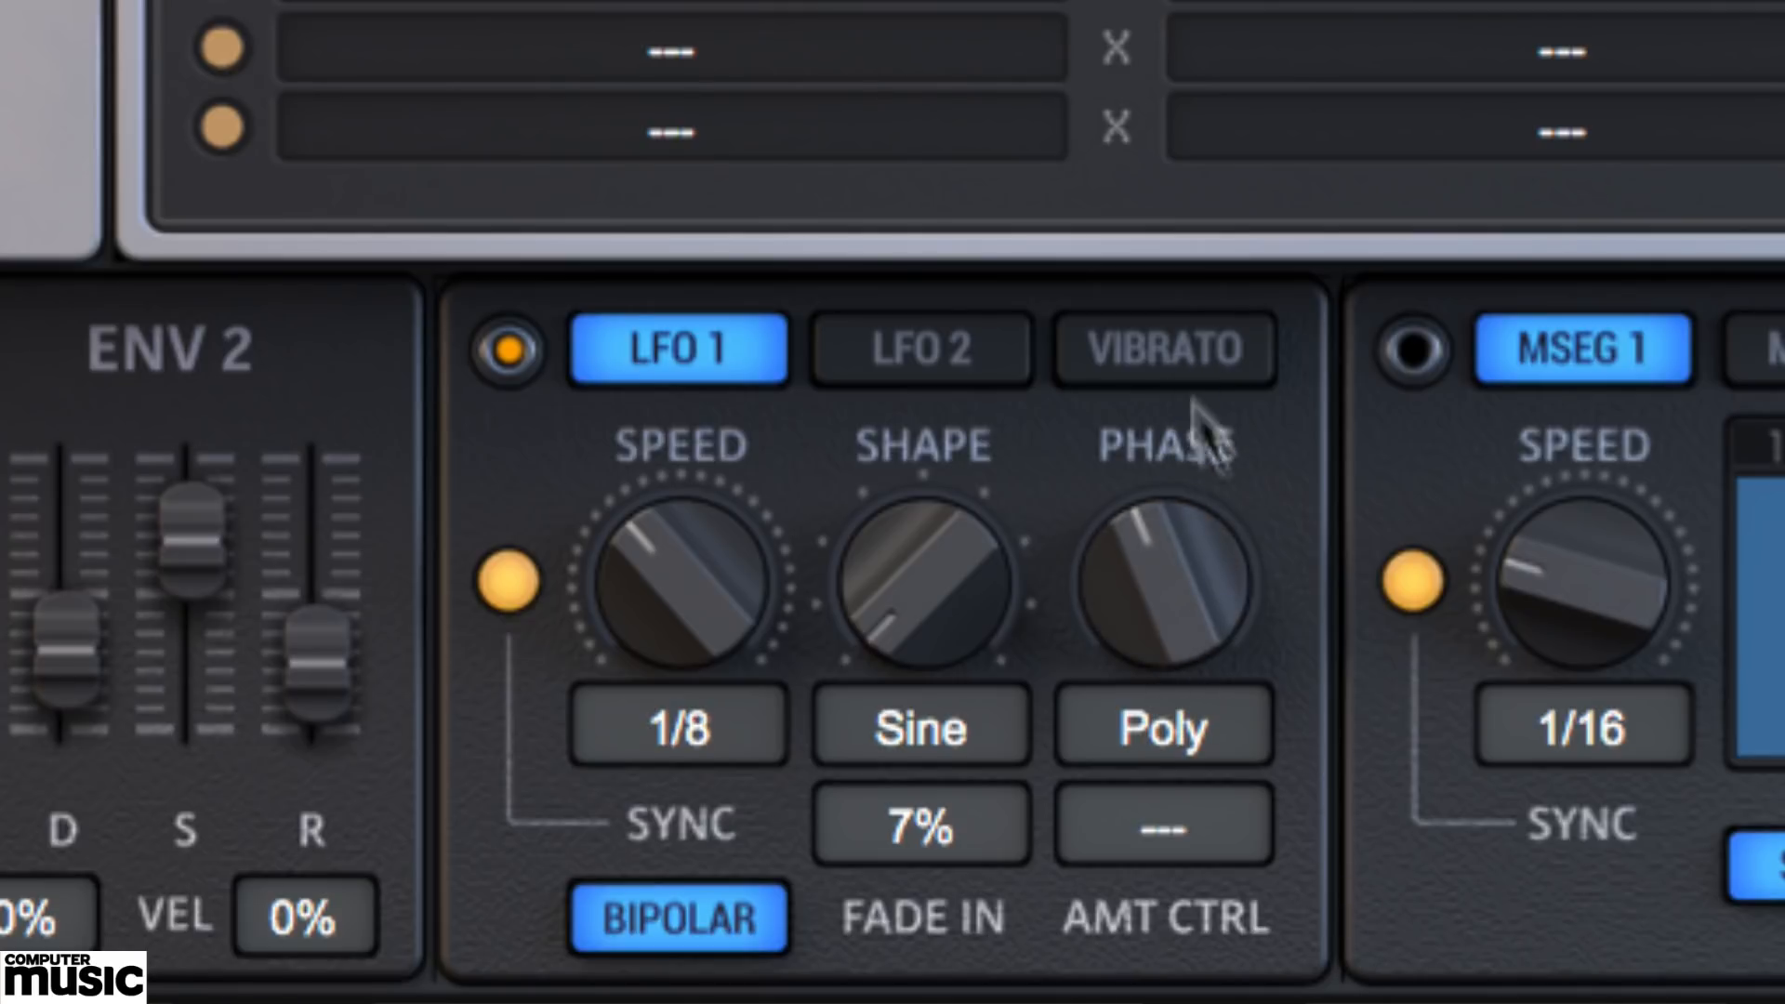
double_click(1162, 580)
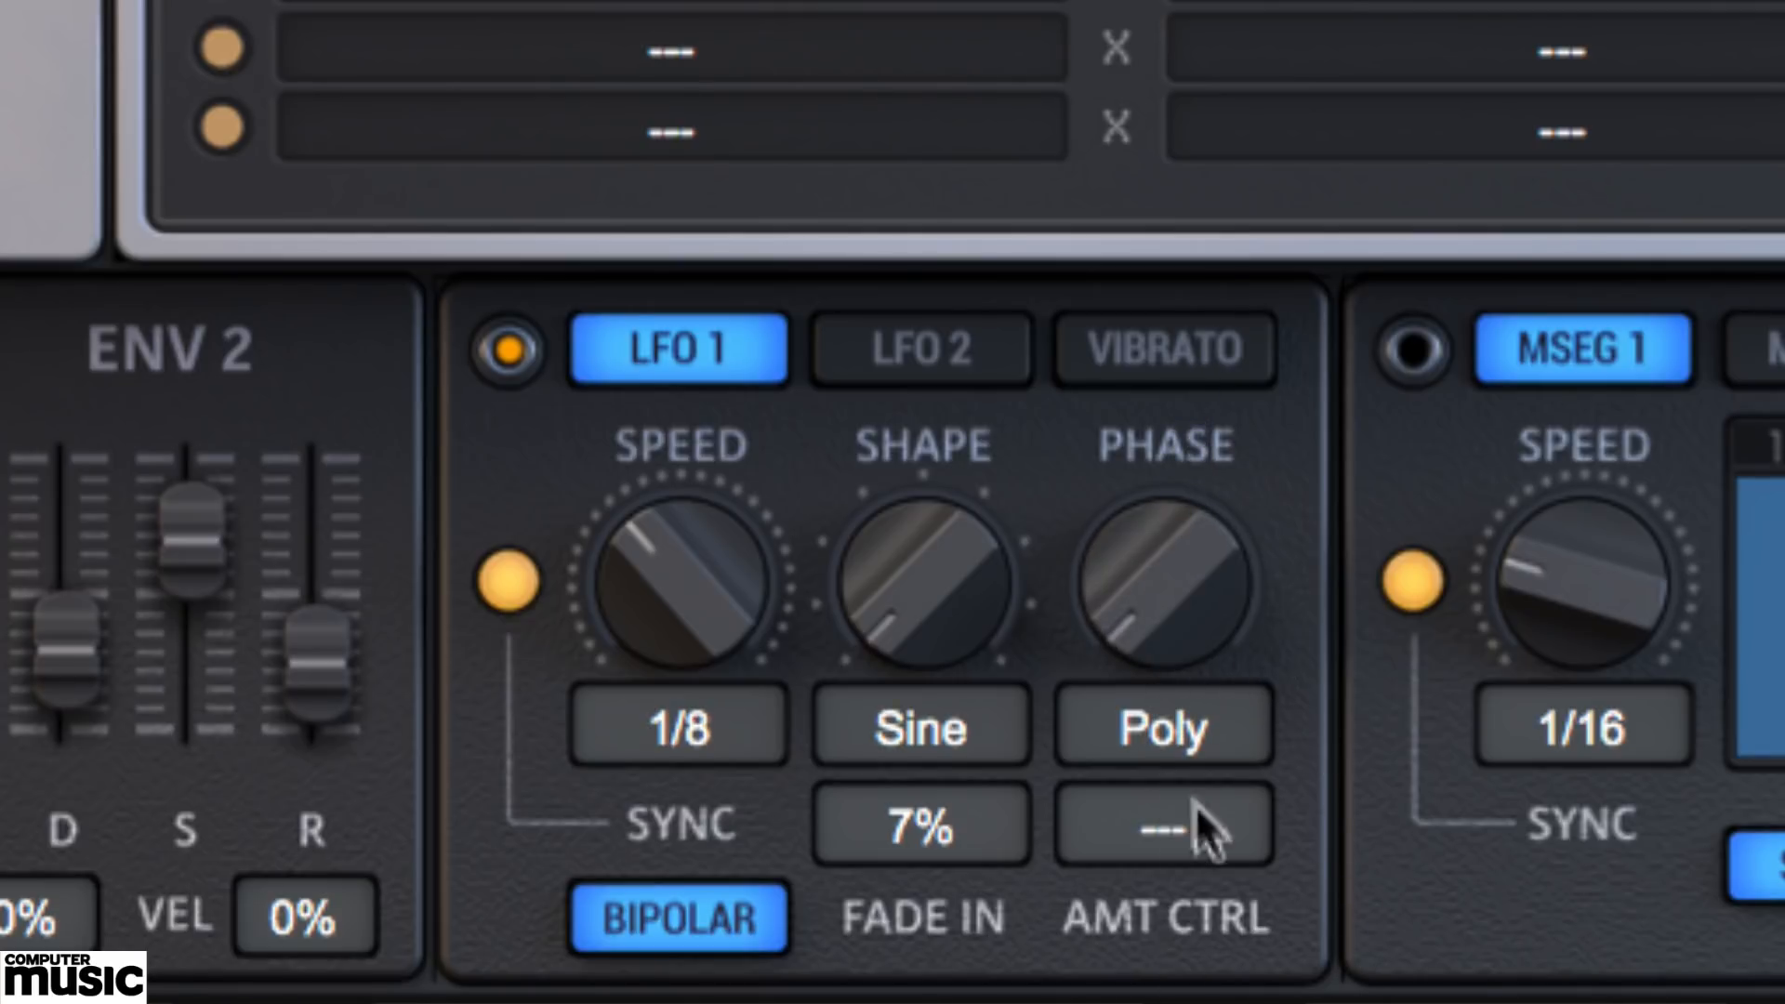
- Try the Mono trigger mode on LFO 1, and restore Poly
click(1146, 727)
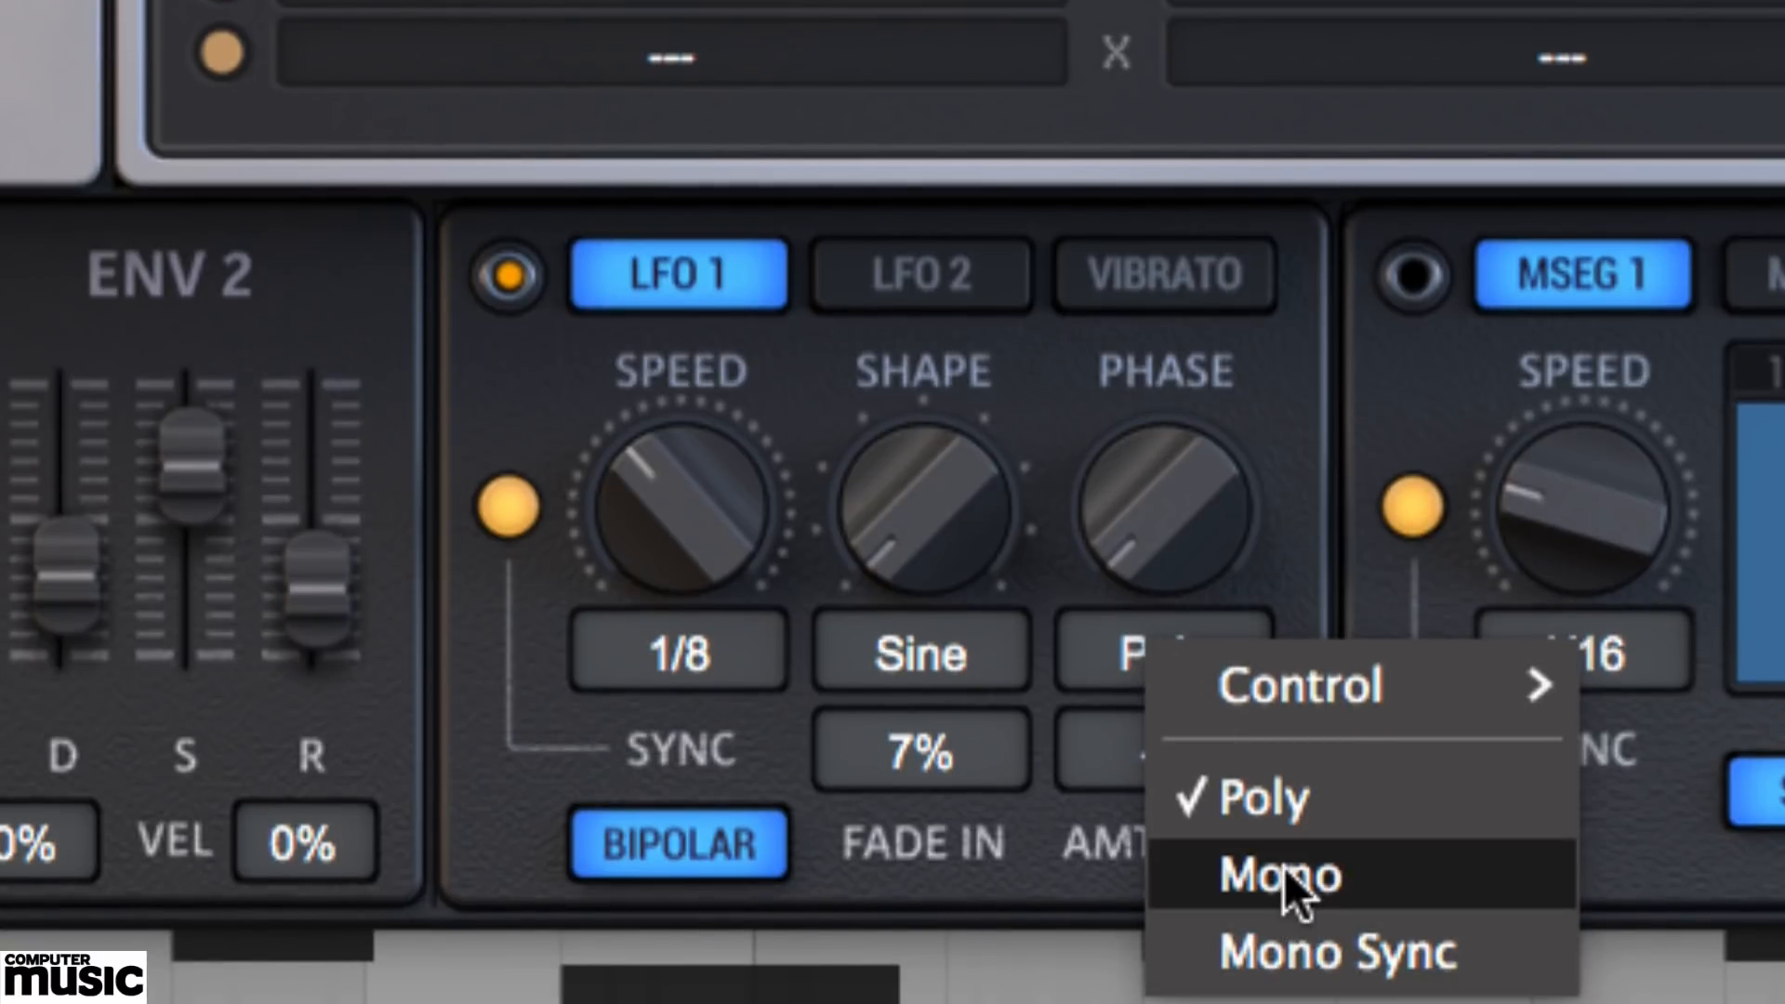
click(1285, 874)
click(1157, 656)
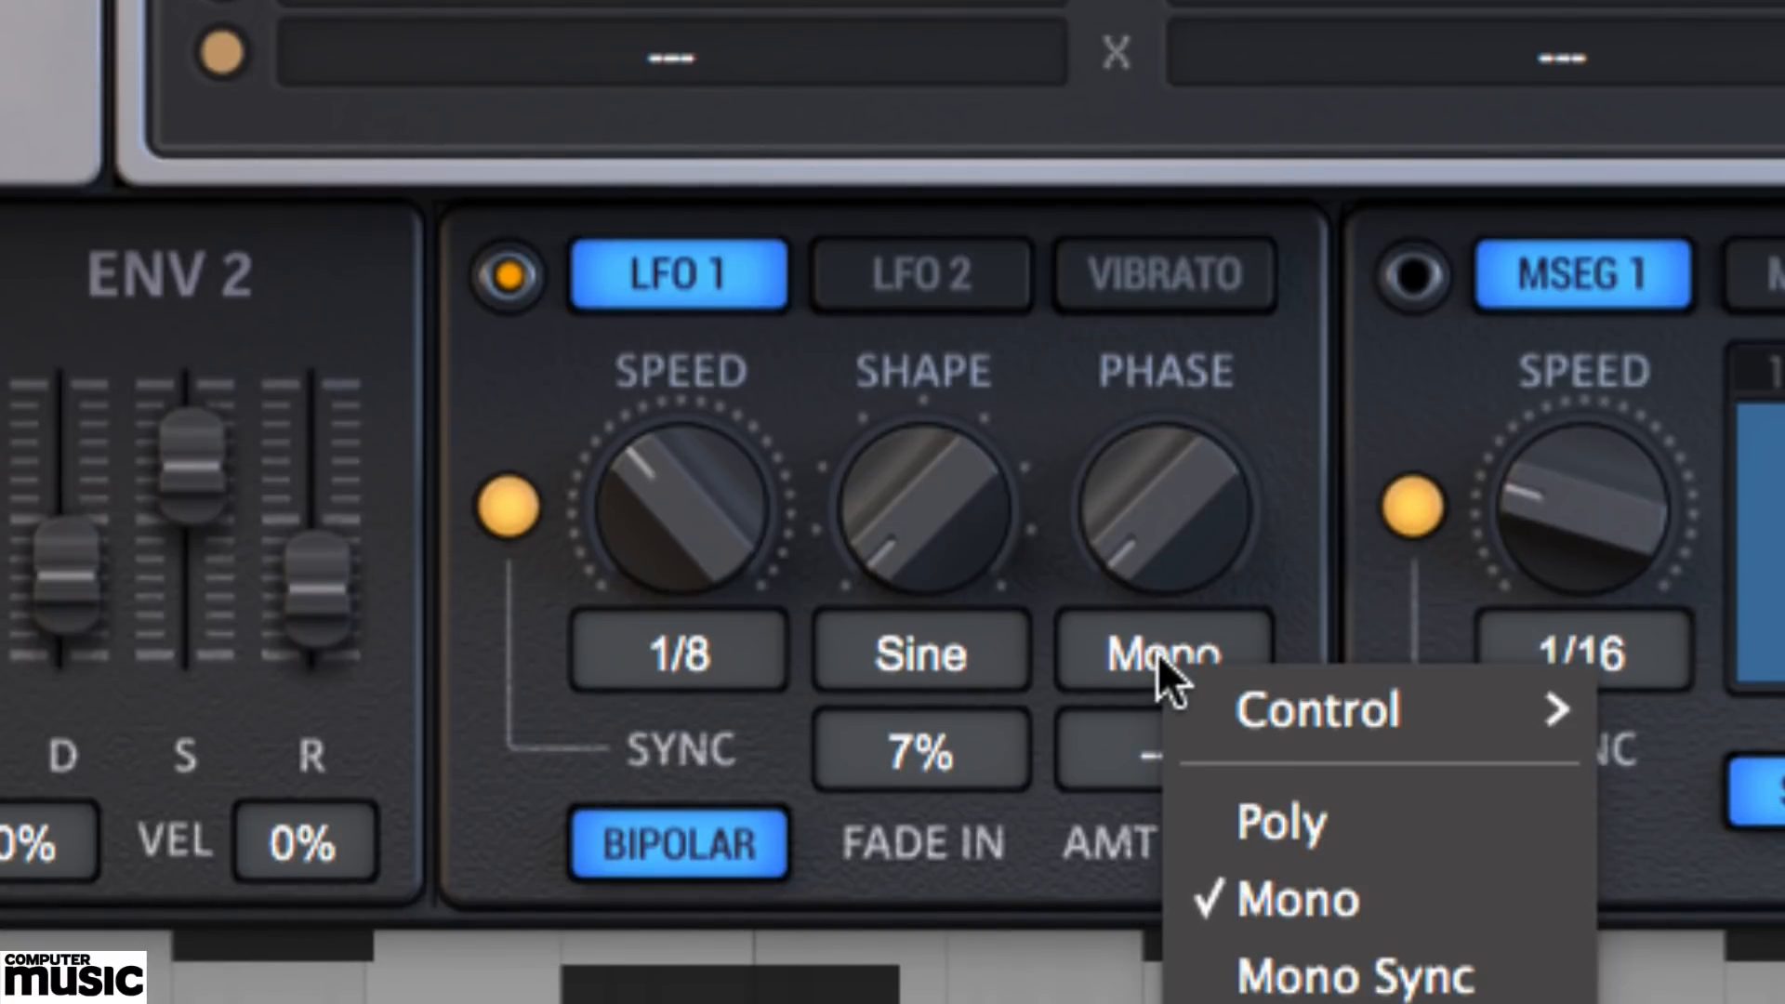
click(1229, 800)
- Set the vibrato rate to 30% and bring oscillator 2's vibrato amount down to 0%
click(1168, 355)
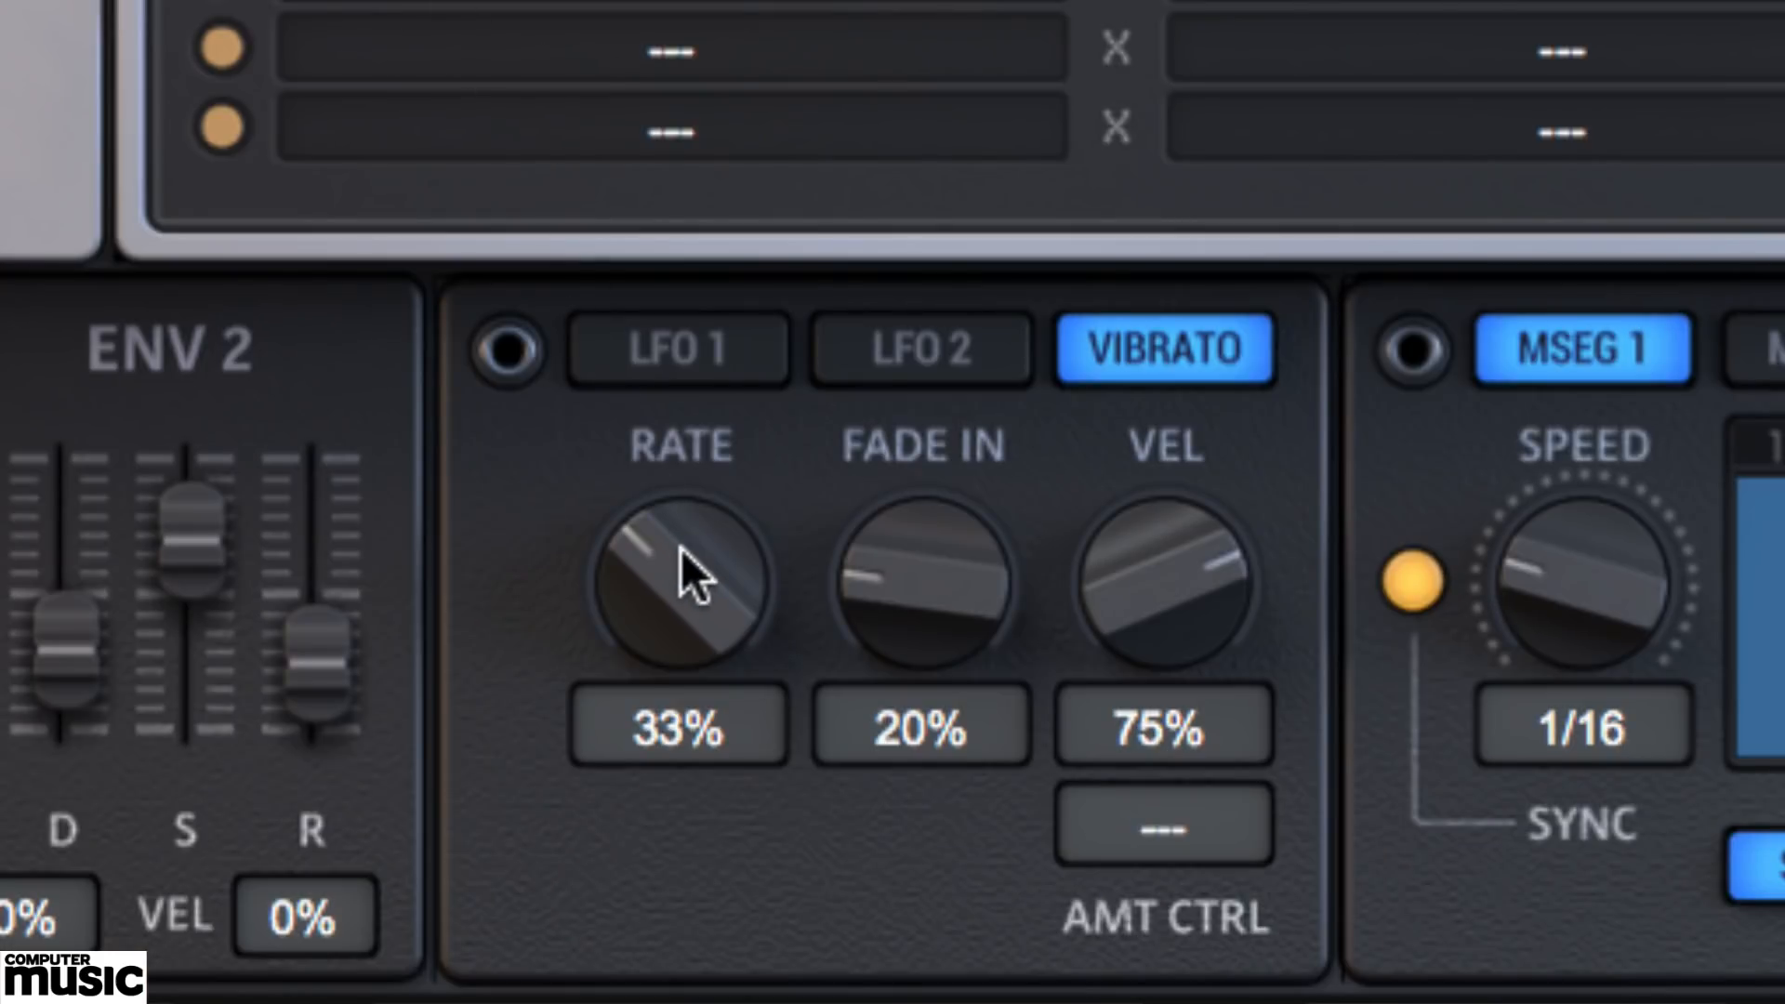
mouse_move(685, 566)
mouse_down()
mouse_move(681, 398)
mouse_move(688, 568)
mouse_up()
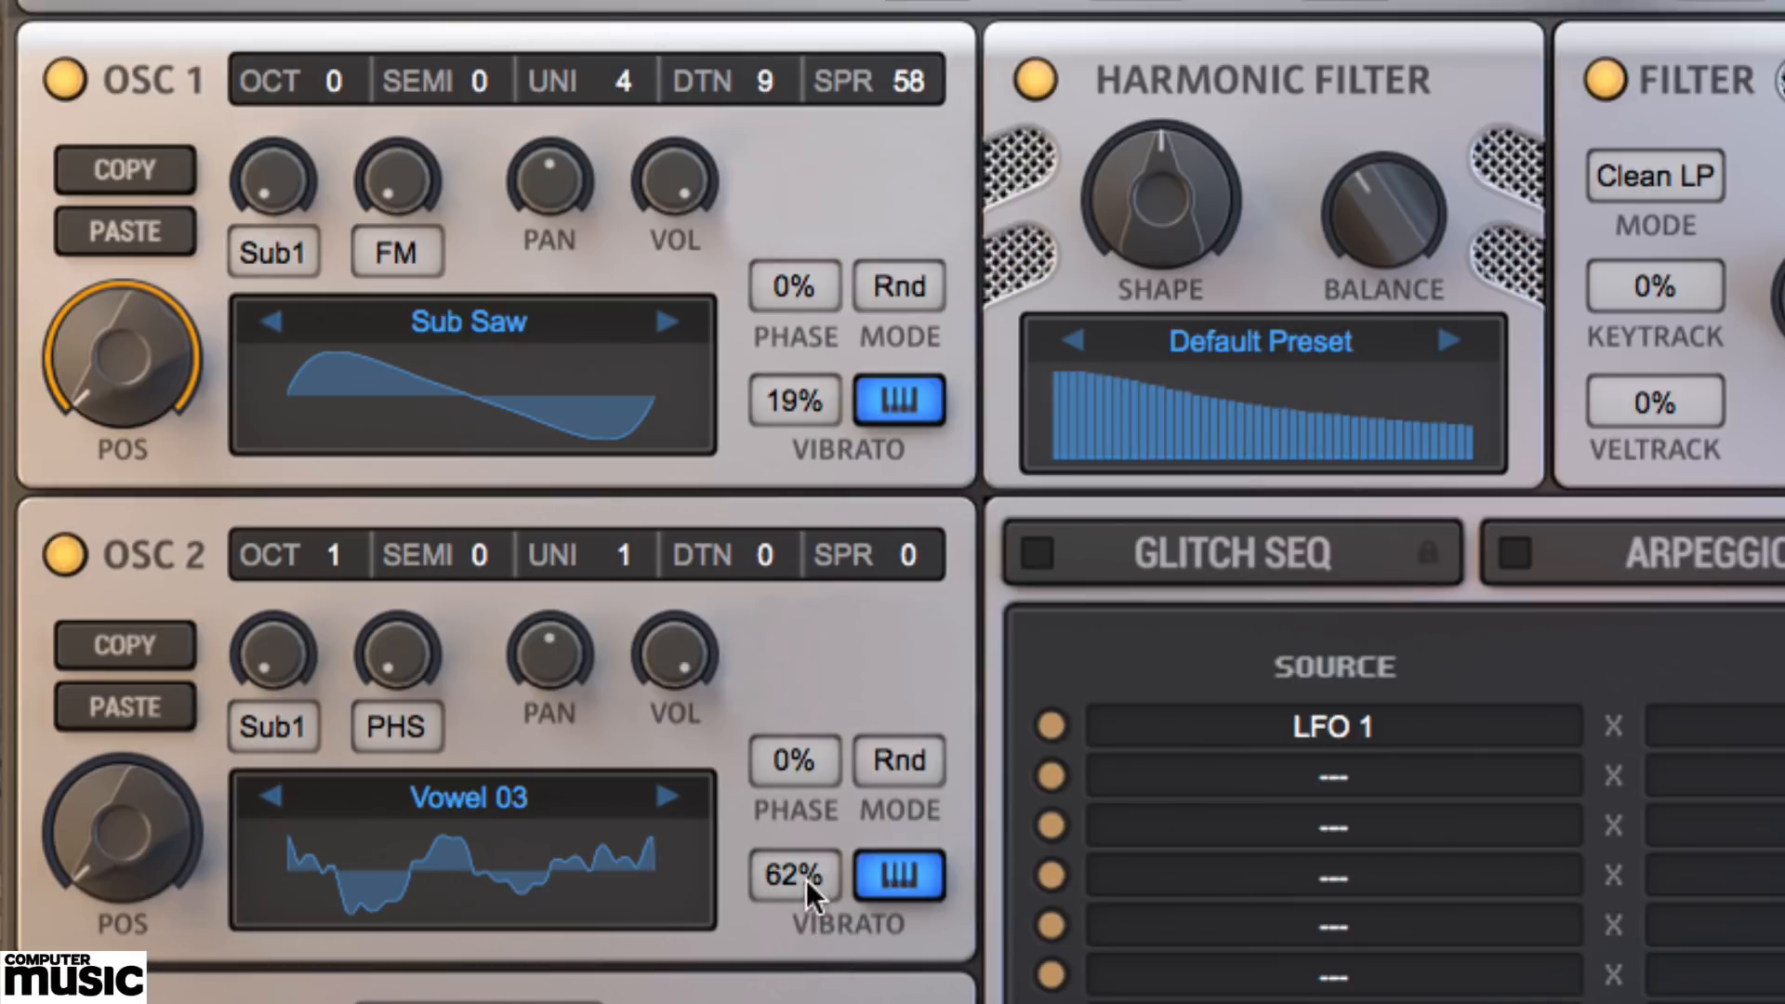
drag(806, 879, 806, 948)
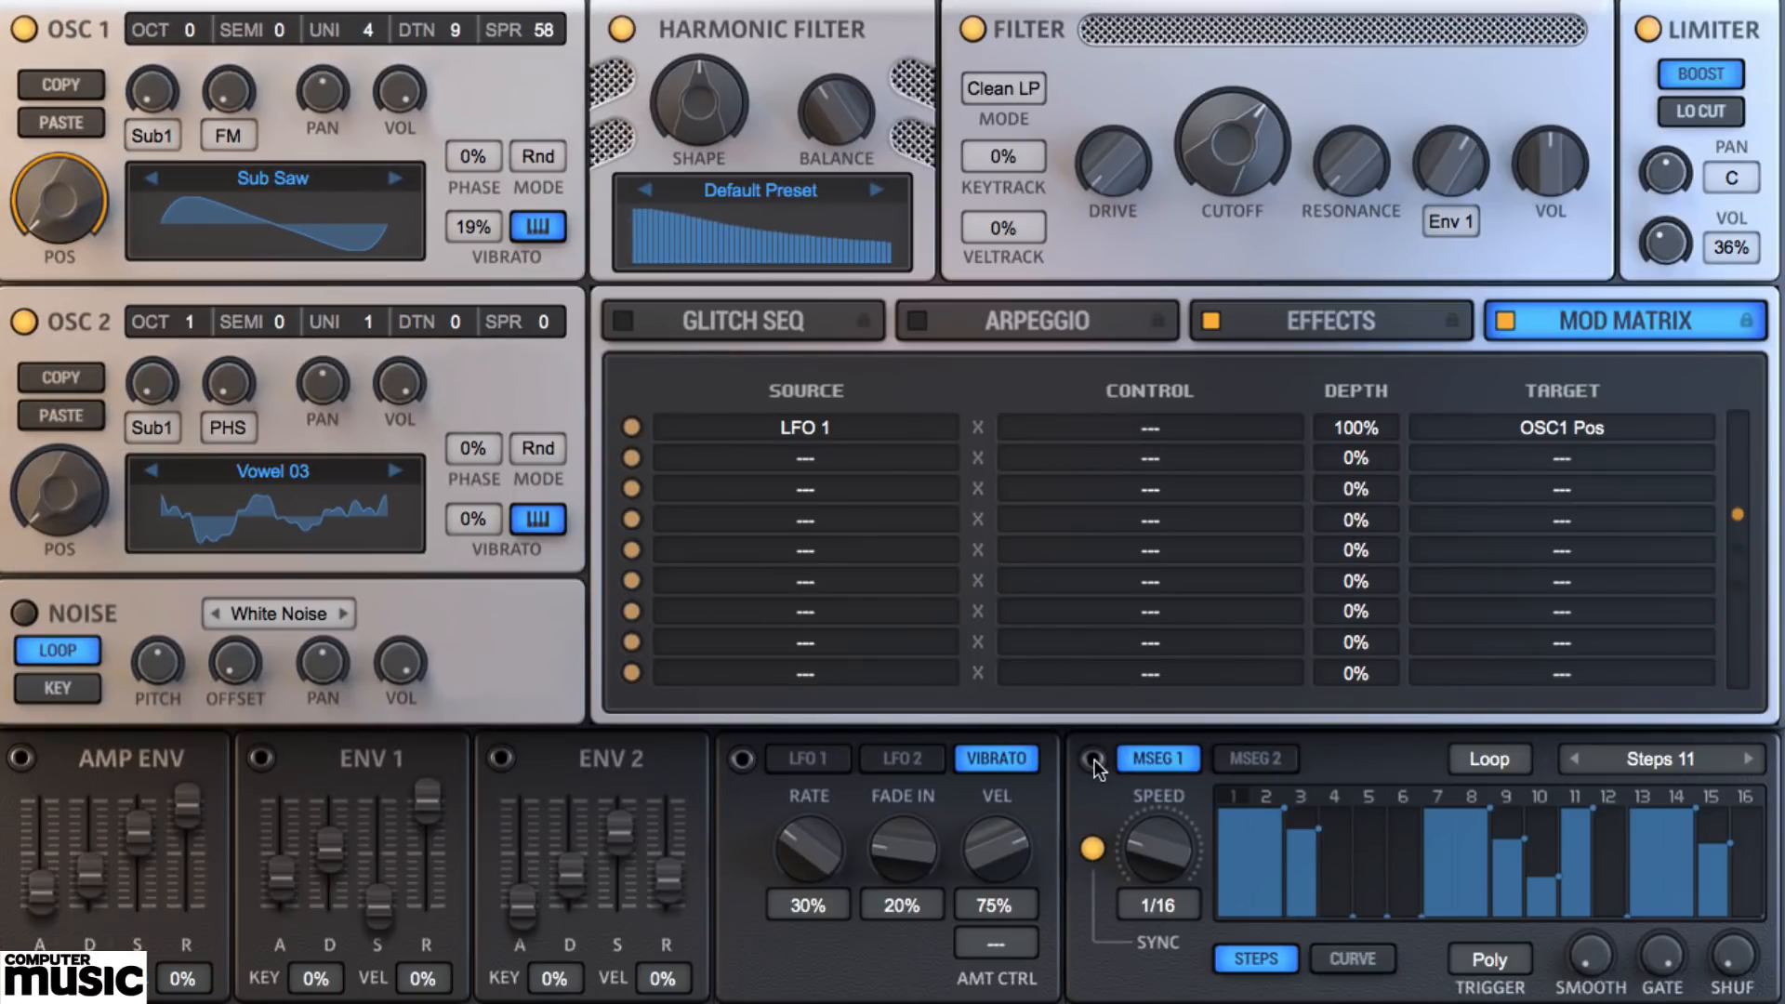
- Route MSEG 1 to oscillator 1's FM amount at 82% depth, and load Curve 12 as its curve-mode preset
drag(1150, 671, 247, 1)
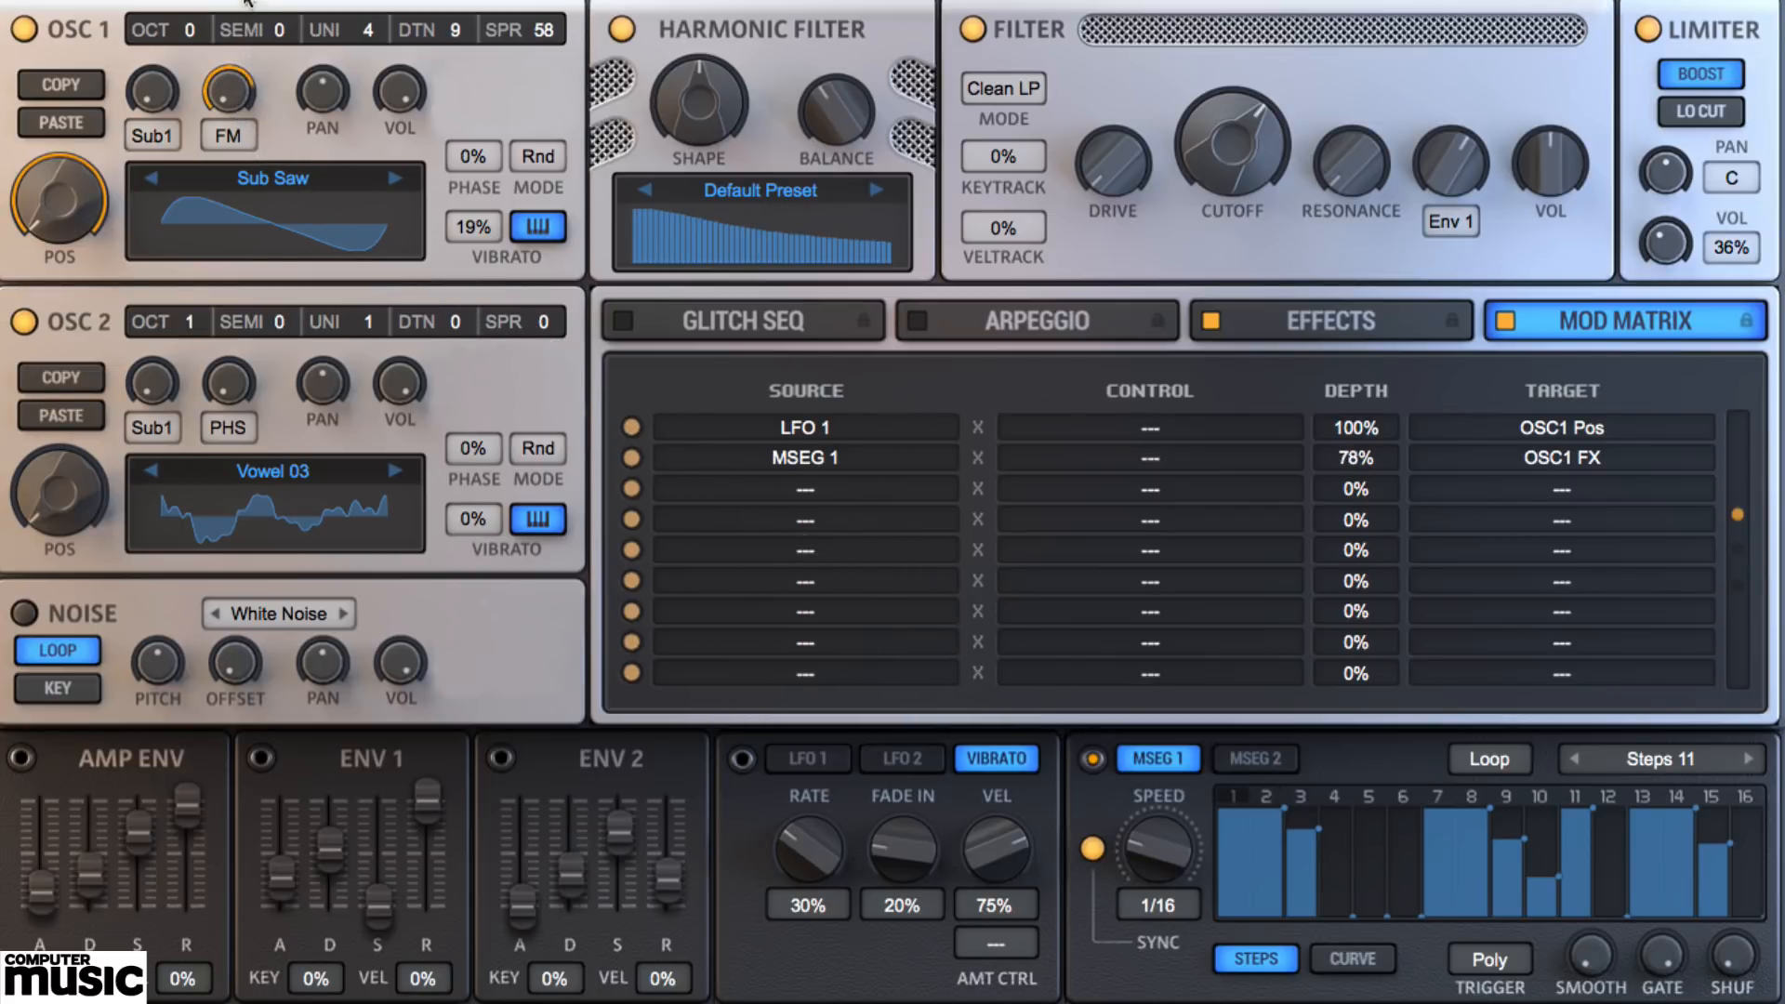
click(1351, 959)
click(1656, 773)
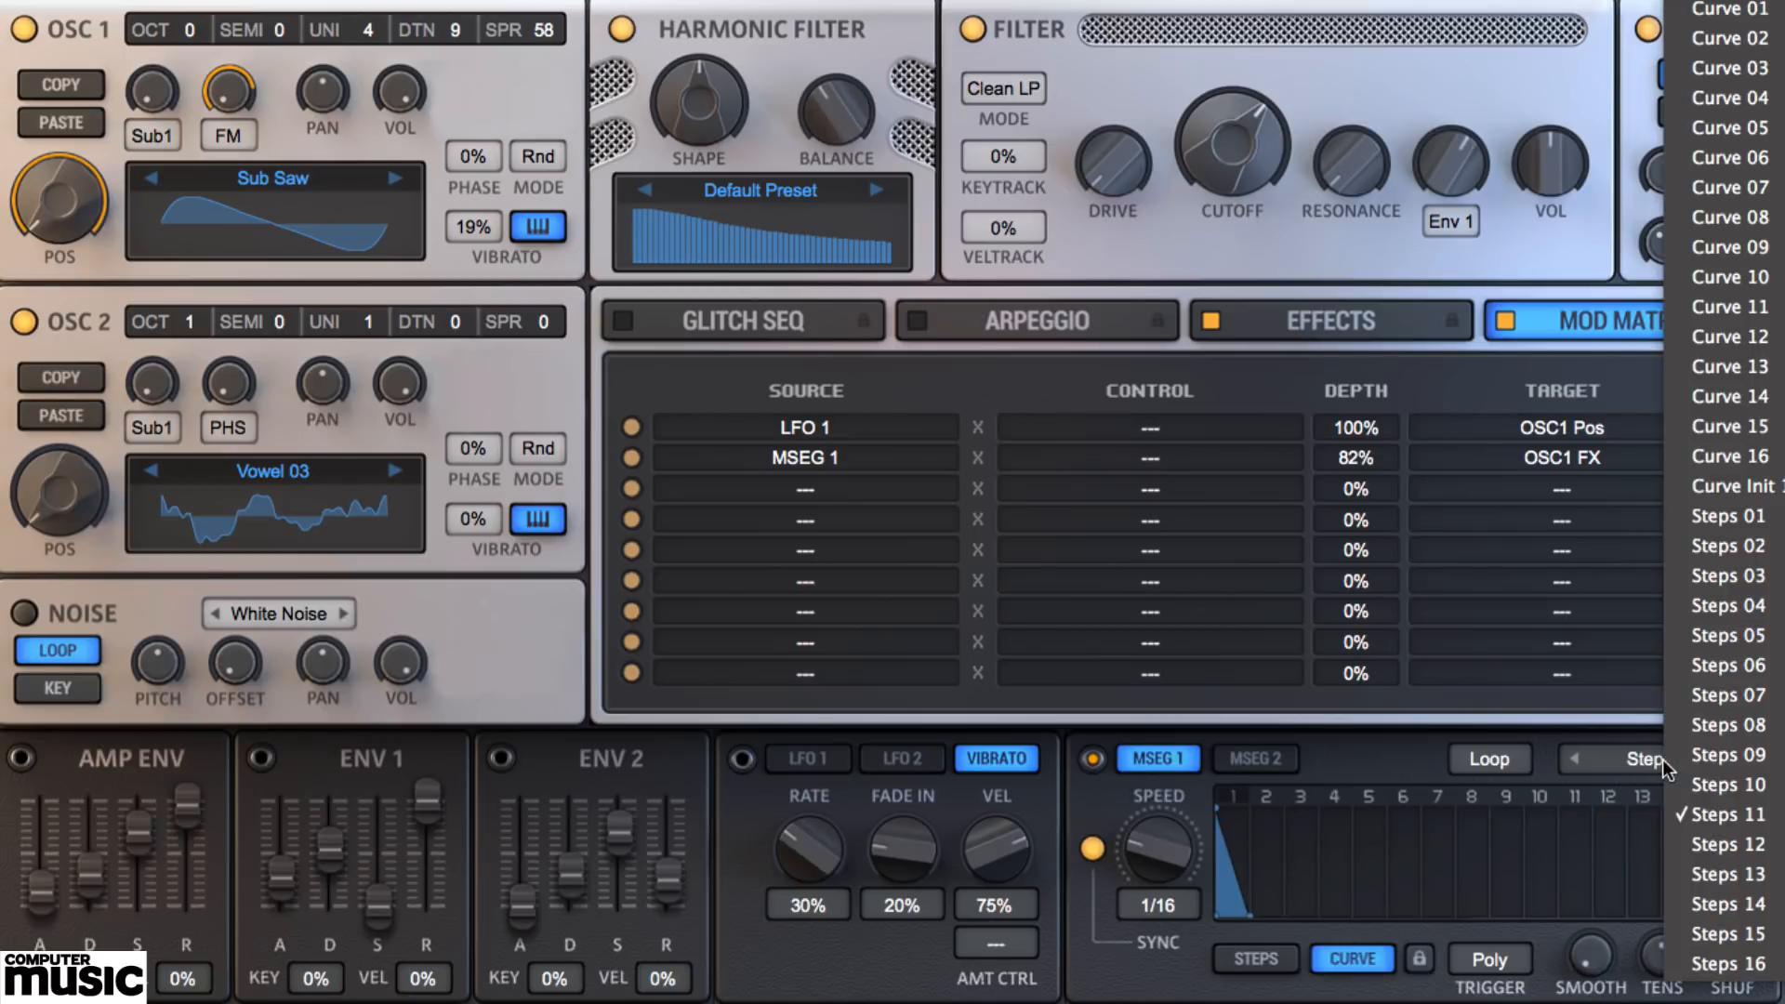
click(1720, 383)
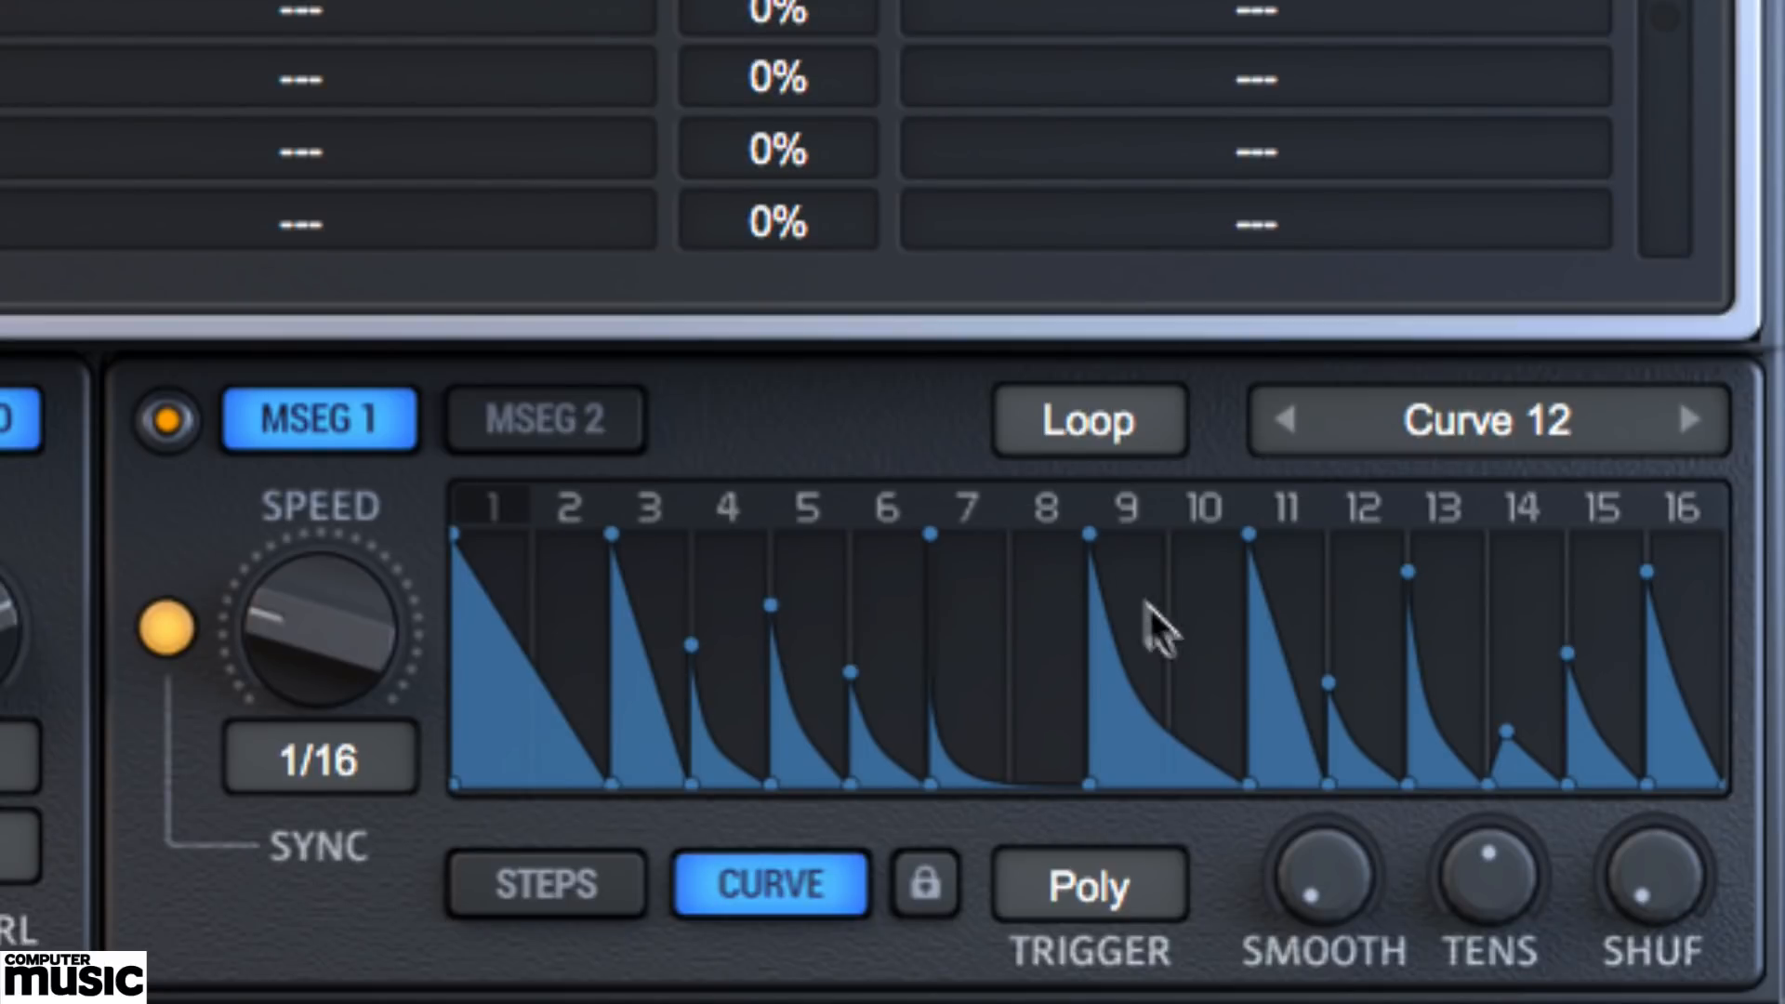
- Bend MSEG 1's curve segments starting at steps 1 and 9 outward, and soften the decay starting at step 7
drag(532, 690, 544, 619)
drag(1145, 669, 1253, 427)
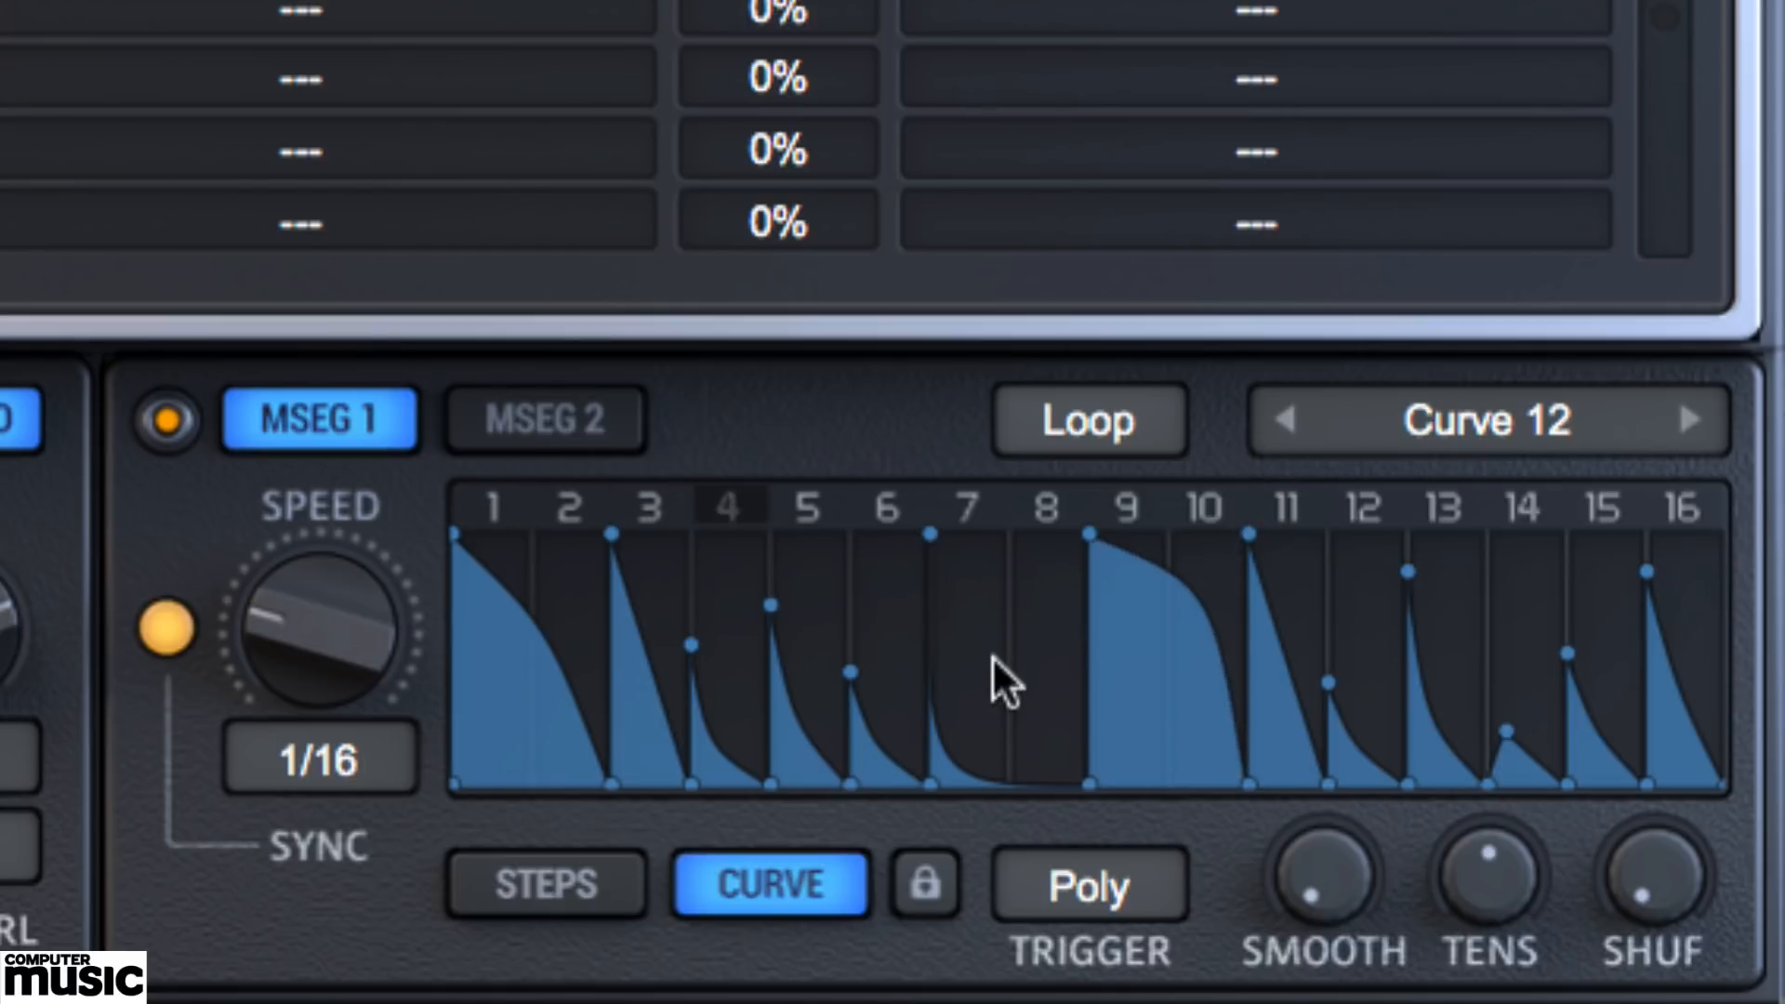
double_click(993, 617)
drag(1027, 675, 1000, 737)
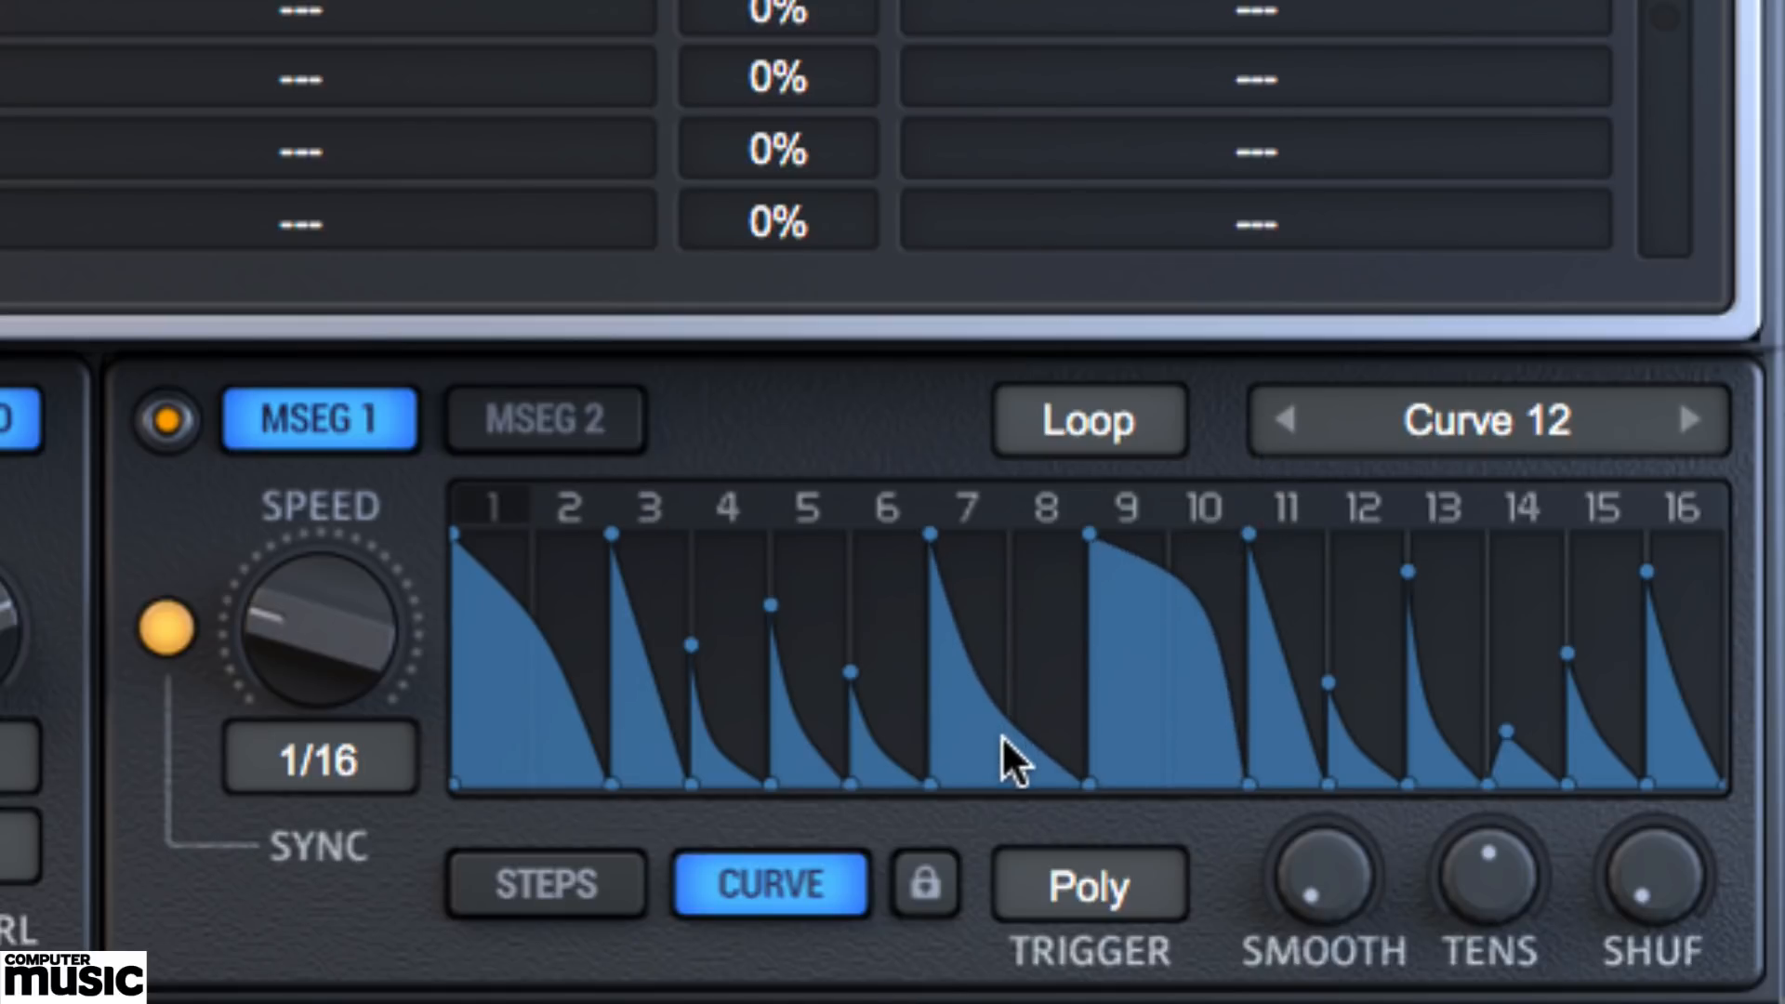
- Switch MSEG 1 to steps mode and lower steps 2, 3, 4, 5, 8, 10, 12 and 14 to varying levels
click(537, 883)
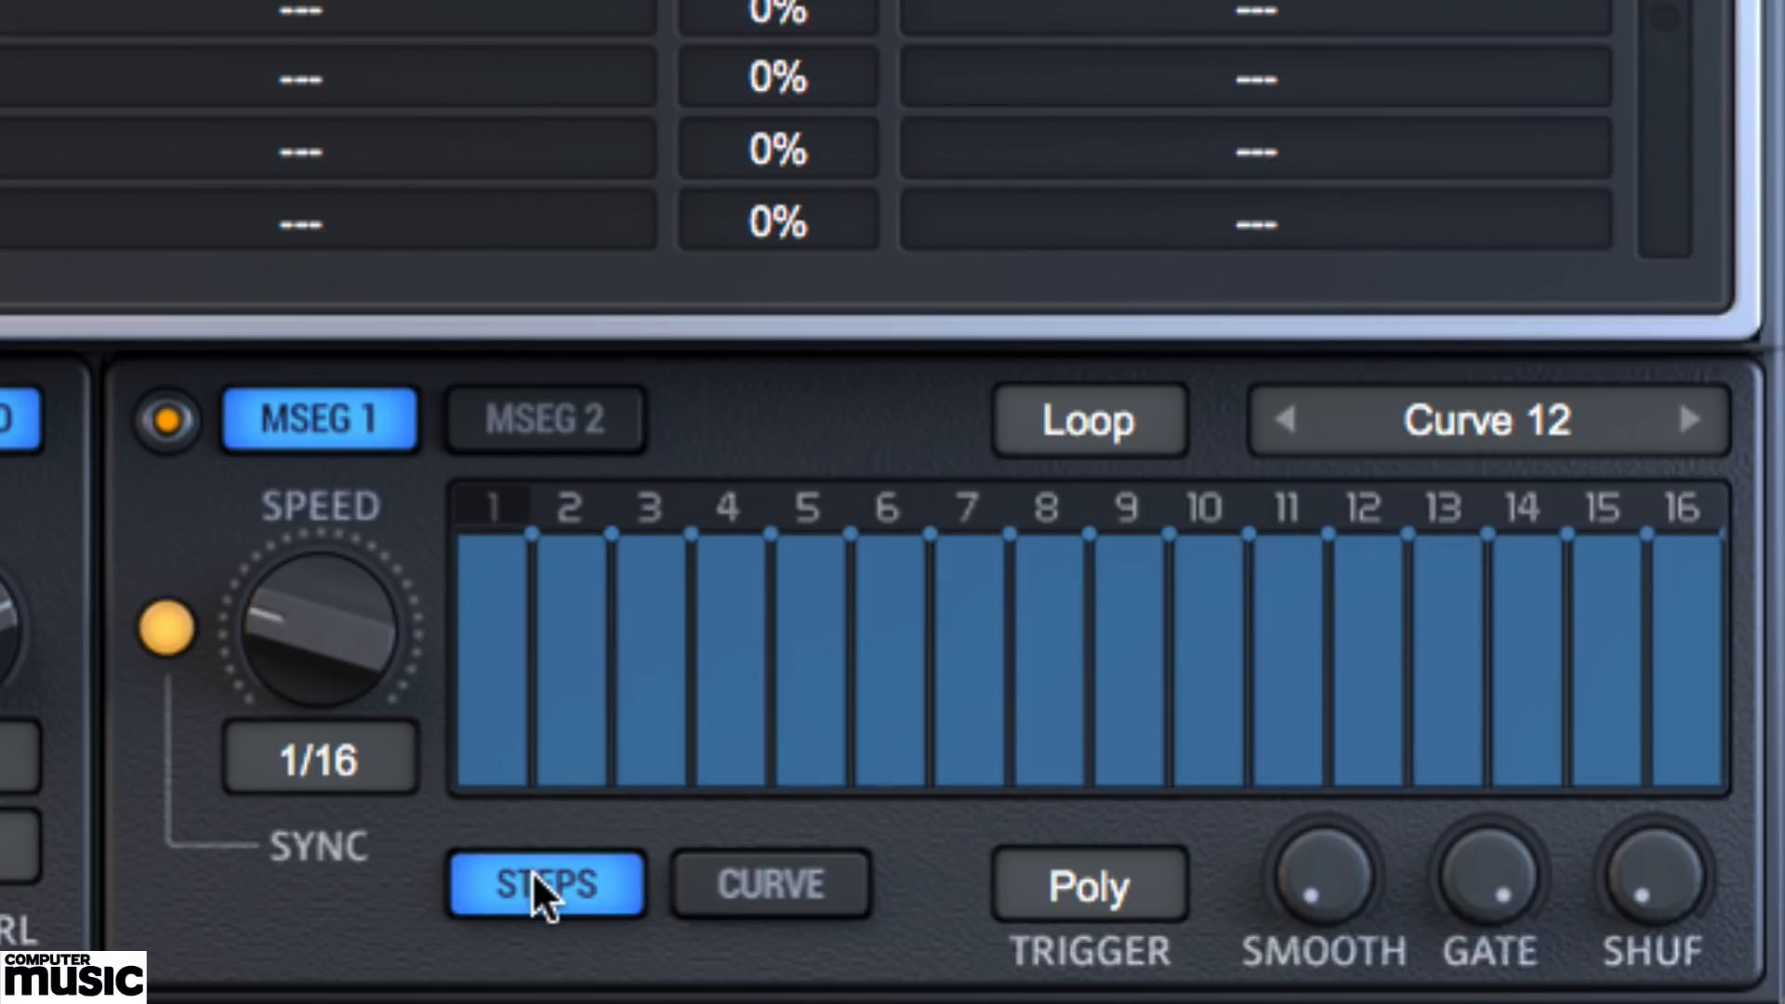
click(807, 696)
click(1034, 715)
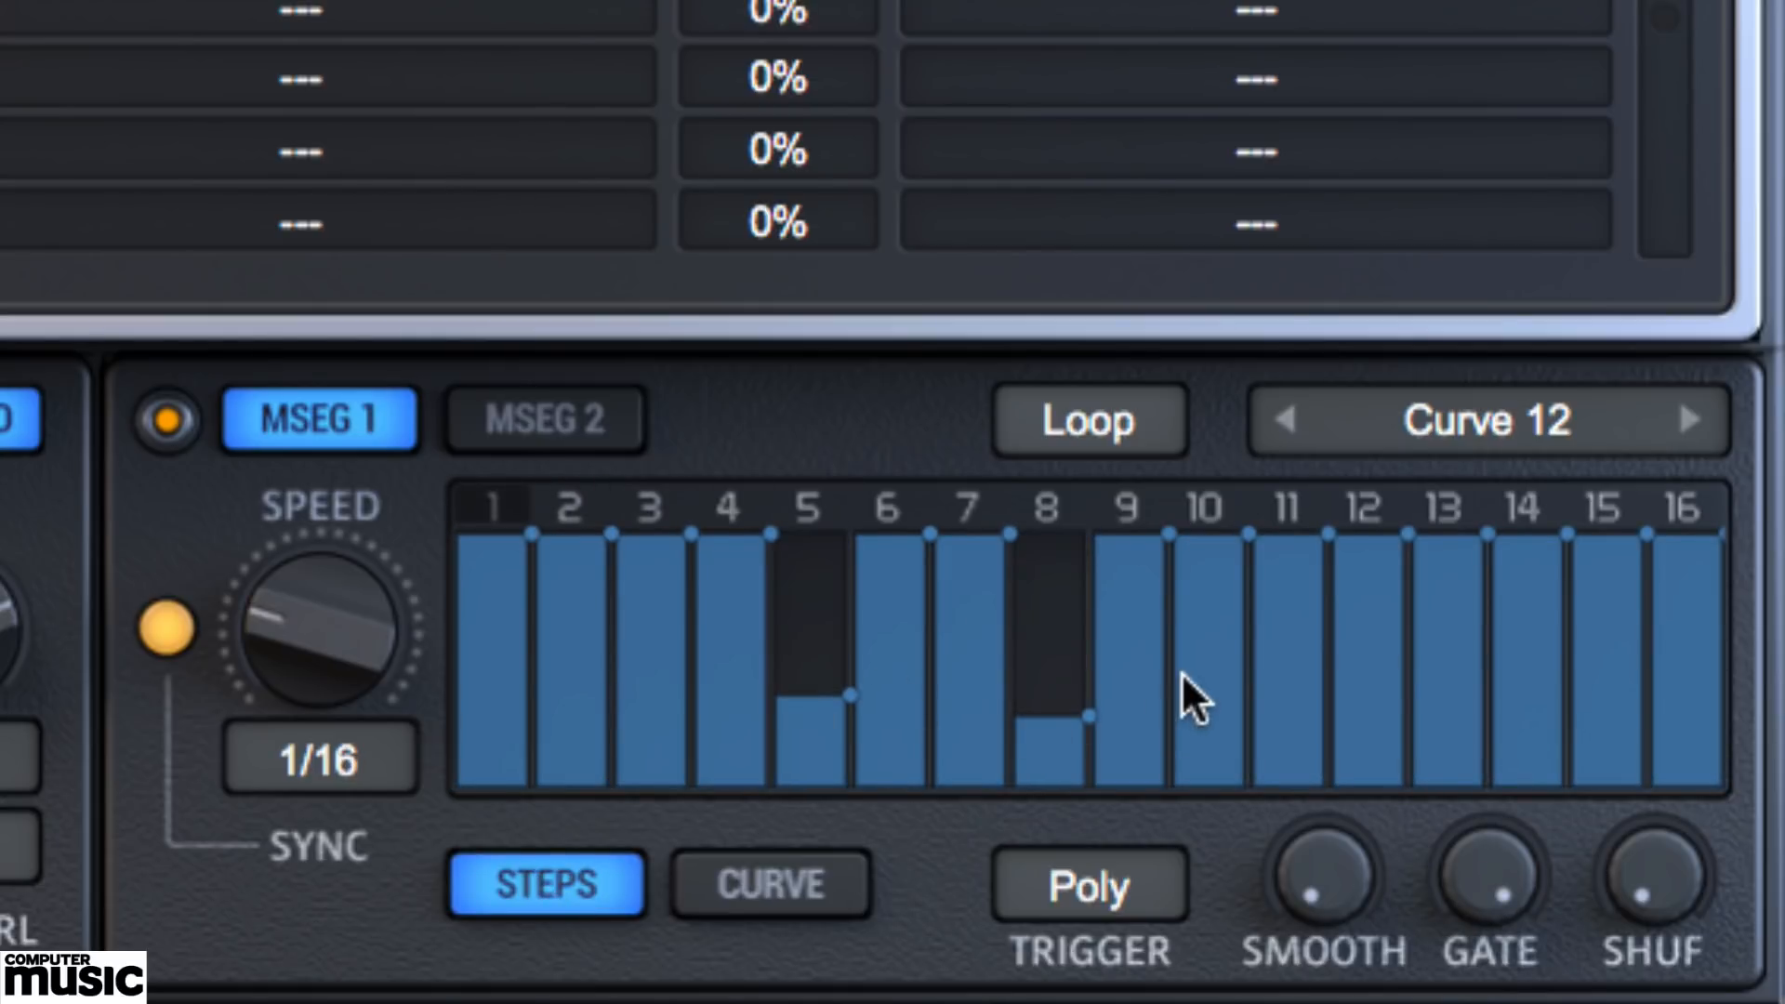
click(1208, 679)
click(1525, 625)
click(576, 739)
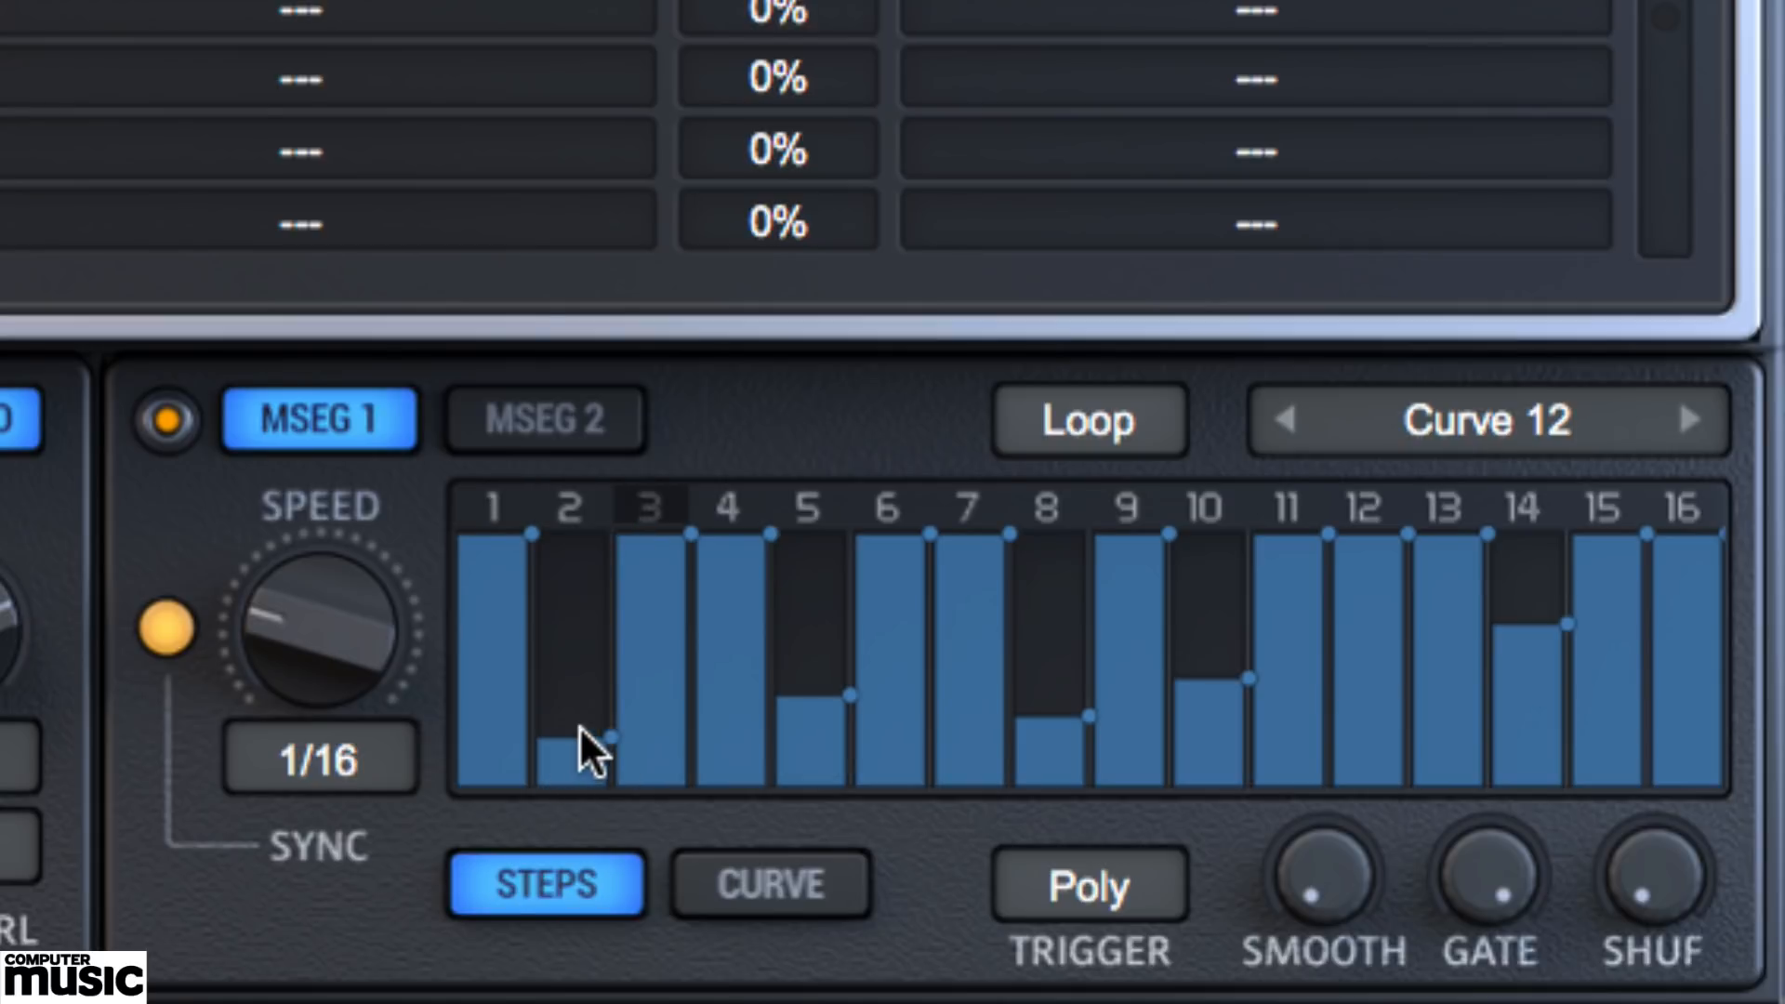
click(708, 609)
click(688, 582)
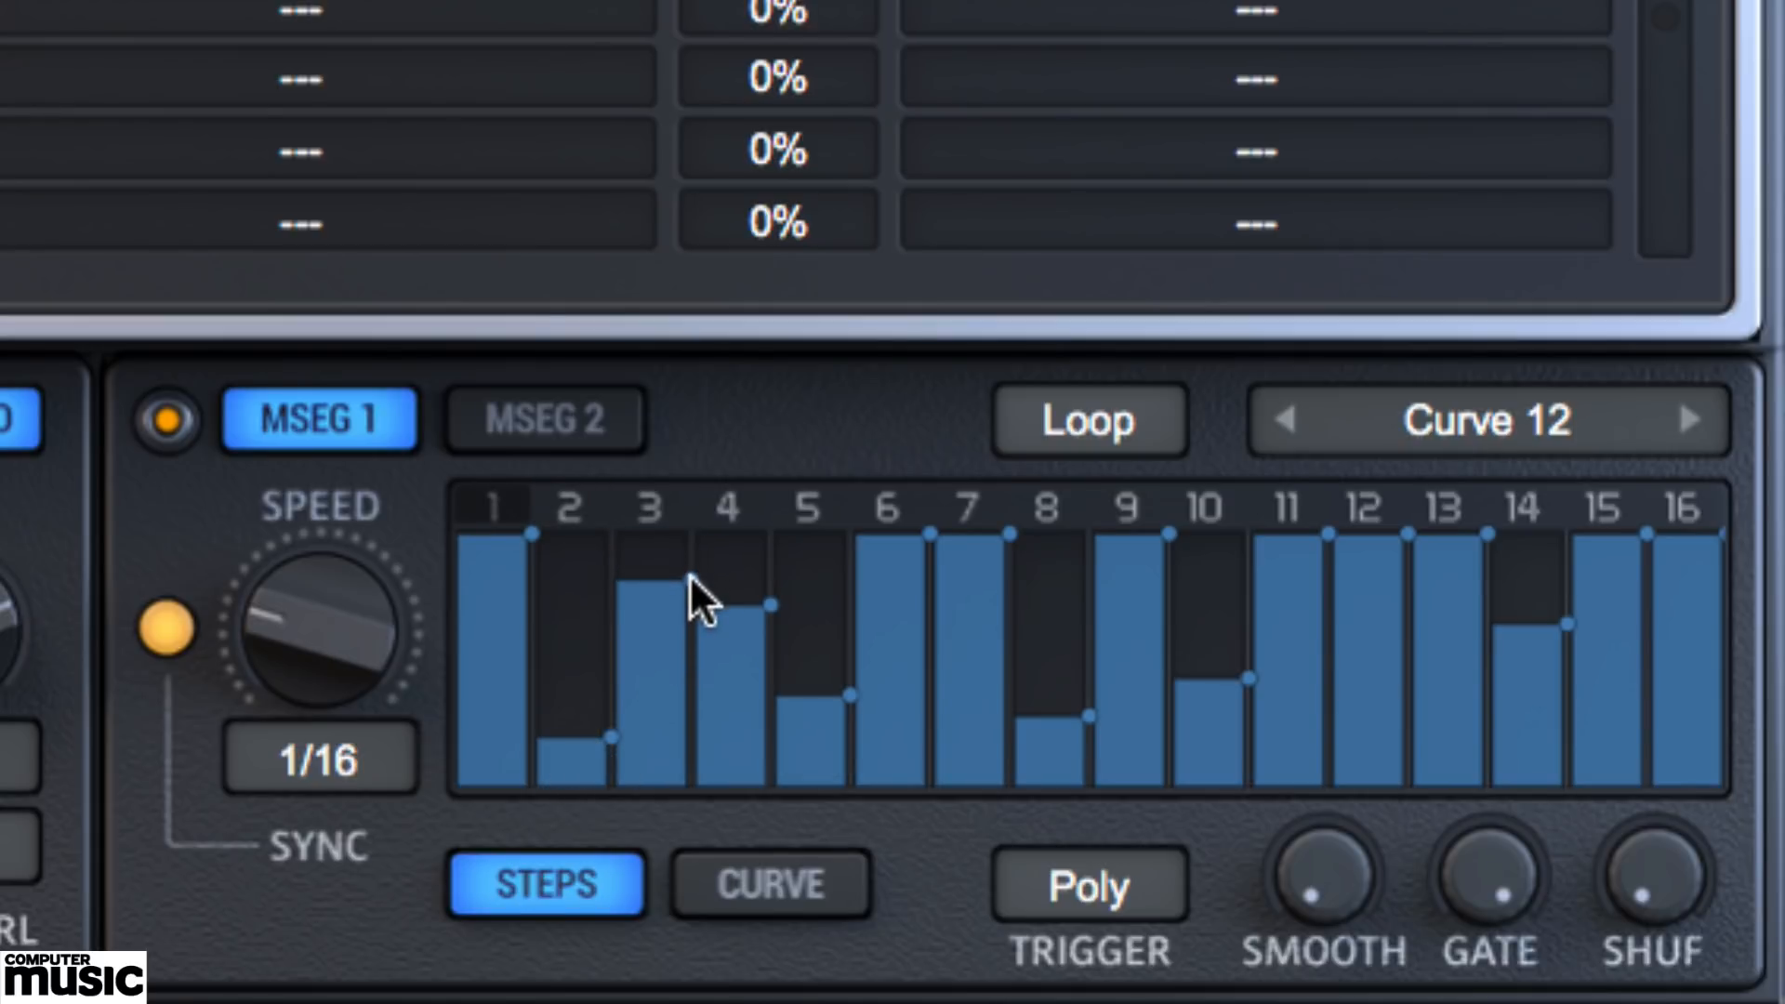
click(1372, 708)
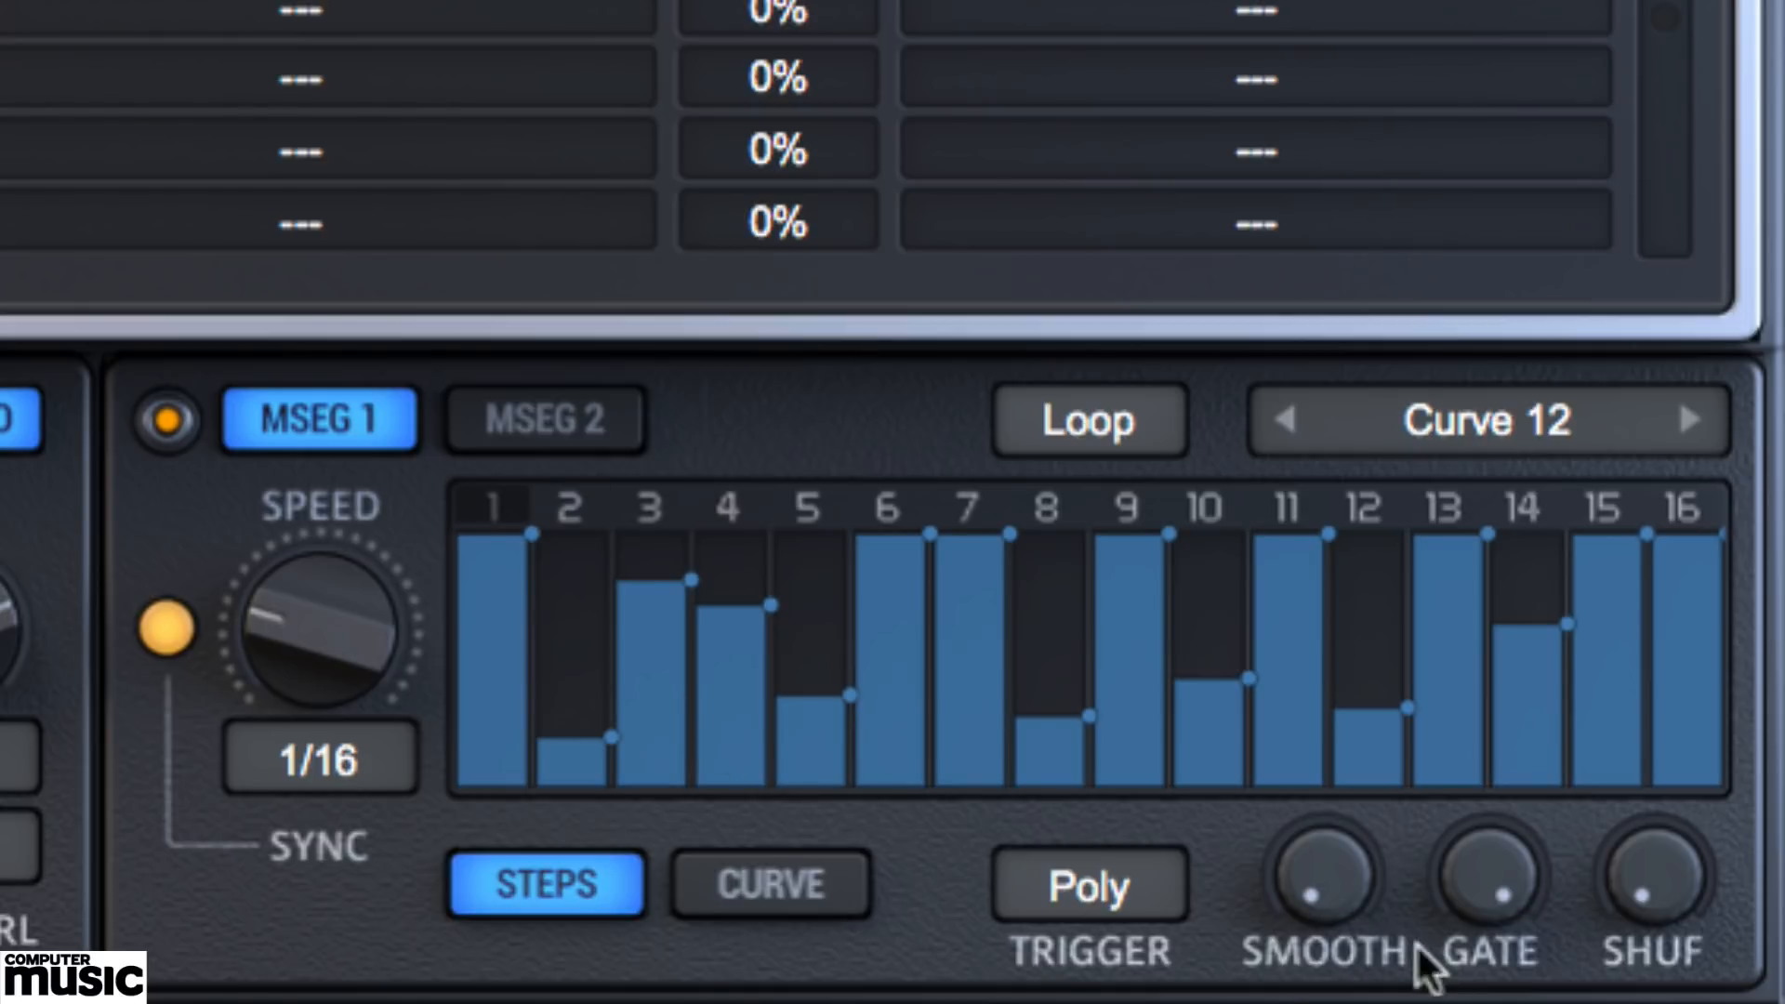
- Raise MSEG 1's smoothing to about three quarters and its shuffle to nearly halfway
drag(1335, 884, 1354, 741)
drag(1355, 671, 1354, 510)
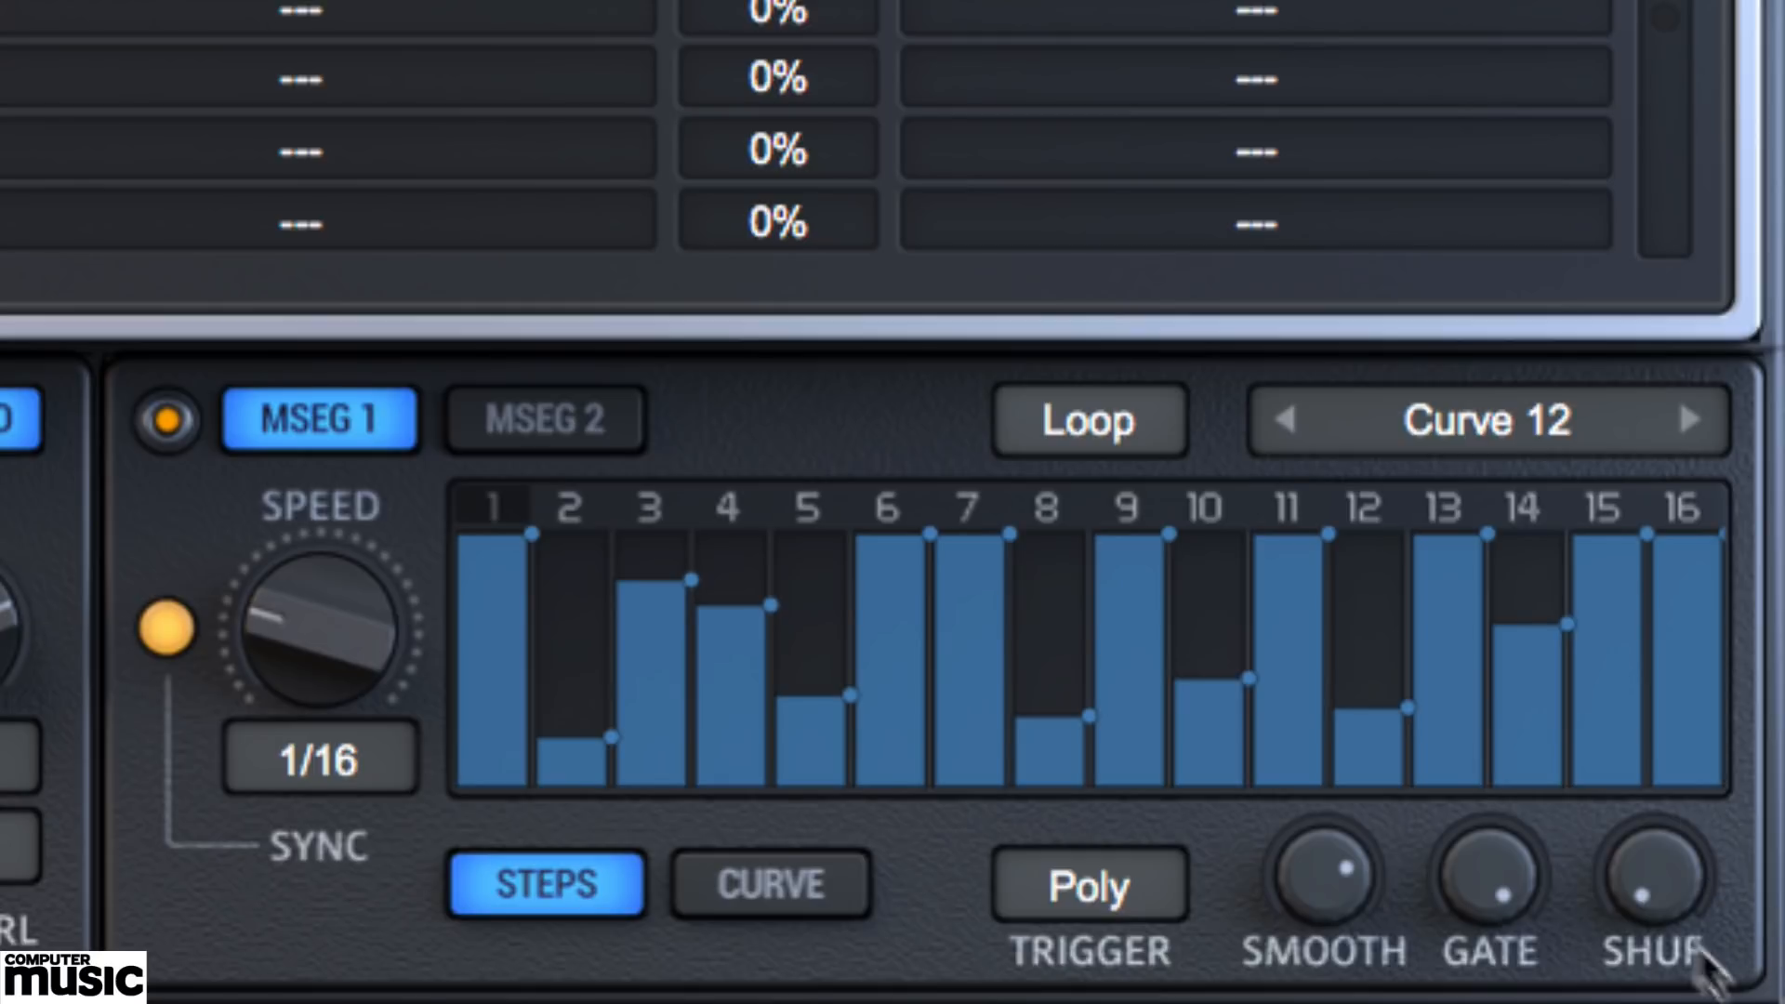
drag(1645, 865, 1652, 663)
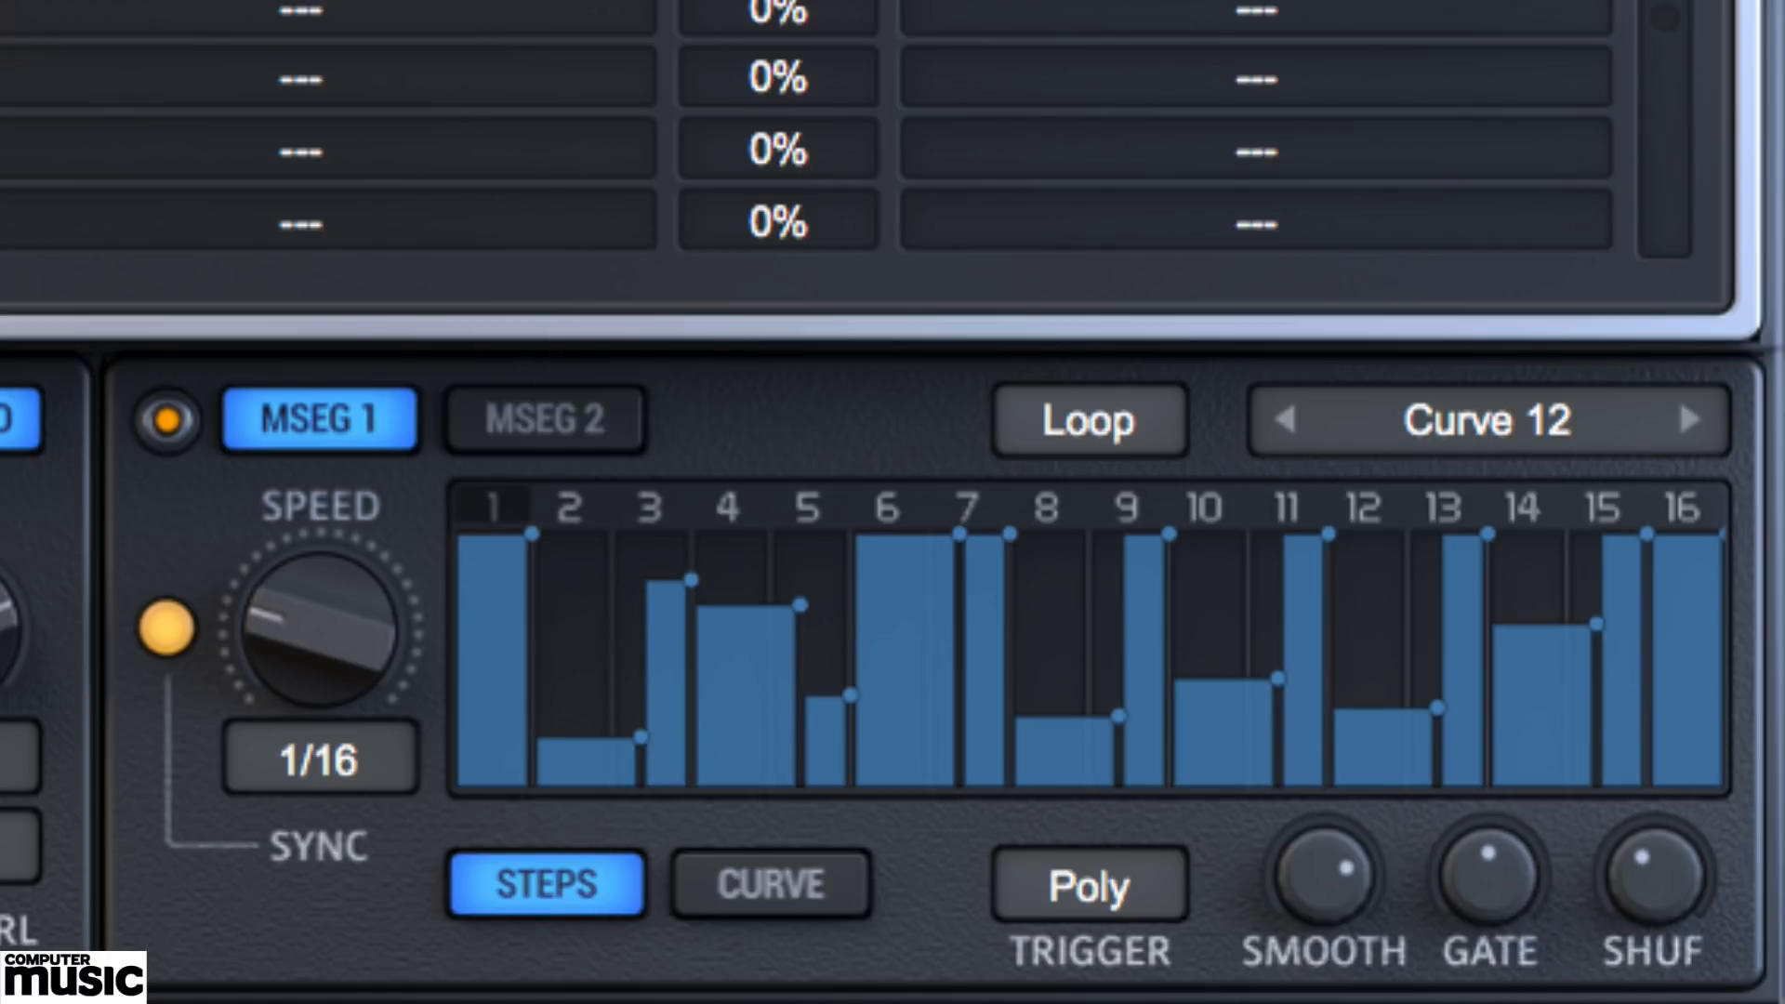
- Raise the gate of MSEG 1's step pattern, and adjust the tension in its curve mode
drag(1473, 876, 1486, 589)
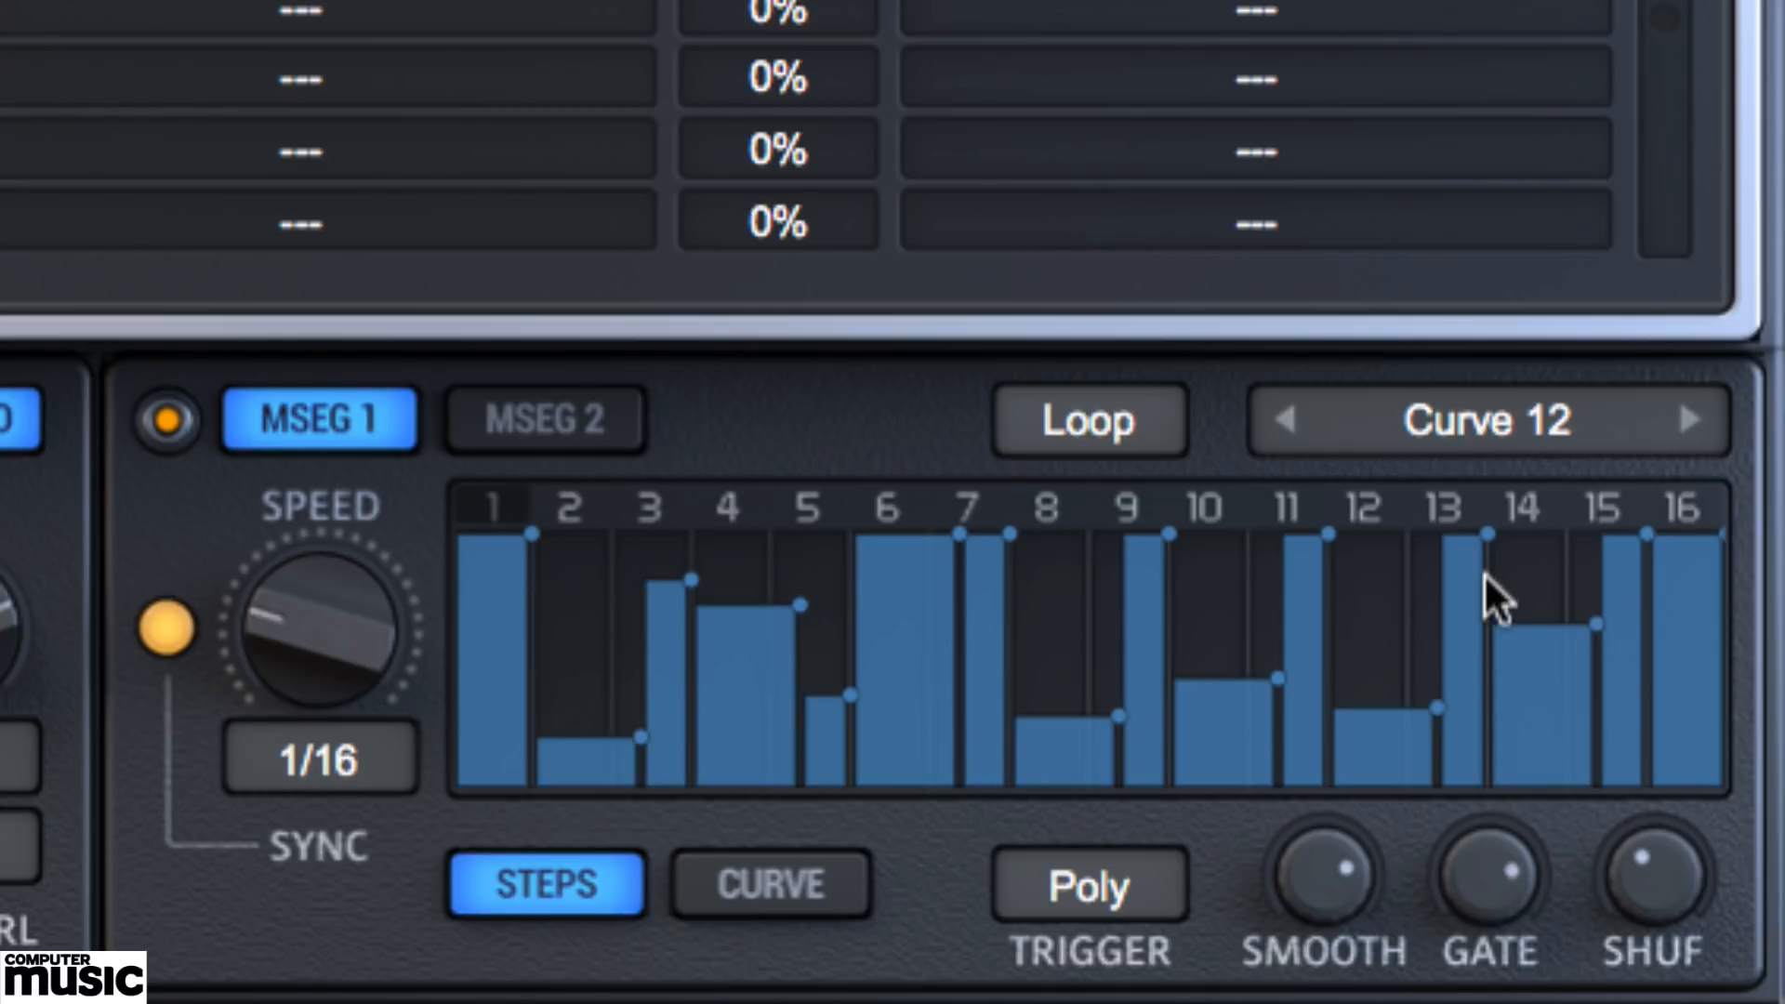
click(777, 906)
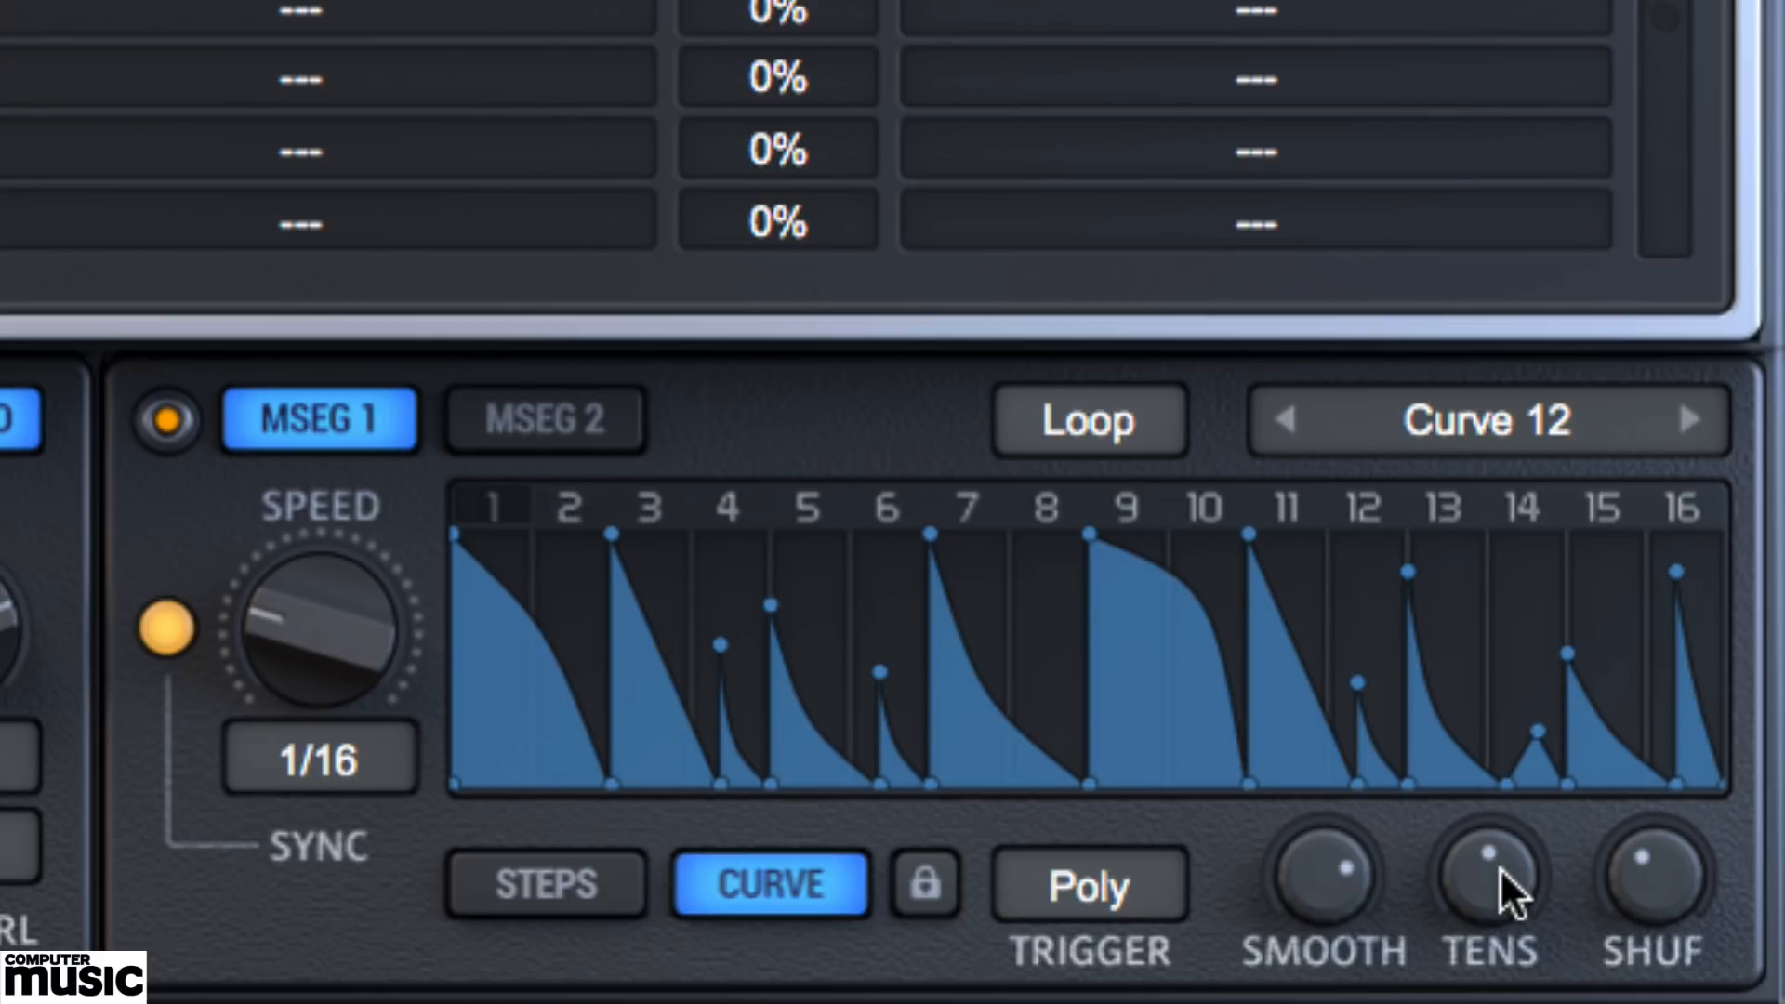
drag(1506, 892, 1511, 934)
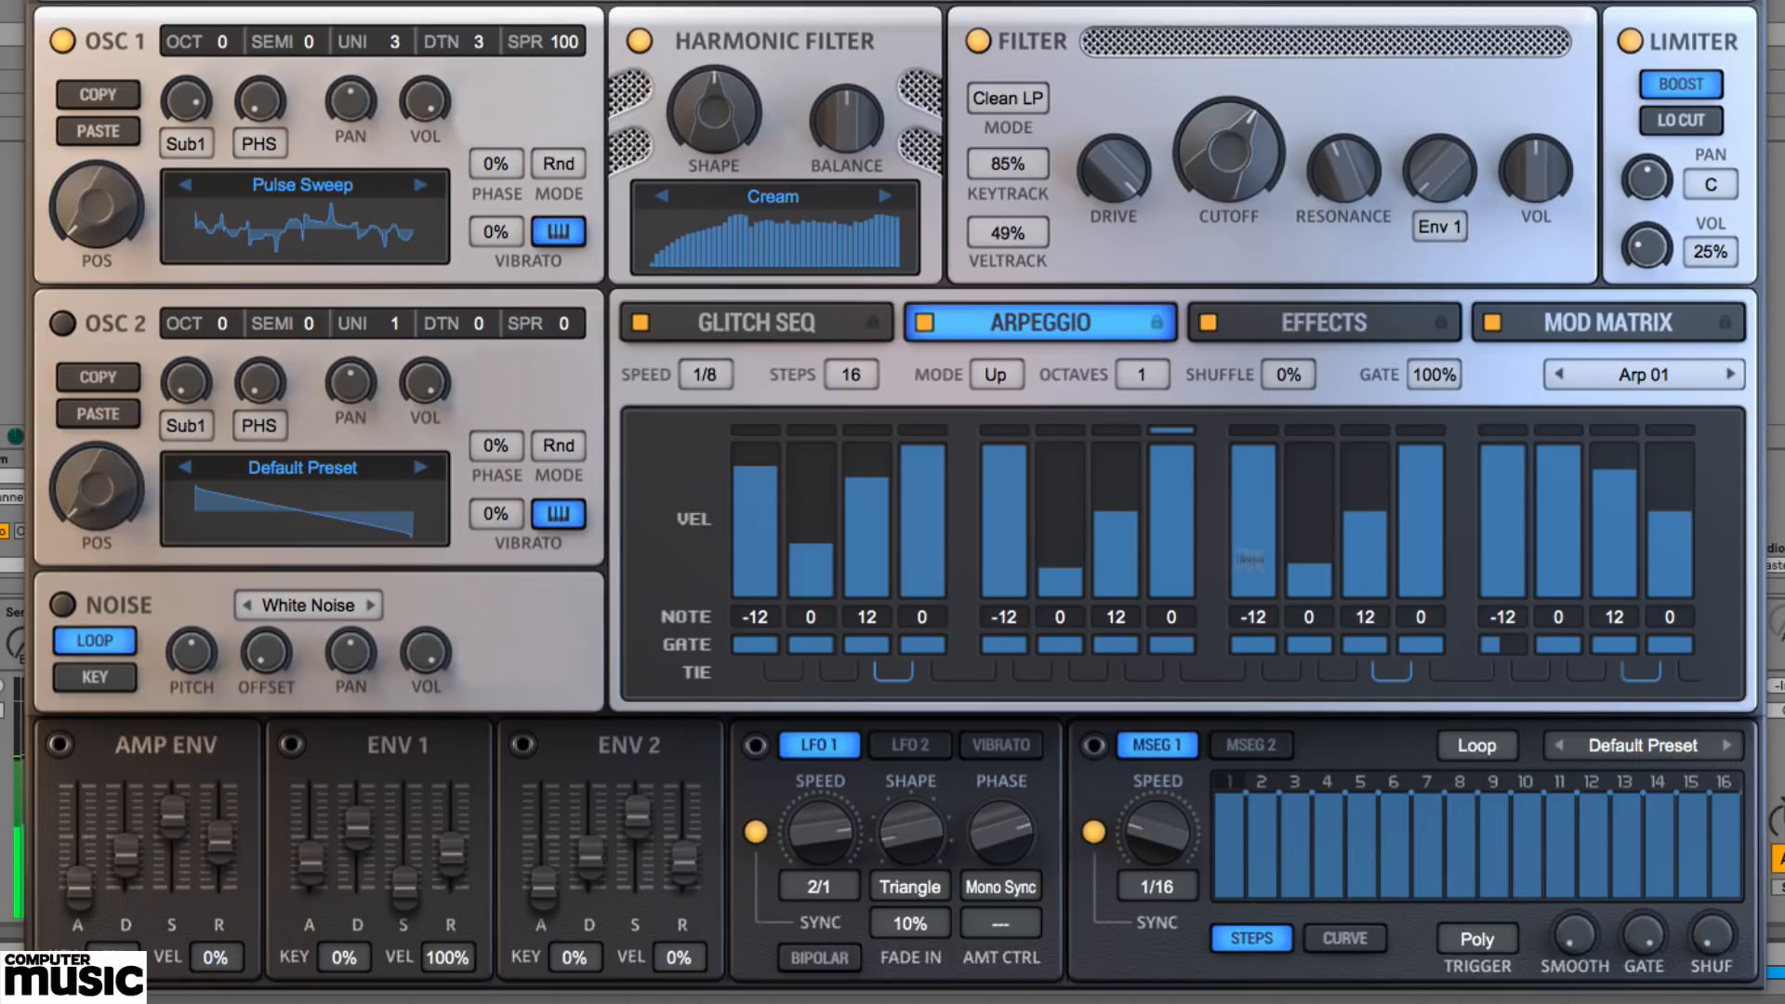
- Switch off the glitch sequencer and bring up the arpeggiator's settings
click(755, 322)
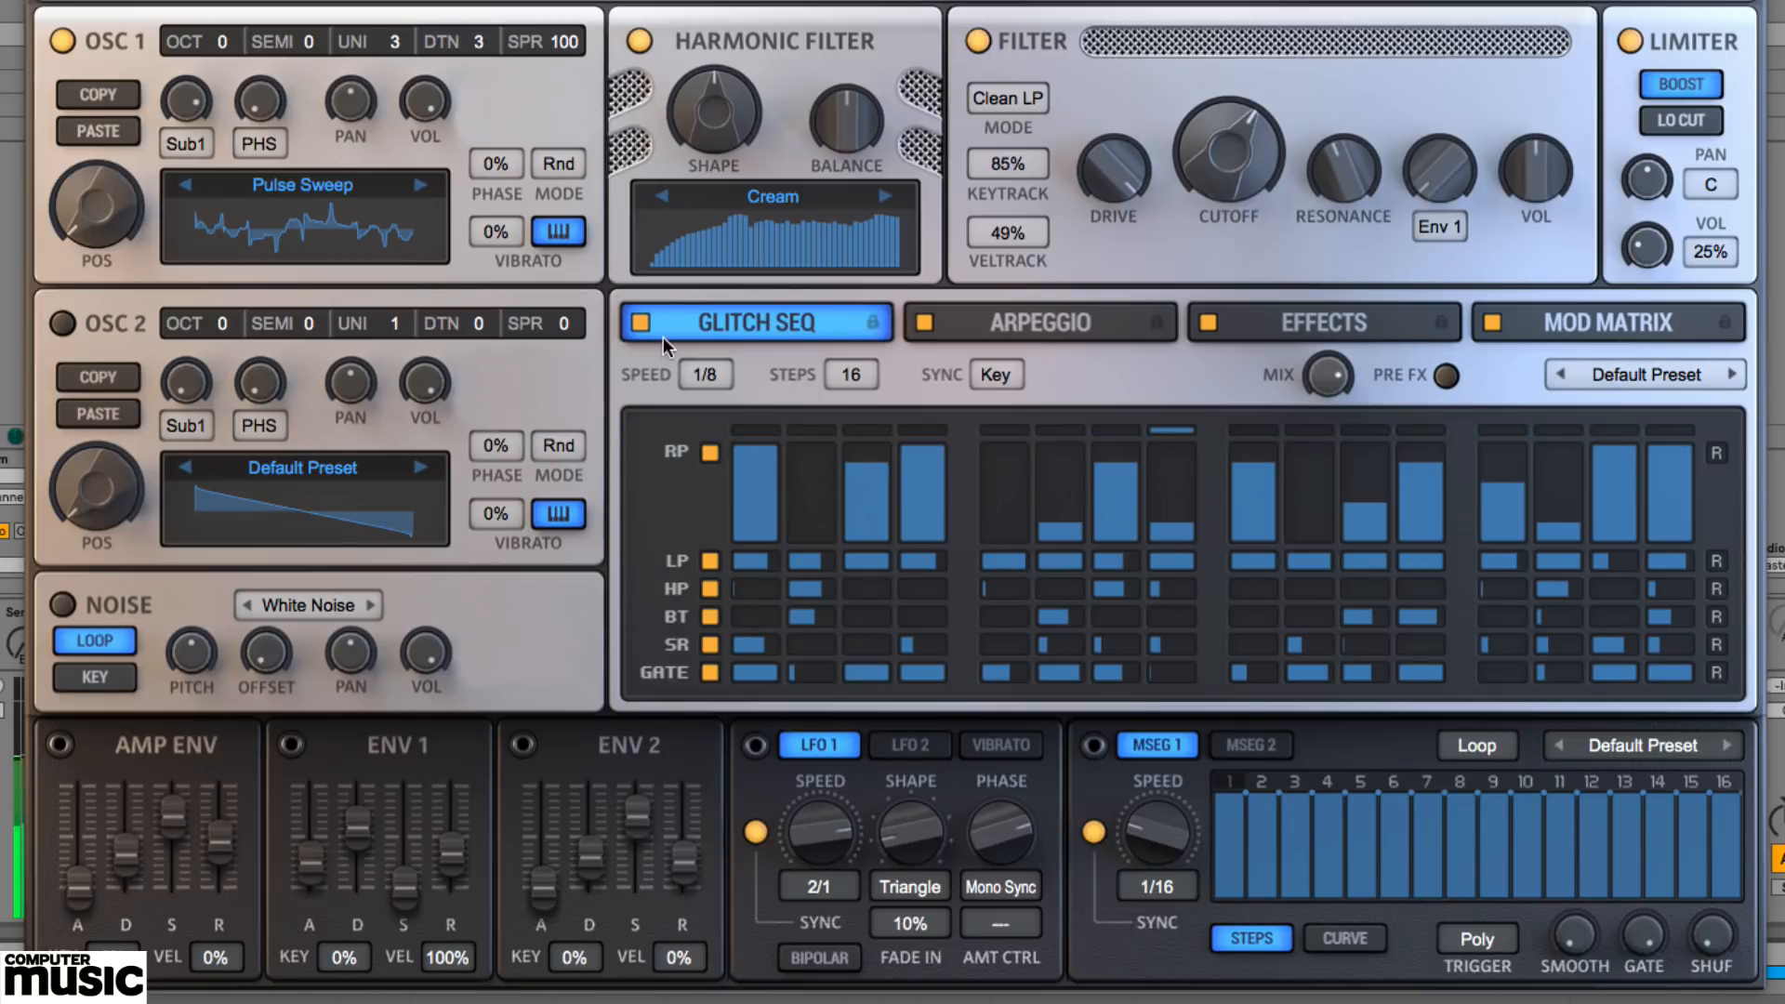
click(641, 322)
click(1059, 325)
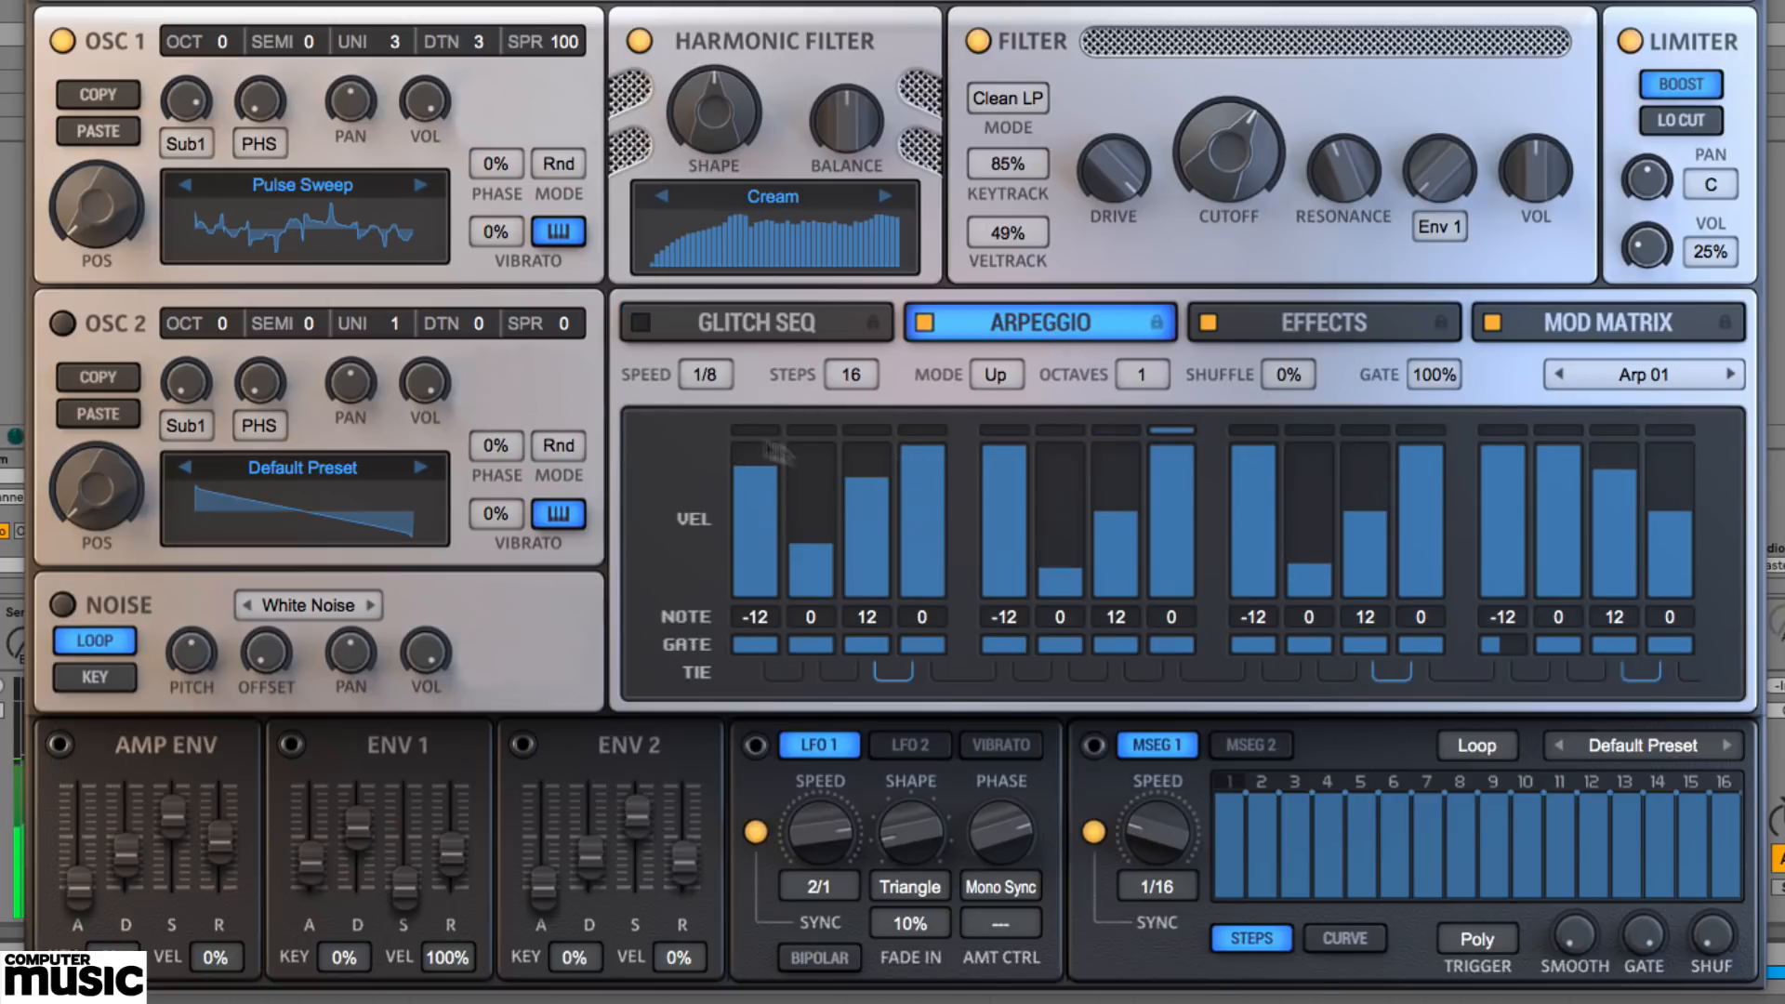
- View the arpeggiator's step-count options, then try a speed of 1/16 and restore 1/8
click(839, 382)
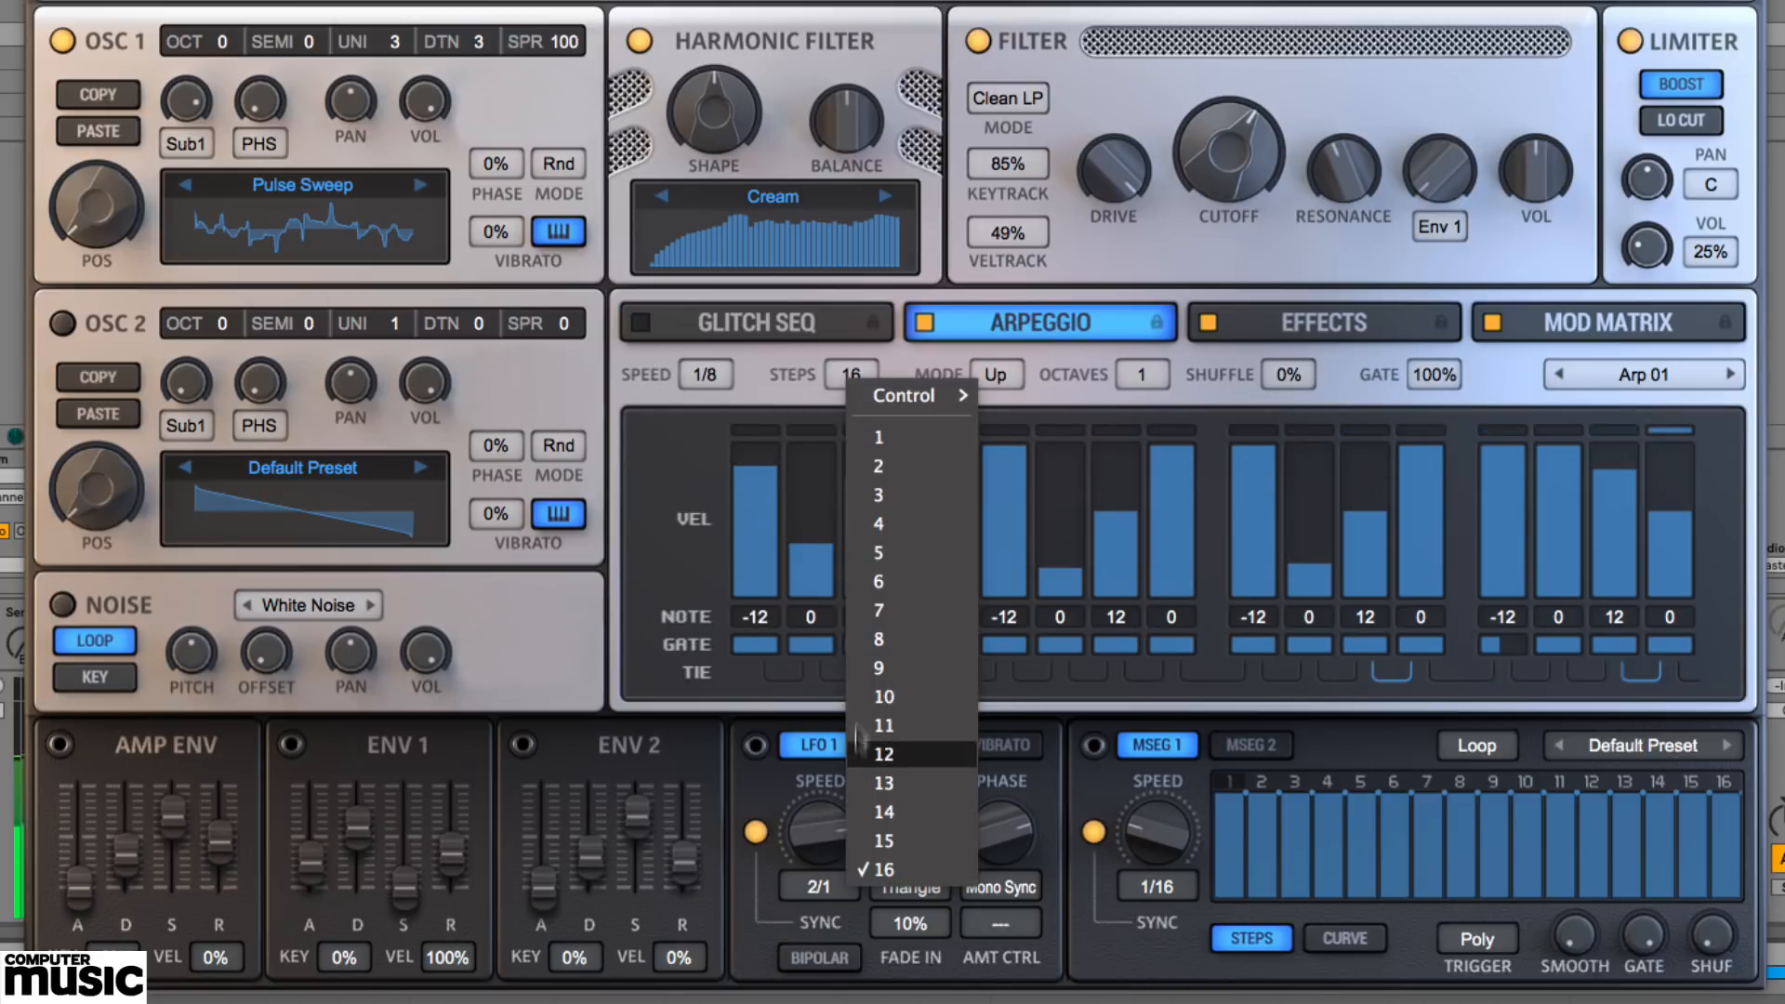
click(767, 388)
click(730, 374)
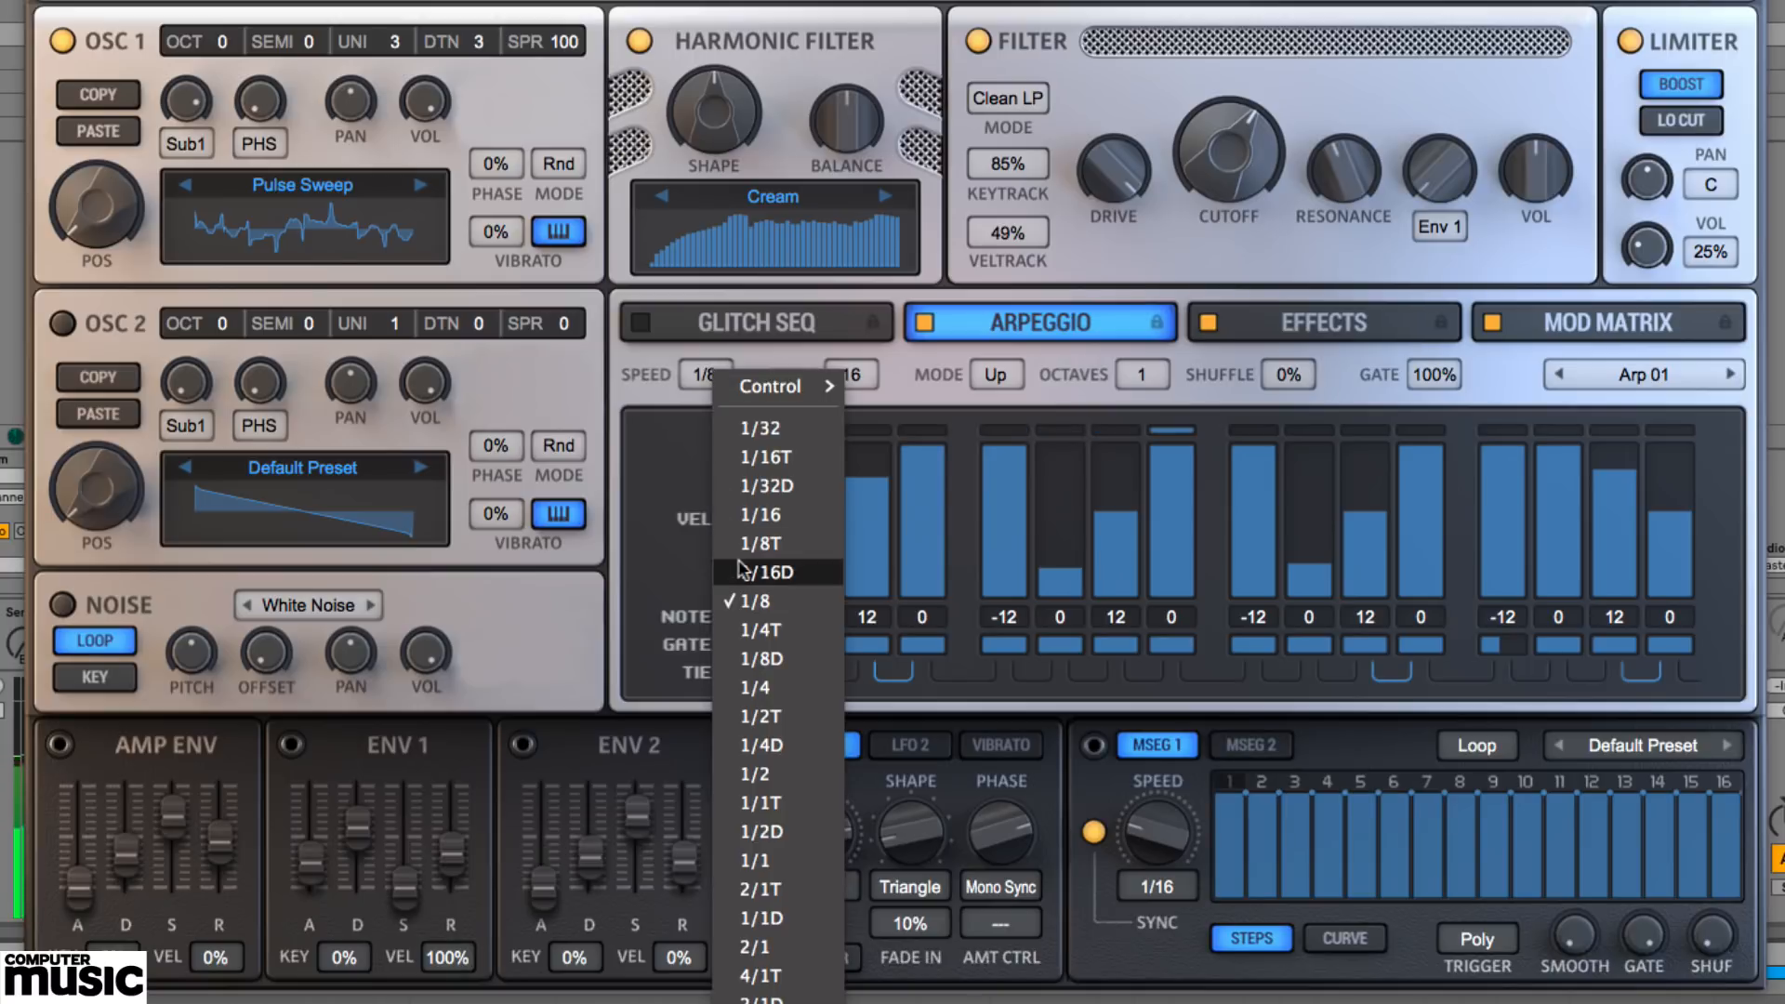
click(762, 514)
click(708, 375)
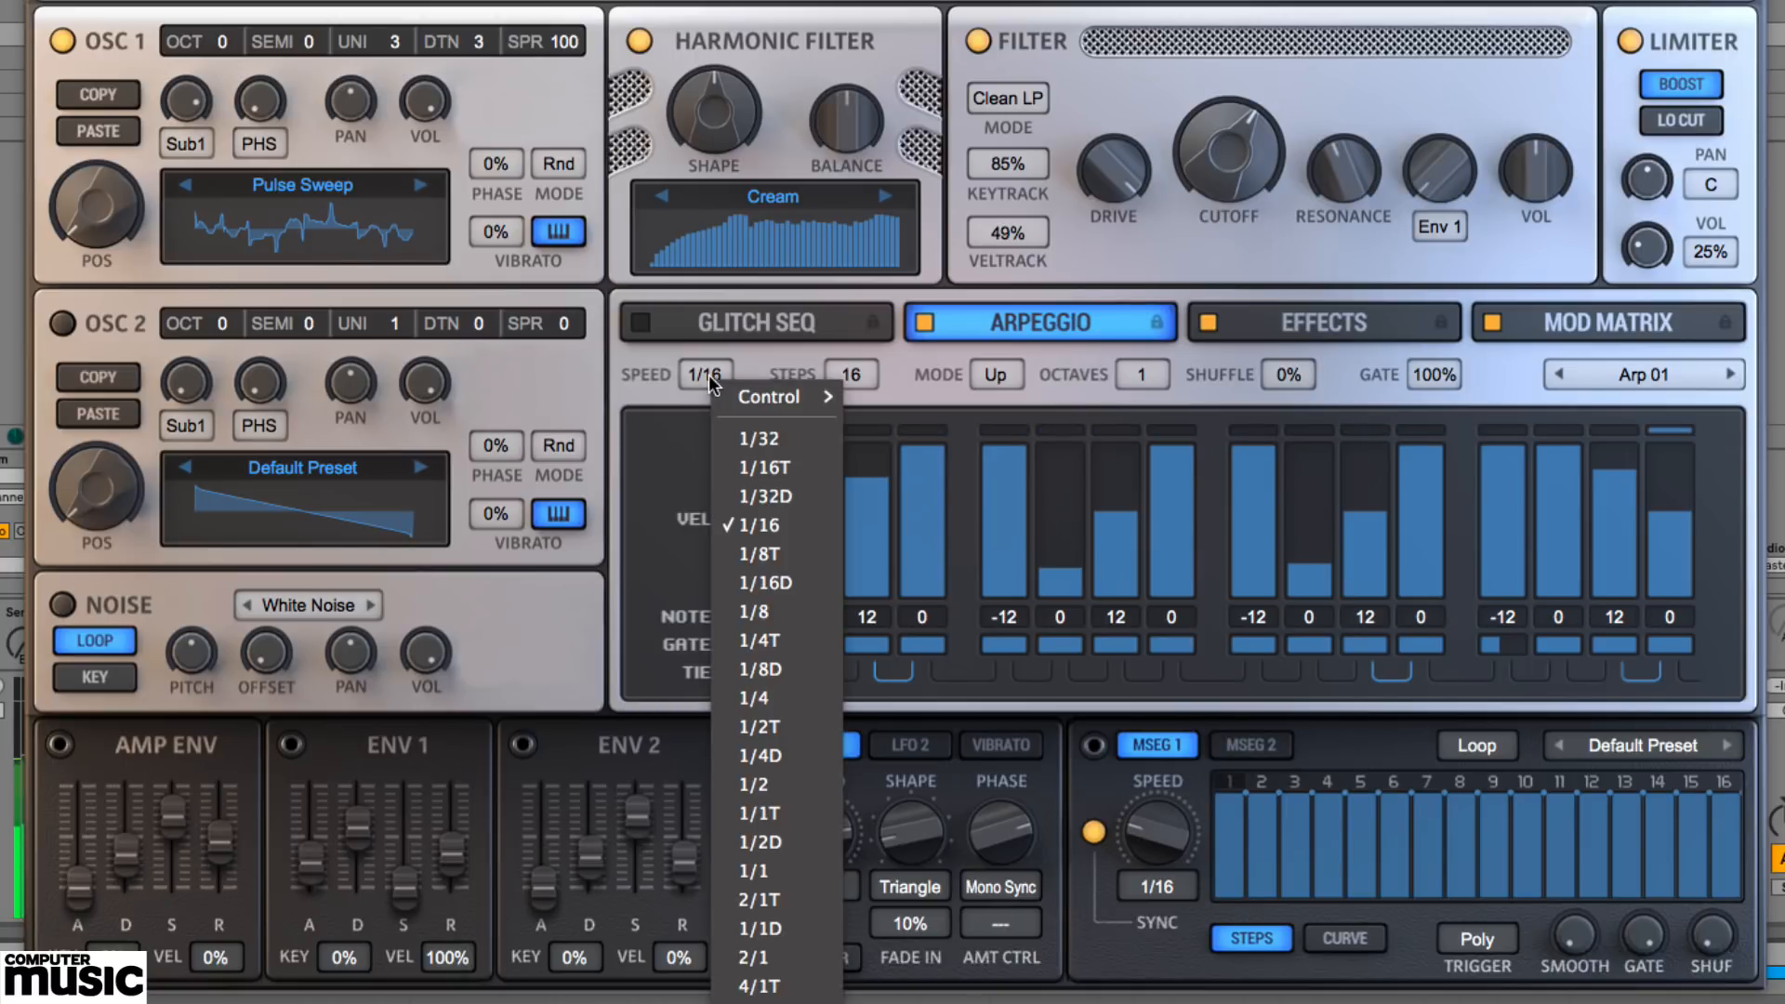
click(778, 611)
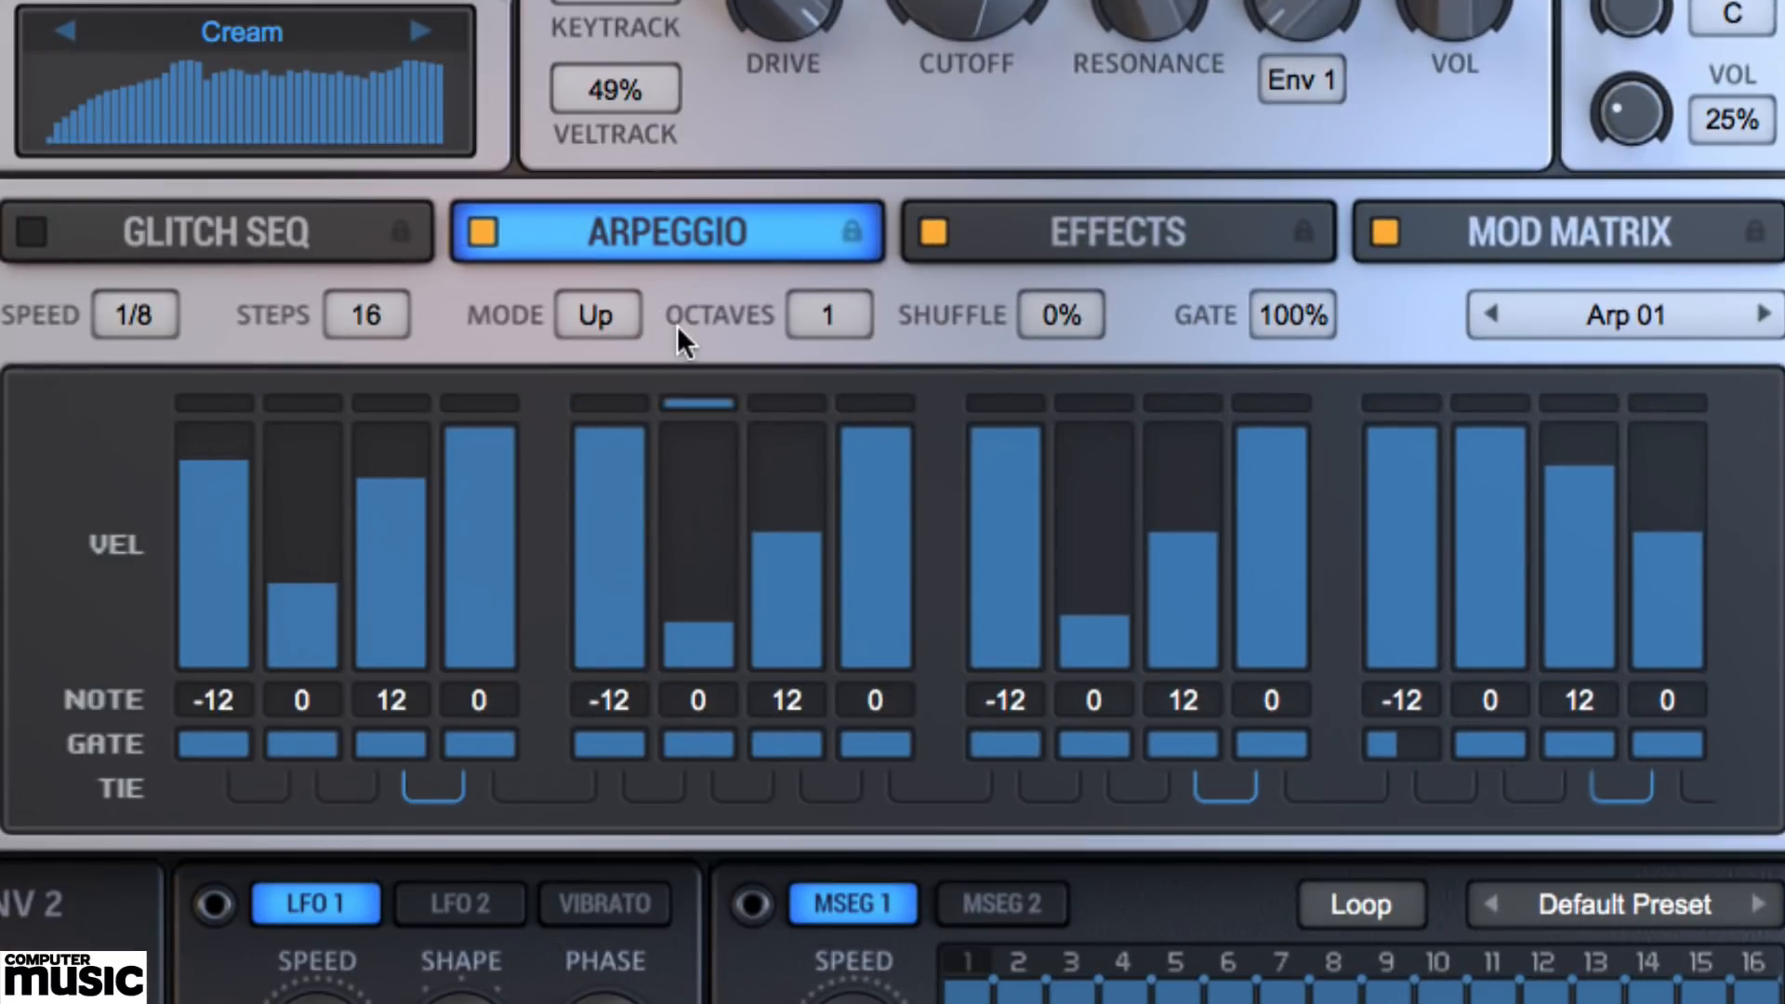
- Try the arpeggiator's Down, Down-Up, Random and Poly modes, and restore Up
click(598, 315)
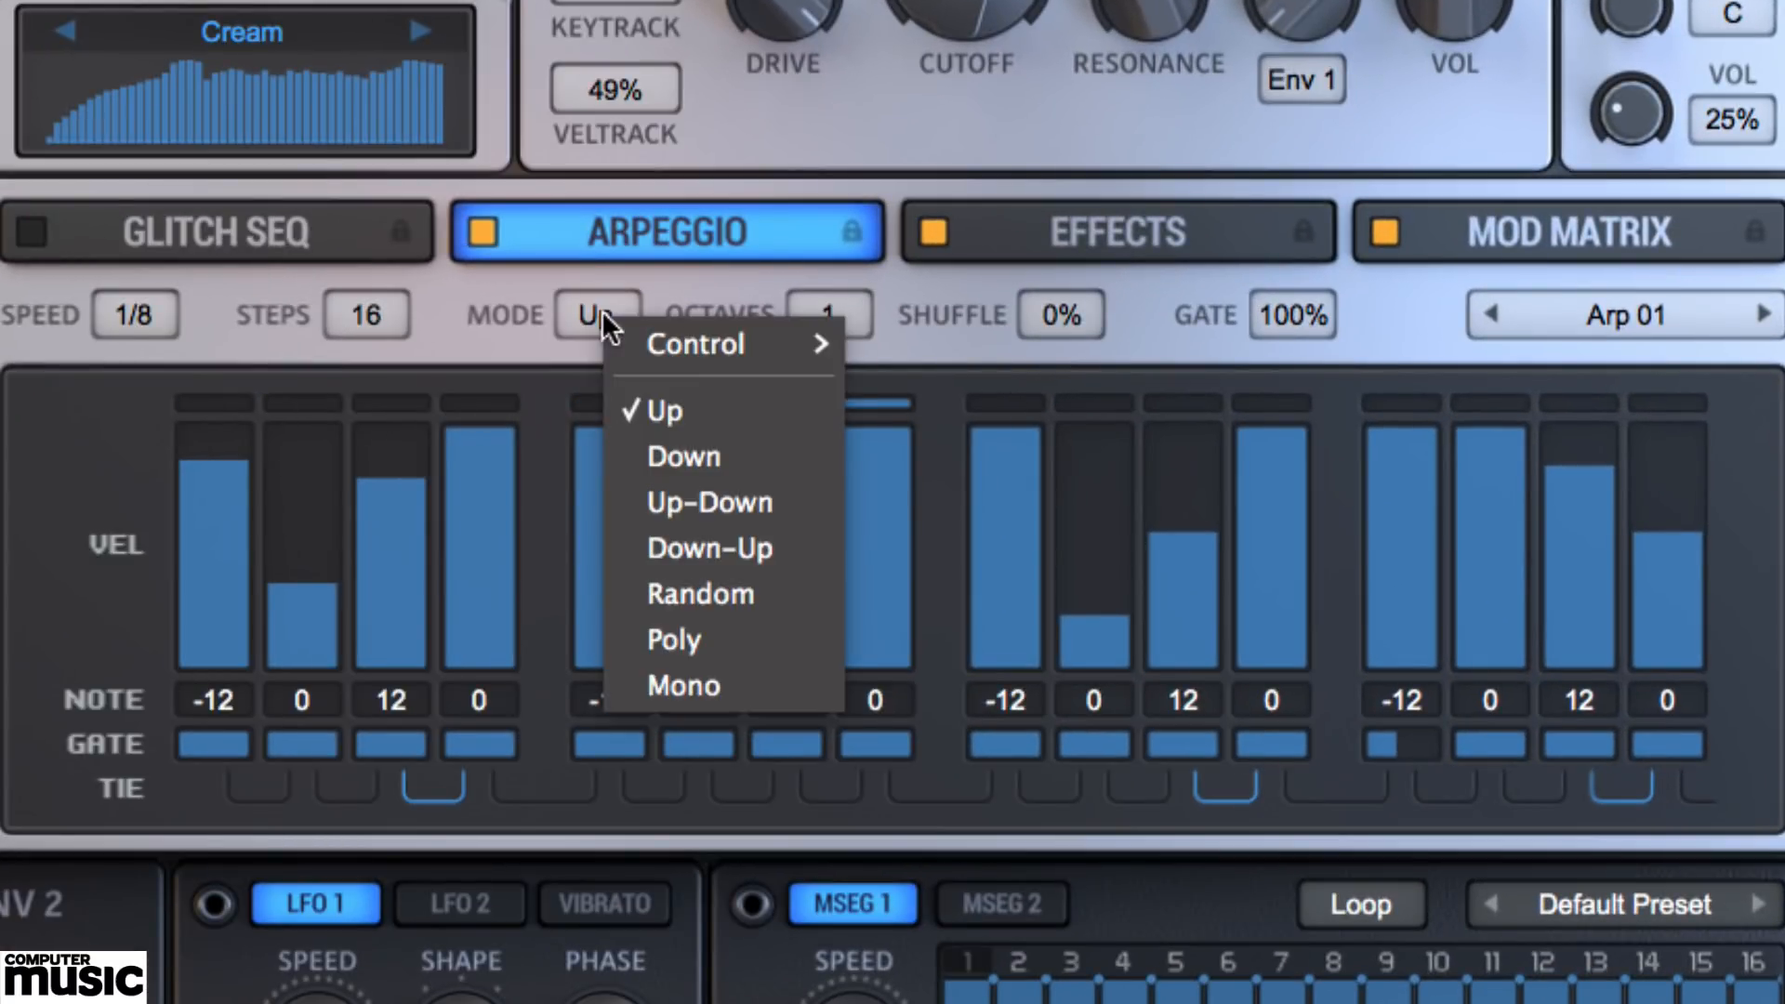
click(695, 459)
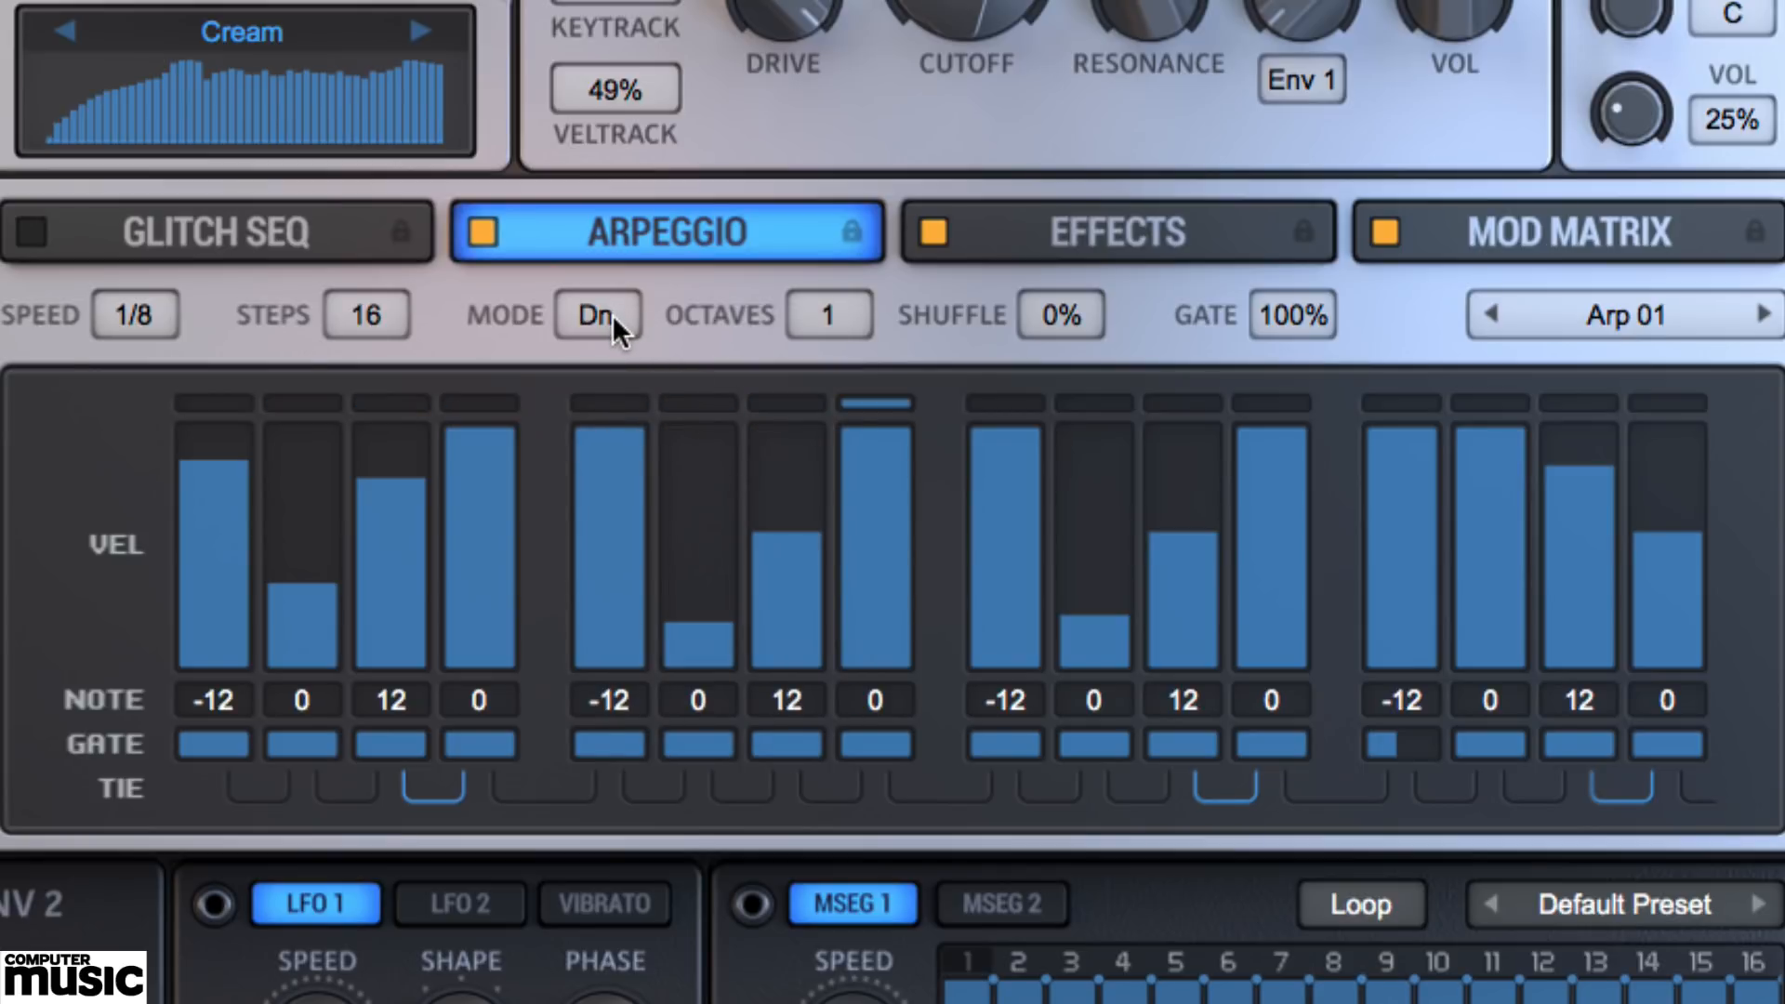
click(611, 314)
click(671, 557)
click(600, 314)
click(692, 600)
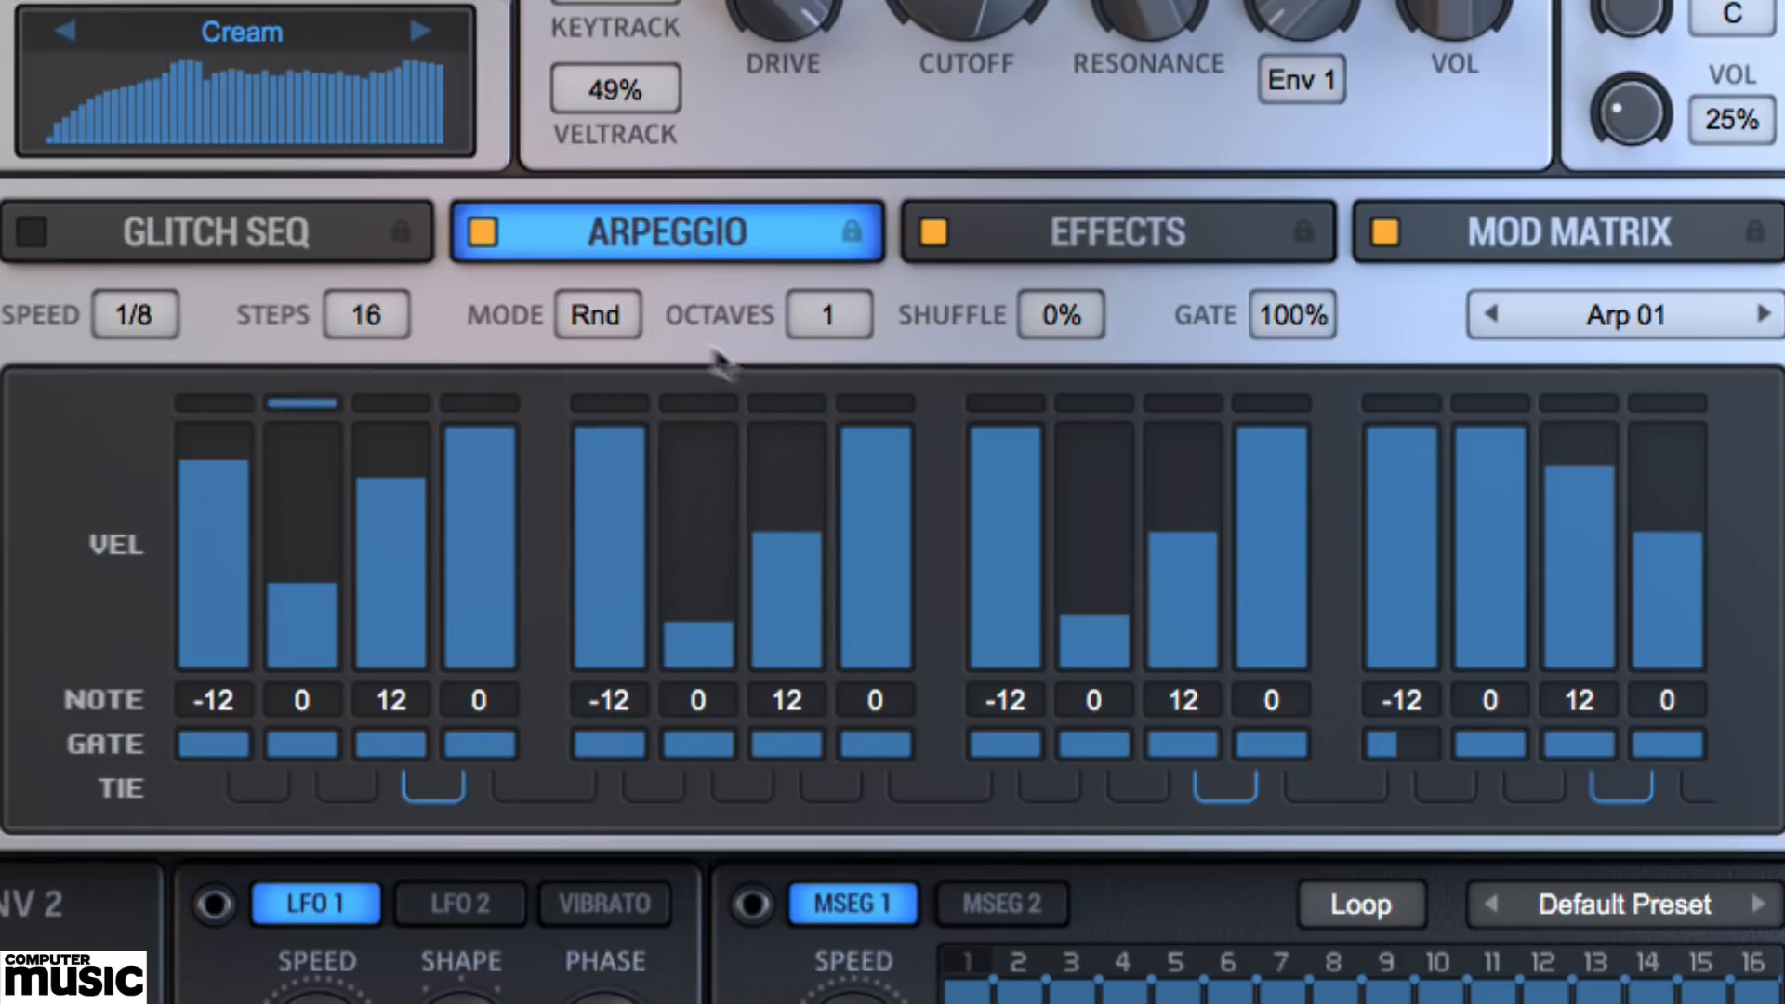
click(610, 314)
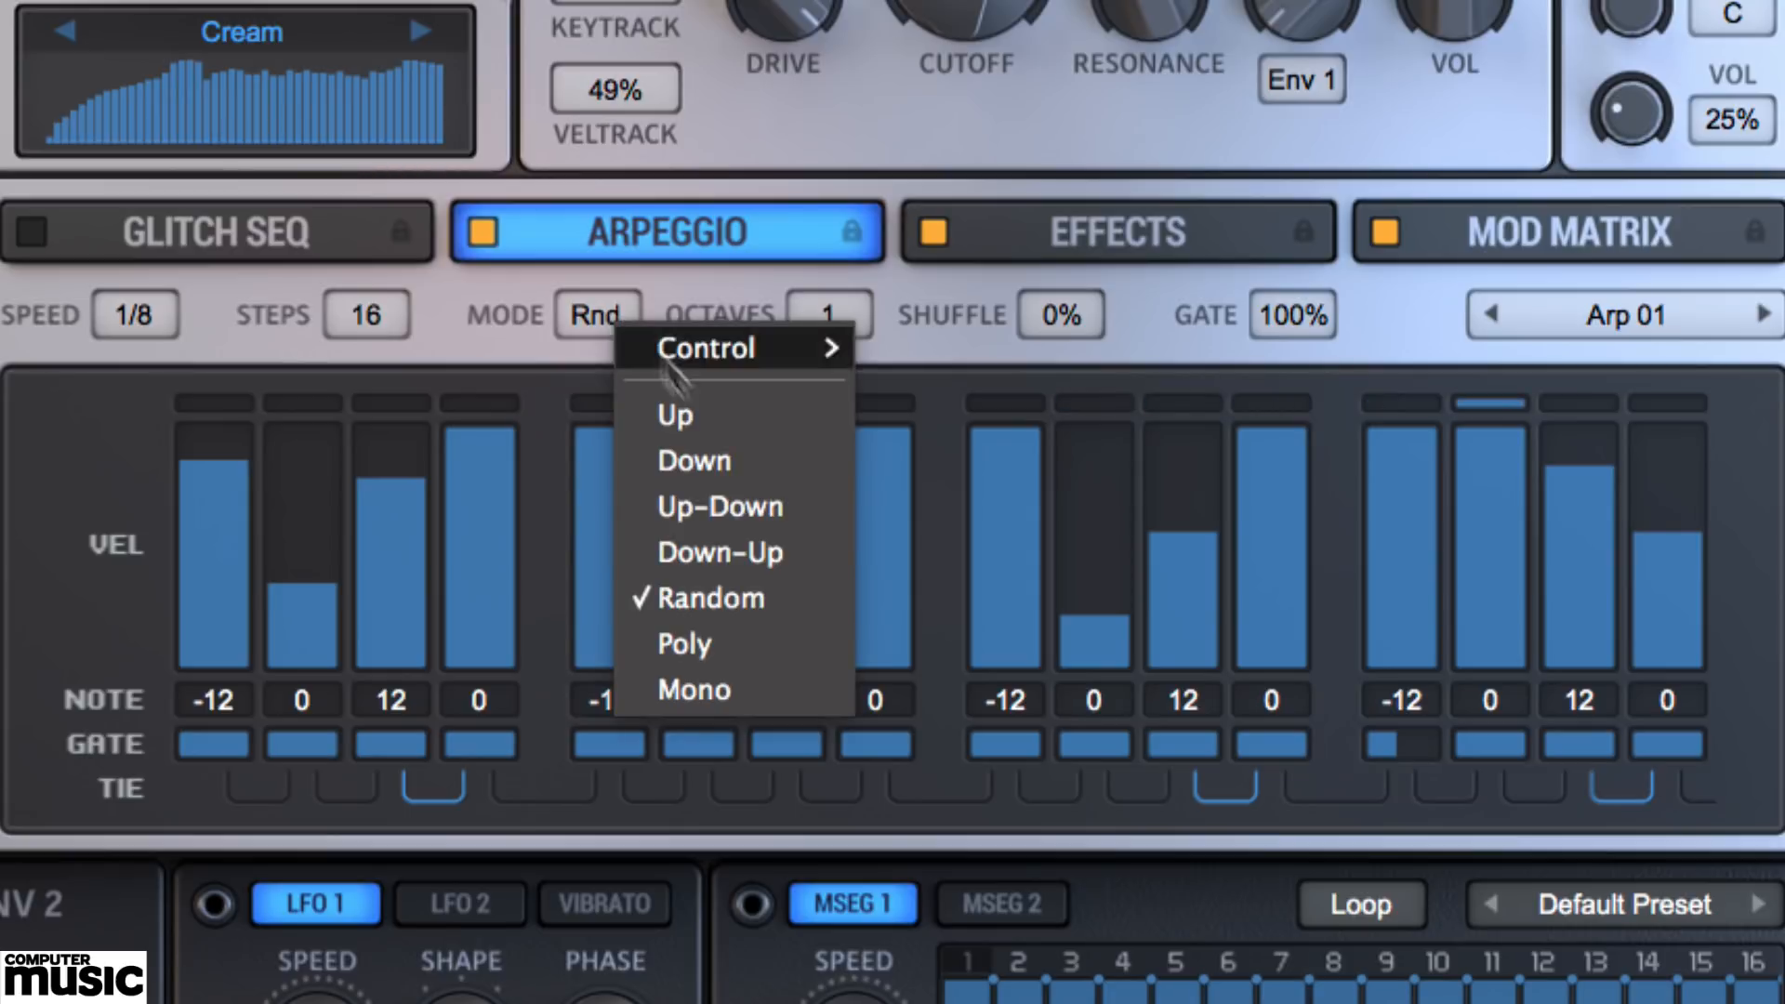
click(734, 643)
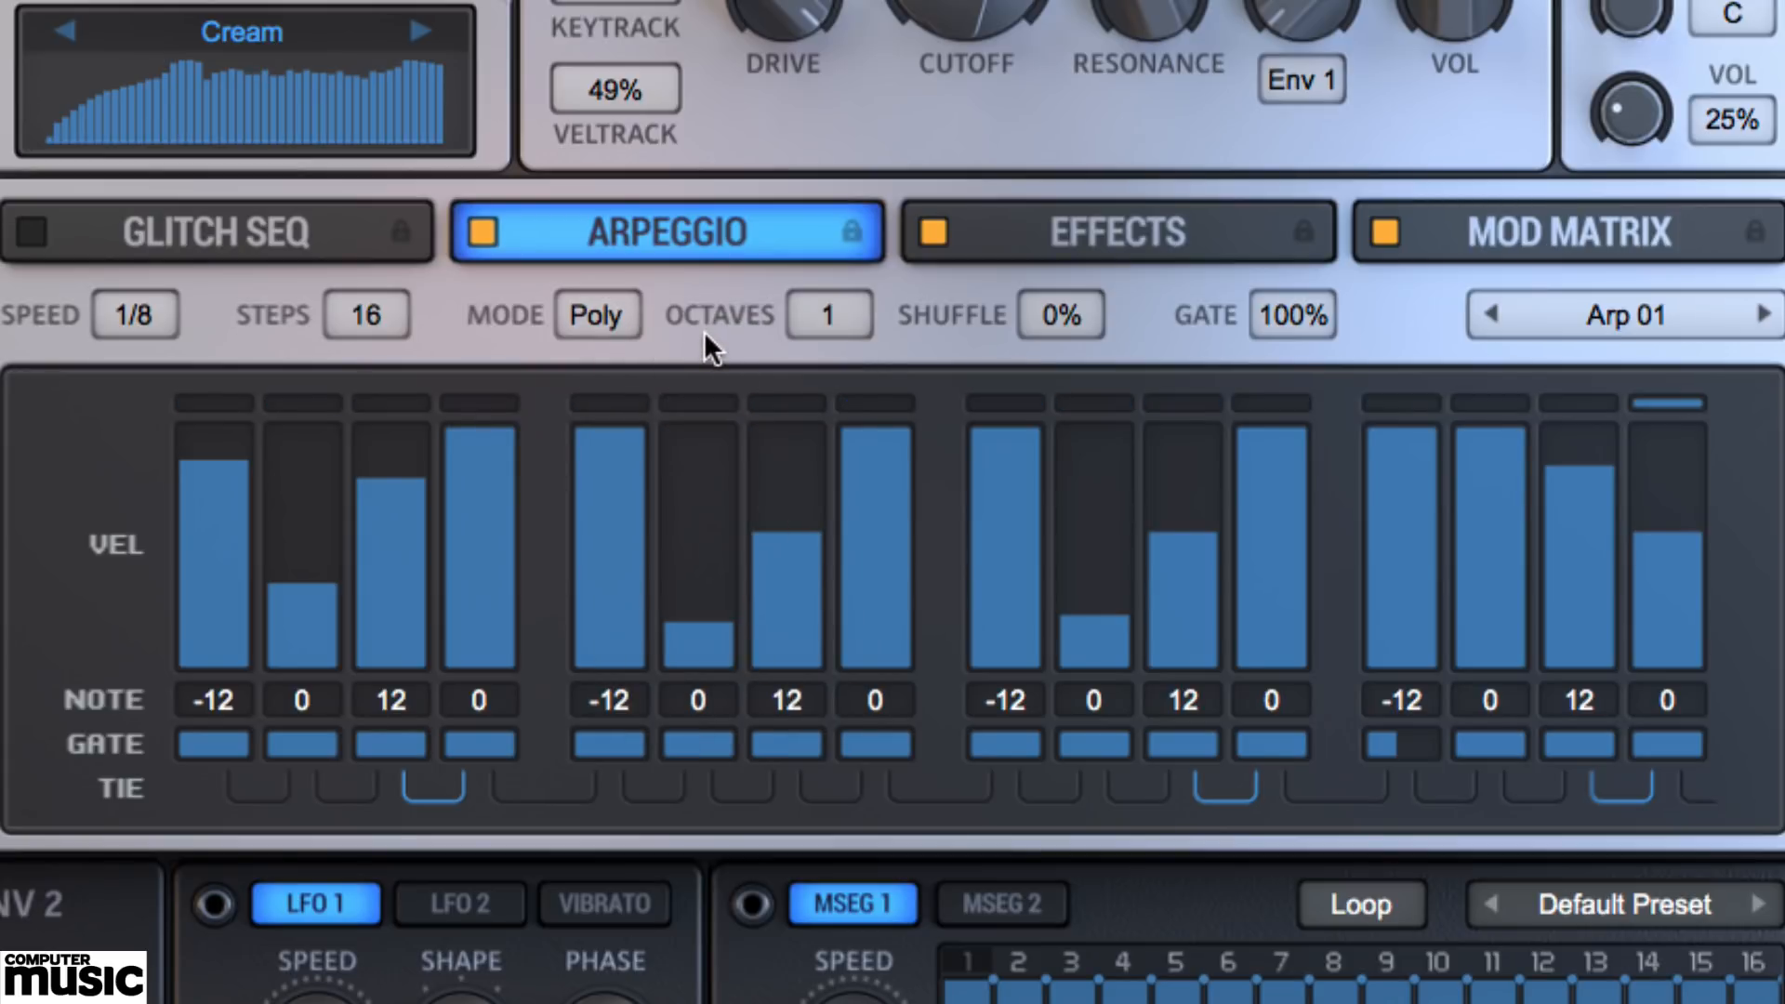
click(617, 319)
click(660, 409)
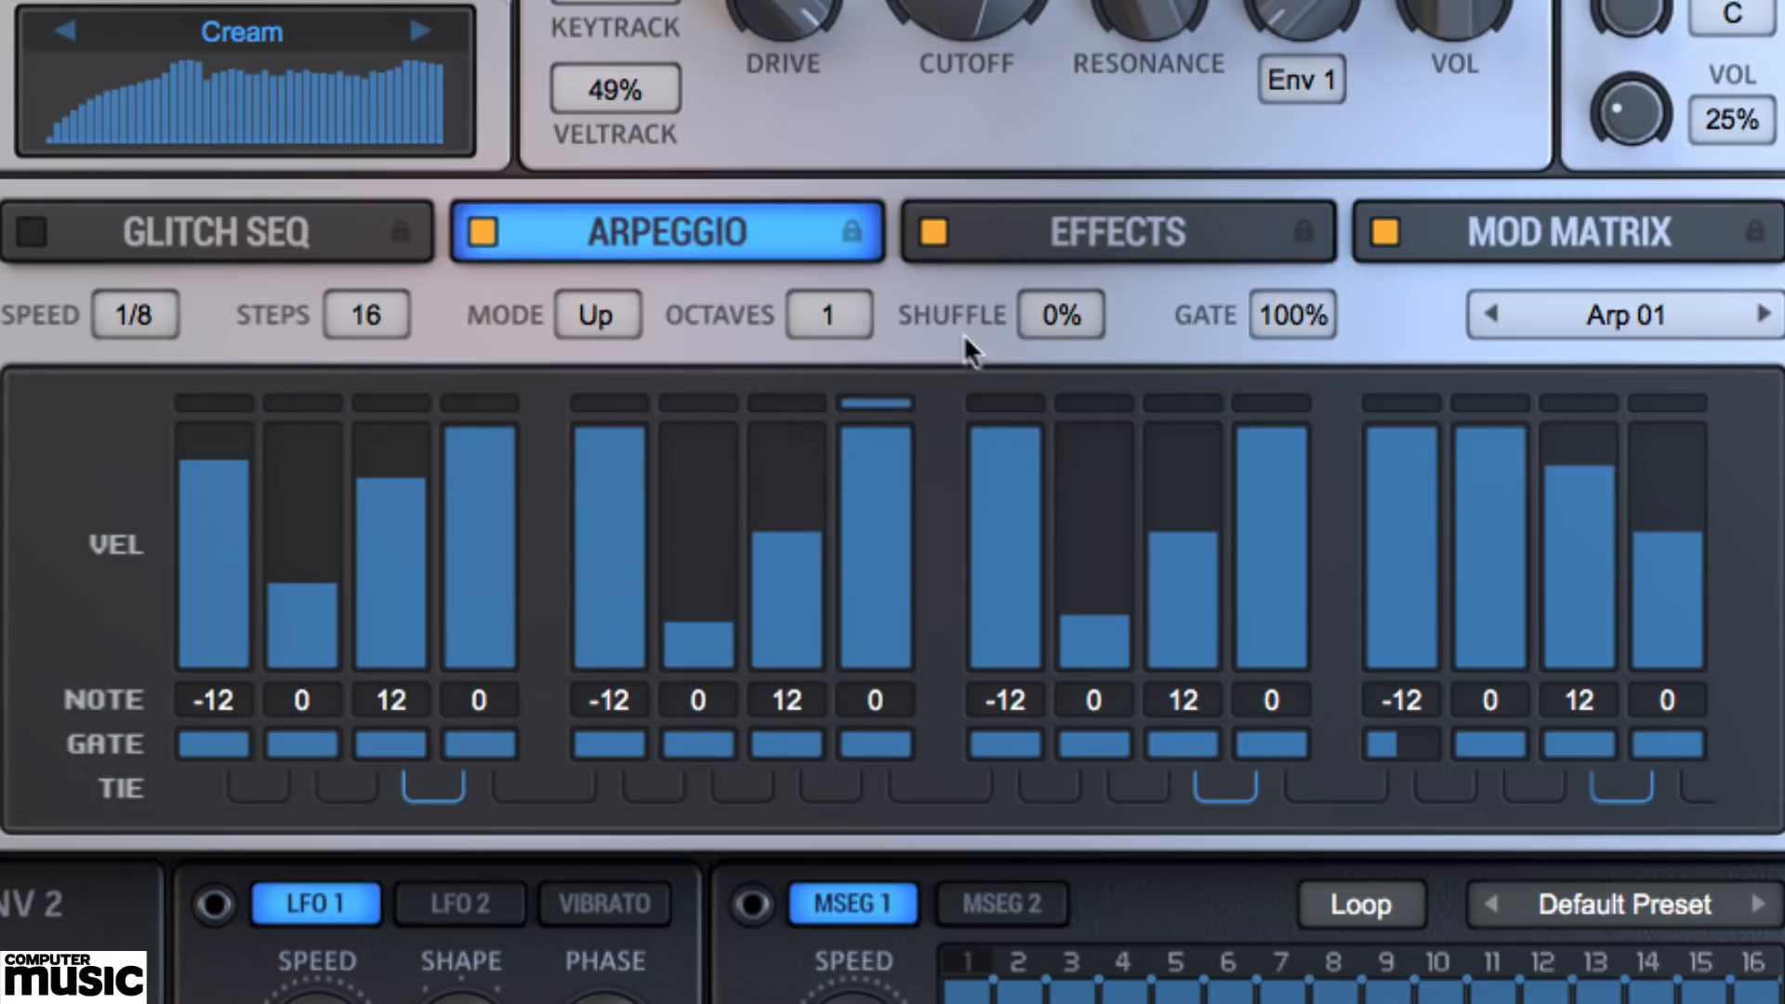
- Try an arpeggiator range of 3 octaves and restore 1
click(844, 314)
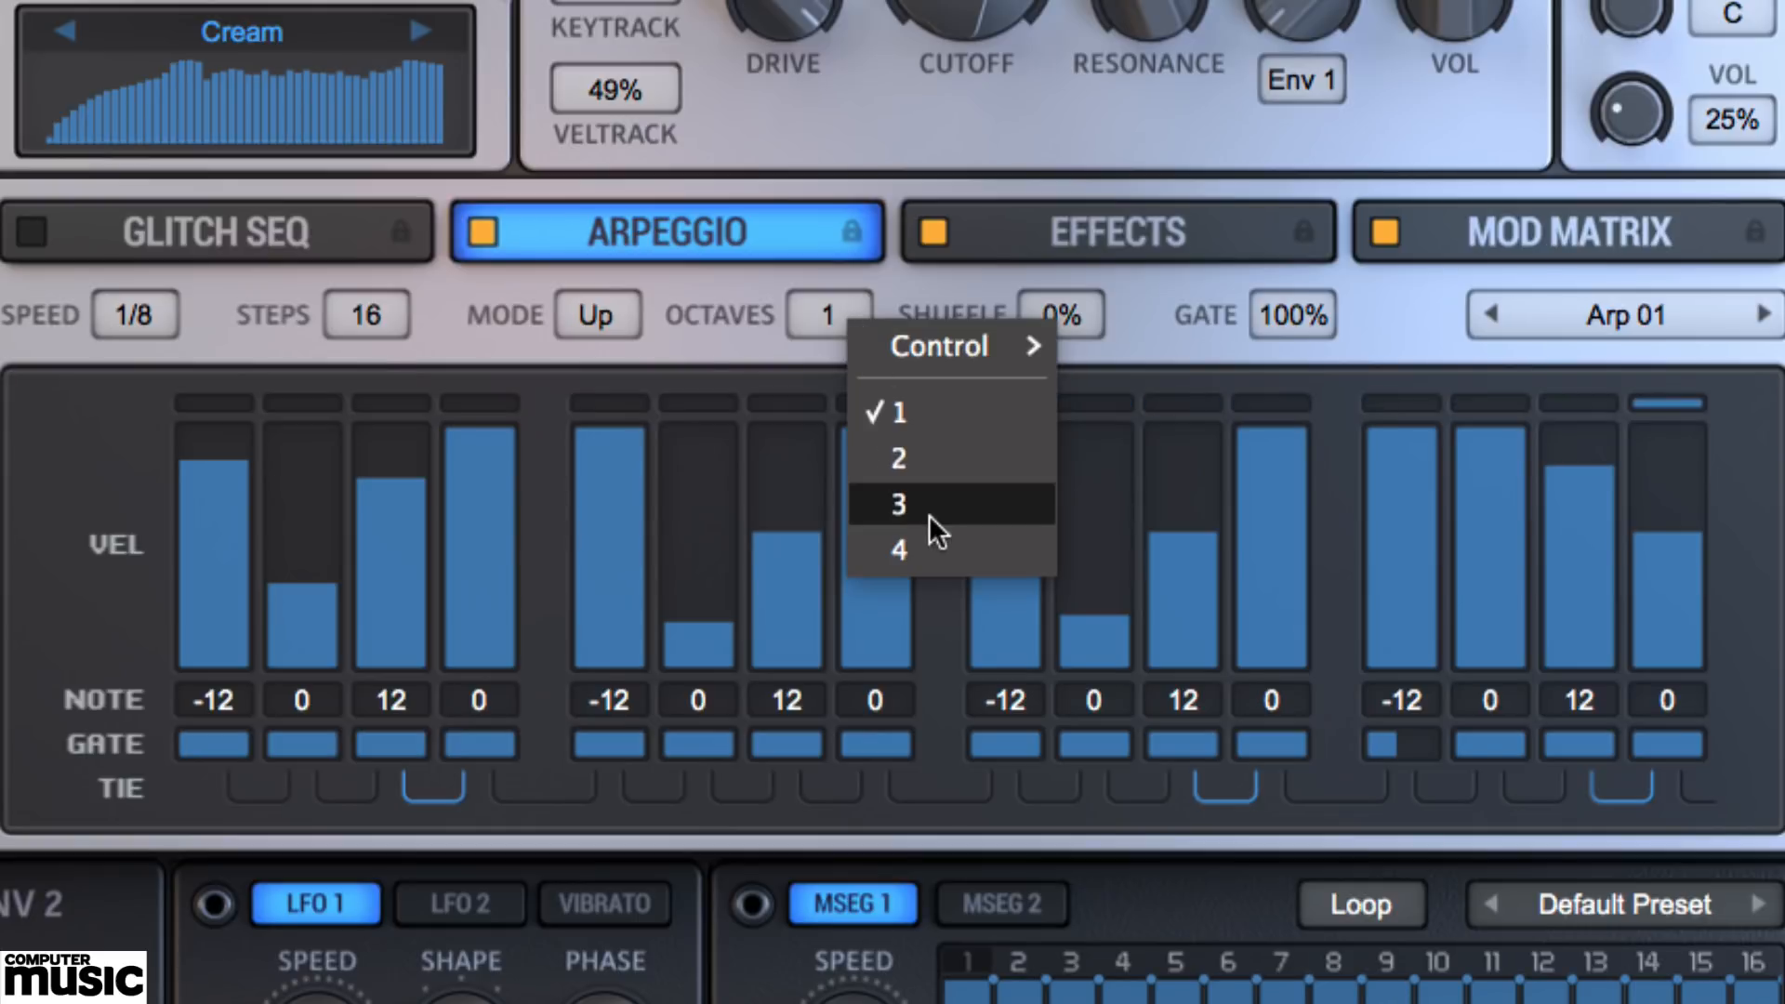
click(929, 515)
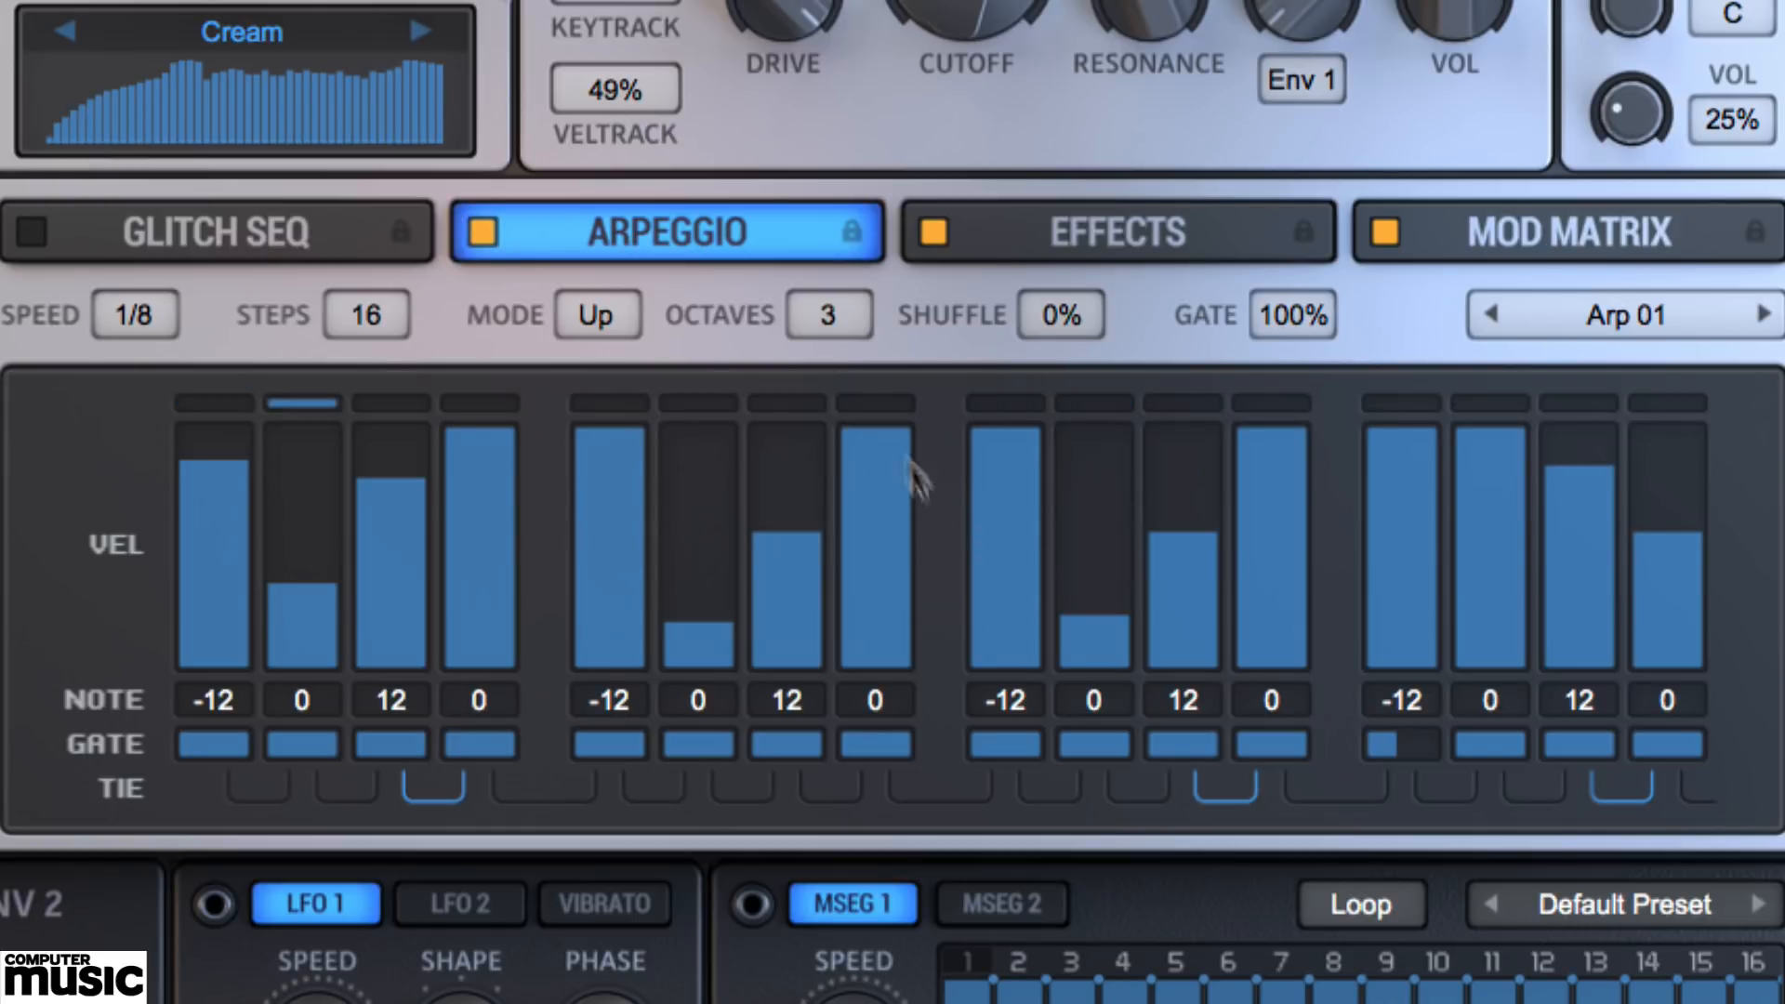
click(838, 318)
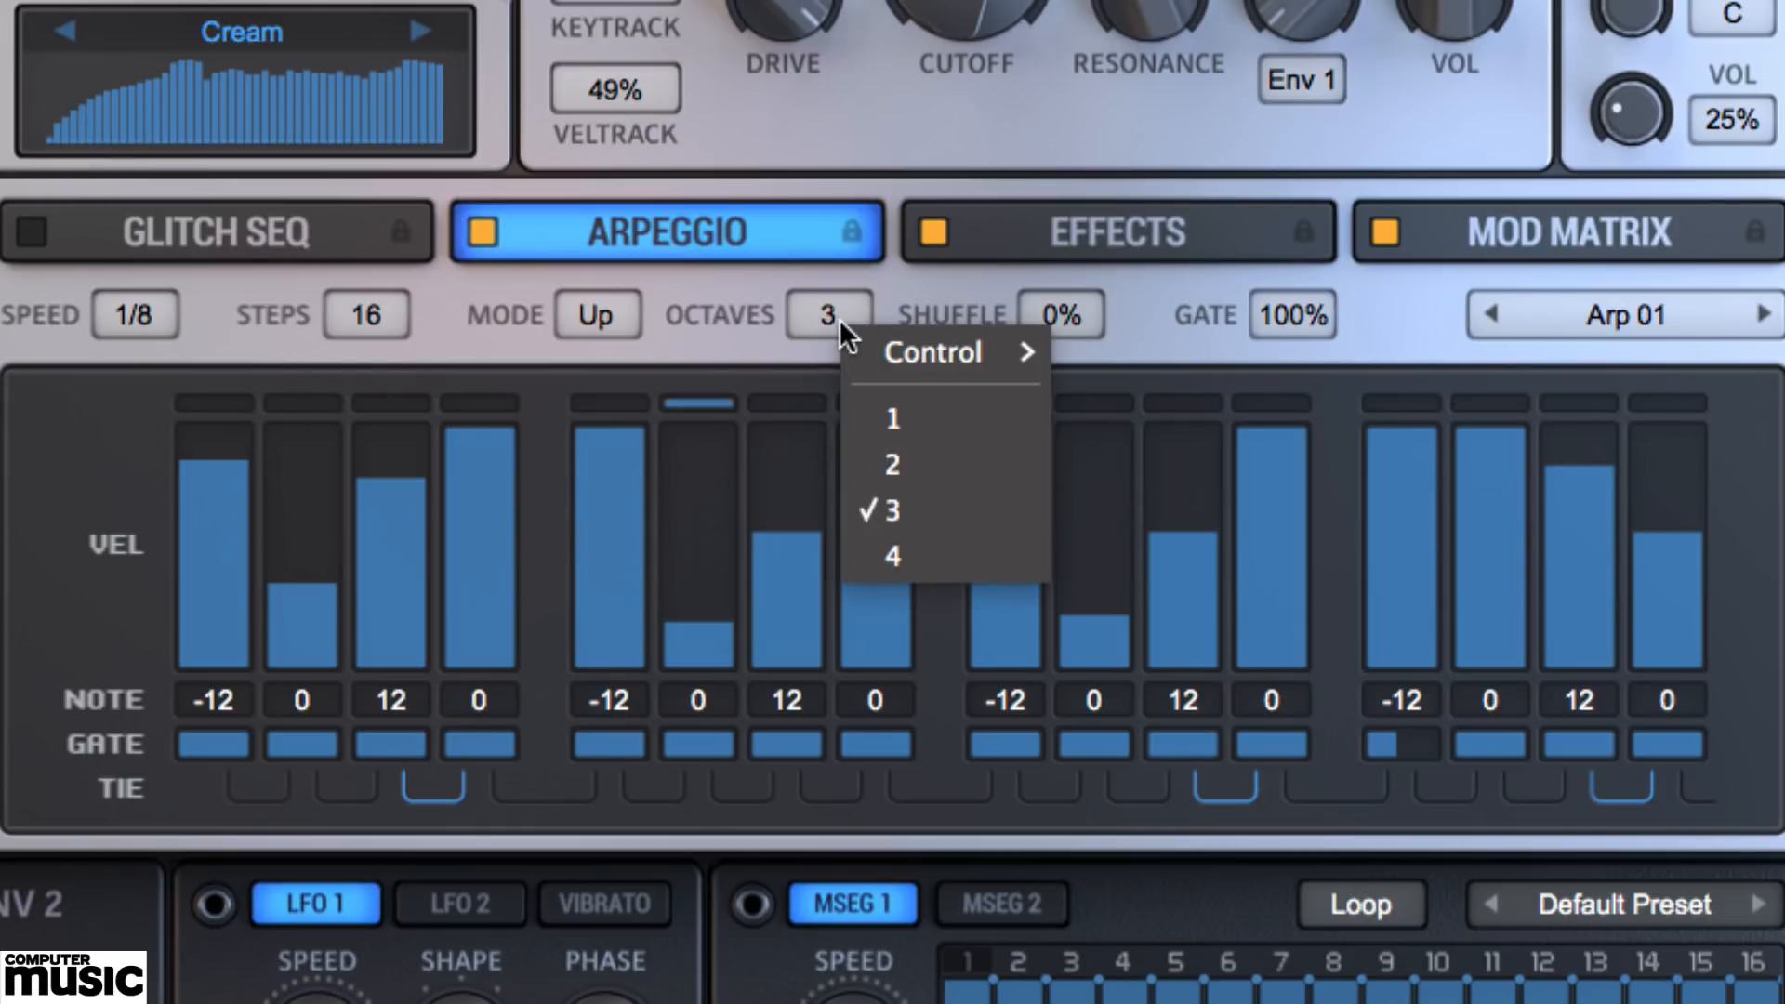
click(891, 430)
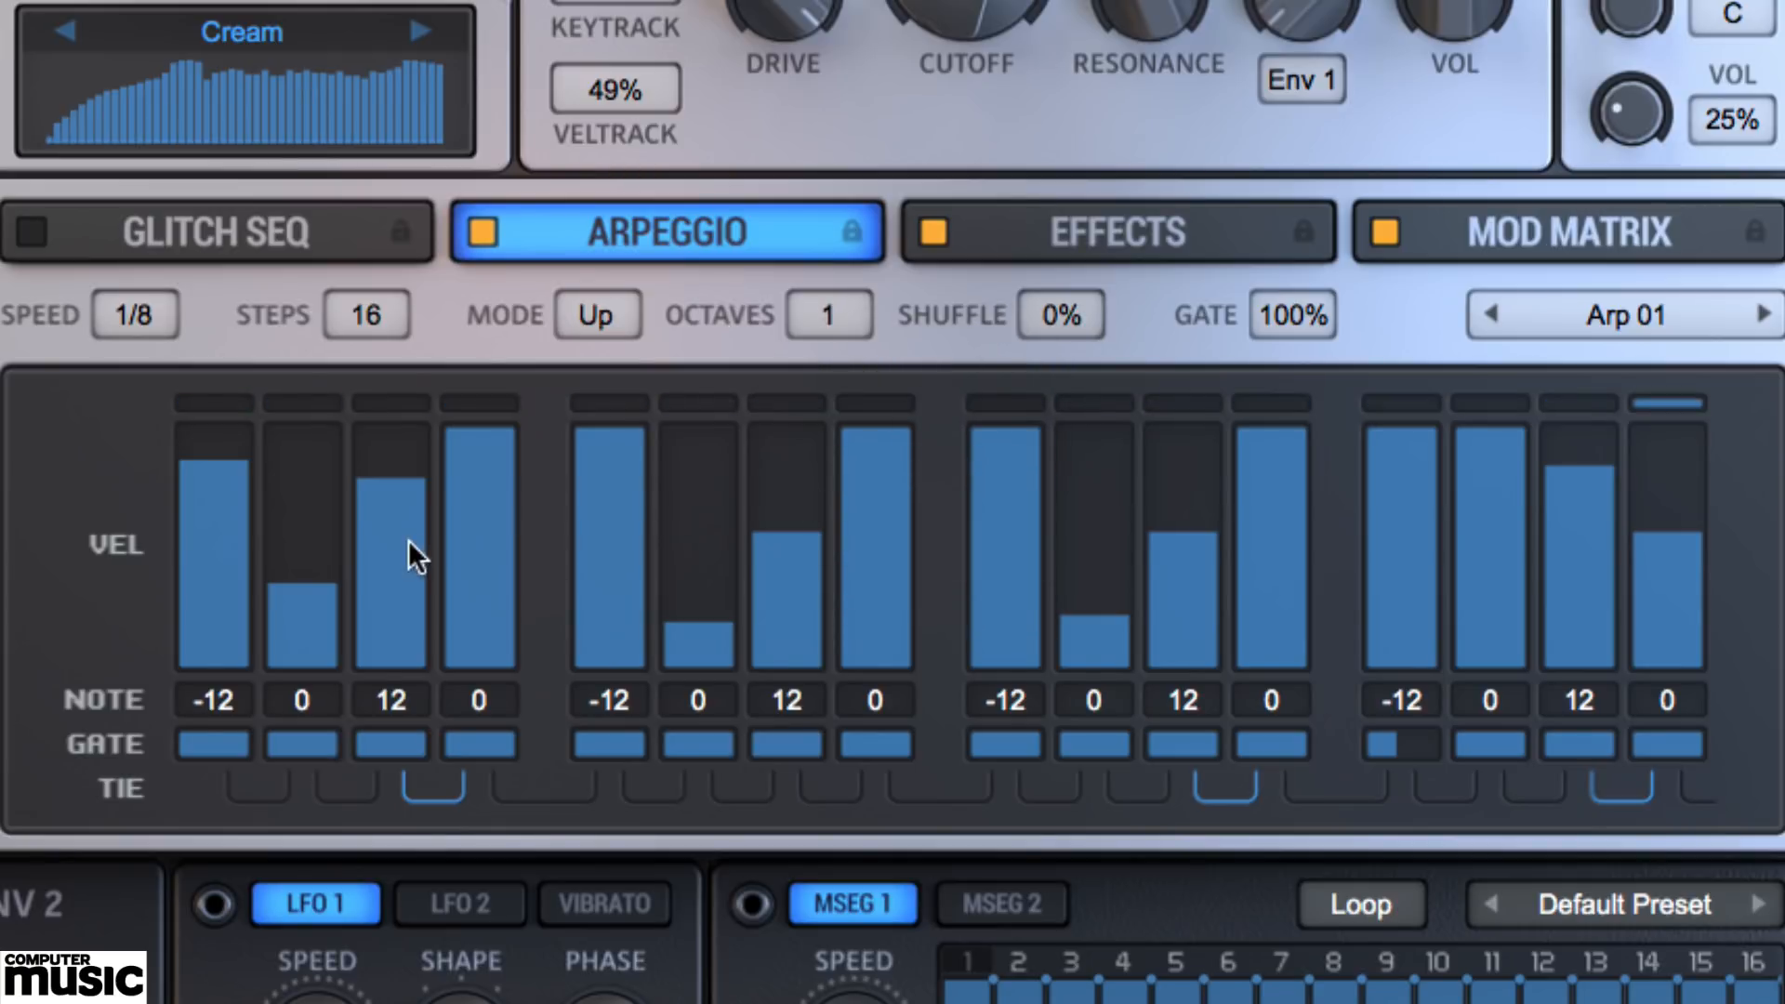
- Lower the arpeggio velocities of steps 1, 3, 5 and 8, and raise those of steps 6 and 10
click(225, 621)
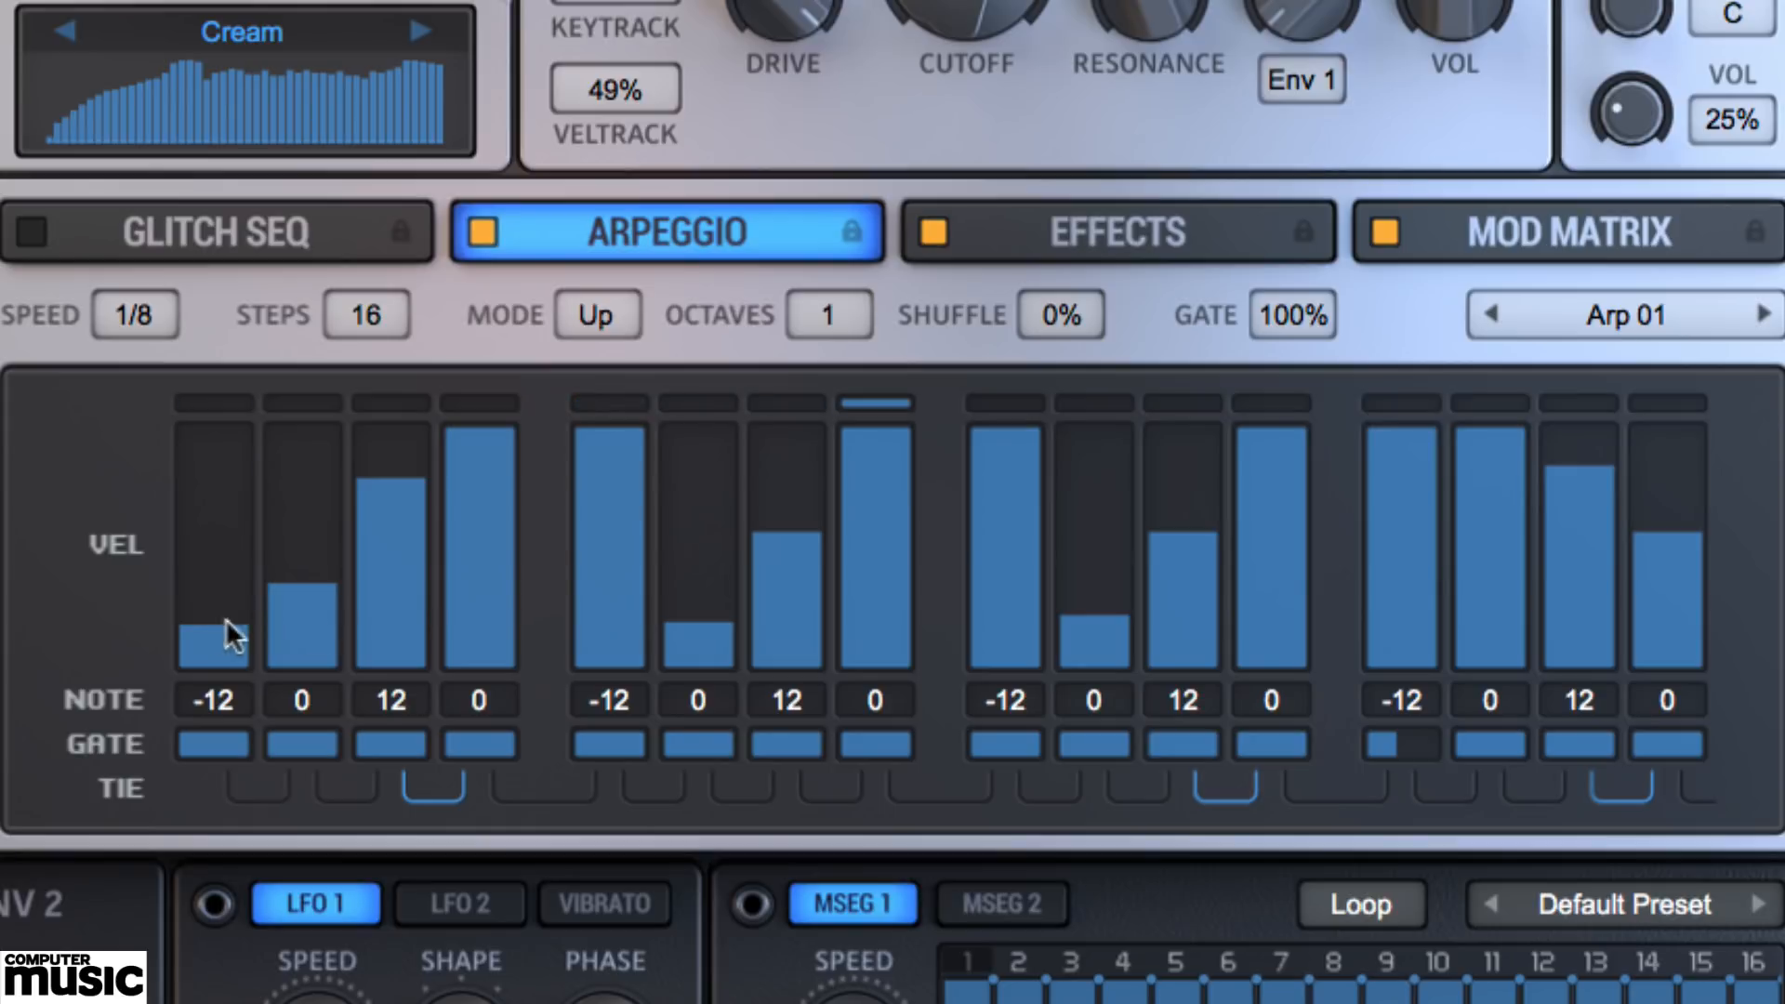
click(387, 636)
click(681, 476)
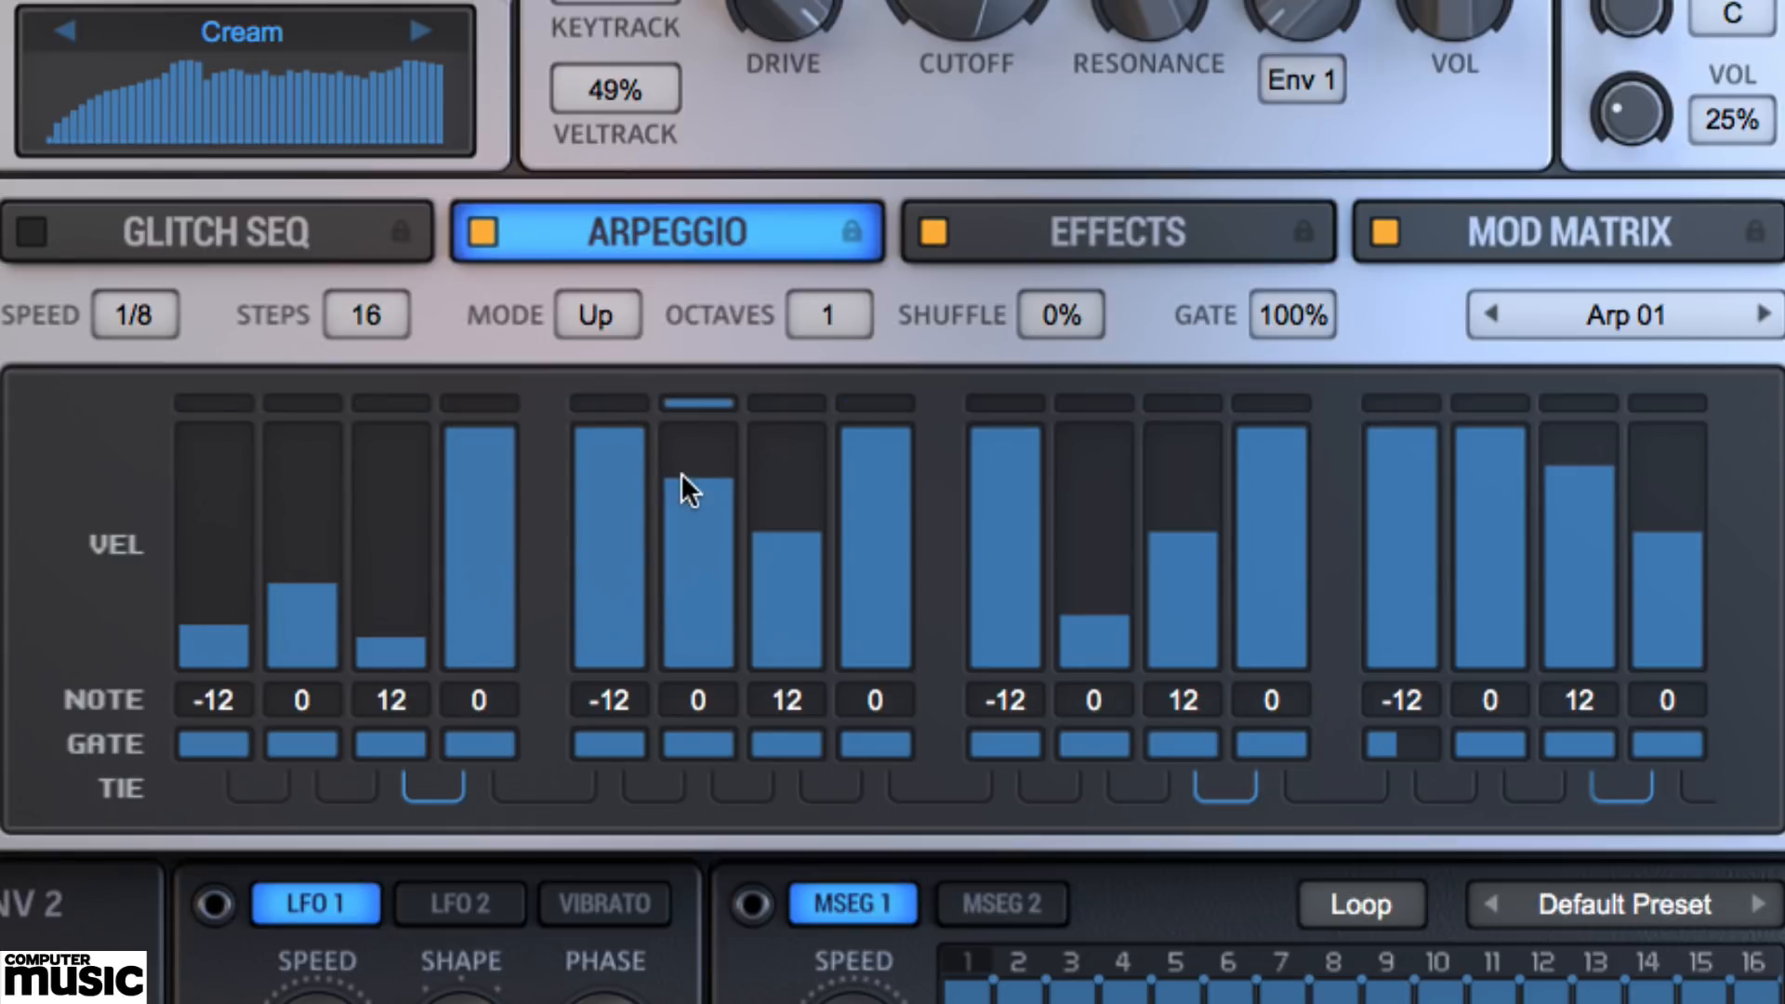
click(612, 620)
click(884, 598)
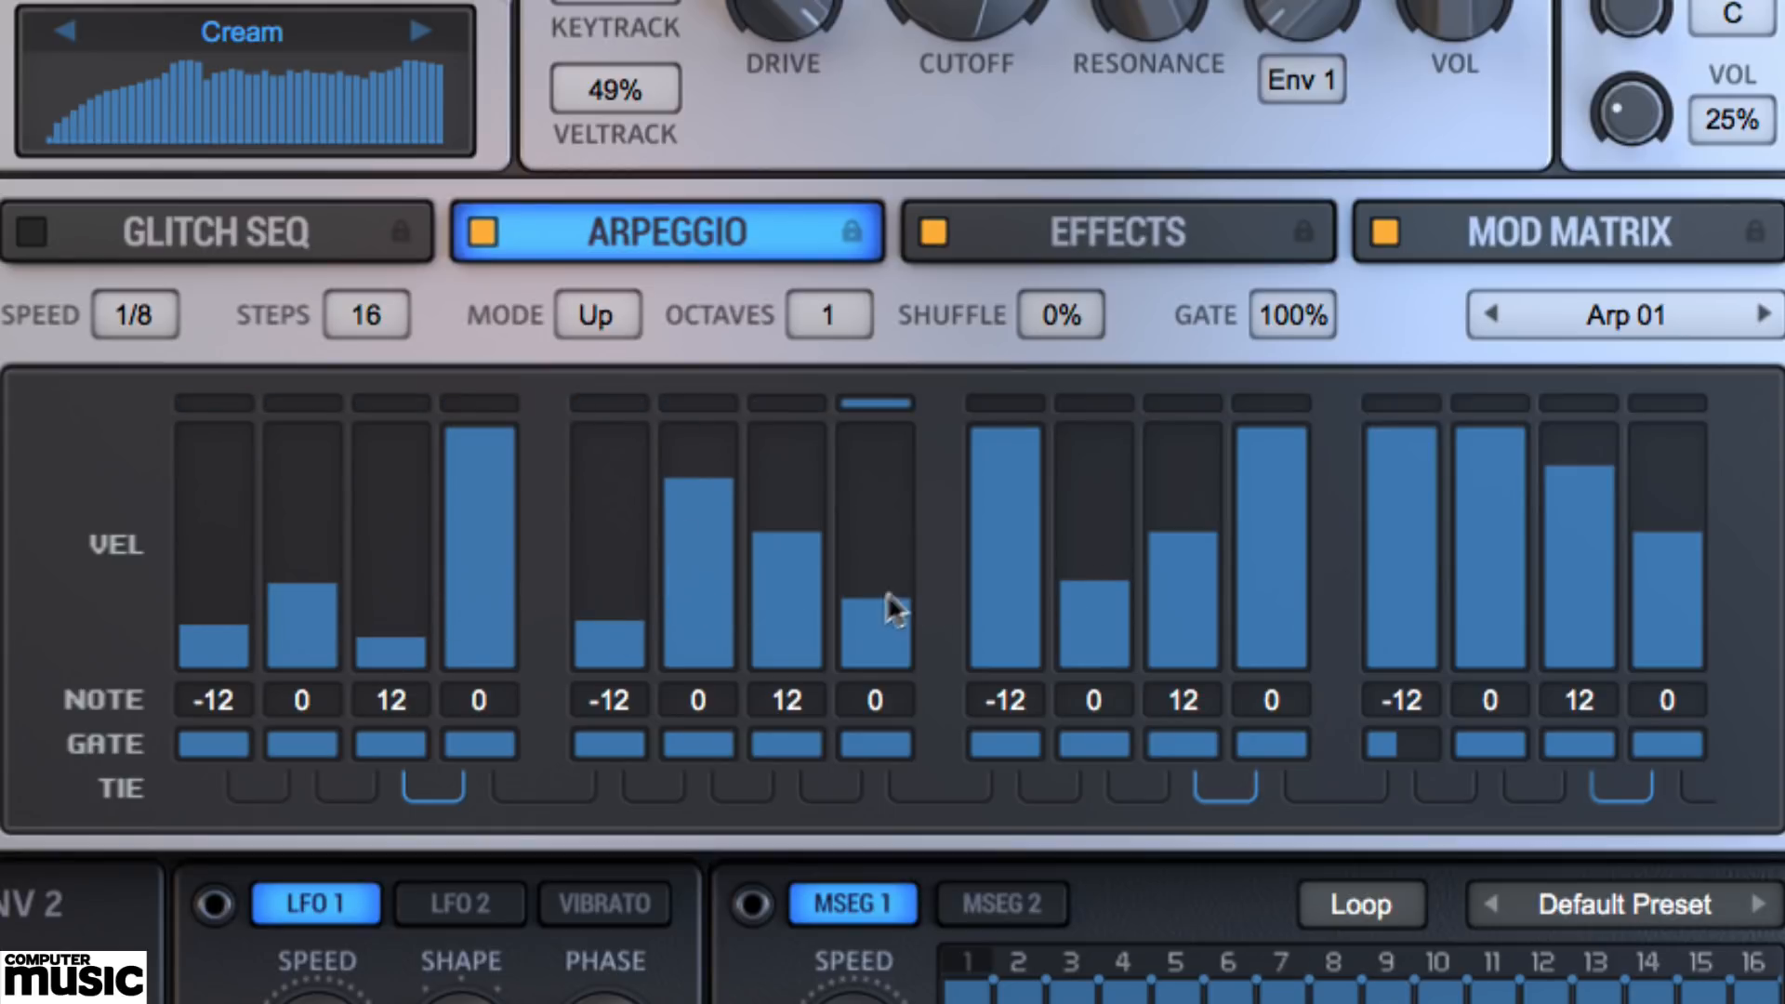
- Lower step 13's velocity, drop steps 15 and 1 to zero, and bring step 1 back up to about two-thirds
click(1403, 635)
drag(1604, 633, 1599, 658)
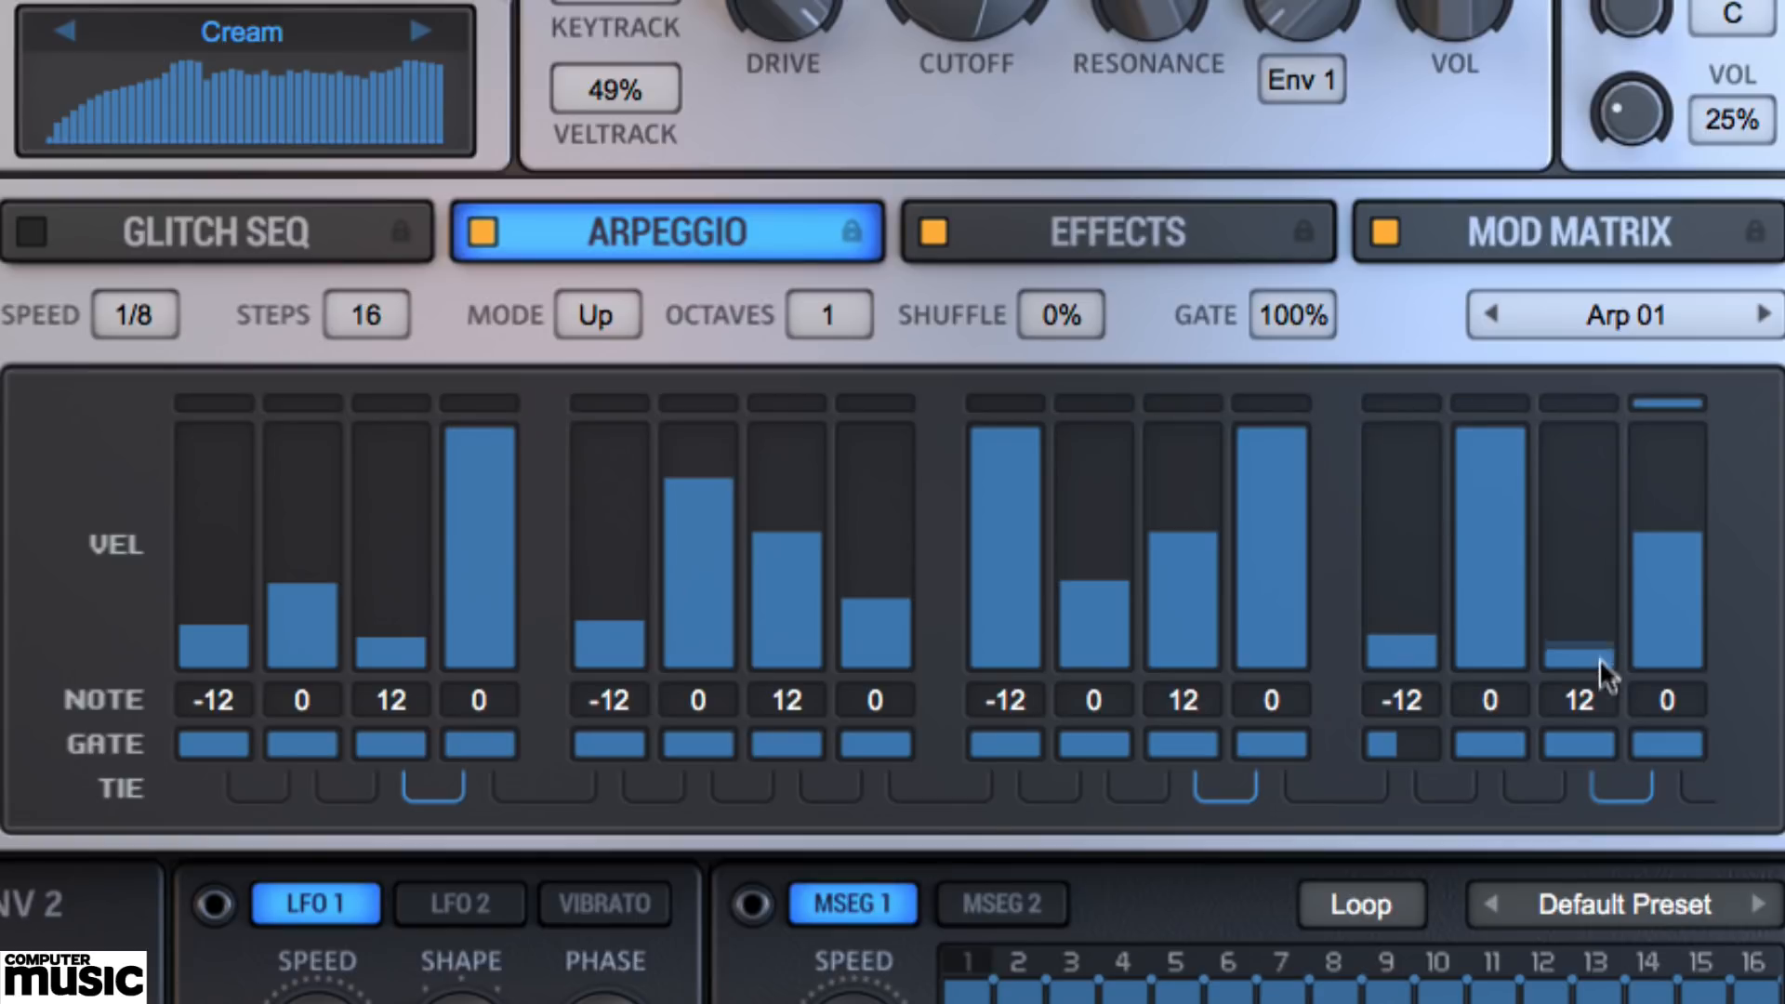
drag(215, 632, 215, 673)
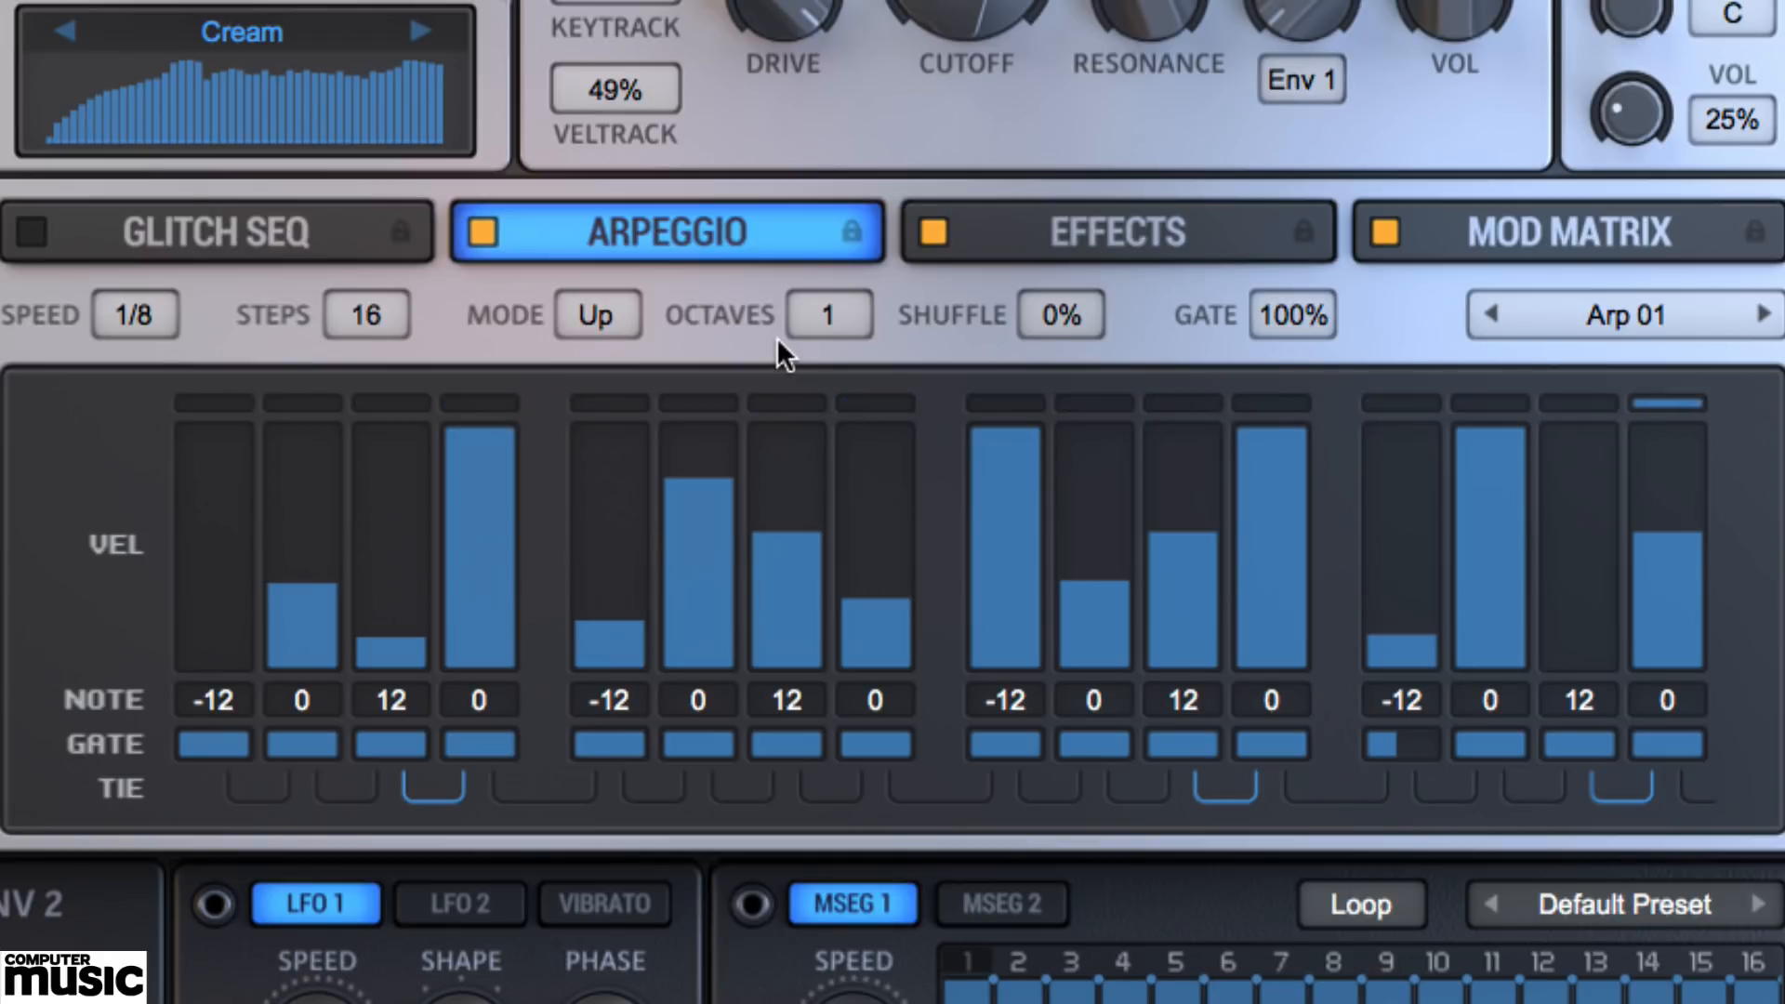
drag(208, 673, 208, 494)
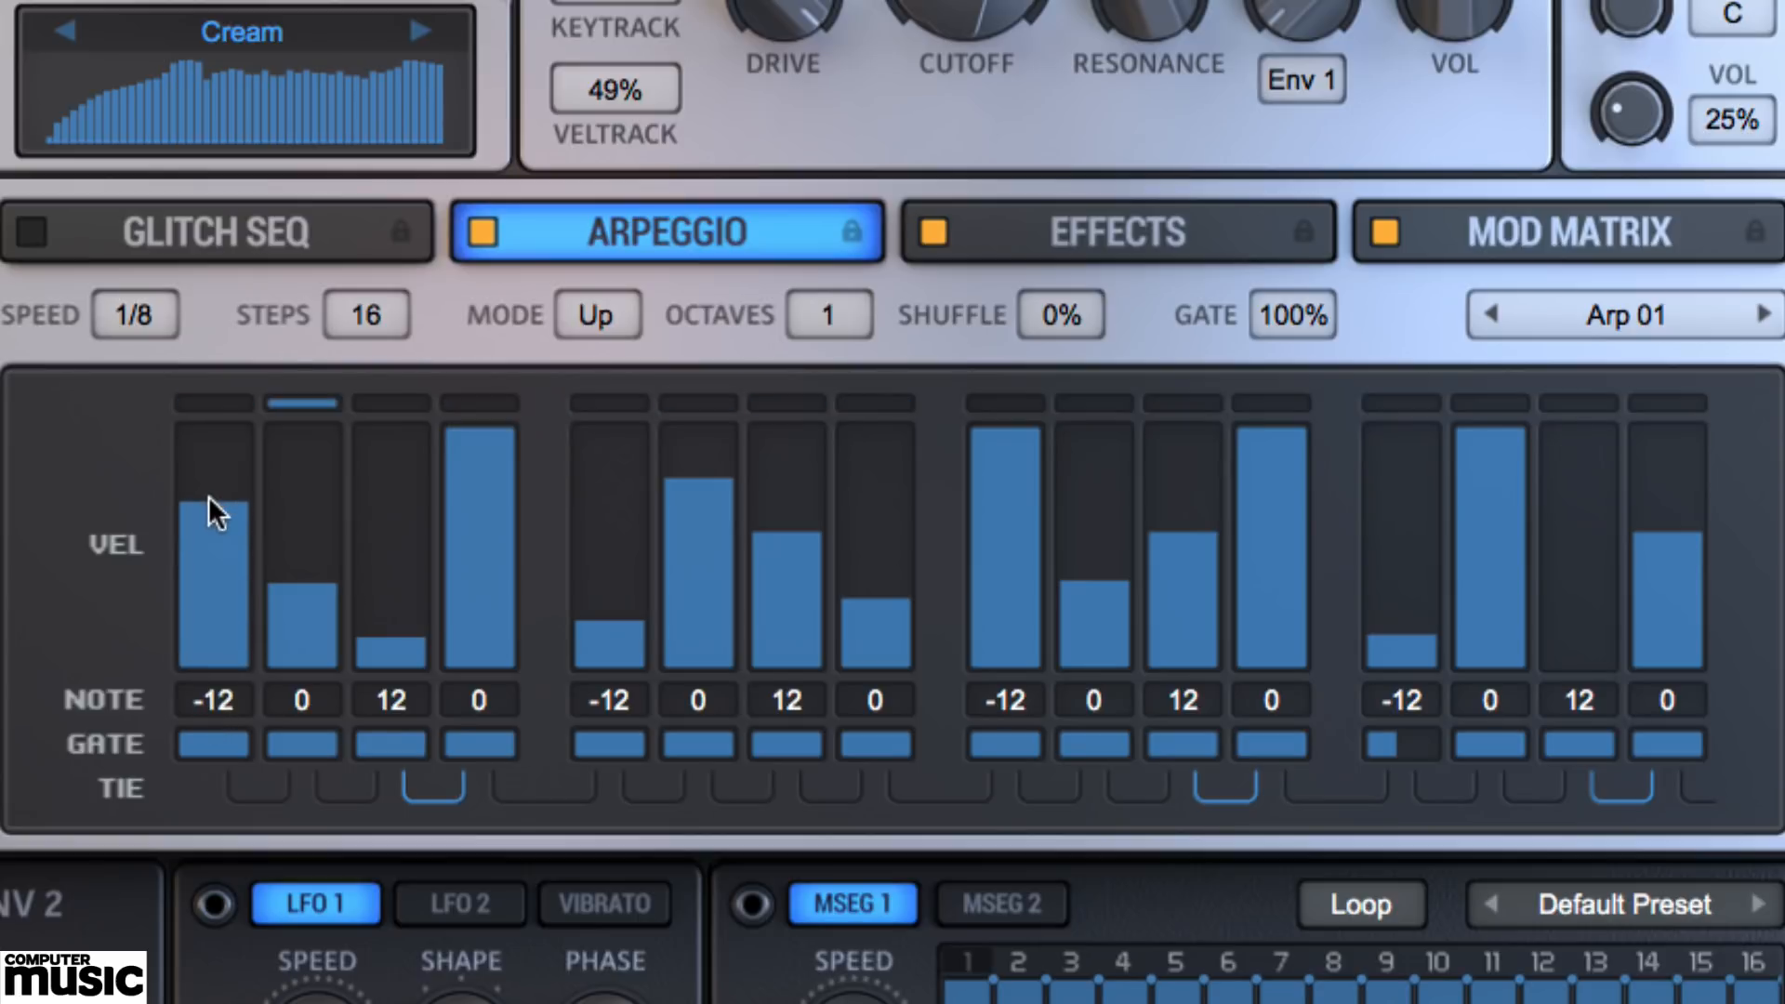
- Try a note offset of -7 on the arpeggio's first step, then set it to 12
click(225, 700)
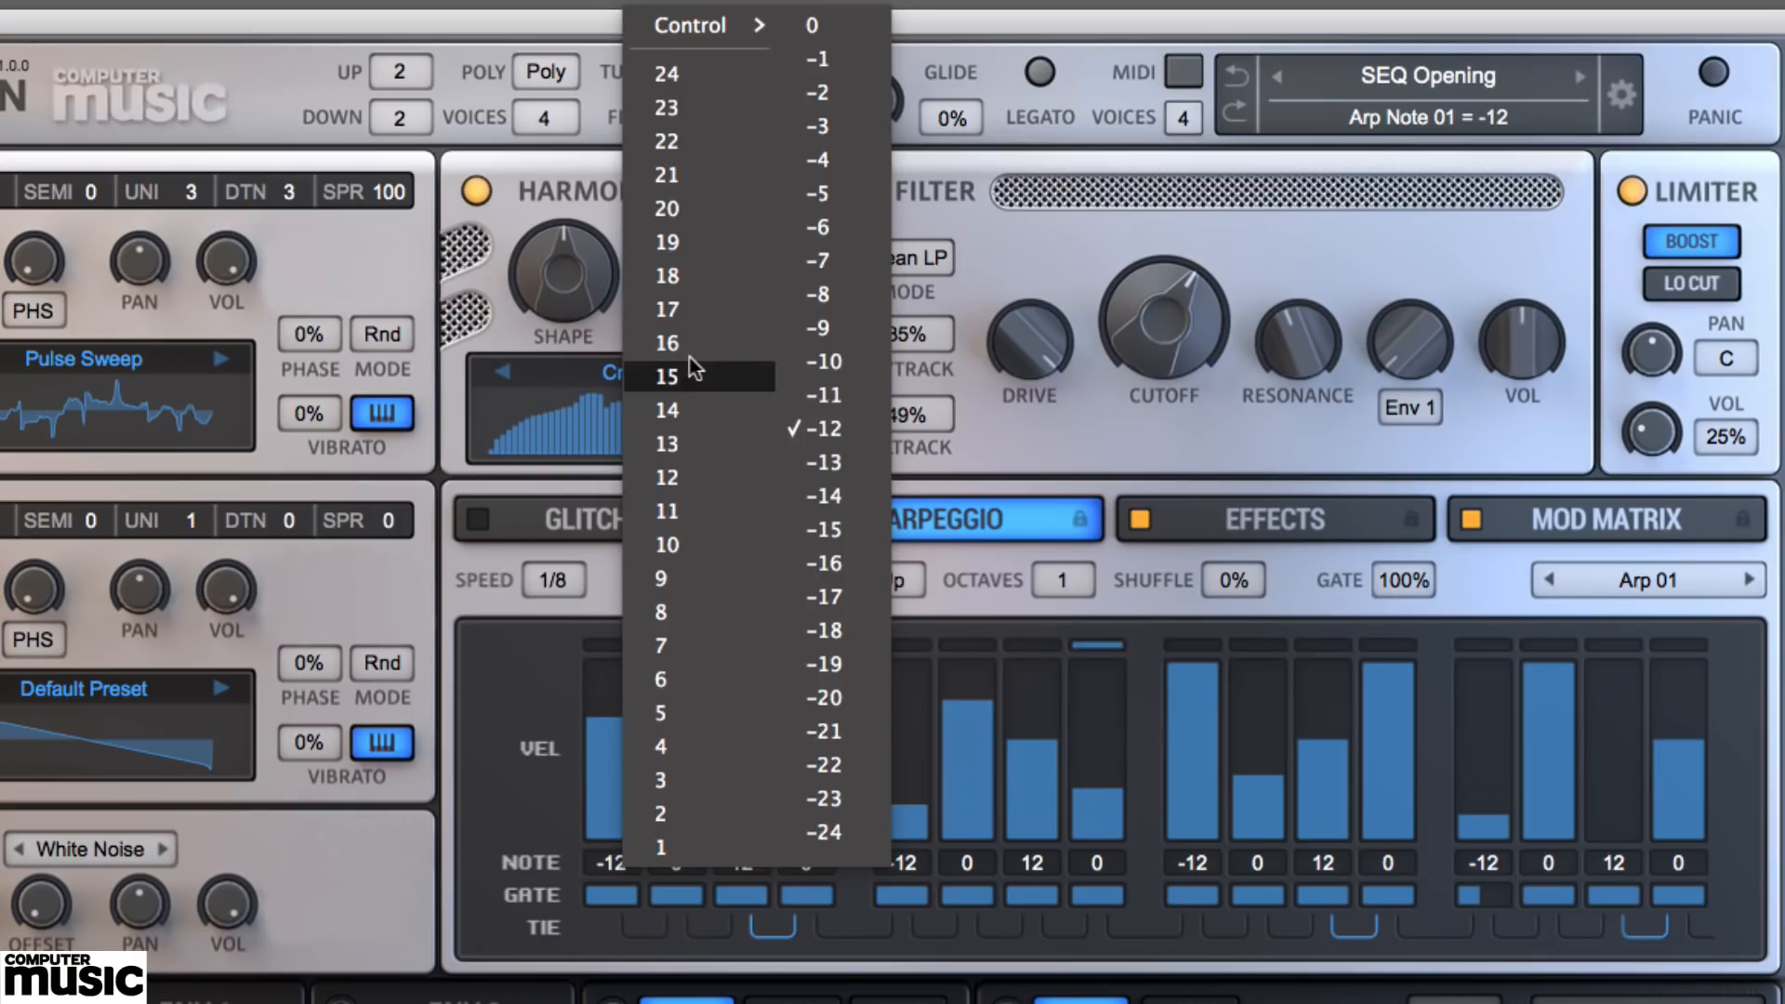
click(821, 261)
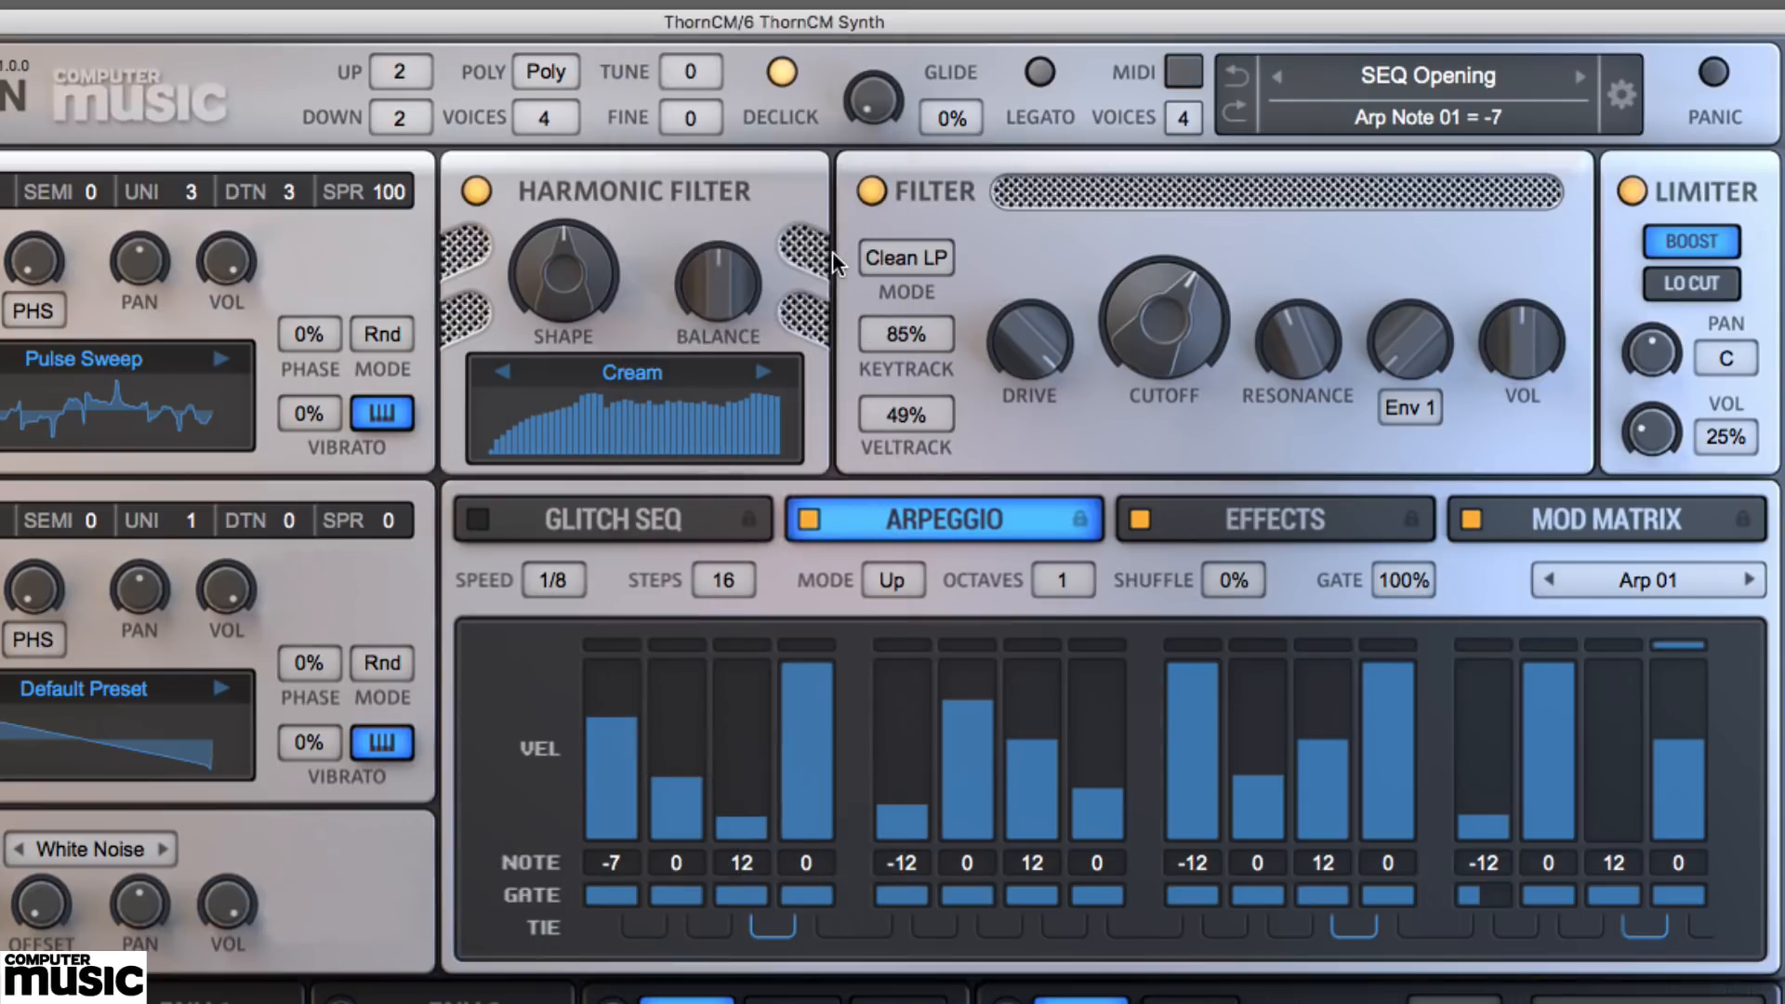
click(598, 877)
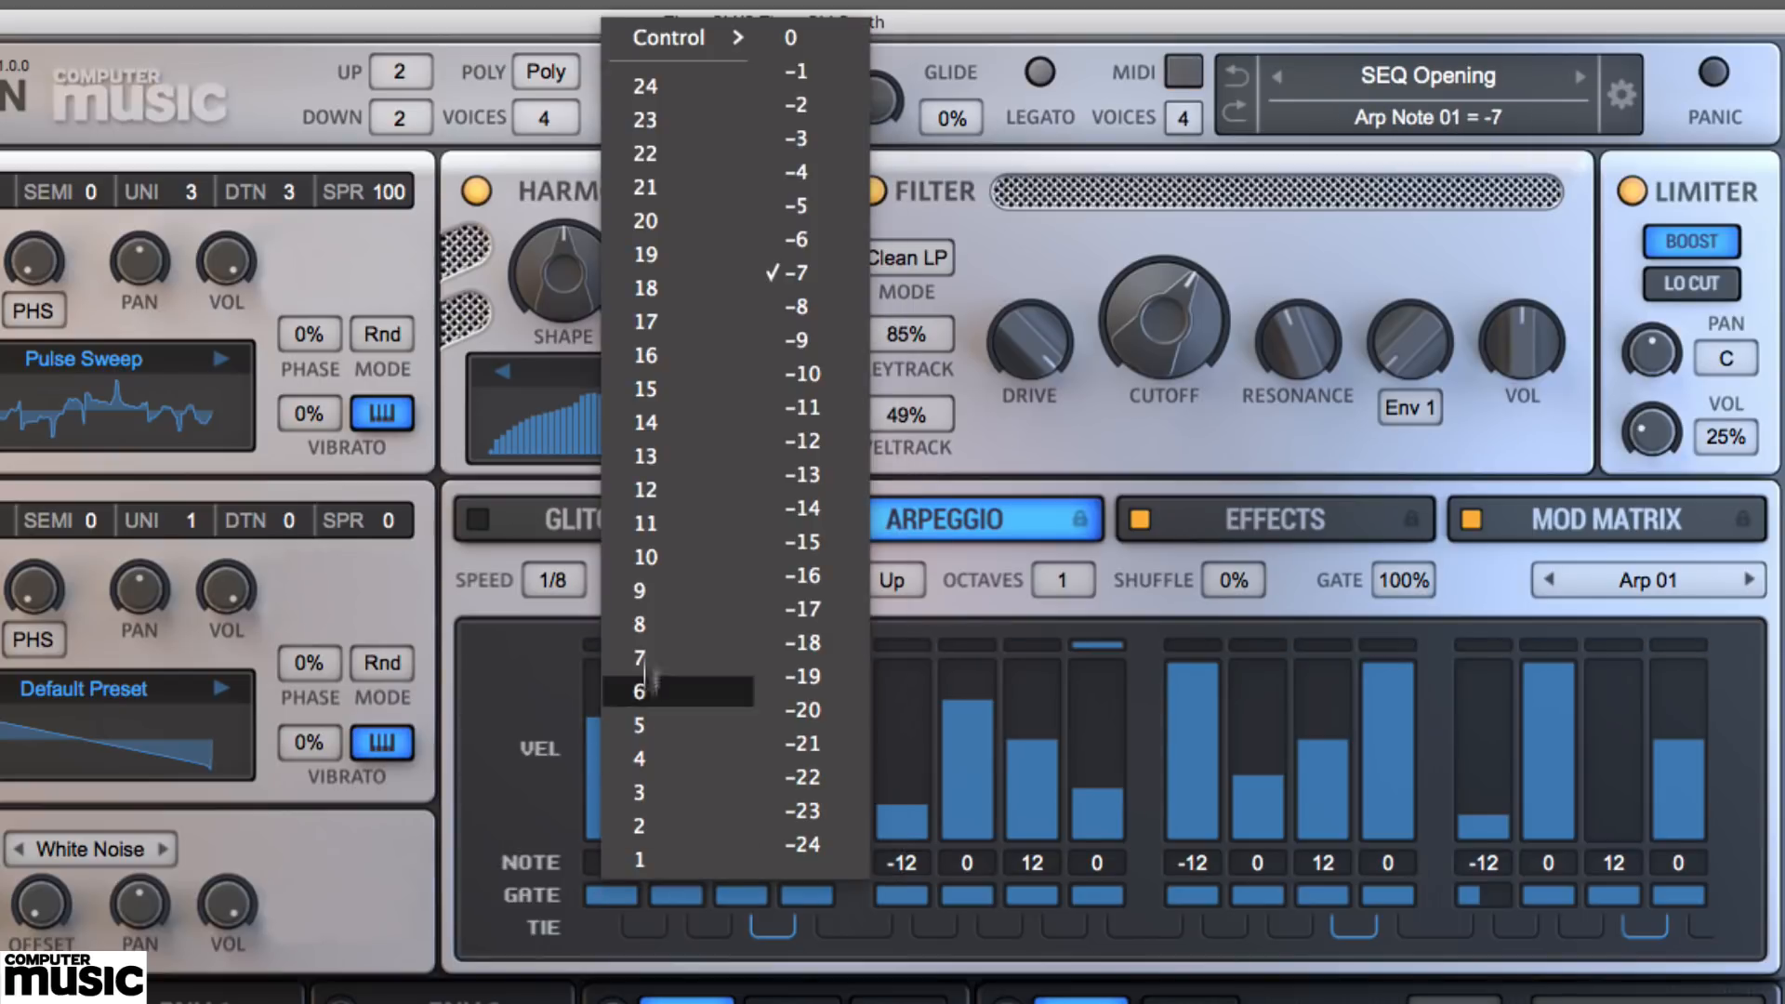
click(641, 489)
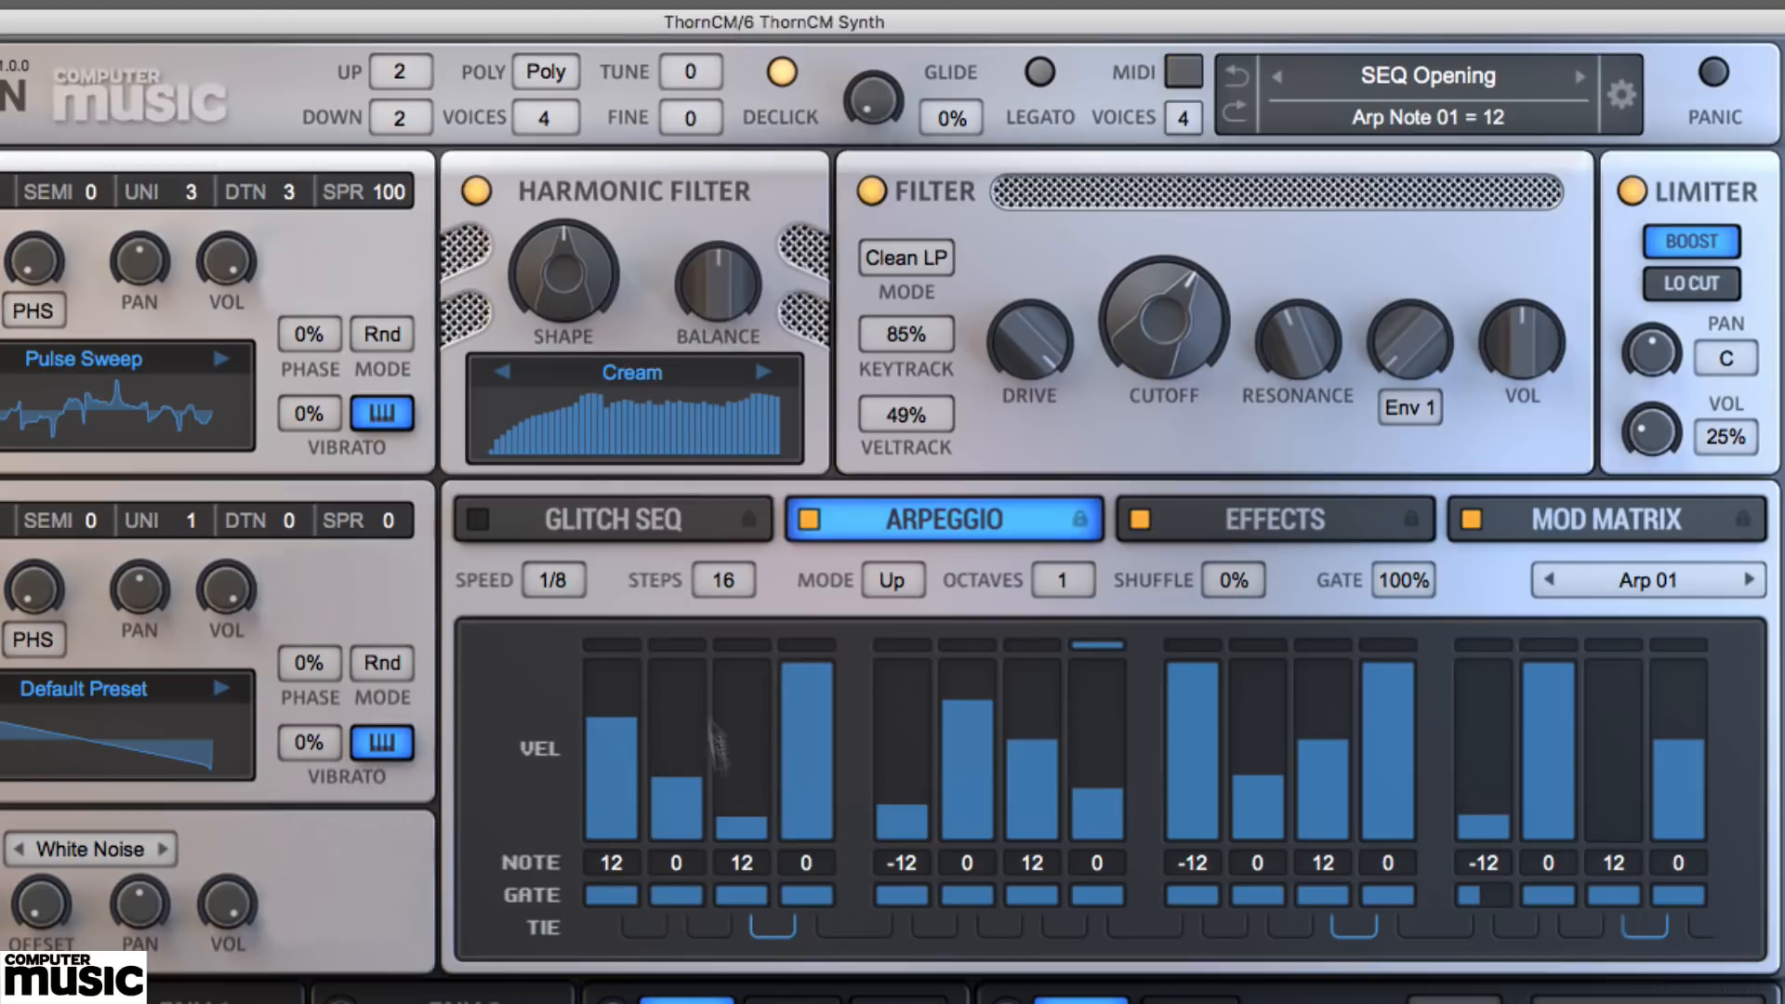
- Set the arpeggio's note offset to 24 on step 4 and to -24 on step 6
click(806, 864)
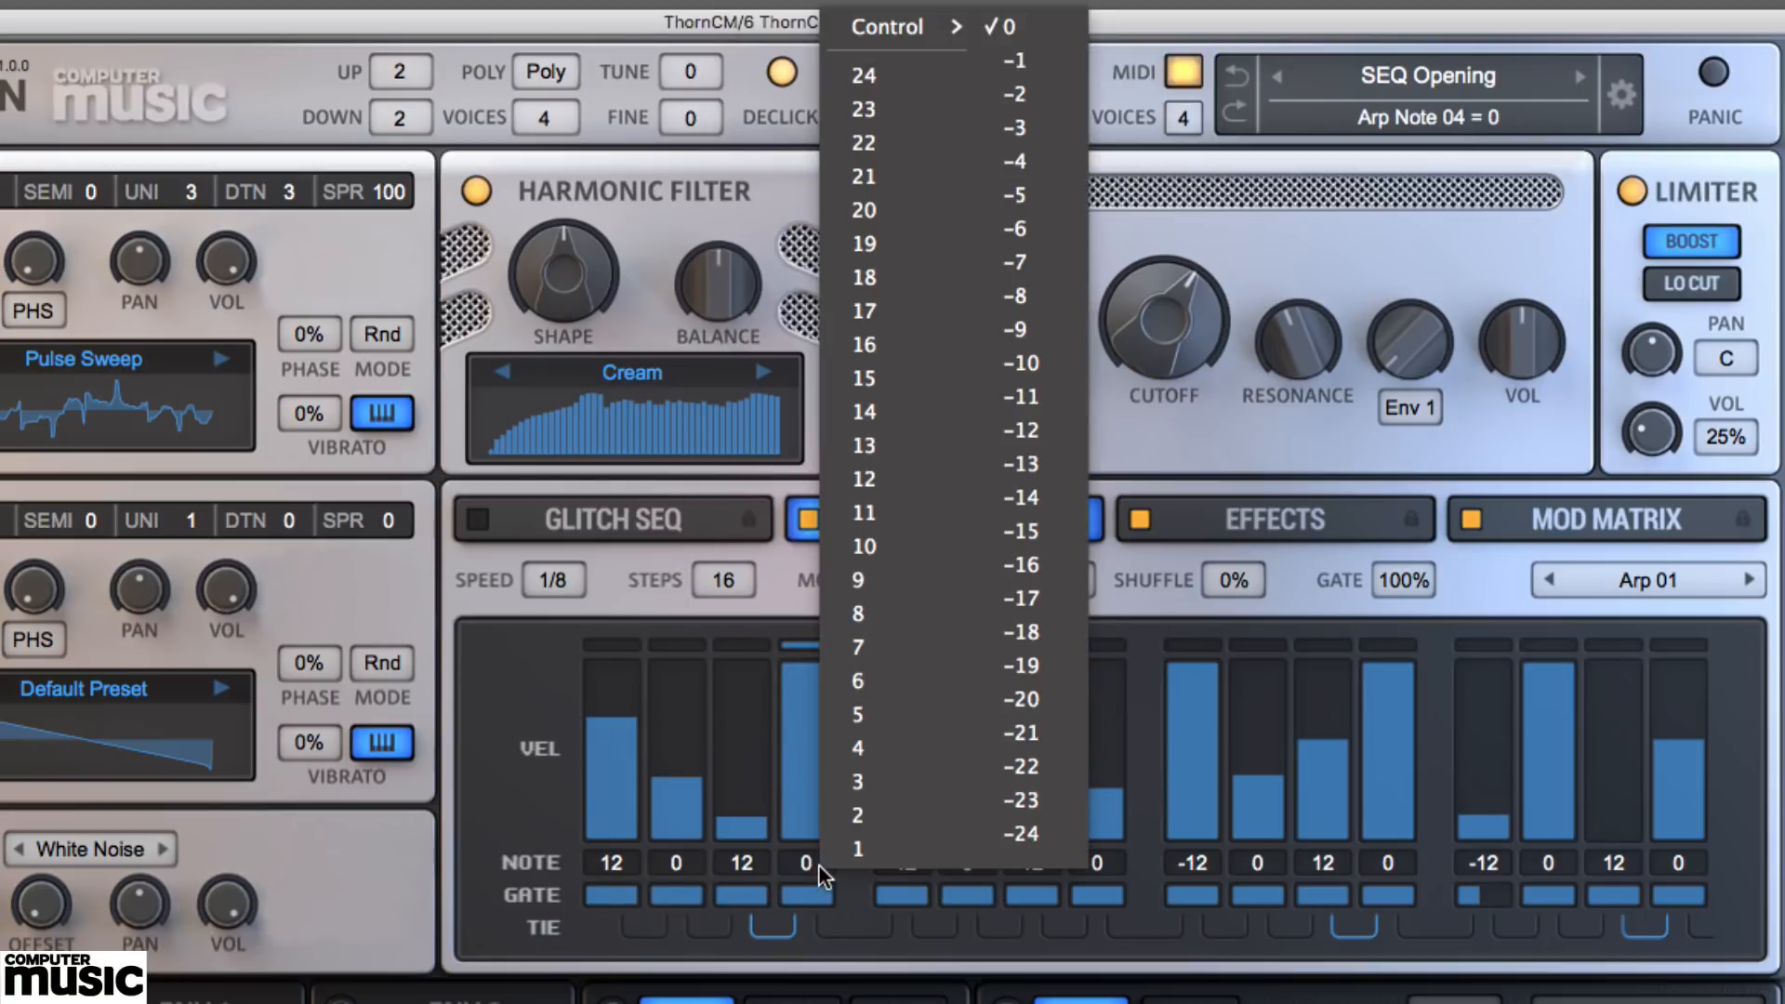
click(933, 72)
click(968, 871)
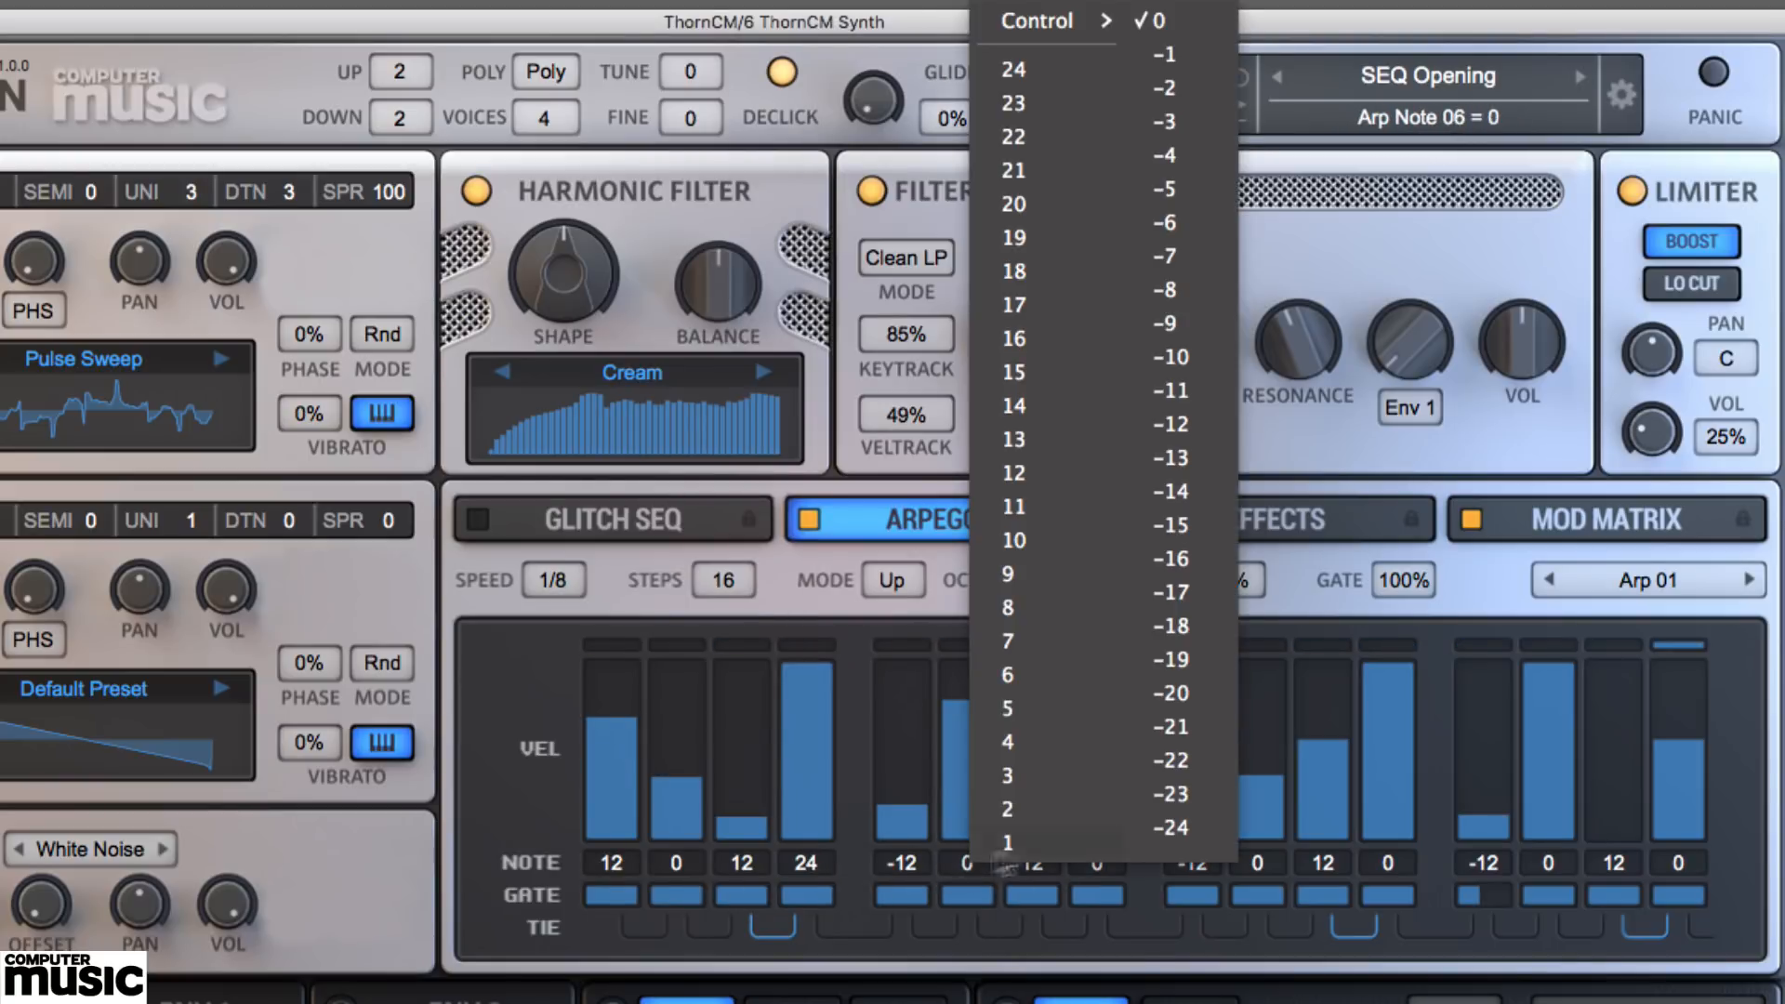
click(1157, 832)
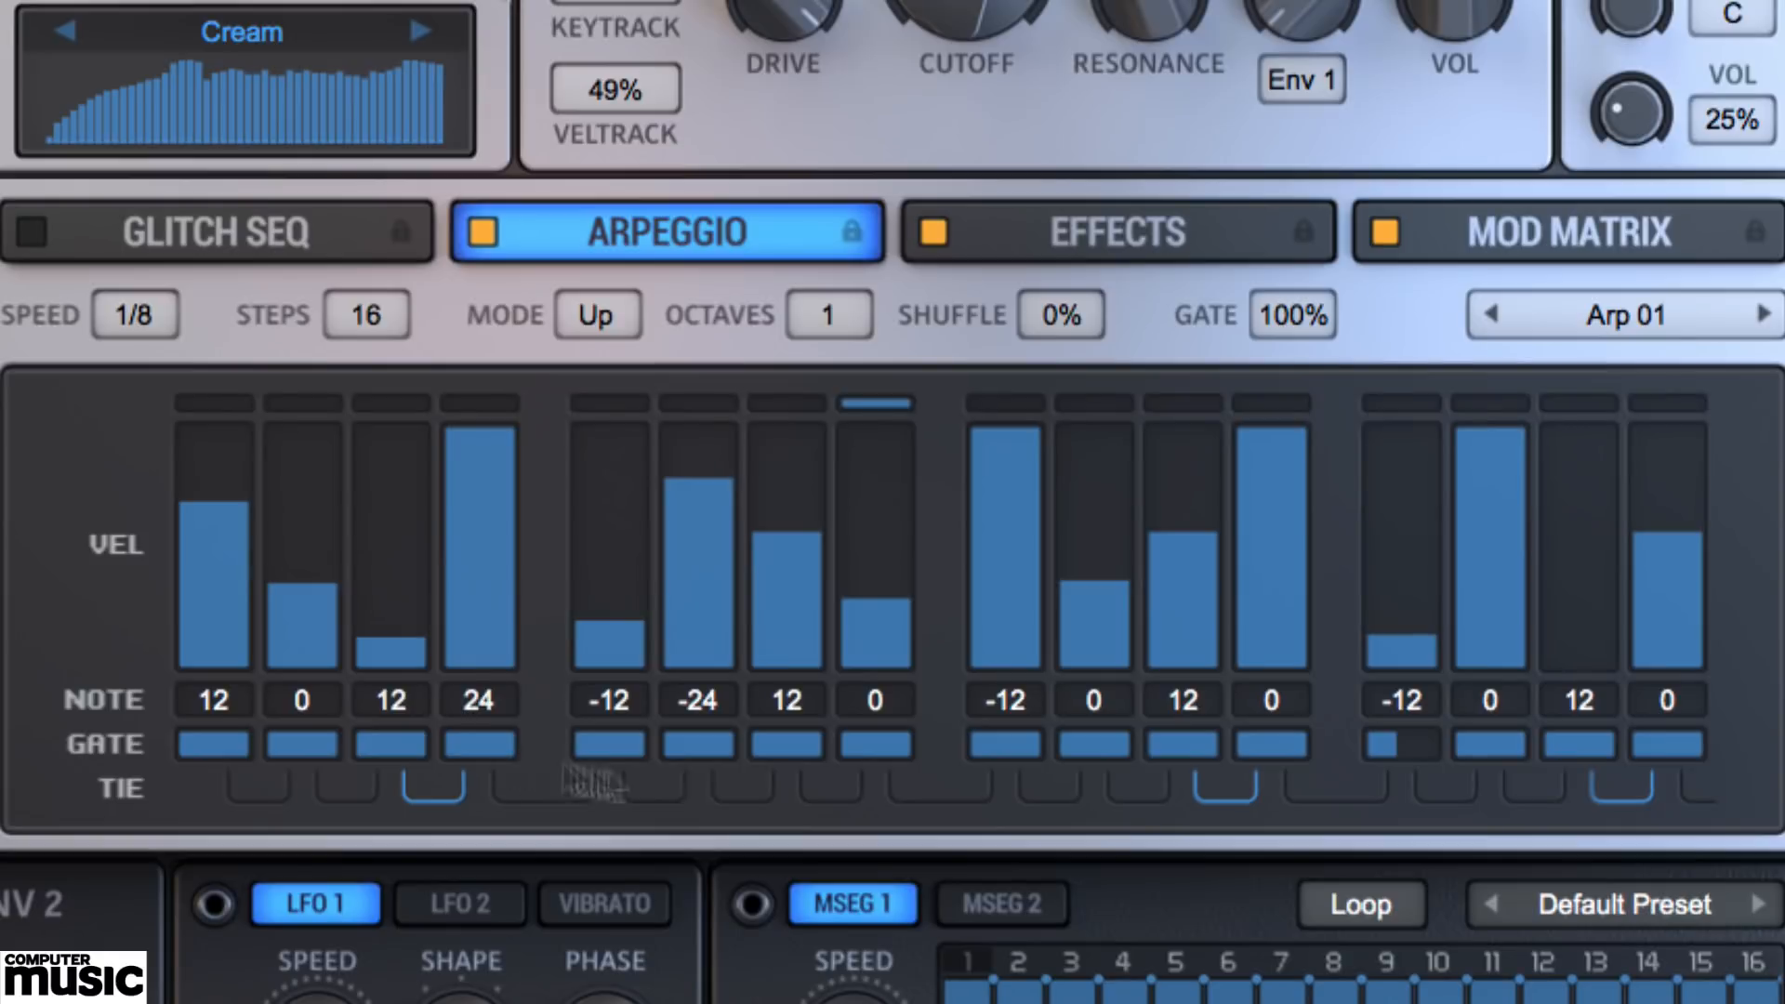
- Lower the arpeggiator's overall gate to 26% and below, then set it to 48%
drag(1300, 319, 1297, 511)
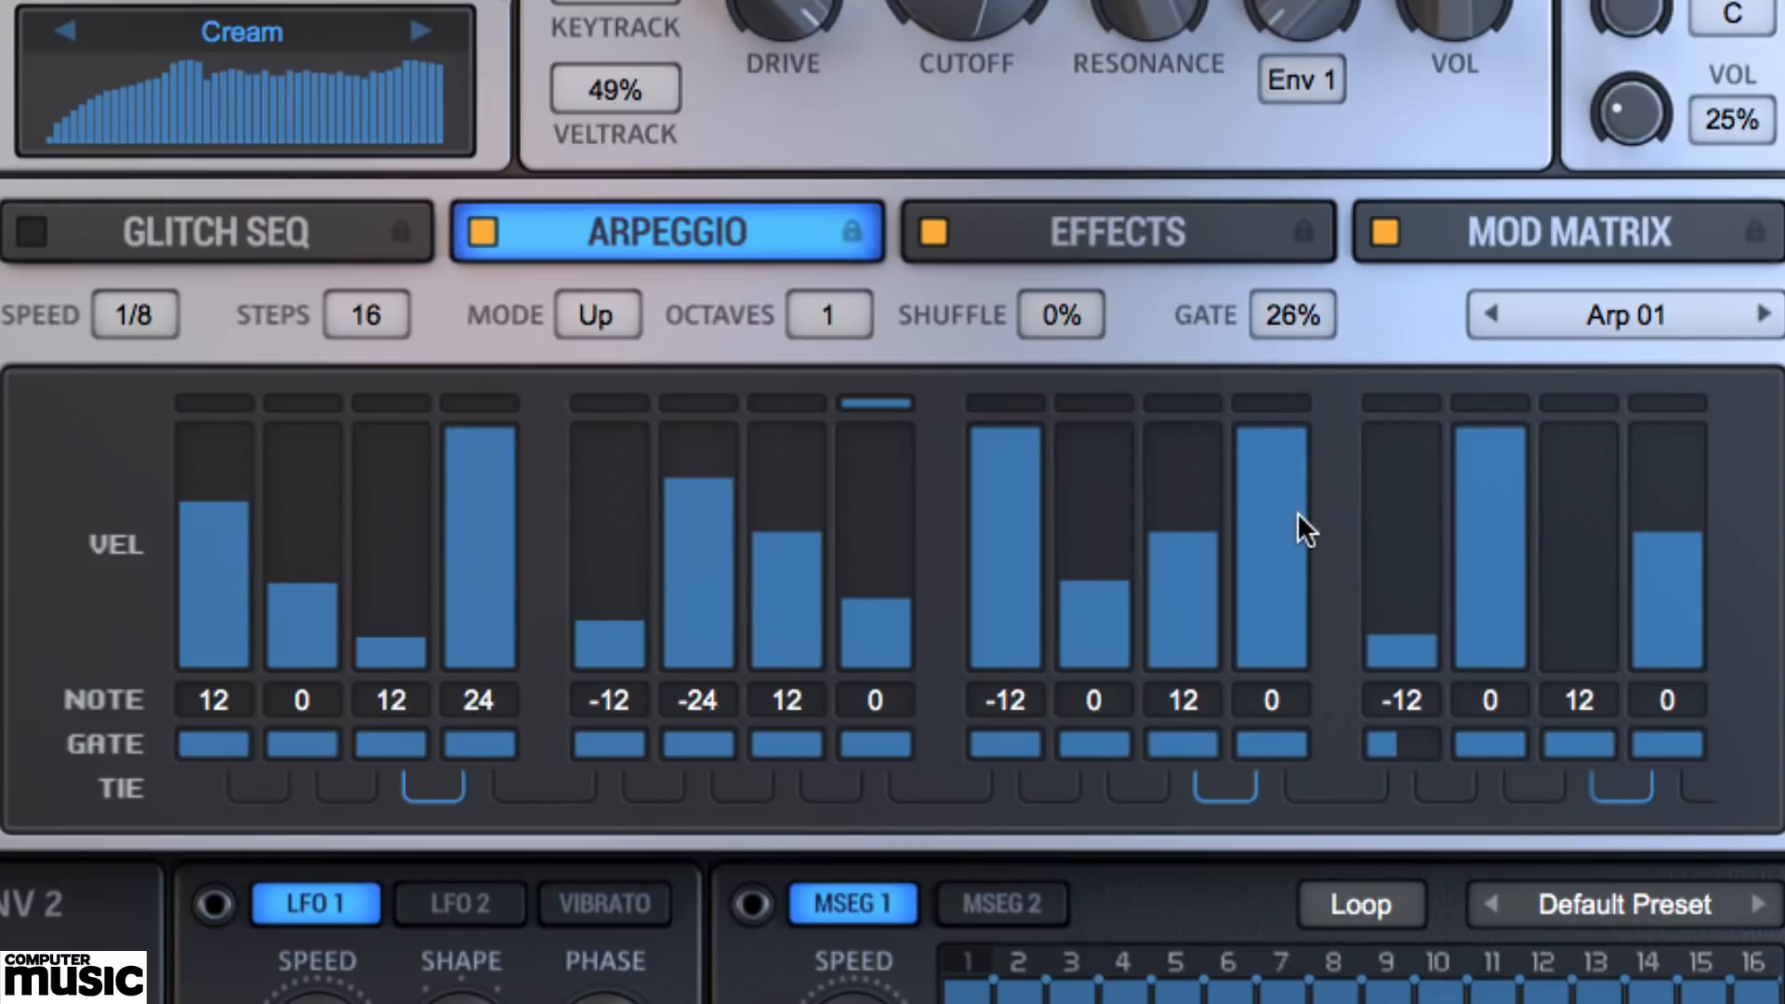
drag(1296, 310, 1295, 470)
drag(1311, 315, 1311, 280)
drag(1309, 255, 1309, 181)
- Tie arpeggio steps 5 to 6, 9 to 10, 10 to 11 and 2 to 3
click(676, 792)
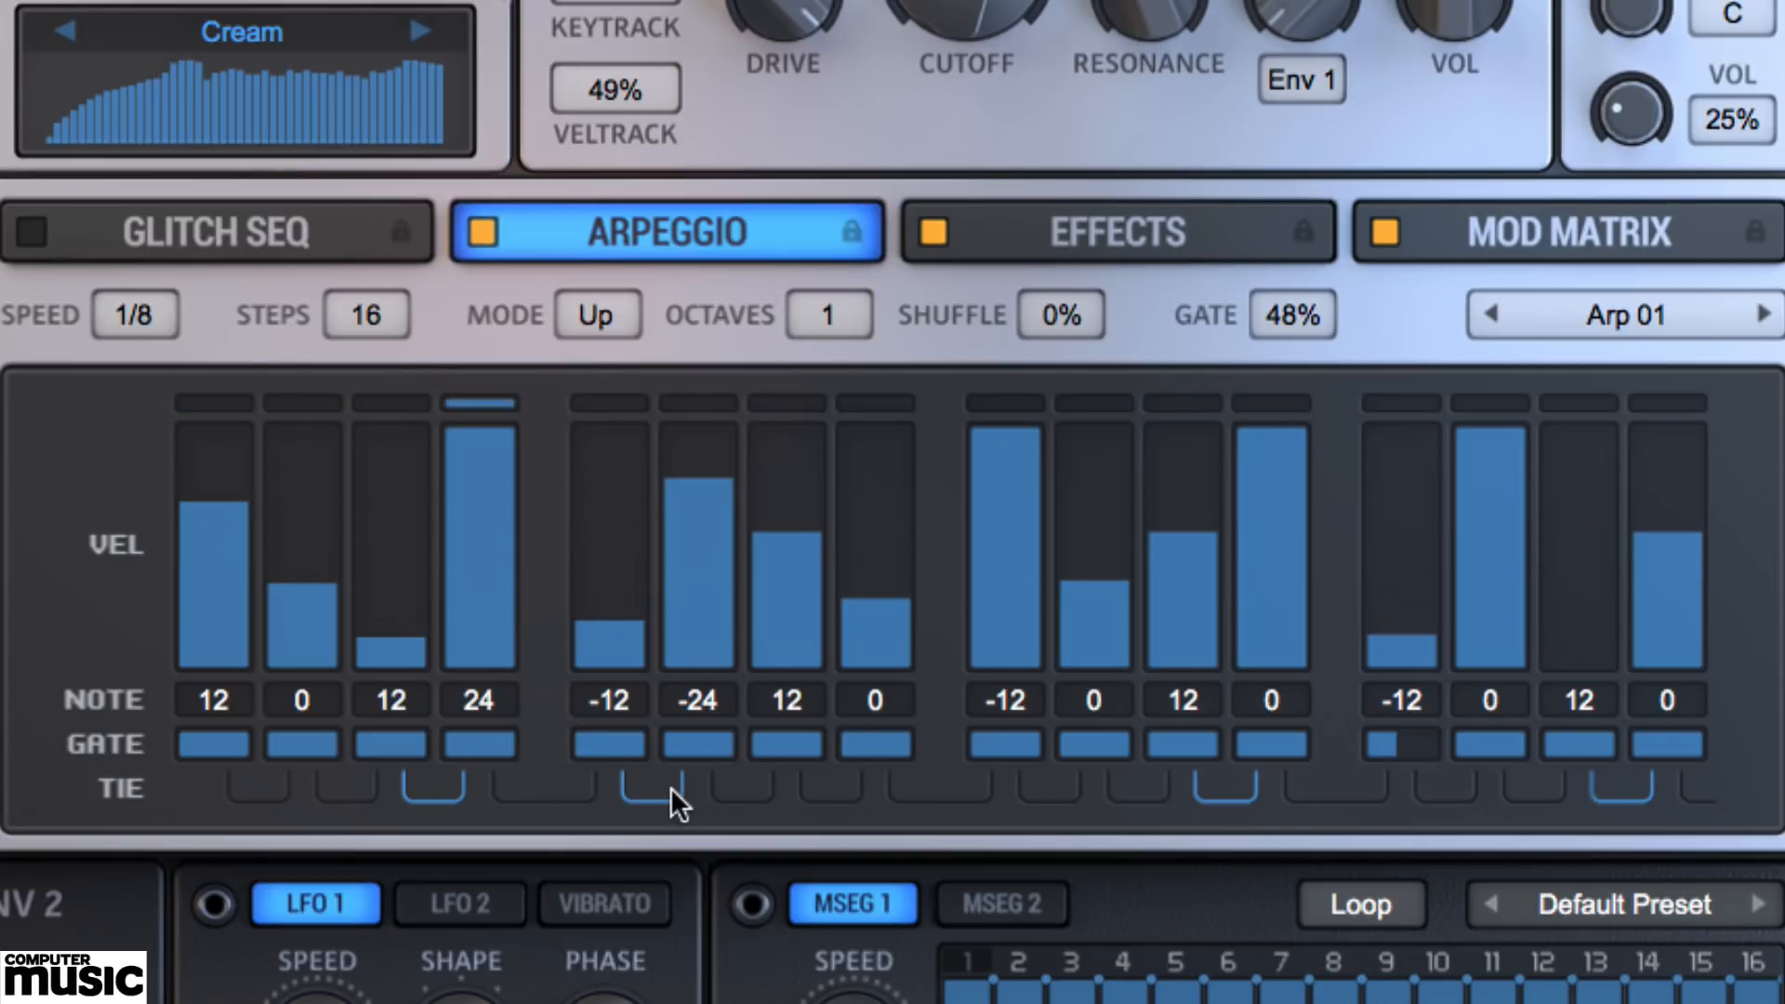
click(1022, 792)
click(1124, 792)
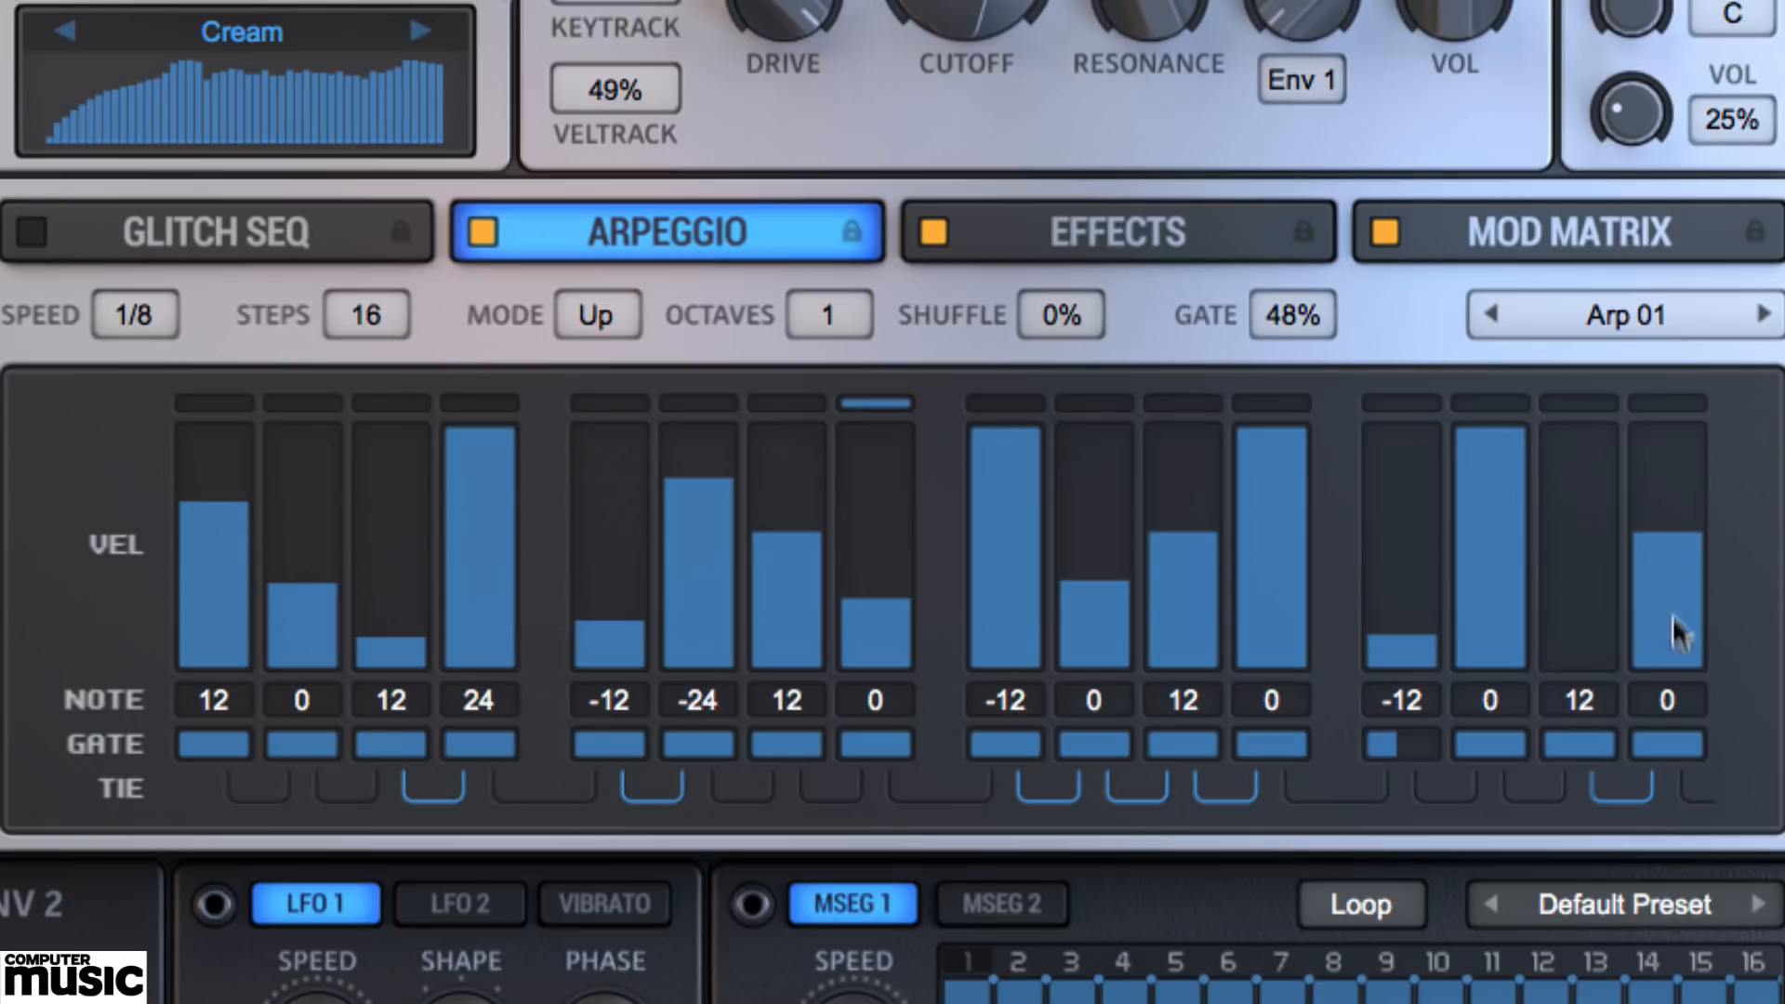
click(327, 795)
- Try an arpeggiator shuffle of 66%, restore 0%, and shorten the gates of individual steps
drag(1034, 299, 1052, 130)
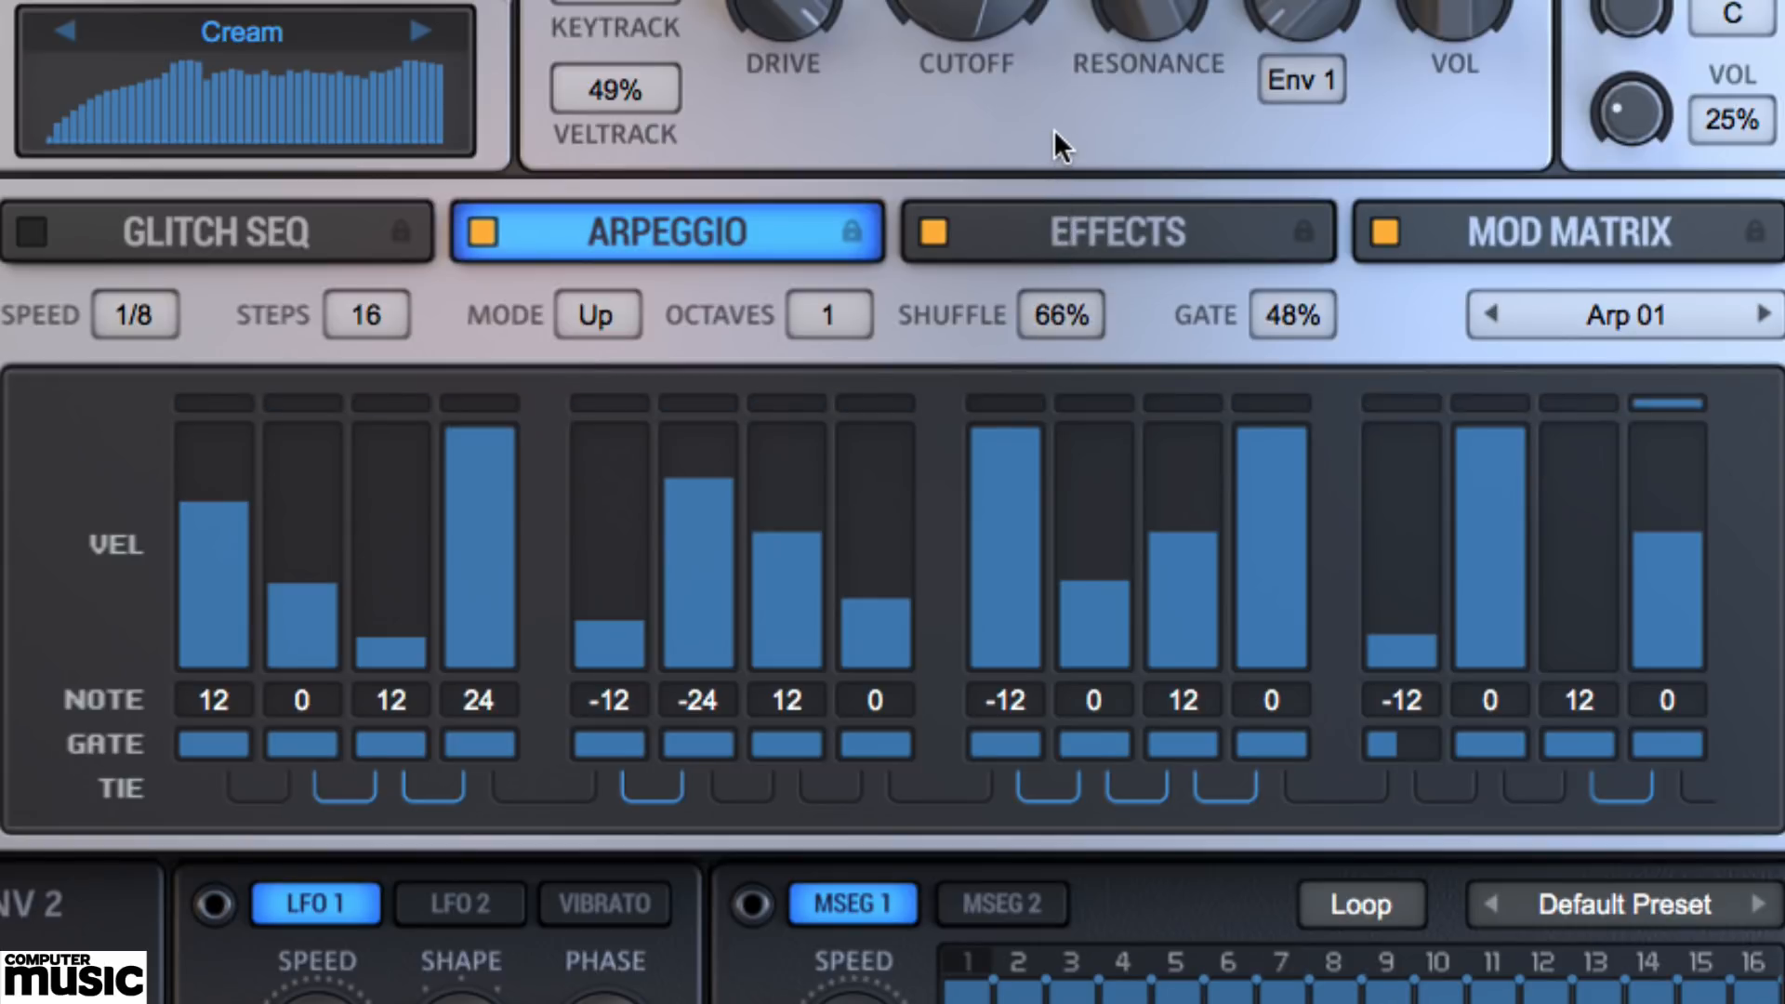
drag(1085, 320, 1083, 582)
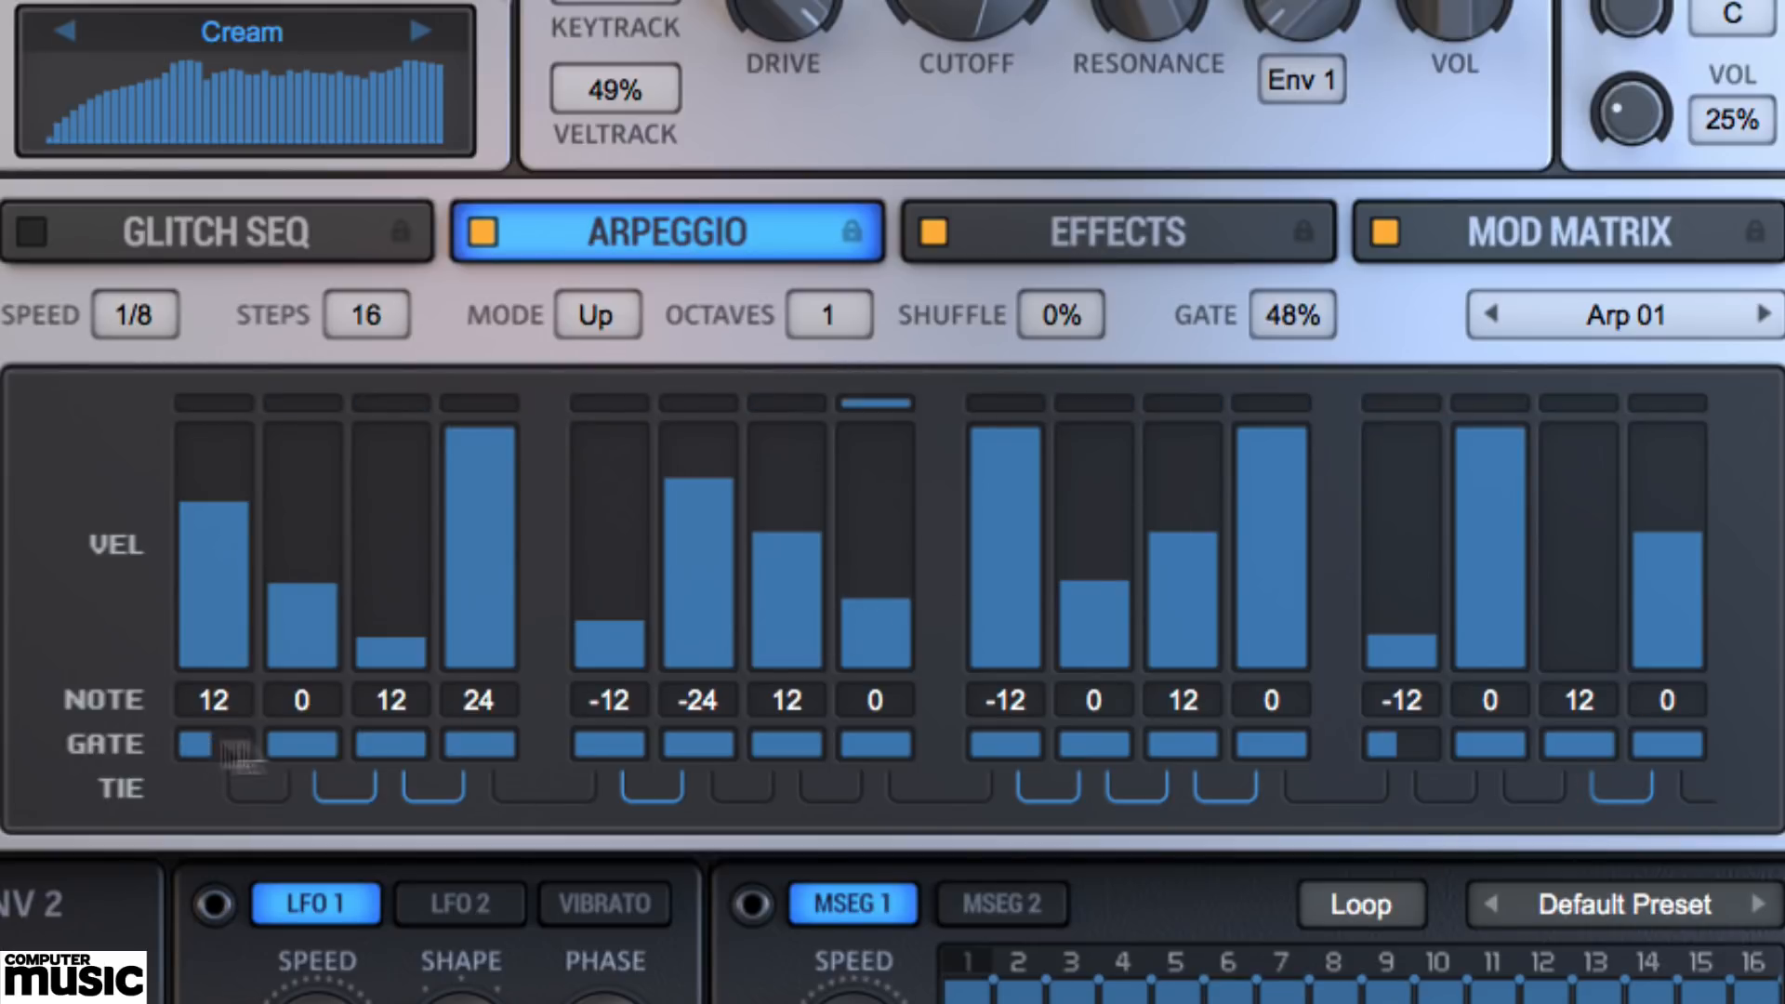
drag(483, 744, 472, 745)
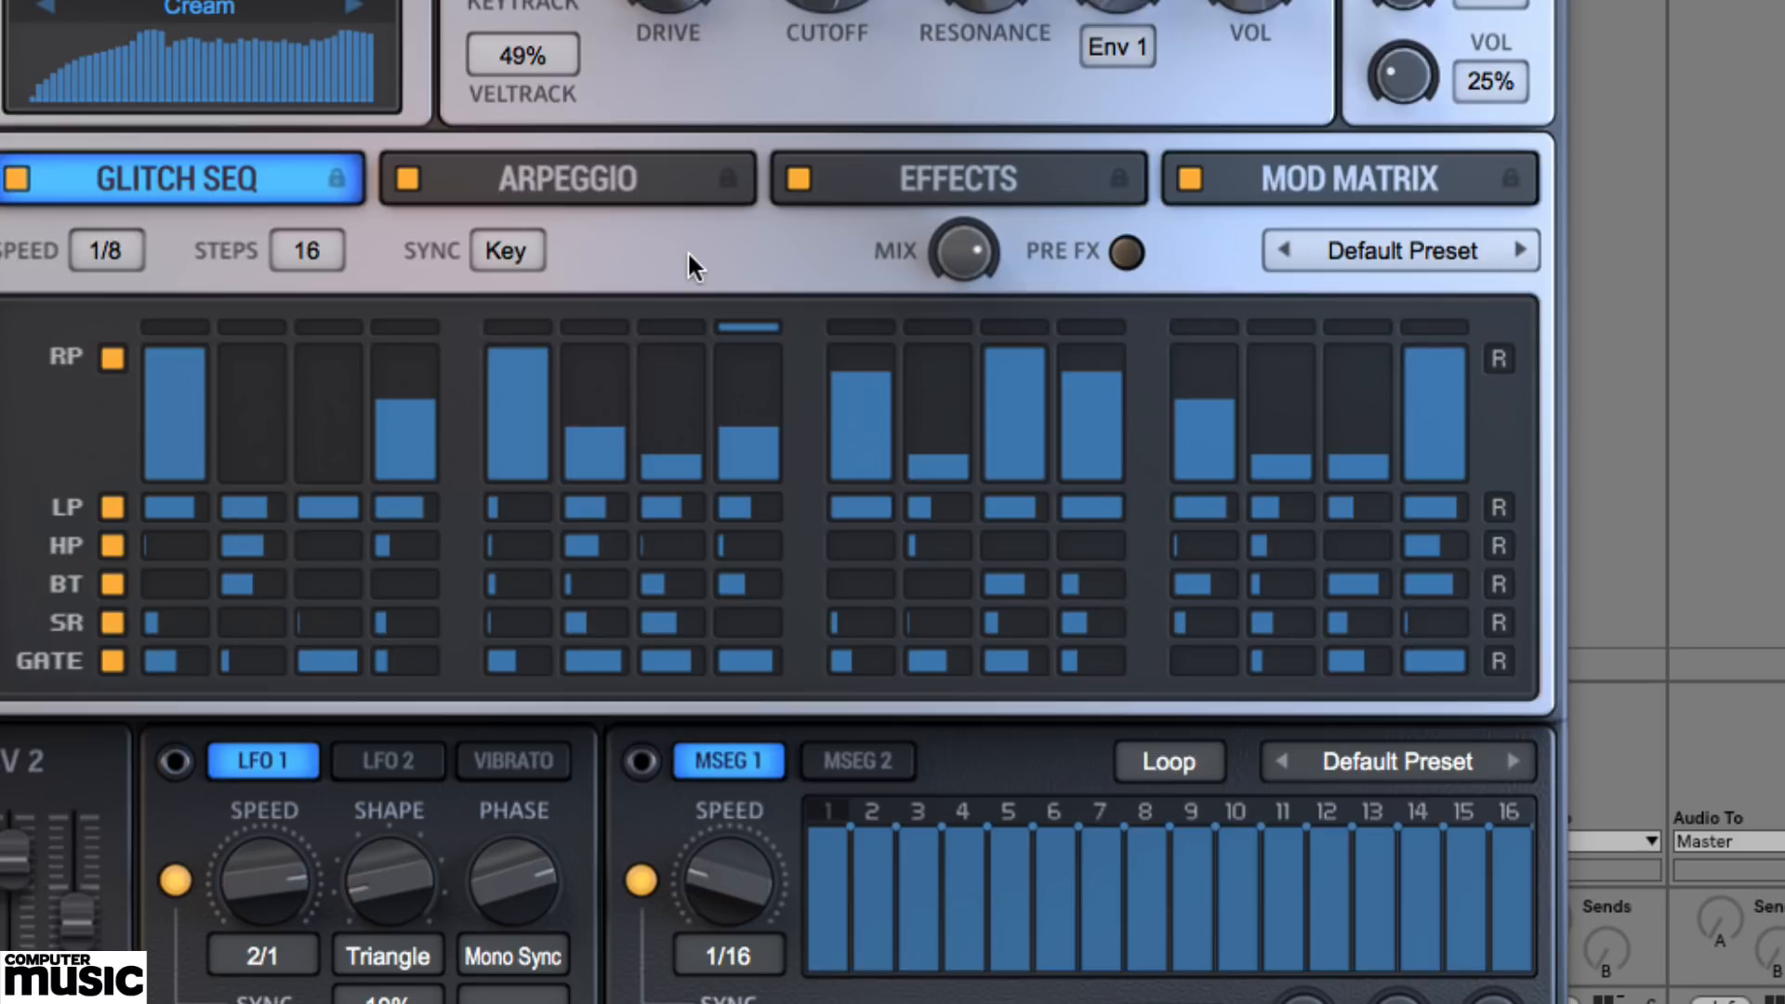
- Try glitch sequencer speeds of 1/16 and 1/32, and restore 1/8
click(110, 251)
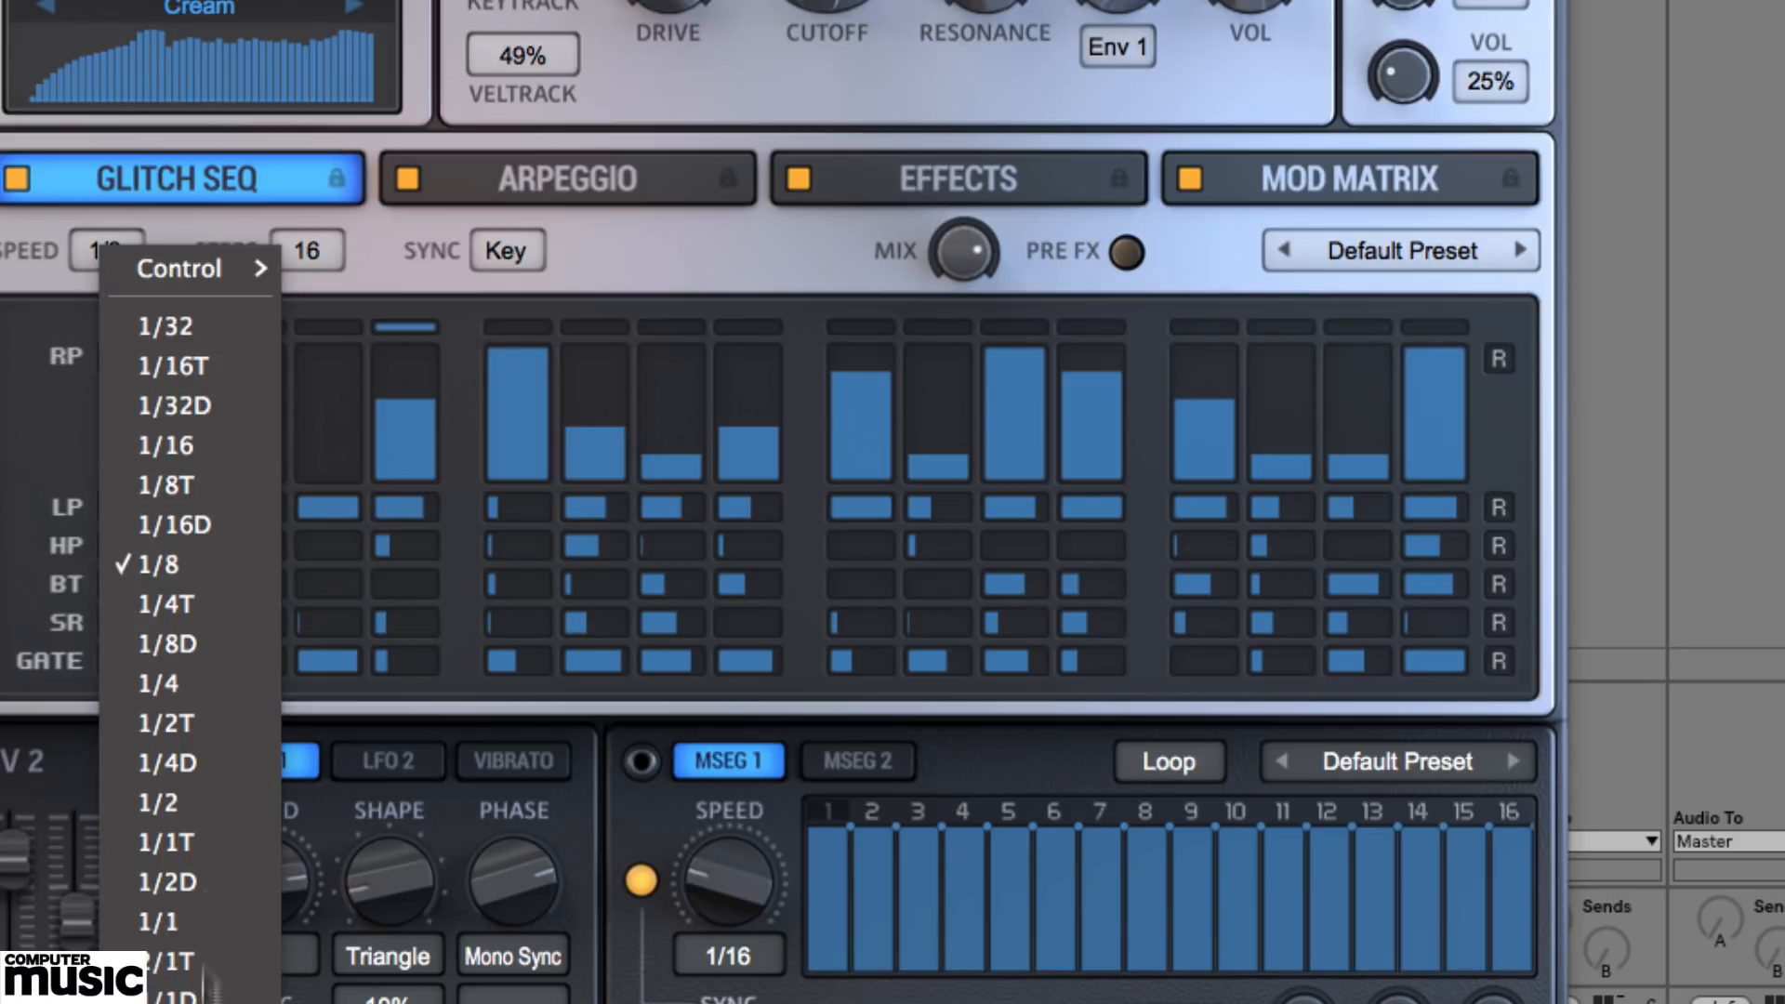
click(215, 447)
click(116, 257)
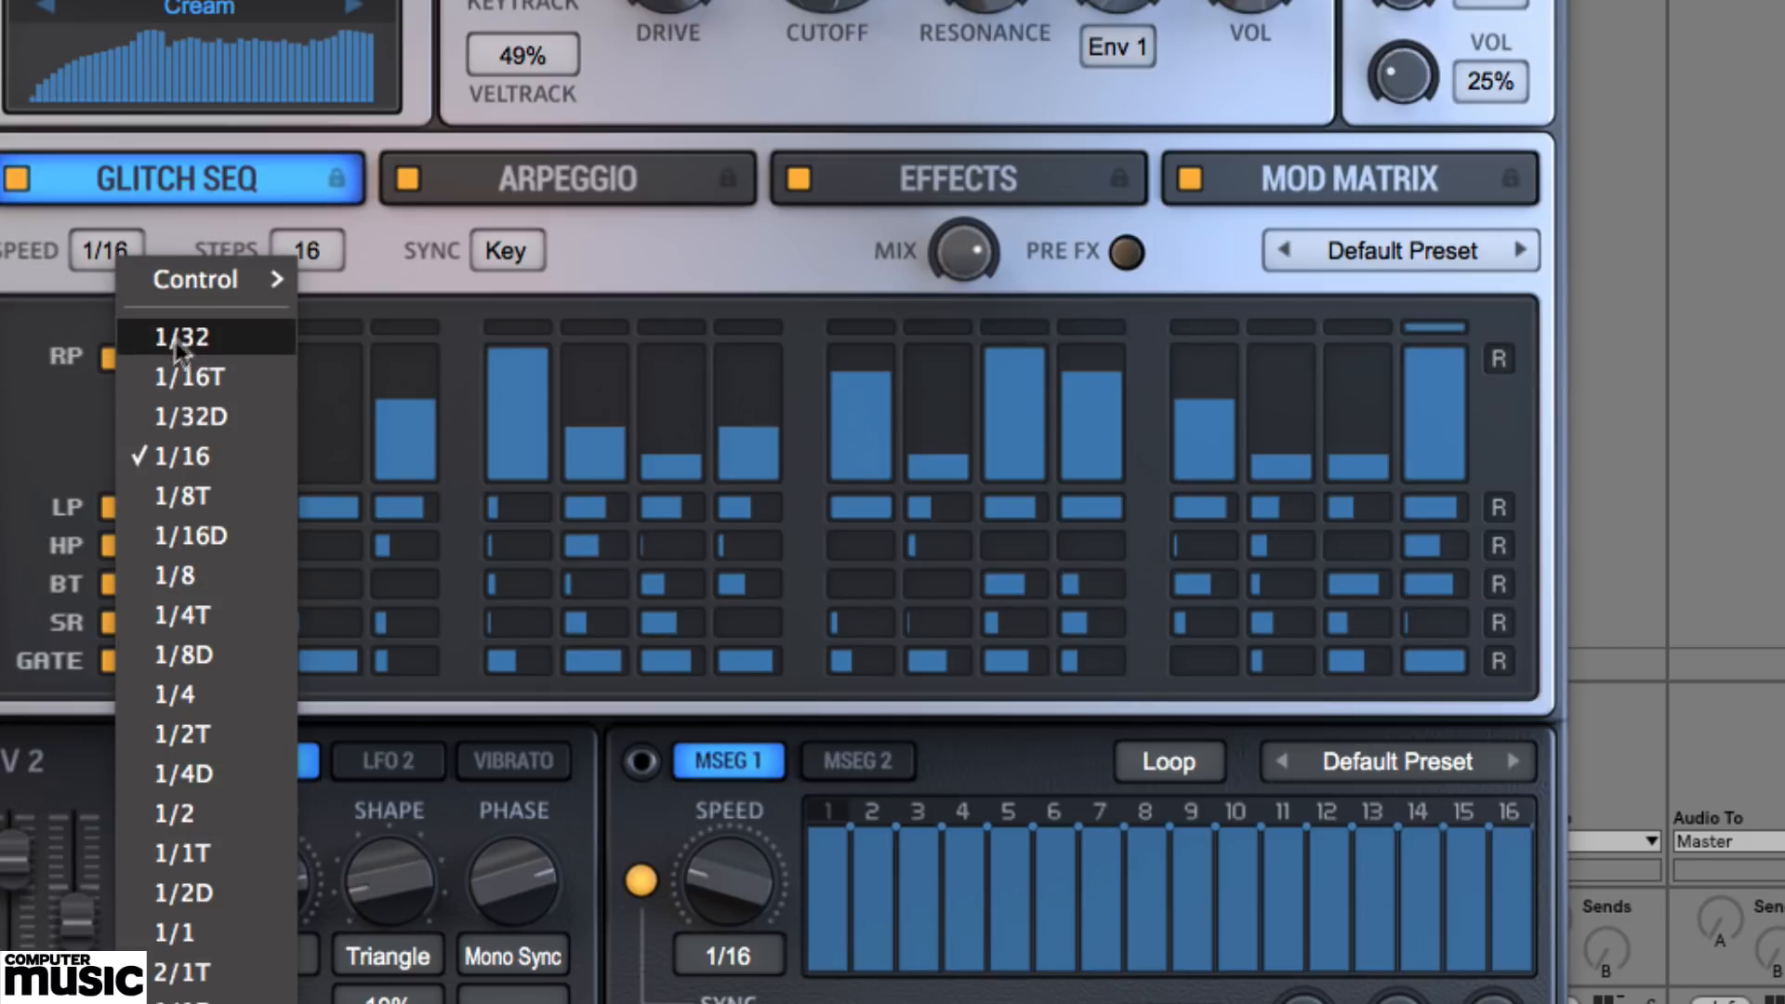
click(176, 334)
click(121, 249)
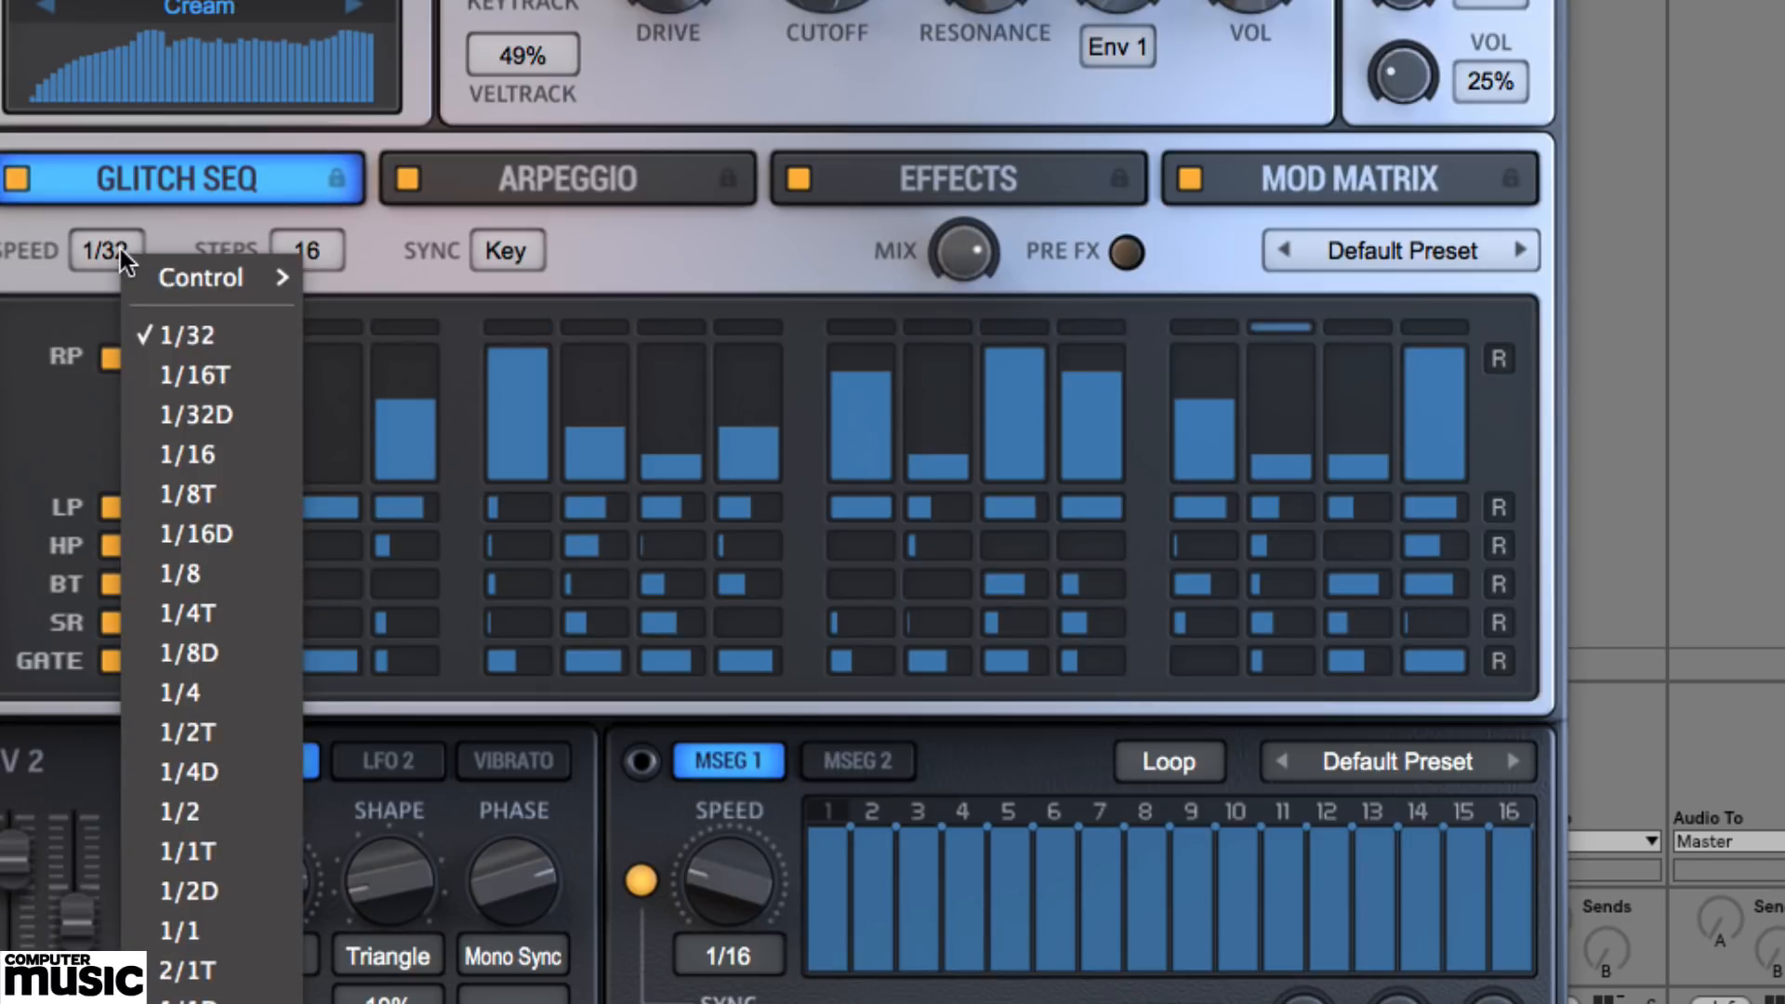
click(199, 567)
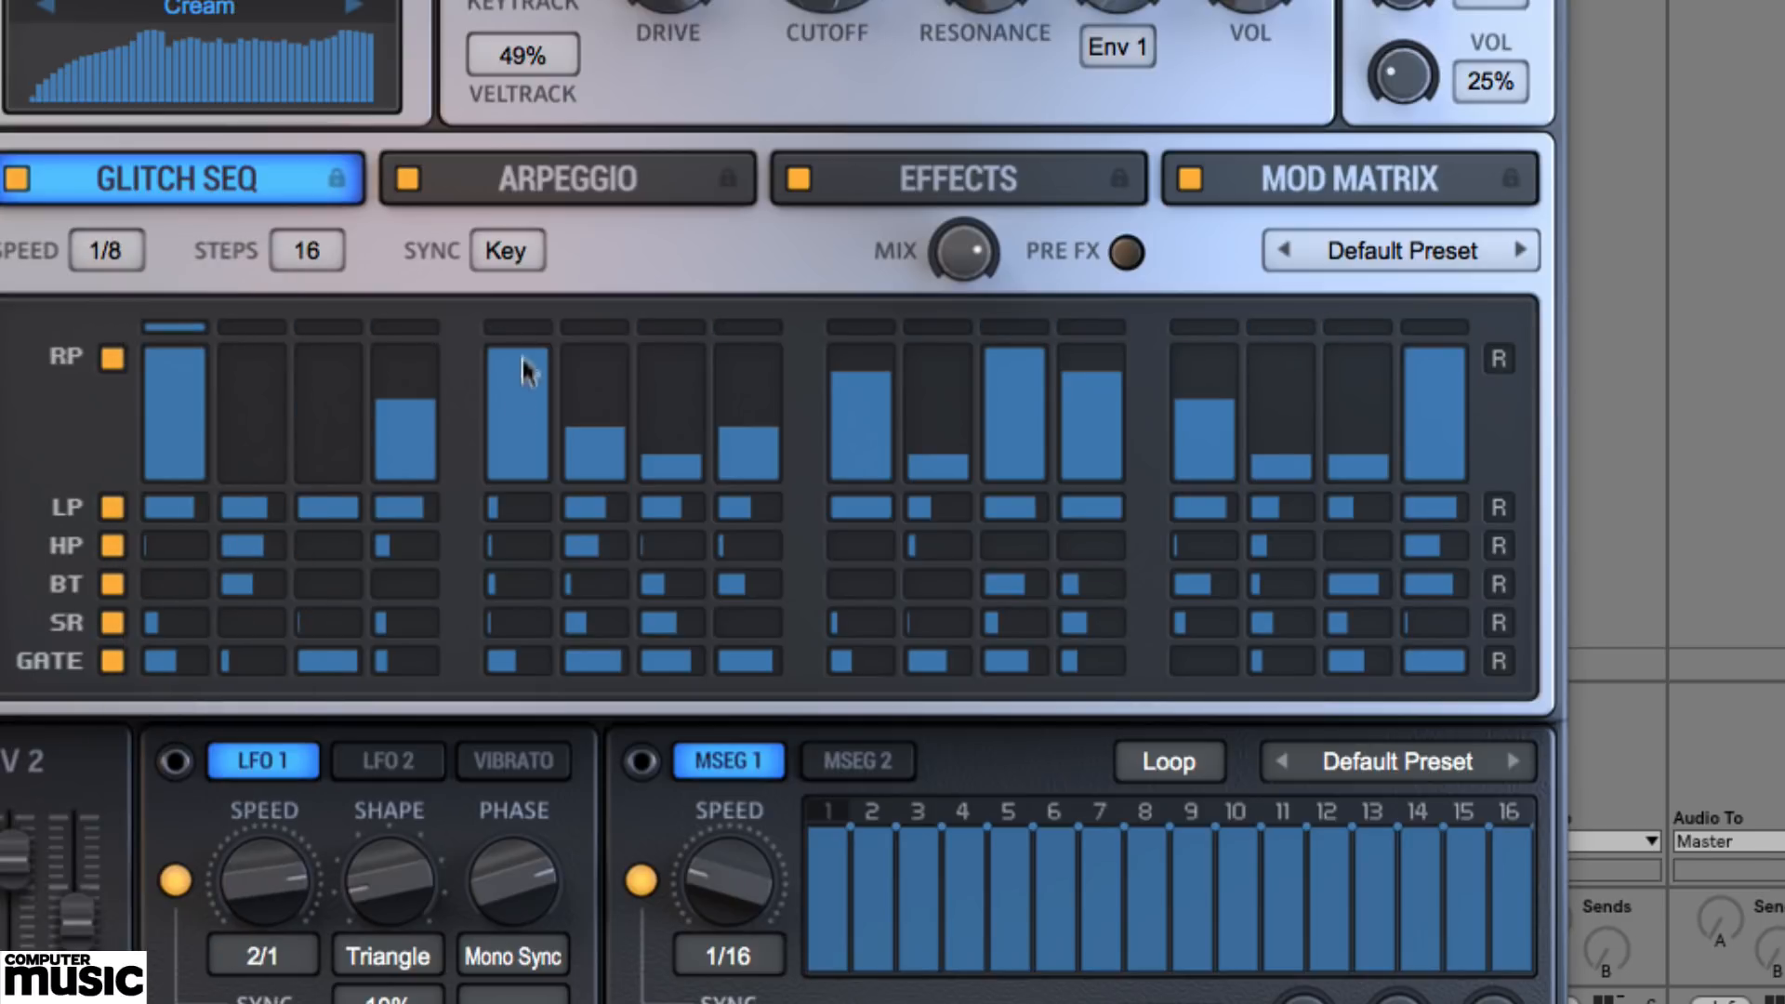
- View the glitch sequencer's step-count options, then try Env sync and restore Key
click(319, 249)
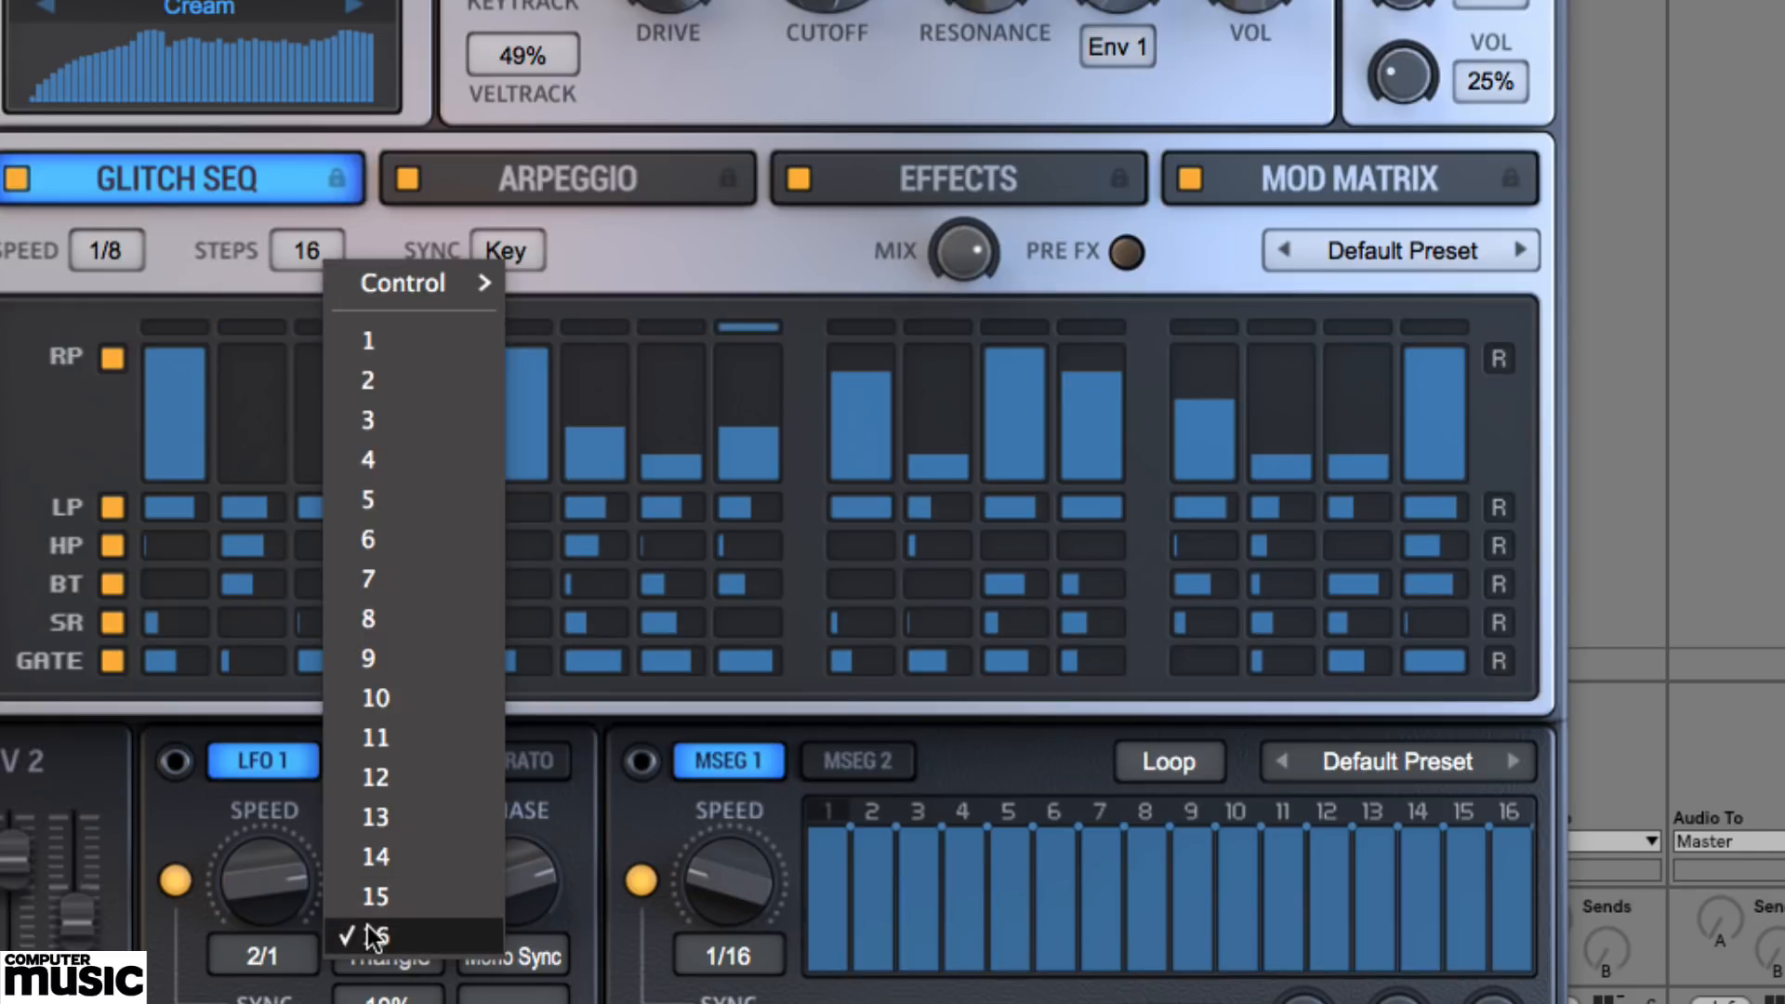
click(625, 307)
click(513, 249)
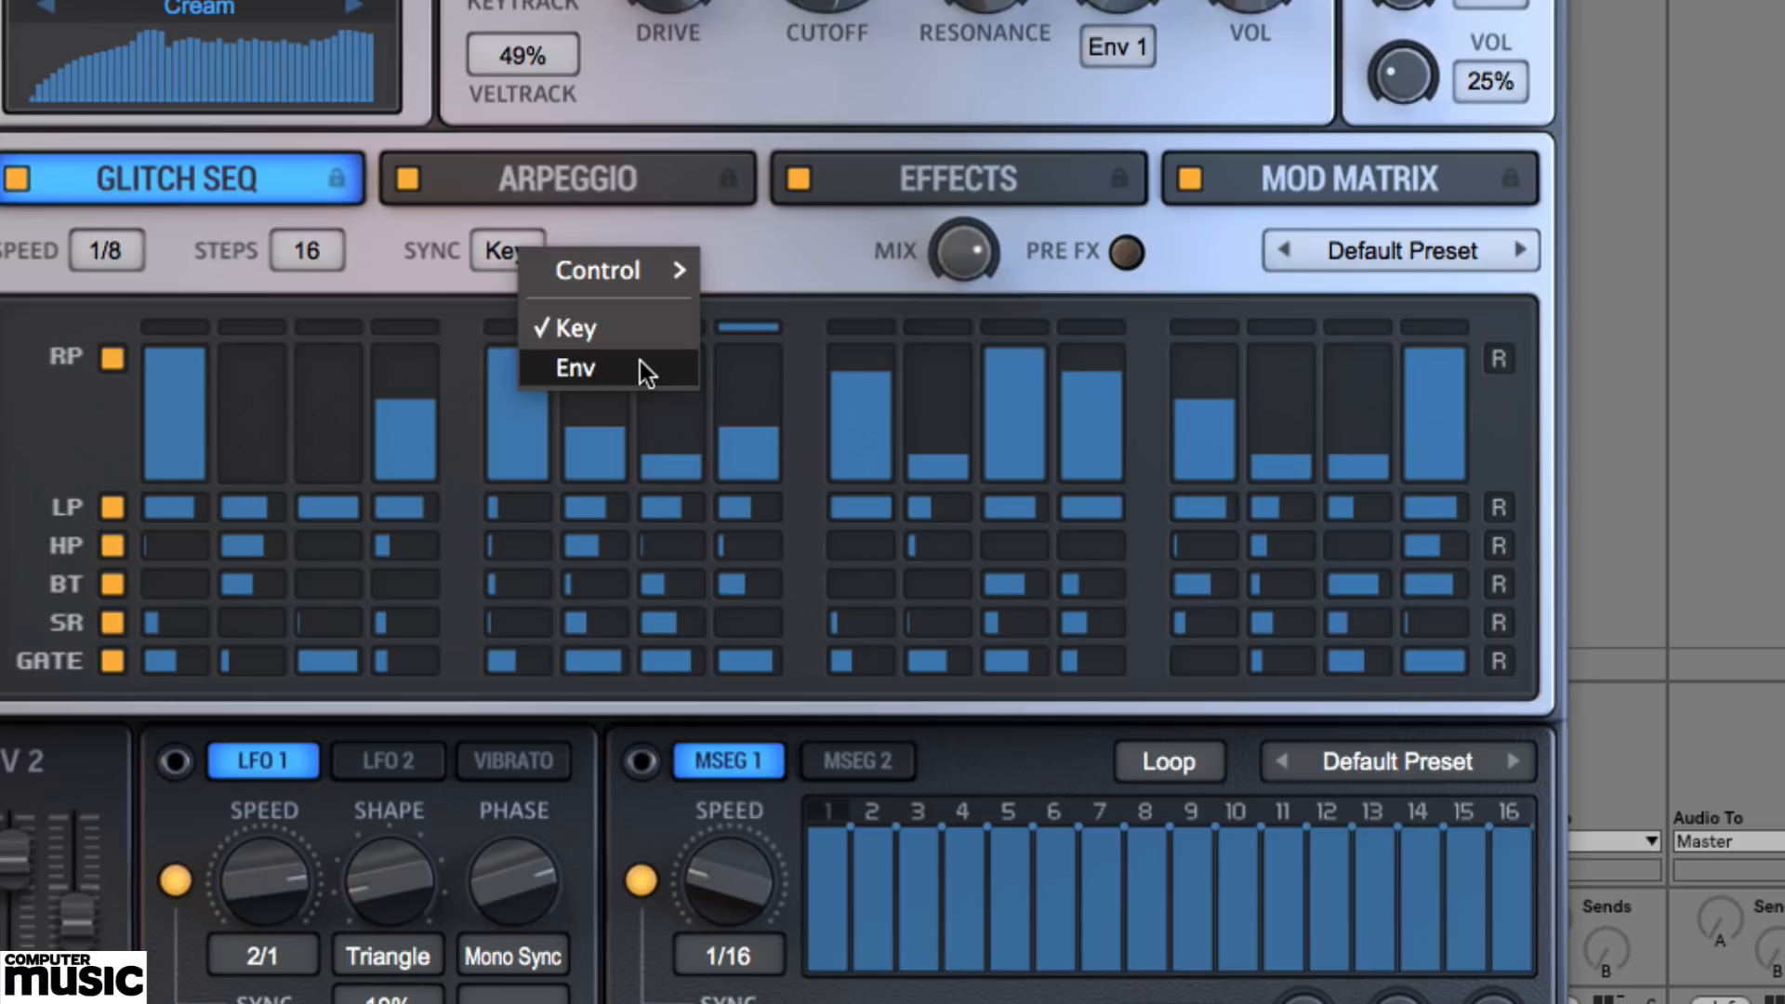
click(639, 368)
click(507, 247)
click(567, 335)
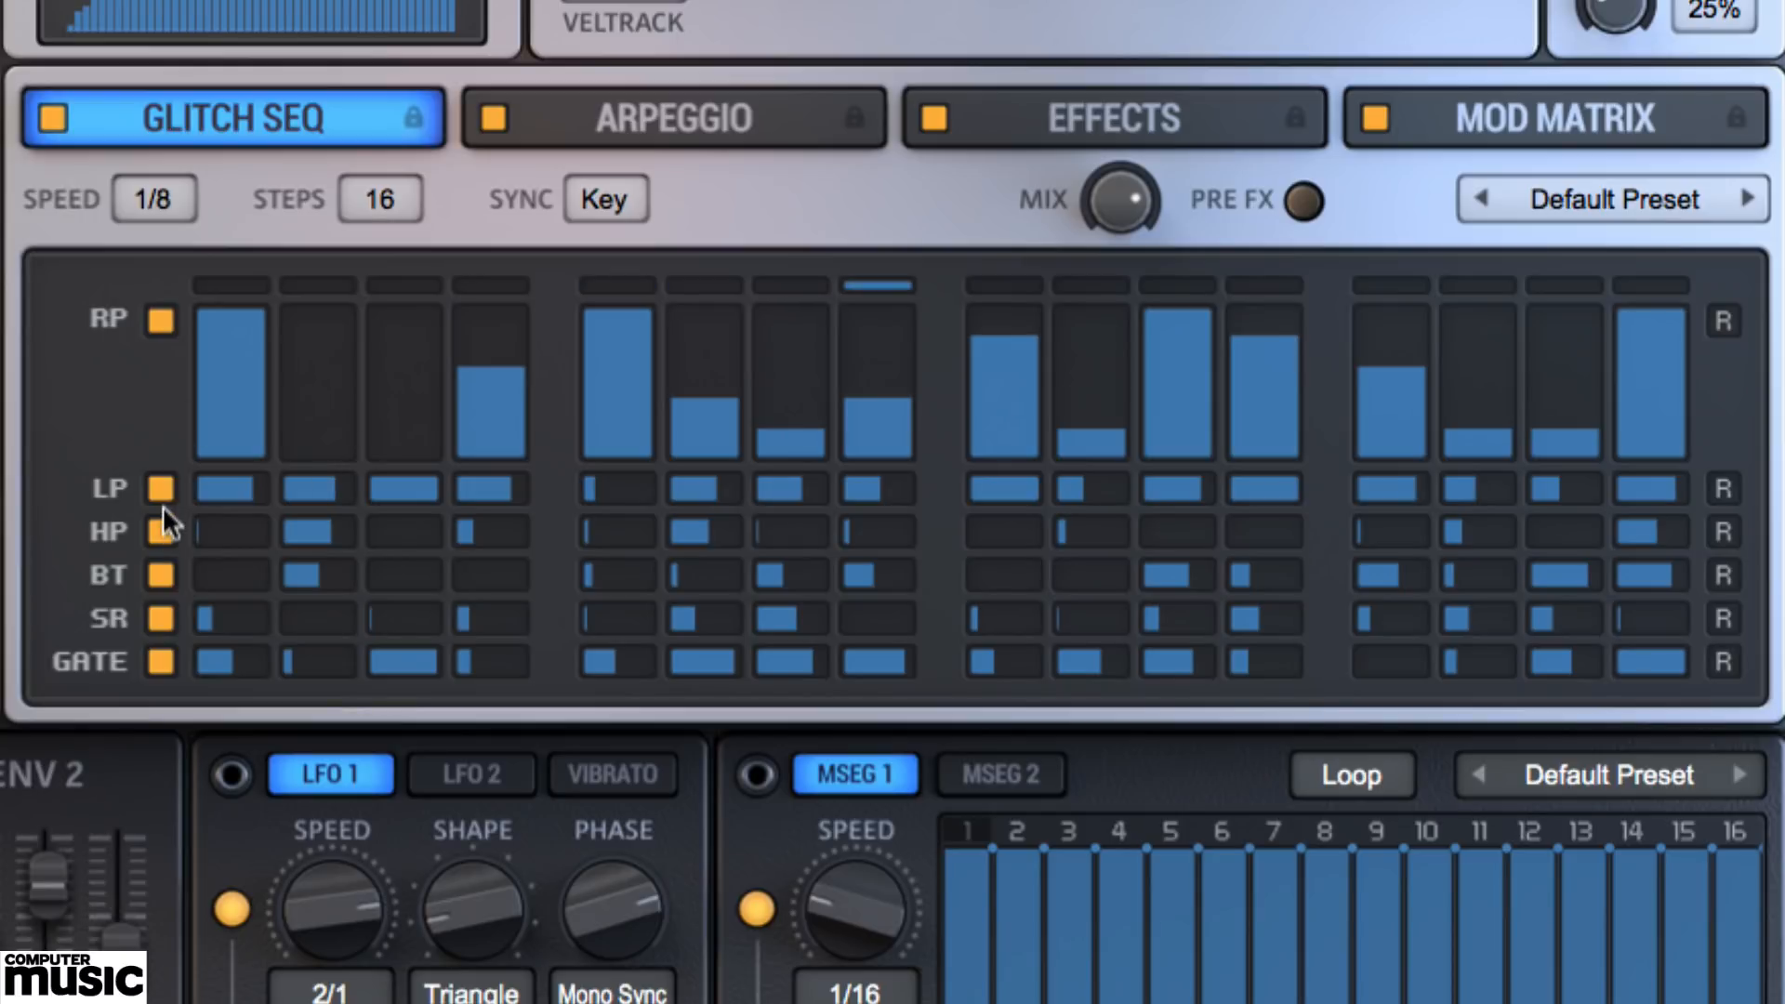
- Switch off the glitch sequencer's LP, HP, BT, SR and Gate rows to isolate RP, then switch RP off too
click(161, 490)
click(161, 524)
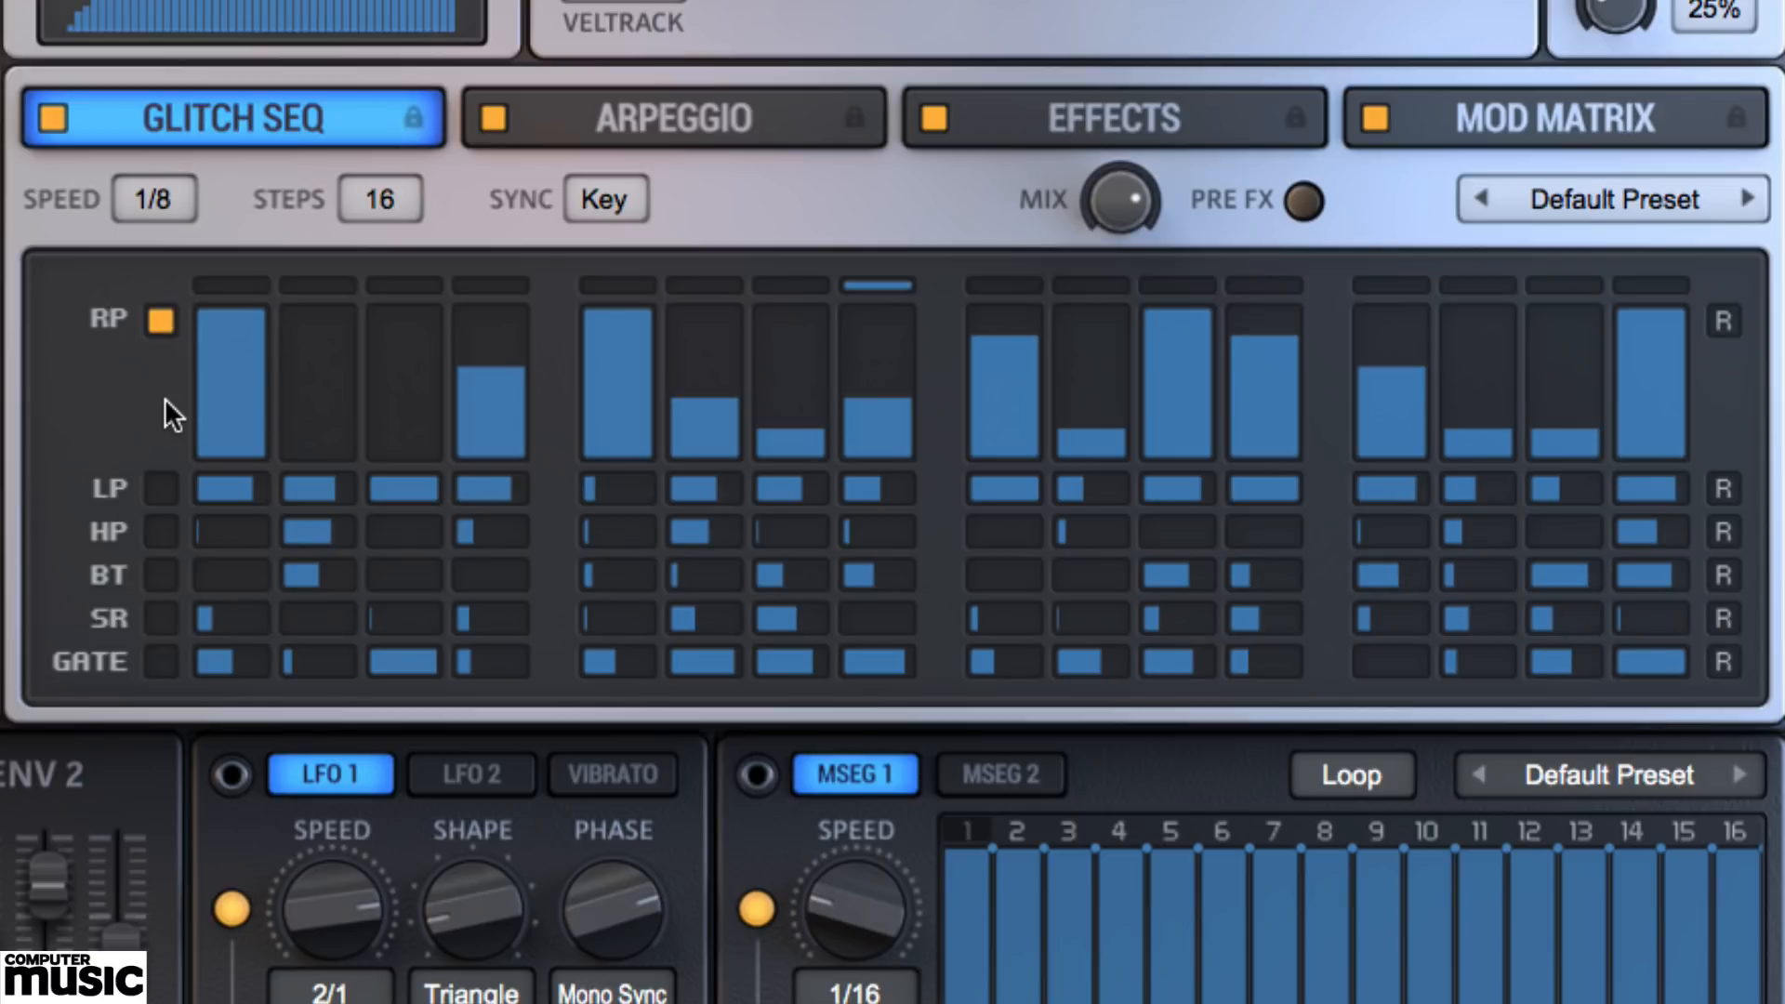
click(160, 323)
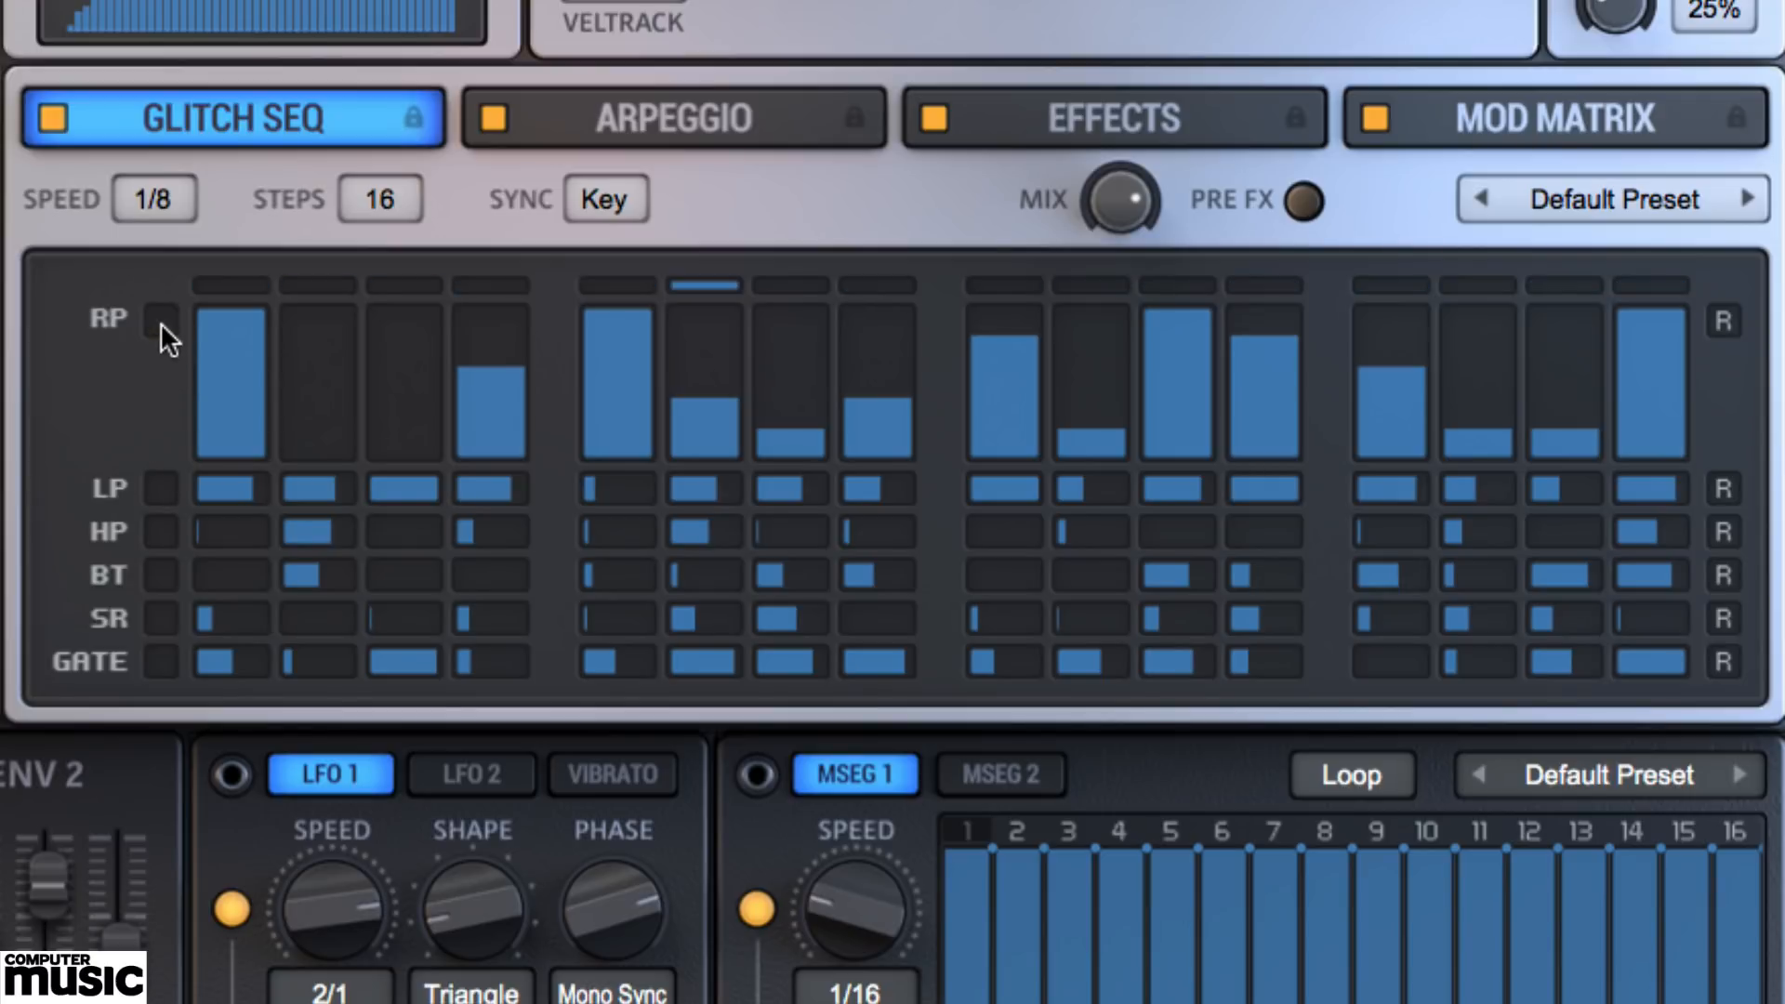
- Audition the glitch sequencer's LP, HP, BT and SR rows one at a time, ending with only Gate switched on
click(161, 488)
click(160, 529)
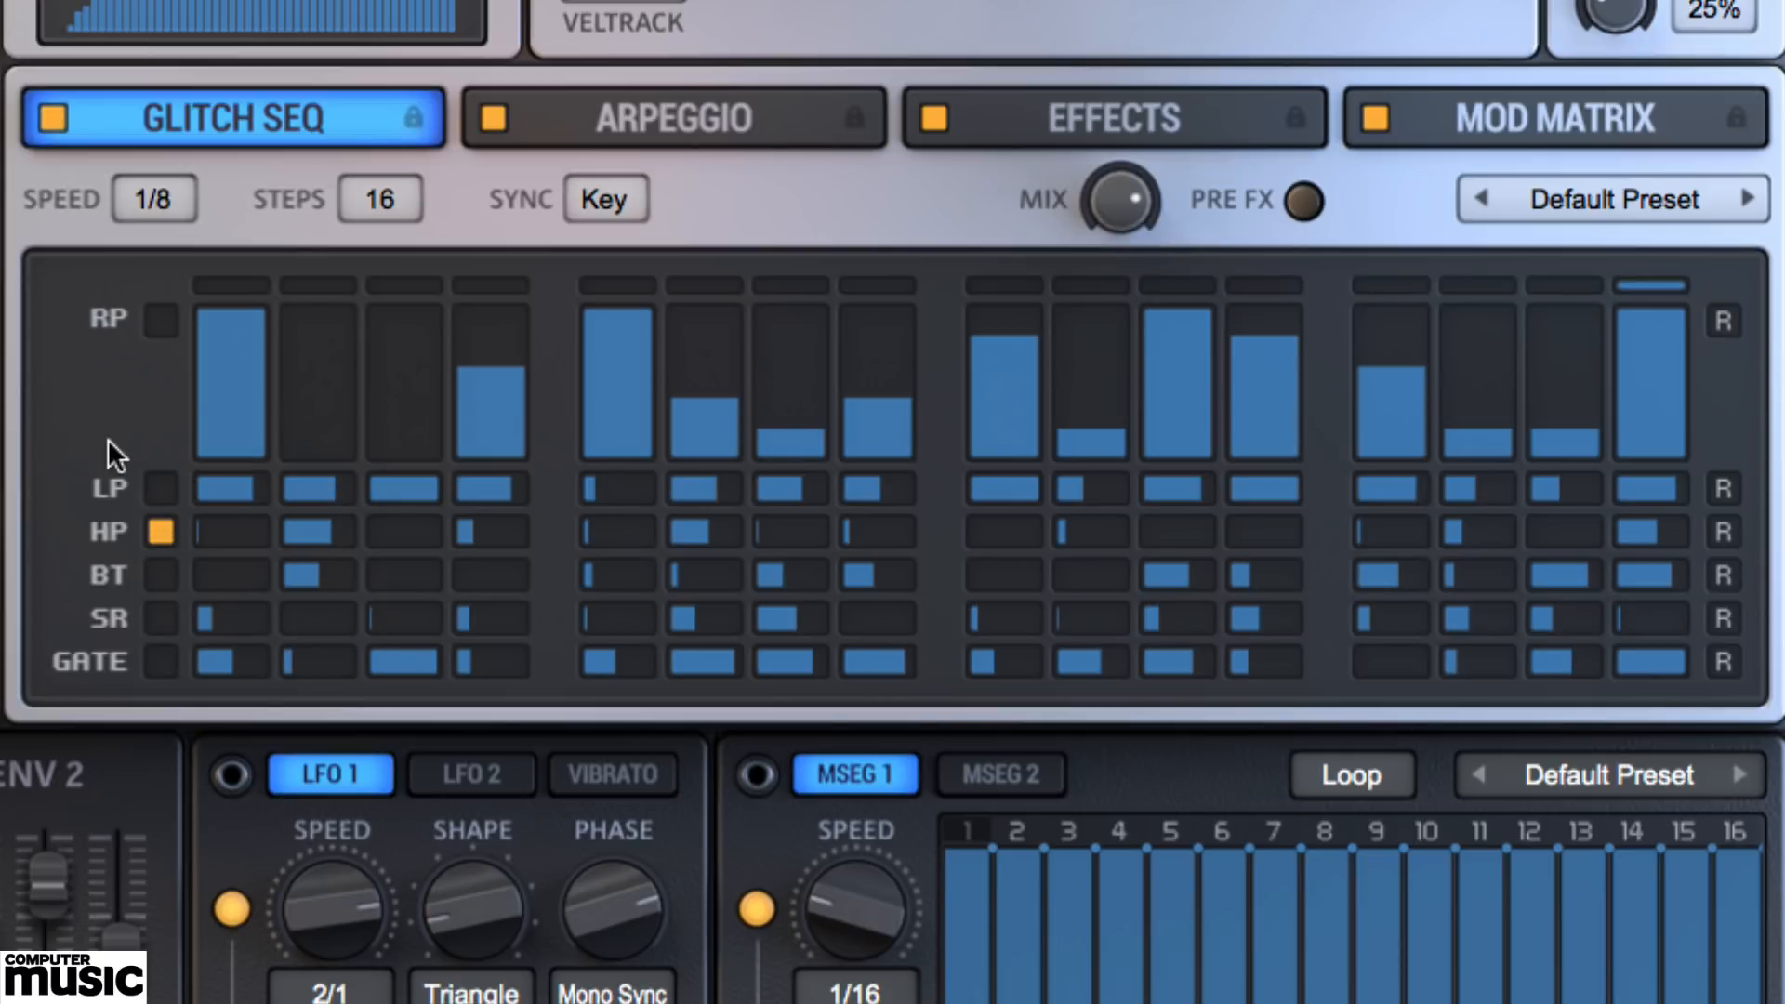
click(159, 530)
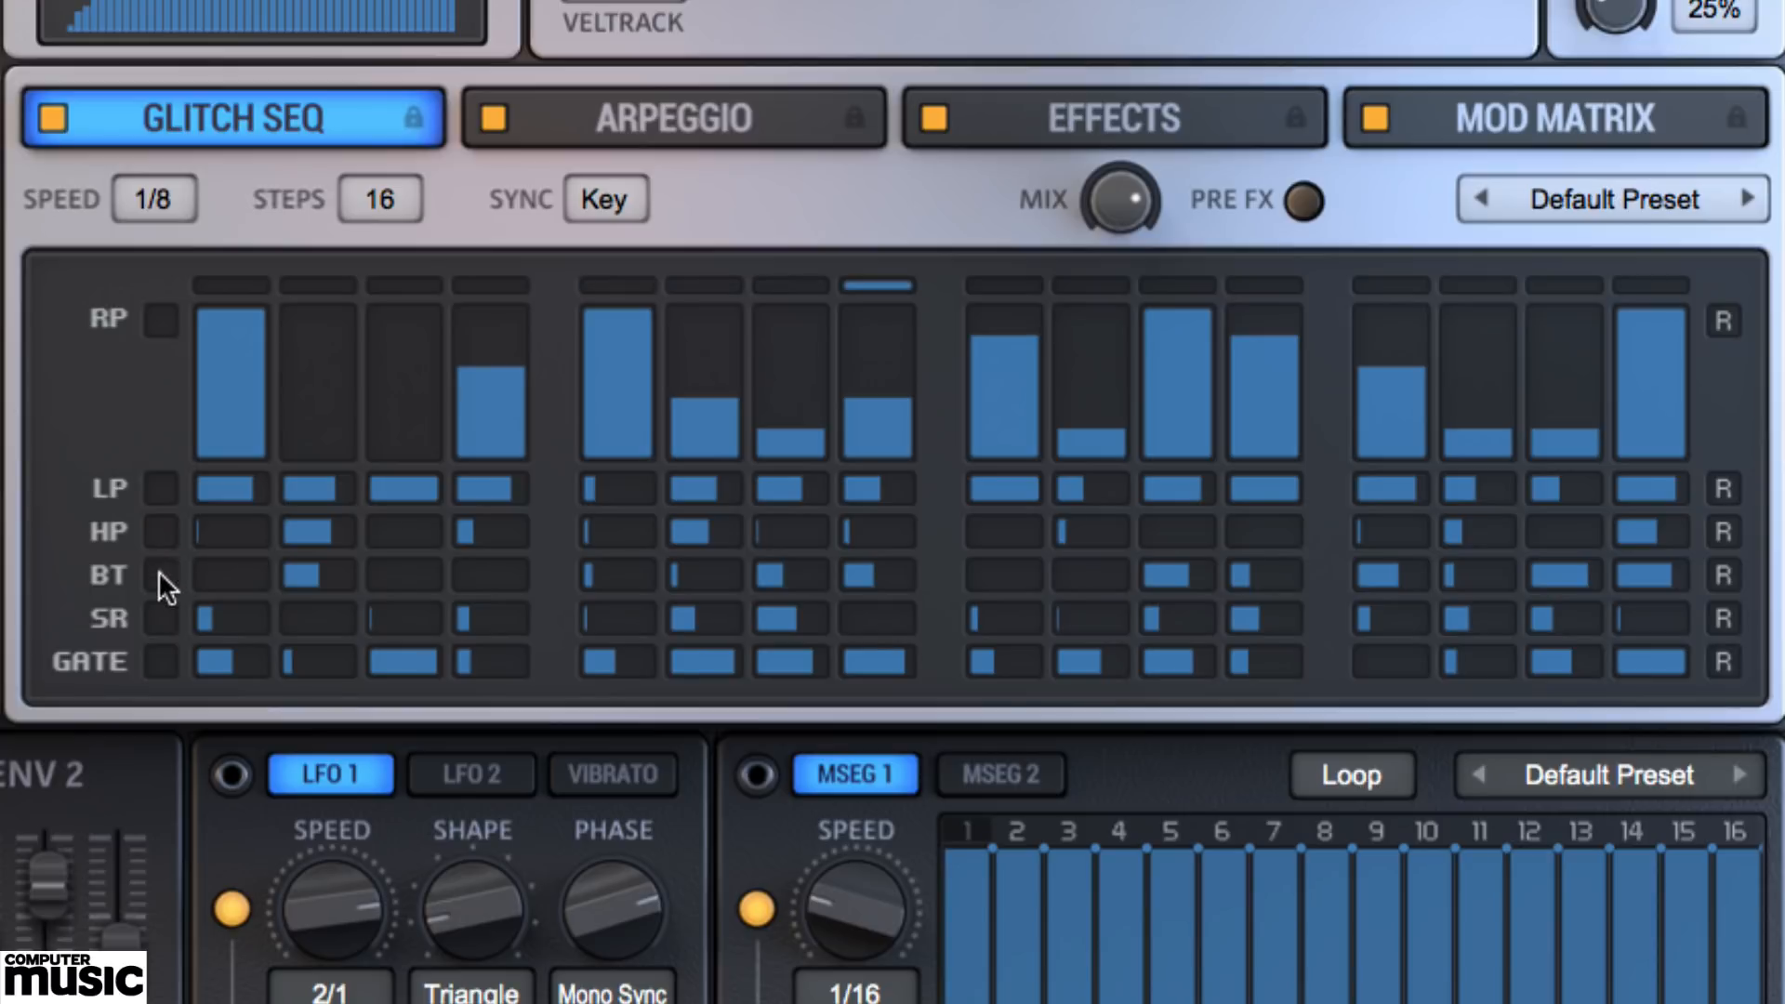
click(160, 573)
click(160, 575)
click(159, 613)
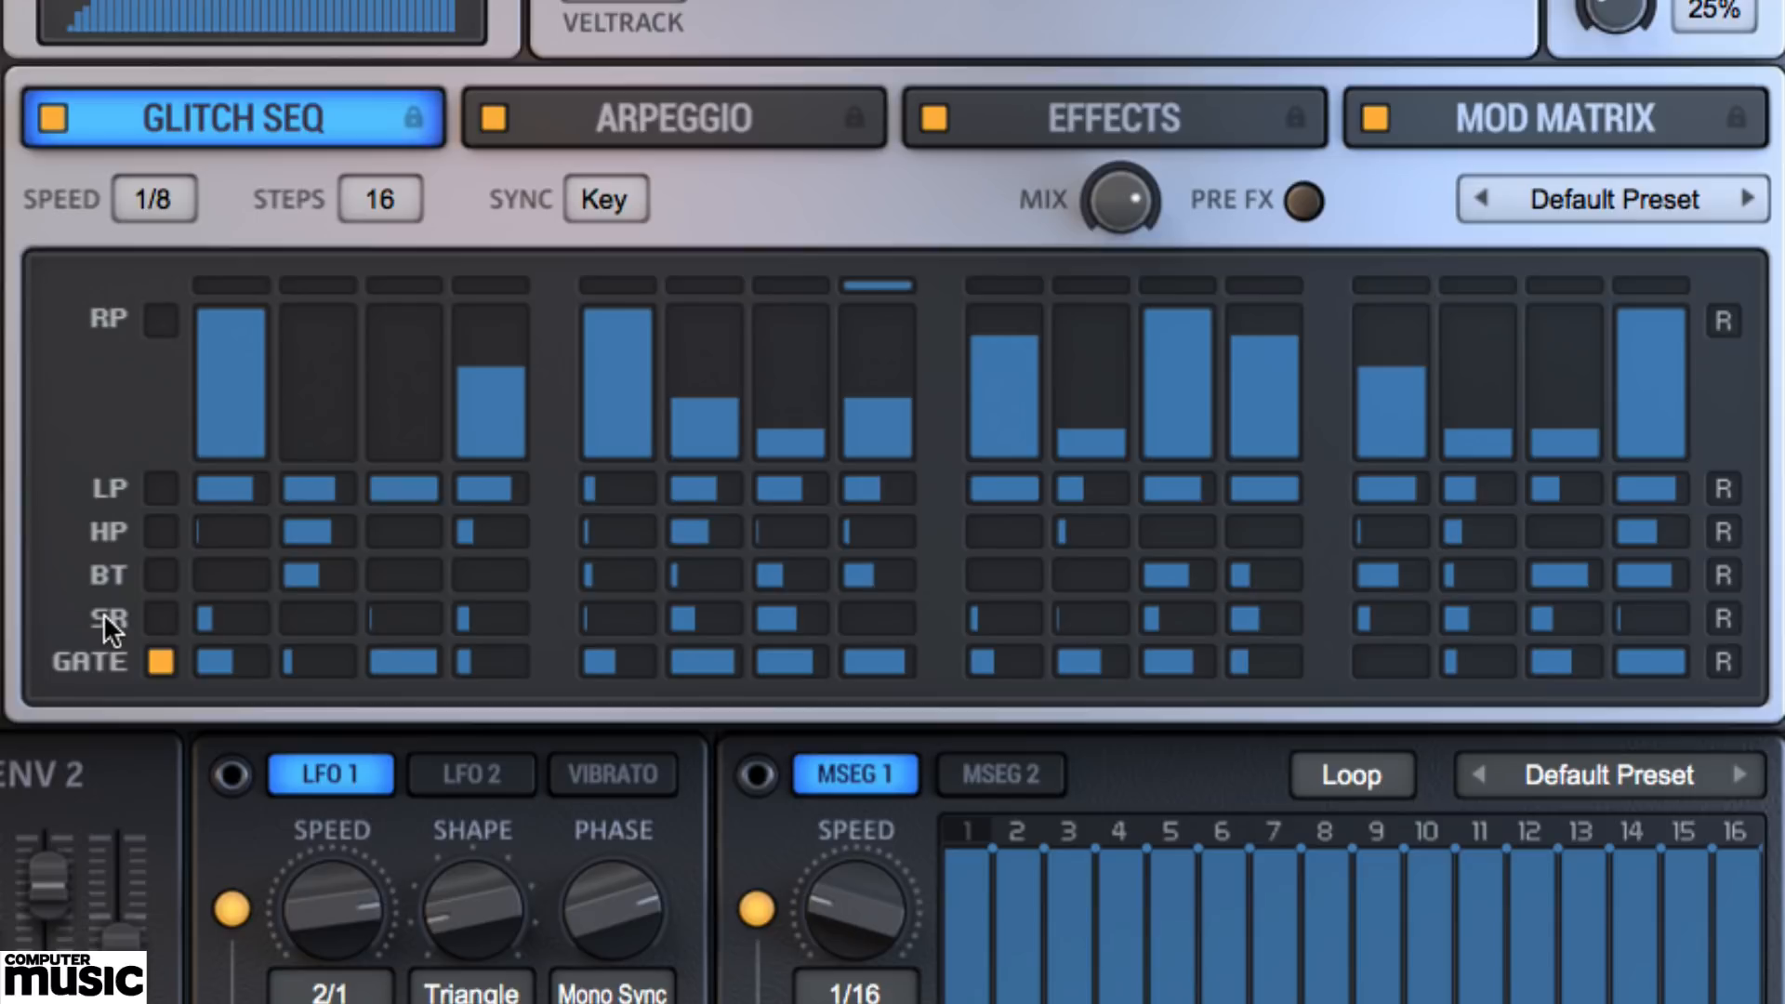
- Switch the glitch sequencer's SR, BT, LP, HP and RP rows back on so all rows play together
click(160, 617)
click(158, 572)
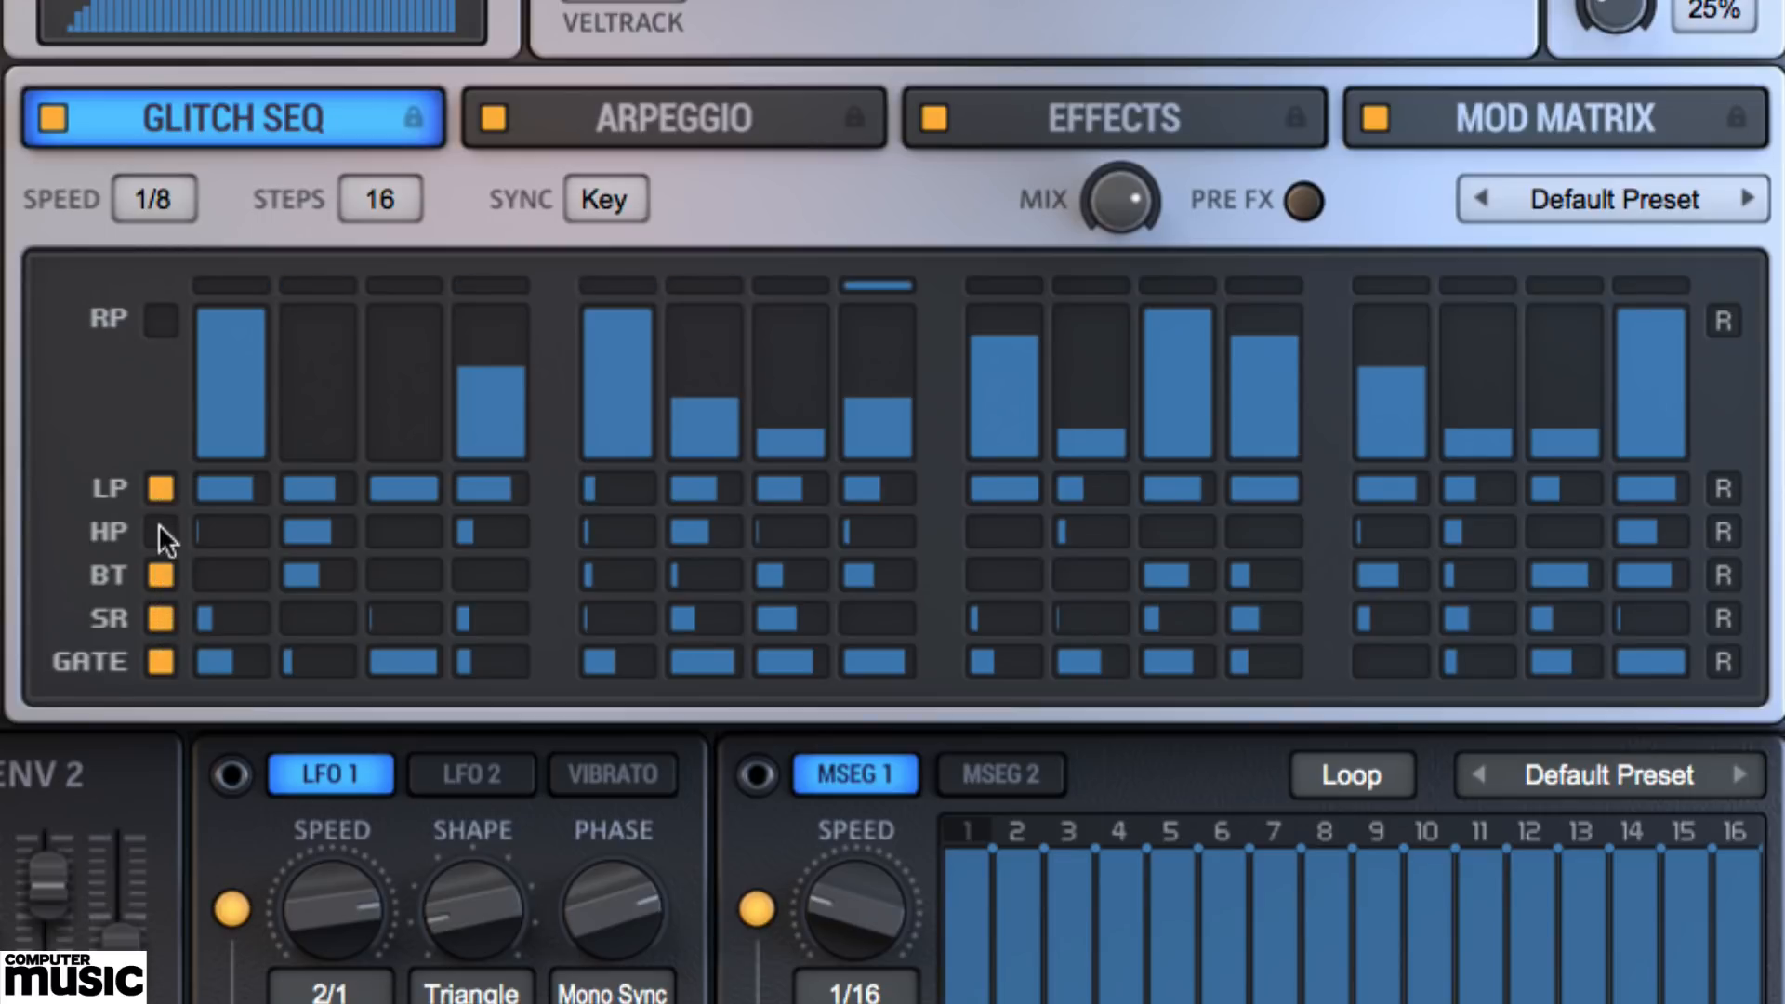
click(160, 530)
click(158, 321)
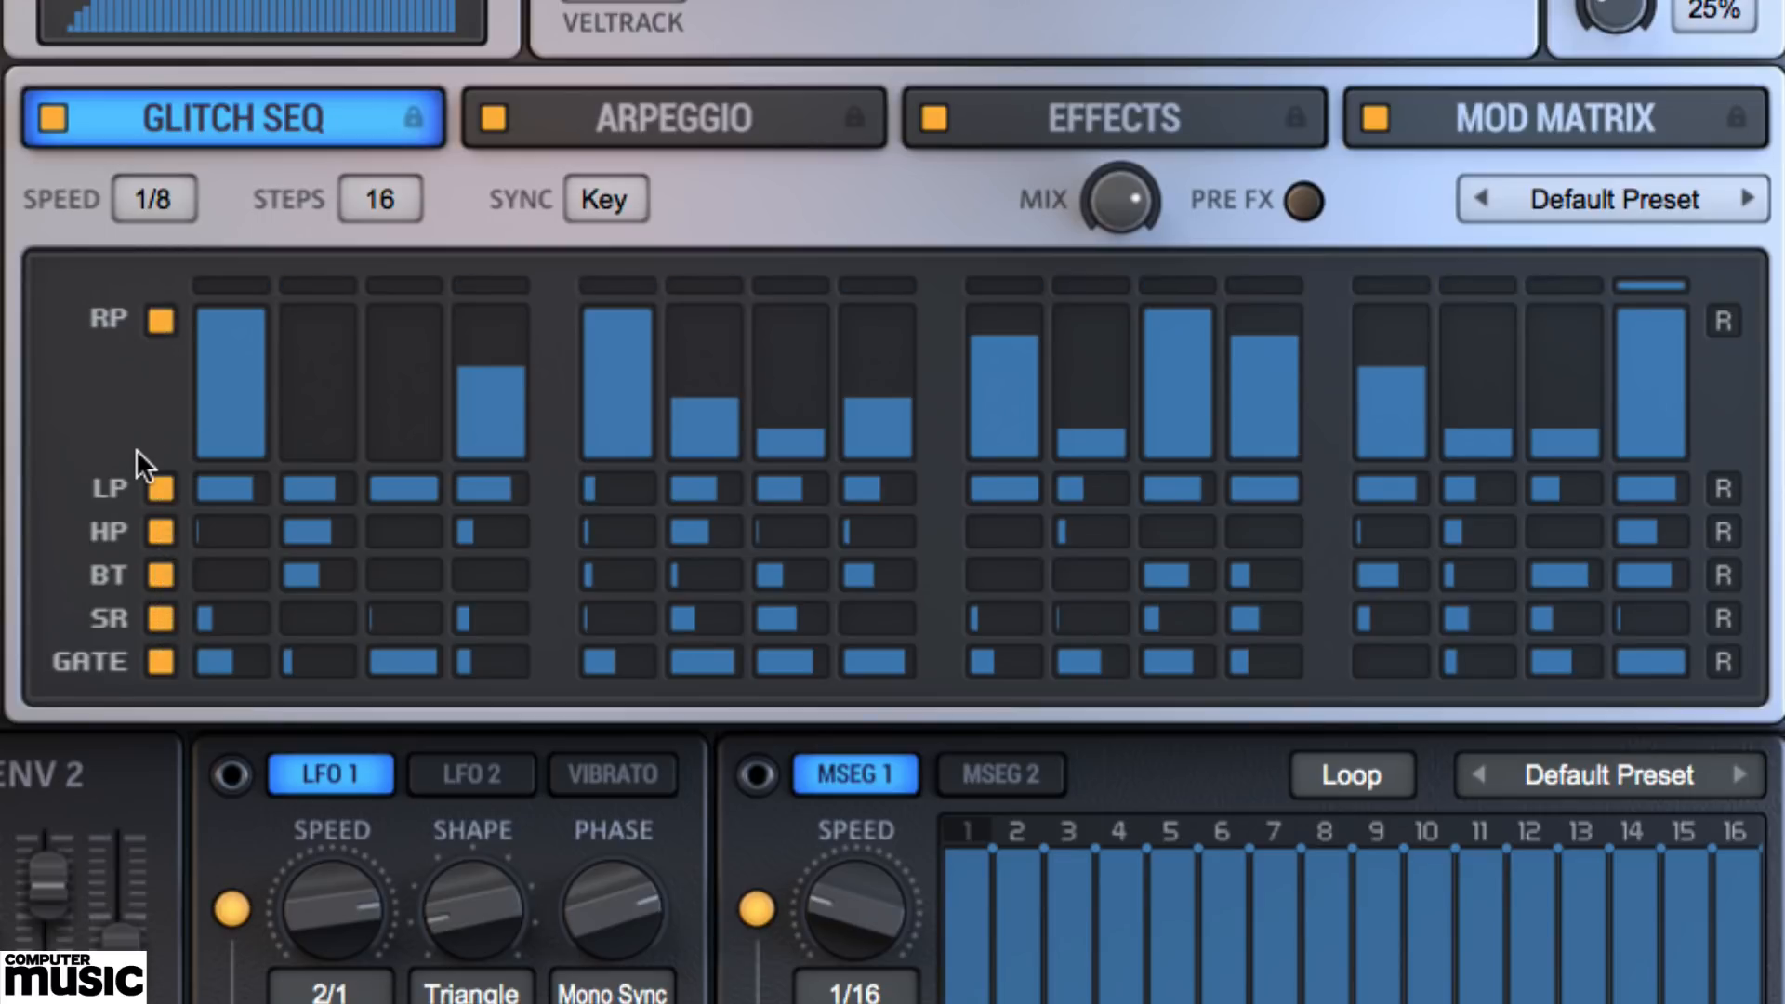
- Redraw the glitch sequencer's RP bars on steps 1, 2, 3 and 7
click(213, 396)
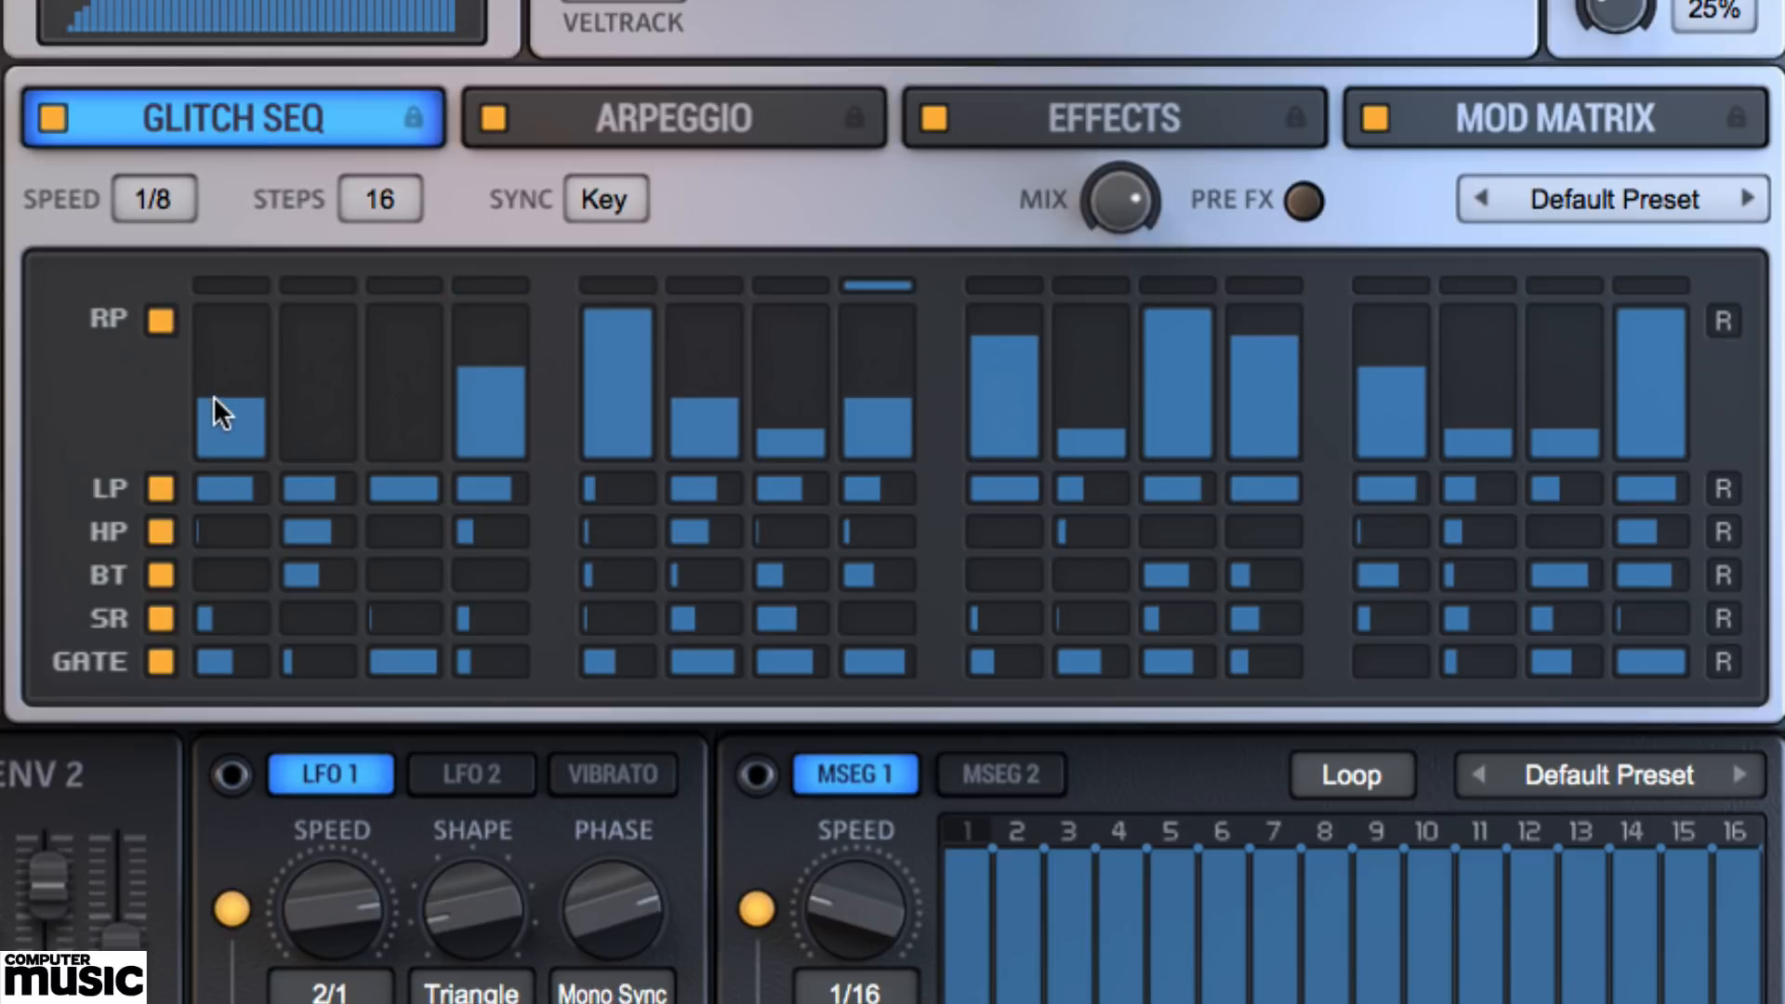
drag(214, 394, 309, 382)
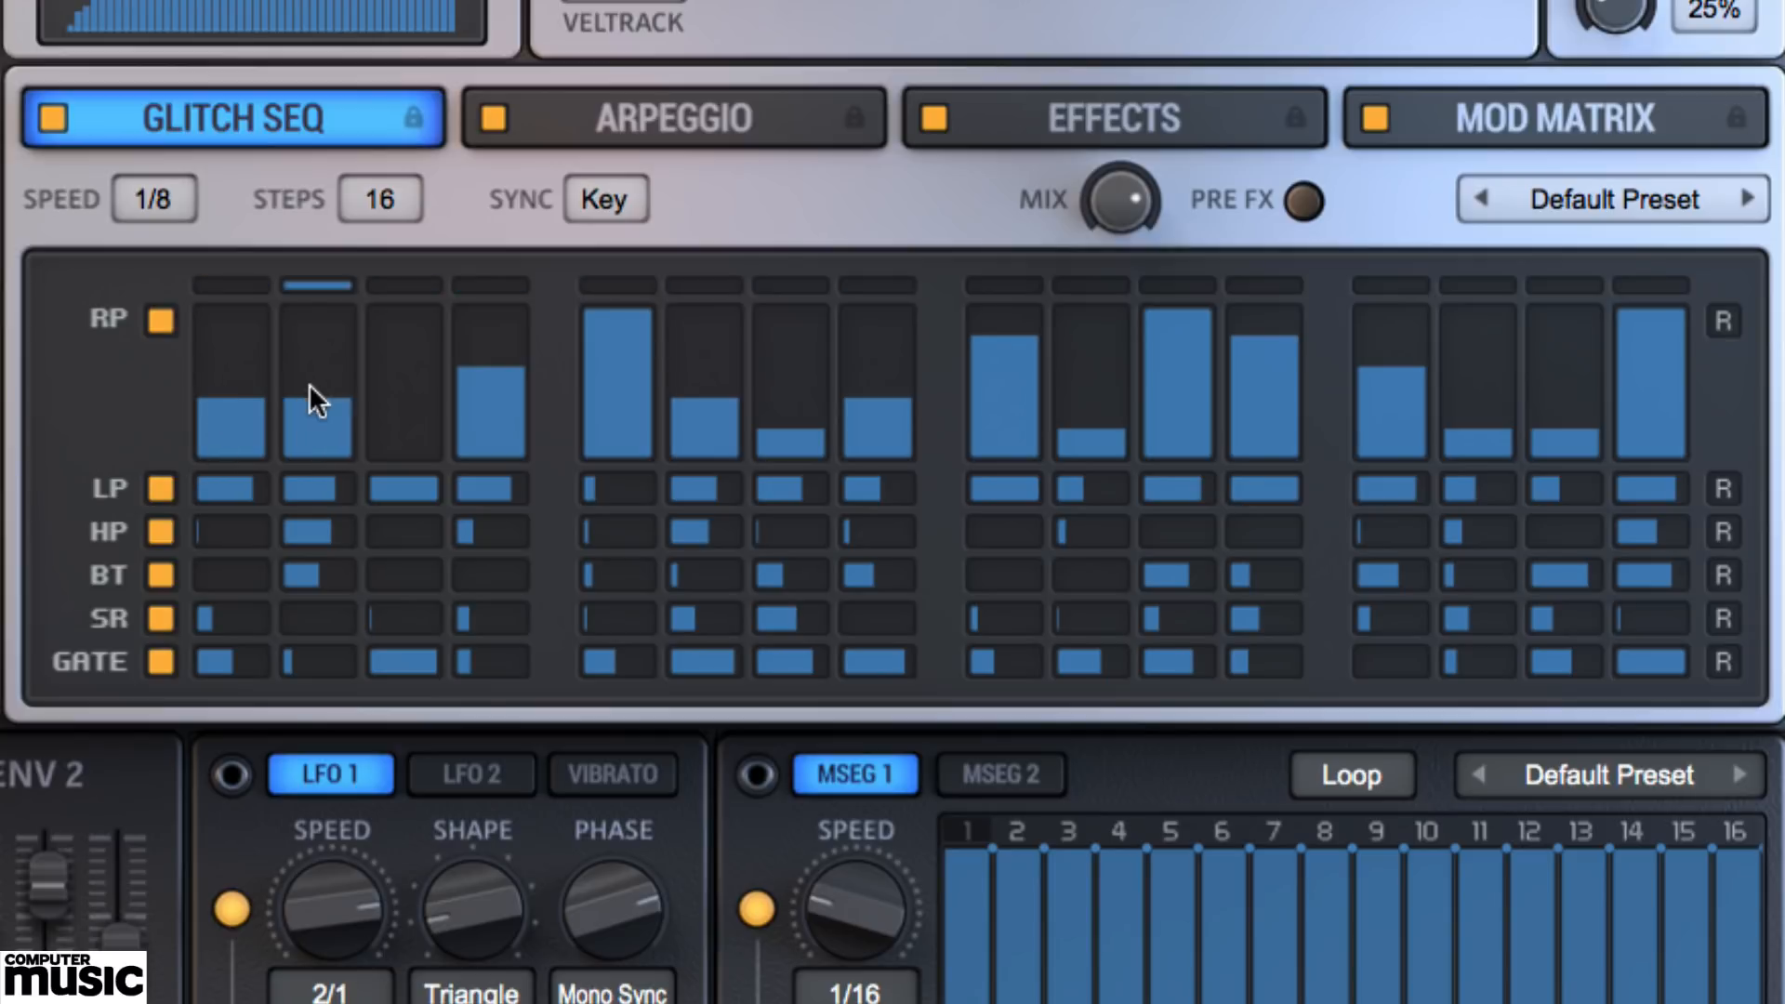
click(413, 390)
click(818, 337)
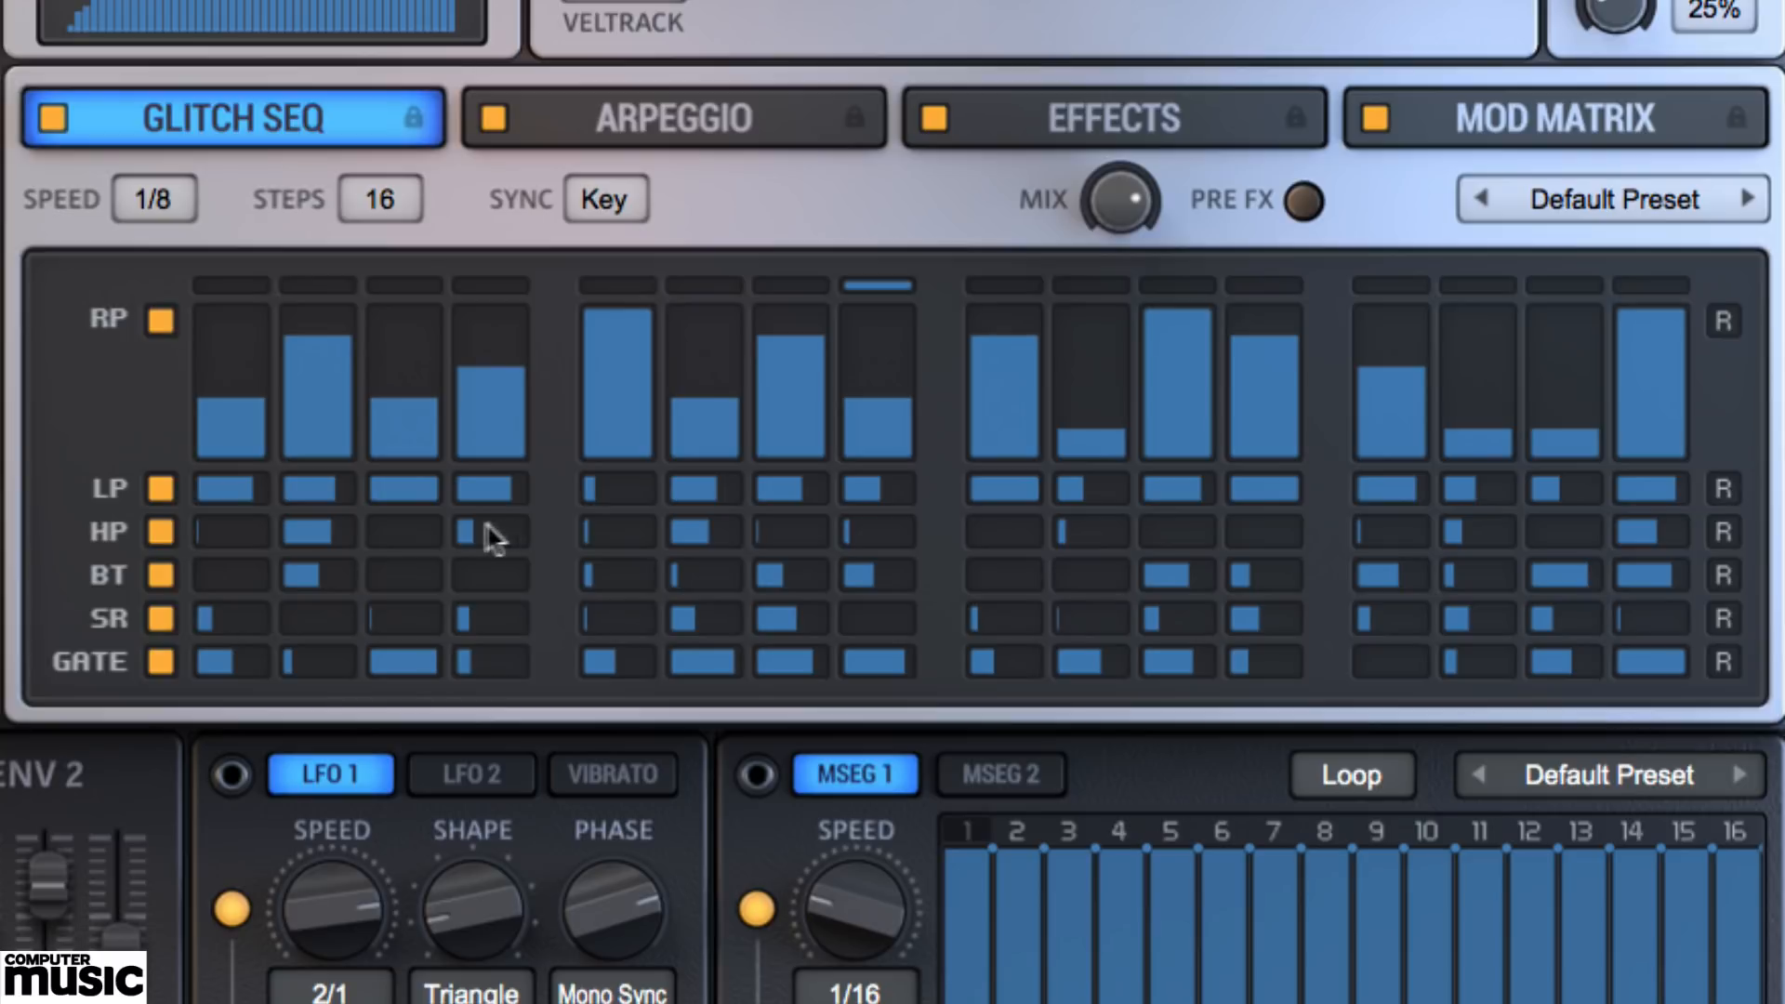
- Raise the HP amounts on glitch steps 1, 3 and 5, and reduce the LP amounts on steps 1 and 3
click(381, 529)
drag(420, 526, 426, 526)
drag(394, 487, 373, 488)
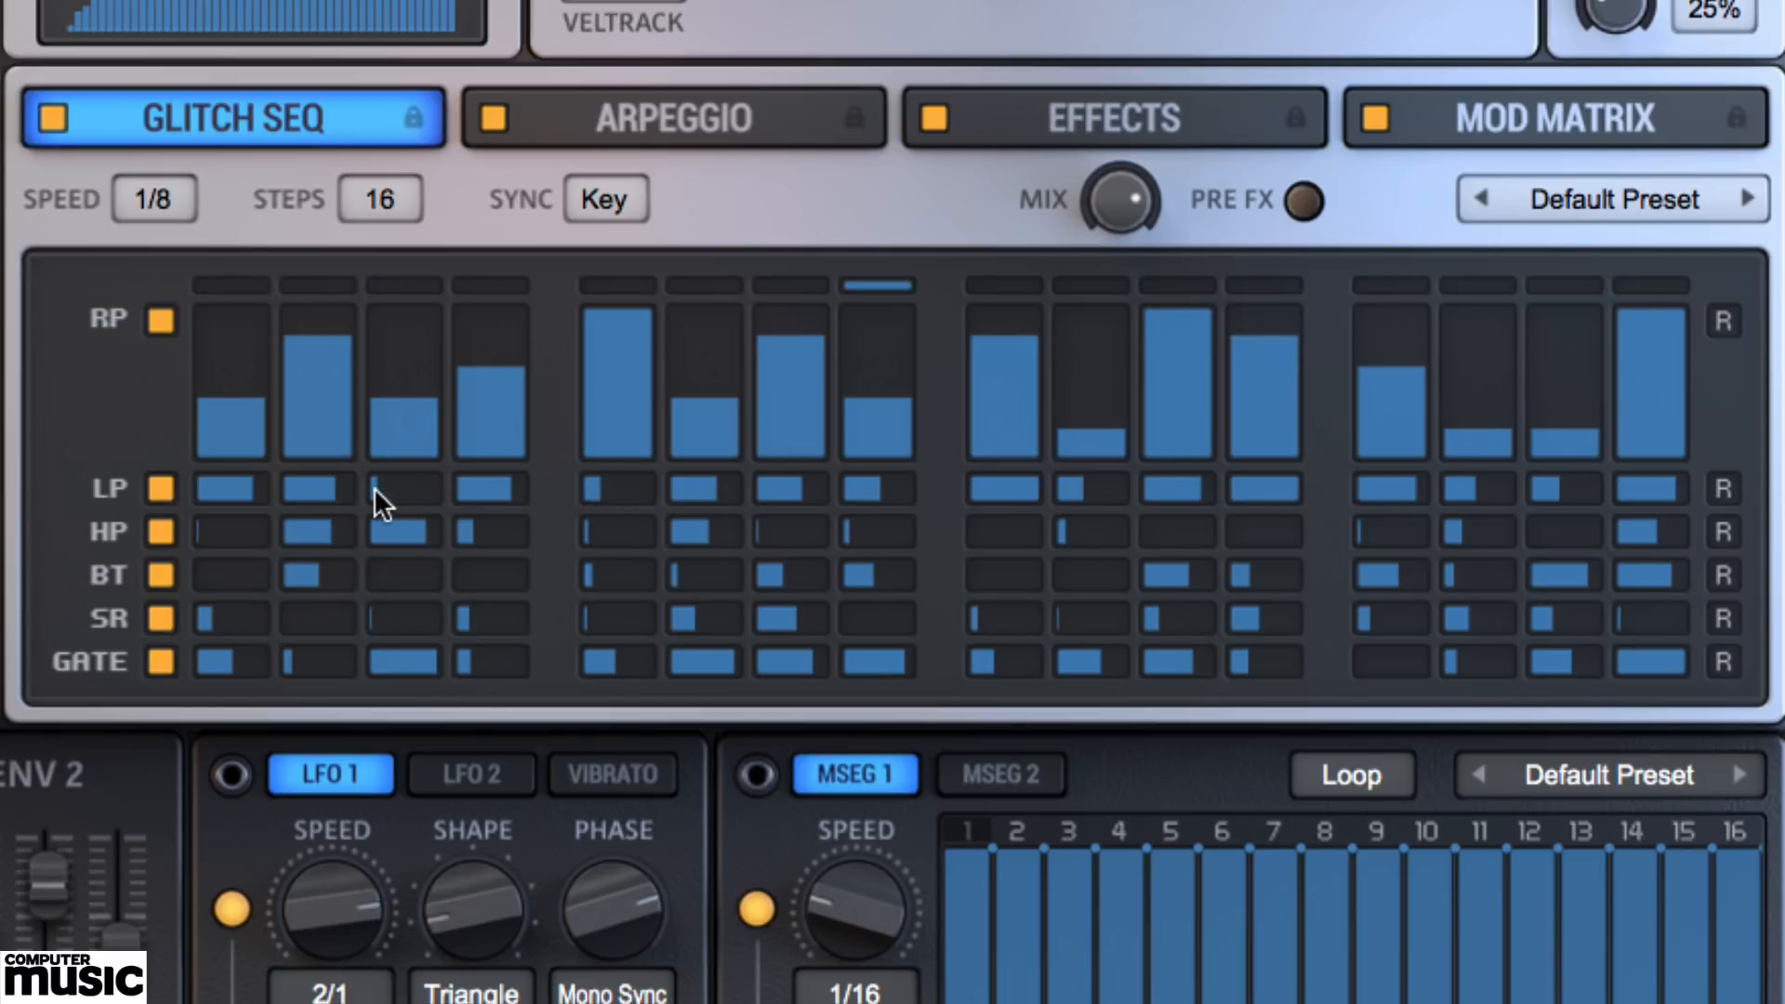
drag(219, 487, 215, 487)
click(222, 522)
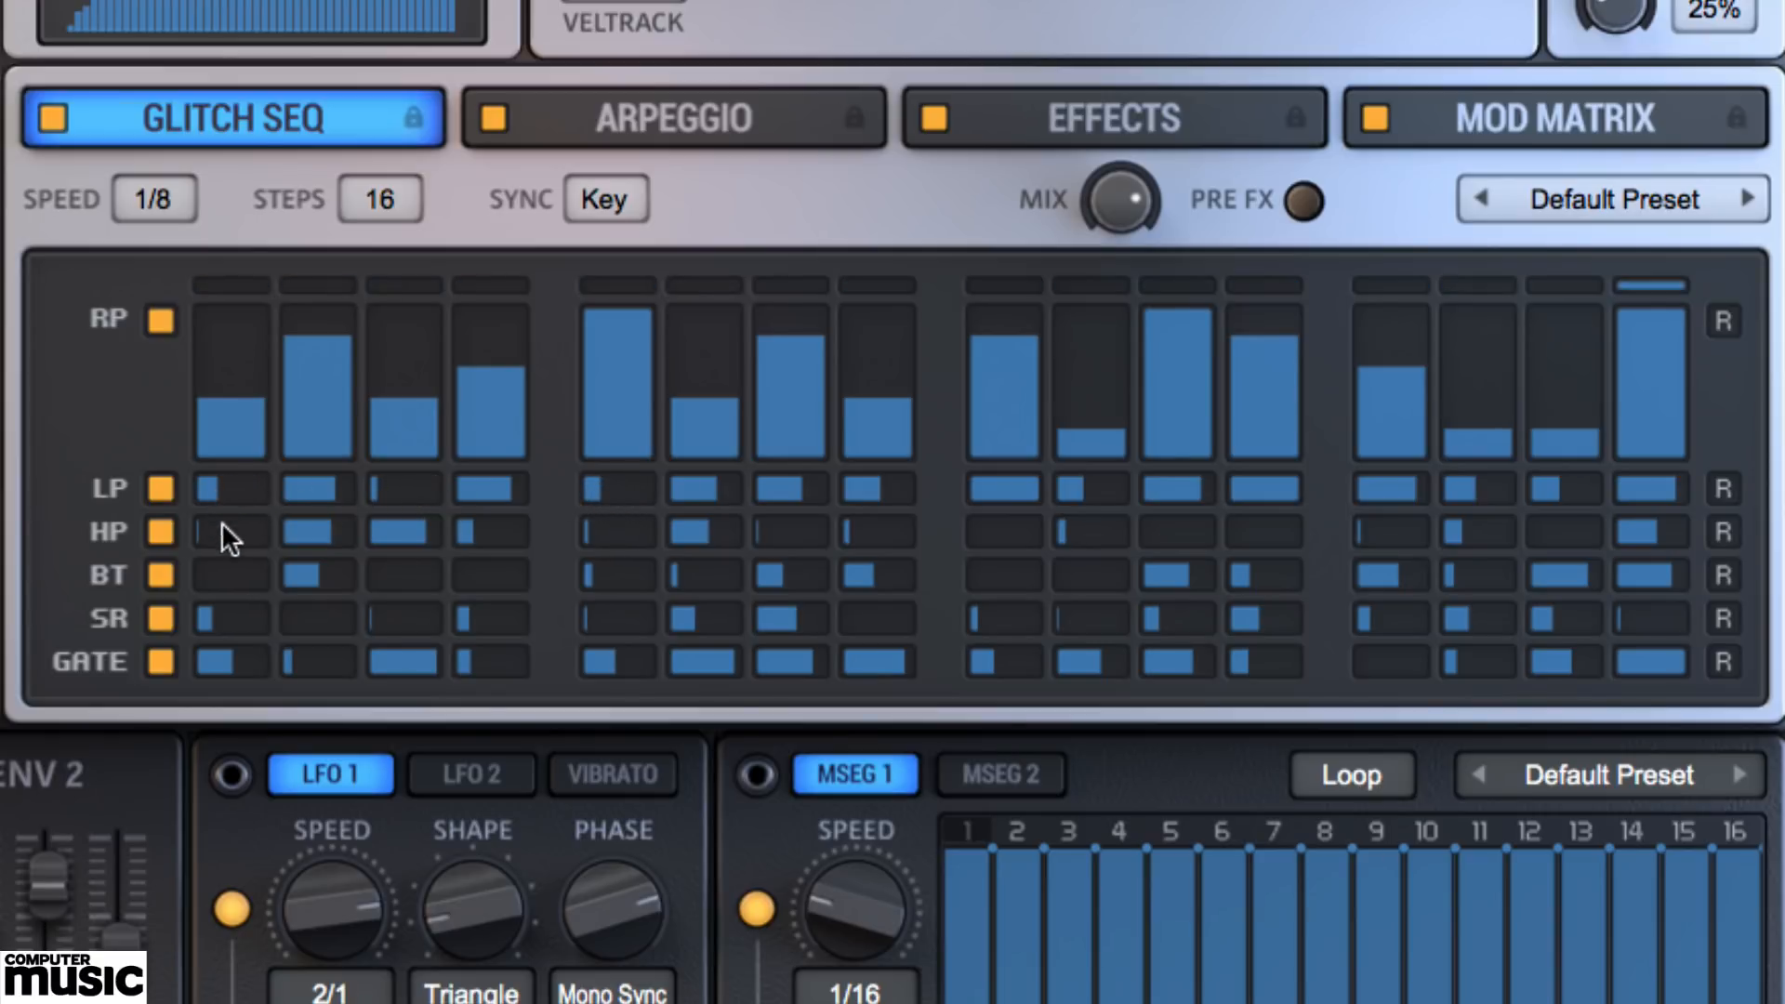
click(611, 528)
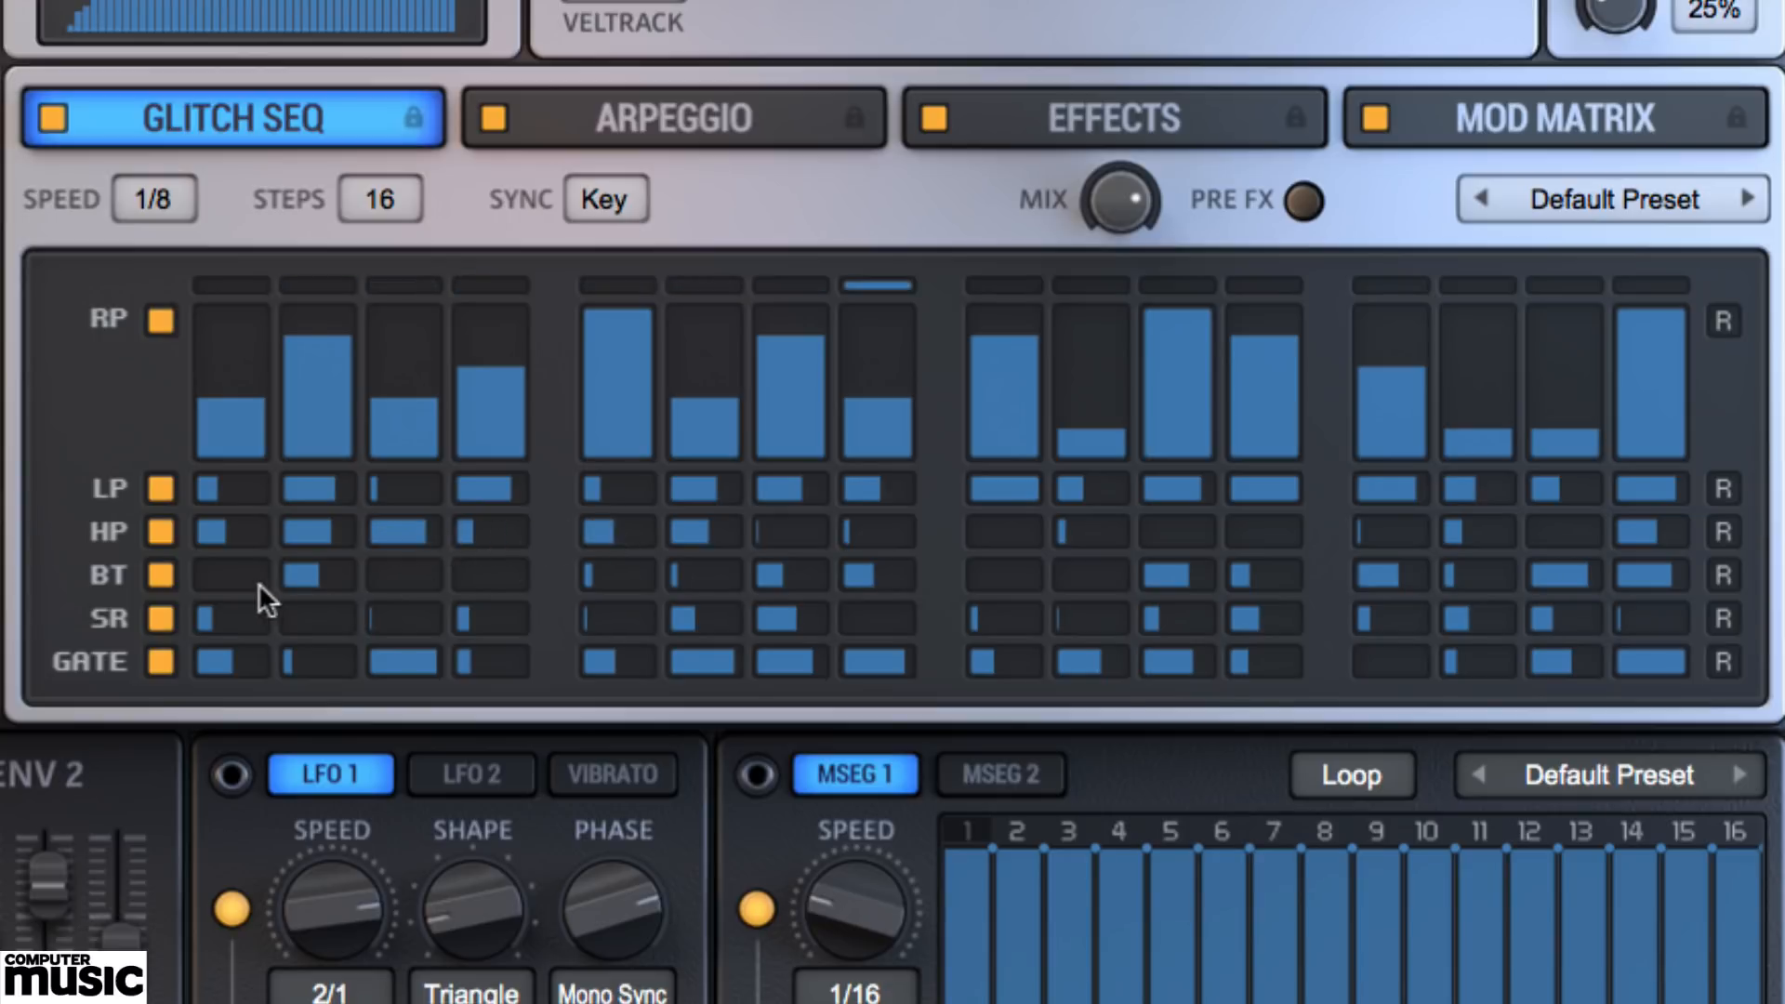
- Add BT amounts on glitch steps 1, 3, 4 and 9, filling steps 4 and 9 completely
click(400, 576)
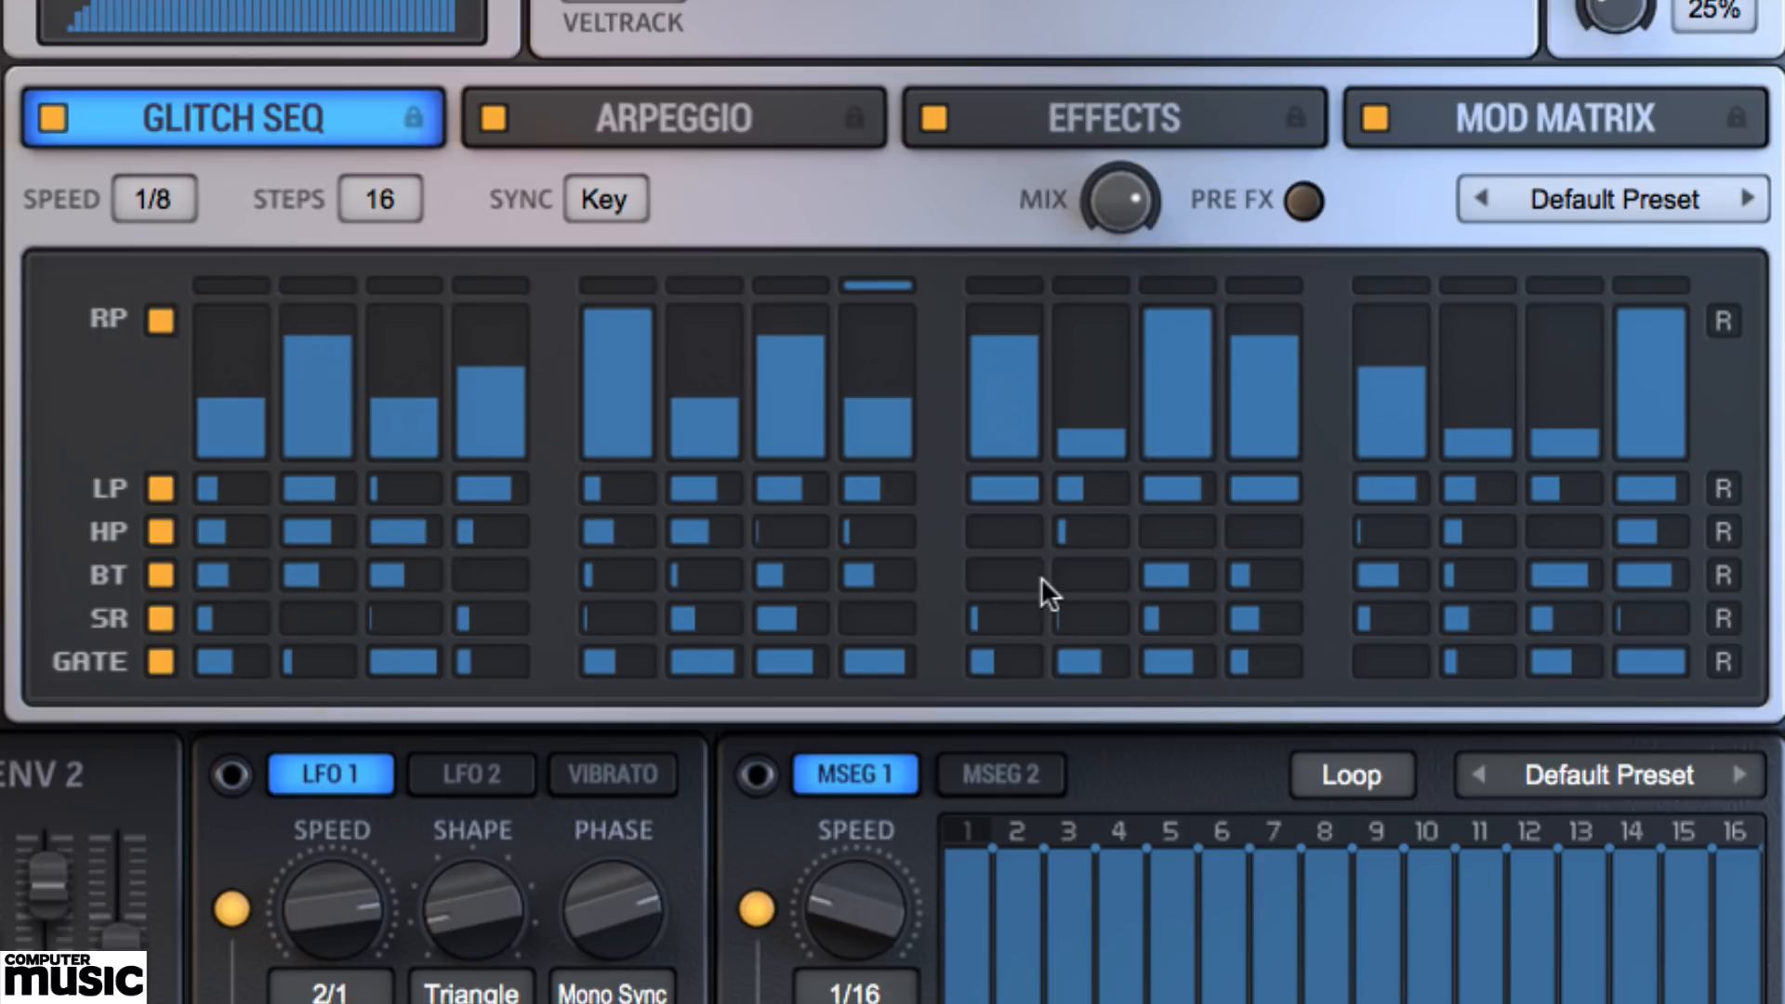
drag(1014, 576, 1072, 584)
drag(467, 580, 608, 582)
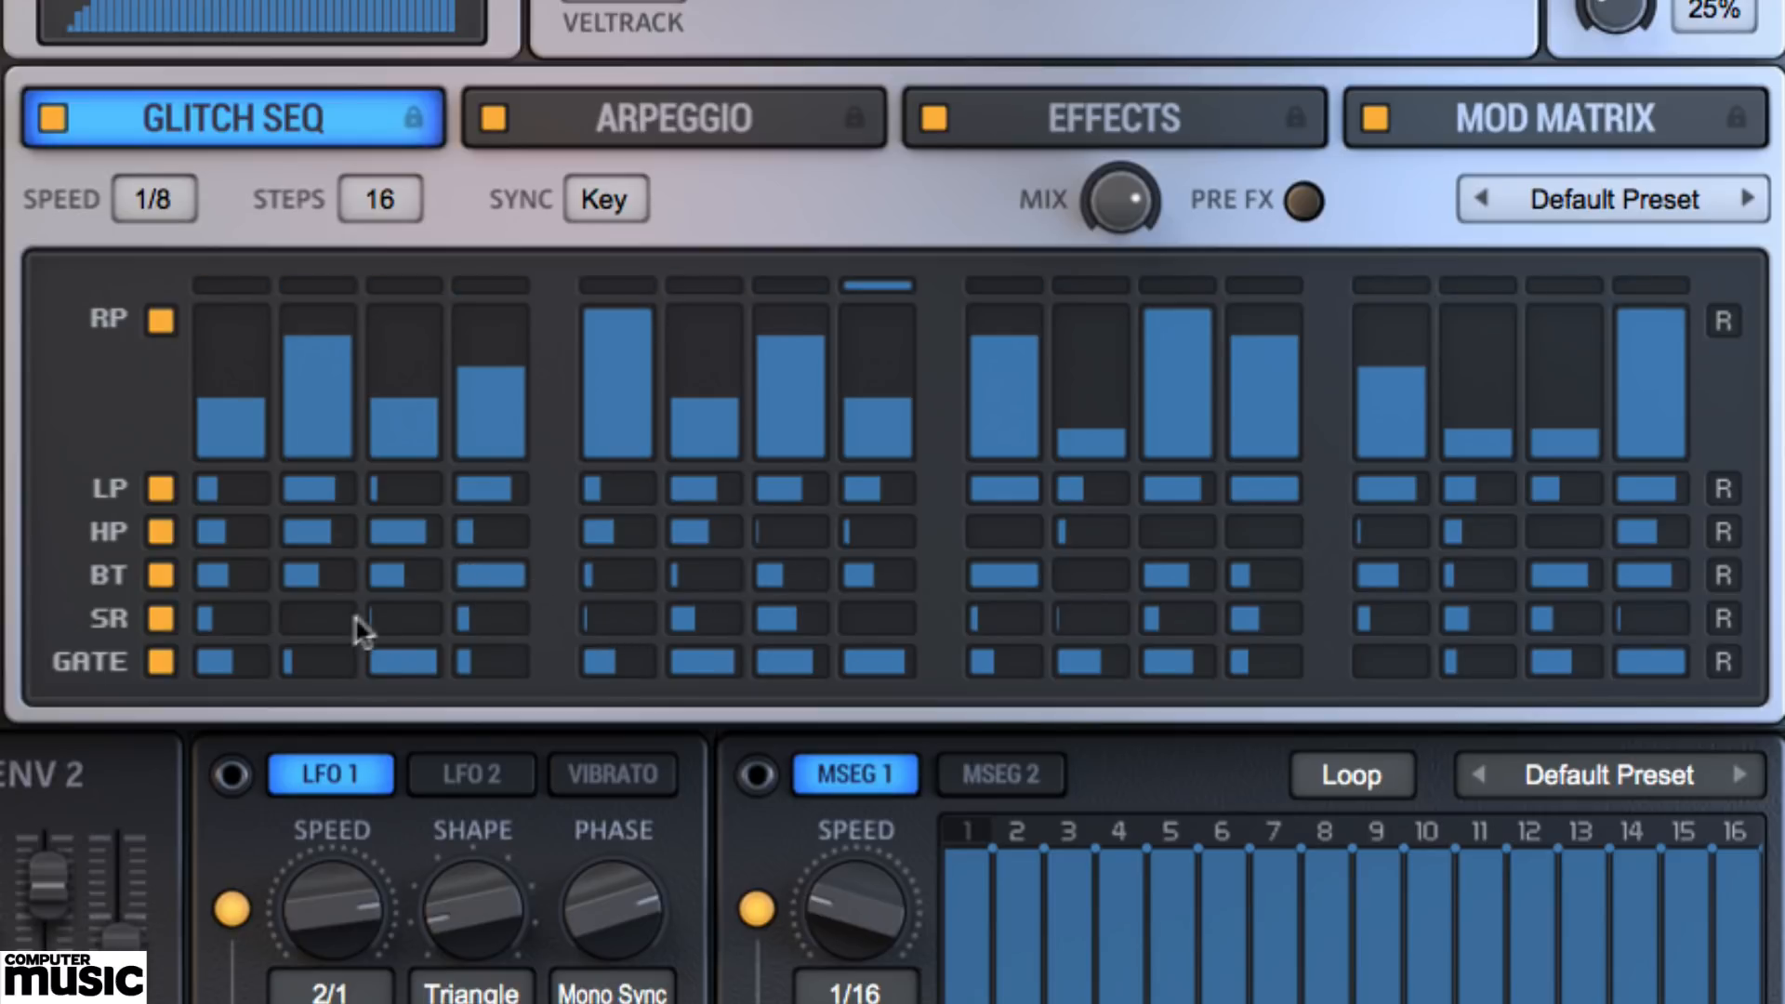
- Raise the SR amounts on glitch steps 2, 5 and 8, and adjust the Gate lengths on steps including 4 and 7
drag(326, 615, 366, 615)
drag(601, 610, 644, 610)
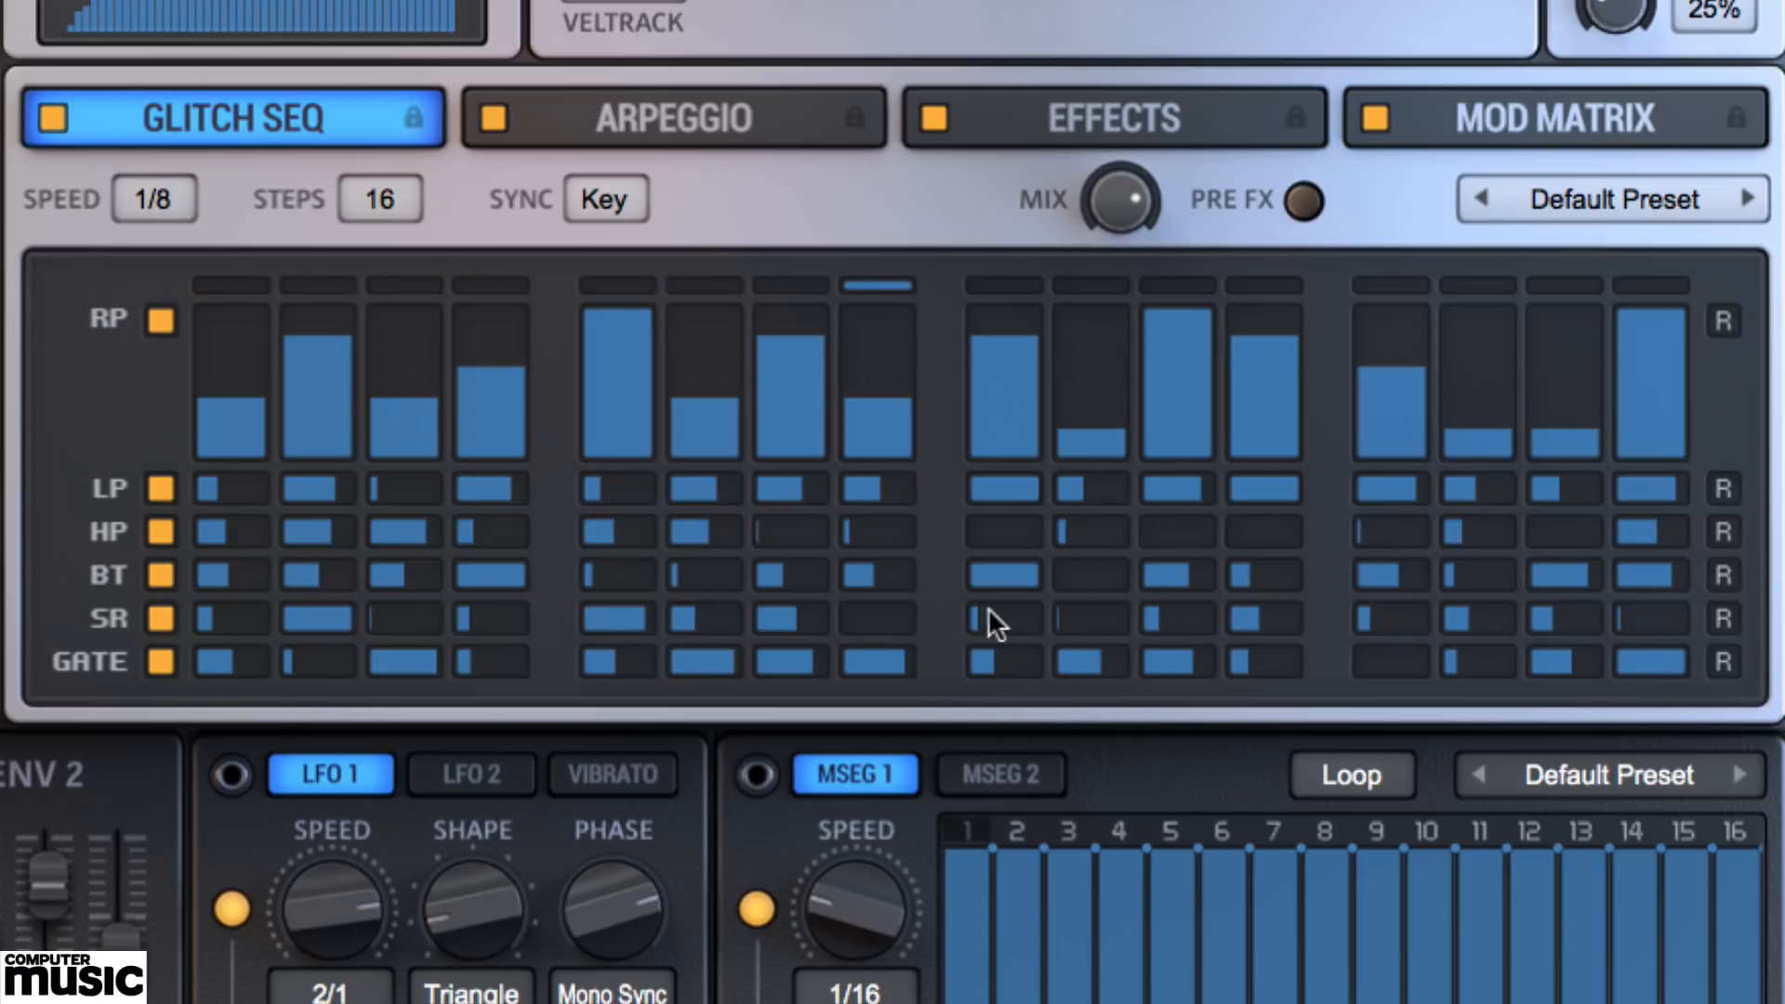
click(857, 614)
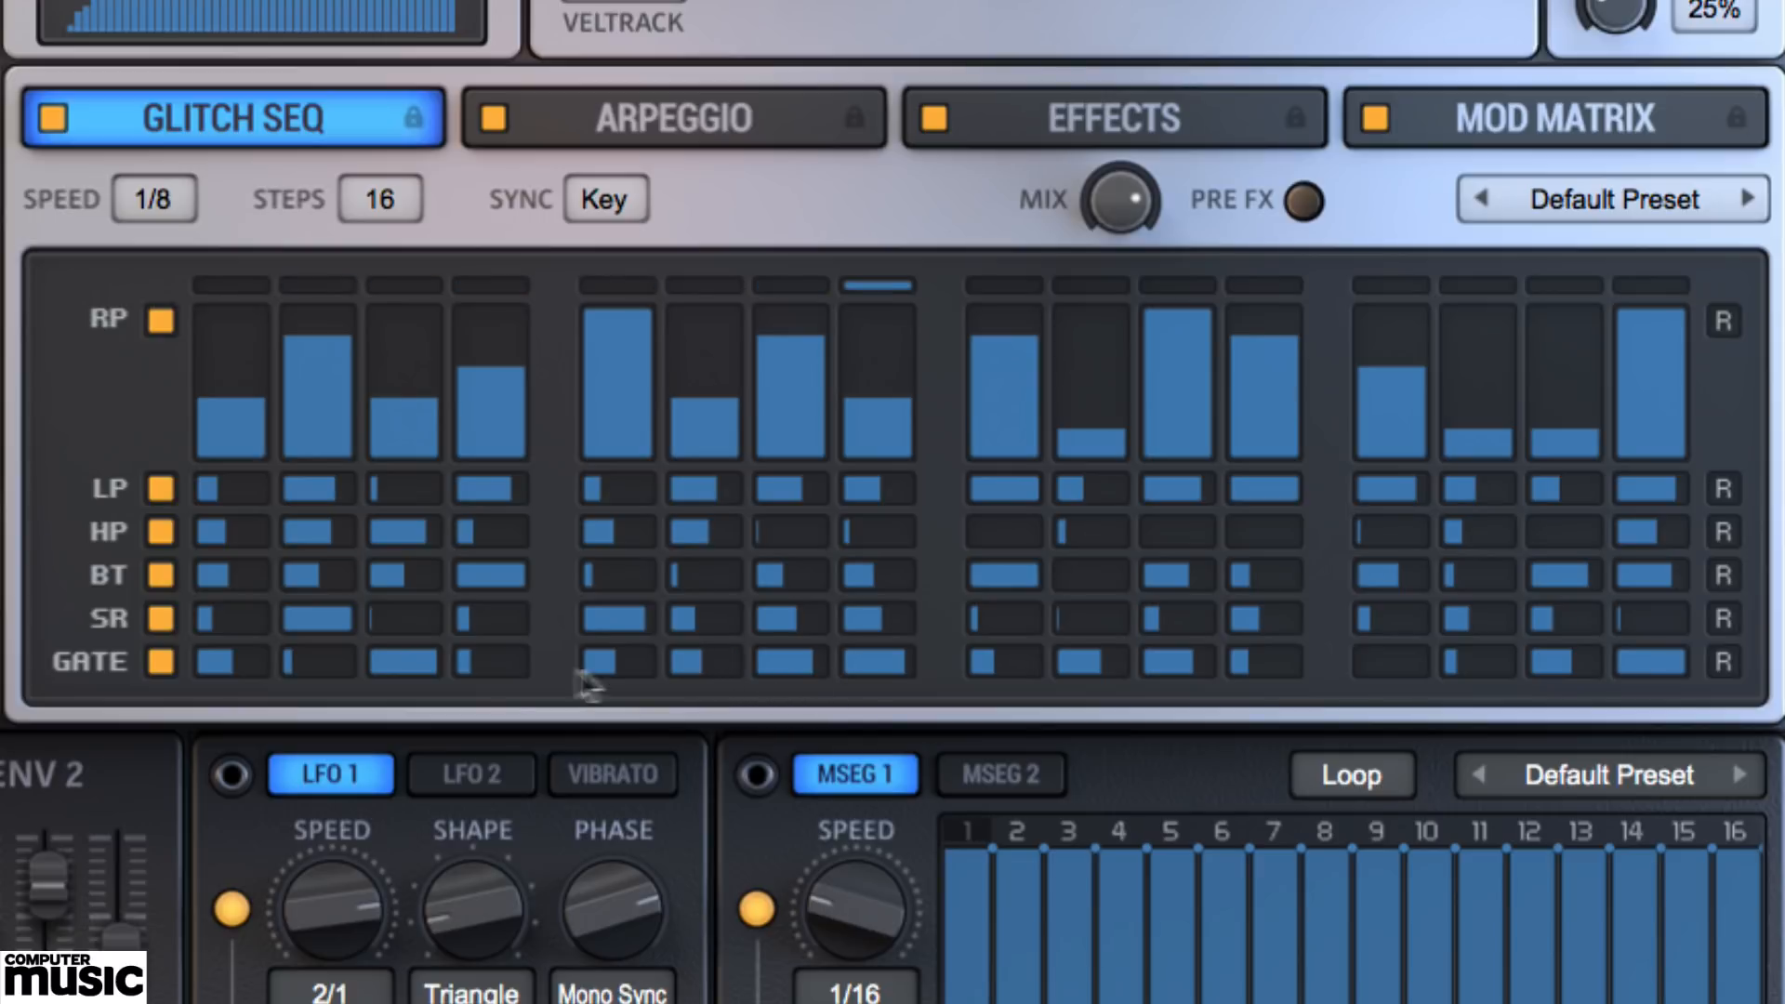
click(500, 661)
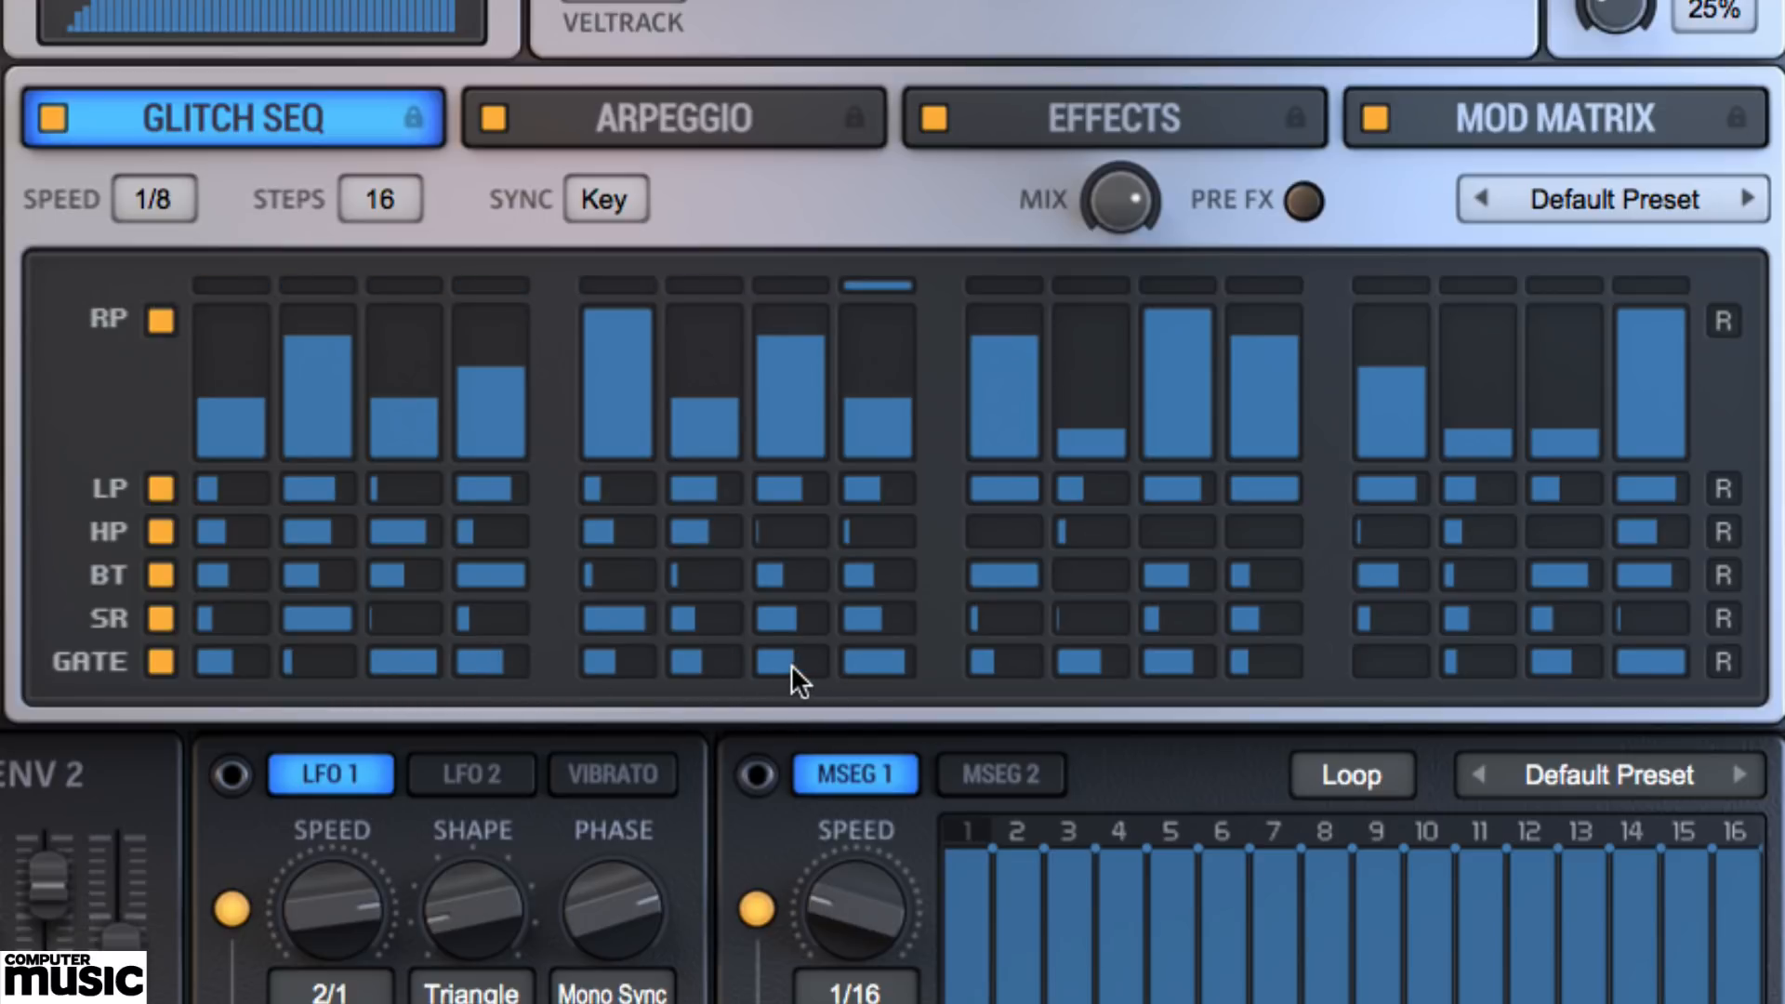
drag(790, 663, 784, 671)
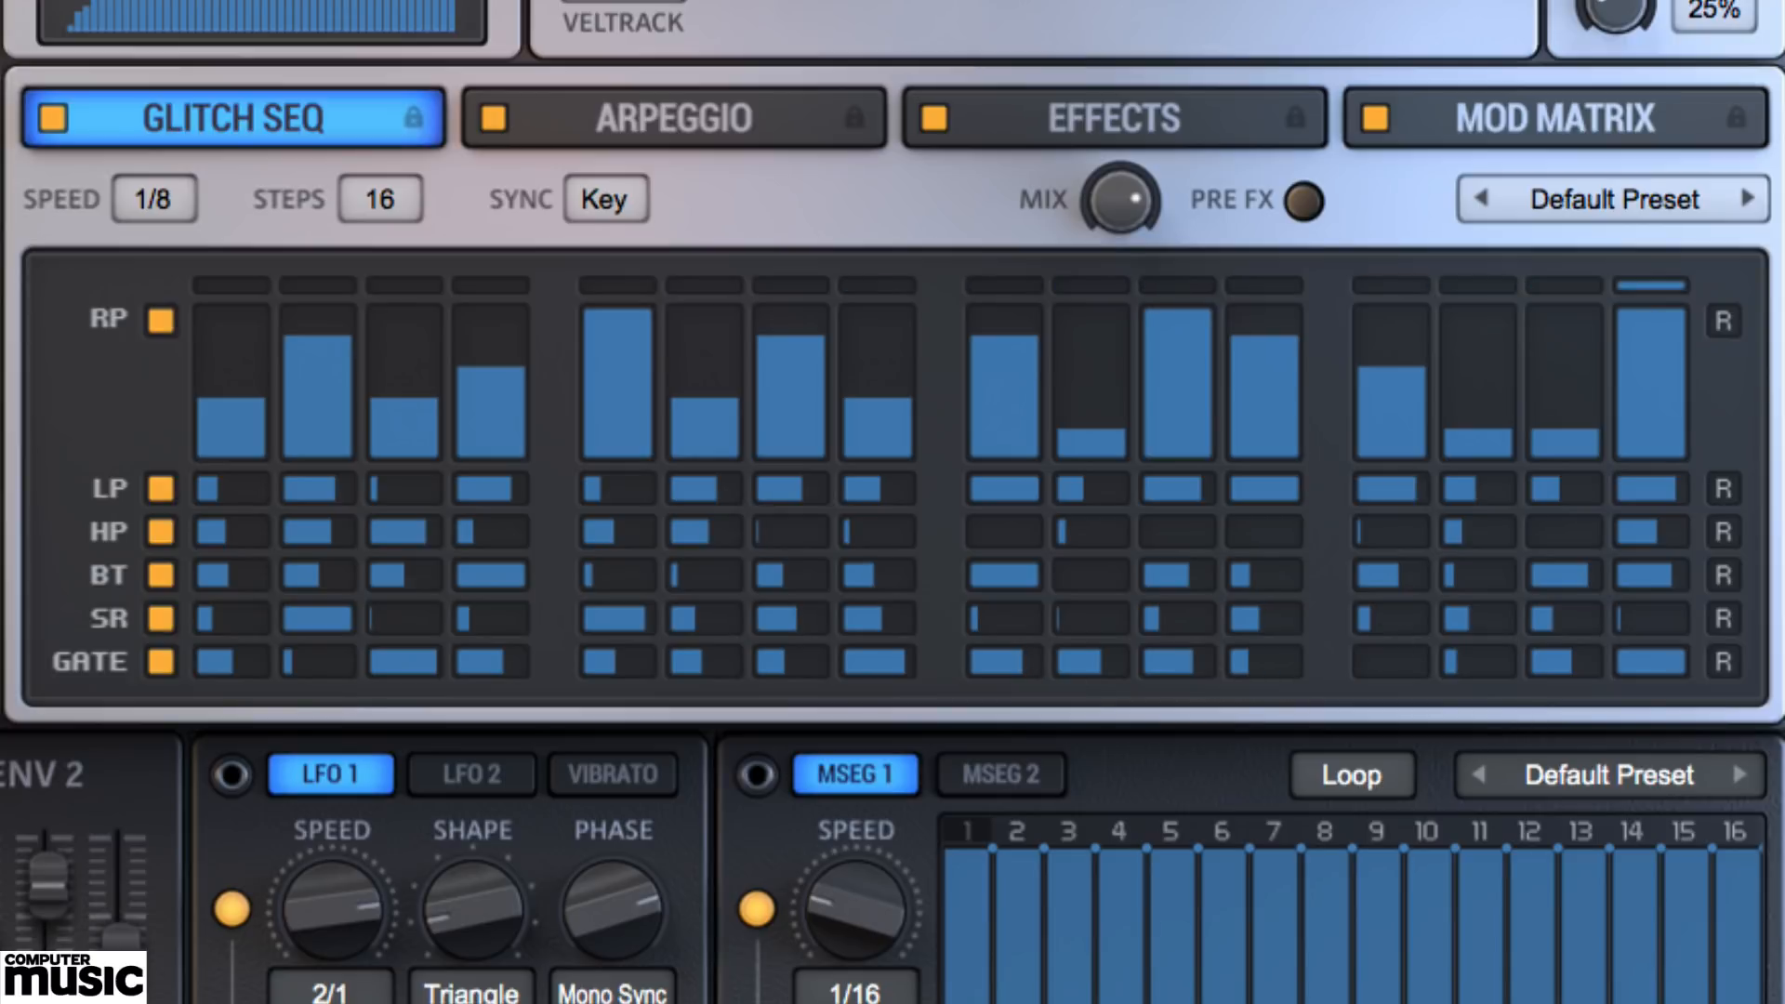
- Randomise the RP, LP, HP, BT, SR and Gate rows of the glitch sequencer, repeating it for SR and Gate
click(1720, 321)
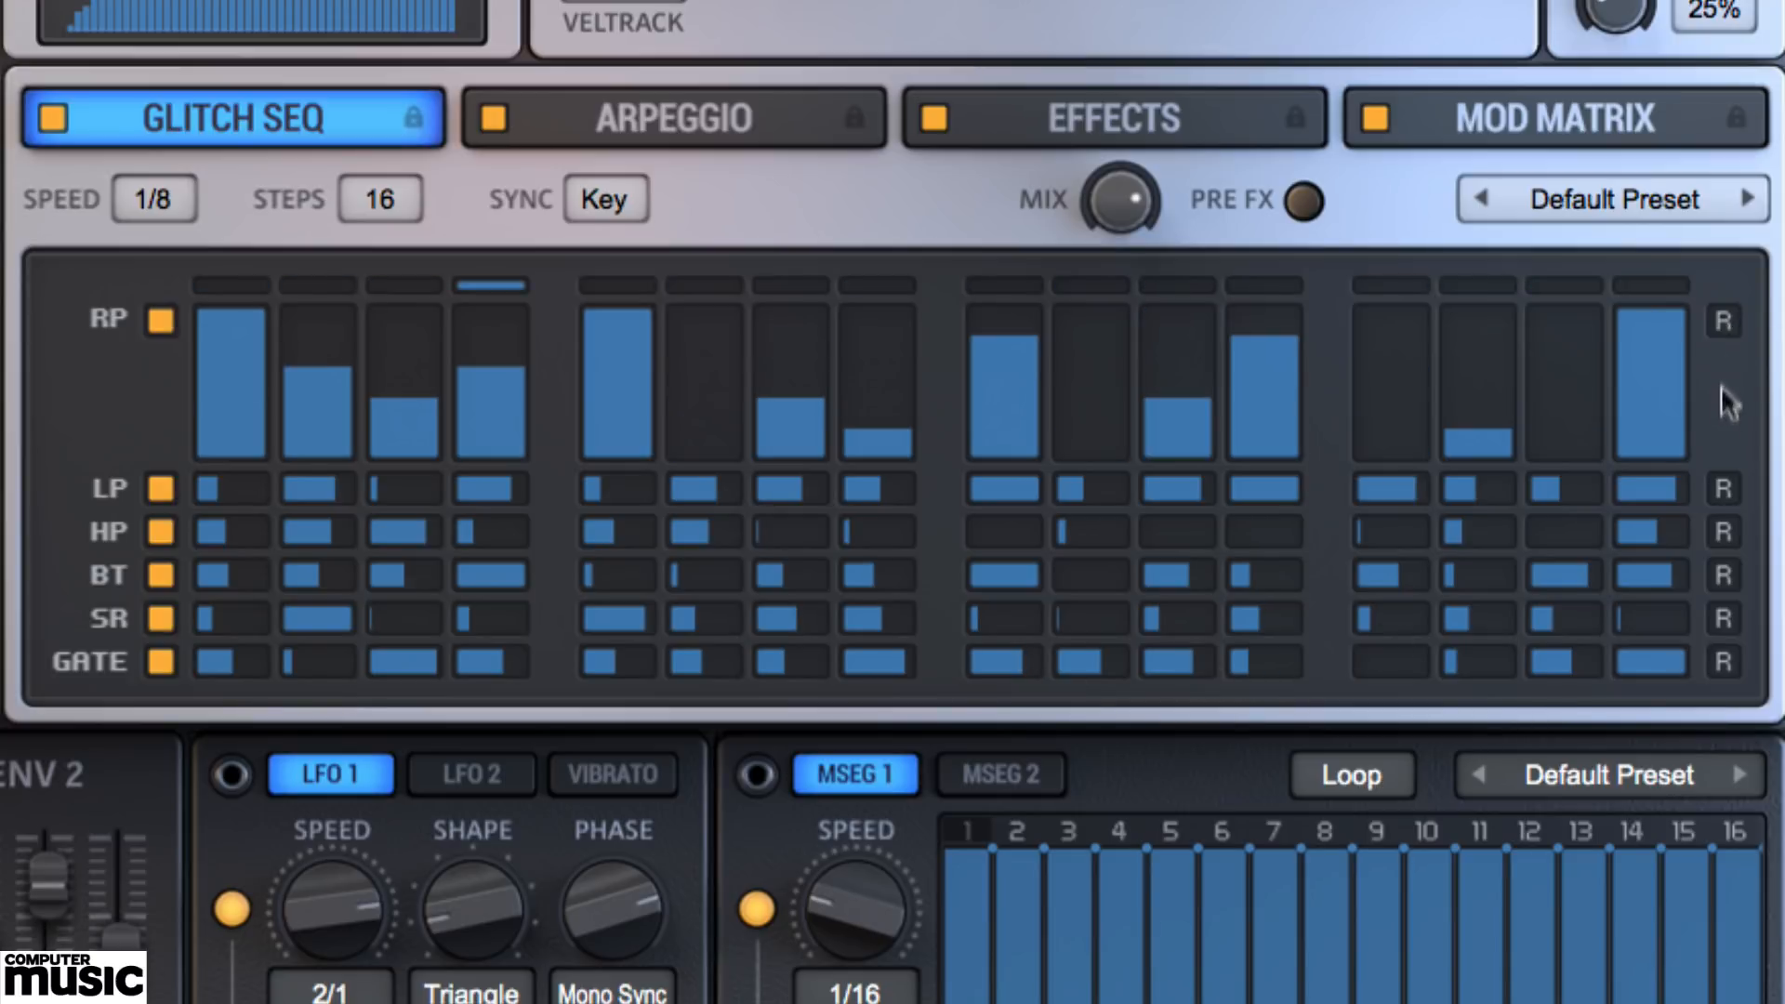
click(1725, 482)
click(1725, 530)
click(1725, 567)
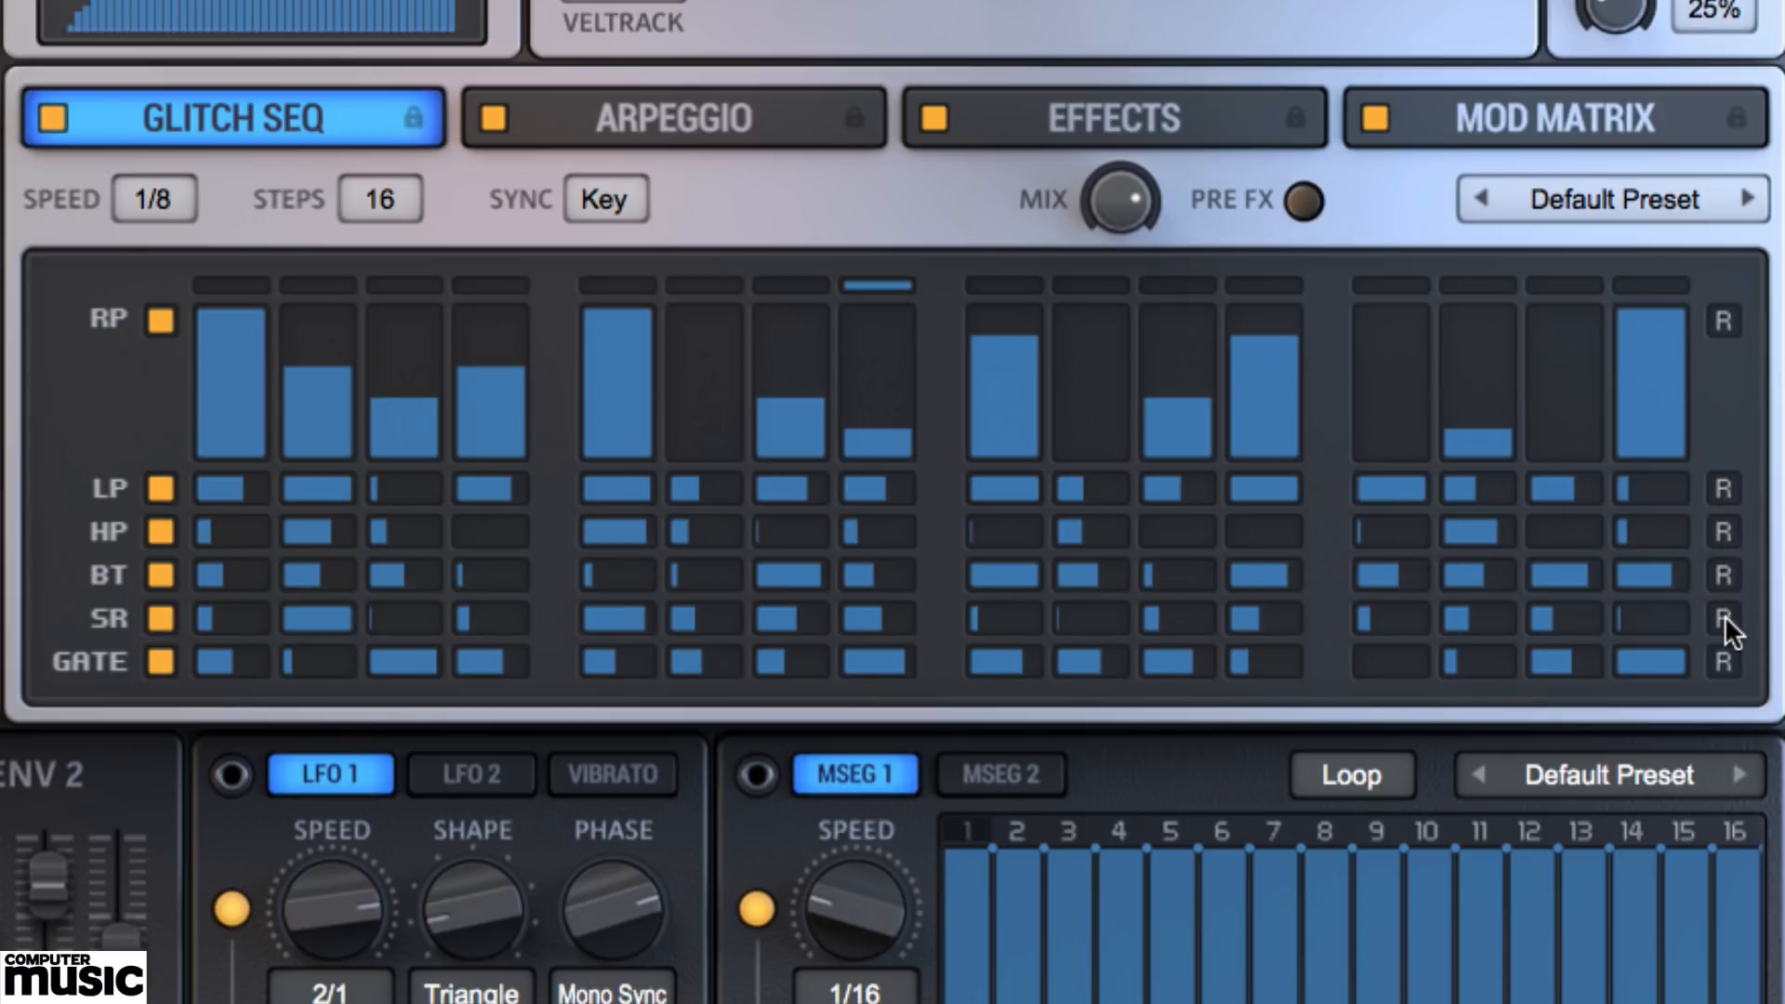
click(1725, 617)
click(1726, 658)
click(1725, 619)
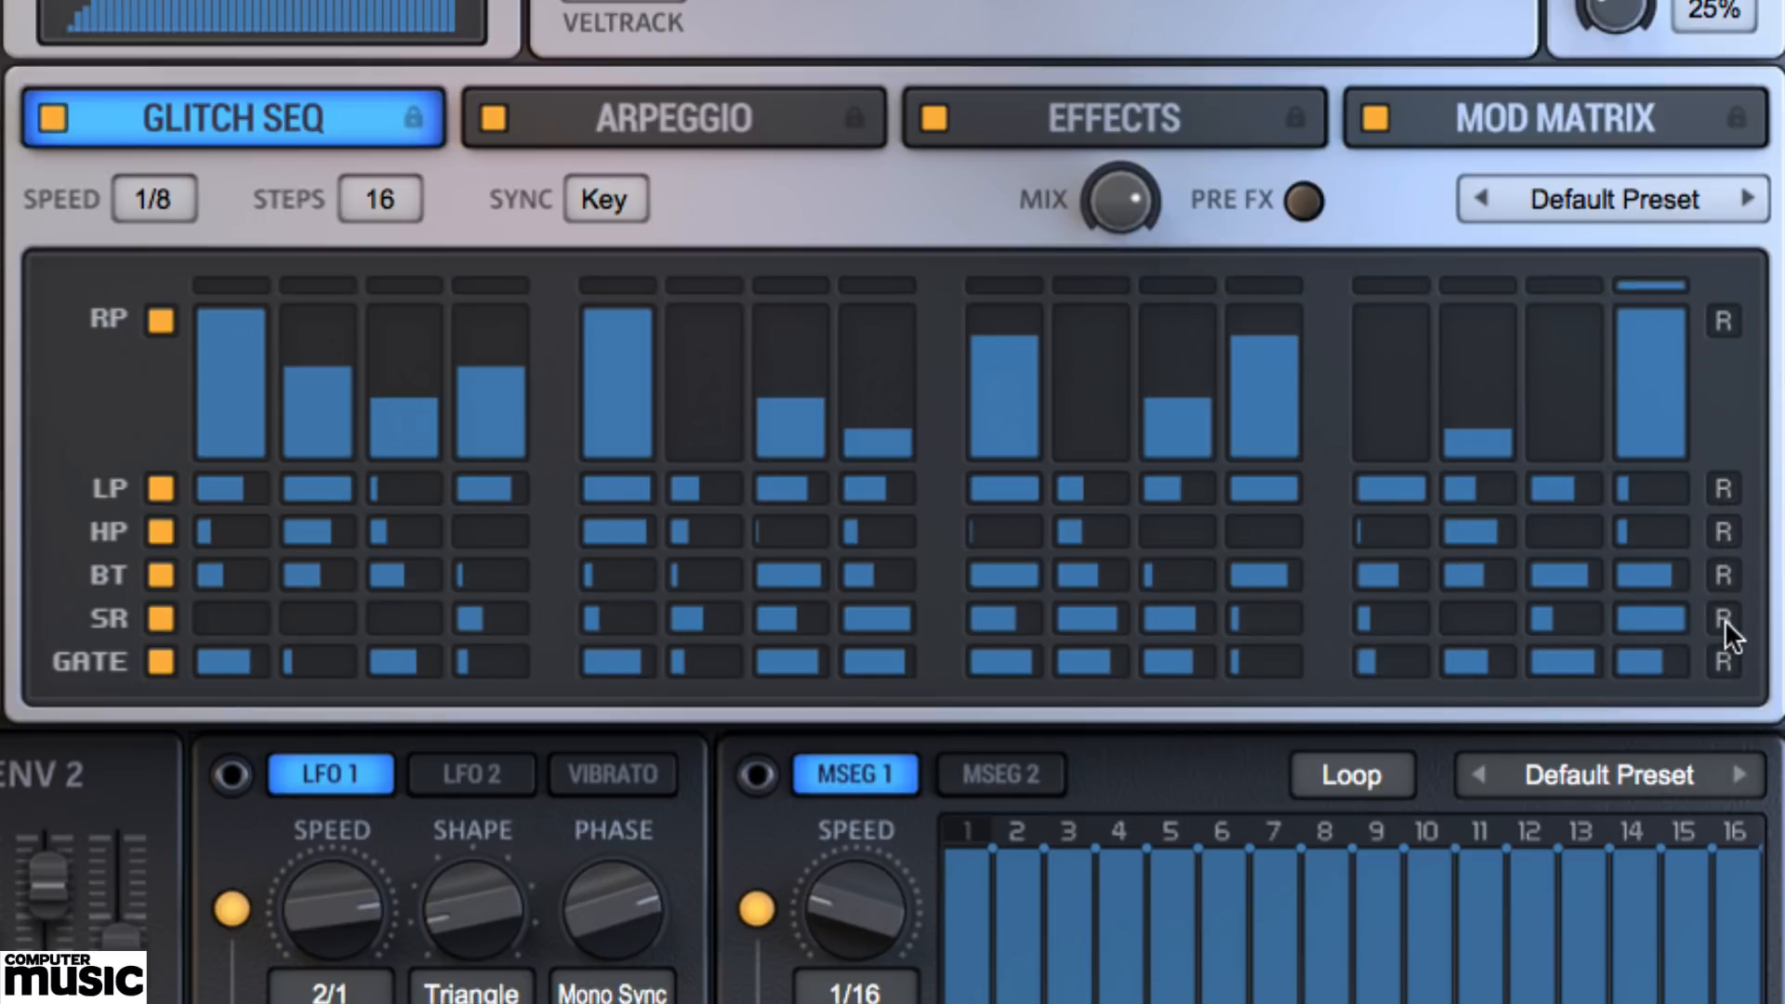
click(1726, 650)
click(1725, 614)
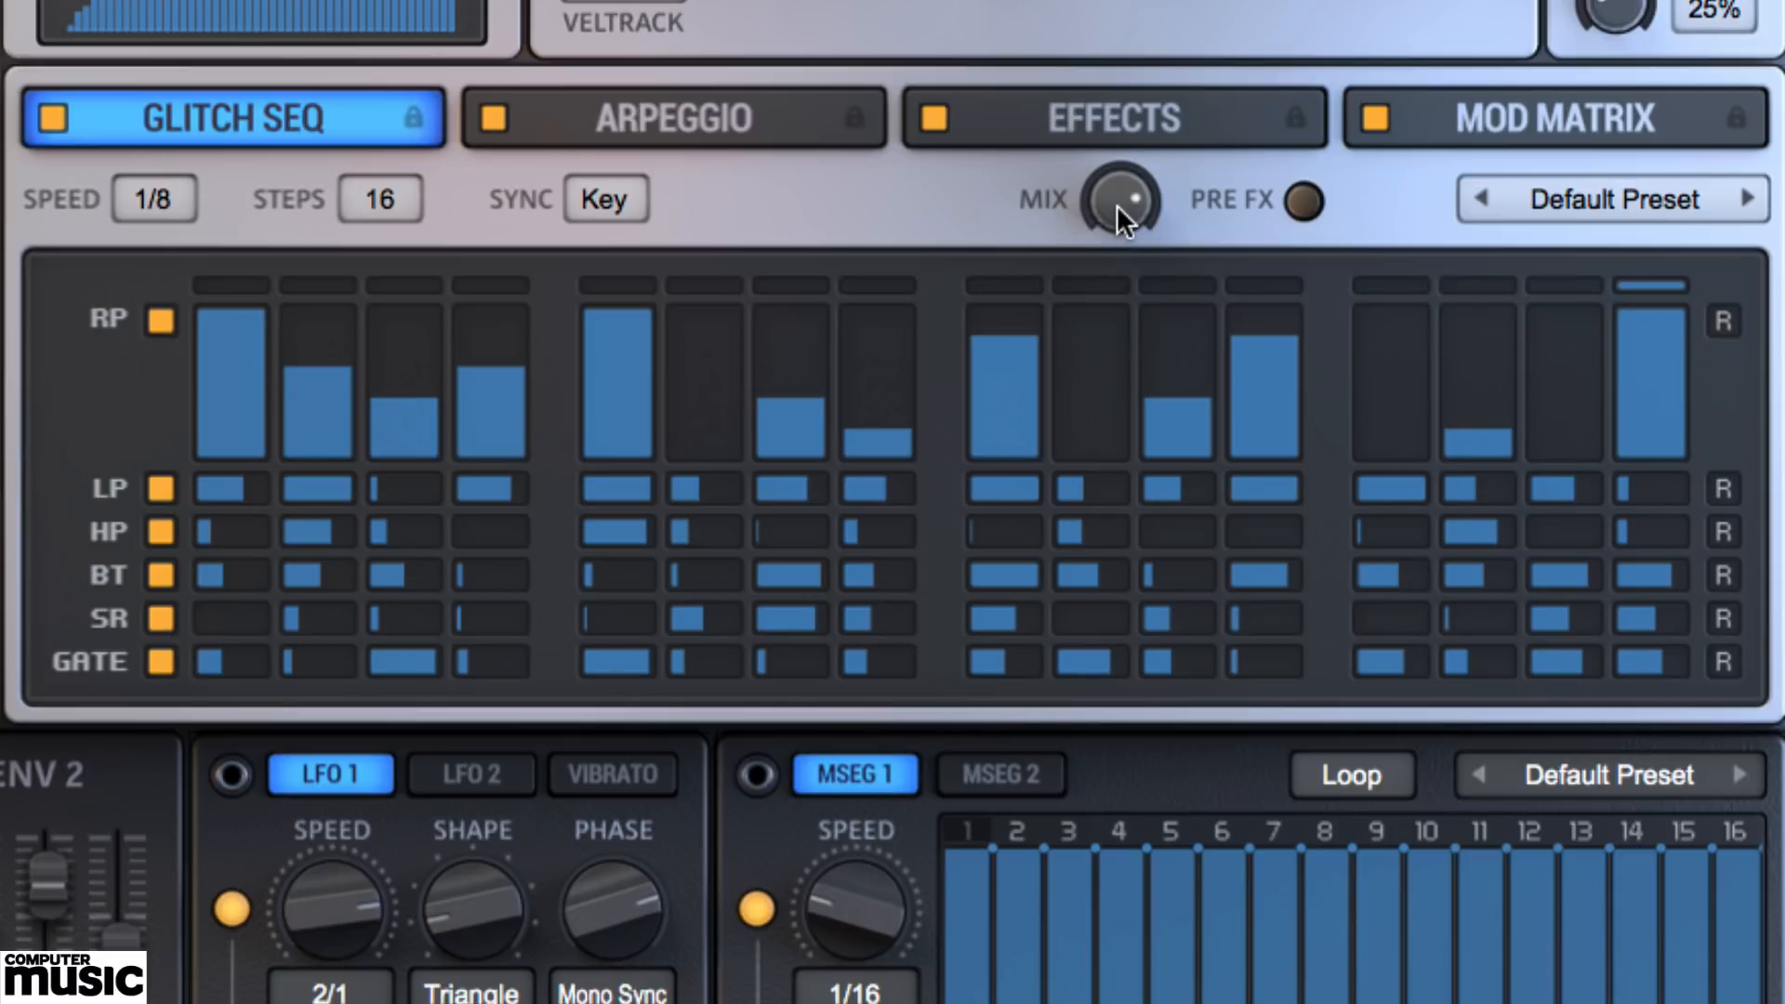
- Raise the glitch sequencer's mix to maximum, check the effects section, and bring the mix back down
drag(1117, 204, 1123, 55)
drag(1125, 182, 1141, 114)
click(1193, 132)
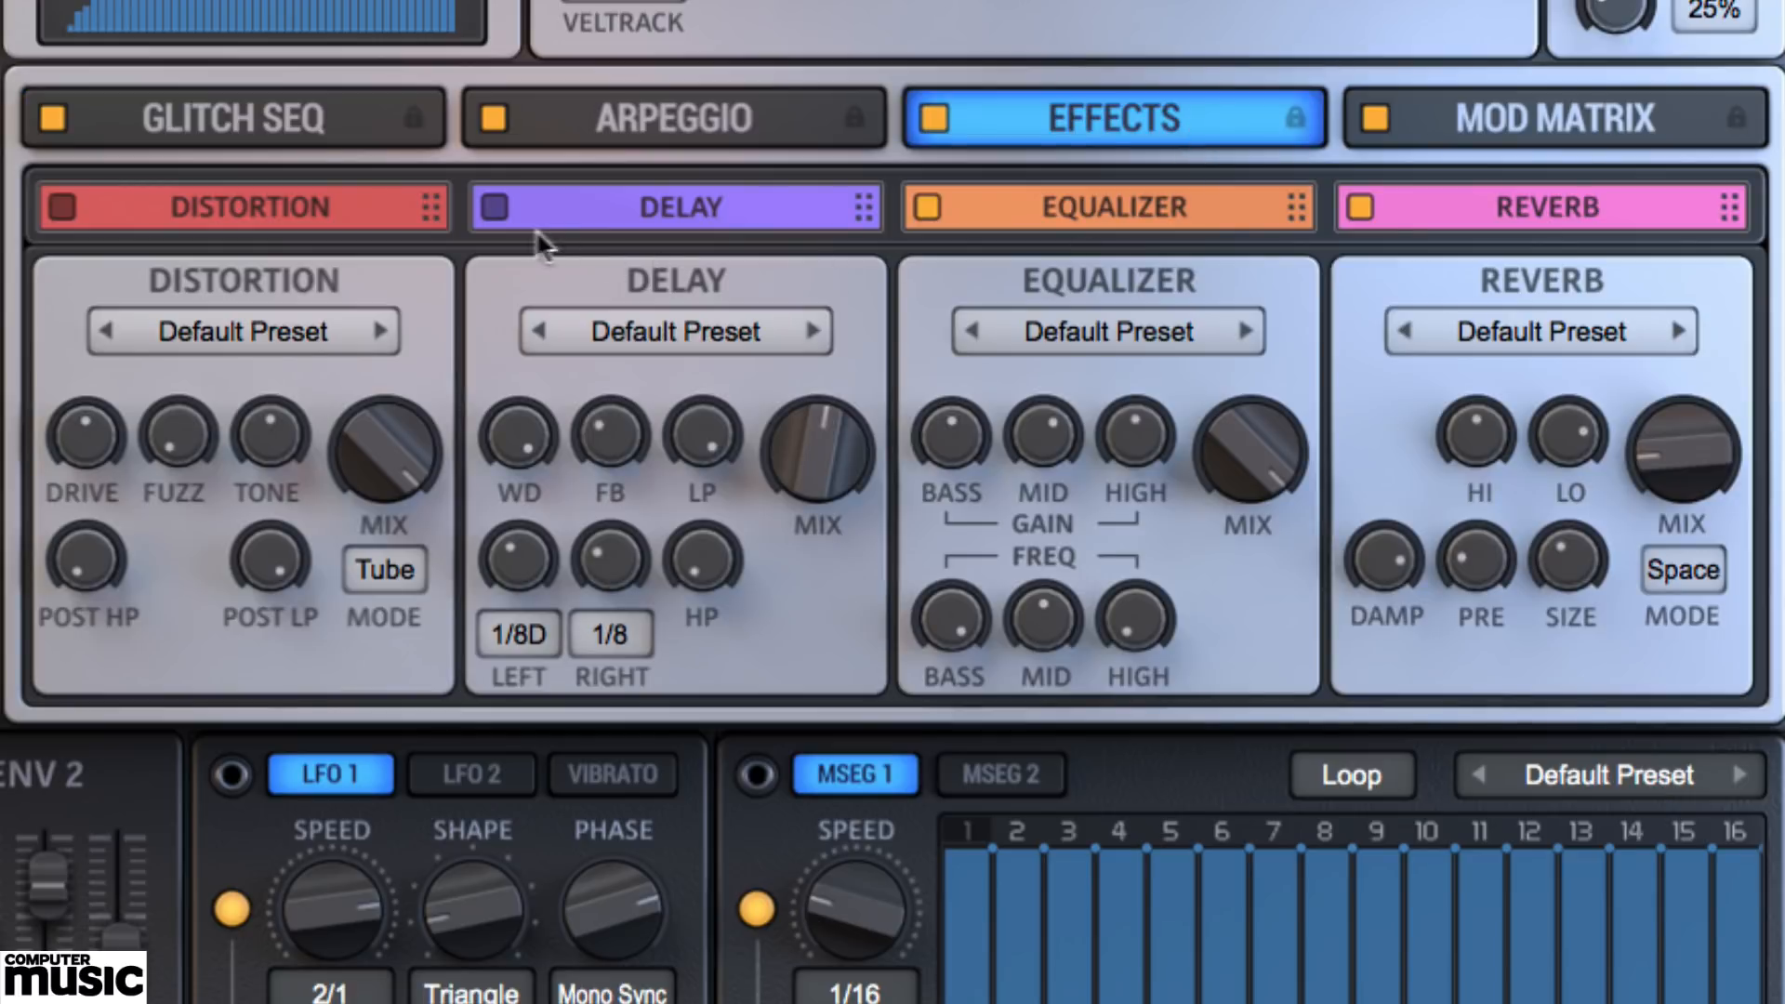
click(355, 132)
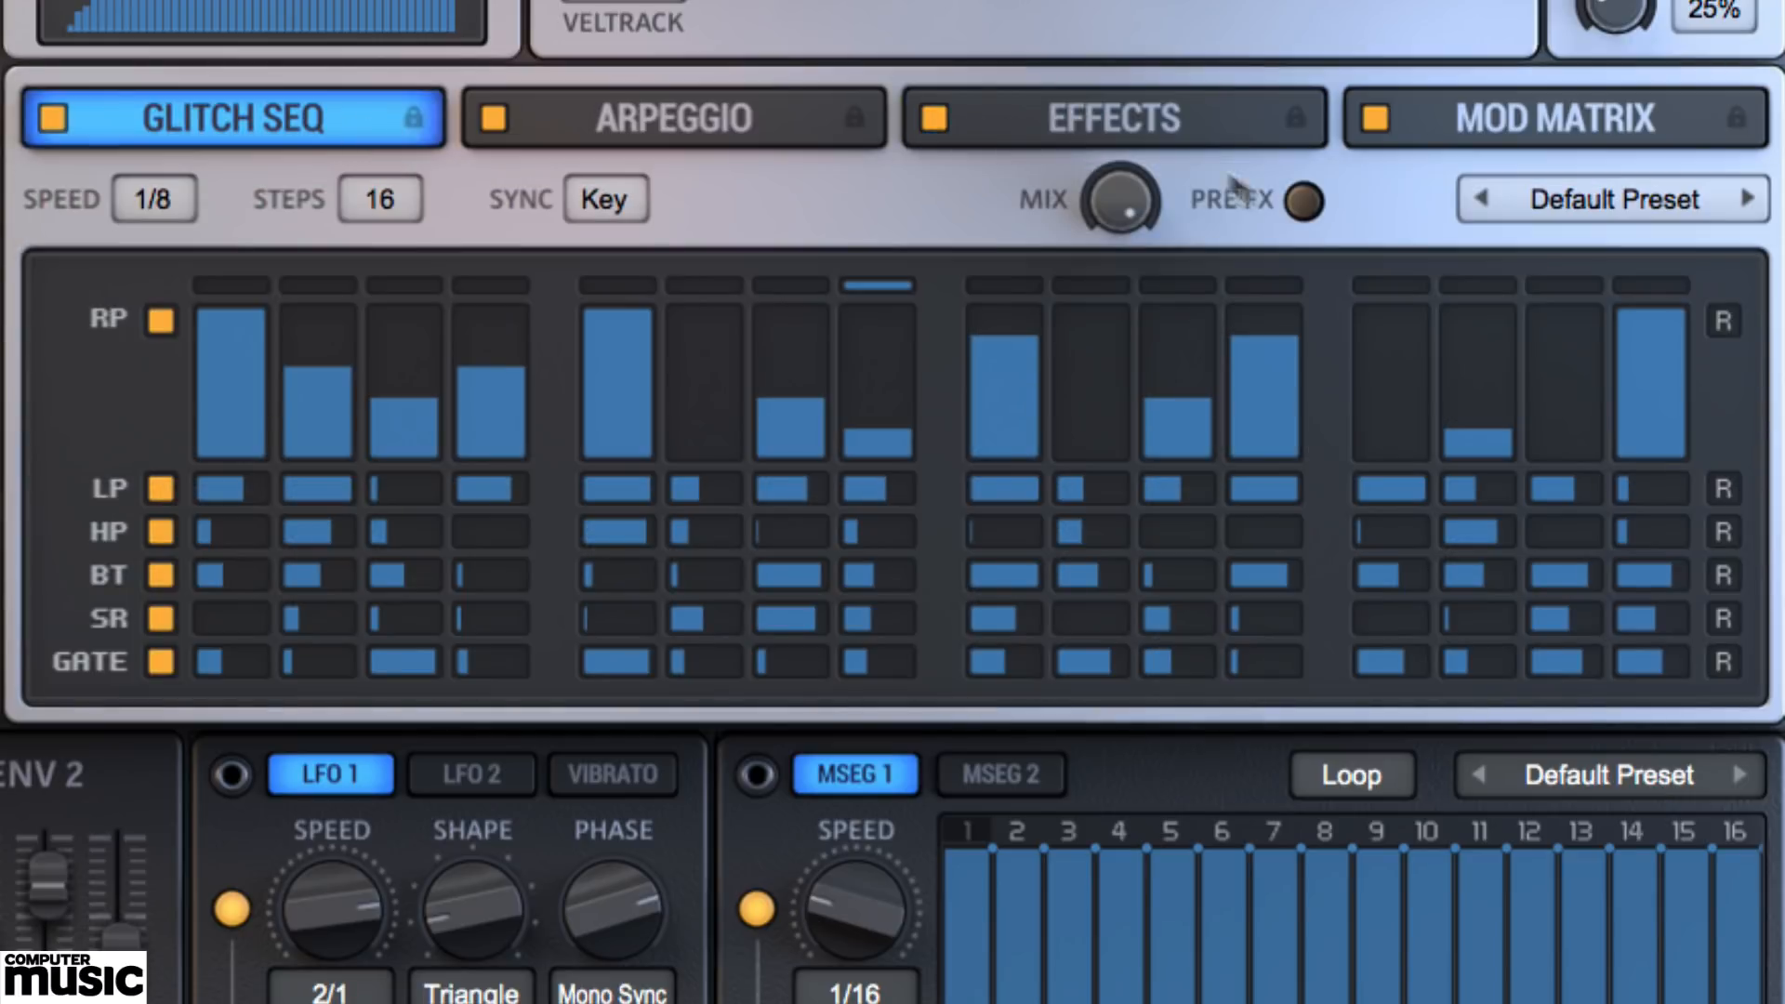
drag(1119, 221, 1119, 253)
- Toggle the glitch sequencer's Pre FX option on and off, and open its preset list
click(1302, 203)
click(1303, 201)
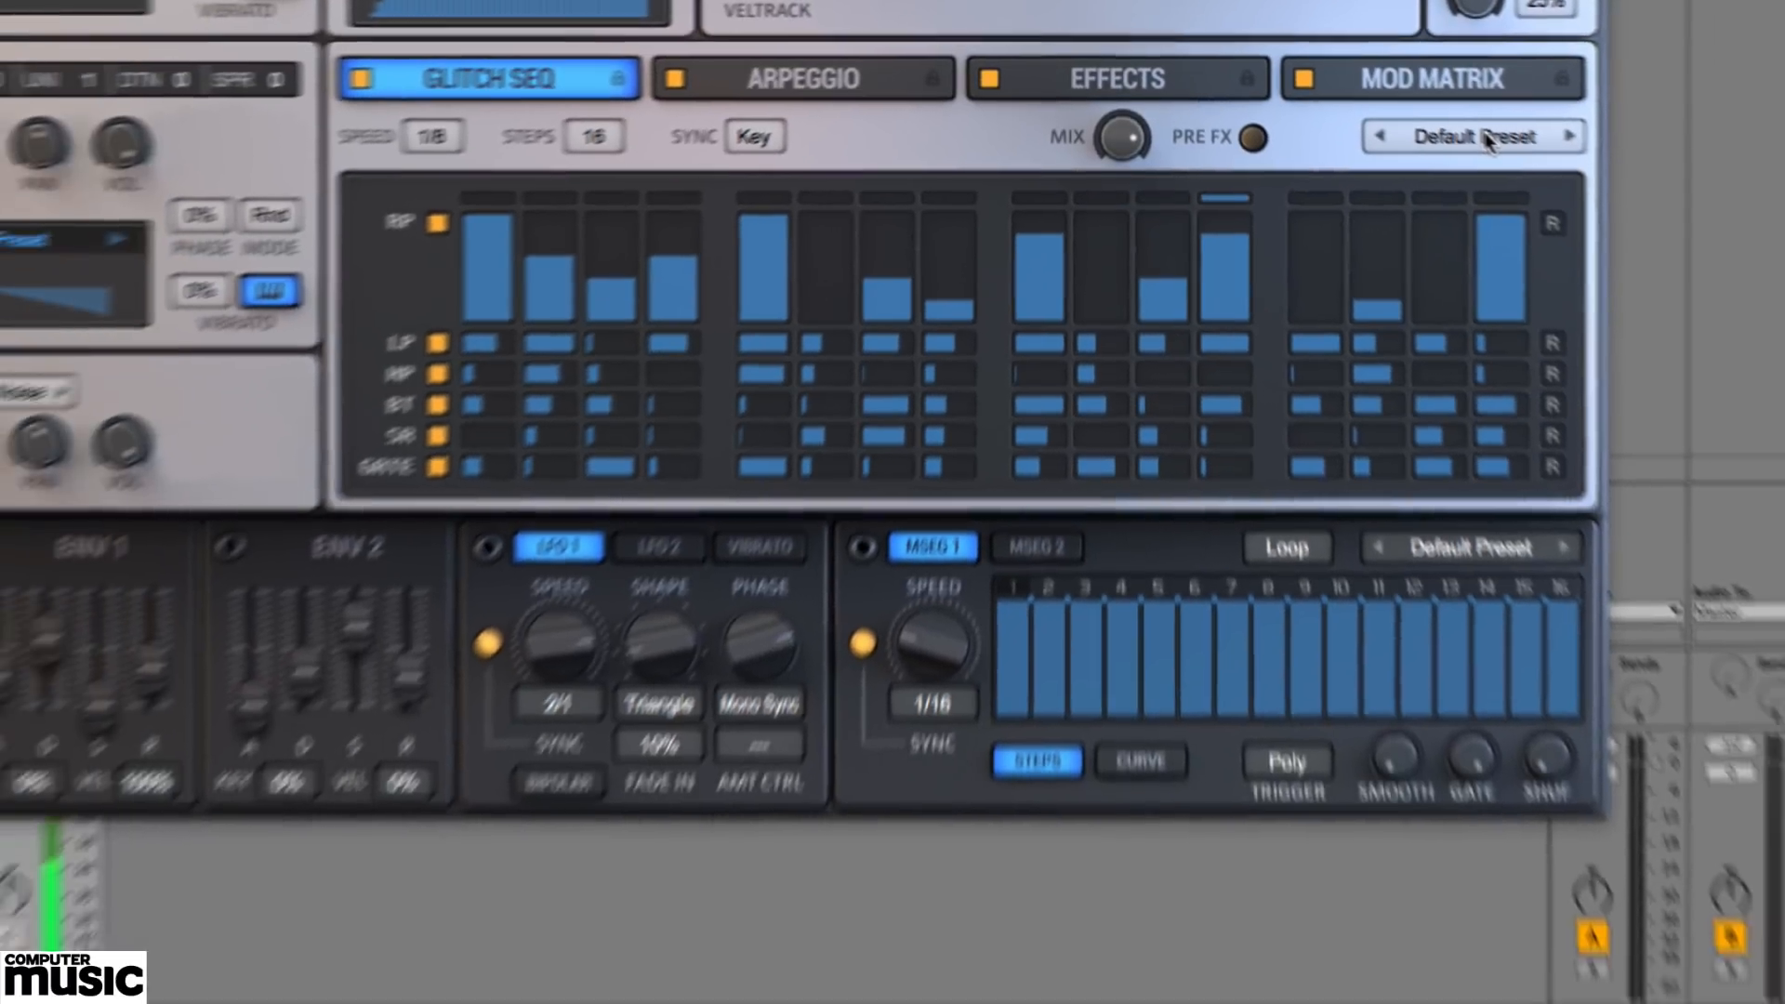
click(1627, 200)
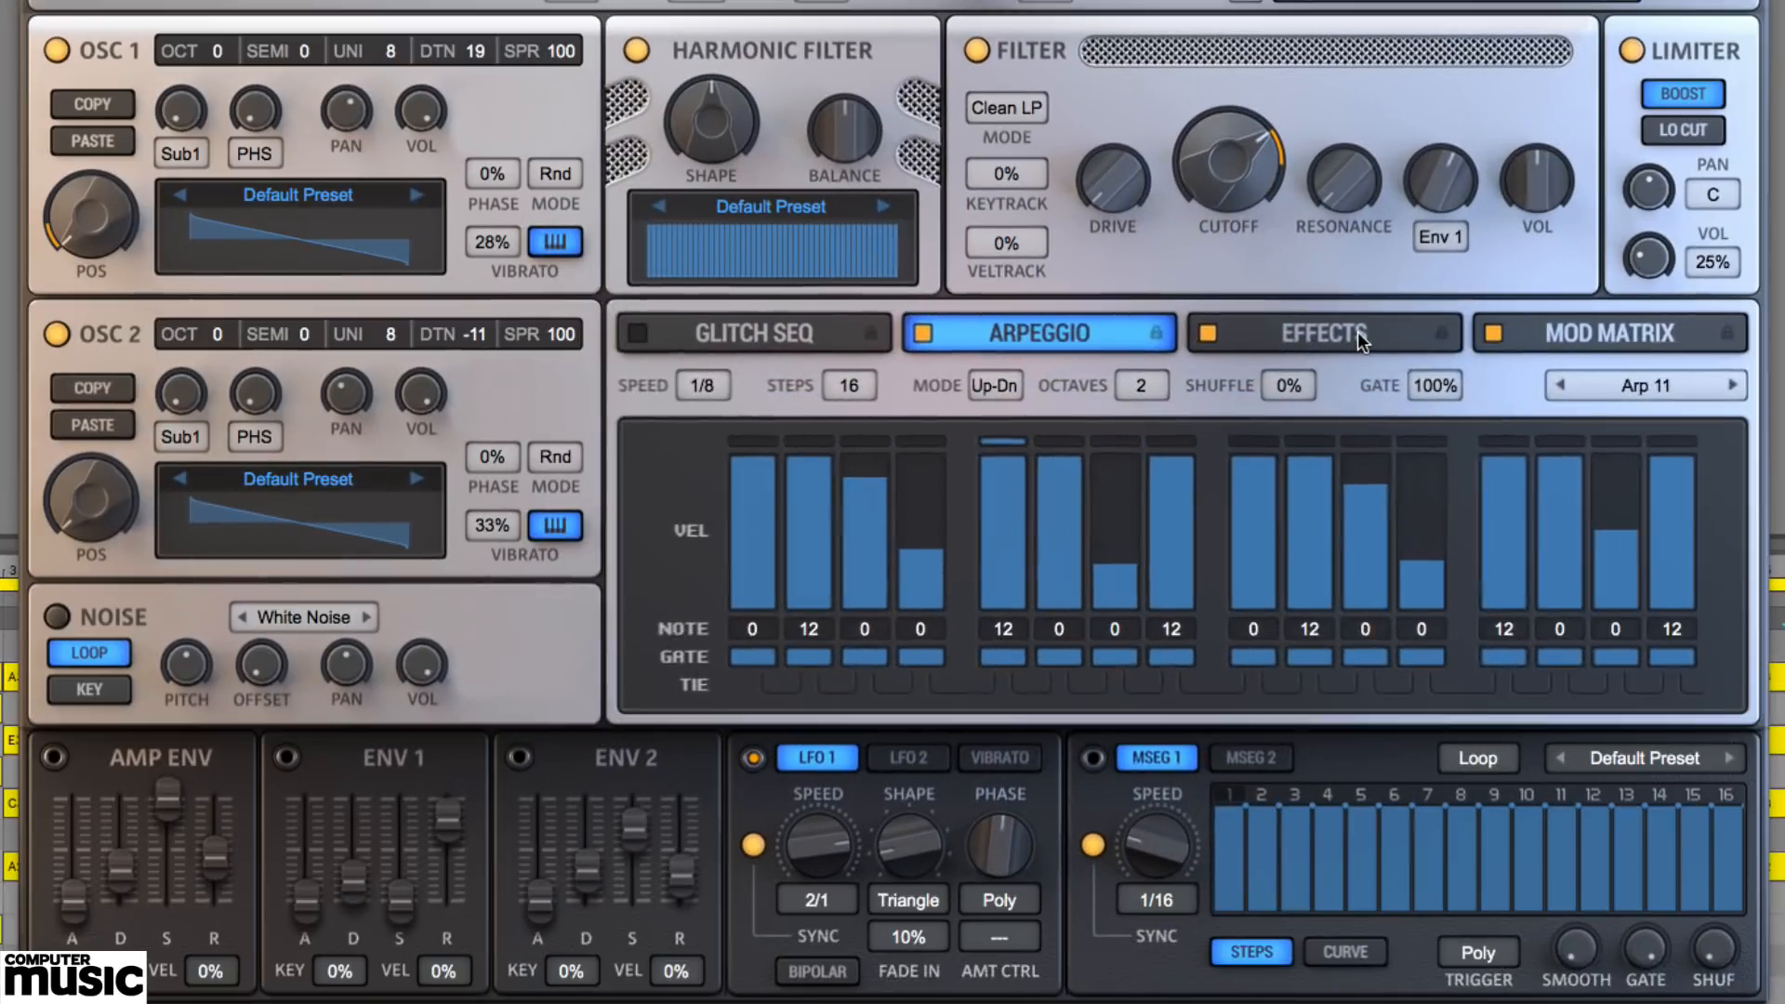
- Show the effects section and view the preset lists for Distortion and Delay
click(1292, 353)
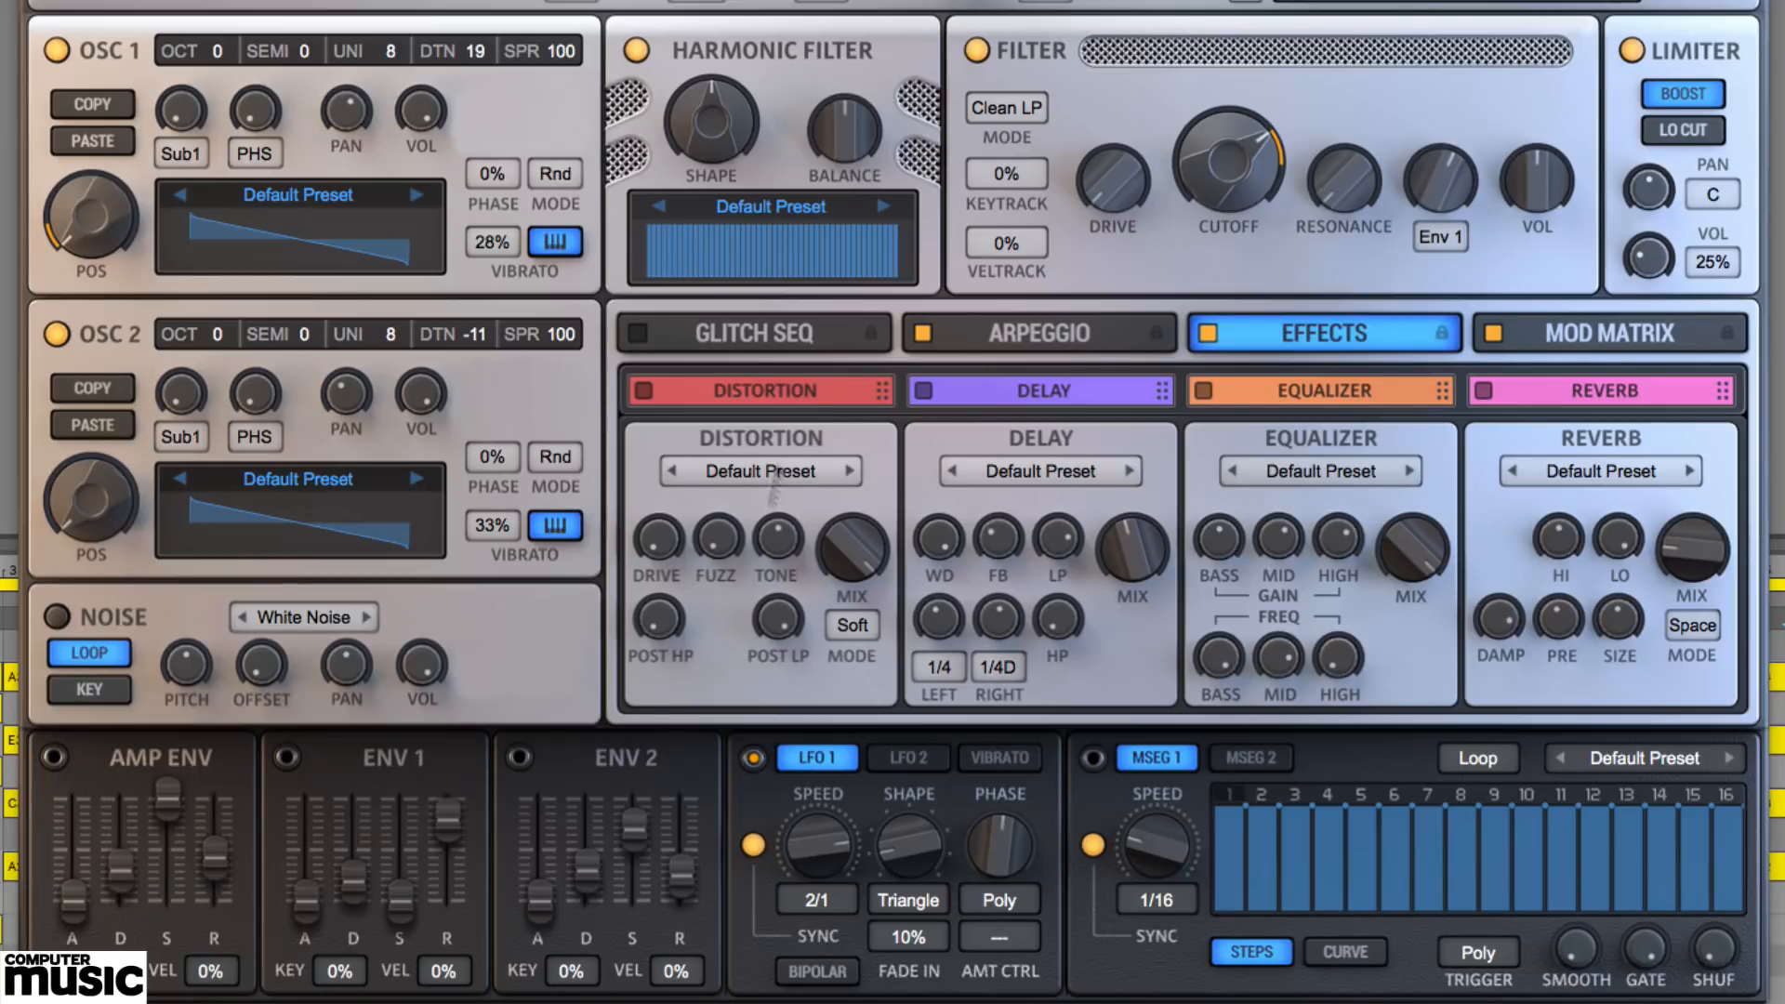
click(773, 472)
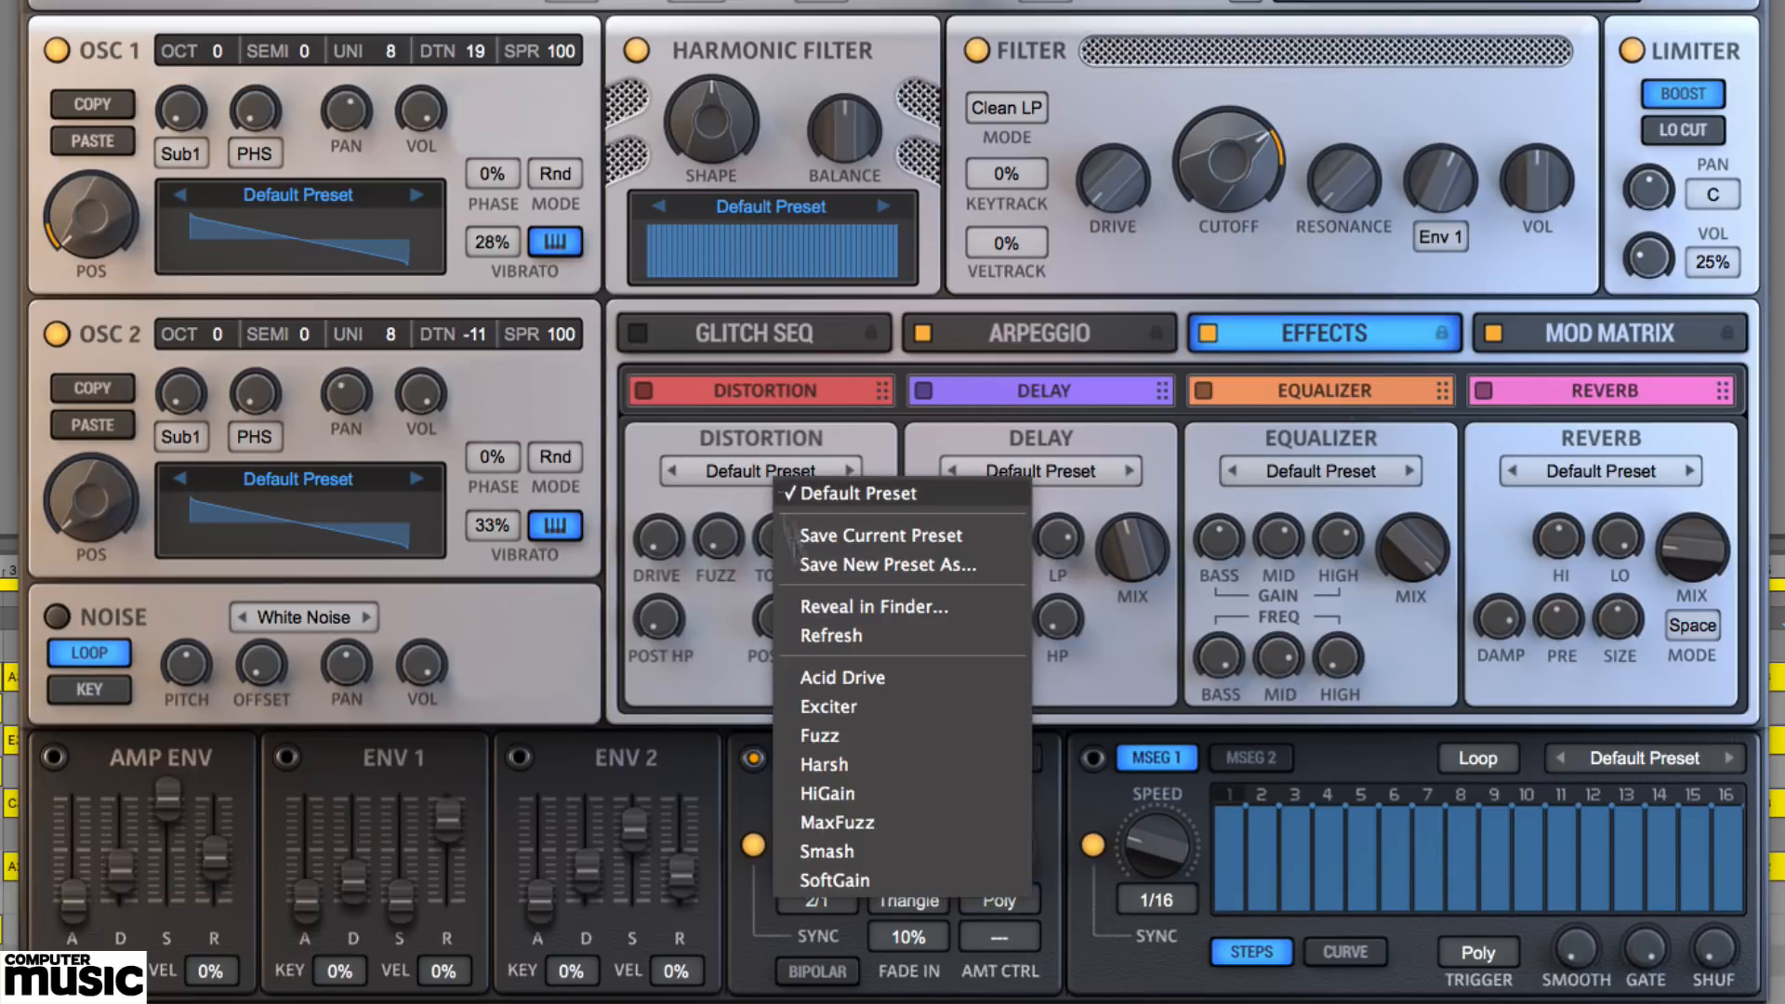
click(742, 674)
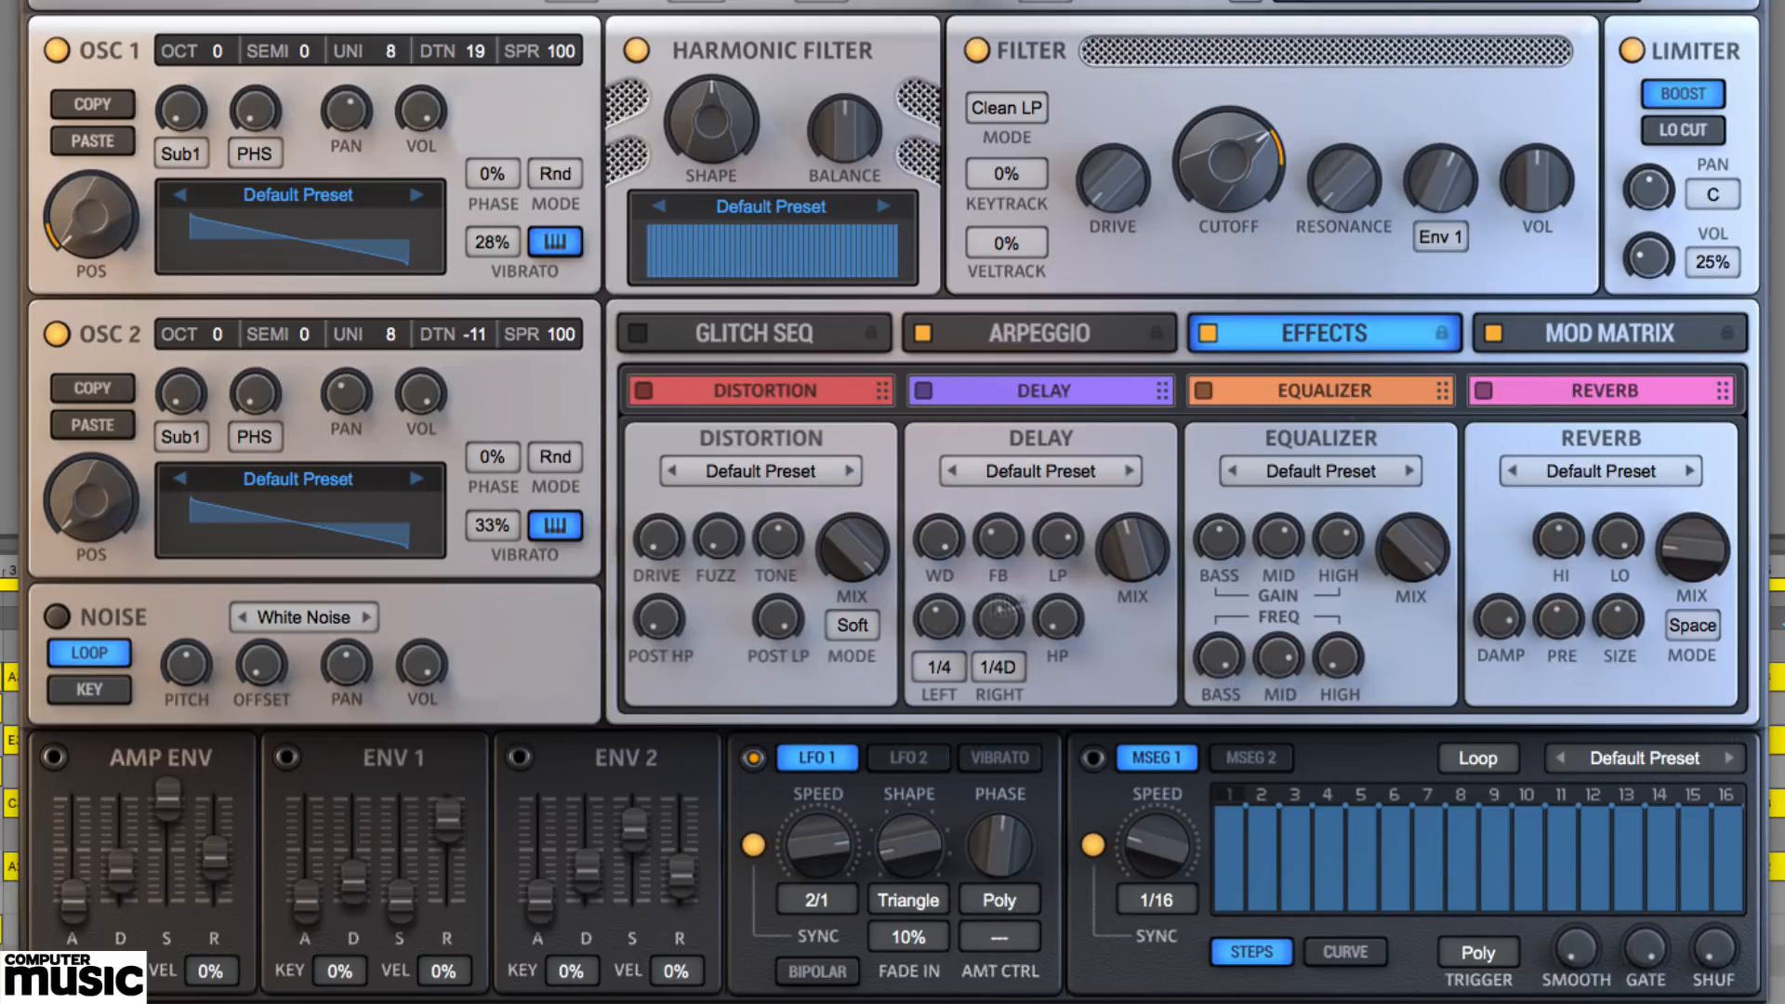
click(1071, 484)
click(1006, 509)
- Switch on Distortion, raise its drive to maximum, and set its mode to Tube
click(642, 391)
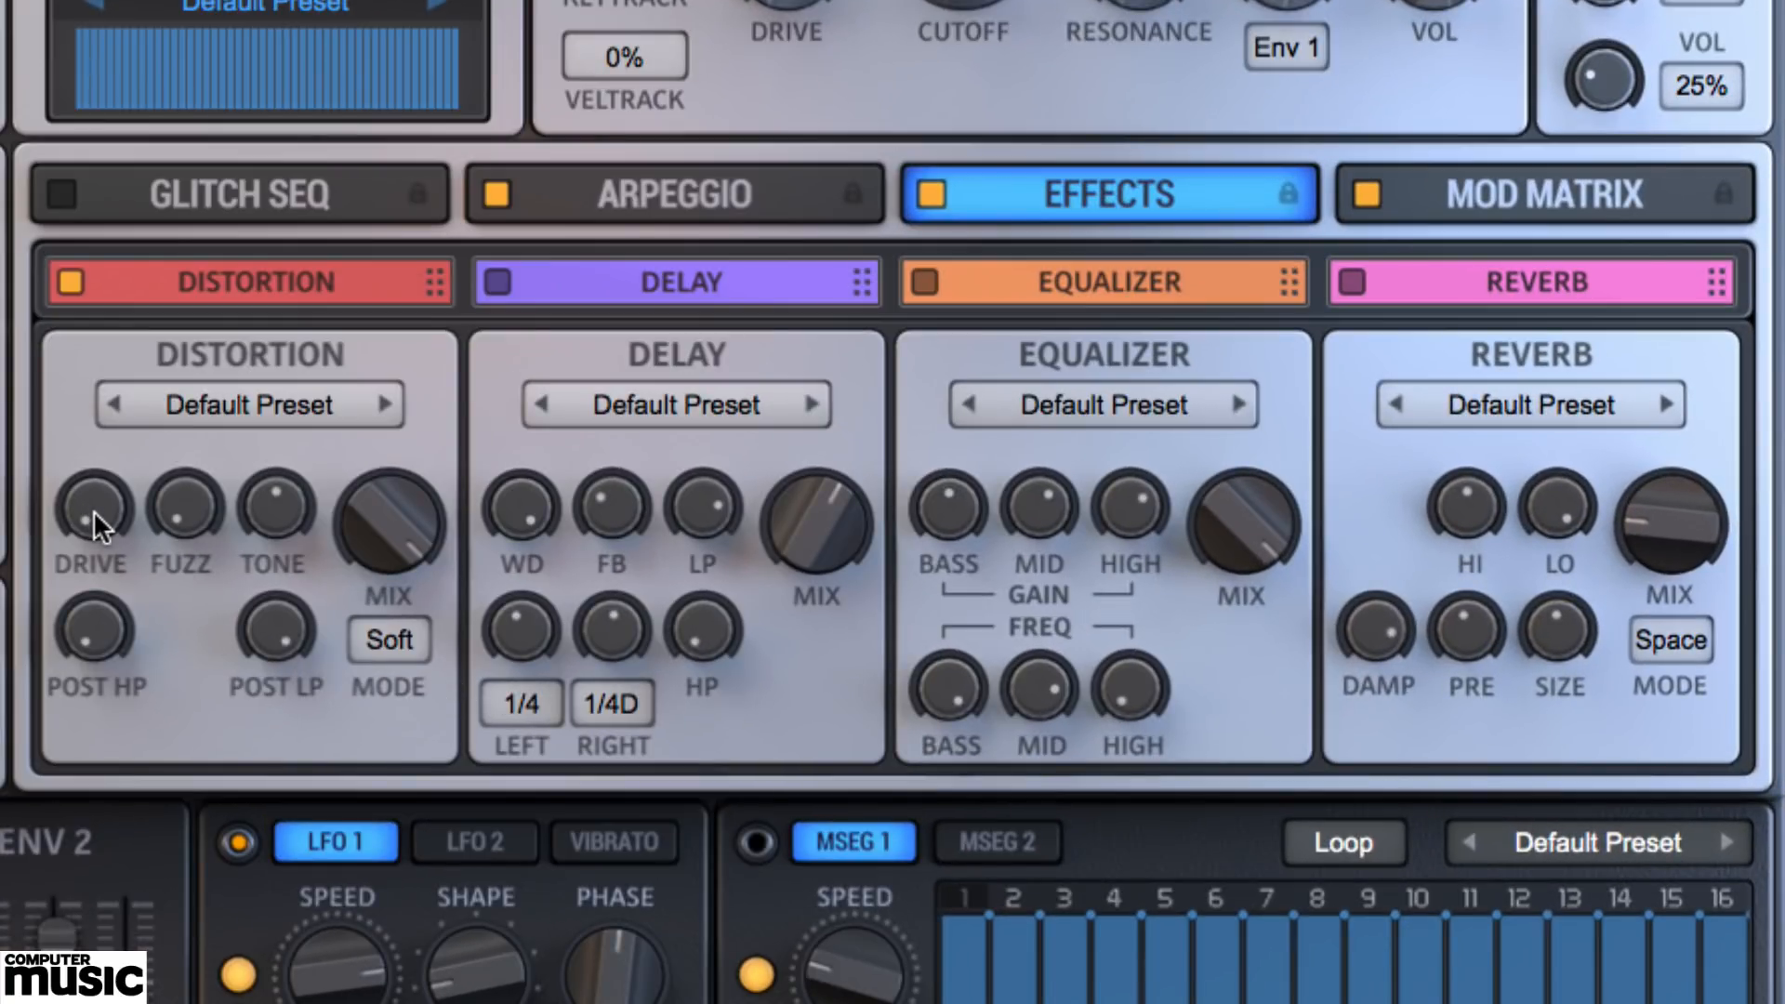
drag(103, 510, 118, 216)
click(390, 643)
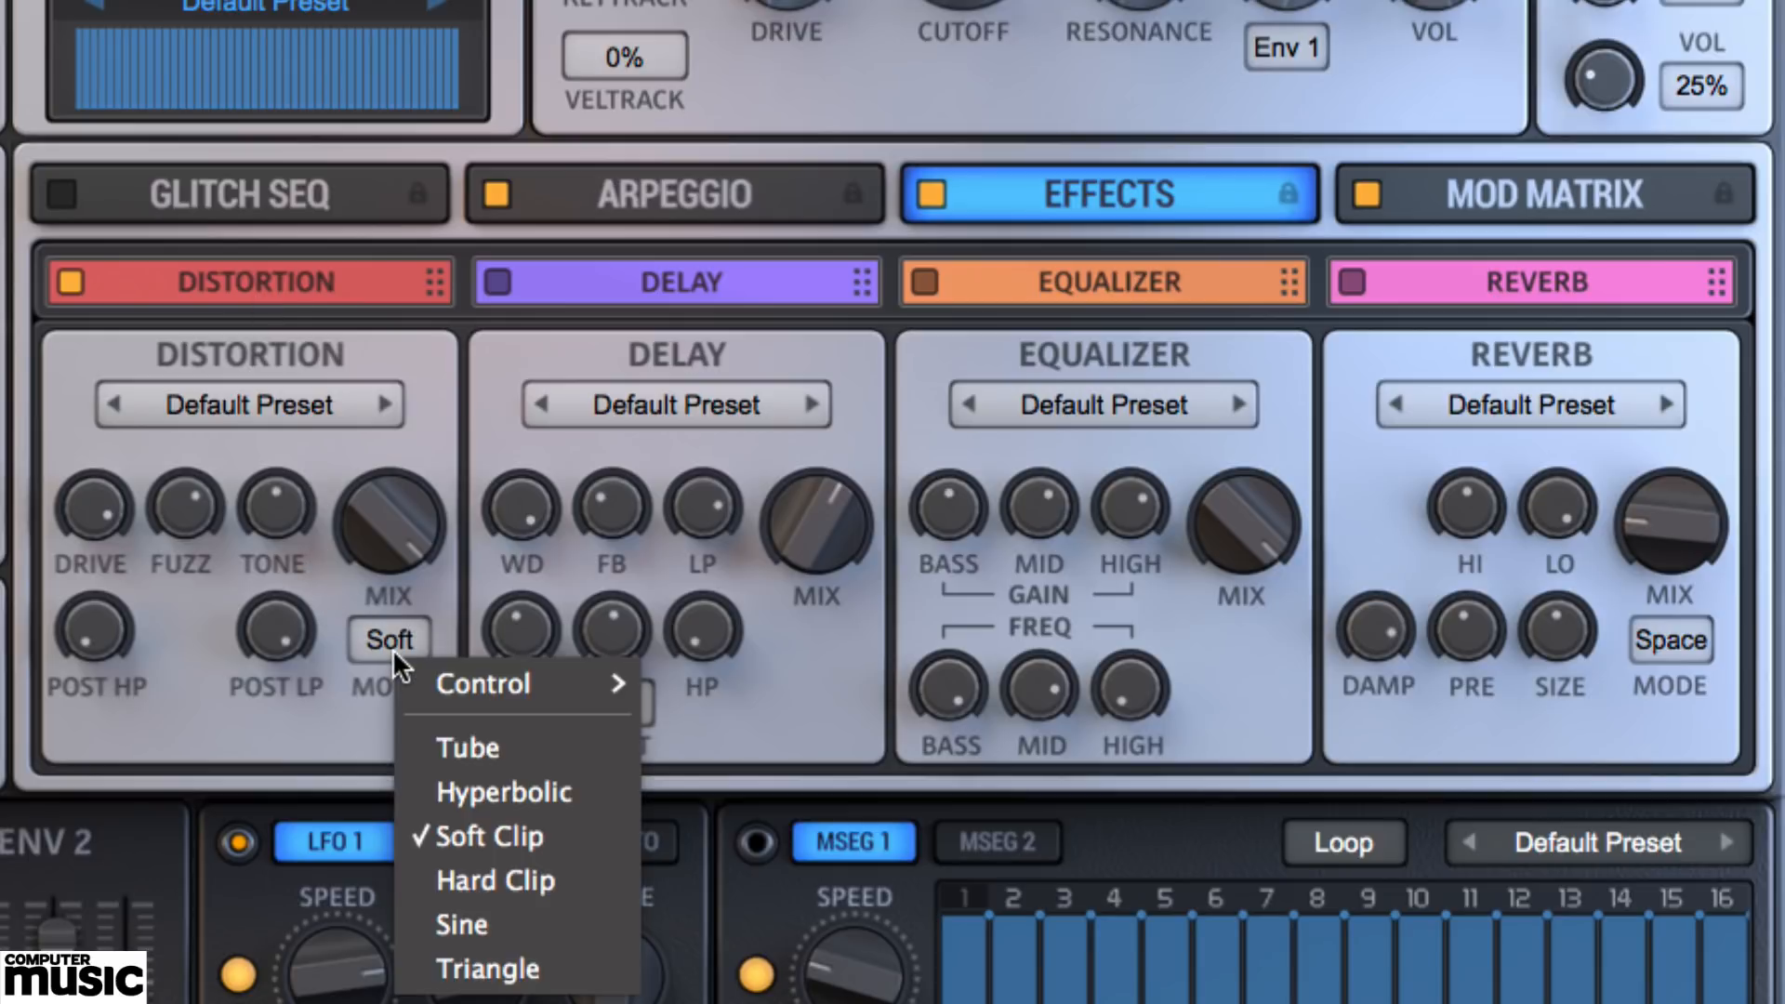
click(493, 744)
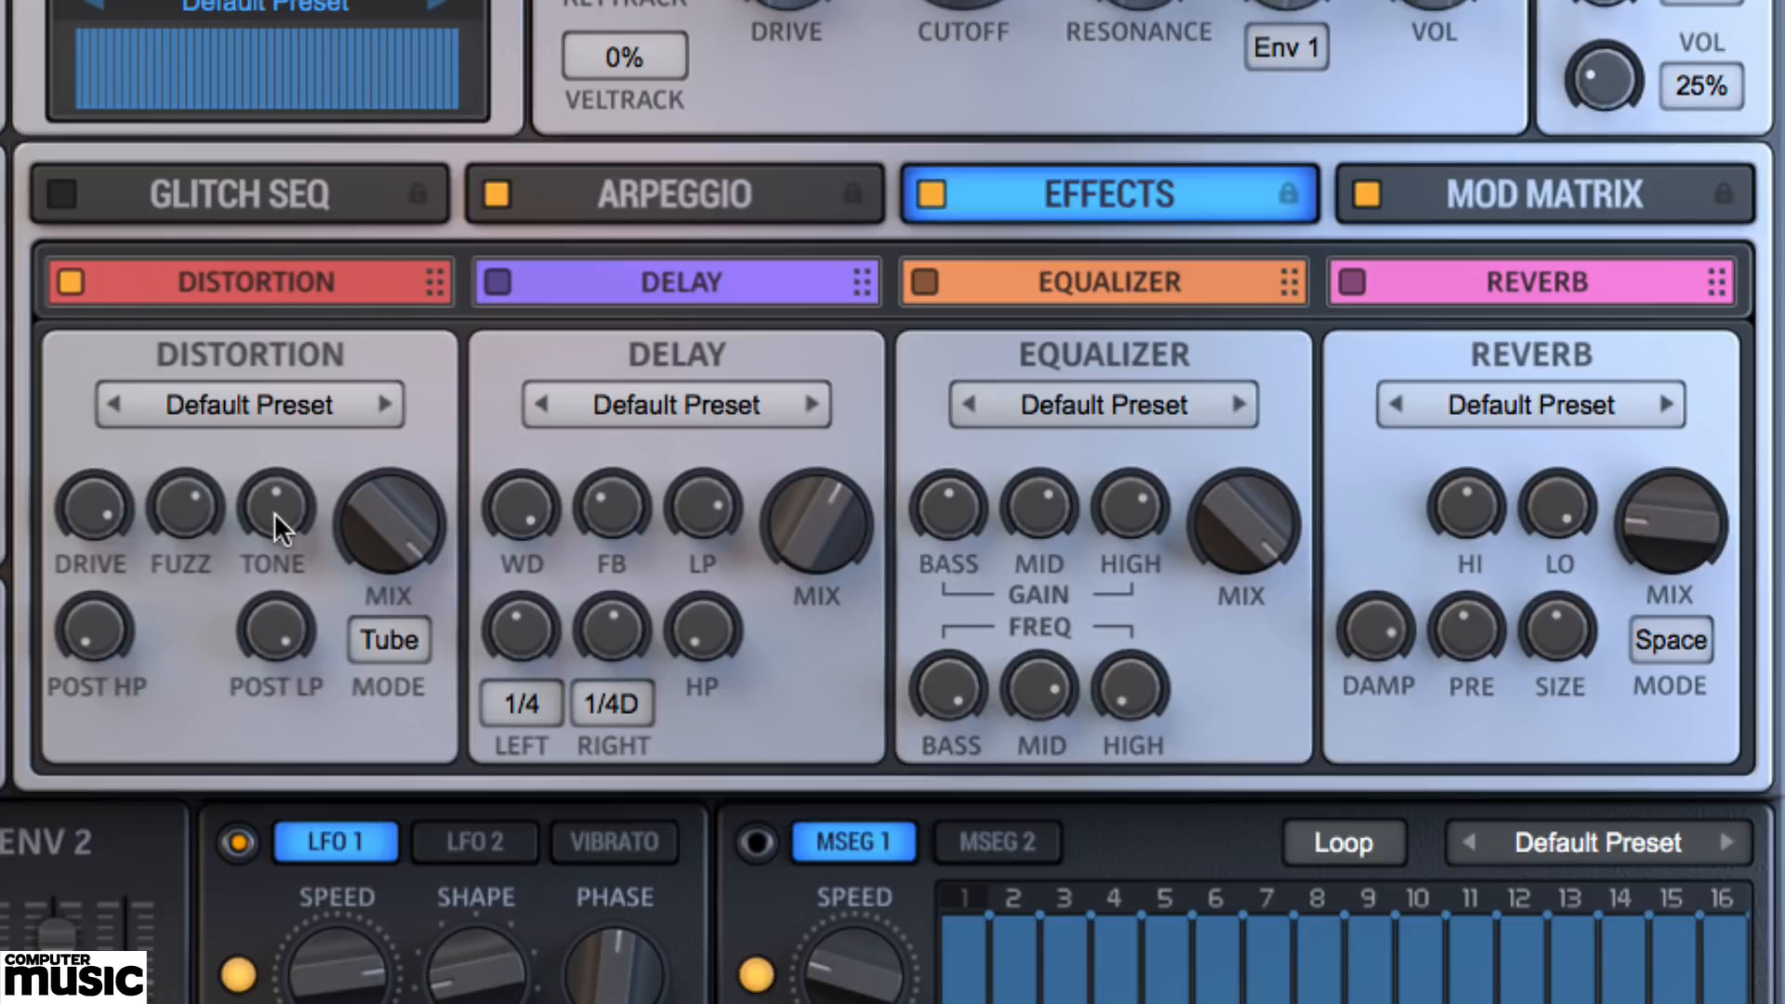
- Adjust the distortion's tone and post filters, turn its mix down to minimum, and switch Distortion off
drag(275, 514, 295, 399)
drag(379, 495, 361, 906)
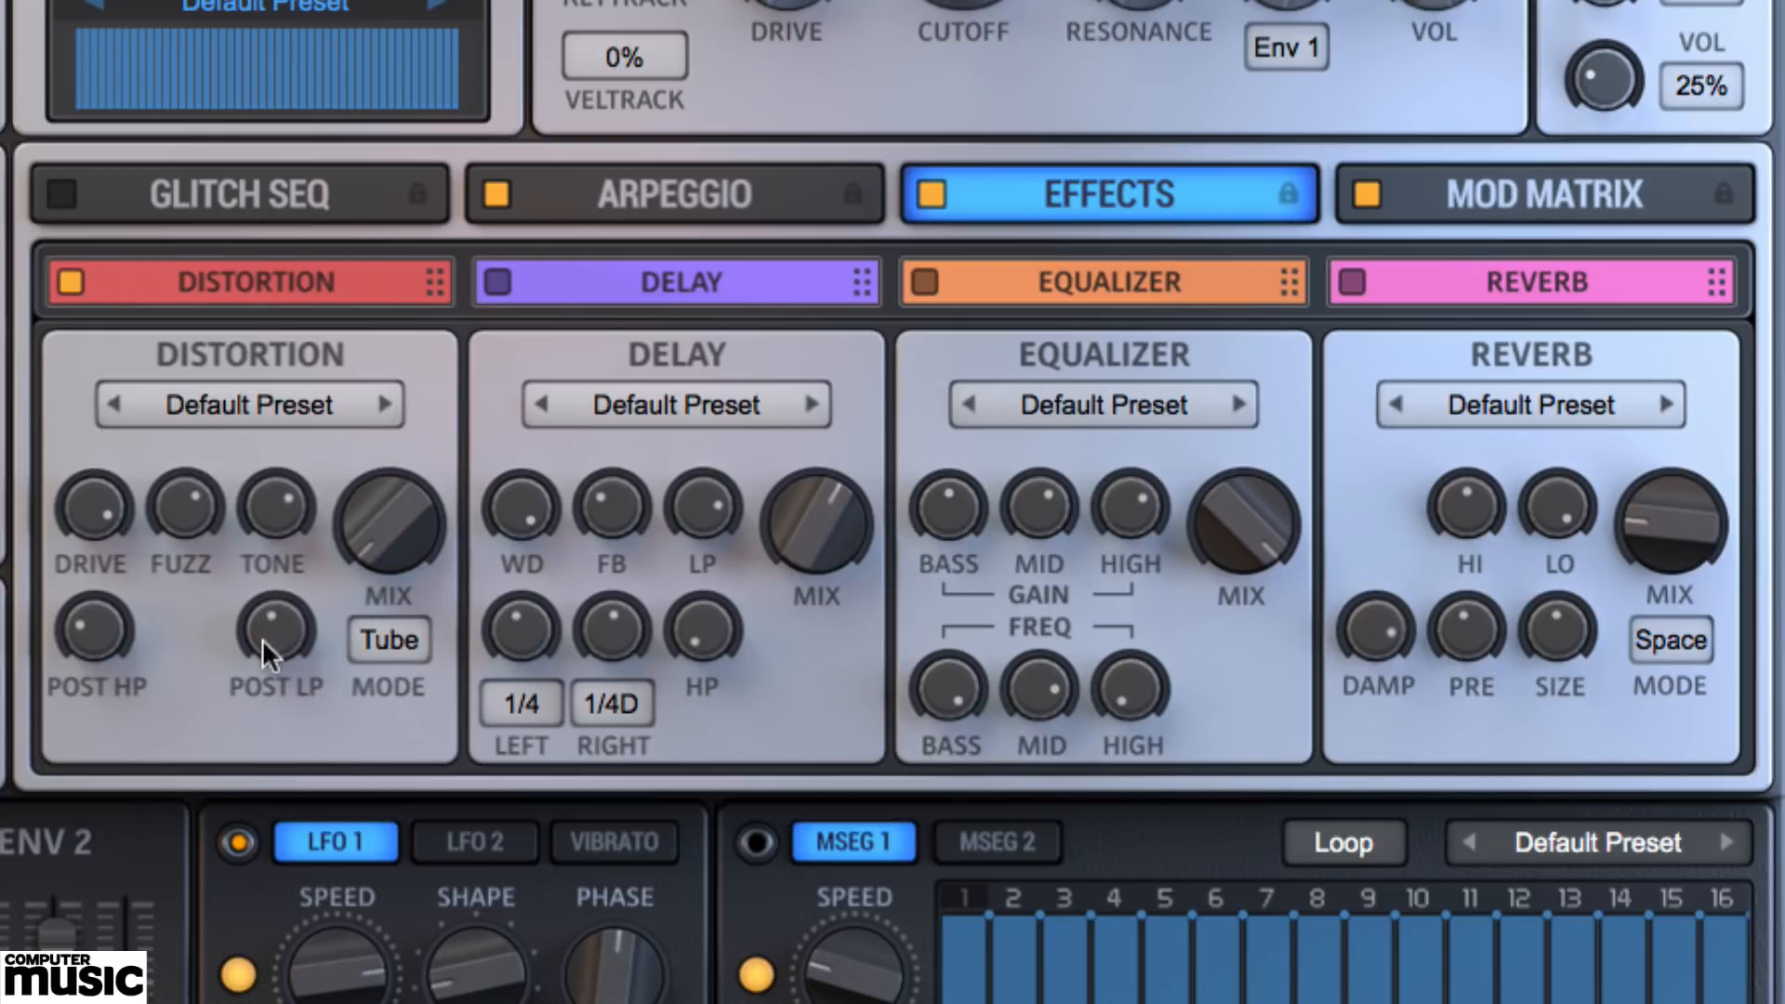
drag(82, 618, 97, 738)
click(71, 281)
- With Delay switched on, view the left delay time options and set the right delay time to 1/8T
click(517, 702)
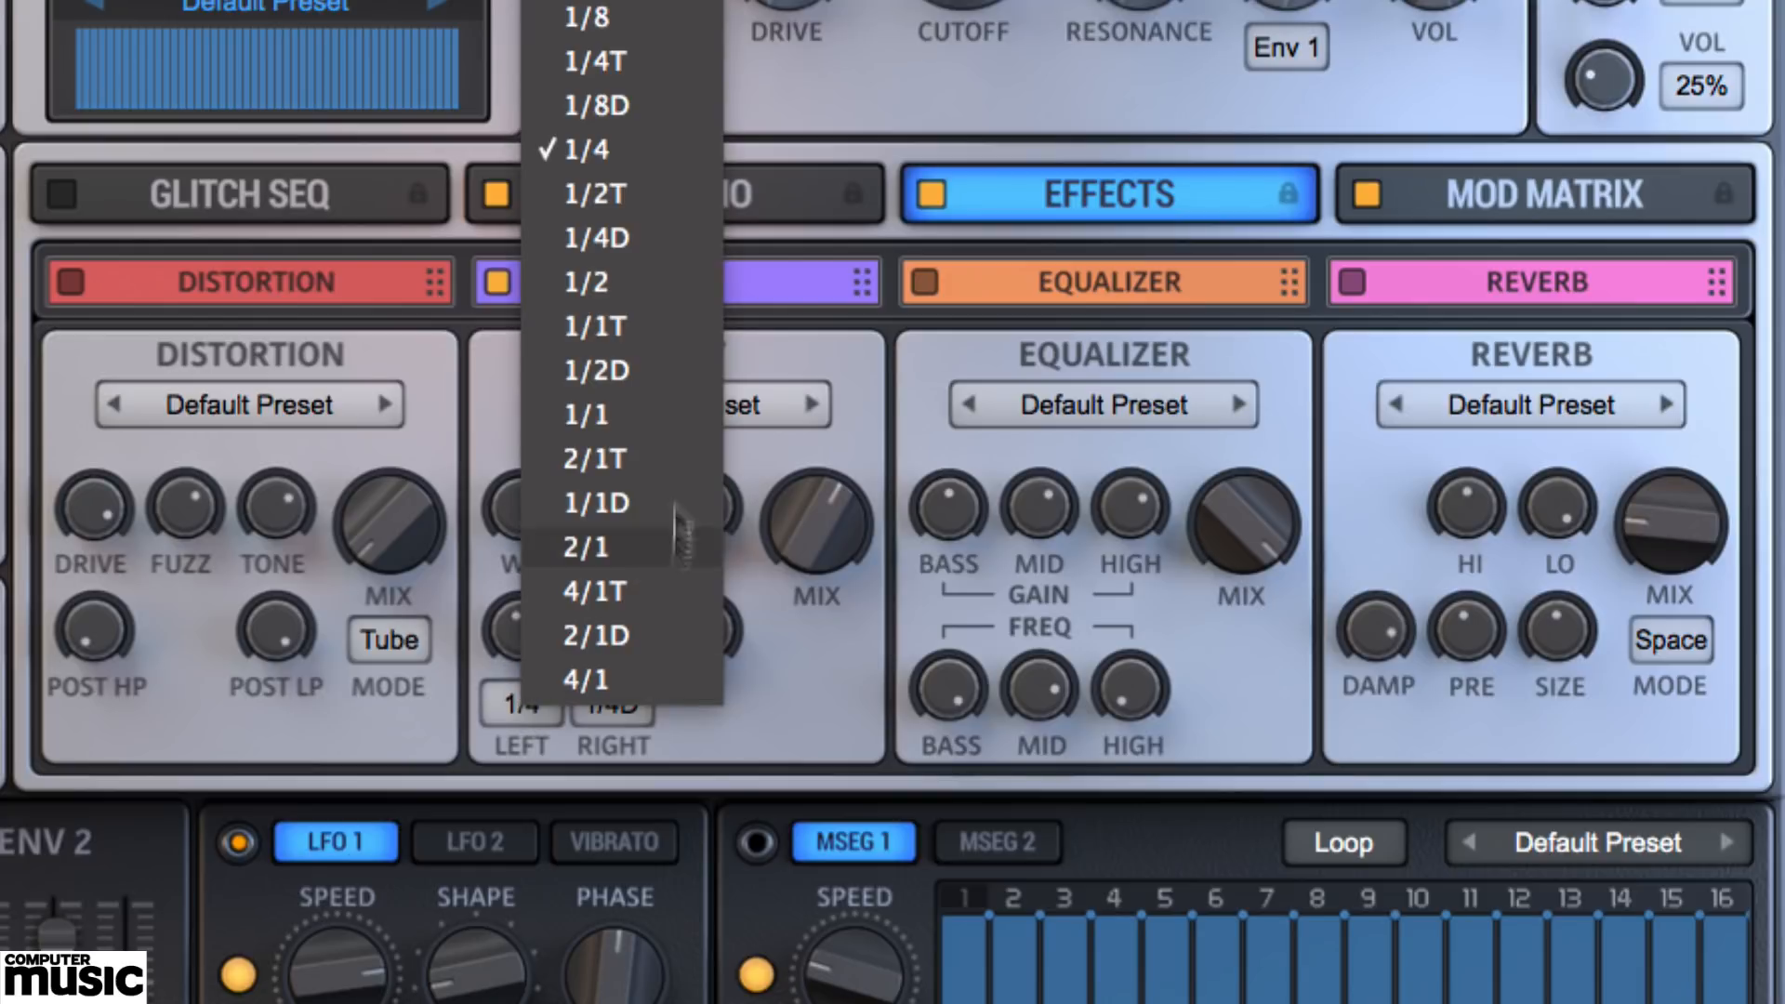
click(861, 446)
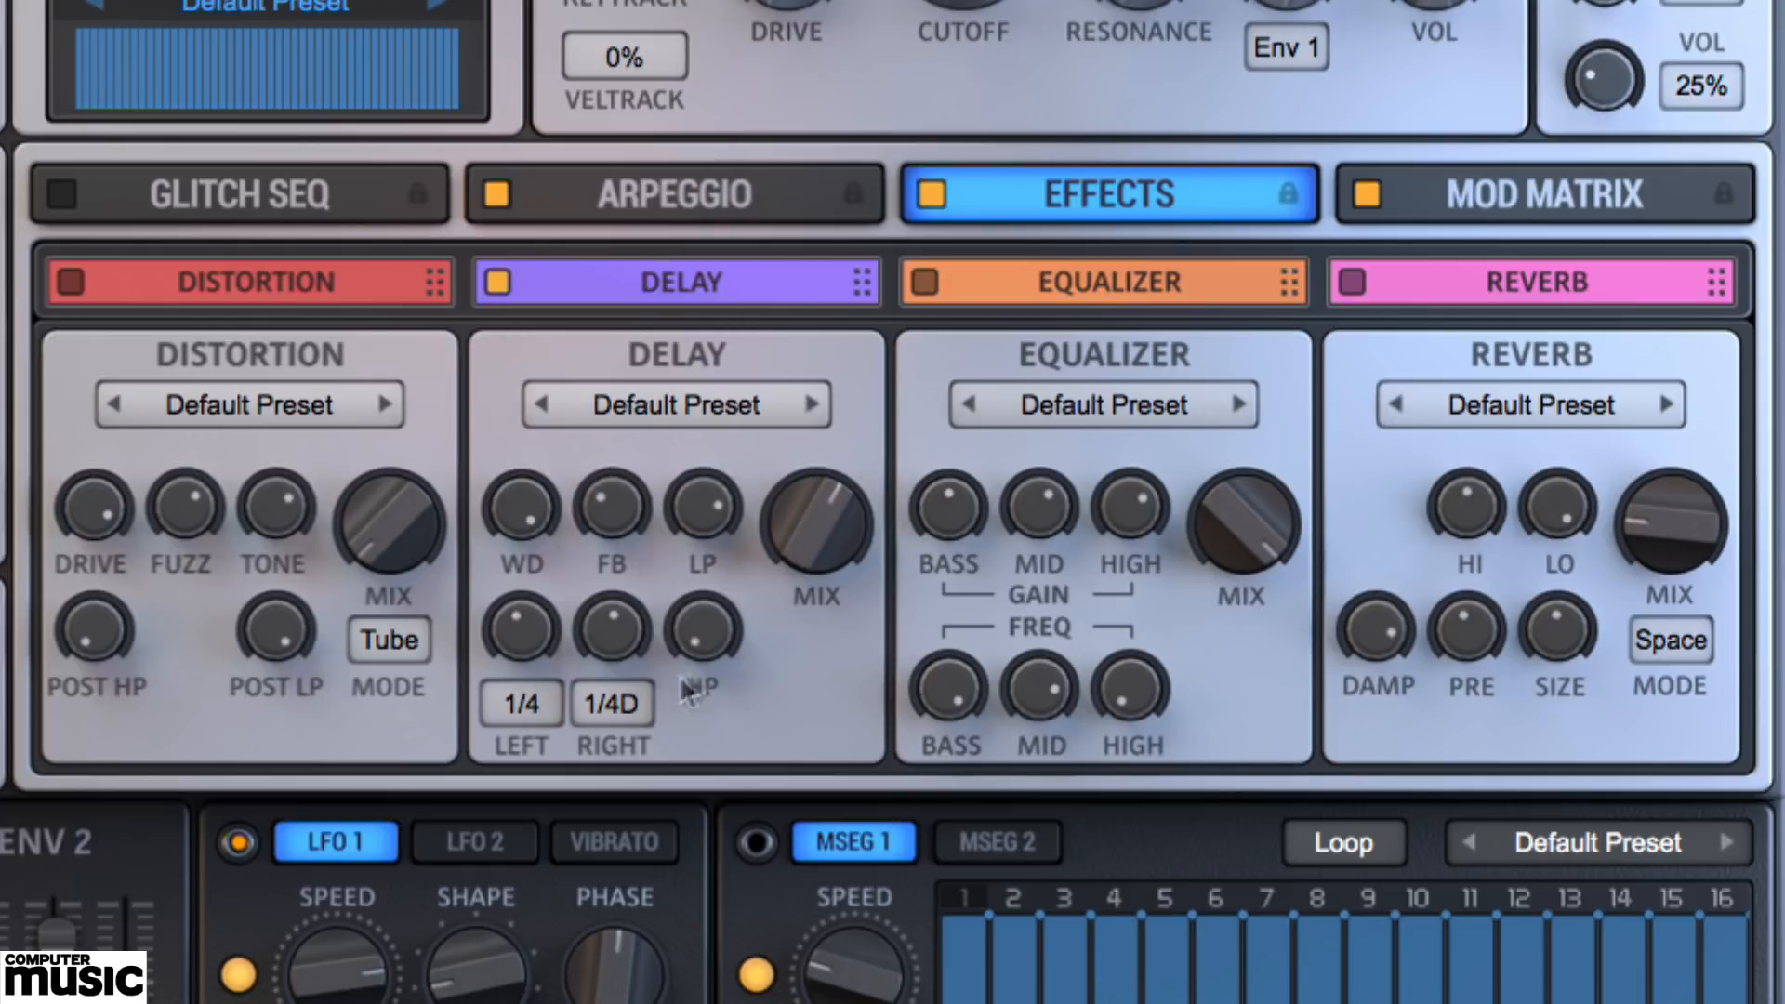
click(610, 699)
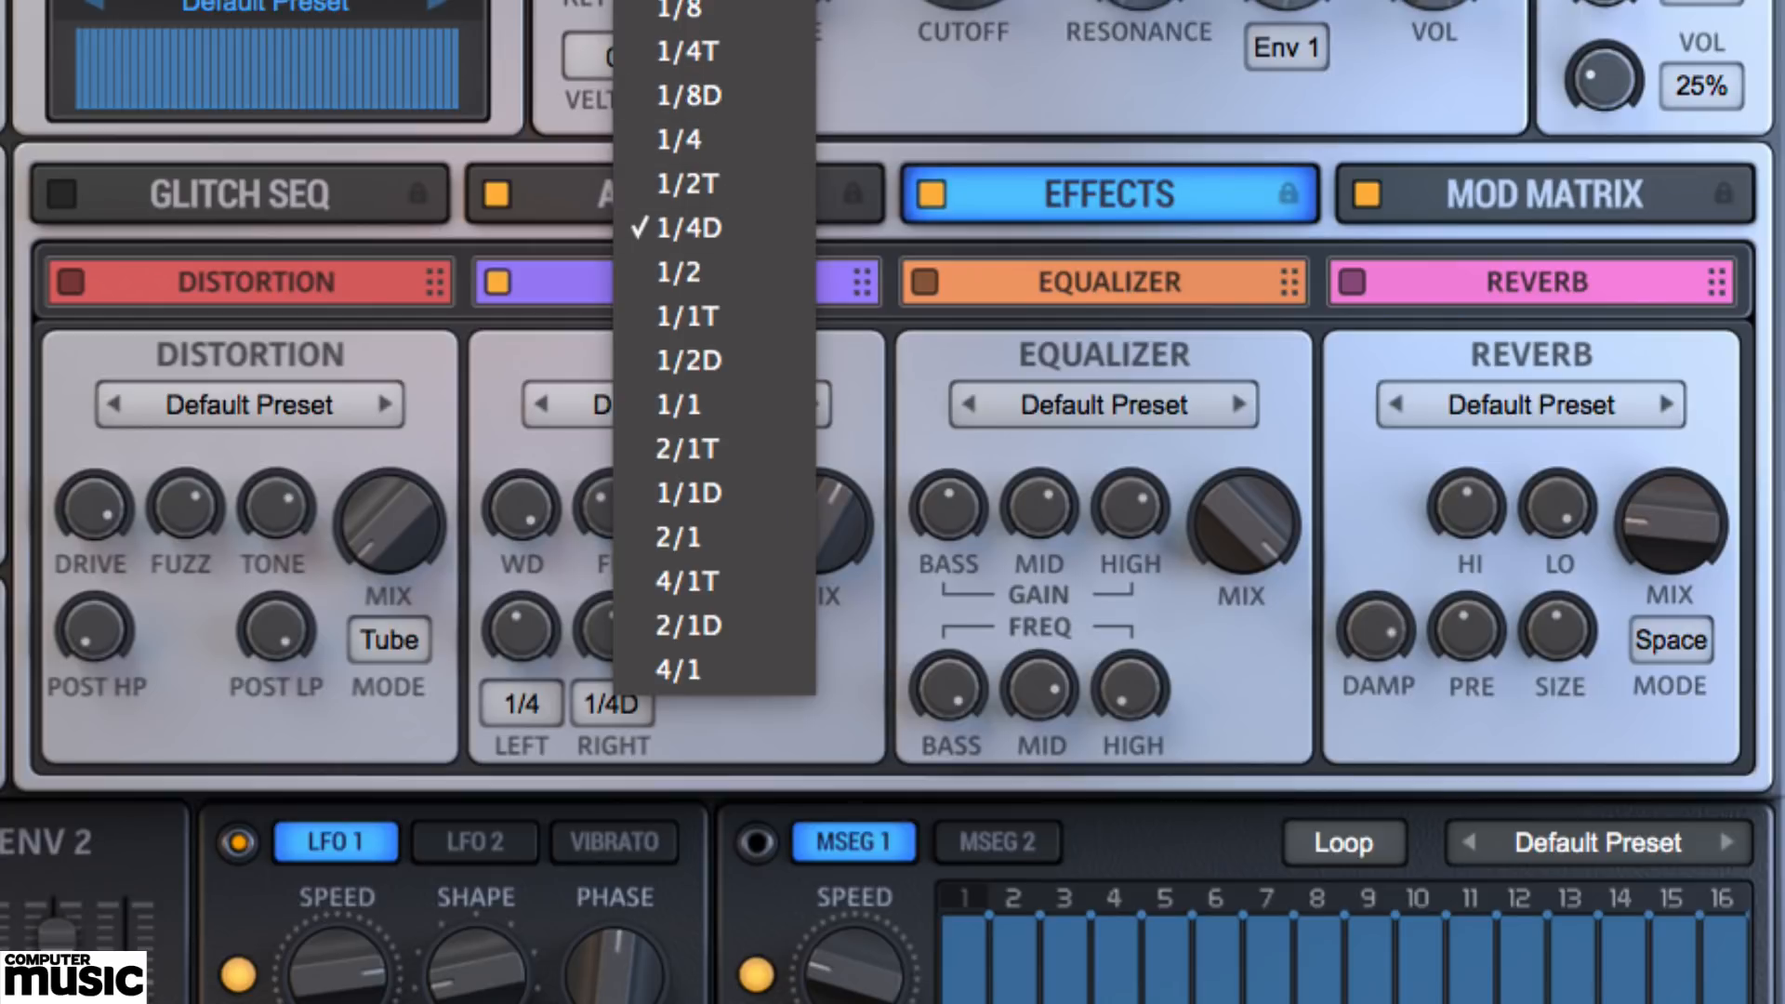
click(688, 0)
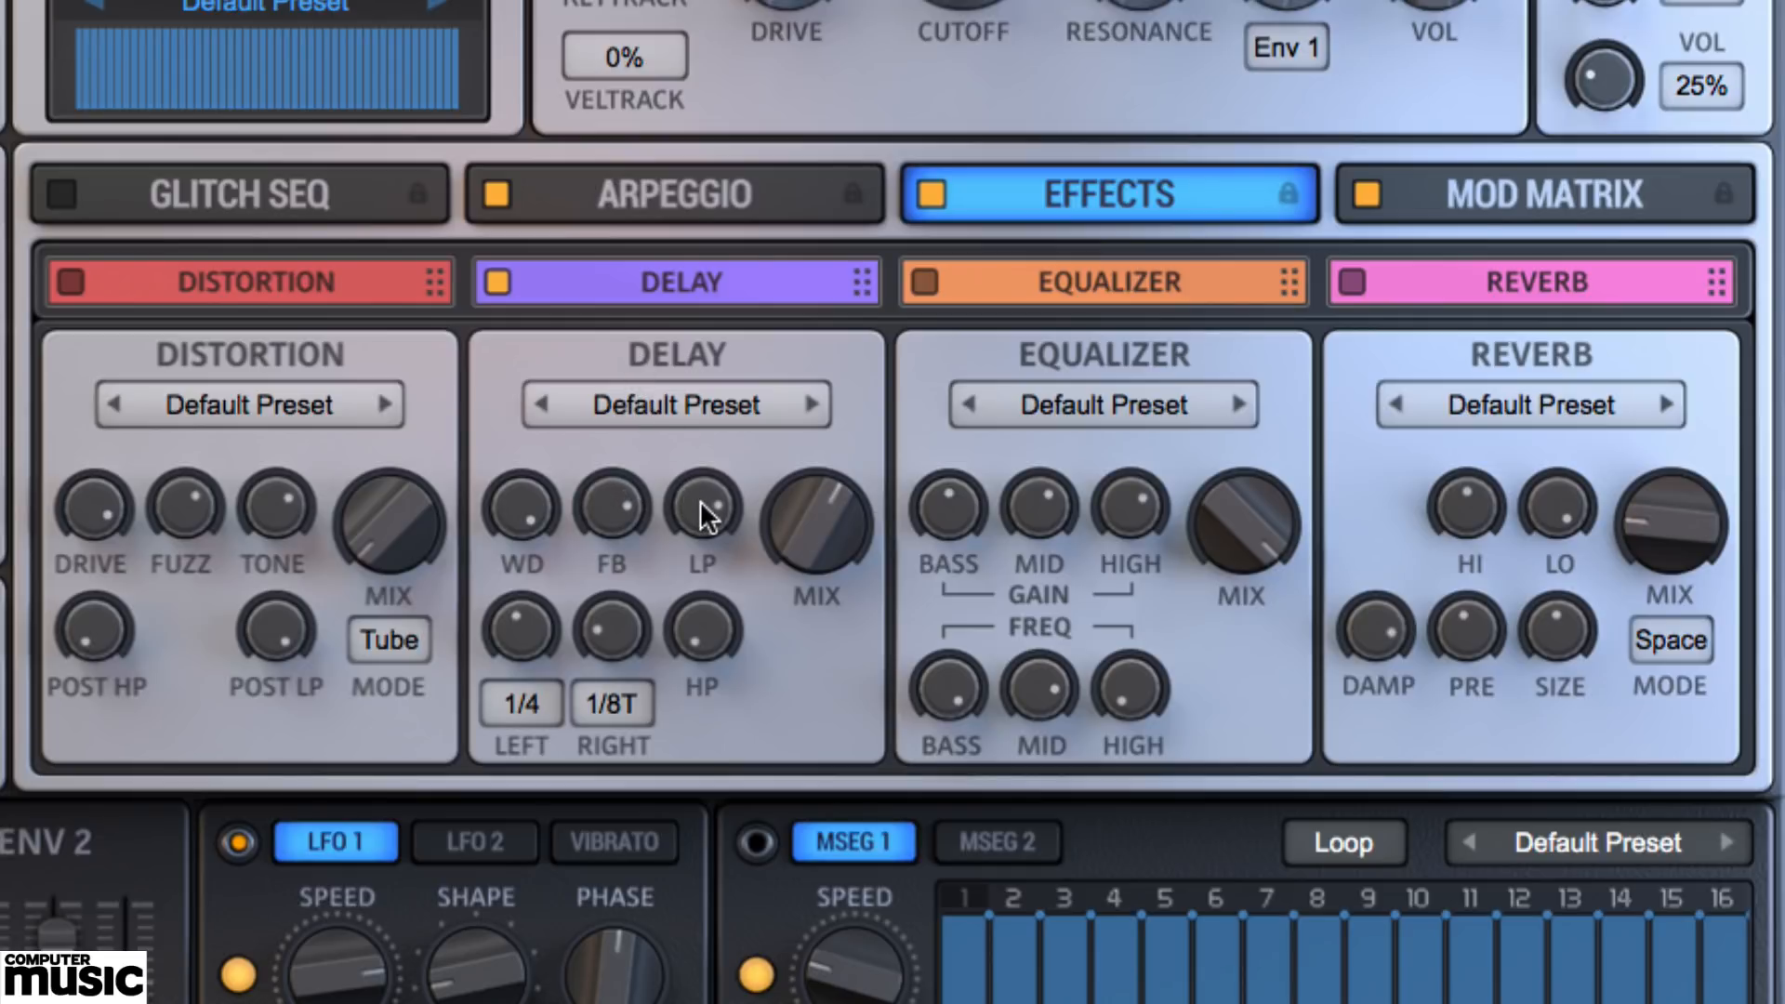
- Raise the delay's LP, HP and mix settings, and reduce its feedback
drag(701, 500, 732, 355)
drag(805, 520, 804, 504)
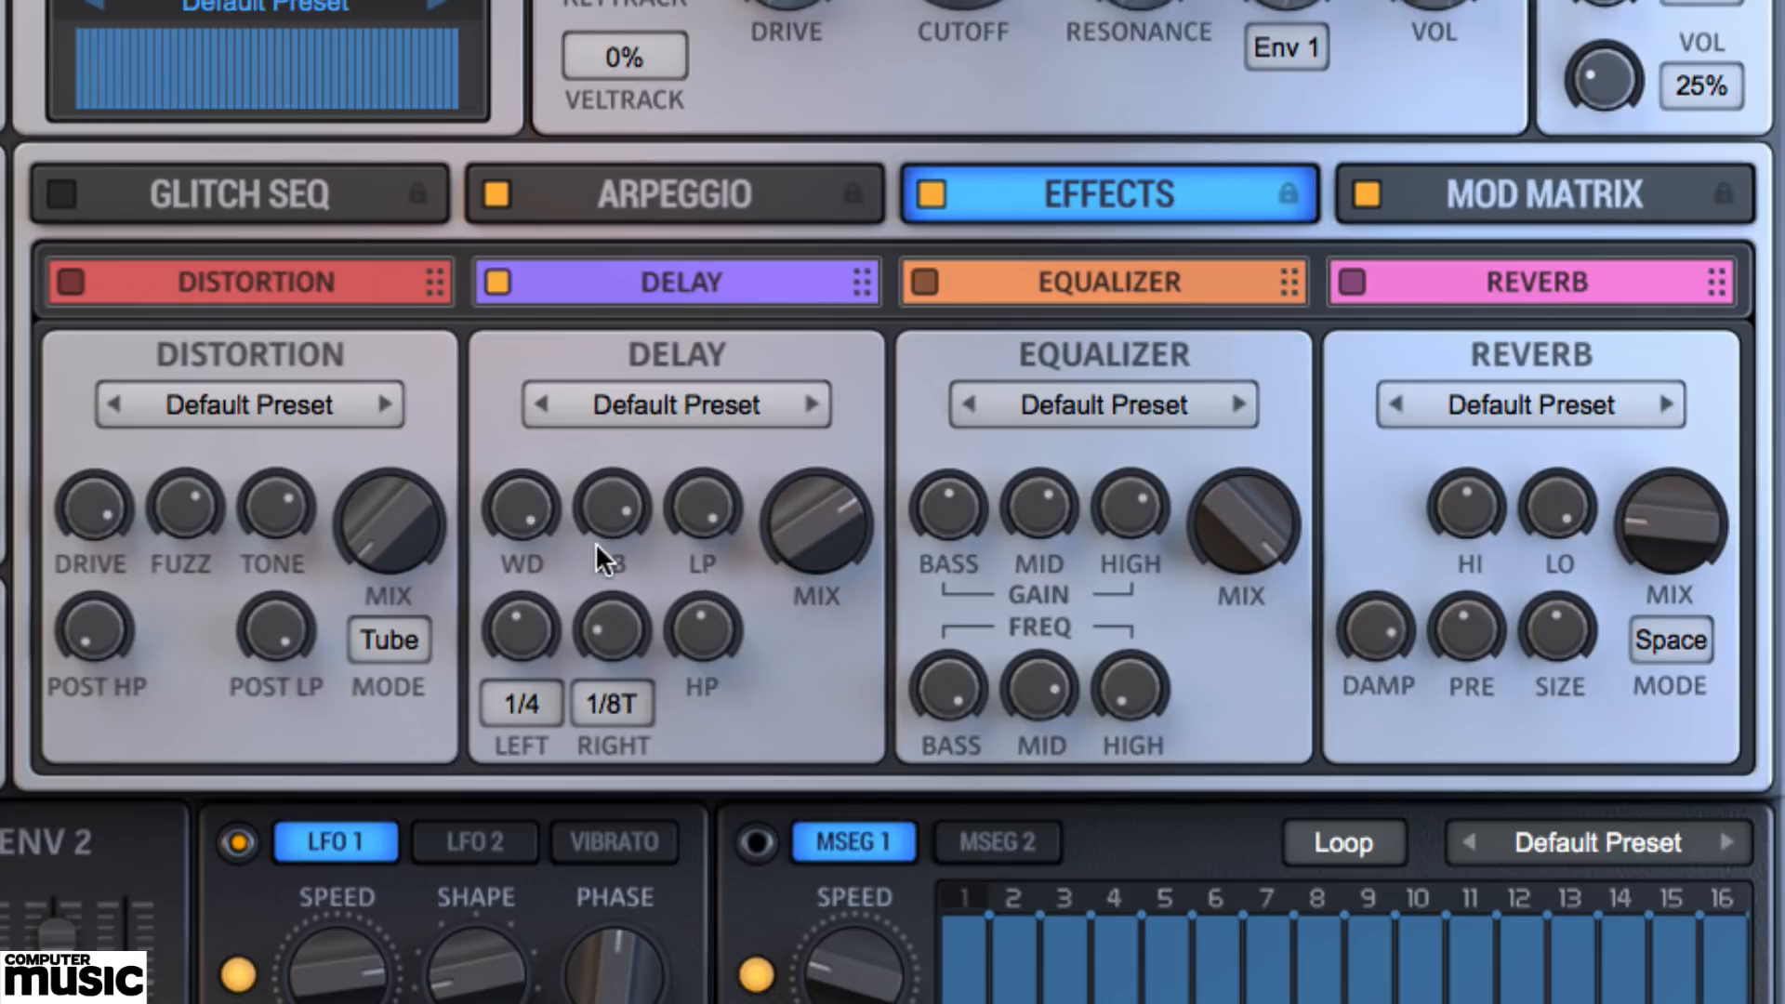
drag(595, 609, 597, 690)
- Sweep the delay's width down and back up to maximum, and lower its mix below halfway
drag(532, 560, 538, 841)
drag(535, 459, 590, 142)
mouse_move(788, 581)
mouse_down()
mouse_move(783, 526)
mouse_move(790, 616)
mouse_up()
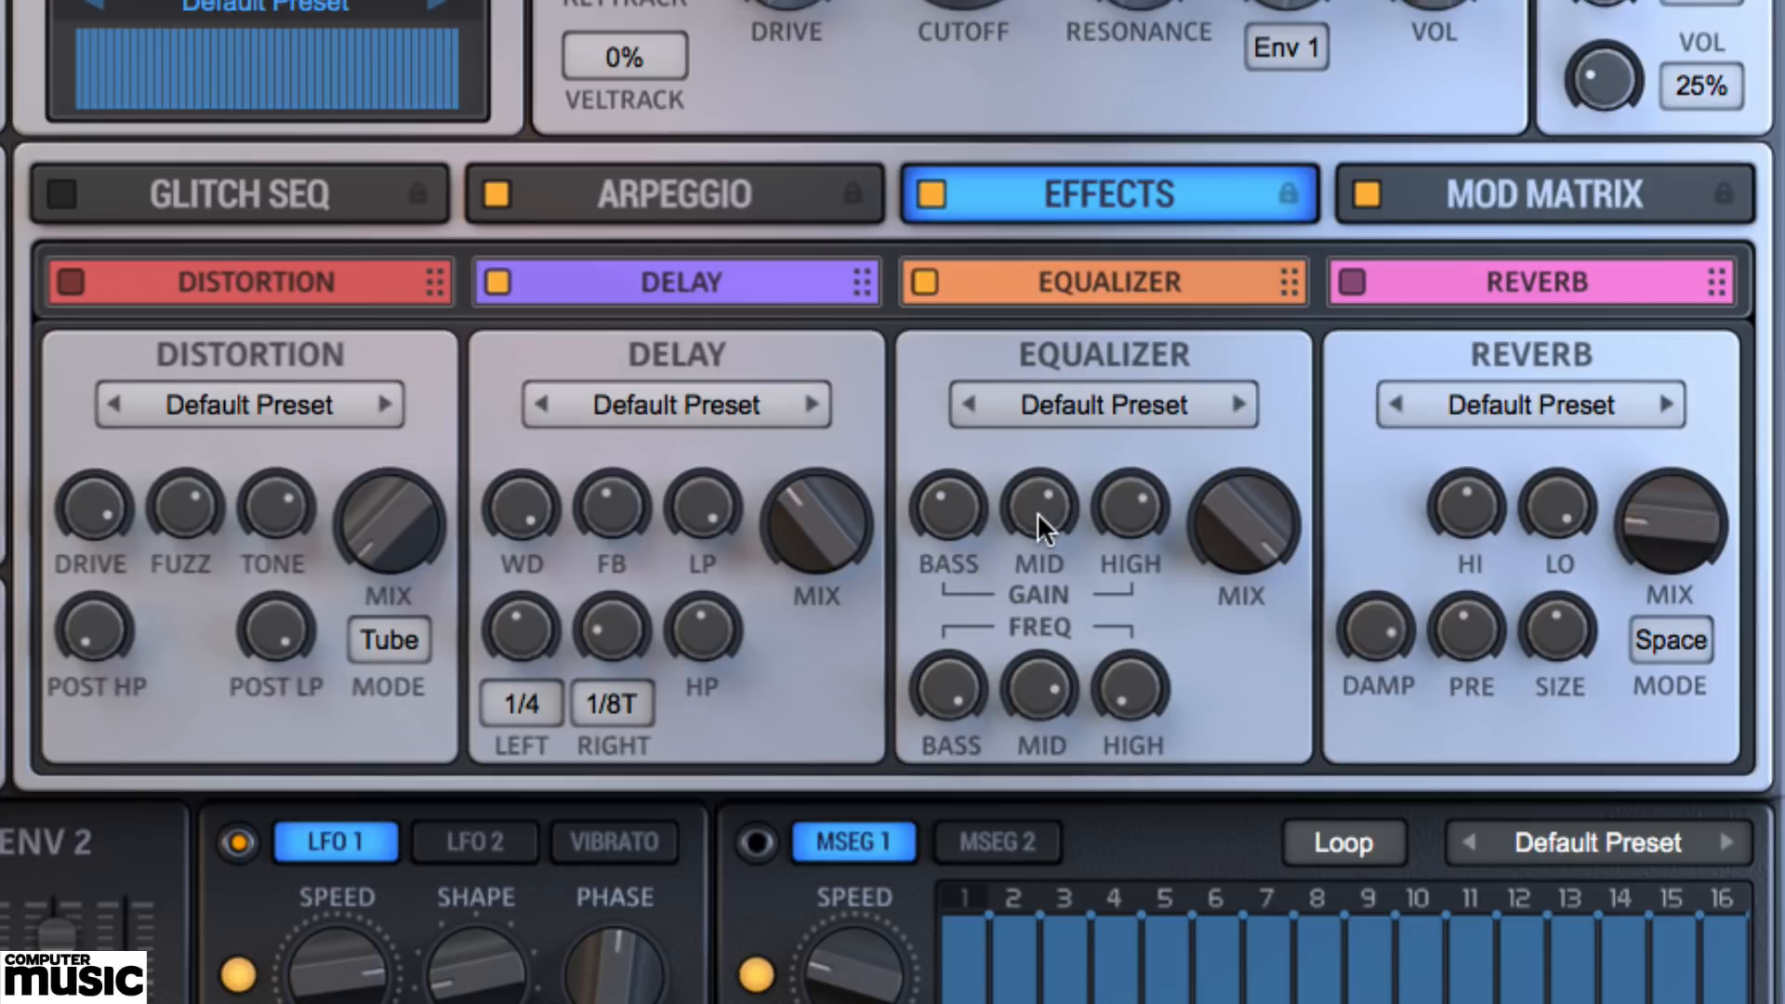
- Adjust the equalizer's mid, bass and high band knobs and its mix
drag(1035, 516, 1134, 525)
drag(1101, 690, 1112, 561)
drag(944, 686, 956, 825)
drag(1138, 660, 1143, 567)
drag(1223, 511, 1236, 428)
- Switch Delay off and Reverb on, and set the reverb to Plate mode with a raised mix
click(499, 282)
mouse_move(1647, 517)
mouse_down()
mouse_move(1667, 410)
mouse_move(1643, 493)
mouse_up()
click(1666, 641)
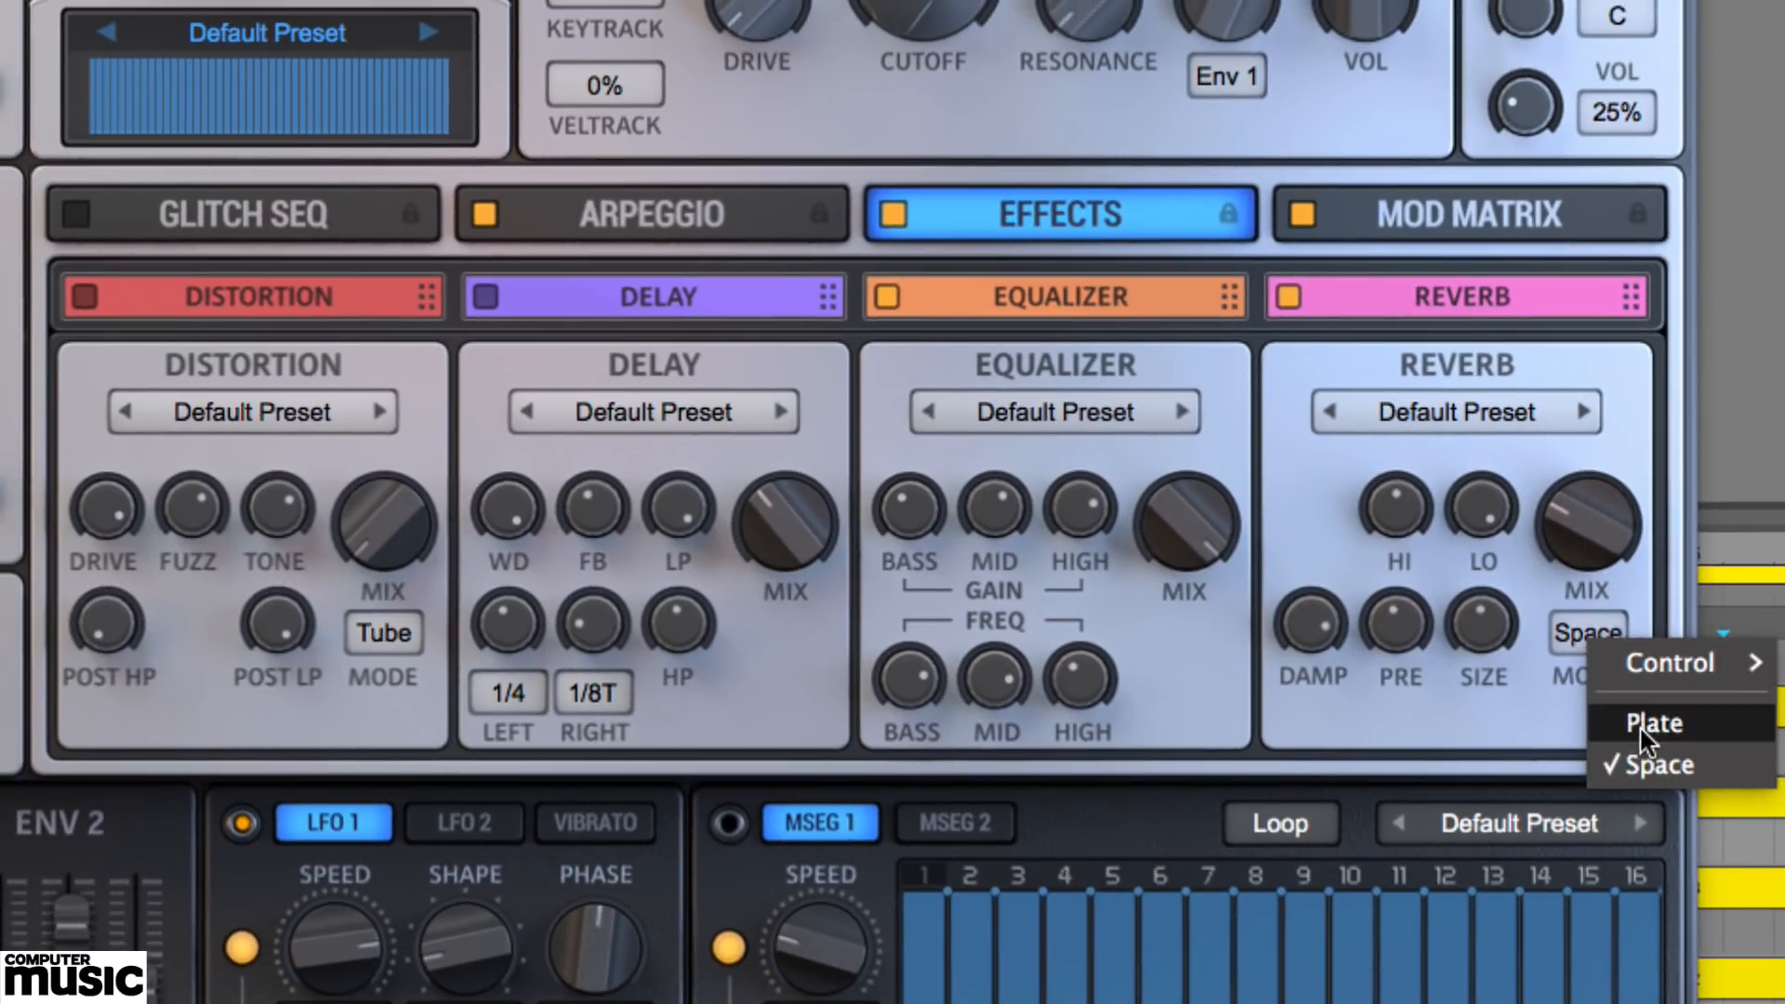
click(1691, 729)
drag(1571, 537, 1593, 415)
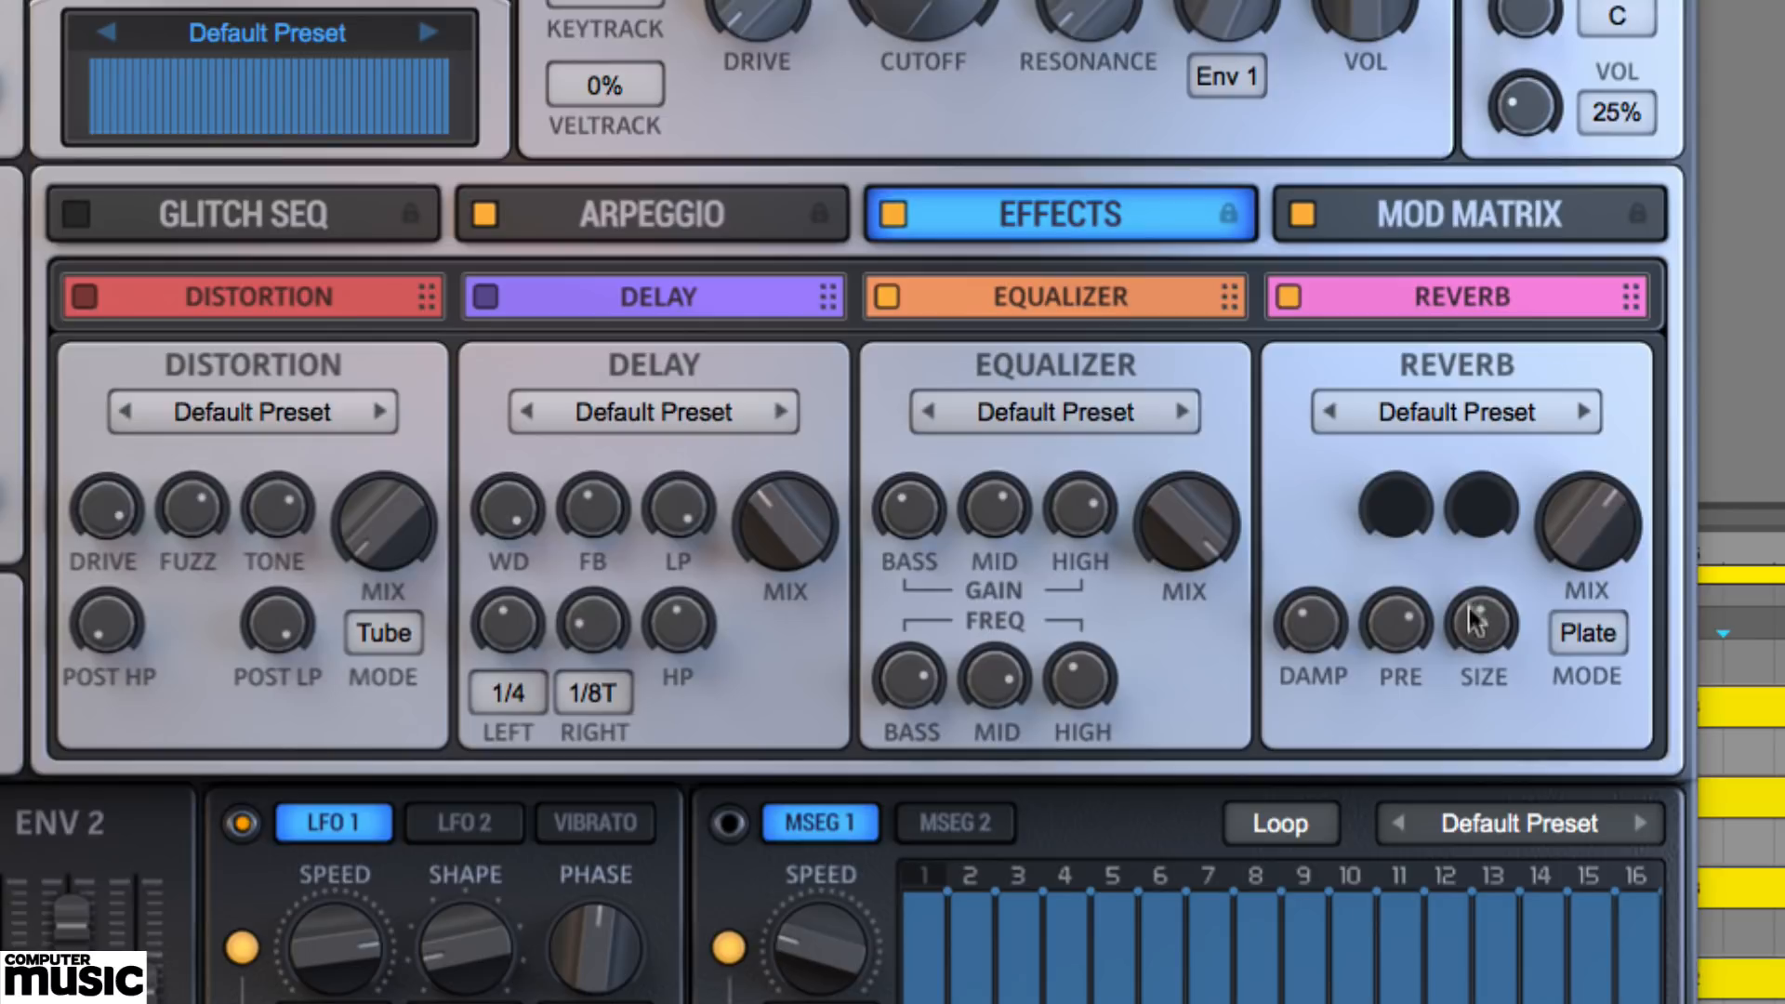
- Sweep the Plate reverb's size up and down, return the mode to Space, and lower the reverb mix
drag(1470, 619, 1488, 493)
drag(1471, 614, 1460, 786)
click(1585, 634)
click(1628, 769)
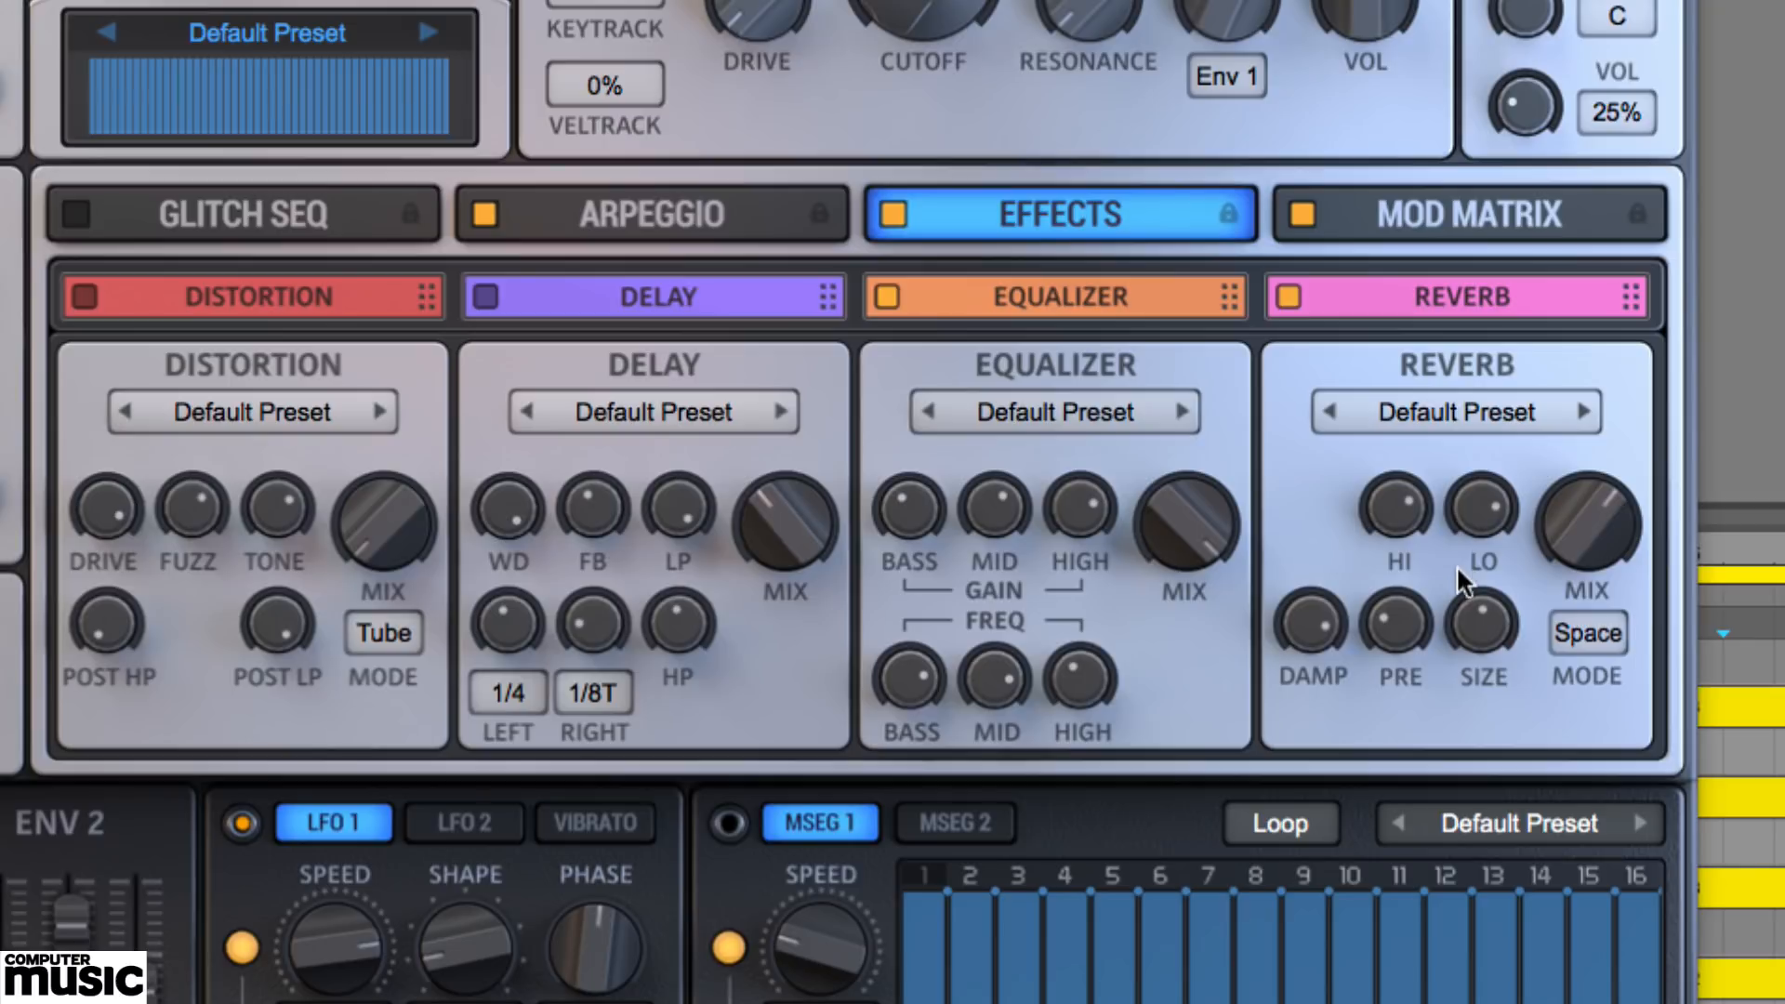
drag(1569, 544, 1560, 656)
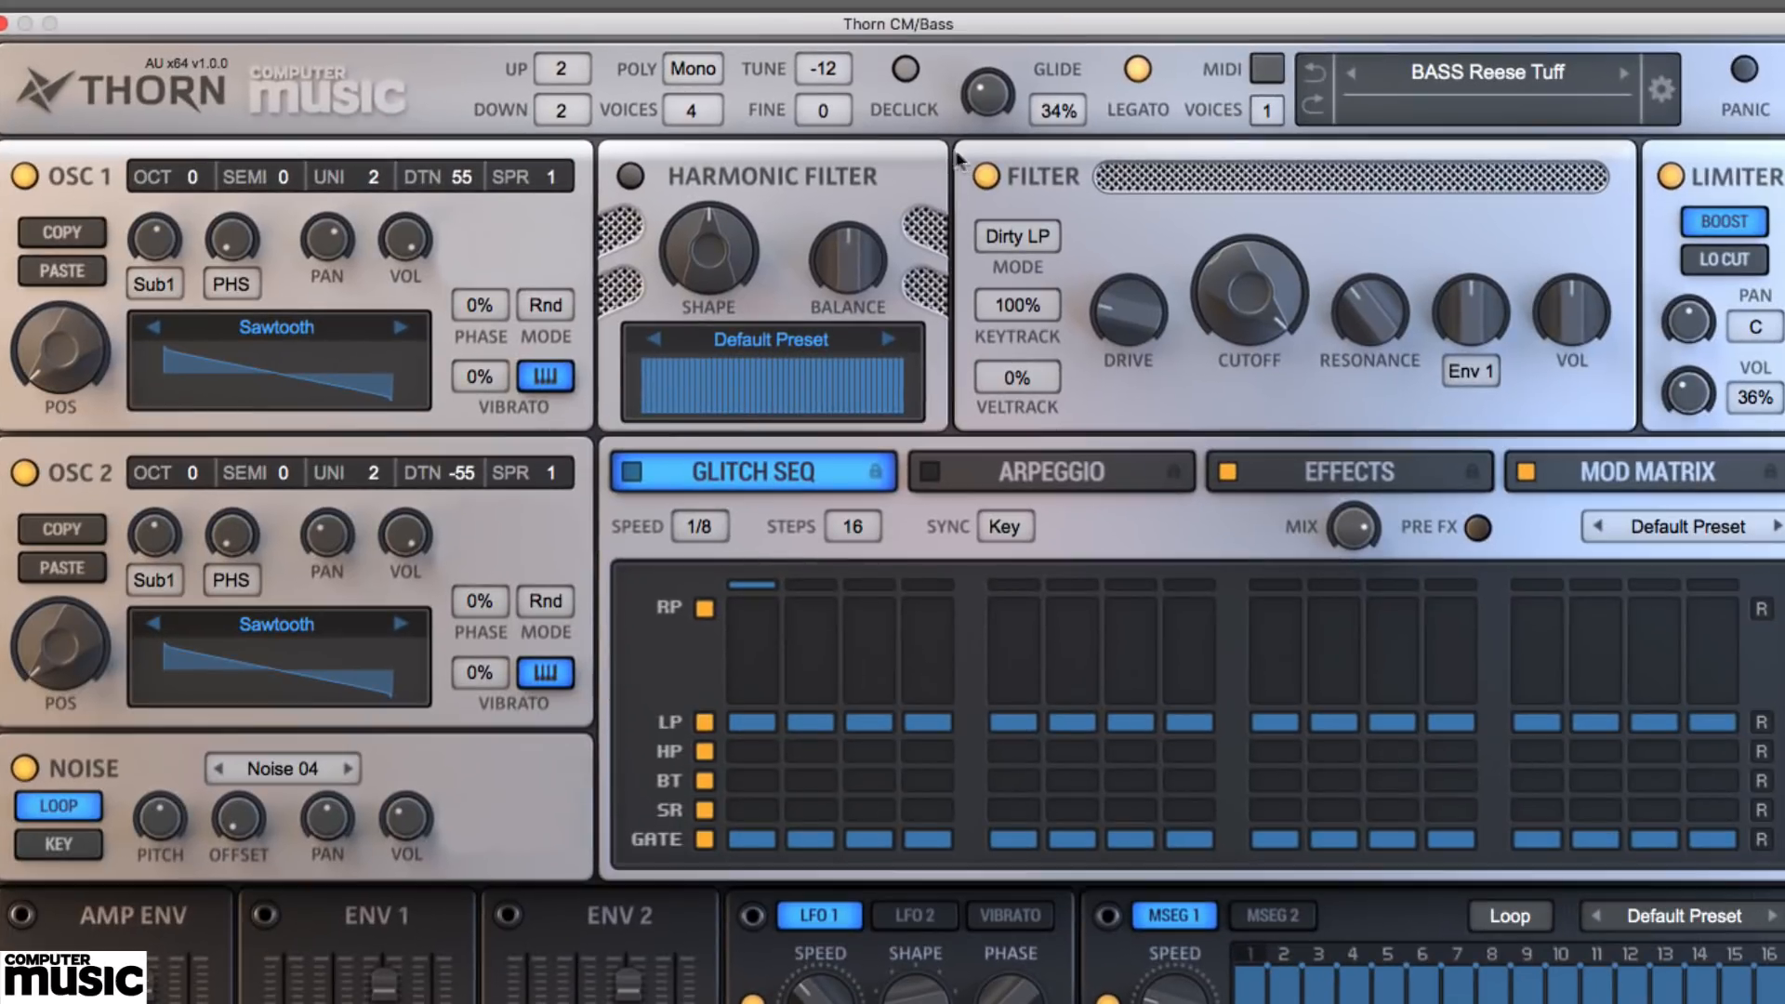
- View the upward pitch bend range options and set the poly mode to Legato
right_click(565, 72)
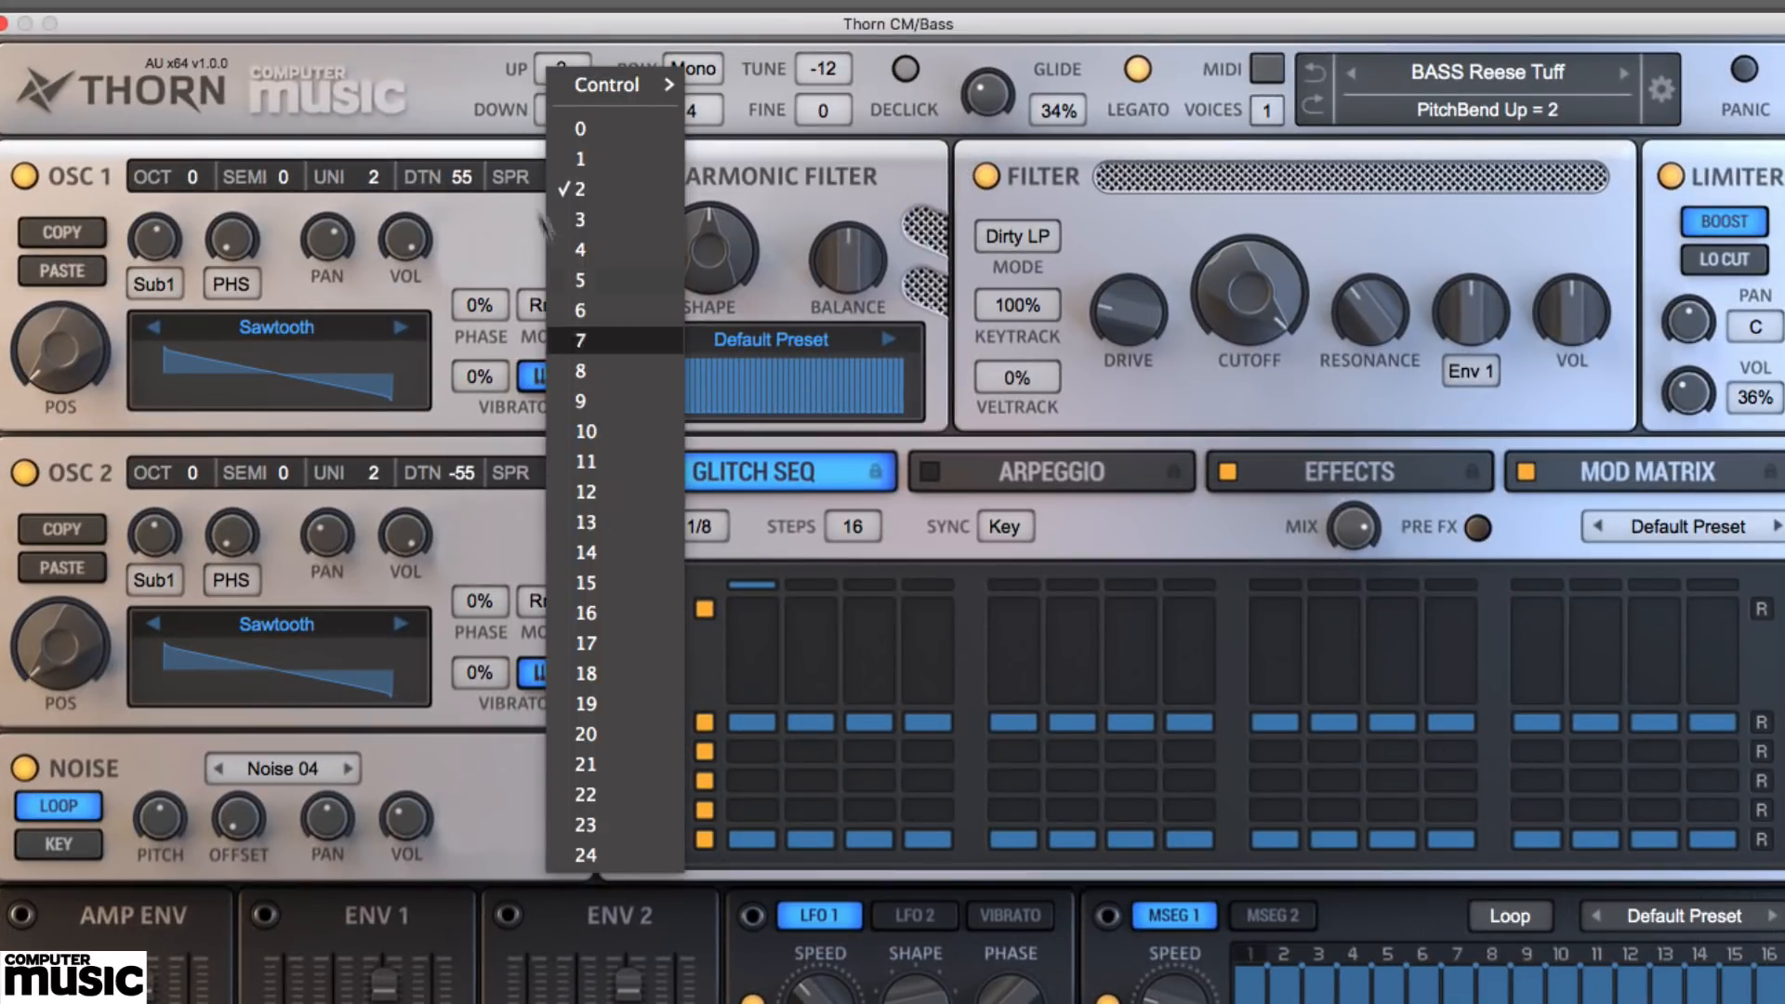
click(466, 90)
click(705, 69)
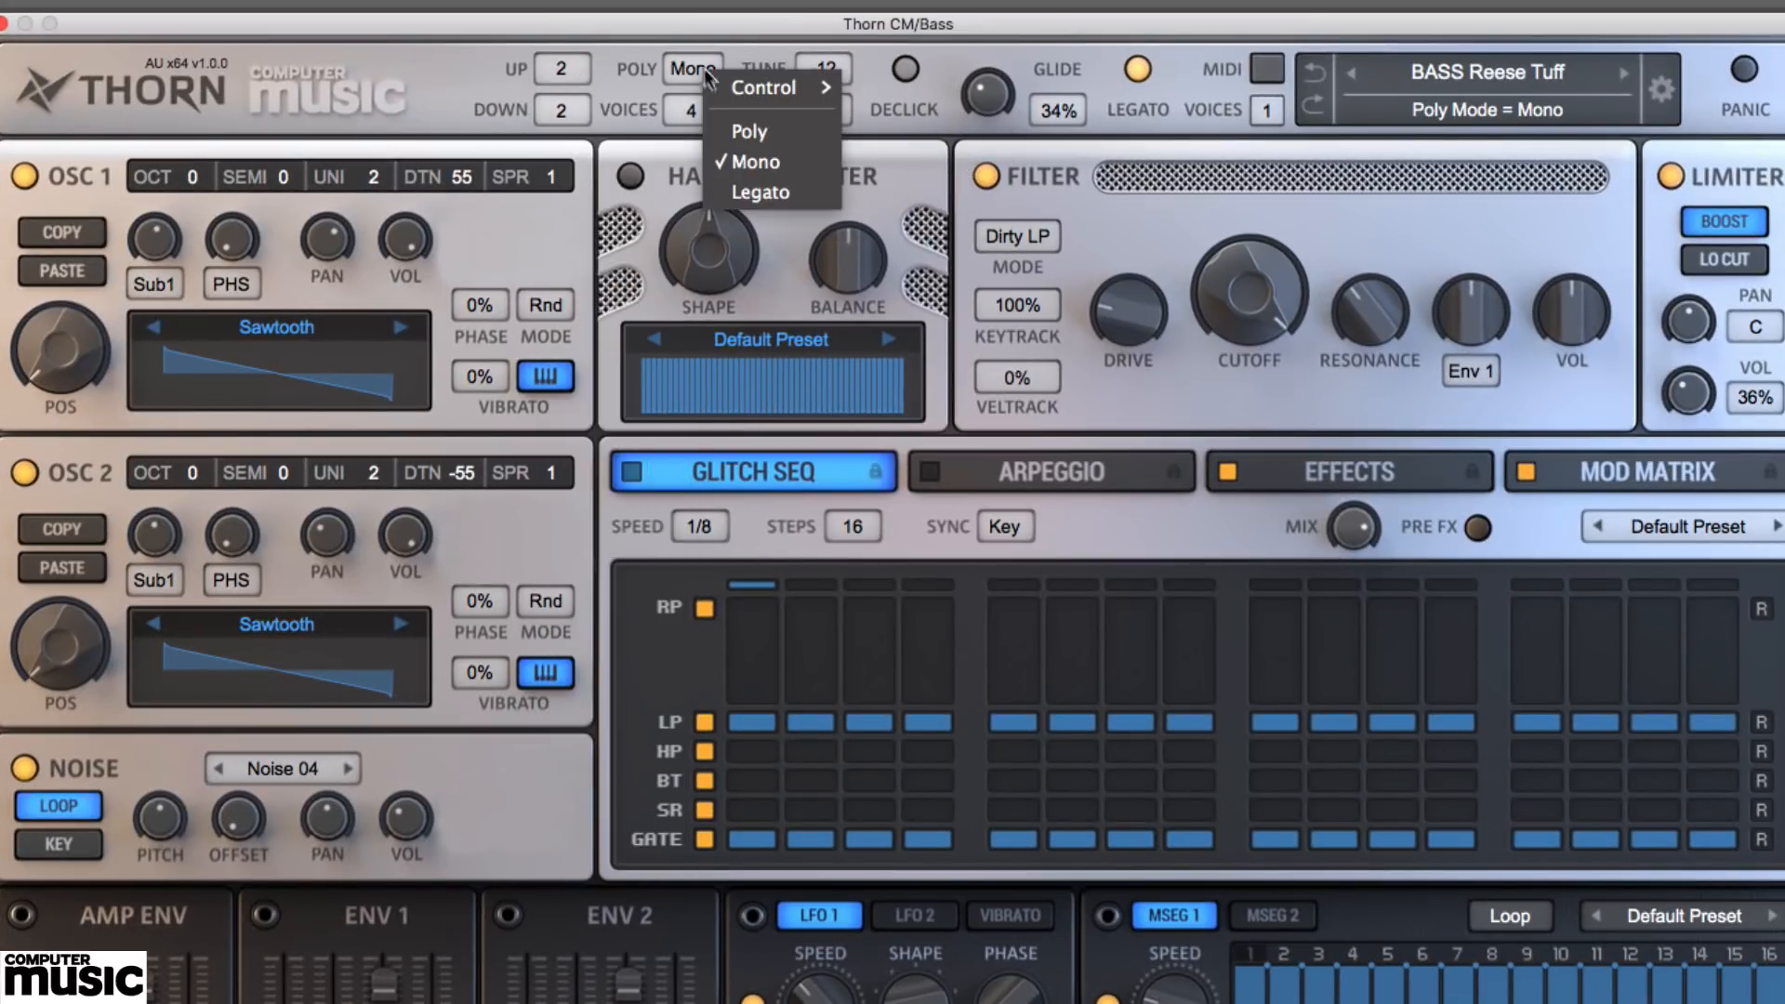
click(757, 192)
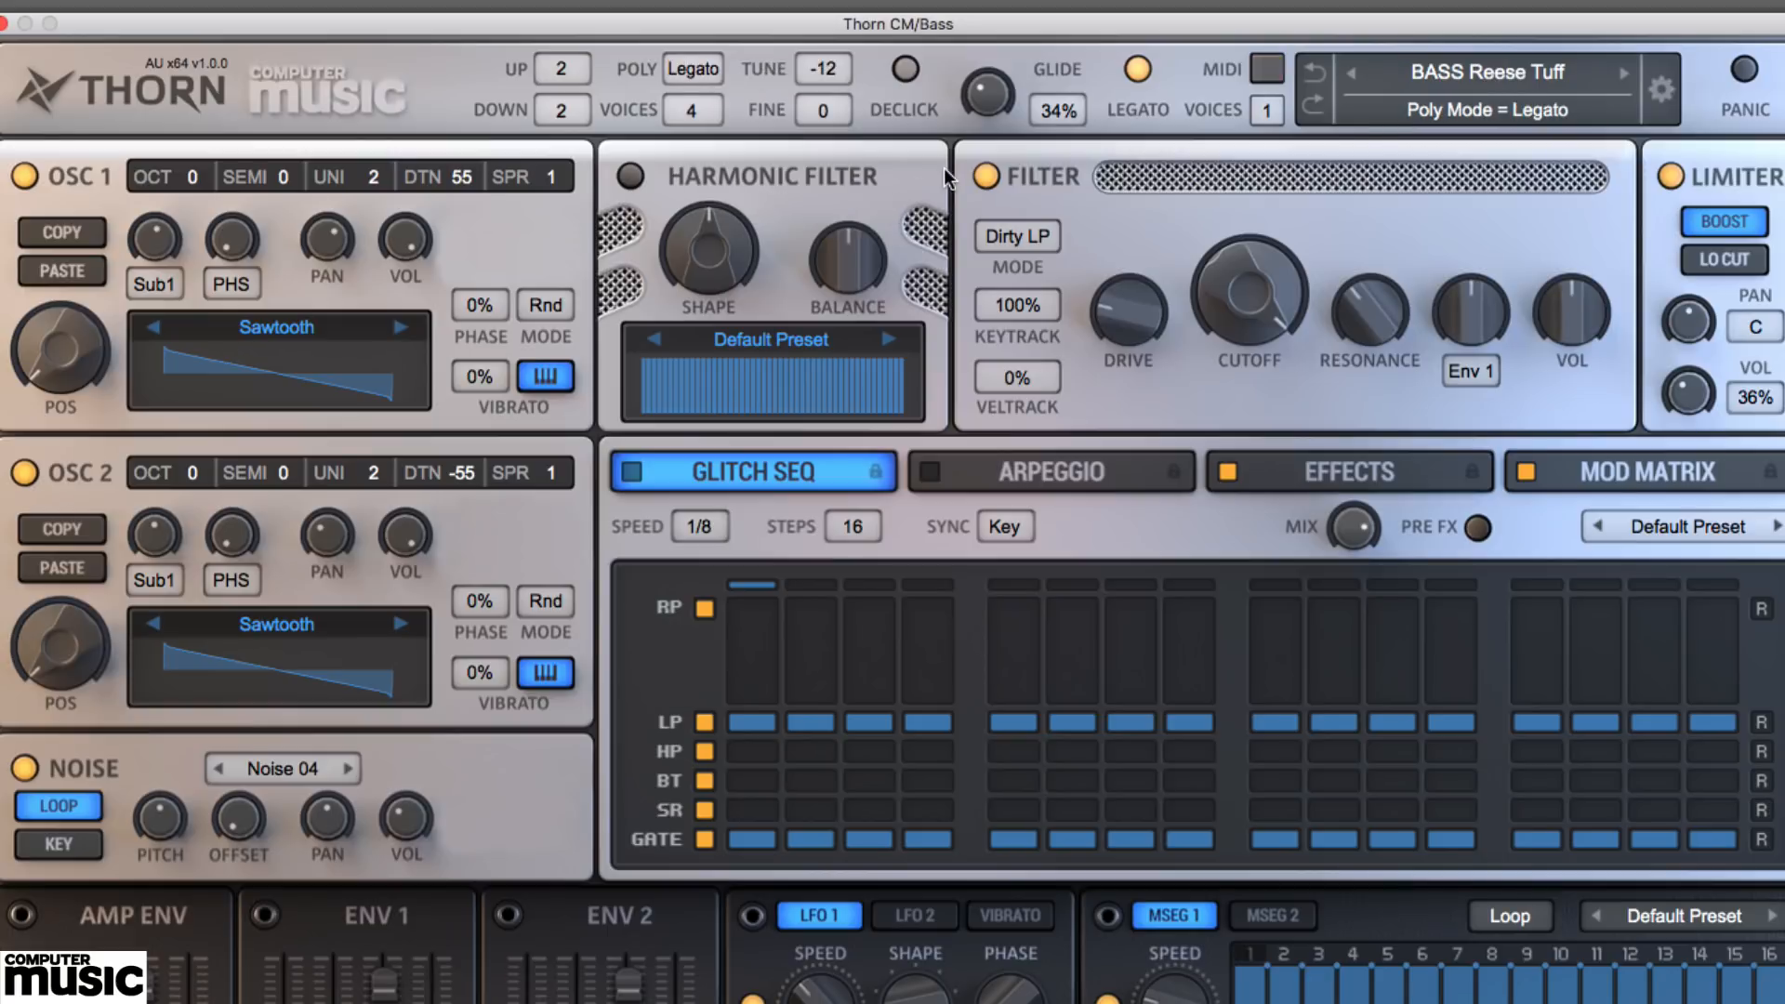
- Try the master tune at 0 and return it to -12, and nudge and reset the fine tuning
click(821, 75)
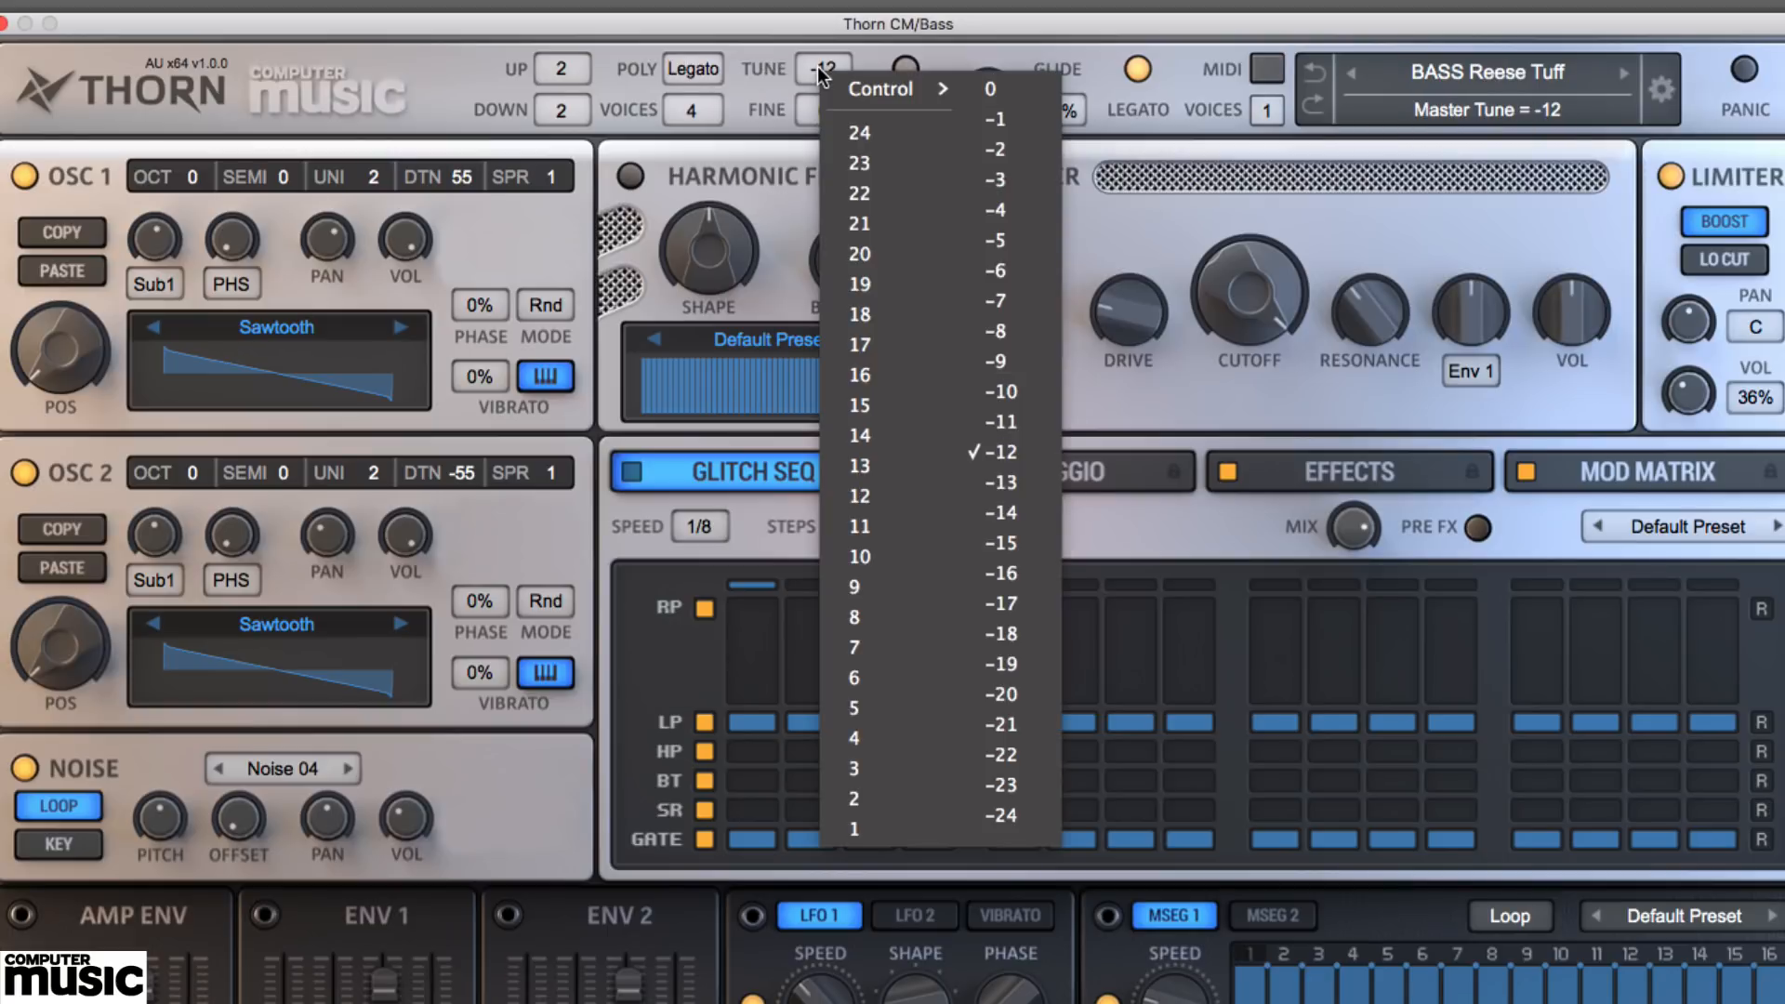
click(991, 88)
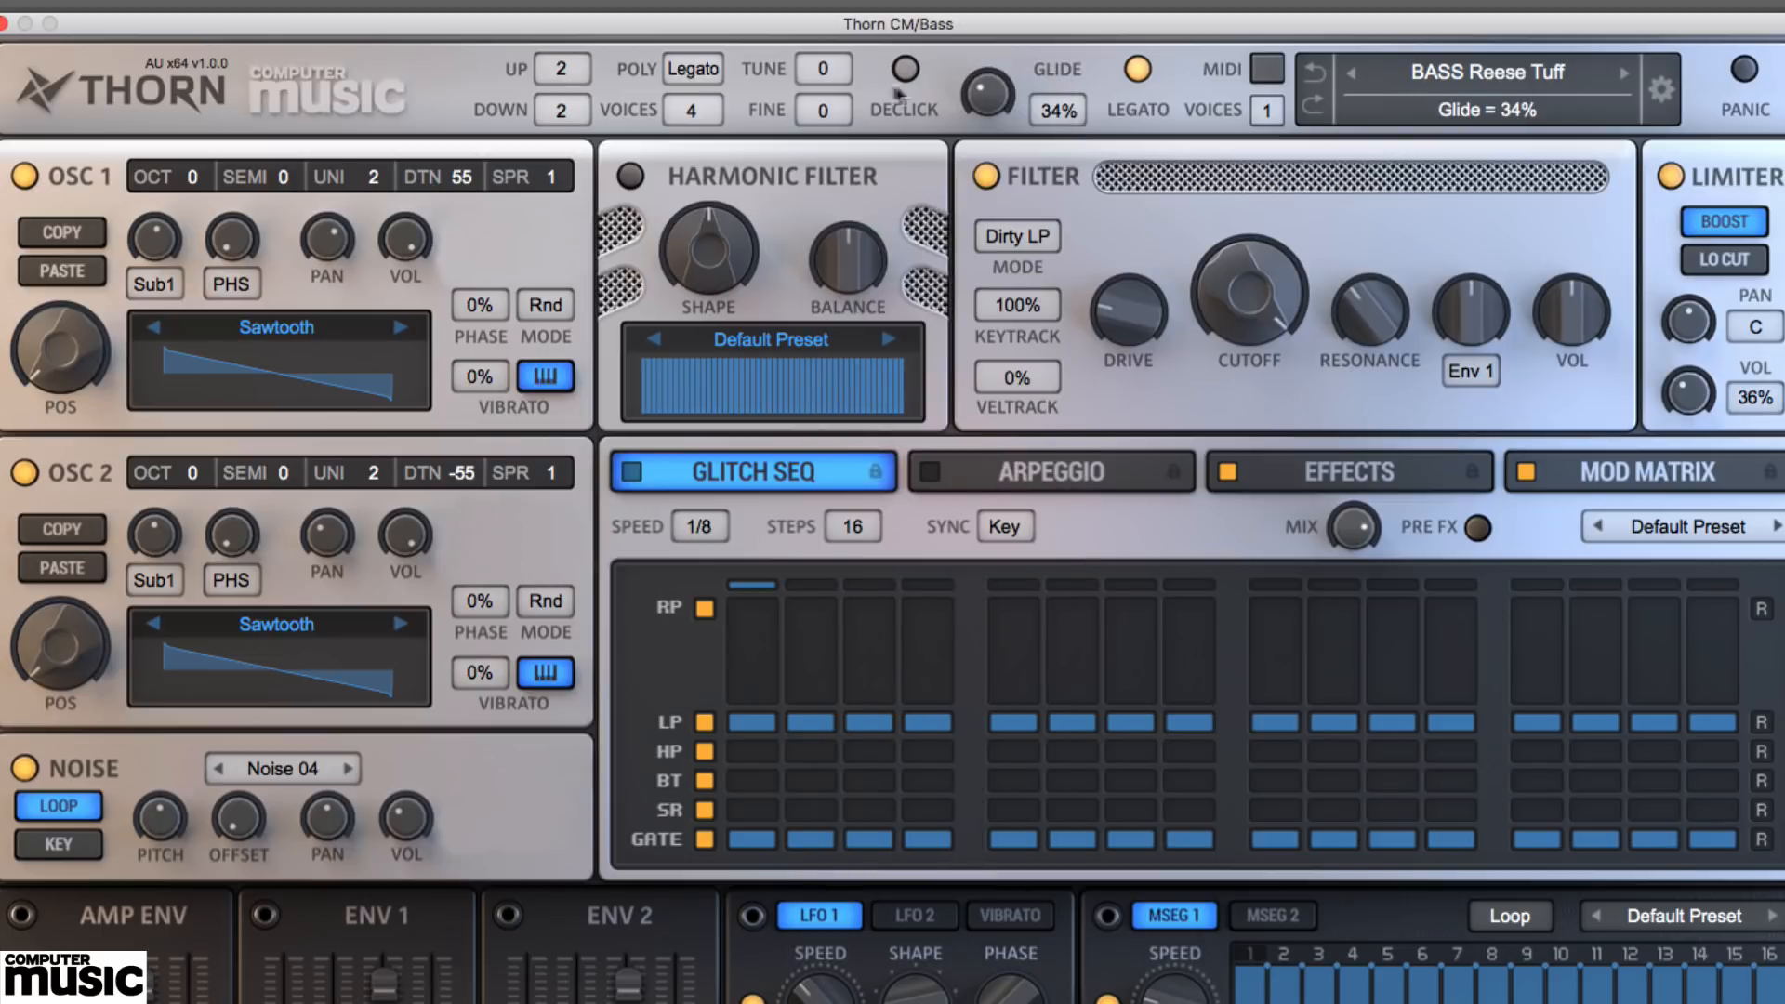
click(818, 76)
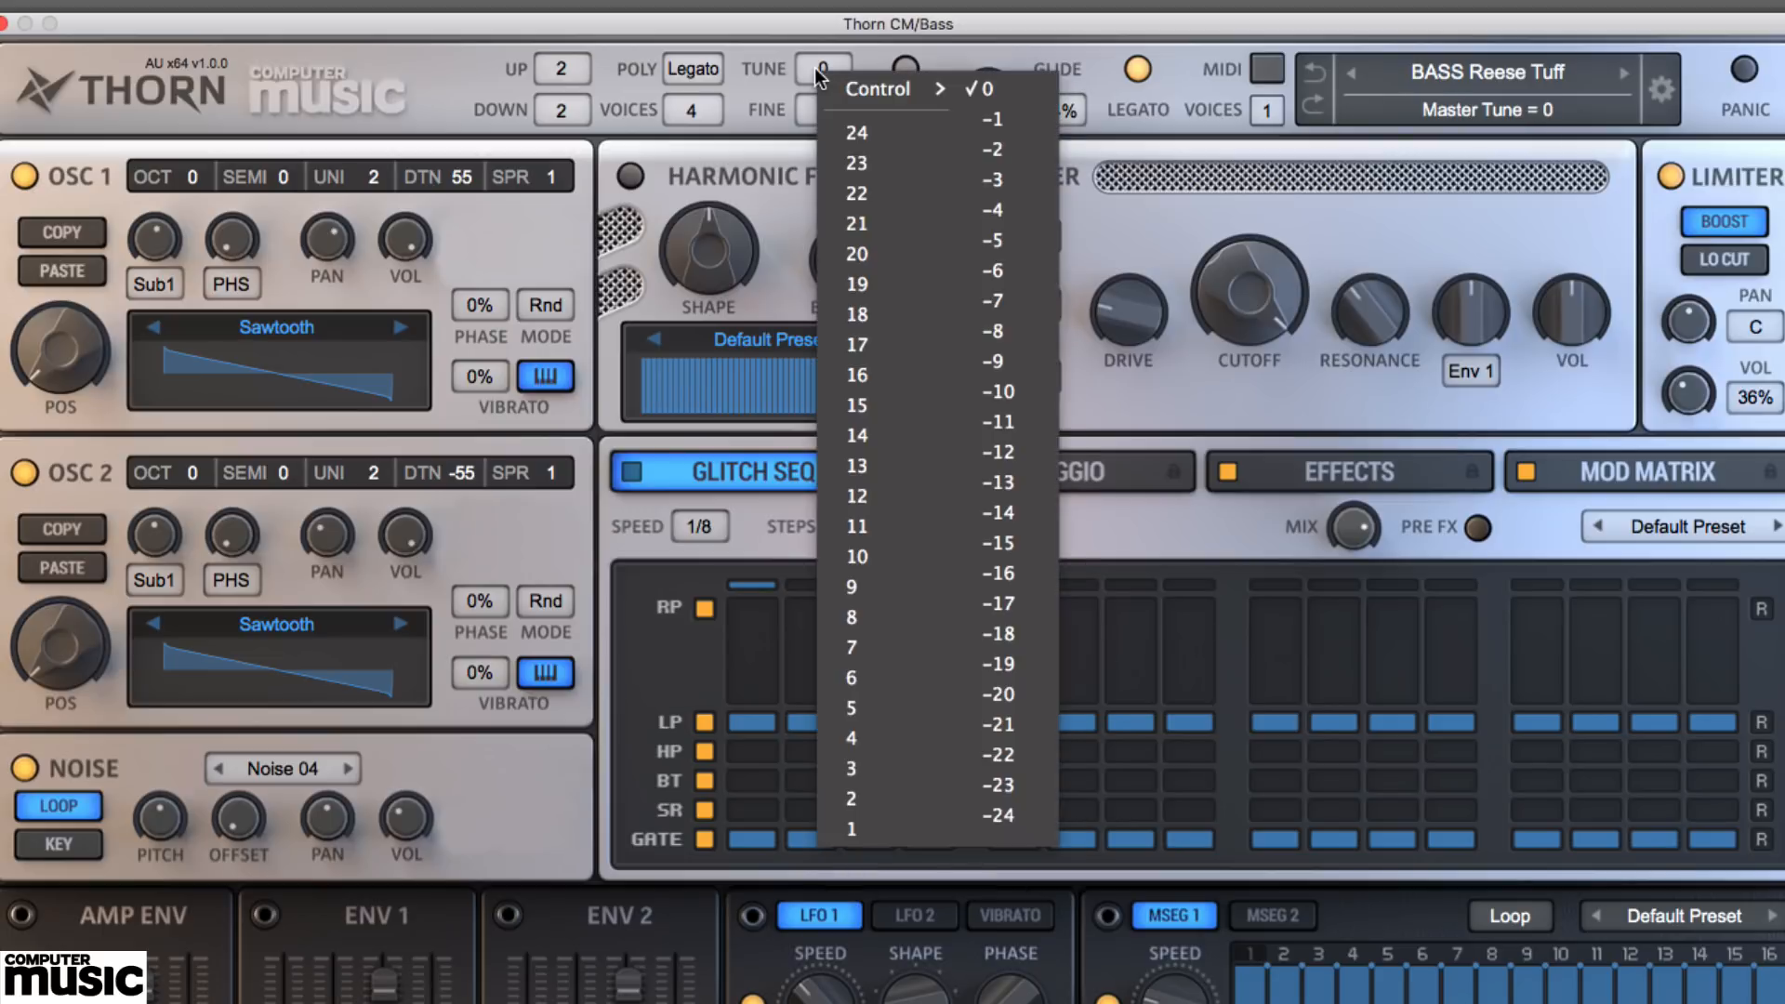
click(999, 452)
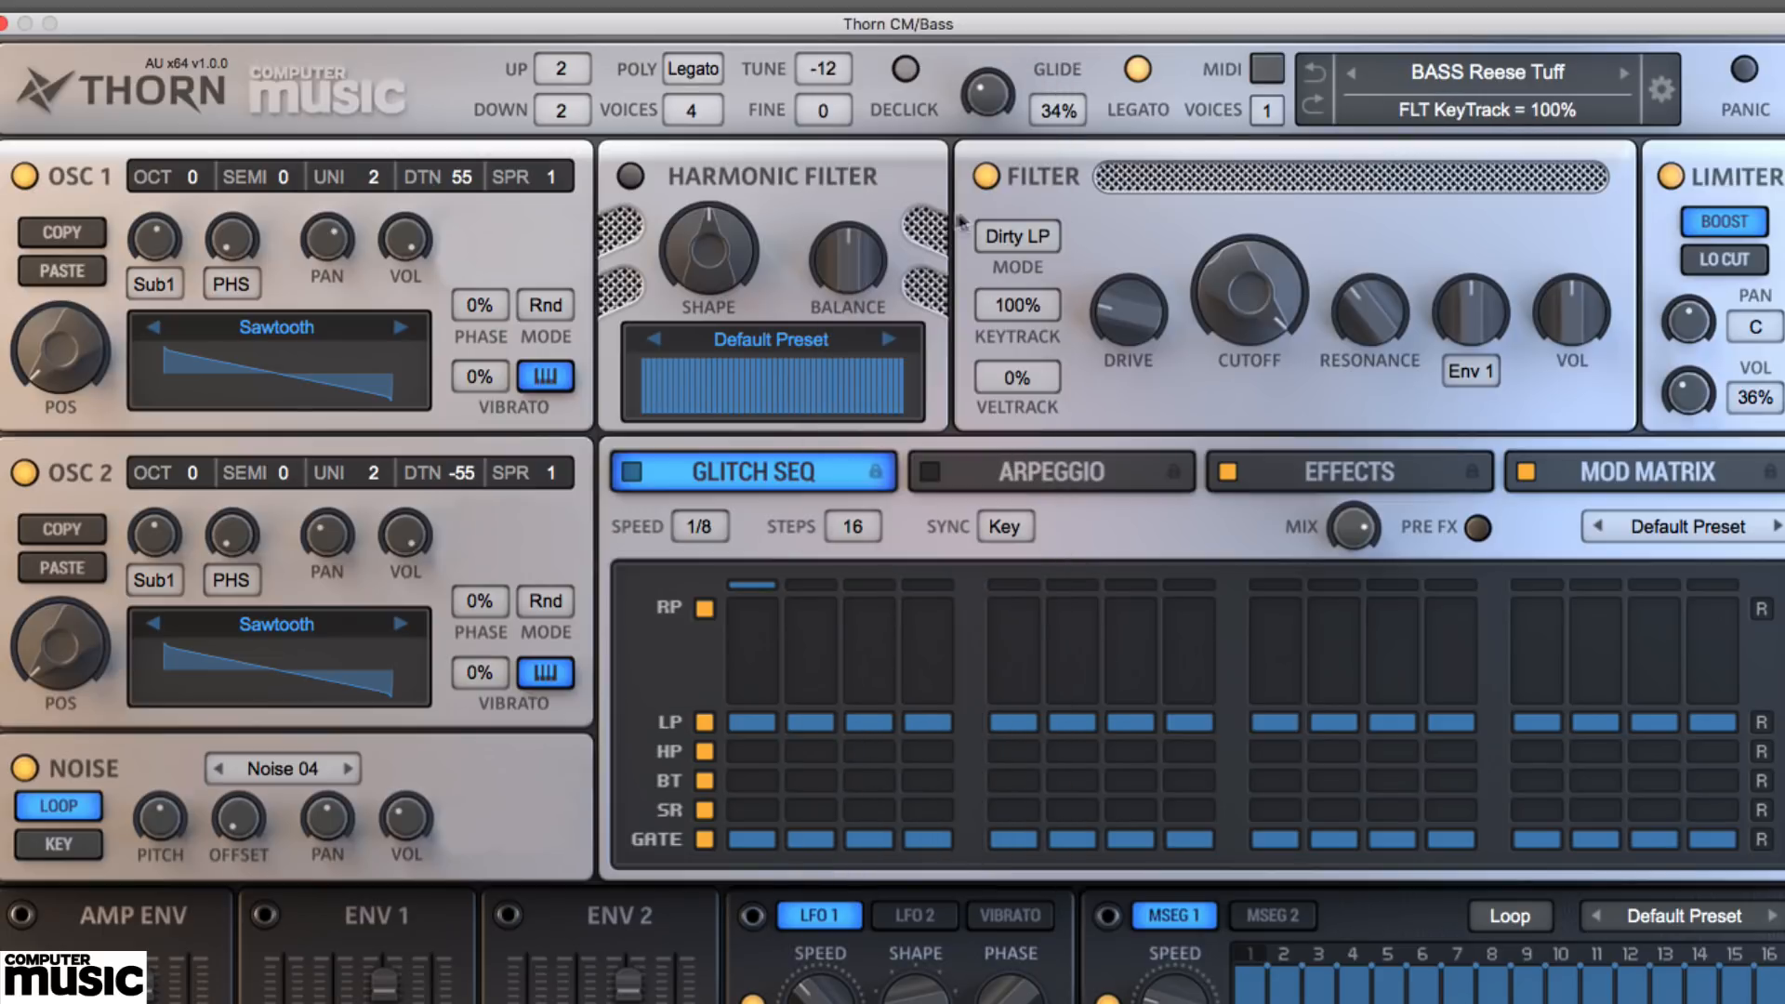
drag(837, 104, 840, 54)
double_click(827, 109)
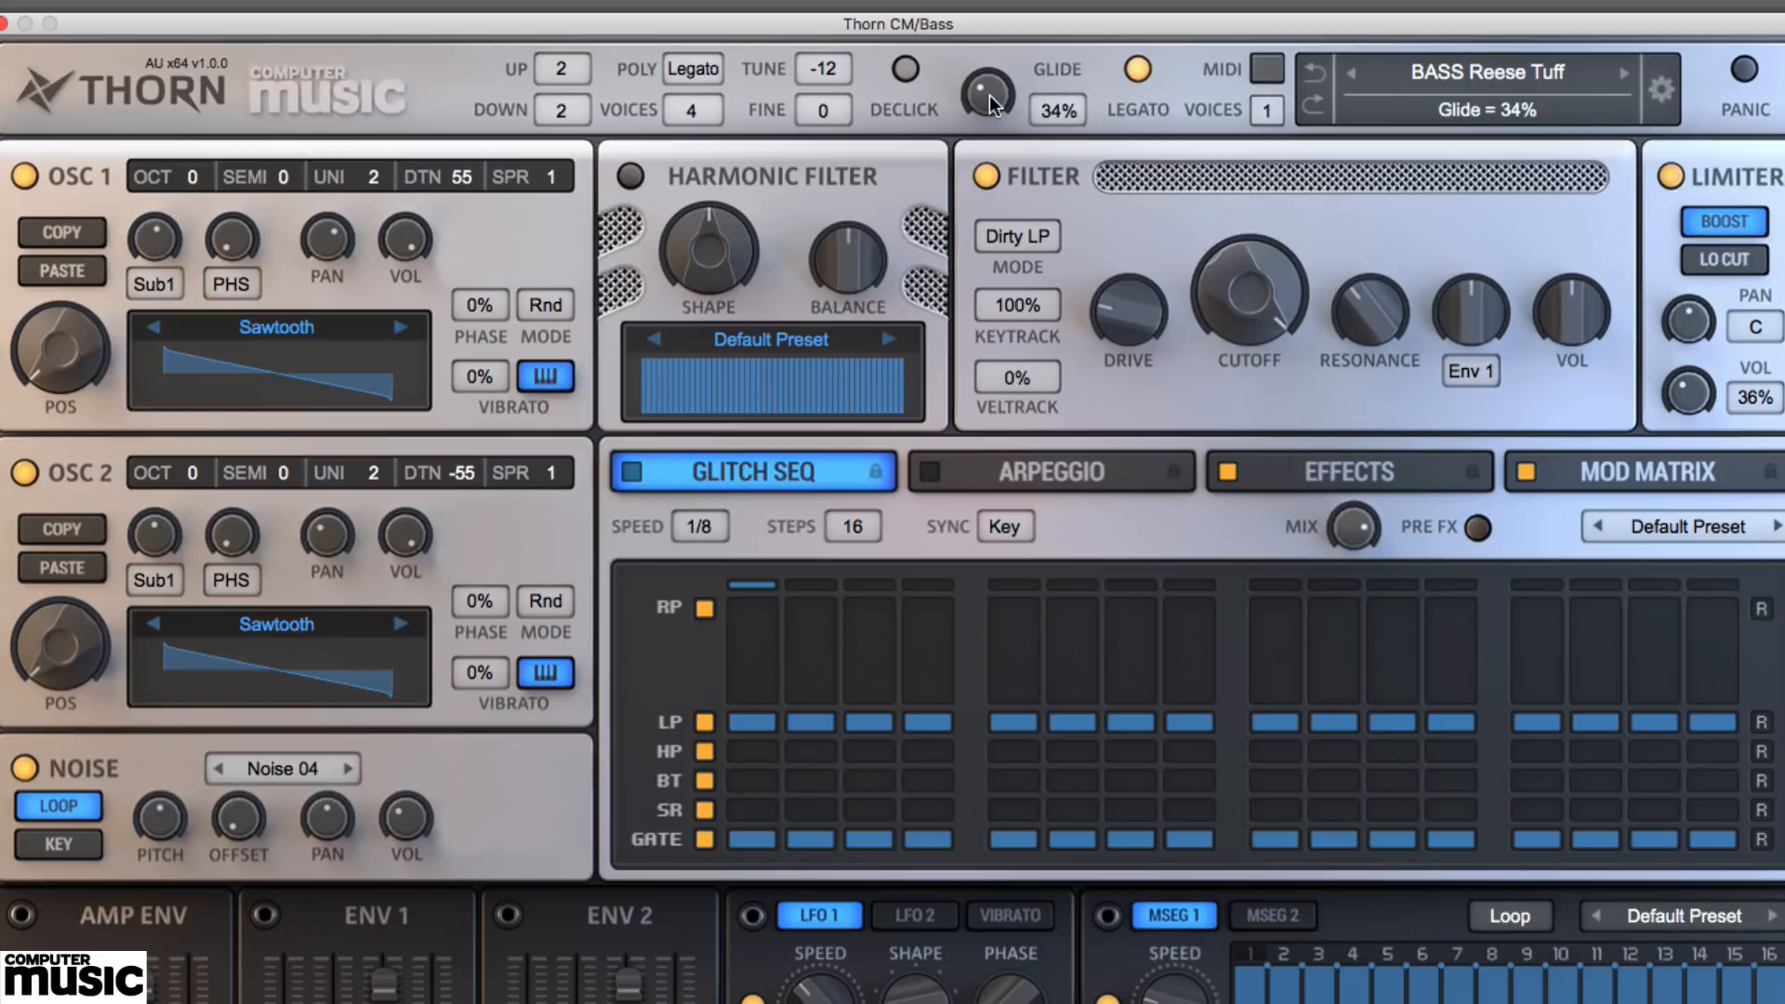
- Try 61% glide with legato glide off, reduce glide to 29%, and turn on legato glide and Declick
drag(992, 102, 997, 35)
click(1138, 70)
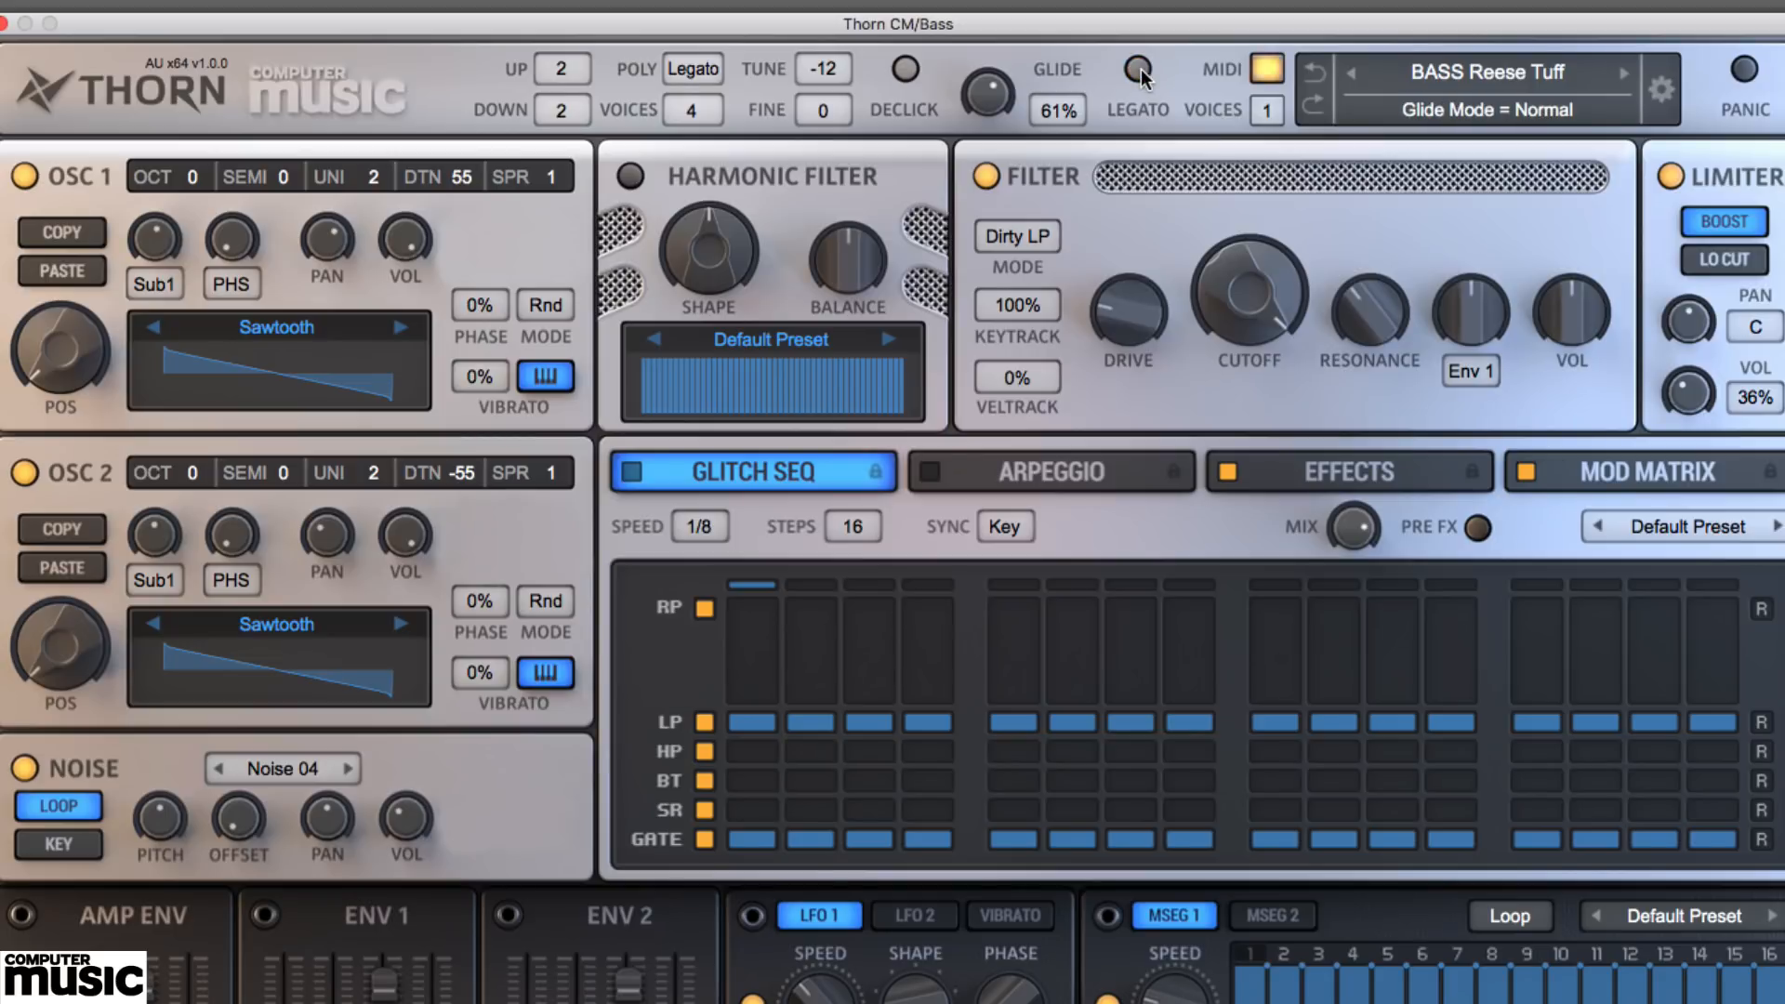
drag(987, 96, 992, 186)
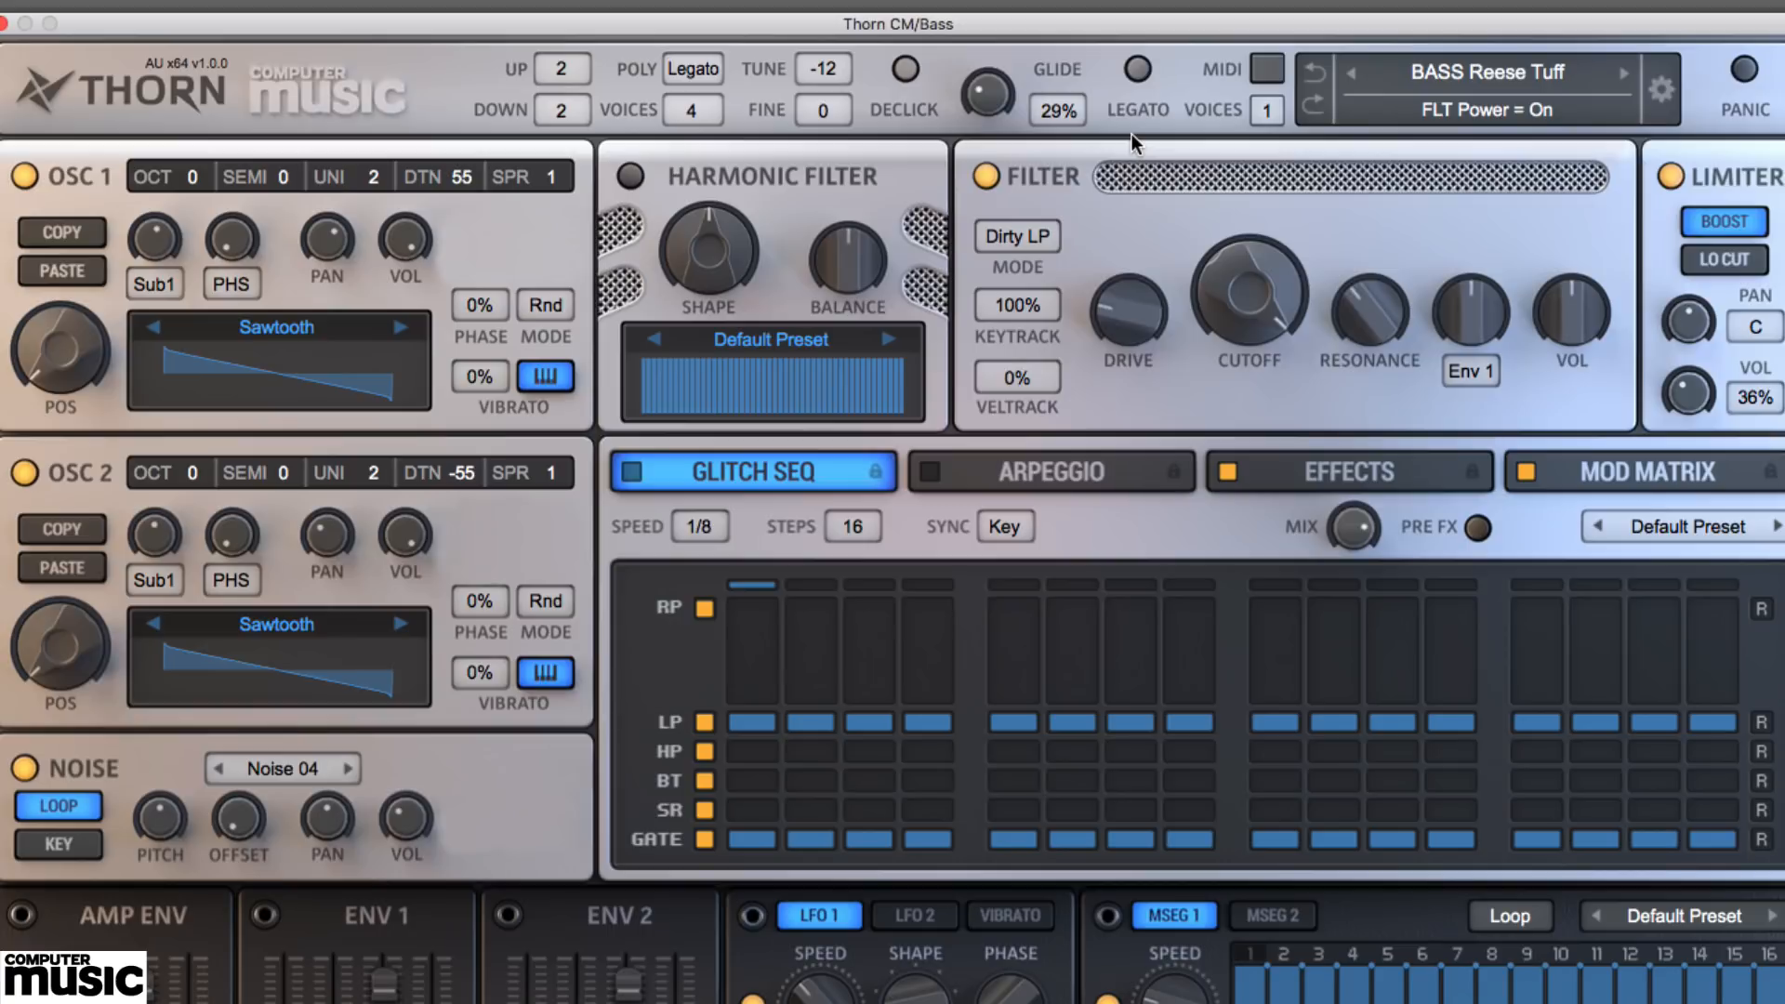
click(1142, 68)
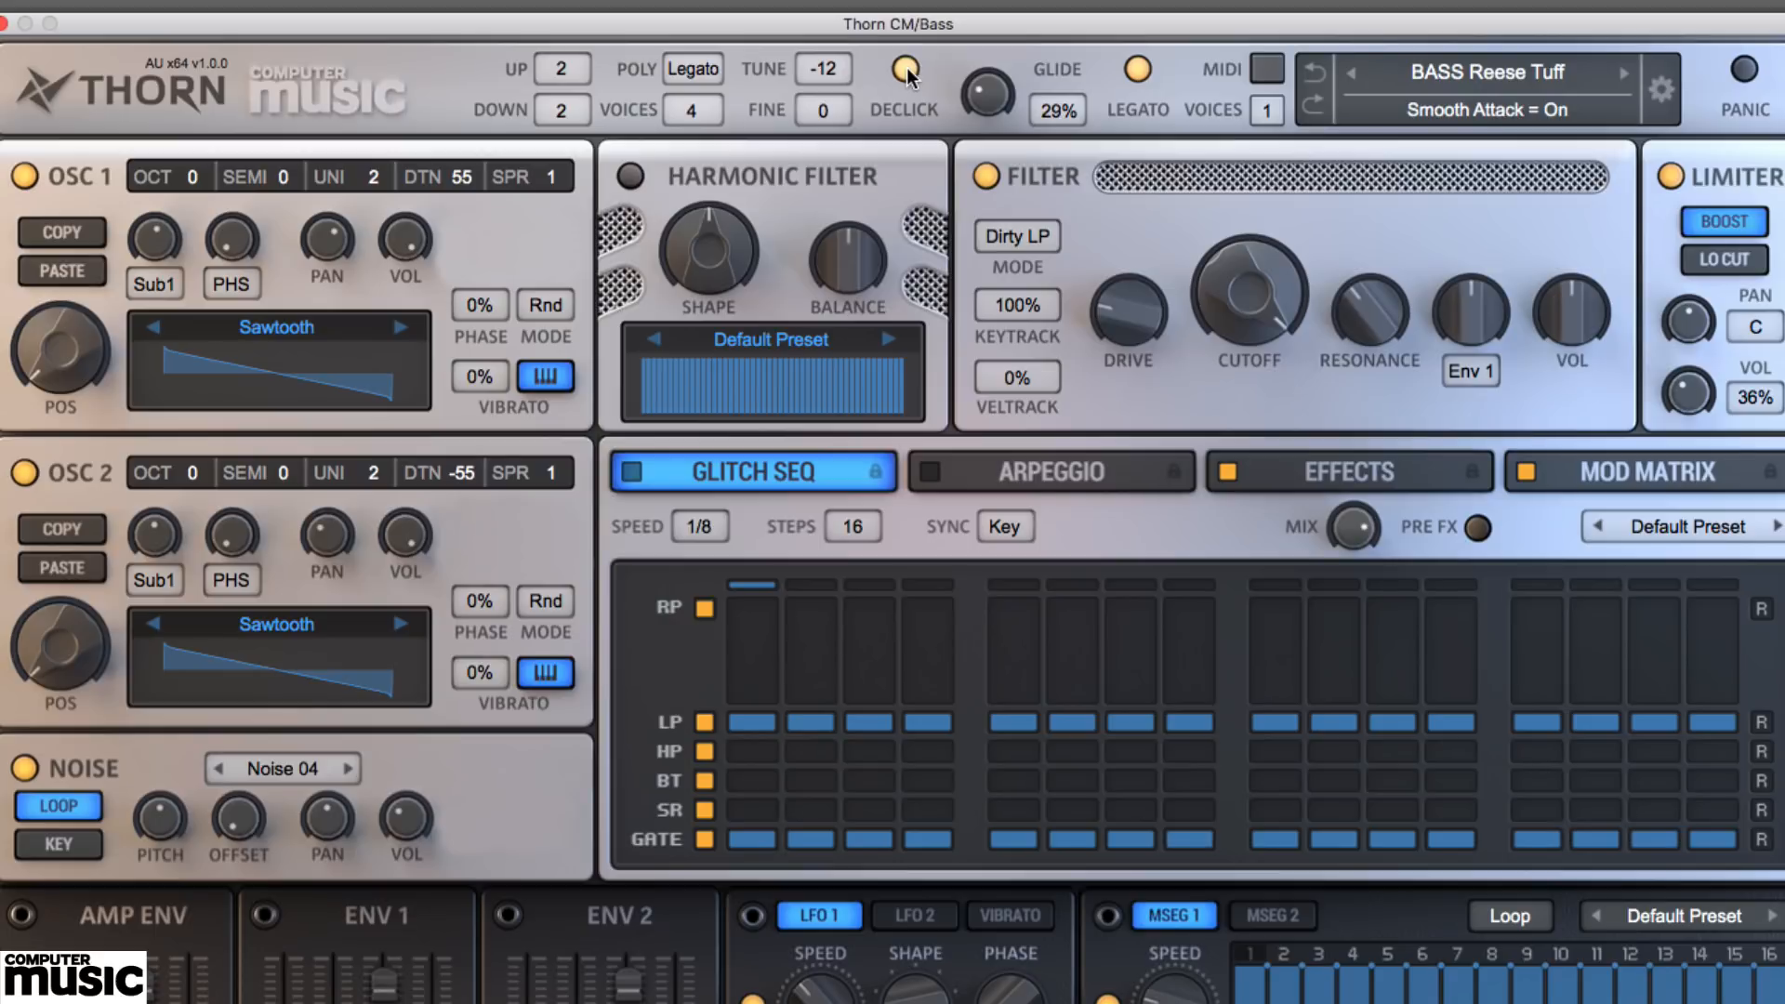
- Browse the preset list's CM and Pad categories without loading a different preset
click(1471, 84)
mouse_move(1557, 319)
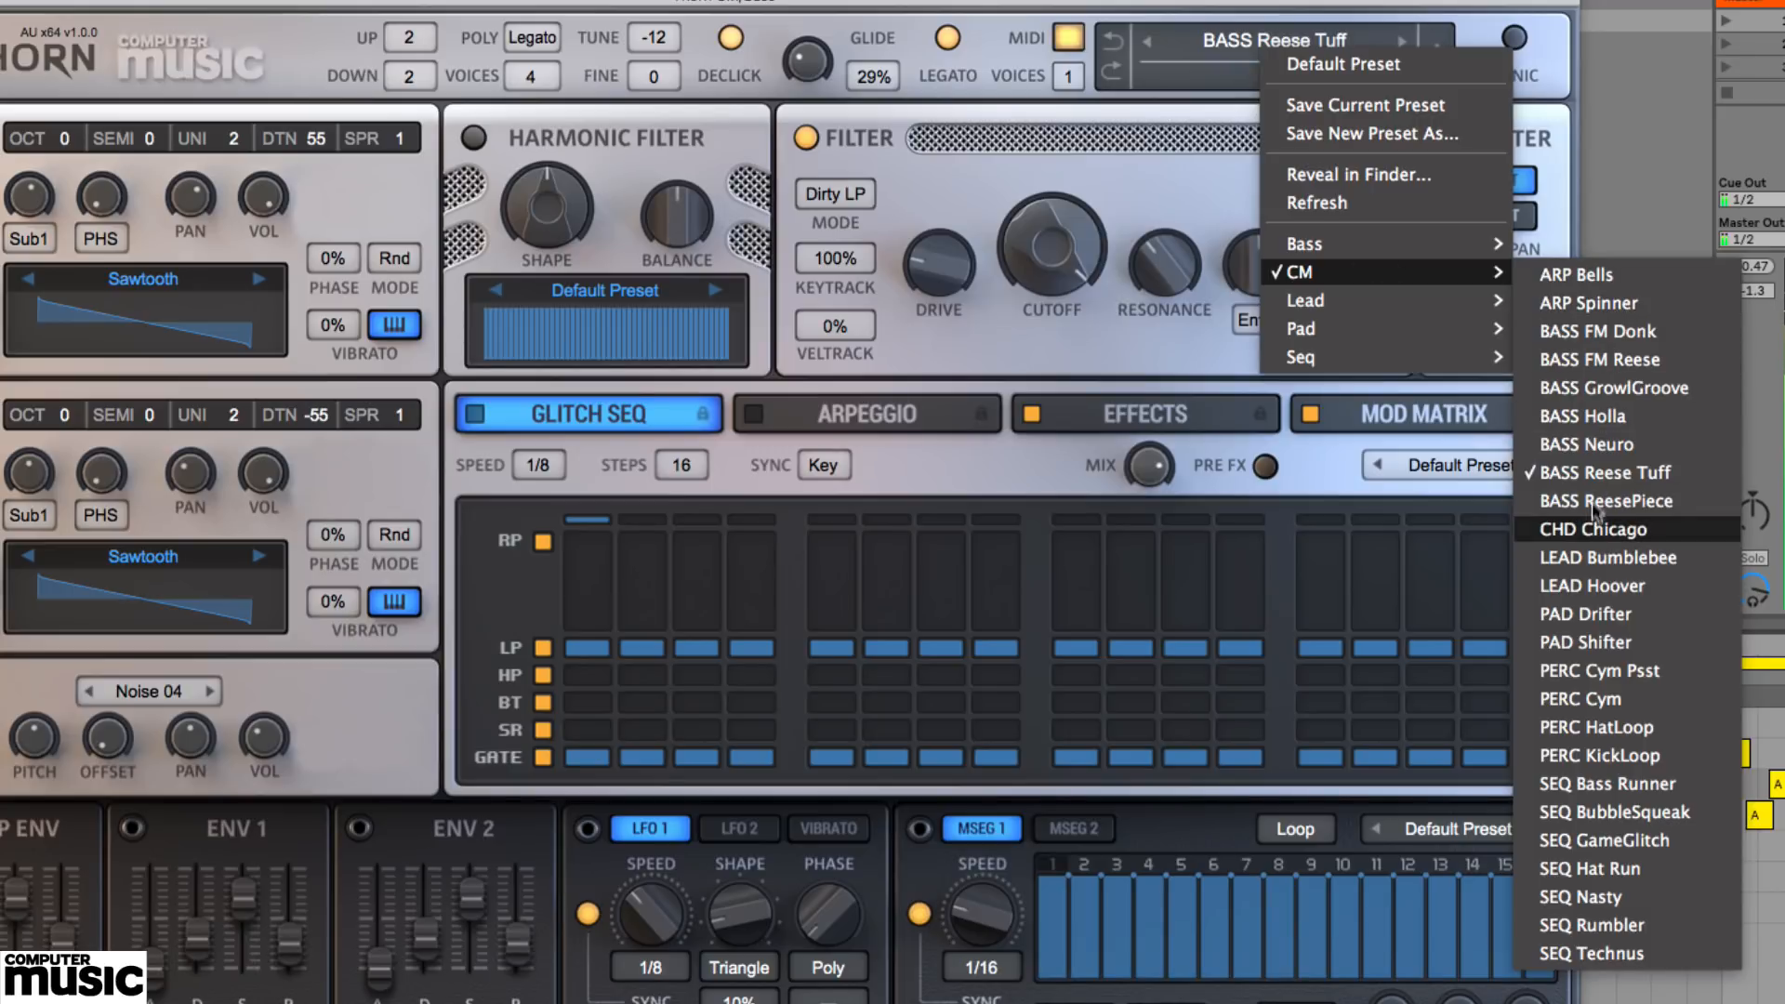
mouse_move(1408, 310)
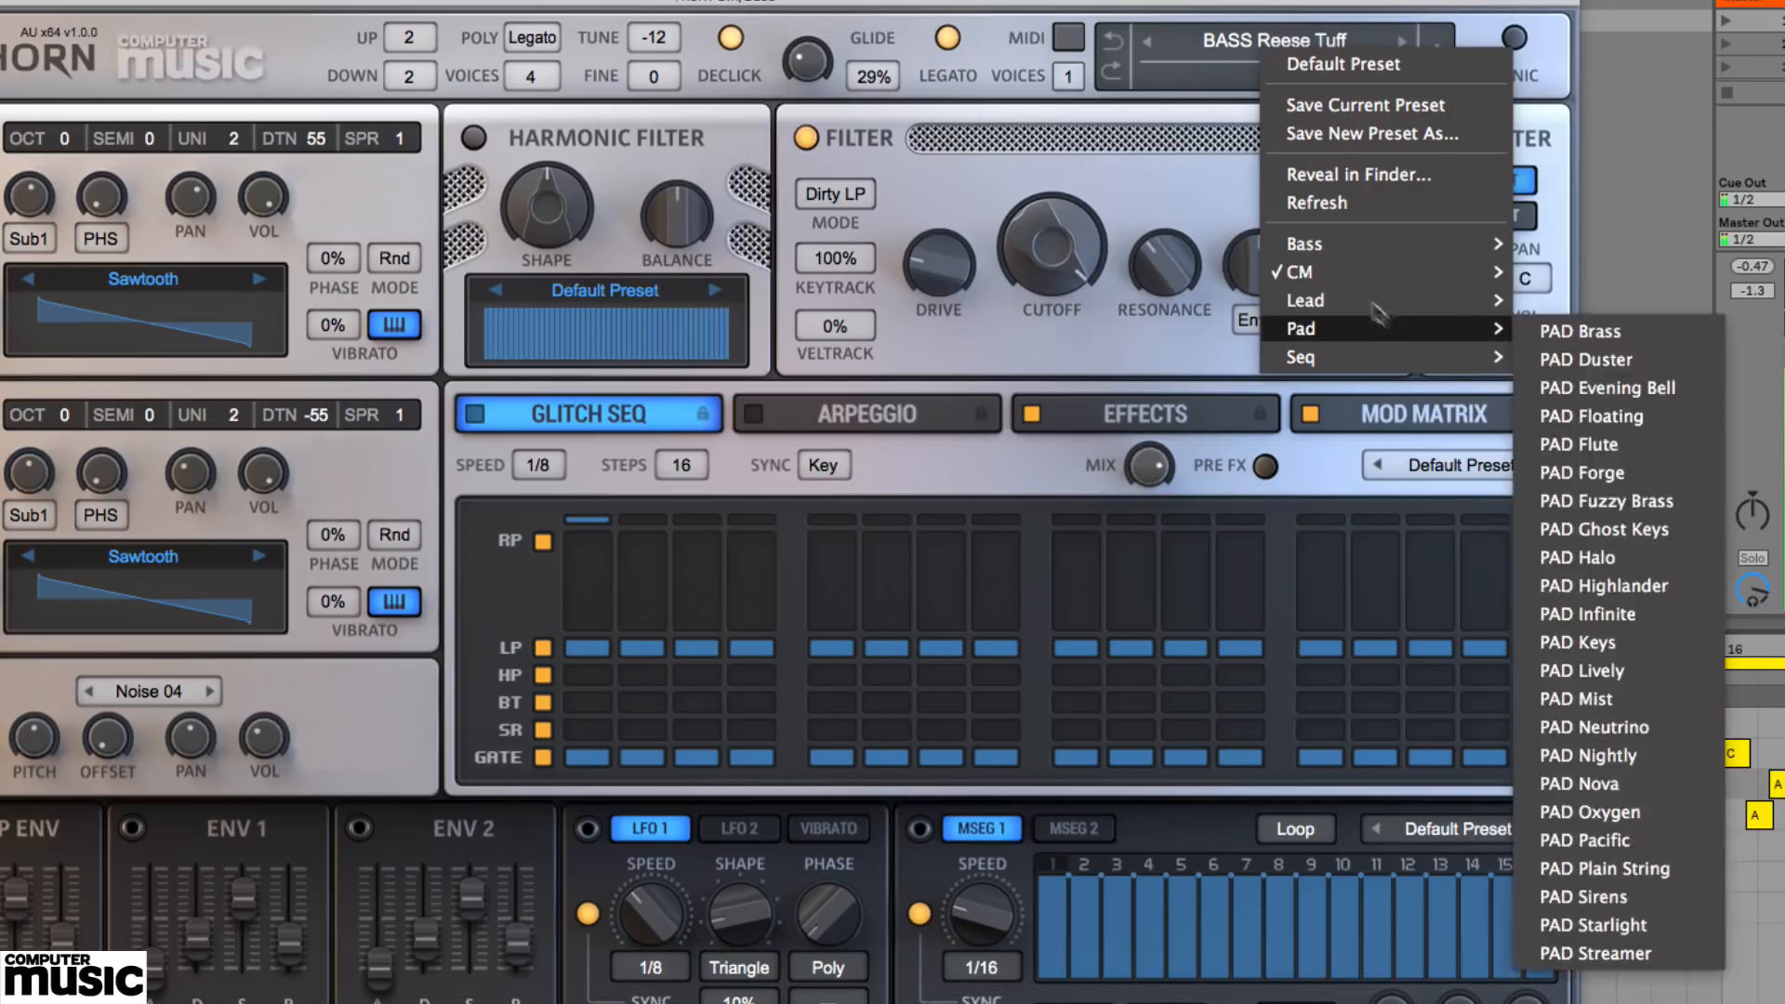
click(1223, 187)
- Switch the GUI size to Normal and back to Intermediate
click(1443, 53)
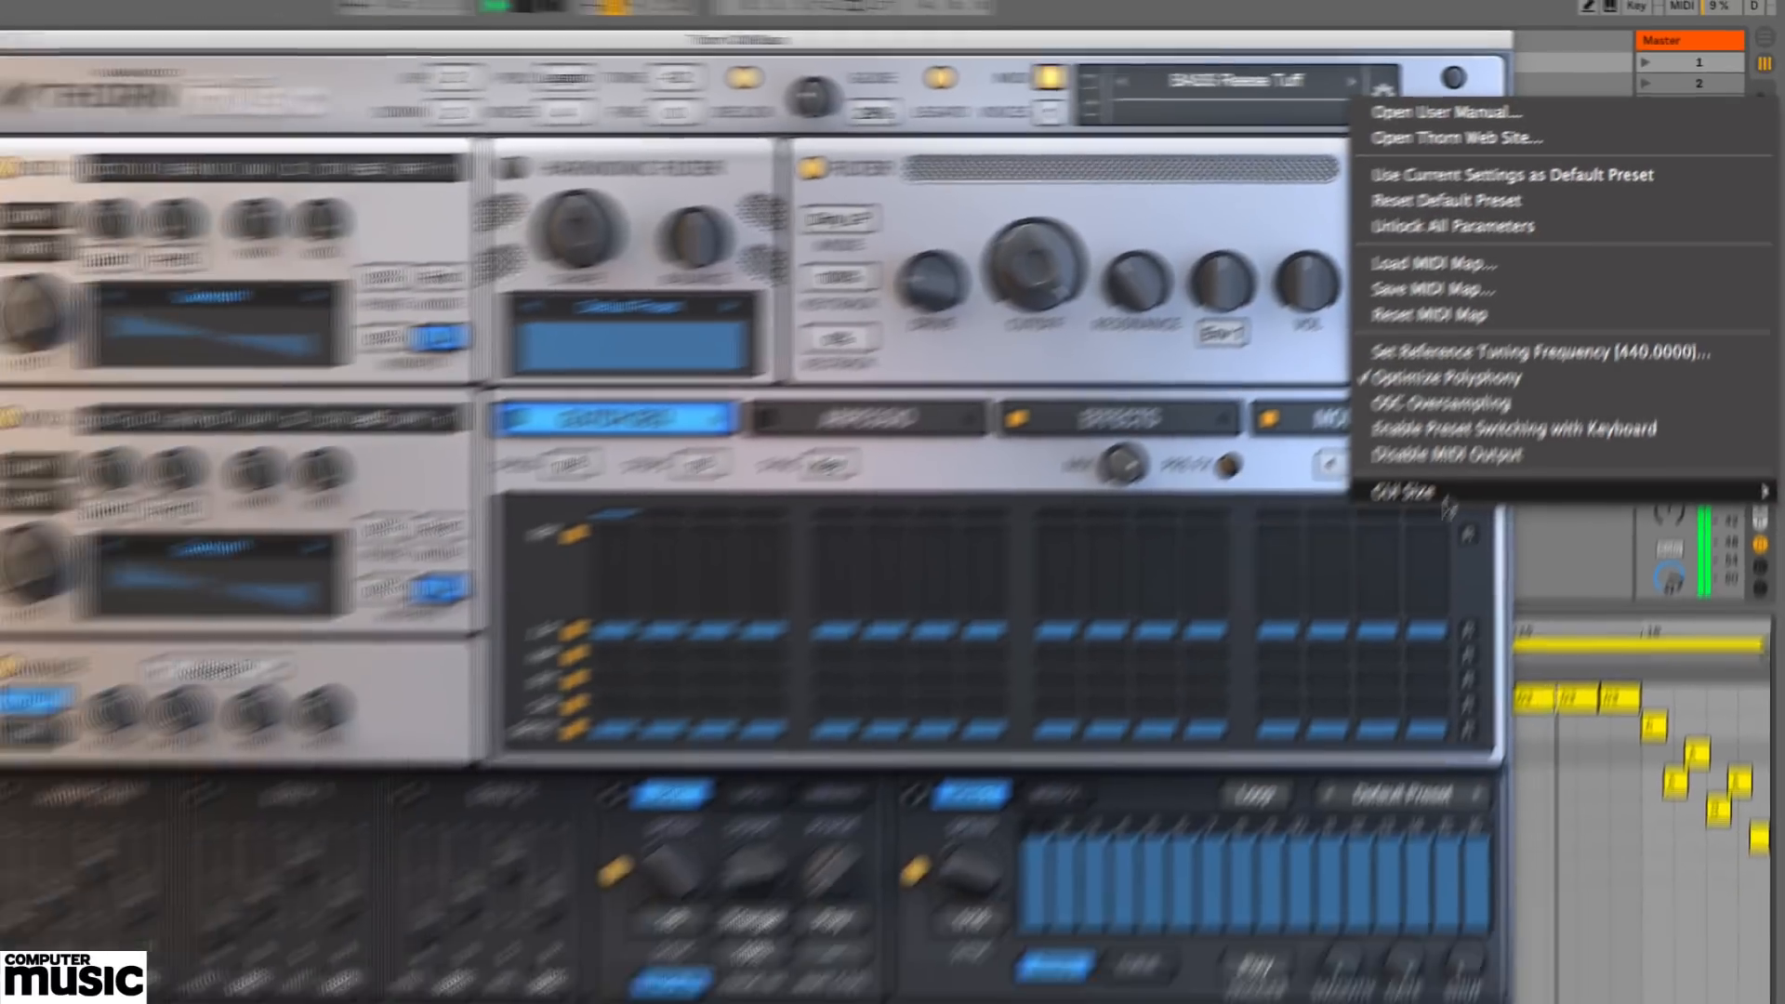
mouse_move(1295, 686)
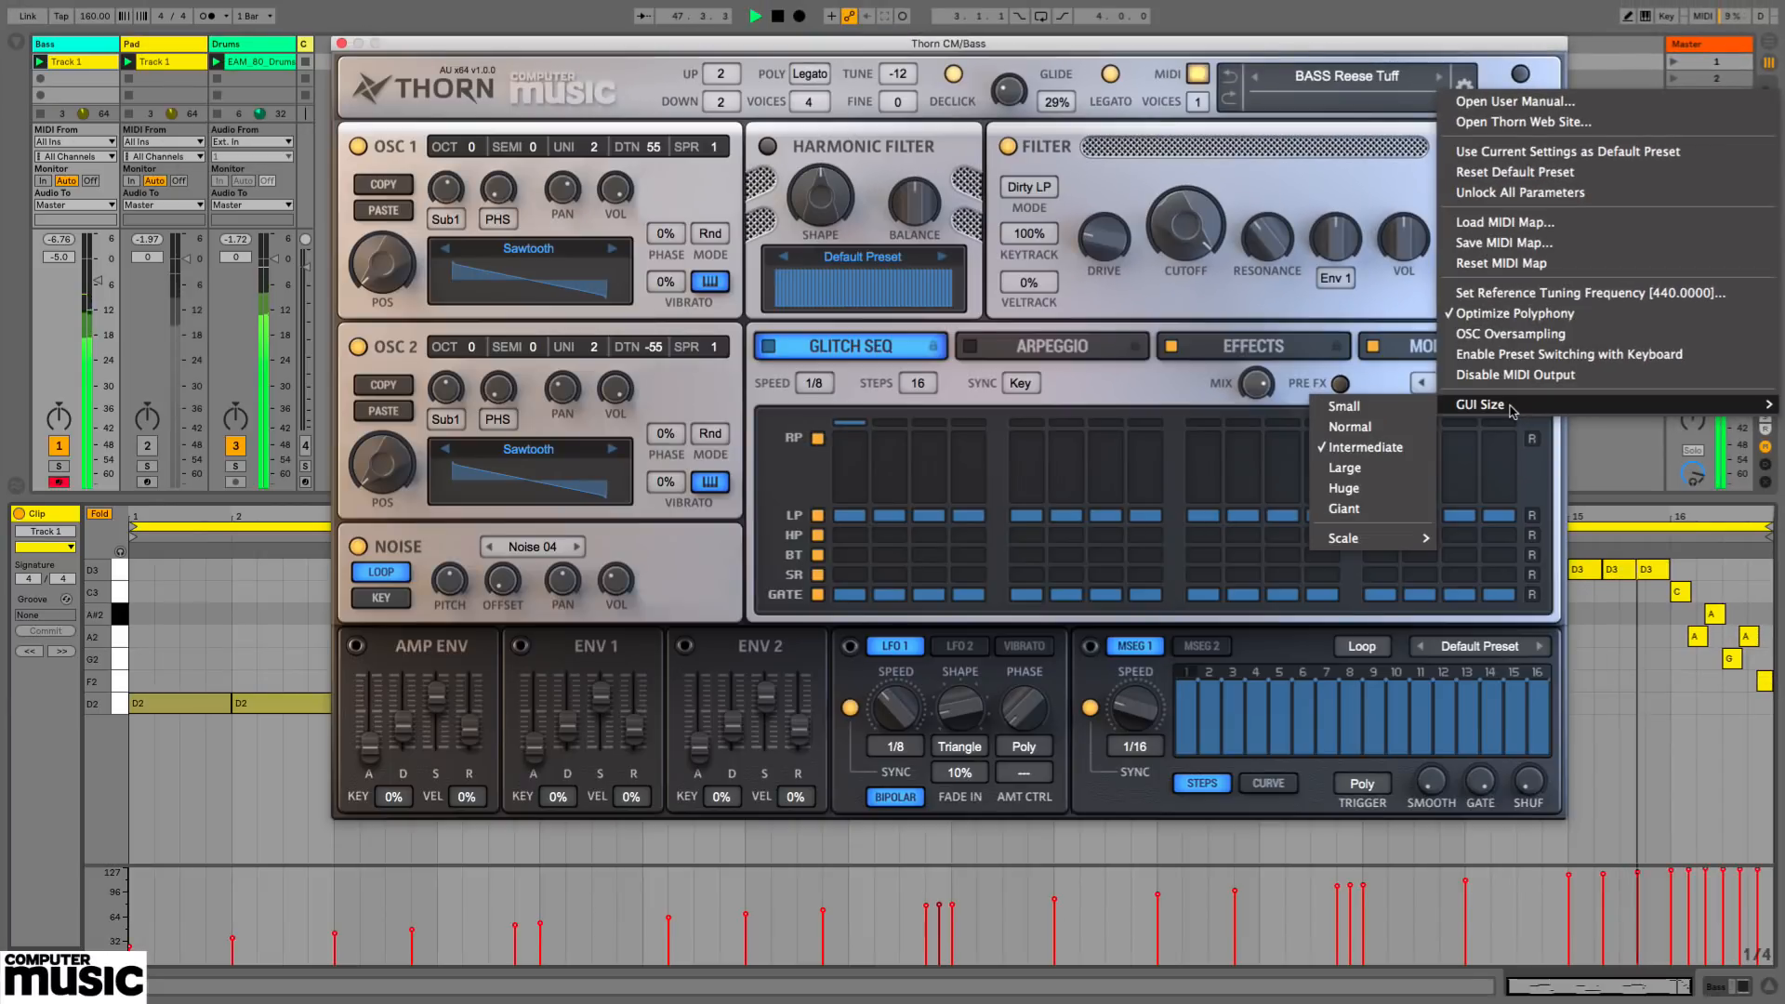
click(1367, 427)
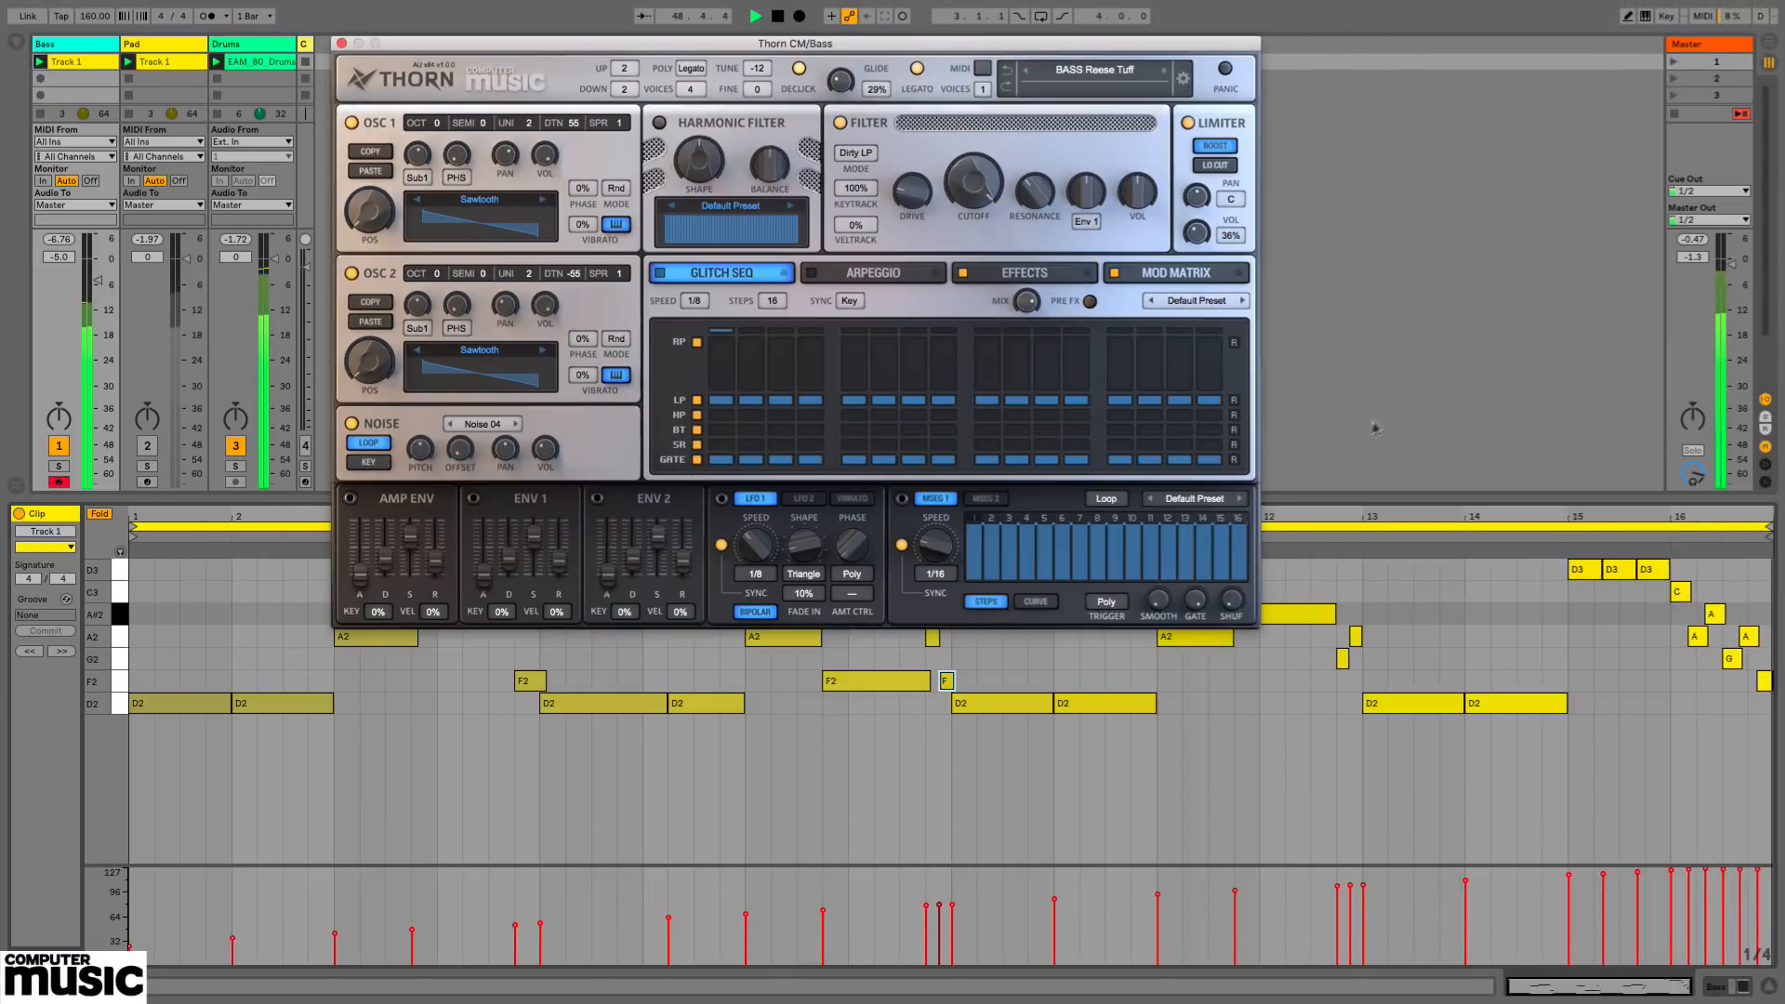
click(1182, 79)
mouse_move(1266, 414)
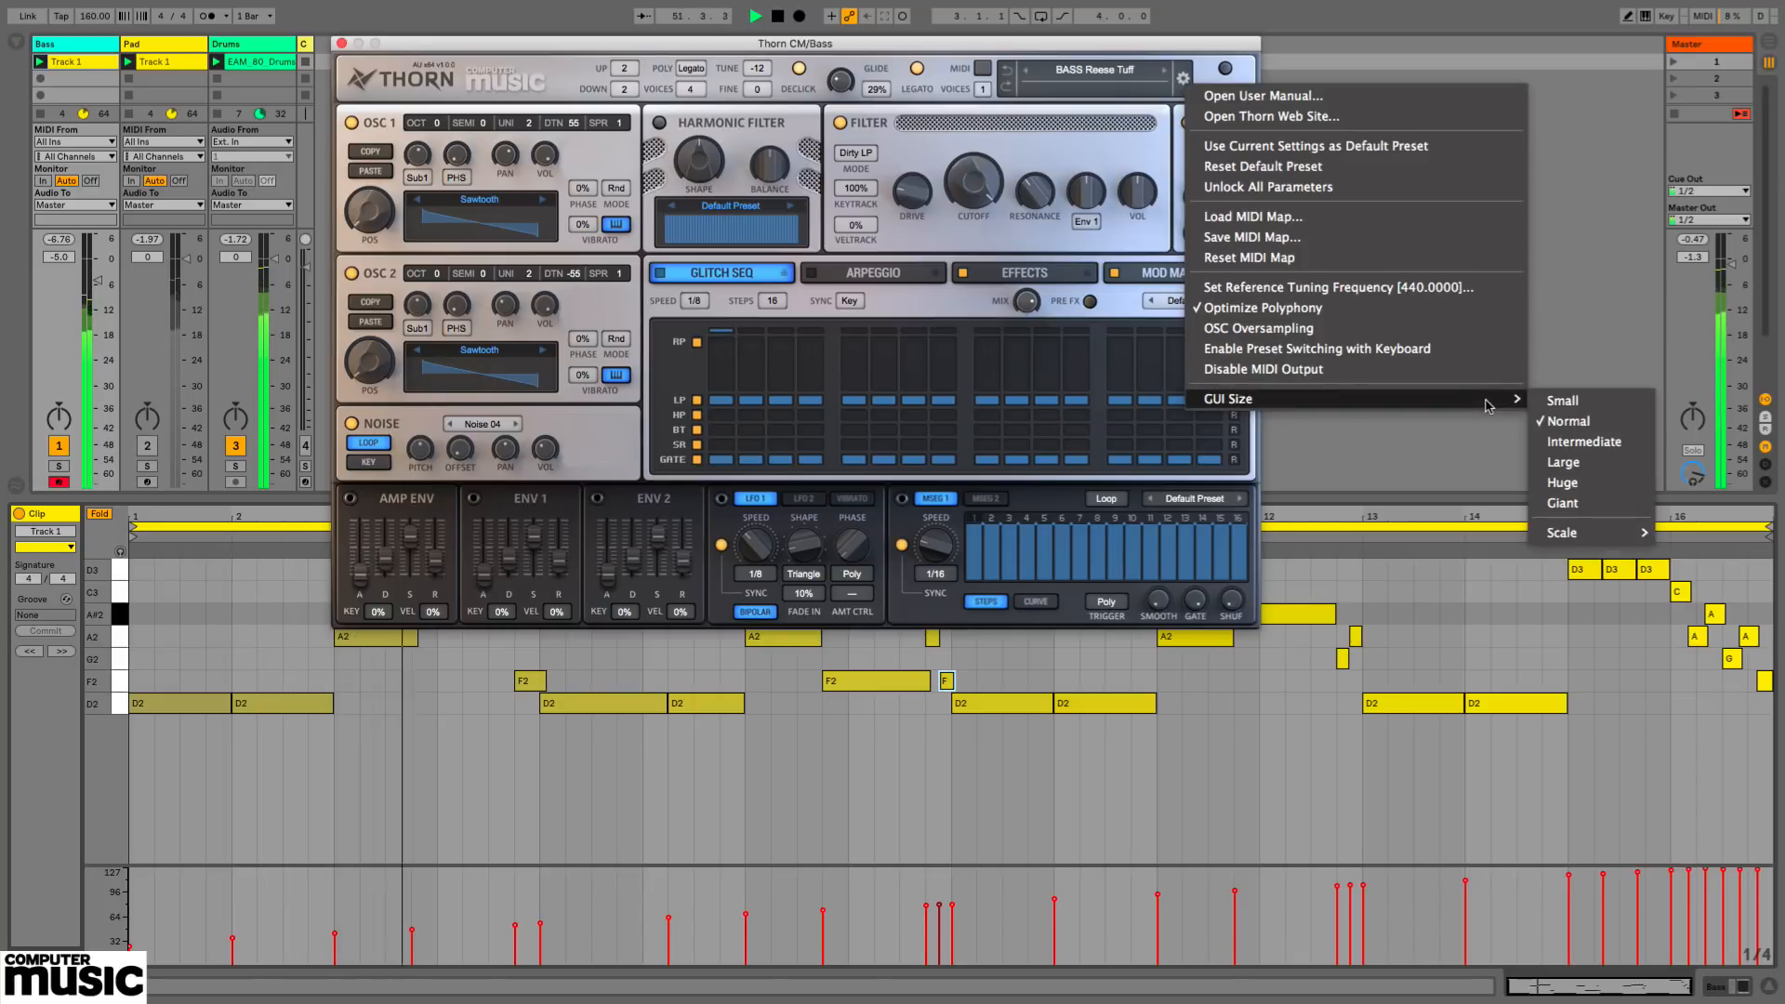
click(1580, 441)
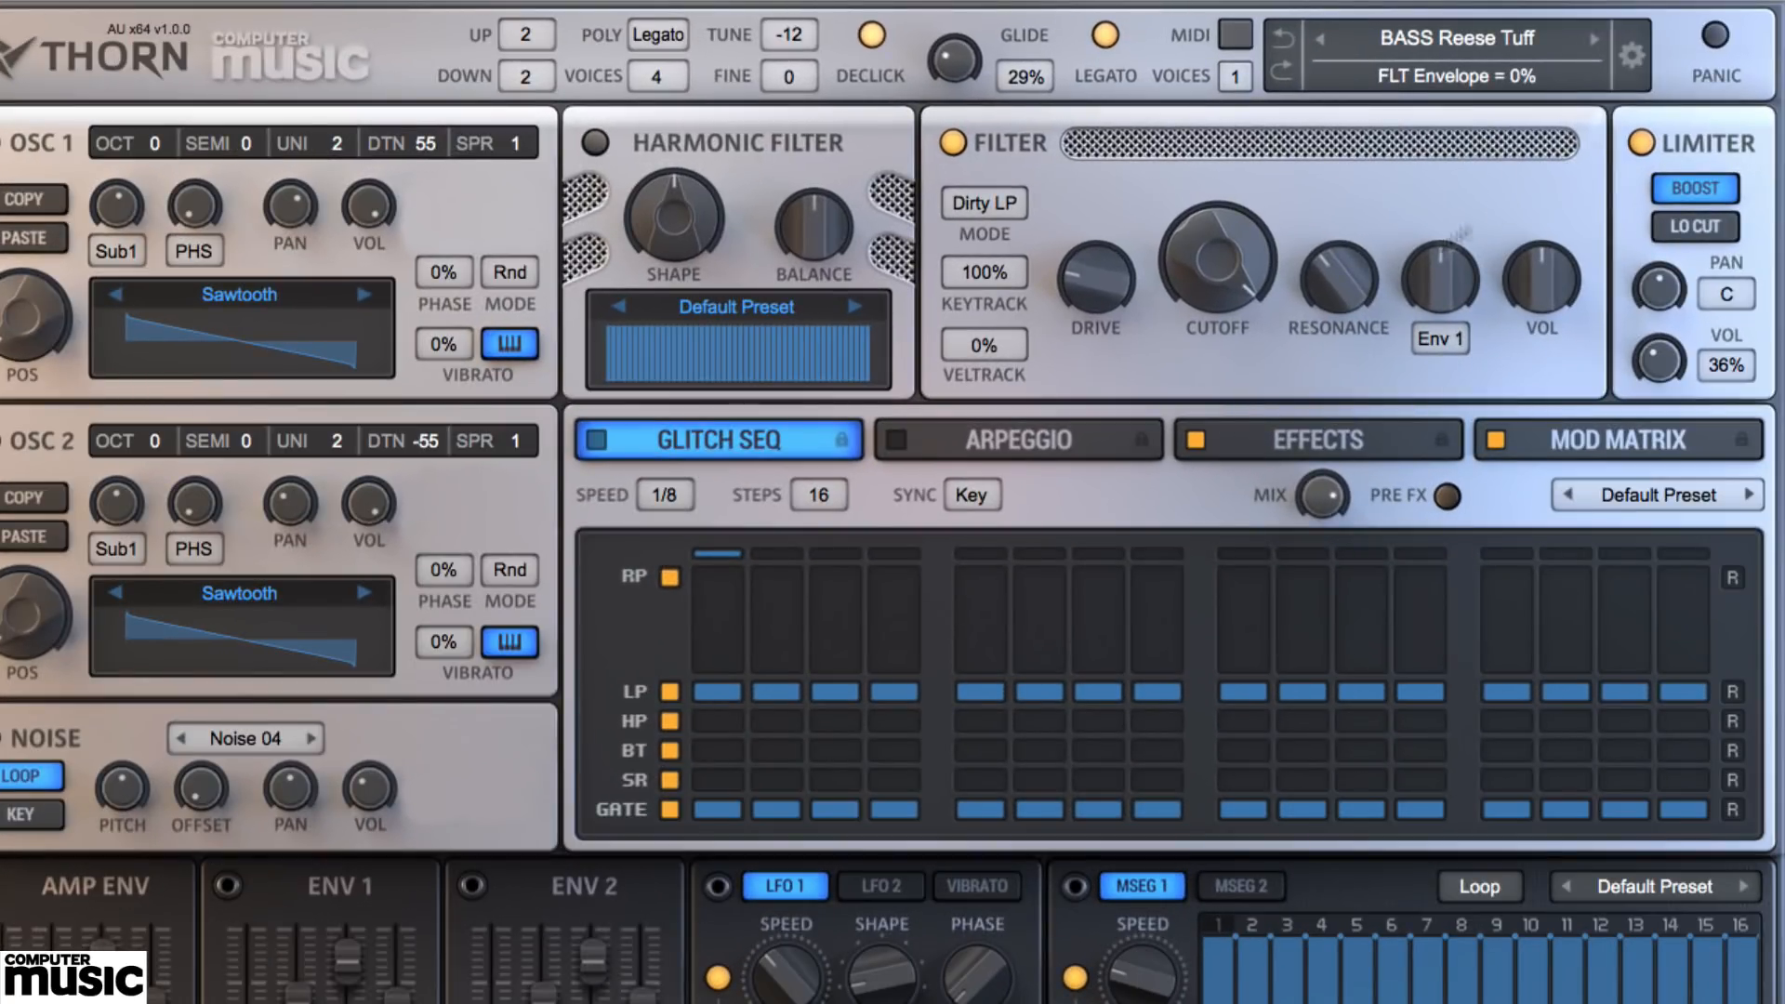
- Lock the filter cutoff and lower it to 1.97 kHz
right_click(1218, 265)
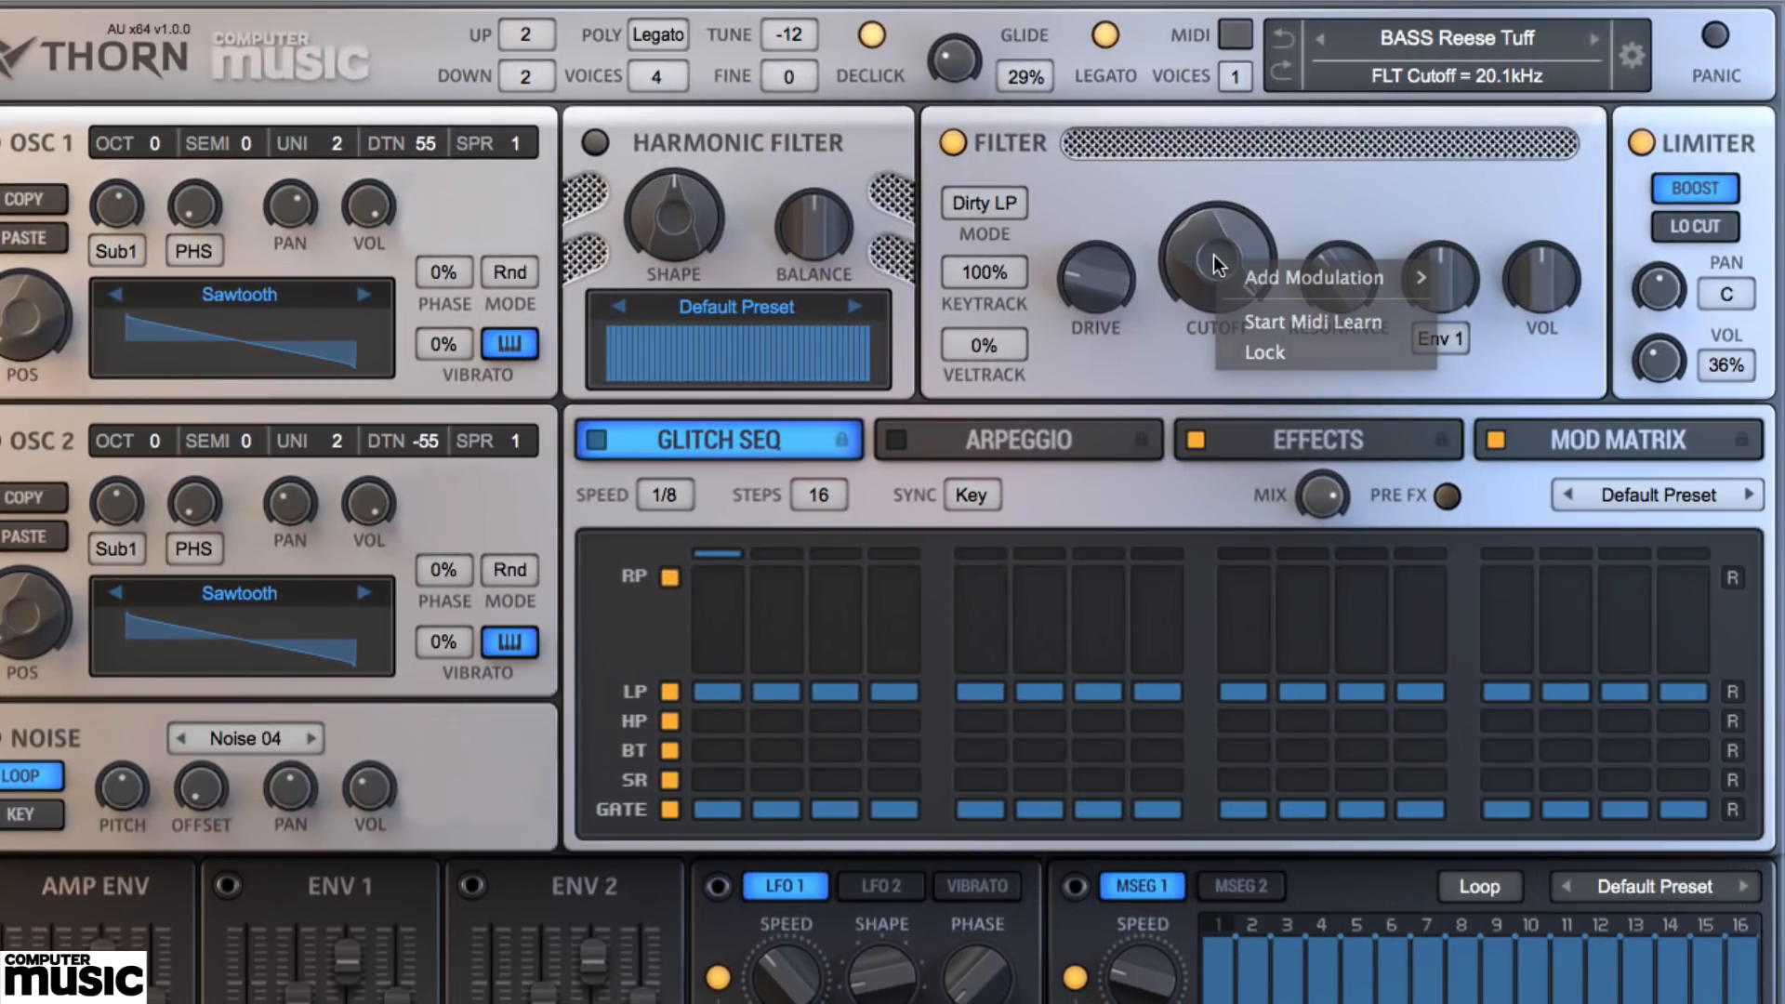
click(1264, 353)
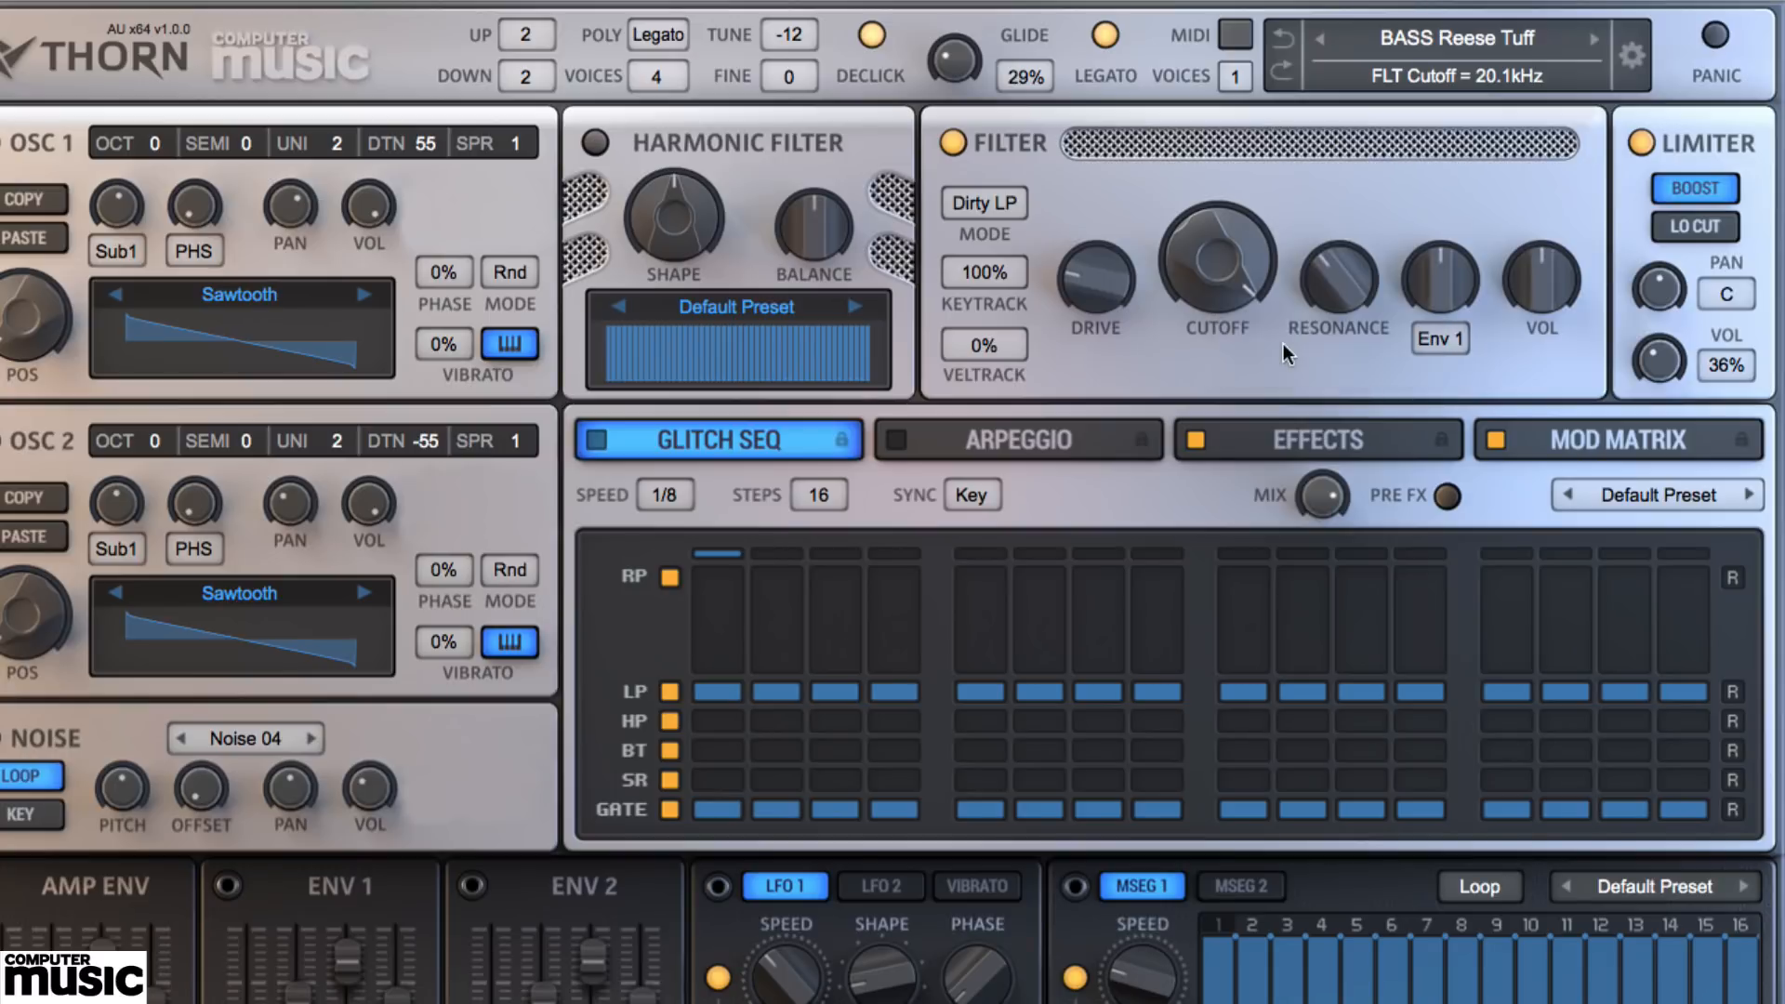
drag(1204, 264, 1213, 344)
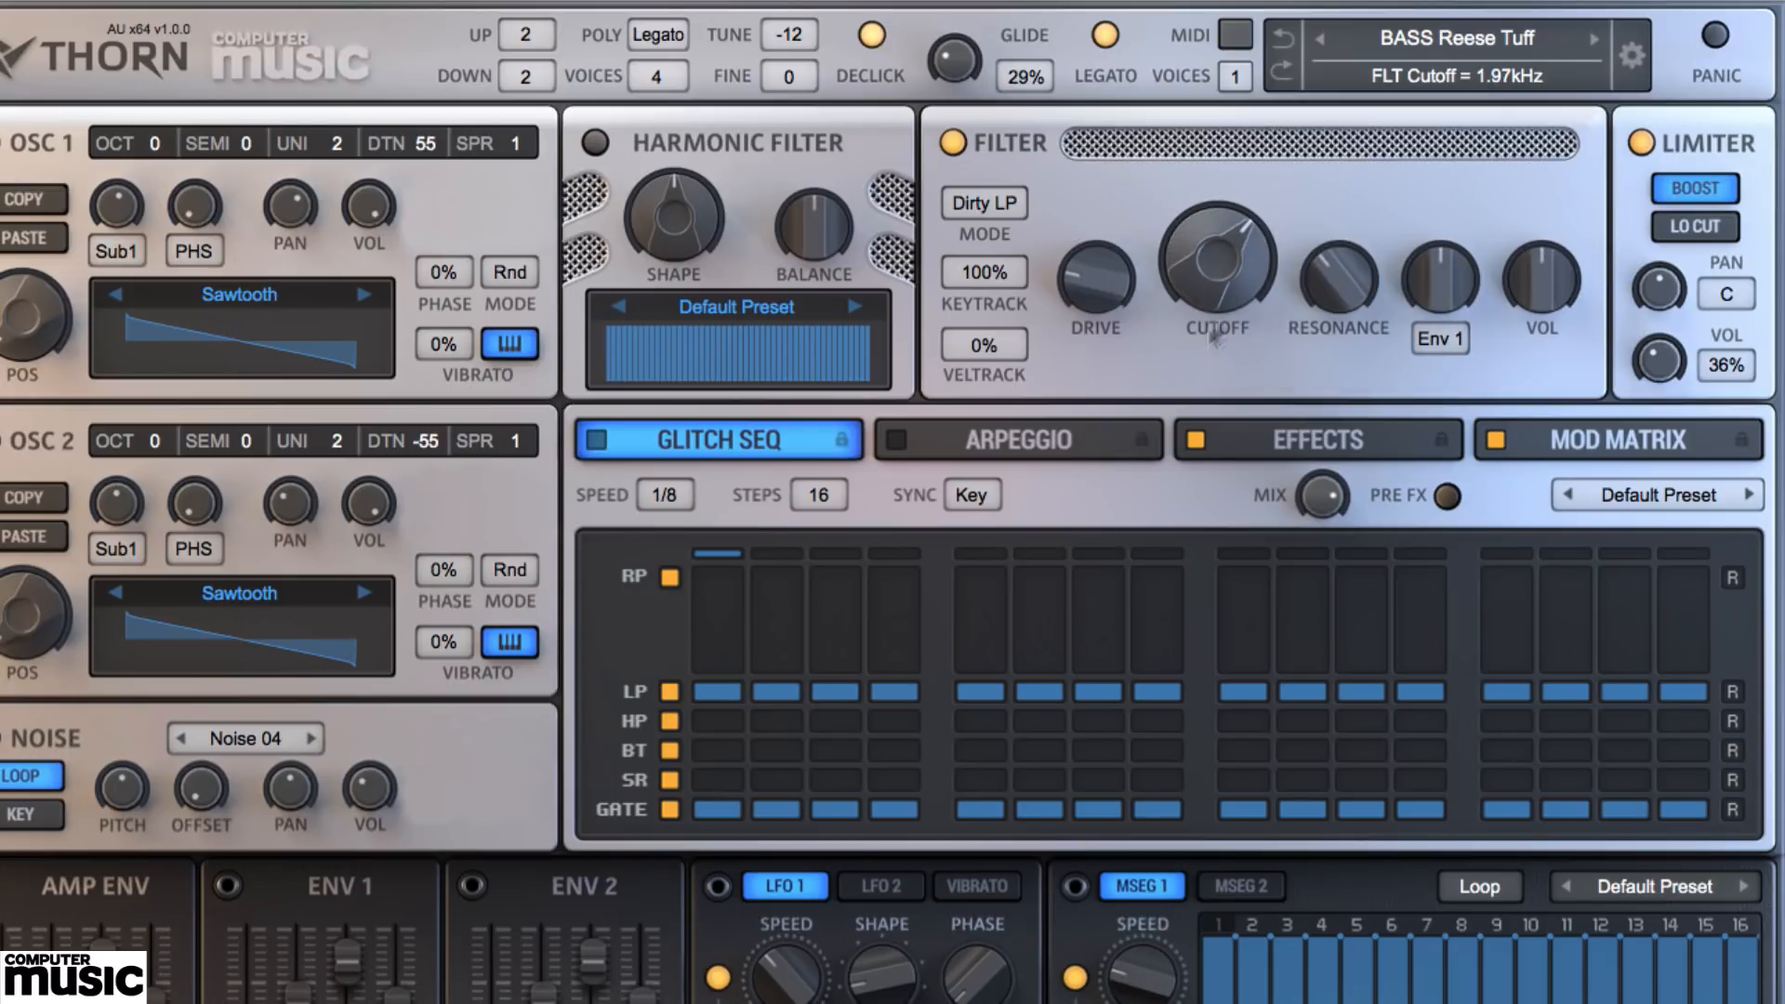
- Step through the presets BASS ReesePiece and CHD Chicago, and return to BASS Reese Tuff
click(1591, 38)
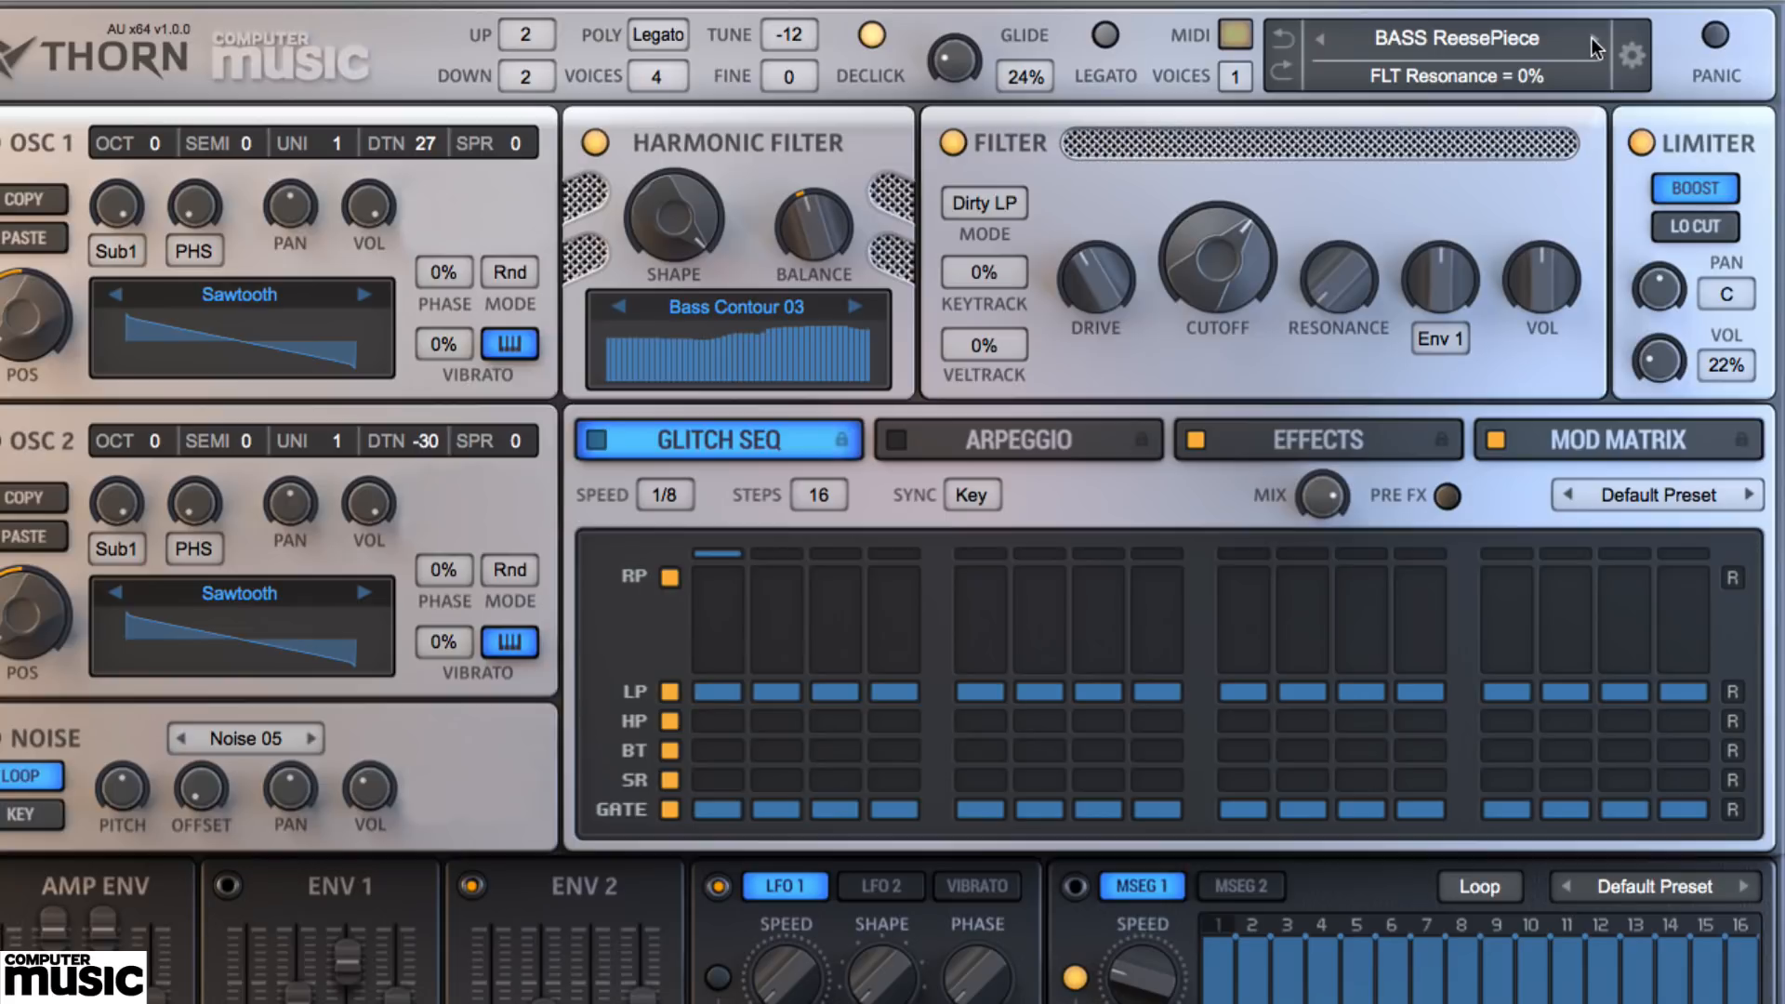
click(1591, 39)
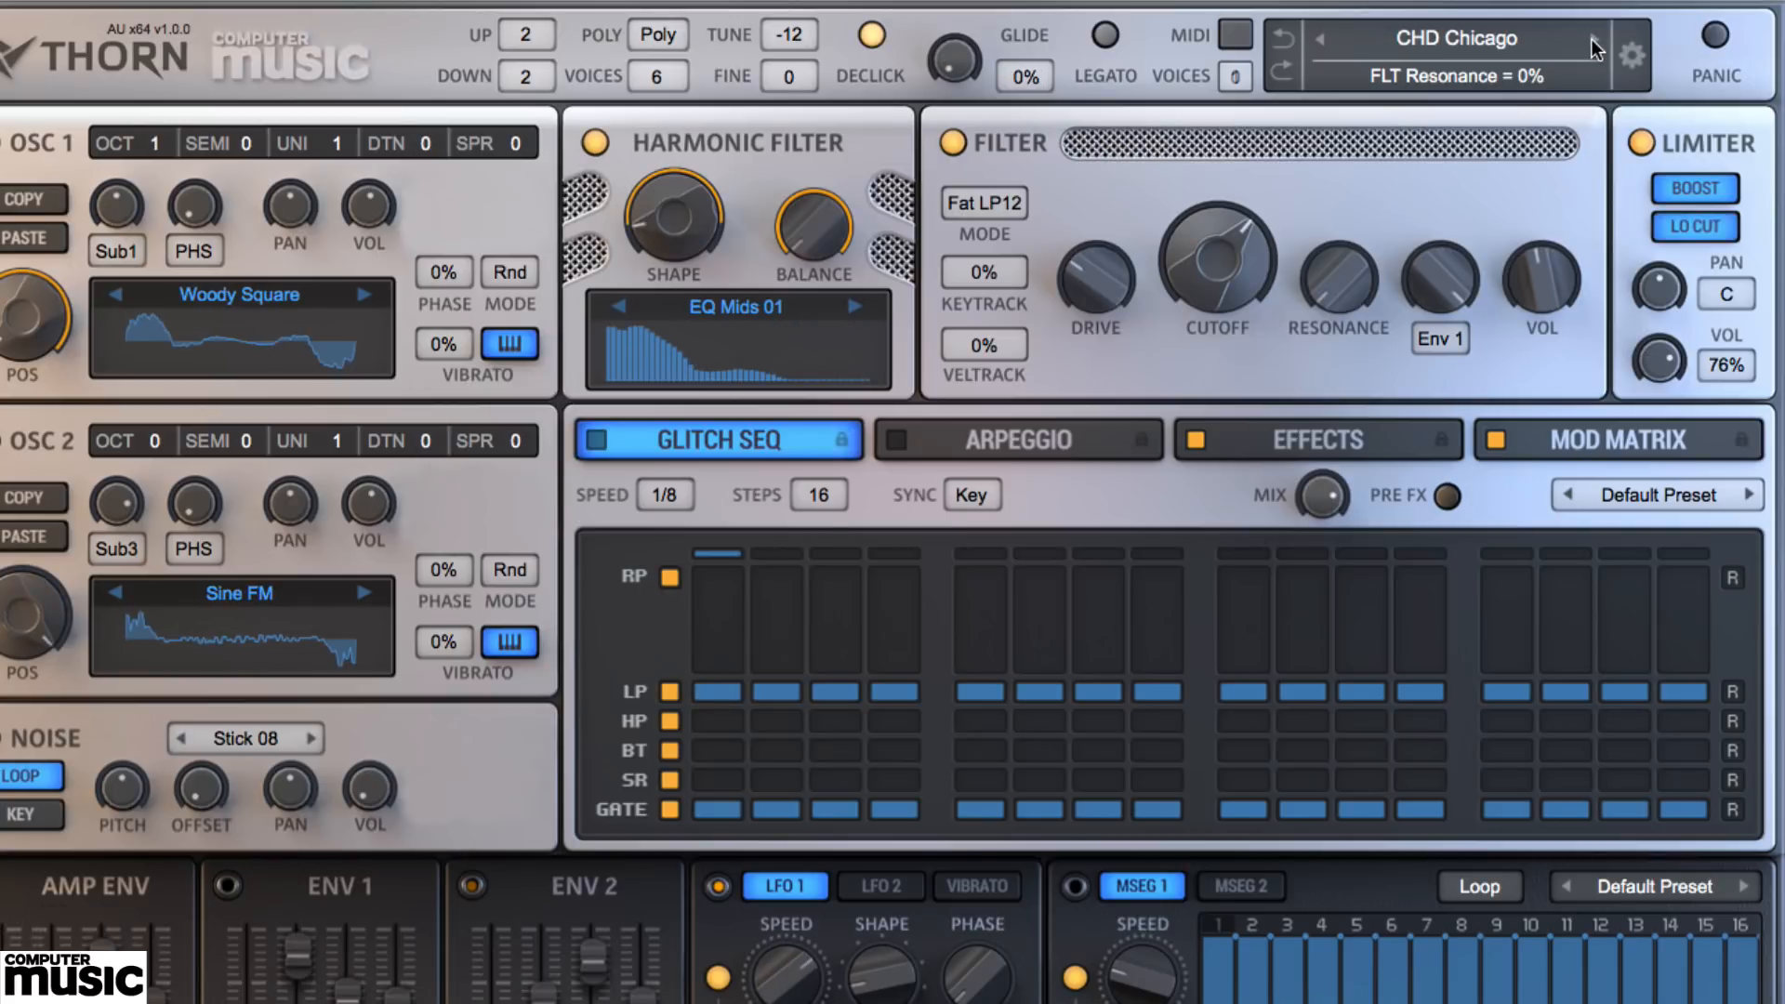
click(1320, 39)
click(1320, 39)
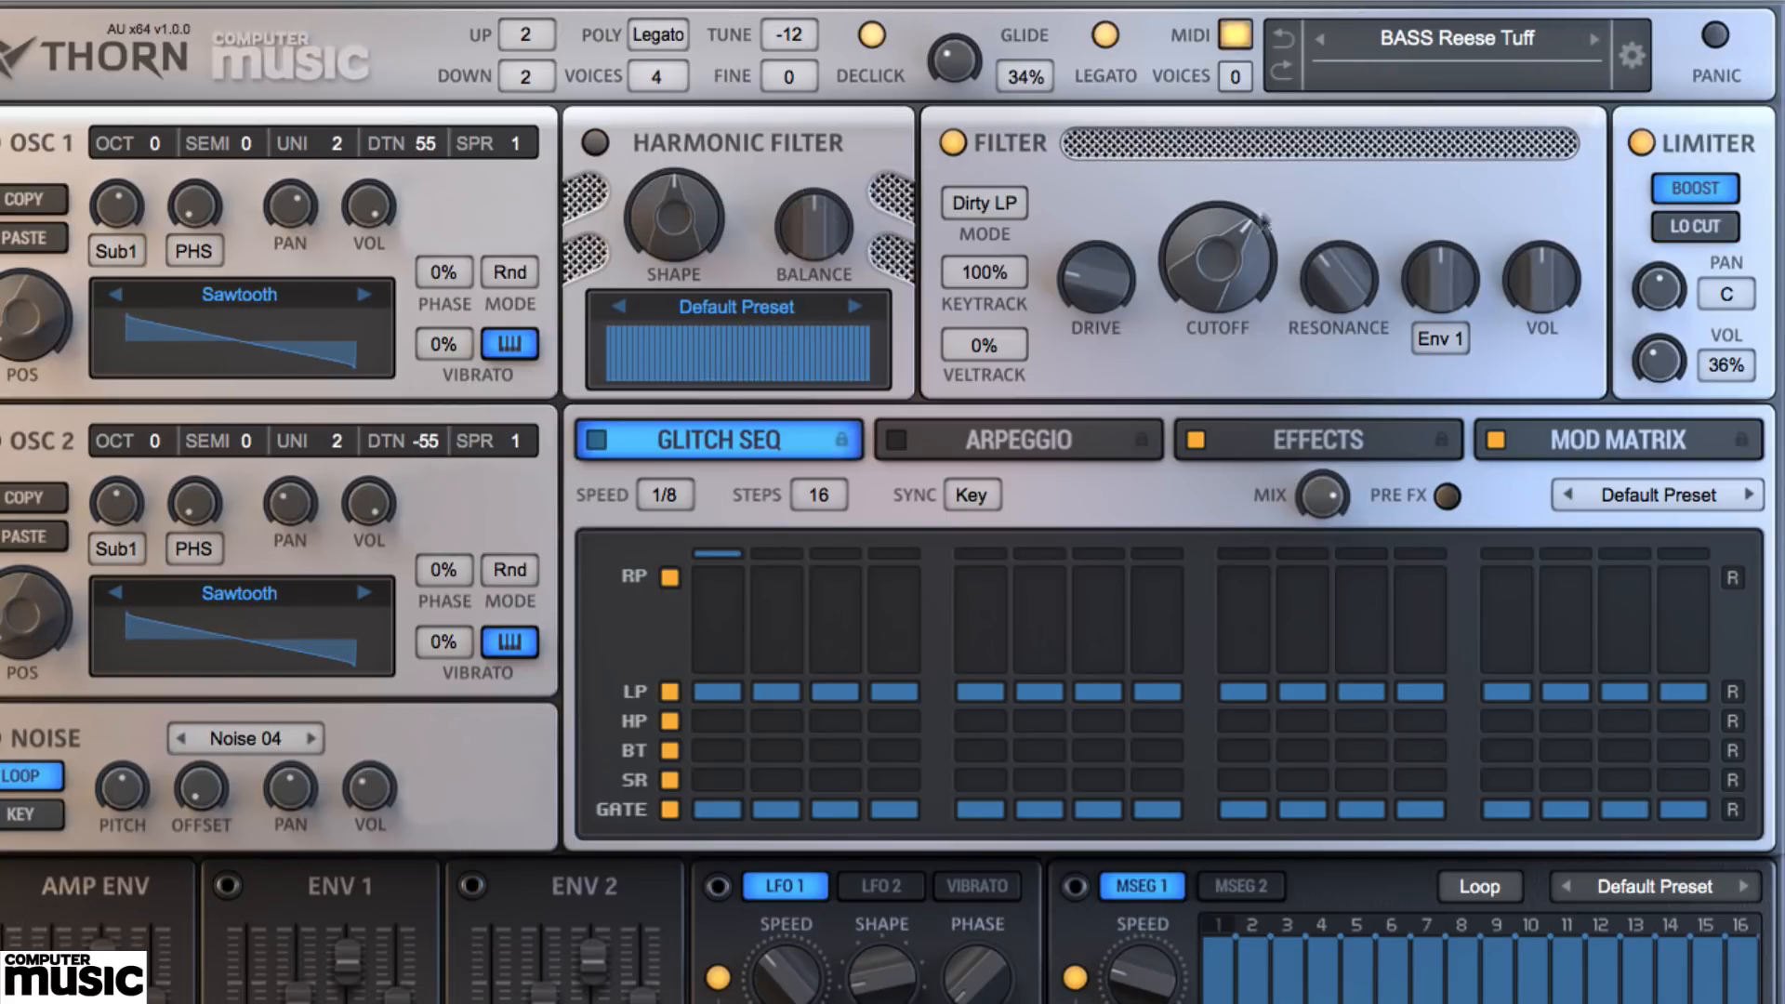
- Unlock the filter cutoff and step through neighbouring presets, including BASS Neuro, before reloading BASS Reese Tuff
right_click(1225, 255)
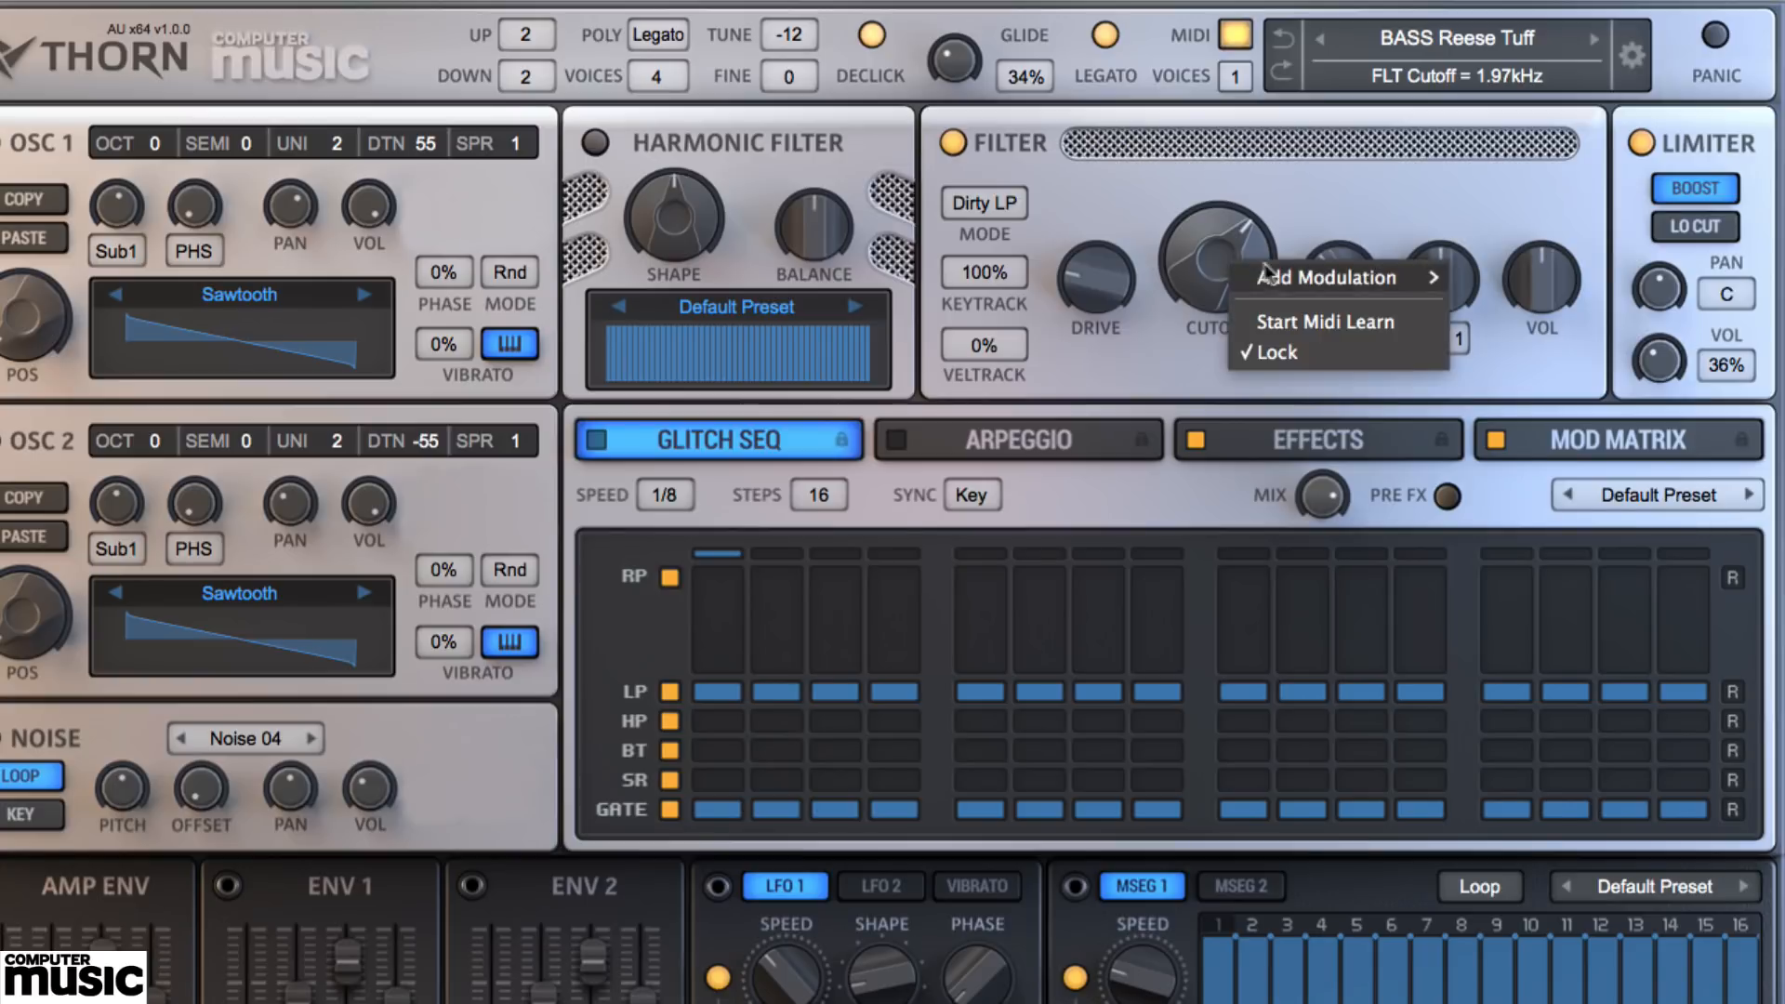
click(1286, 353)
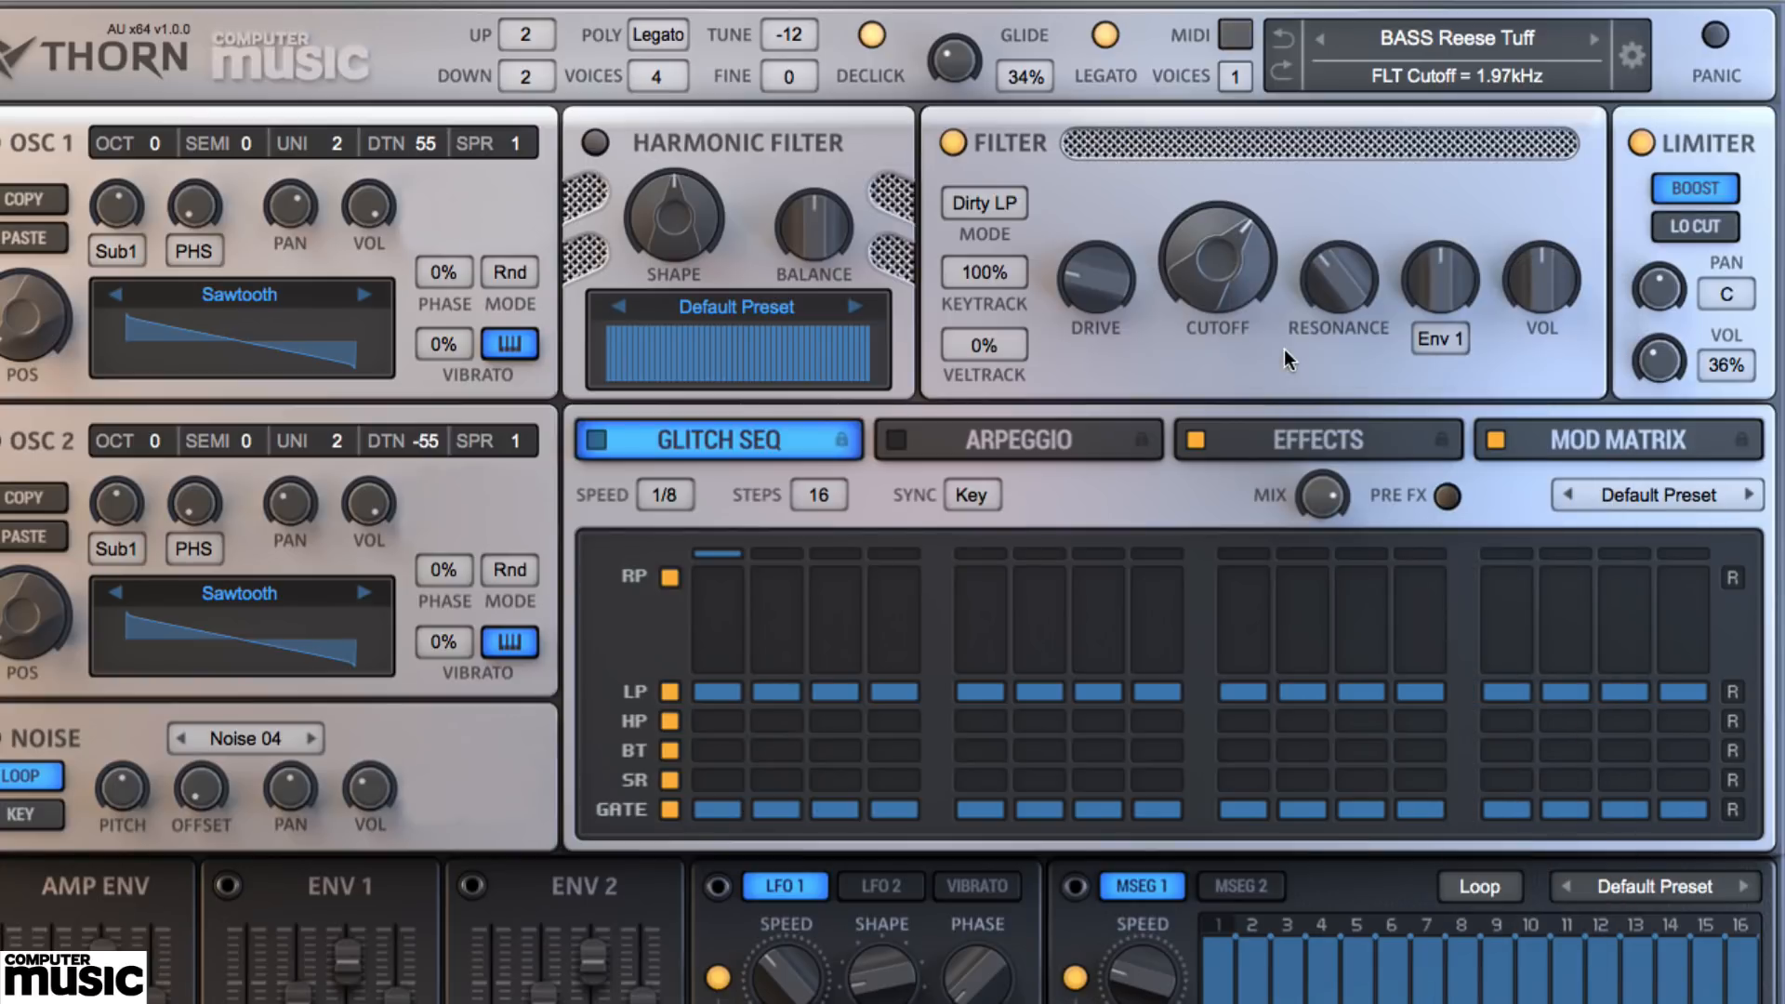
click(1592, 40)
click(1312, 42)
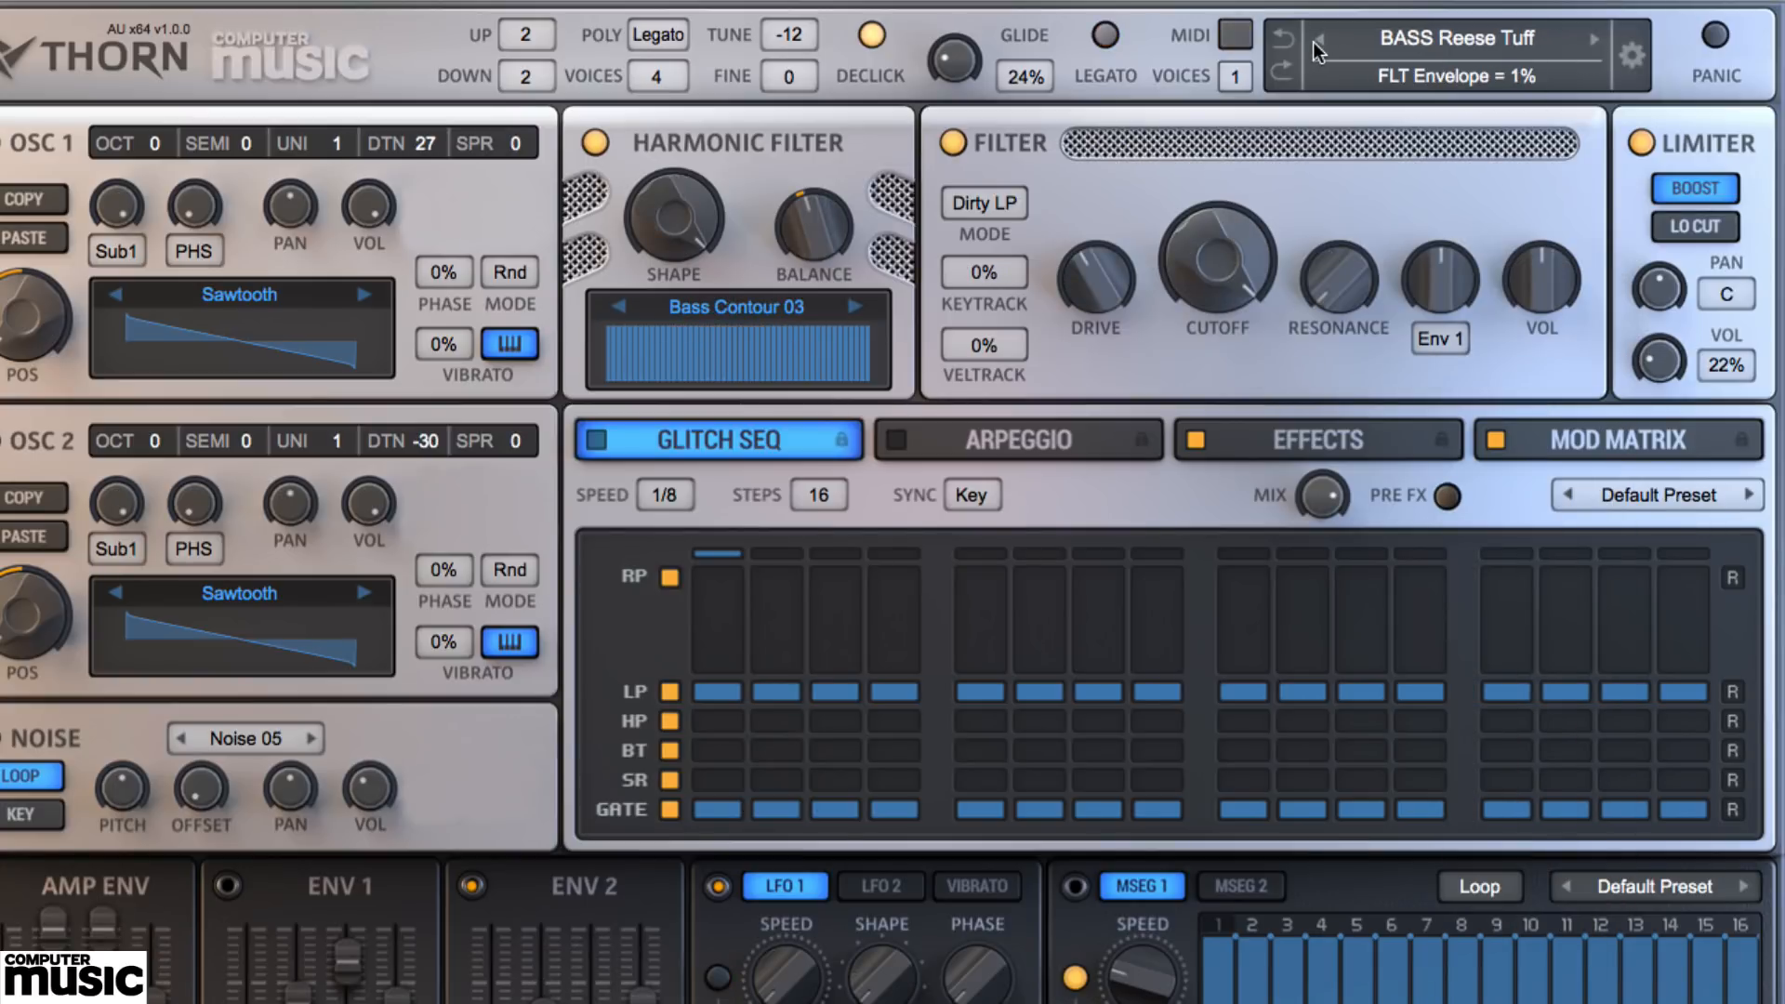
click(1320, 41)
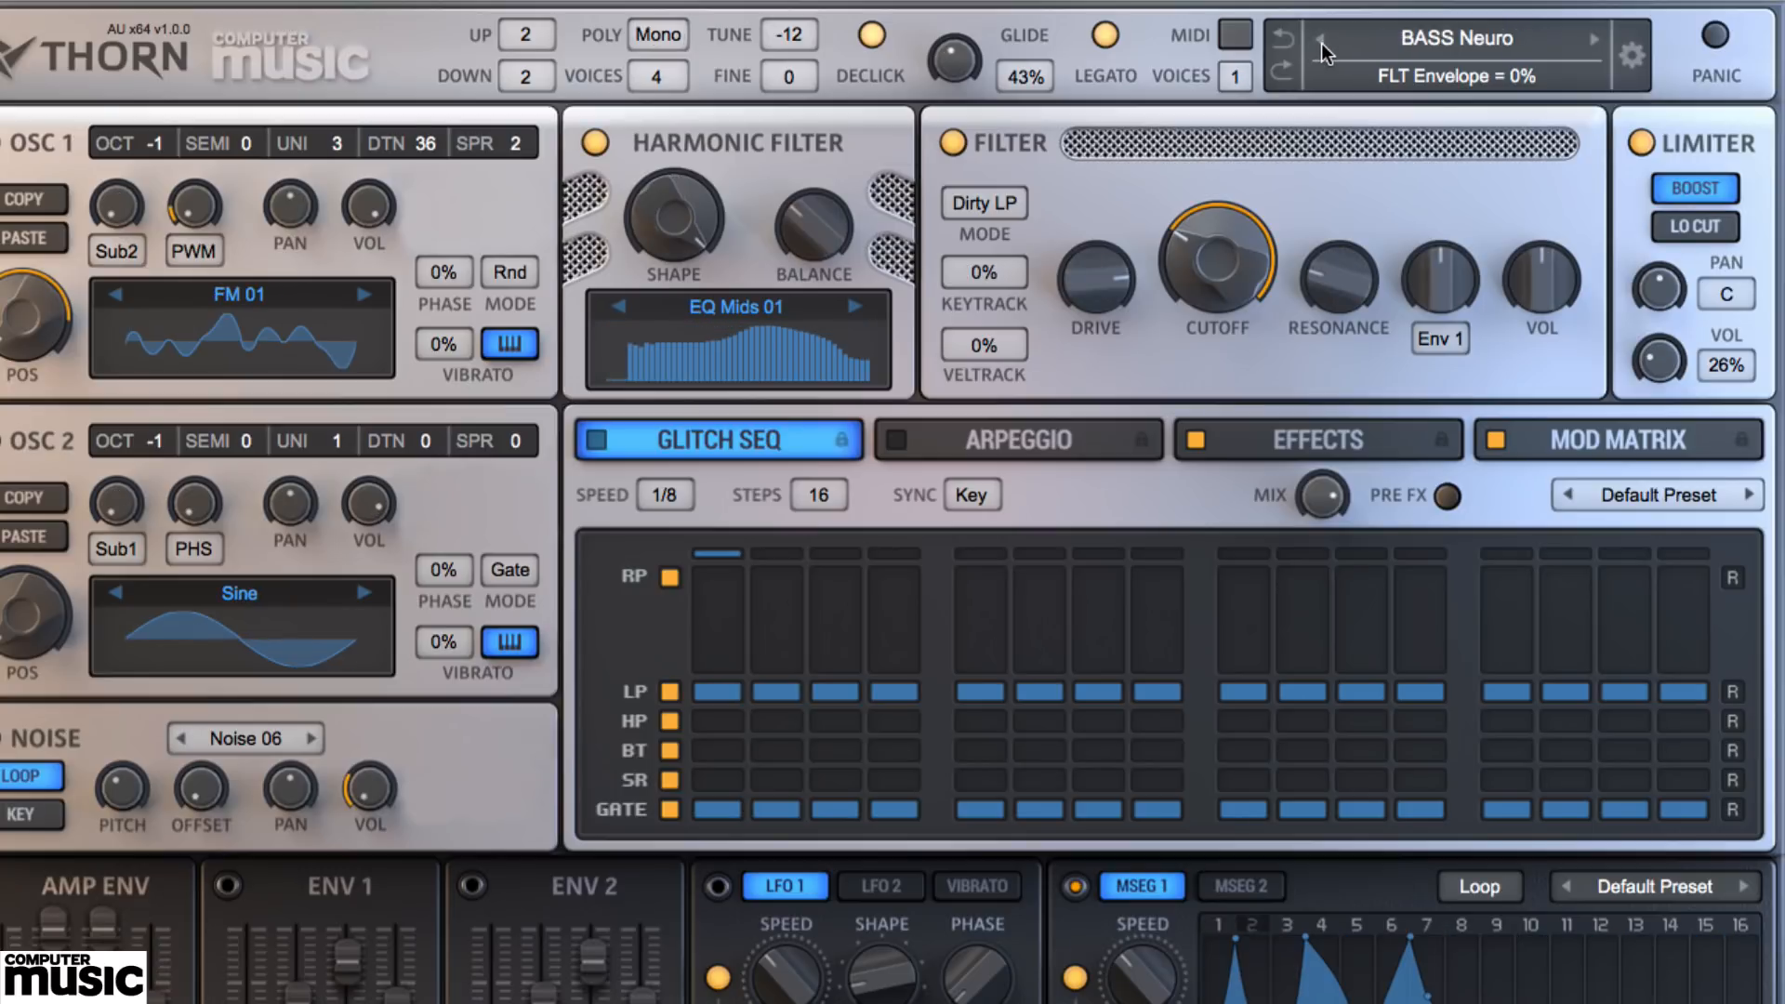
click(1585, 43)
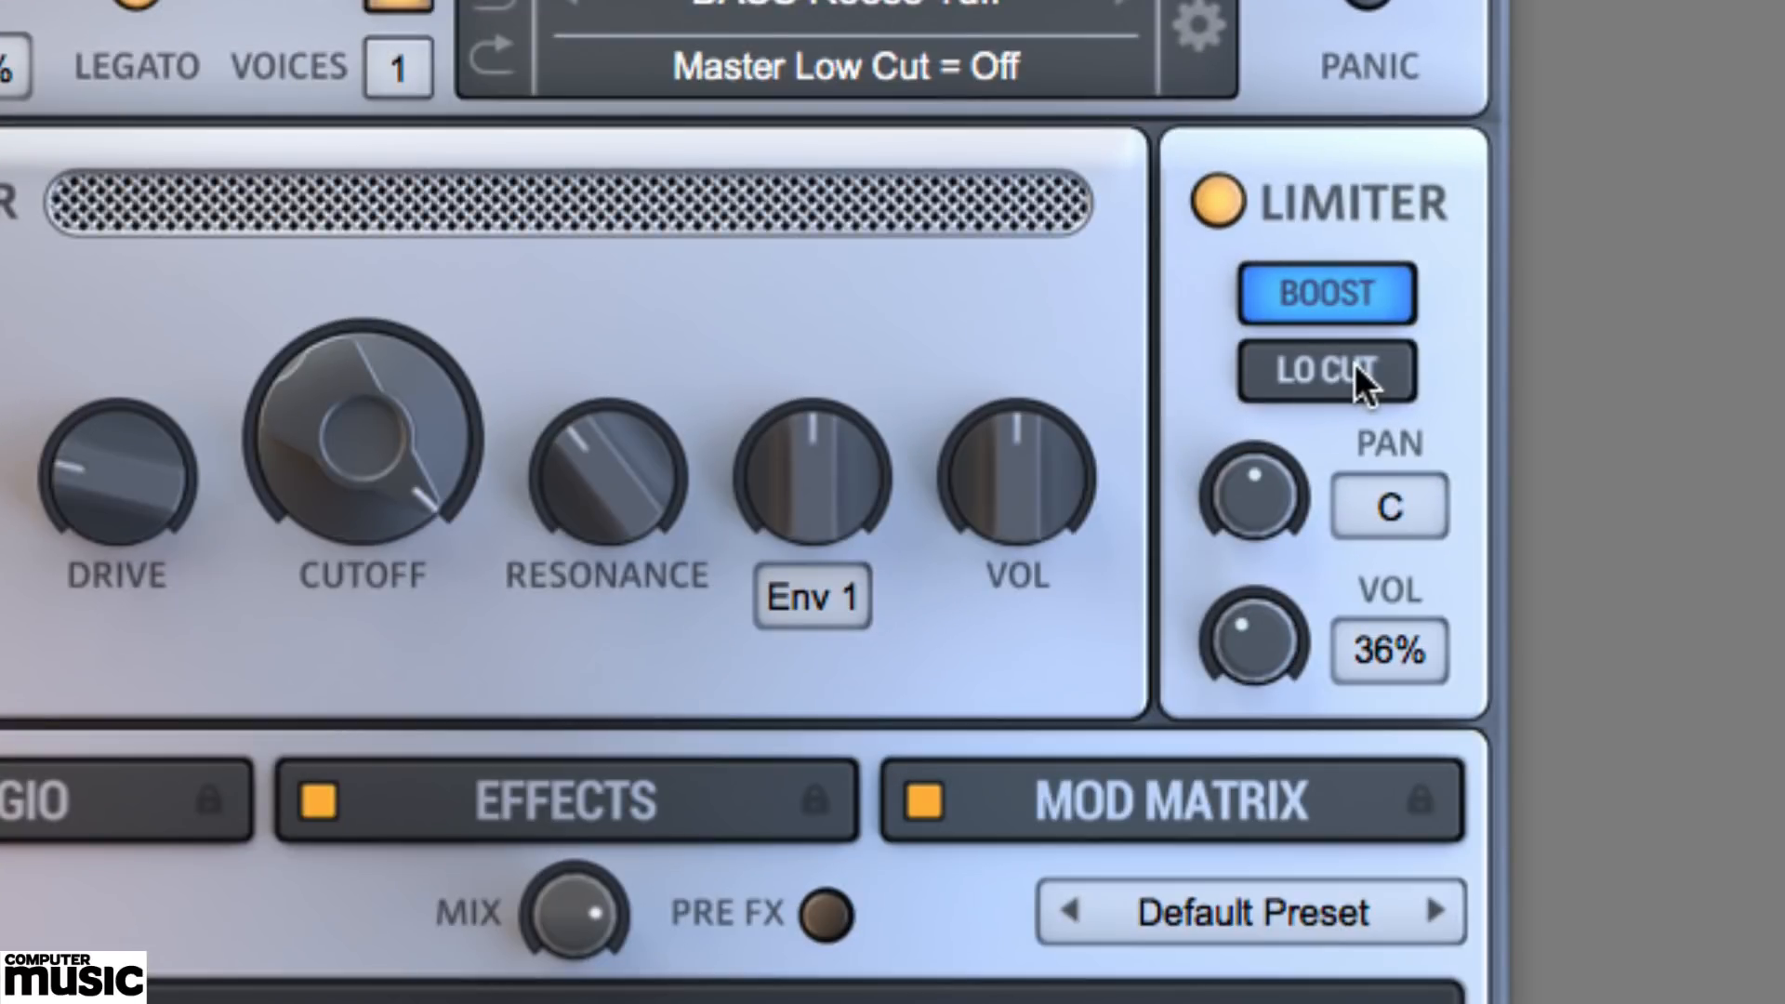
- Toggle the limiter off and on, and switch off the master tone Boost
click(1218, 200)
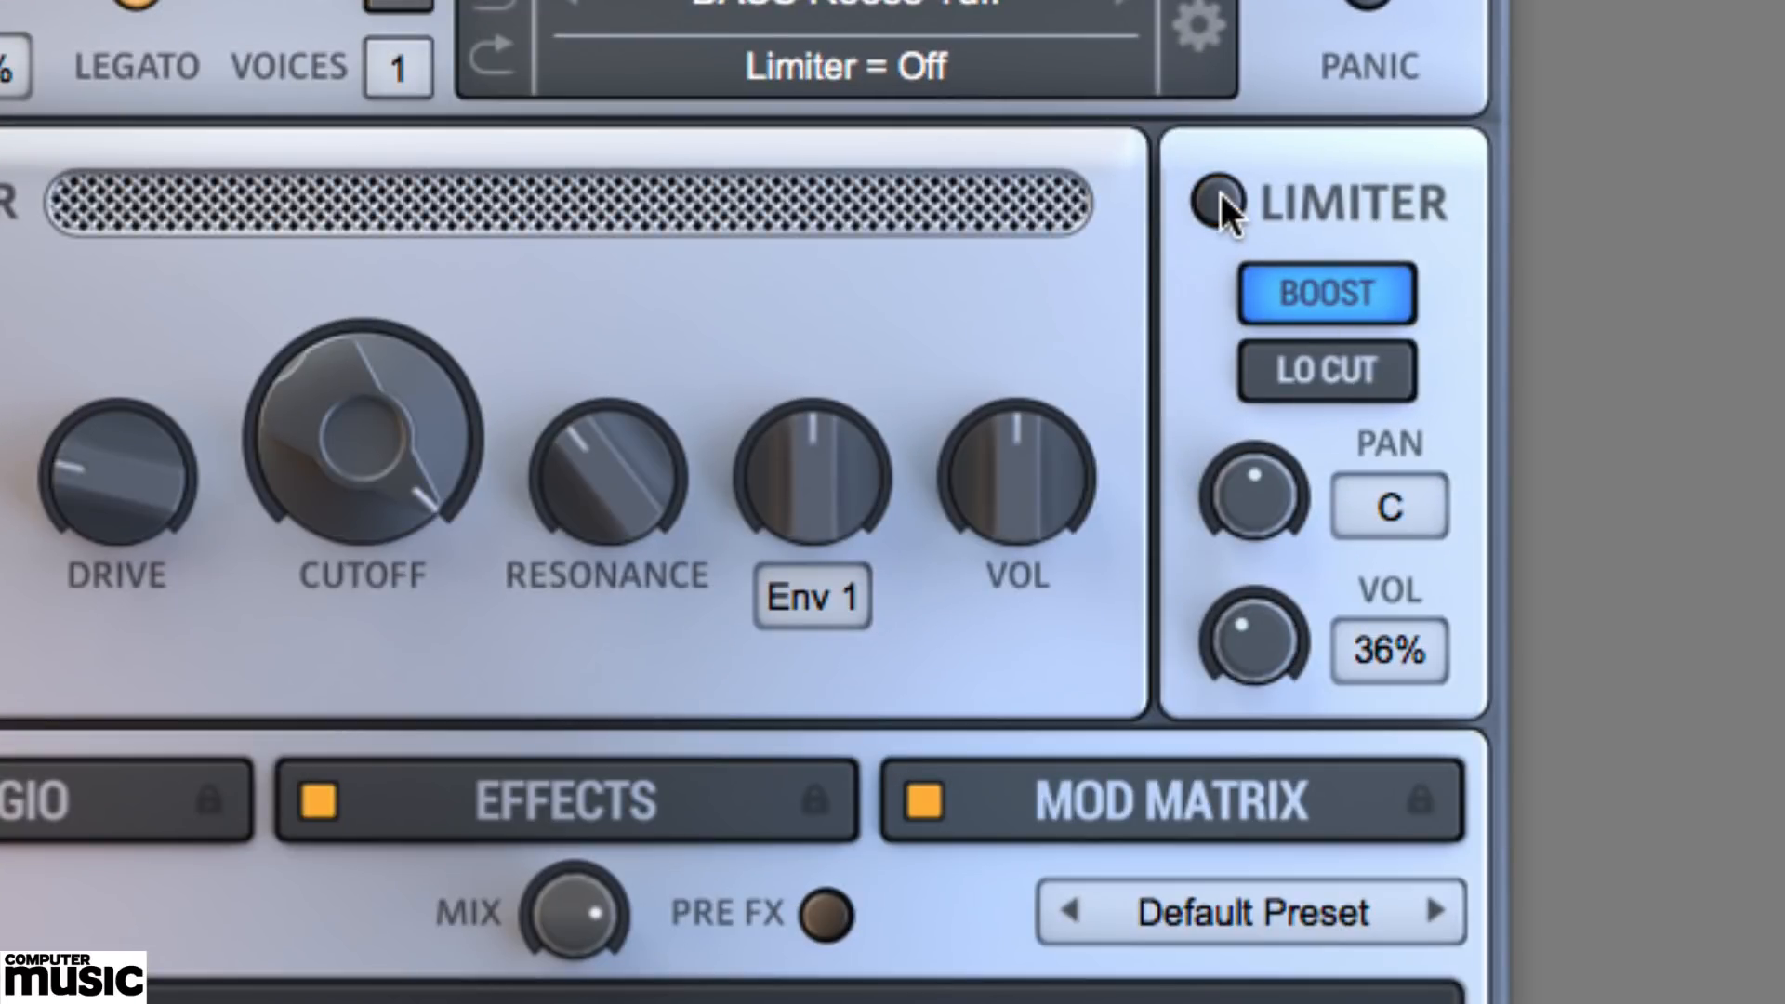
click(1219, 194)
click(1309, 294)
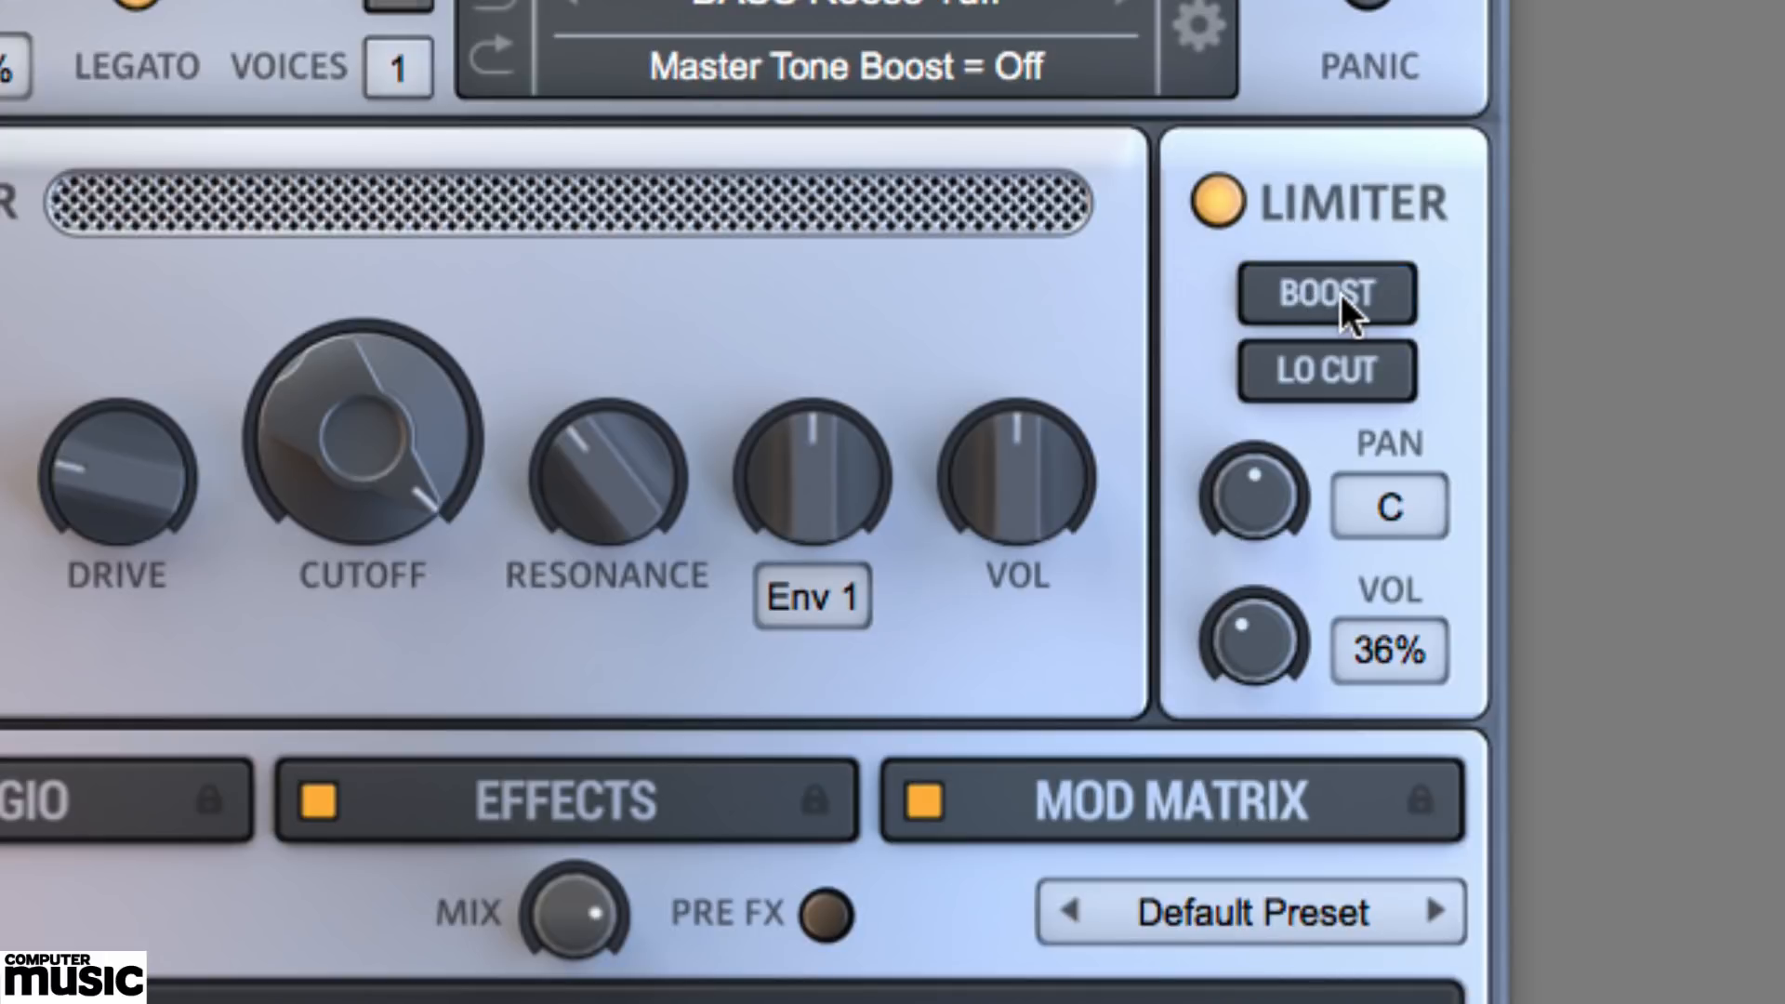
- Toggle the master tone Boost, leaving it on, and enable Lo Cut in the limiter section
click(1340, 293)
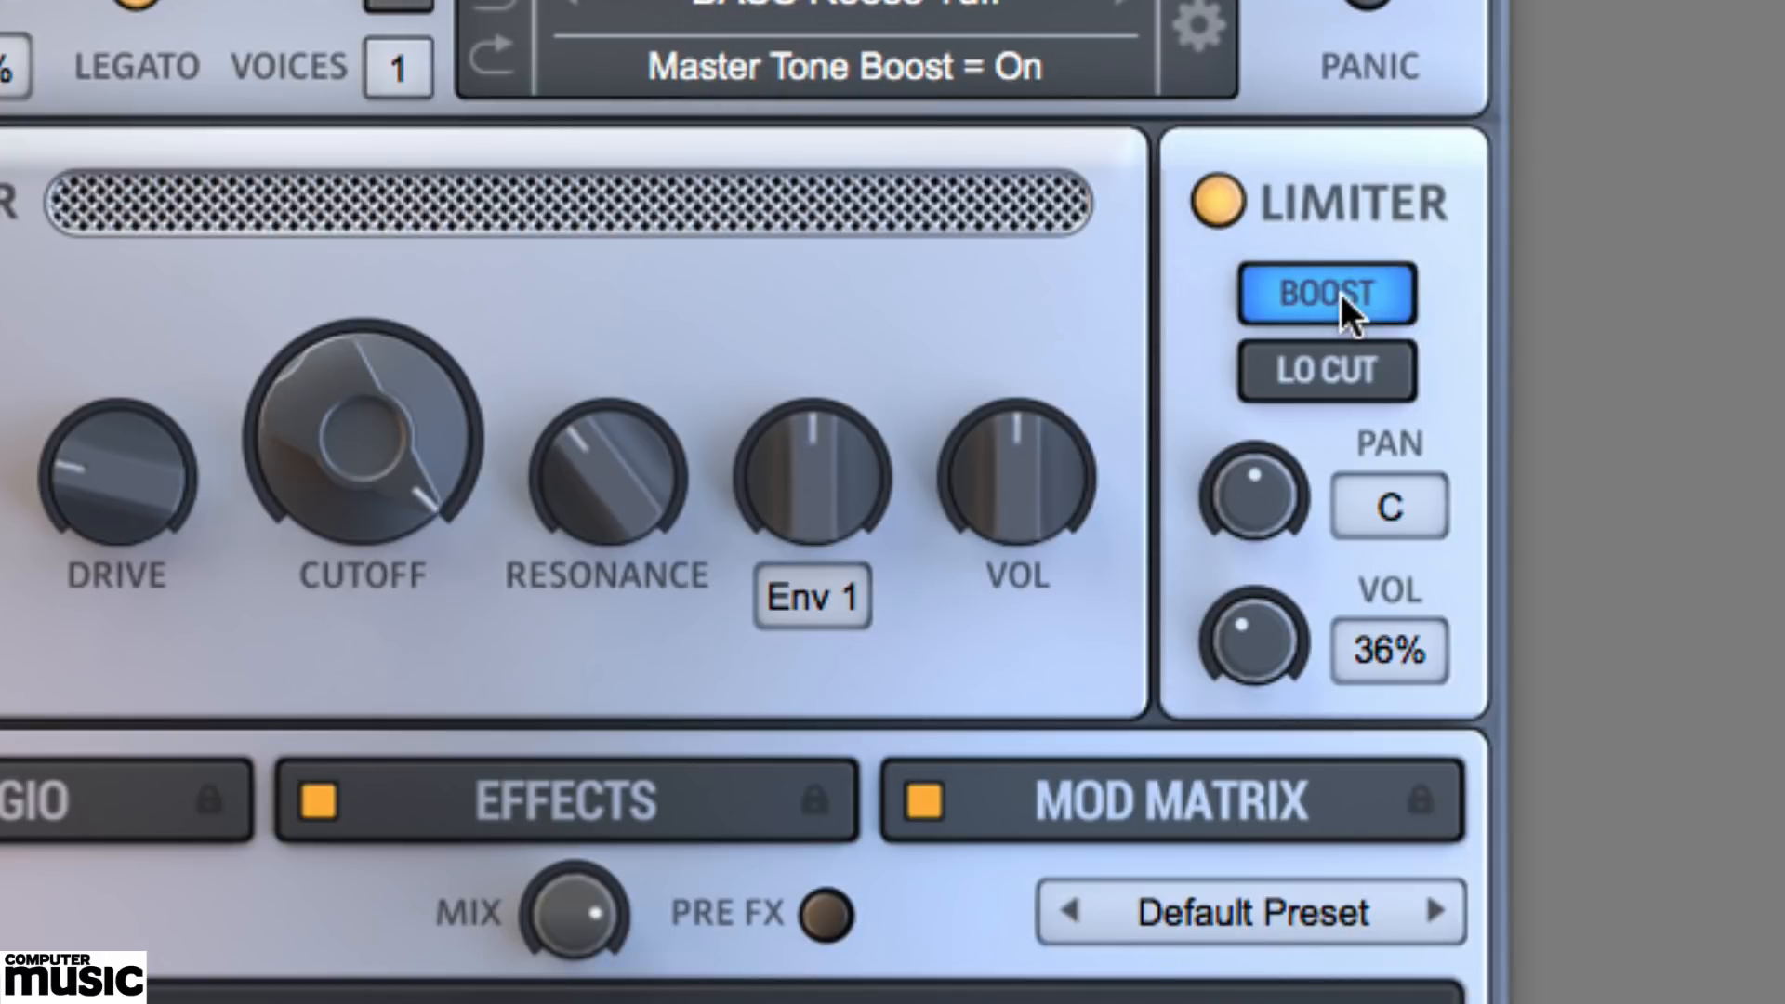
click(1340, 293)
click(1340, 294)
click(1369, 366)
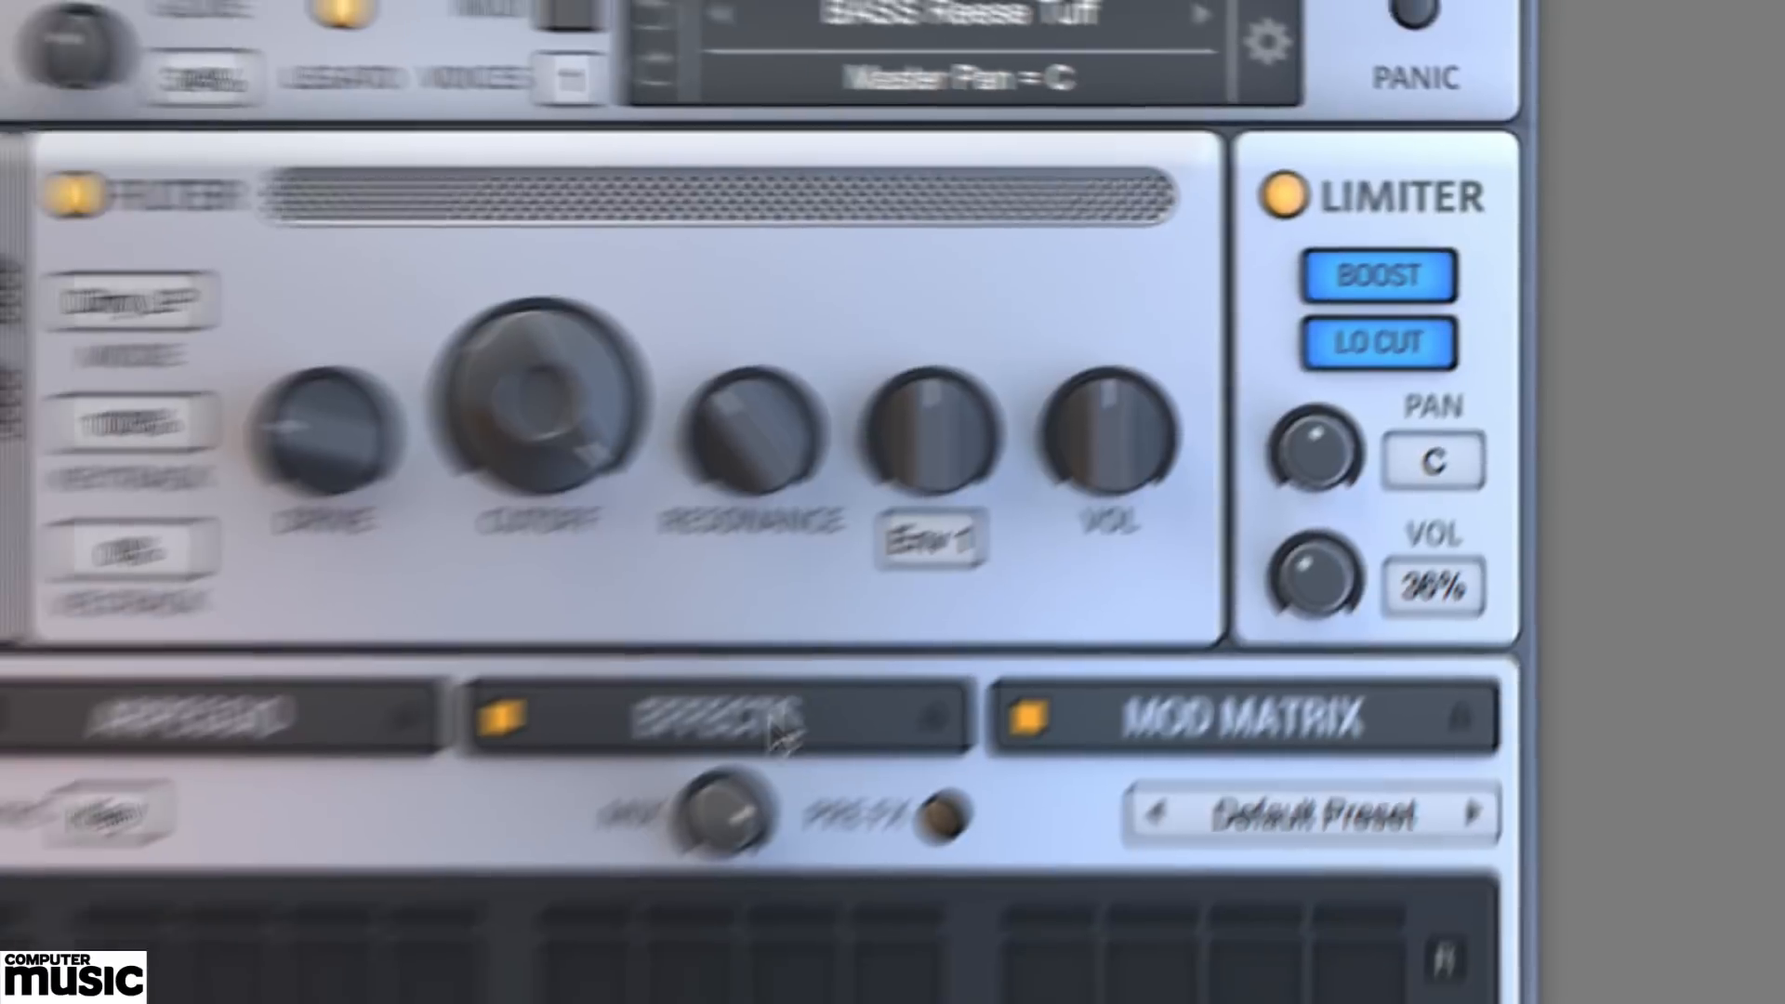
- Show the effects section and adjust the main filter's cutoff
click(771, 718)
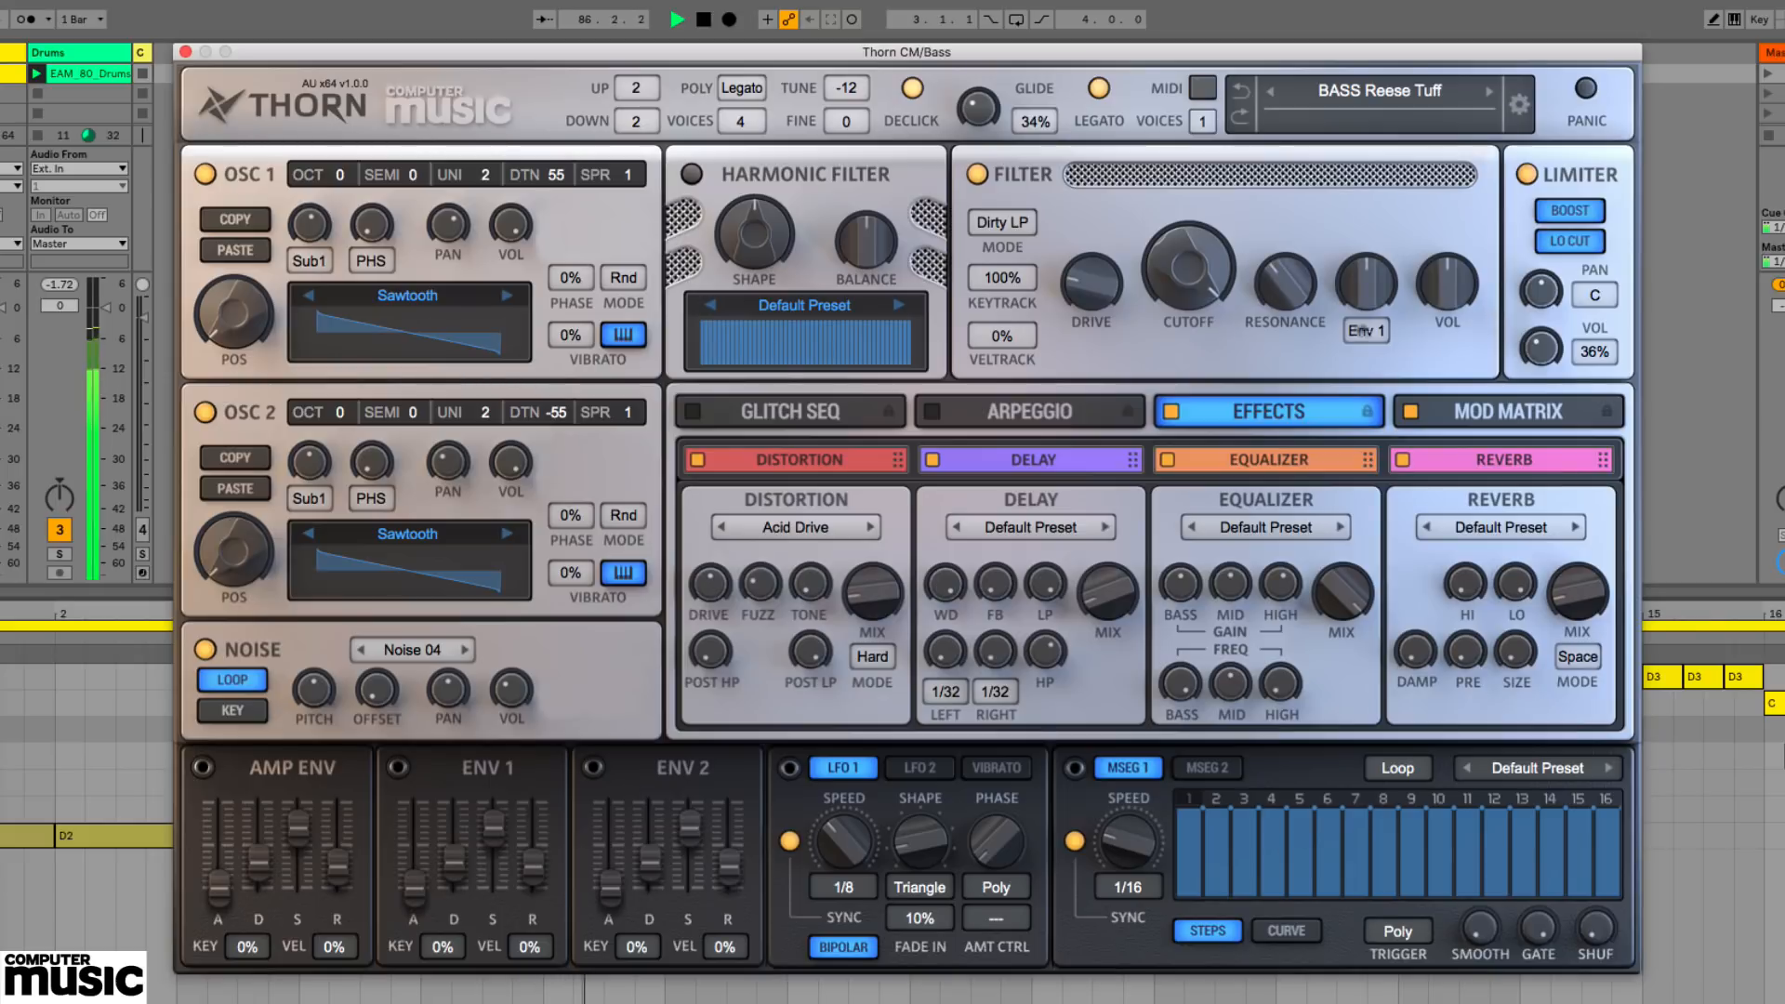
drag(1188, 279, 1291, 264)
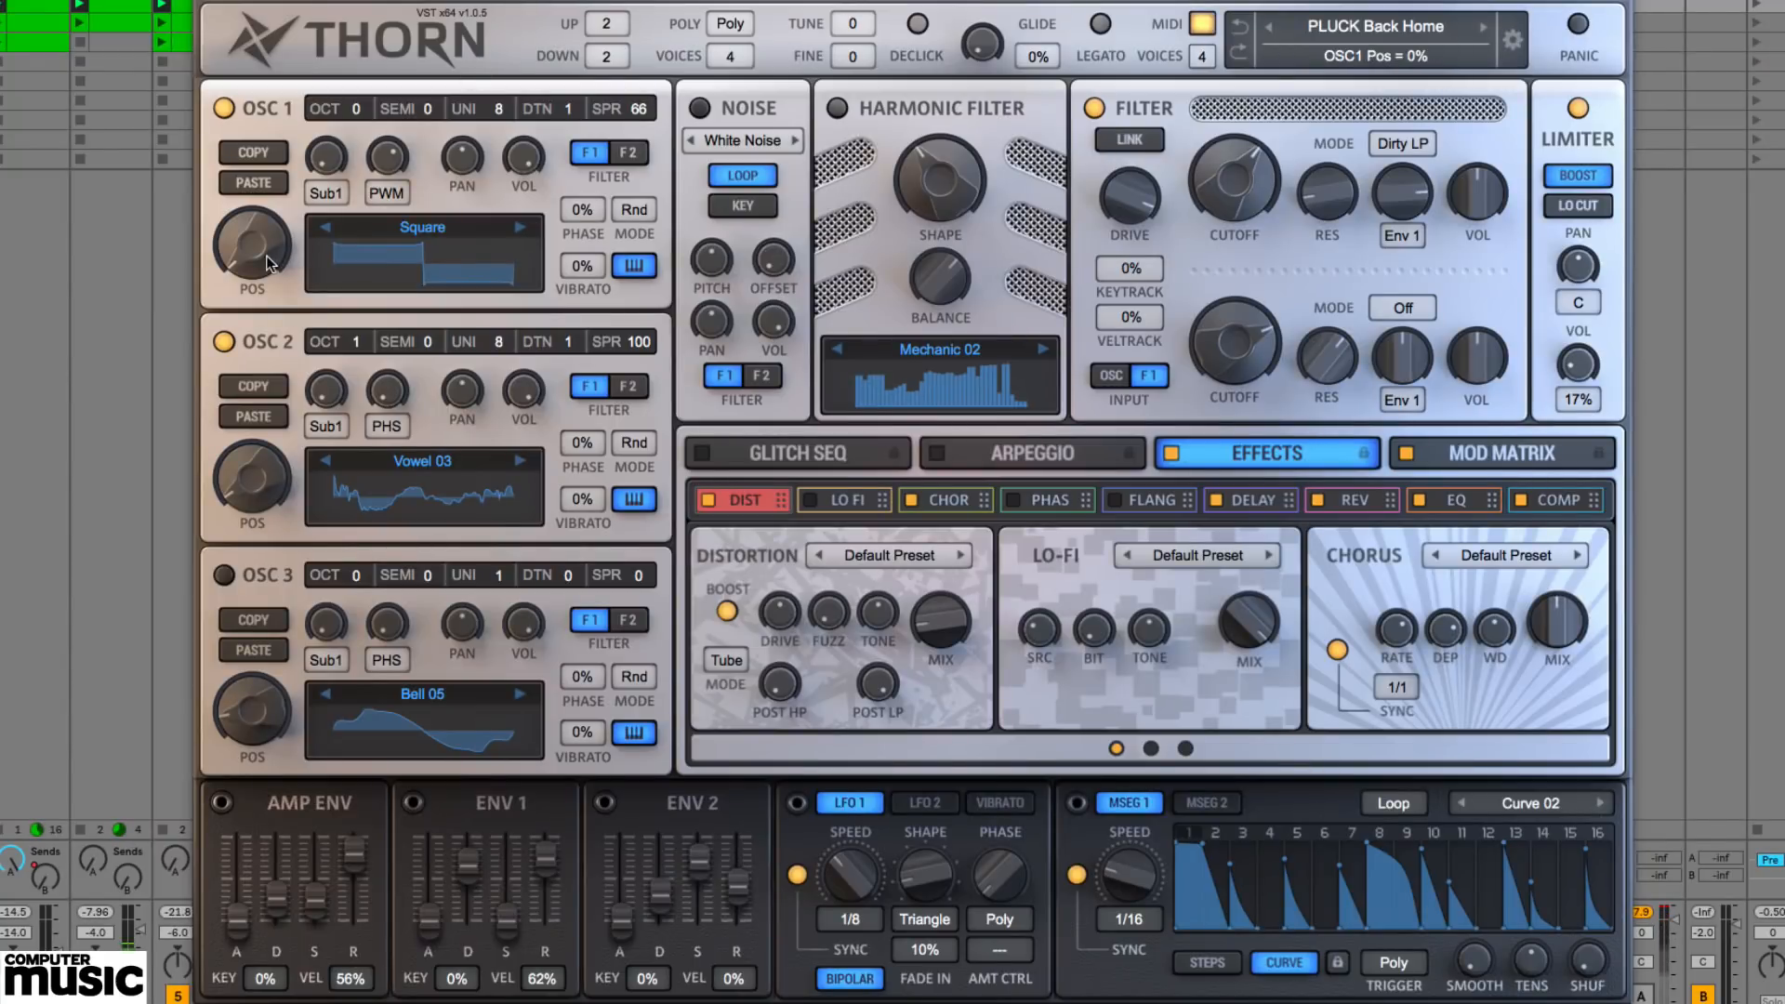
- In the full version of Thorn, adjust the wave position of OSC 1 and OSC 3
mouse_move(271, 262)
mouse_down()
mouse_move(269, 228)
mouse_move(270, 260)
mouse_up()
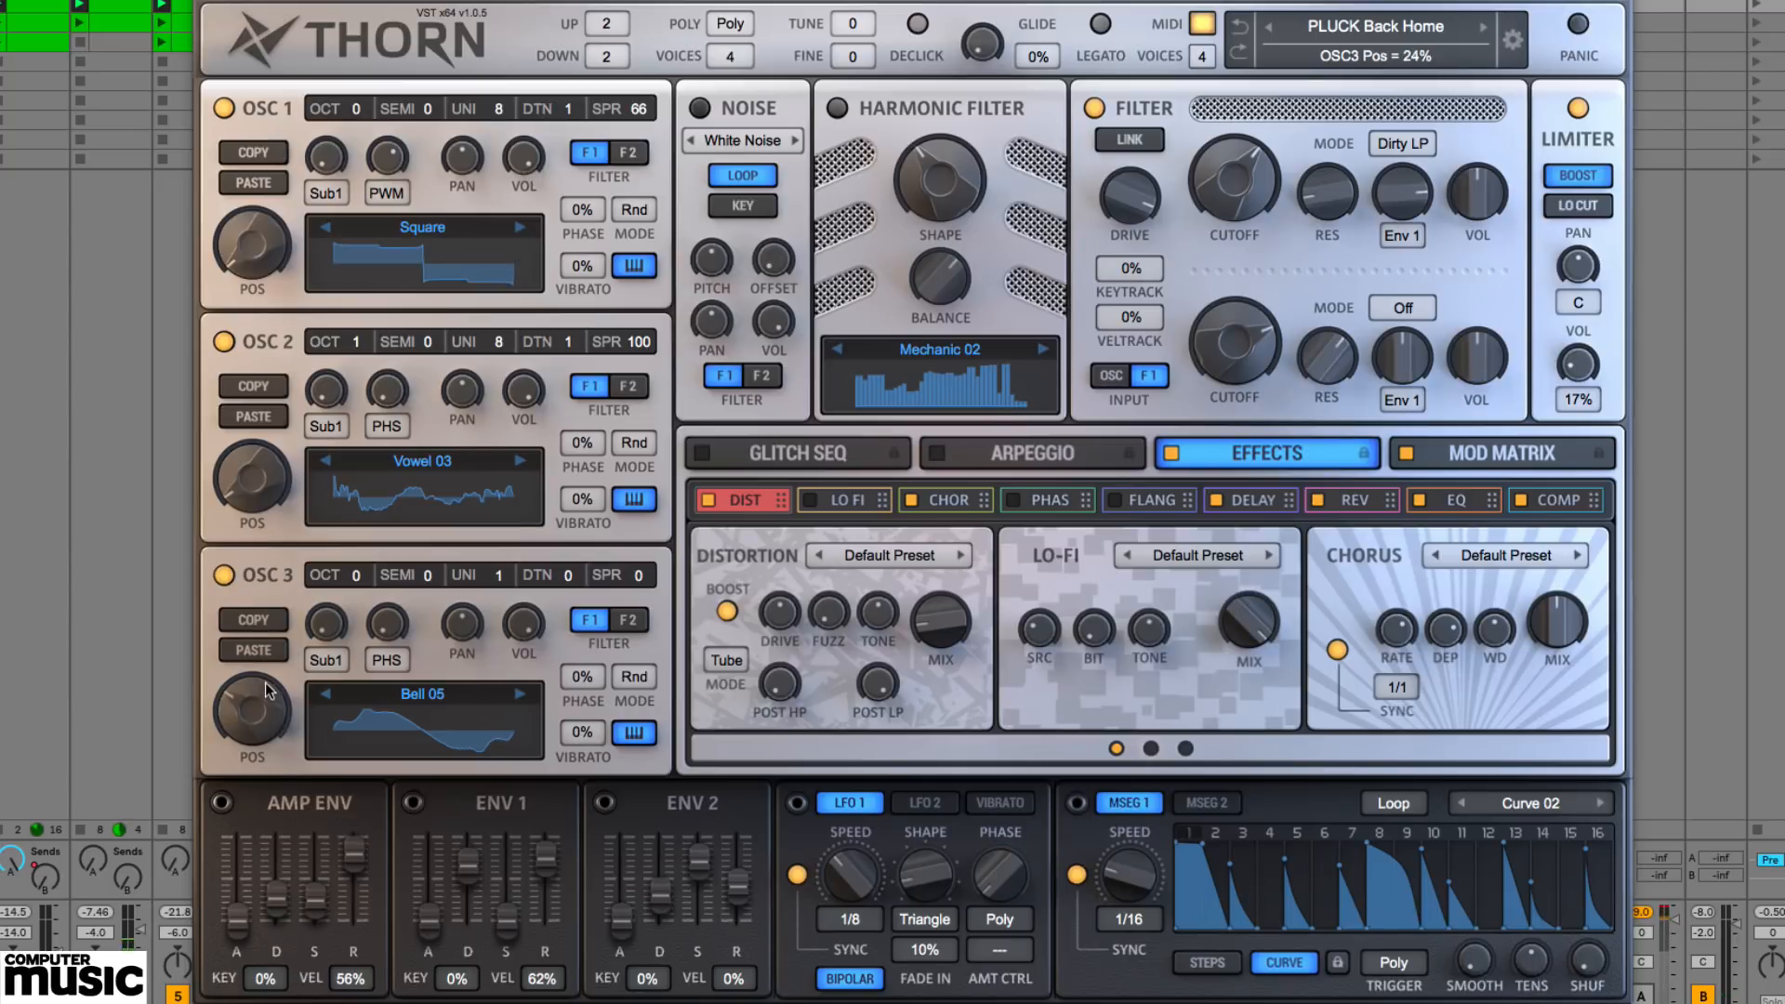
drag(265, 628, 265, 586)
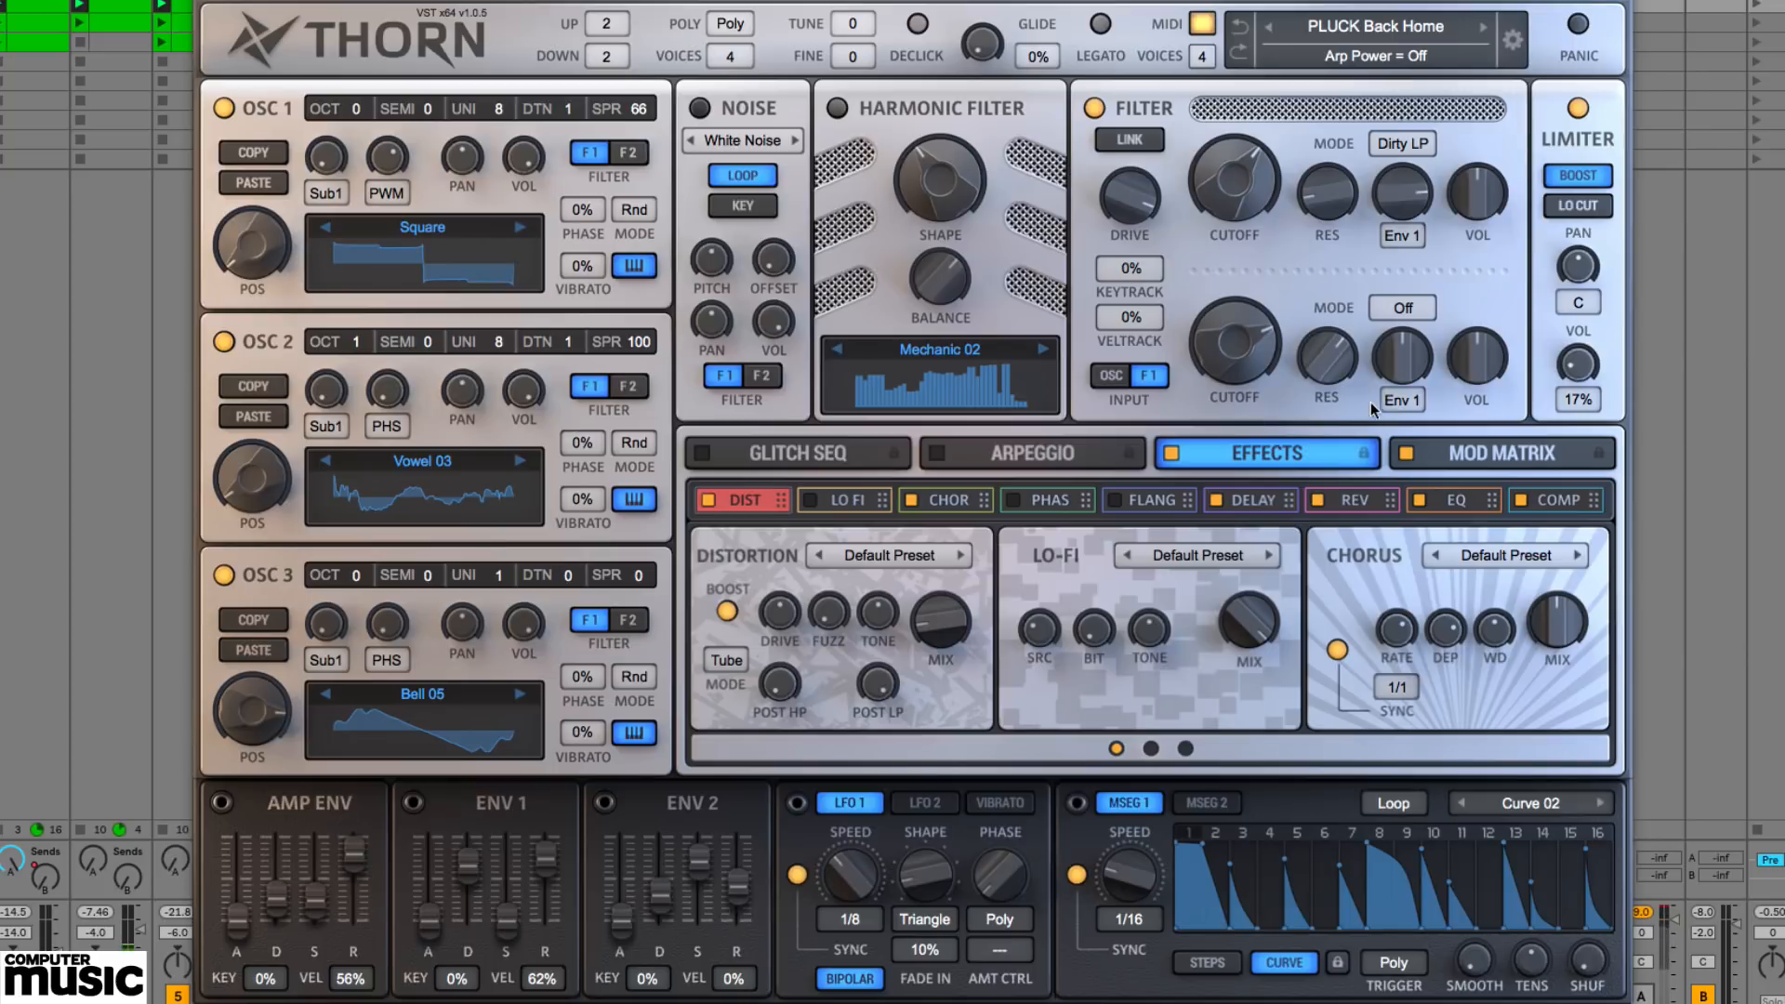
- Set the second filter's mode to Hypercomb, raising its cutoff and setting its output volume to 96%
click(1399, 311)
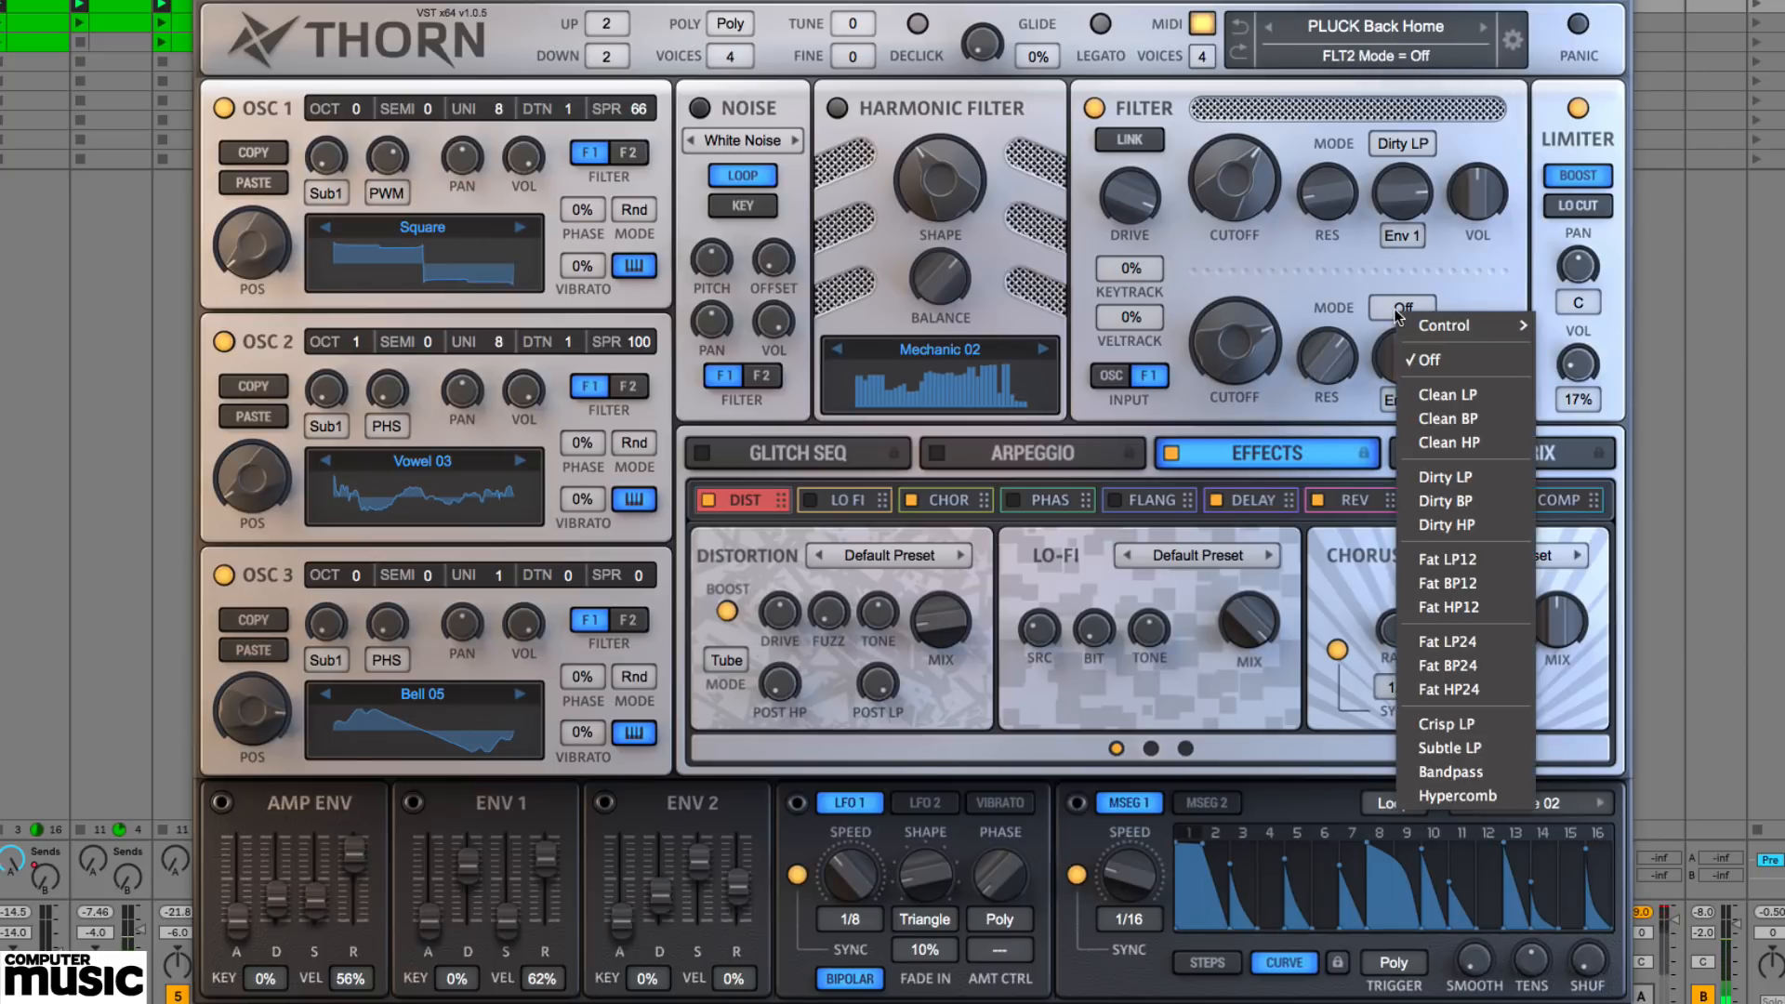
click(1463, 798)
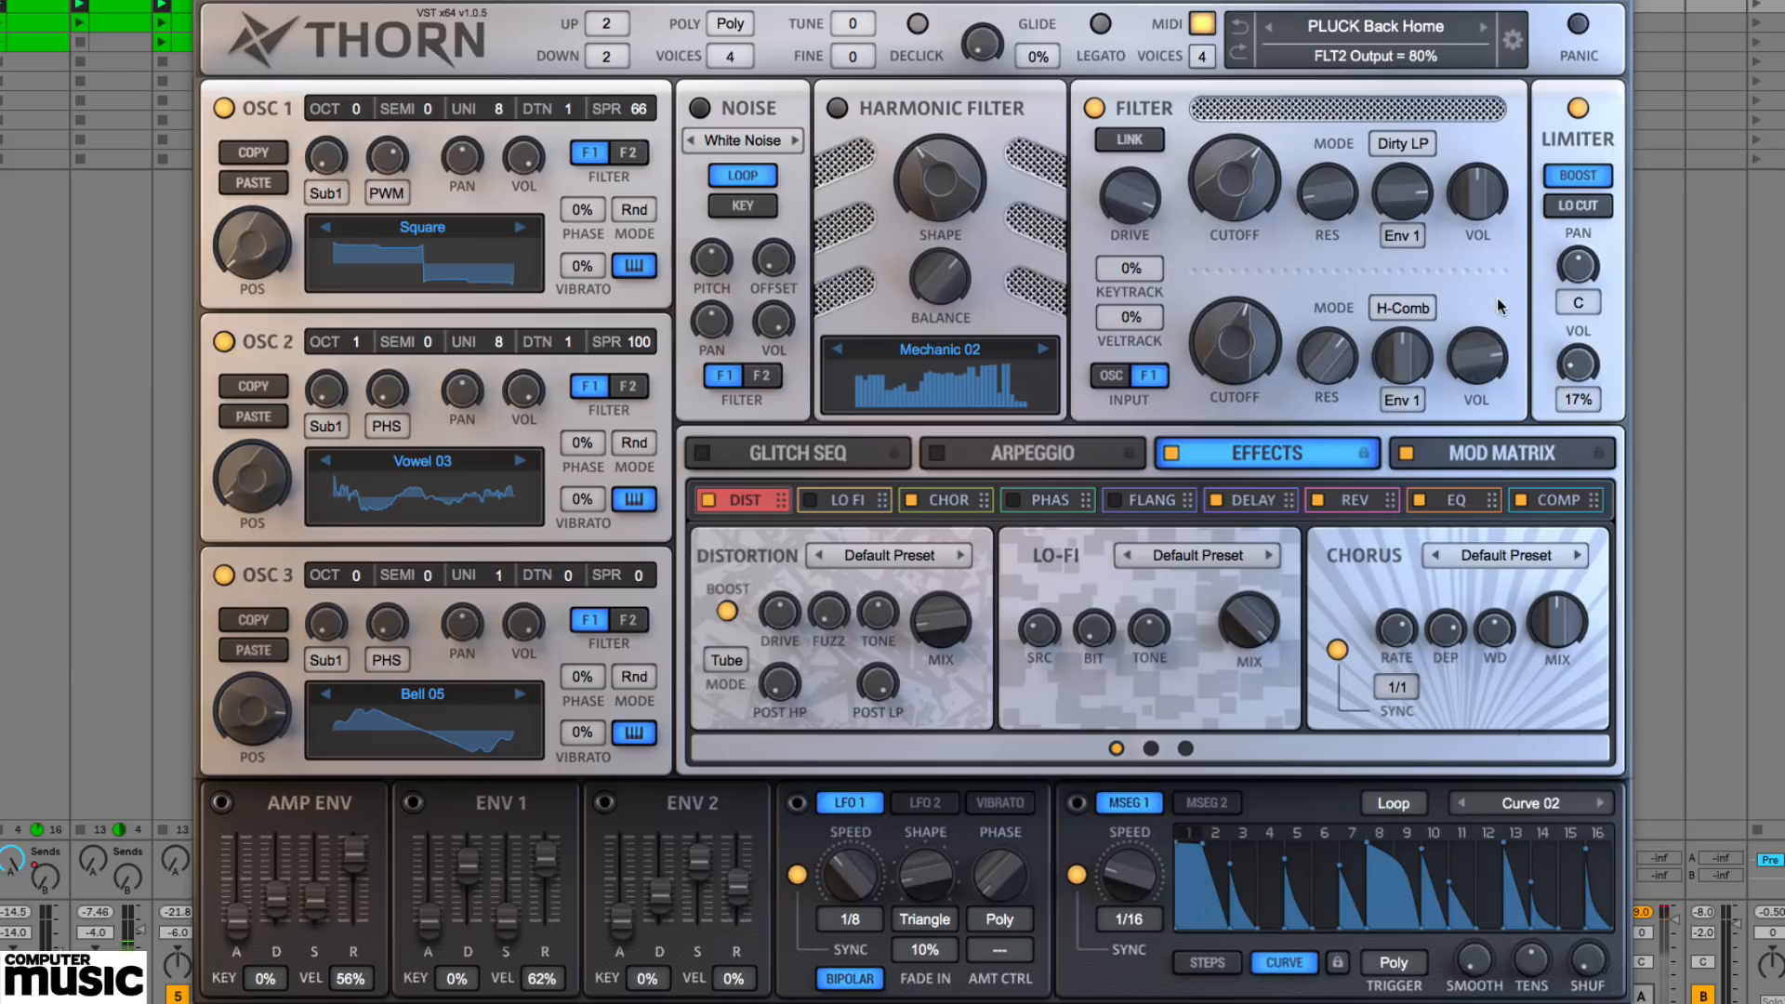
drag(1236, 350, 1264, 327)
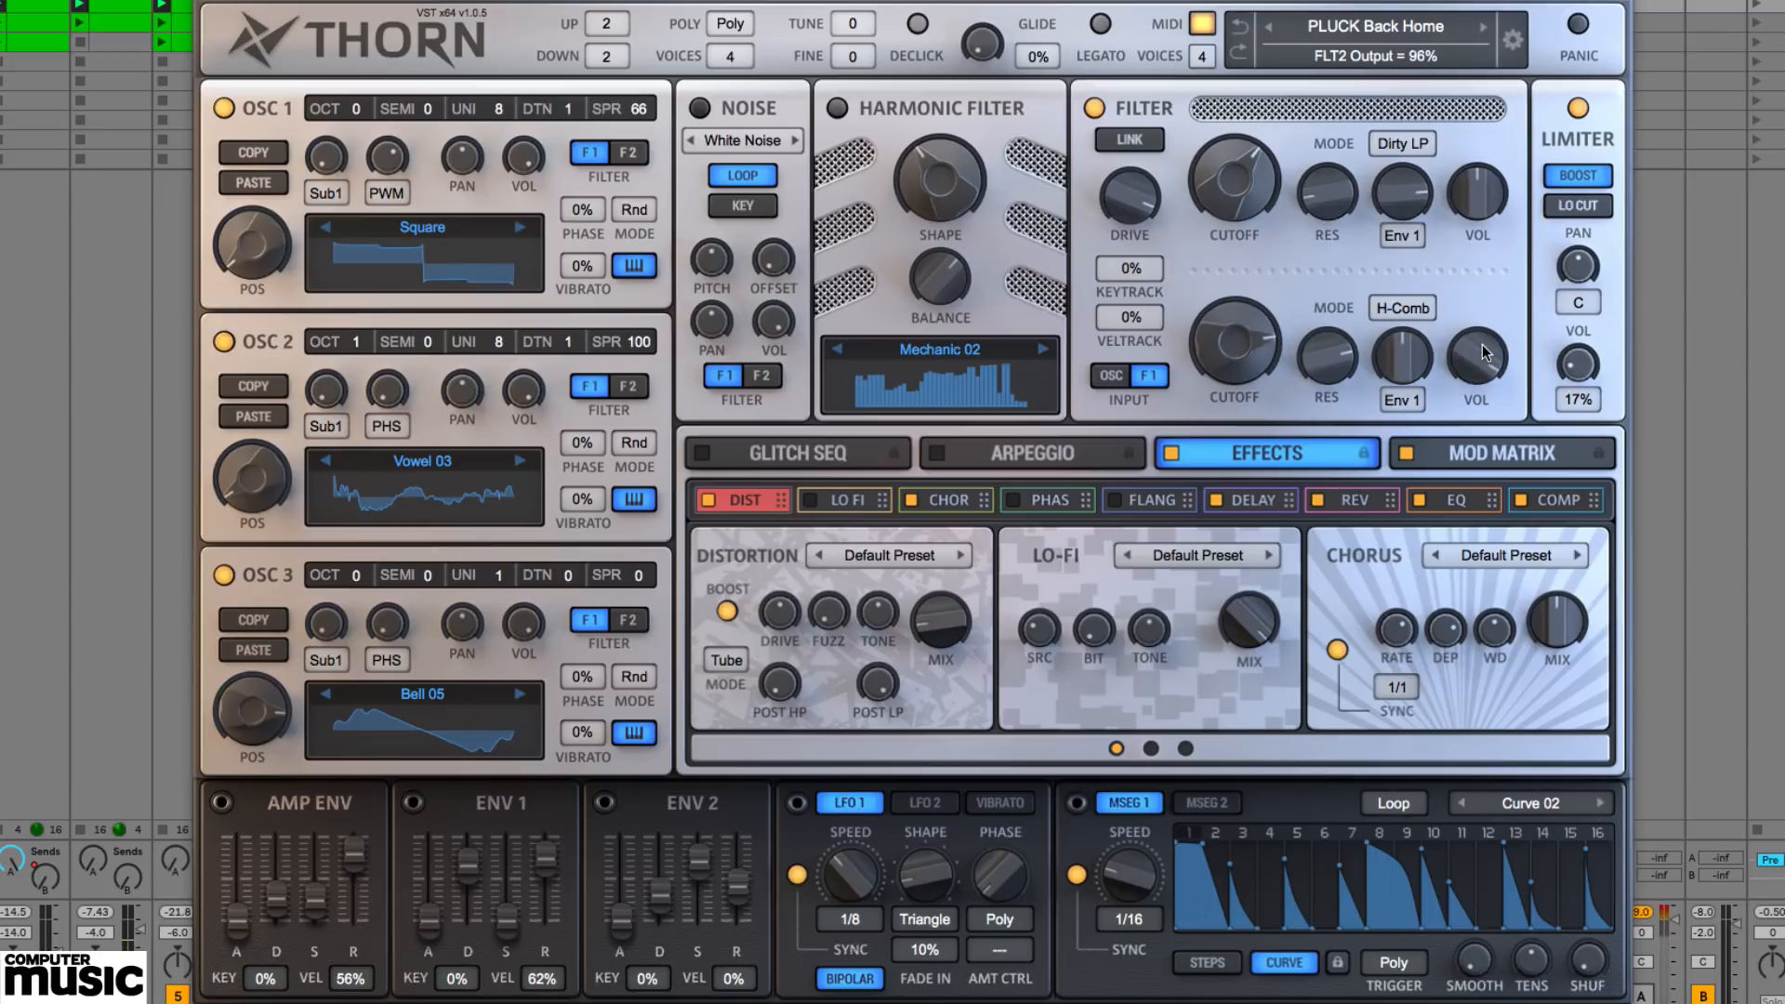
- View the Lo-Fi effect and move Chorus to the start of the effects chain, ahead of Distortion
click(837, 503)
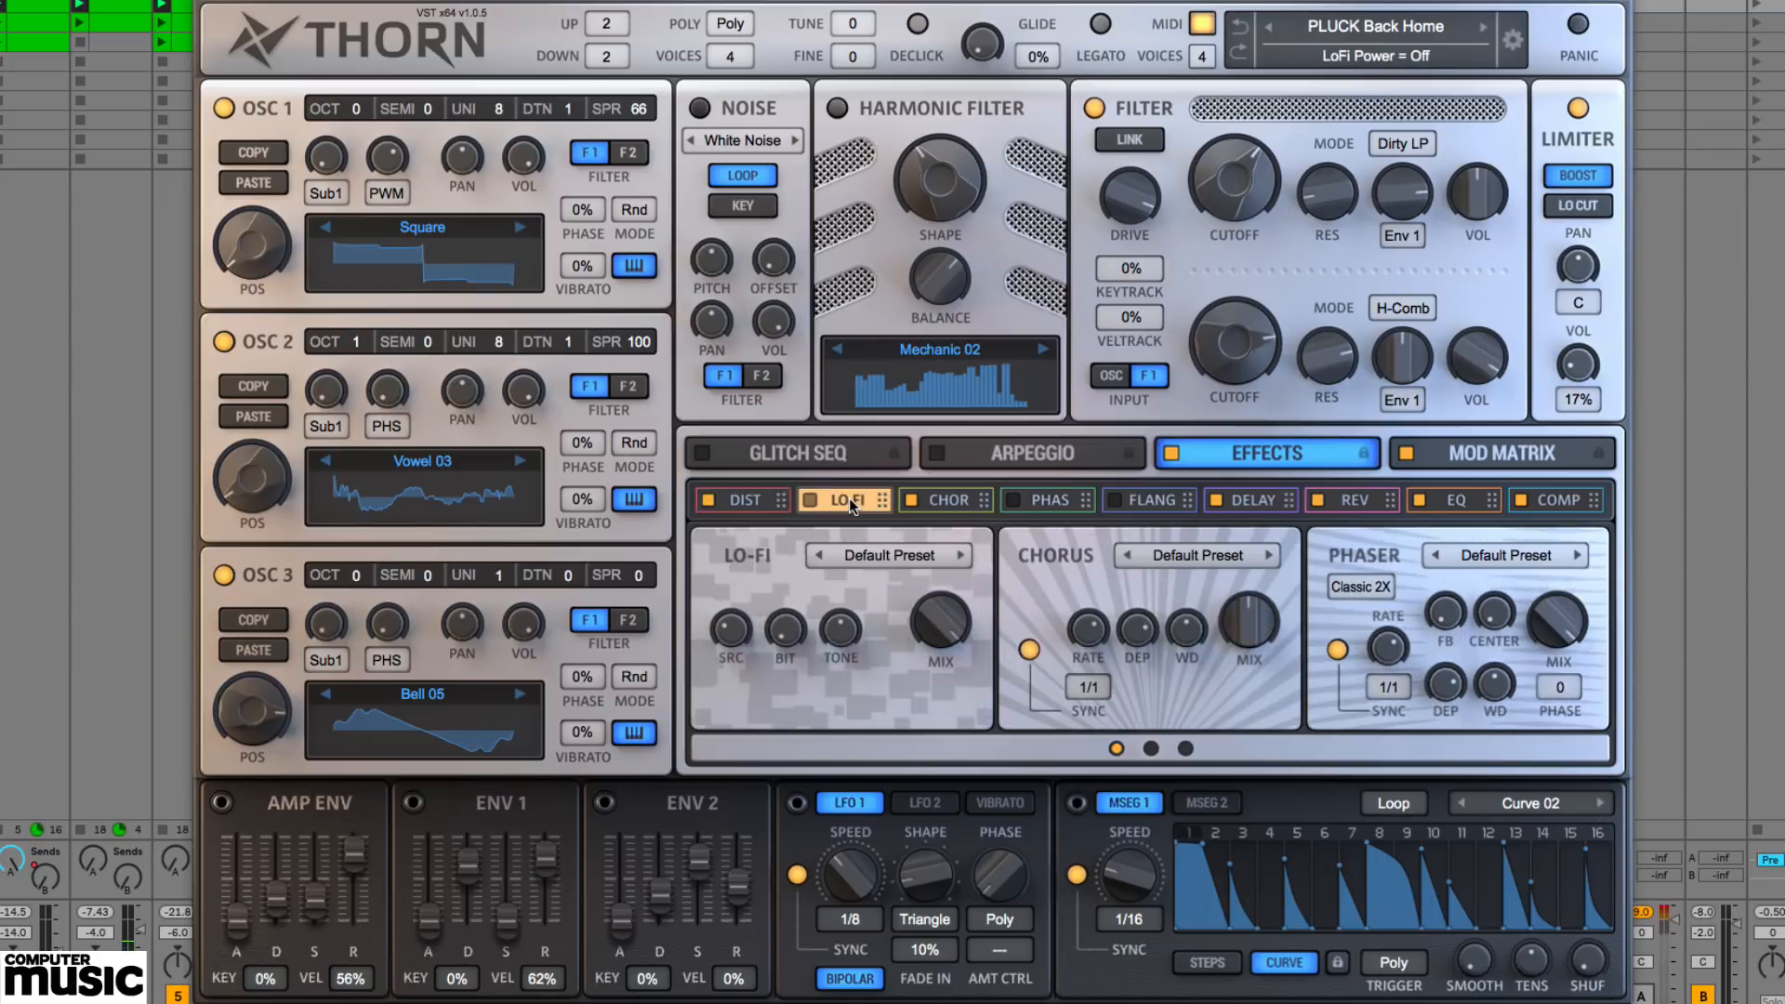
click(957, 503)
drag(957, 502, 766, 505)
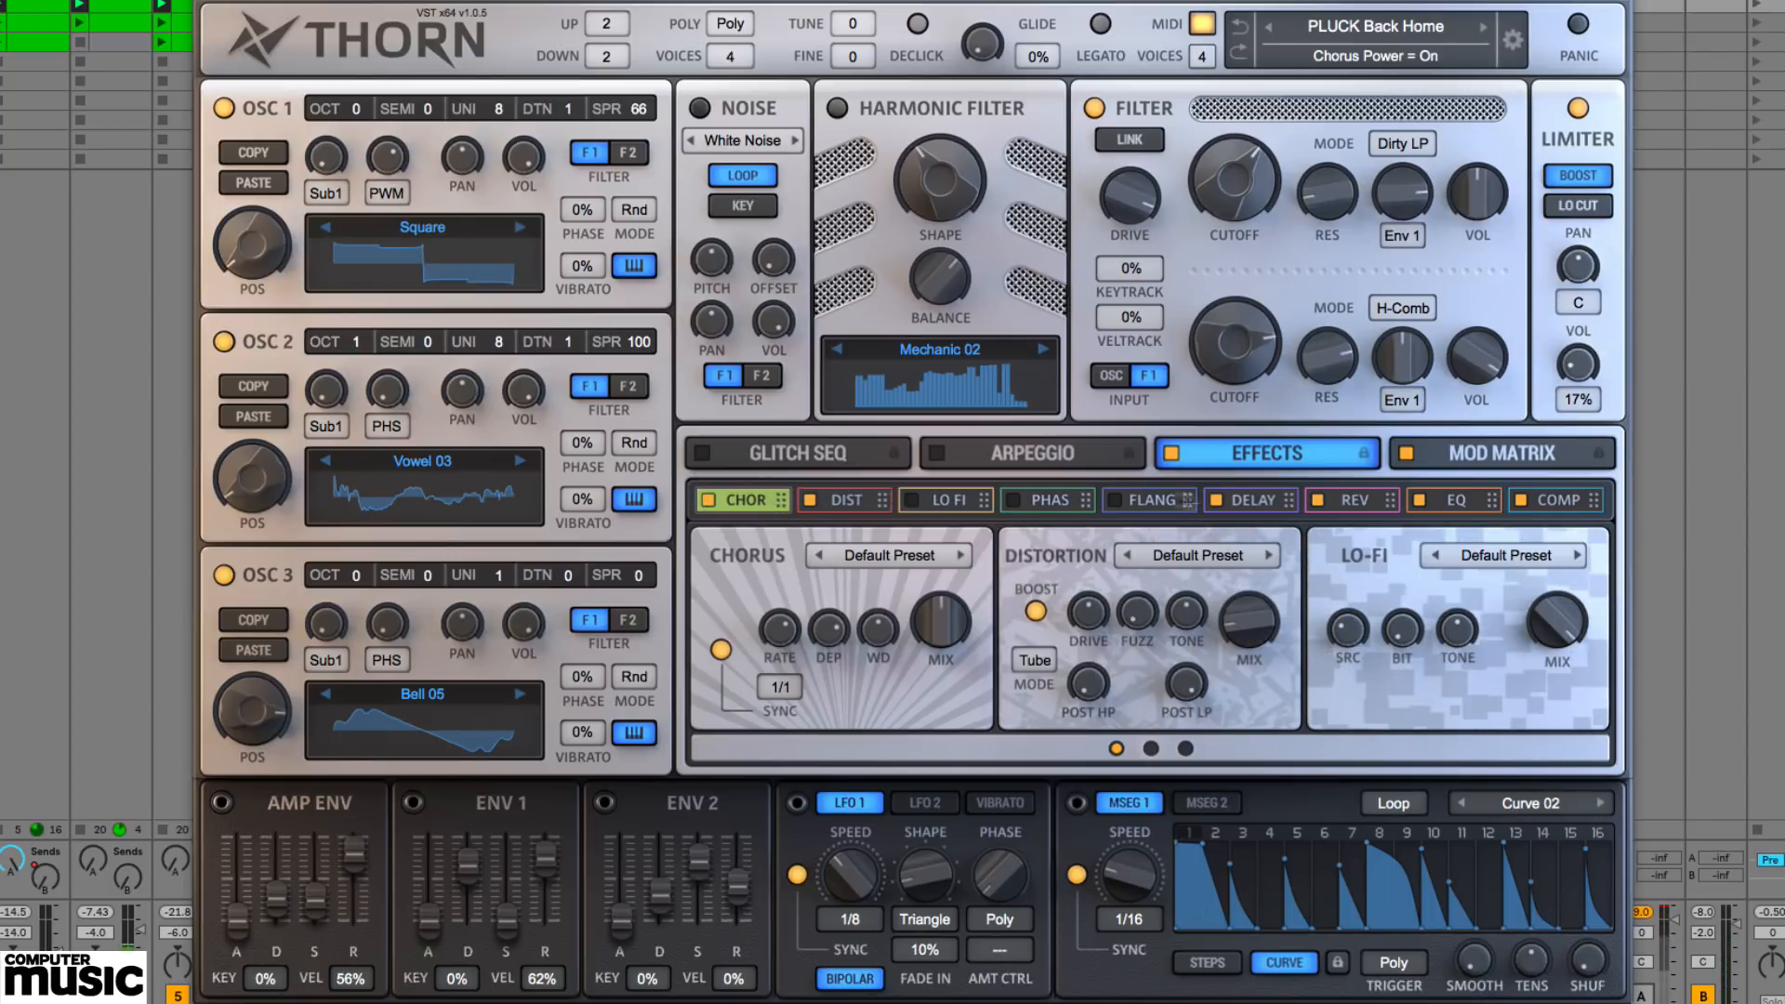
- Look through the Flanger, Compressor, Phaser, Lo-Fi and Chorus modules in the effects chain
click(1185, 502)
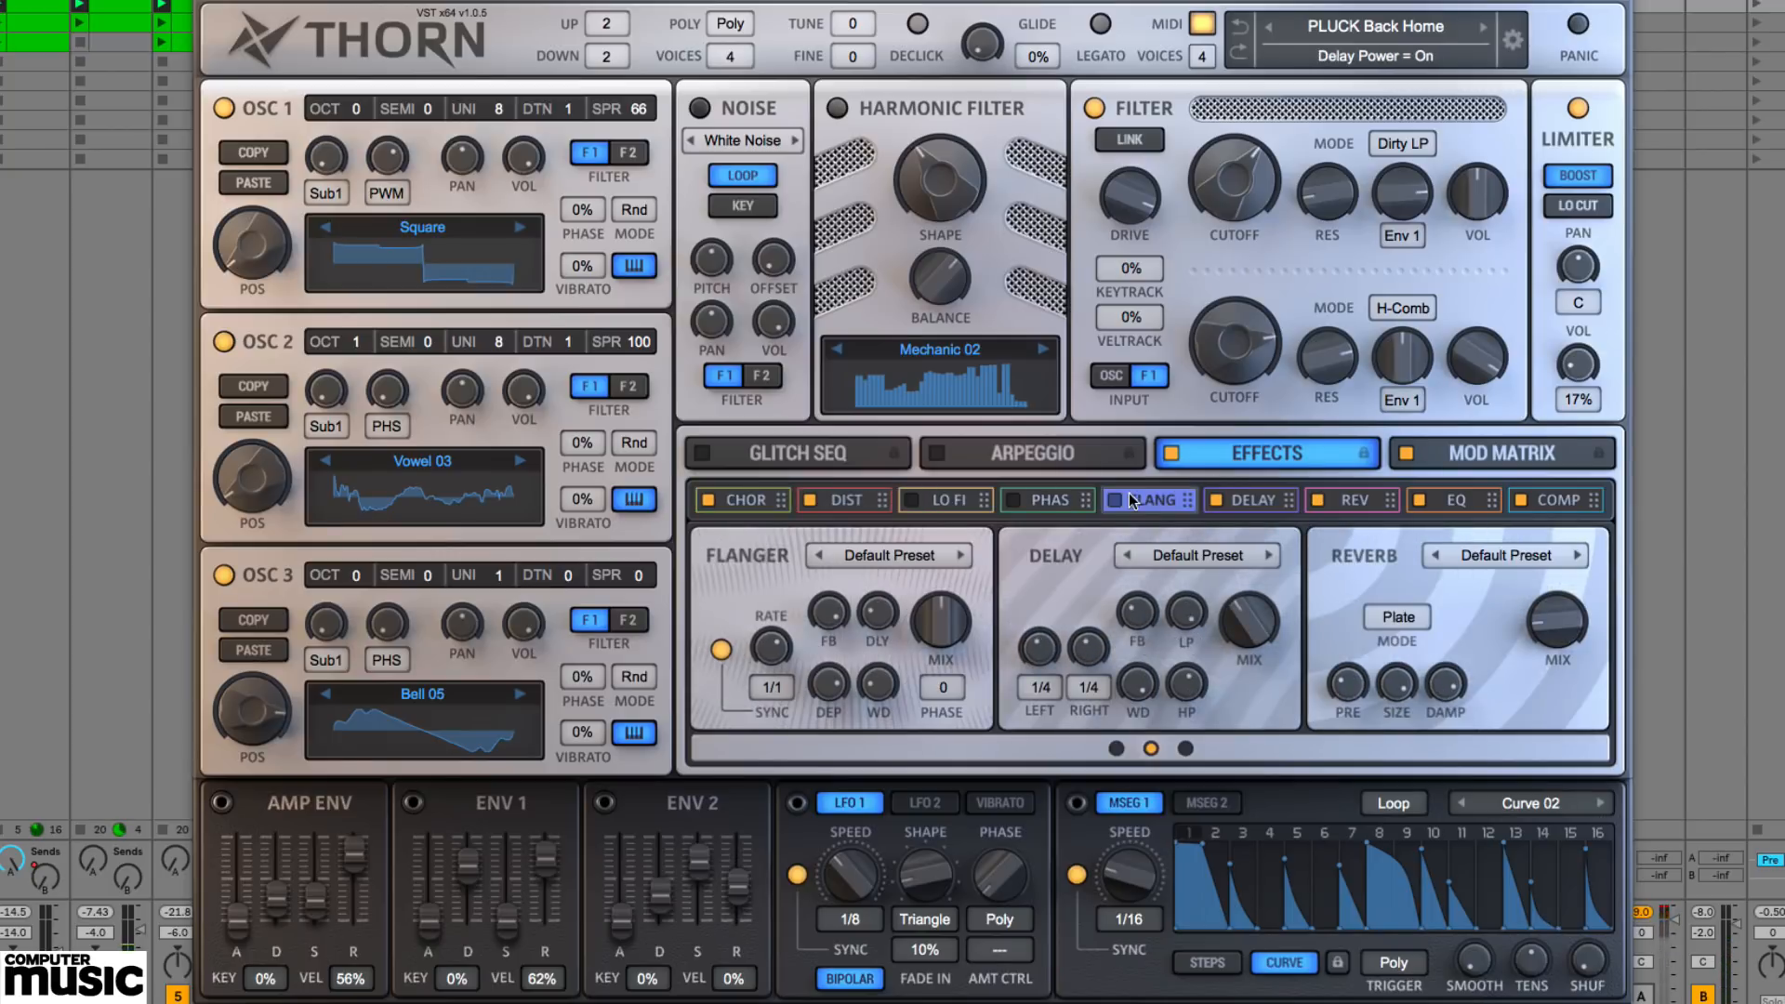
click(1567, 503)
click(1035, 501)
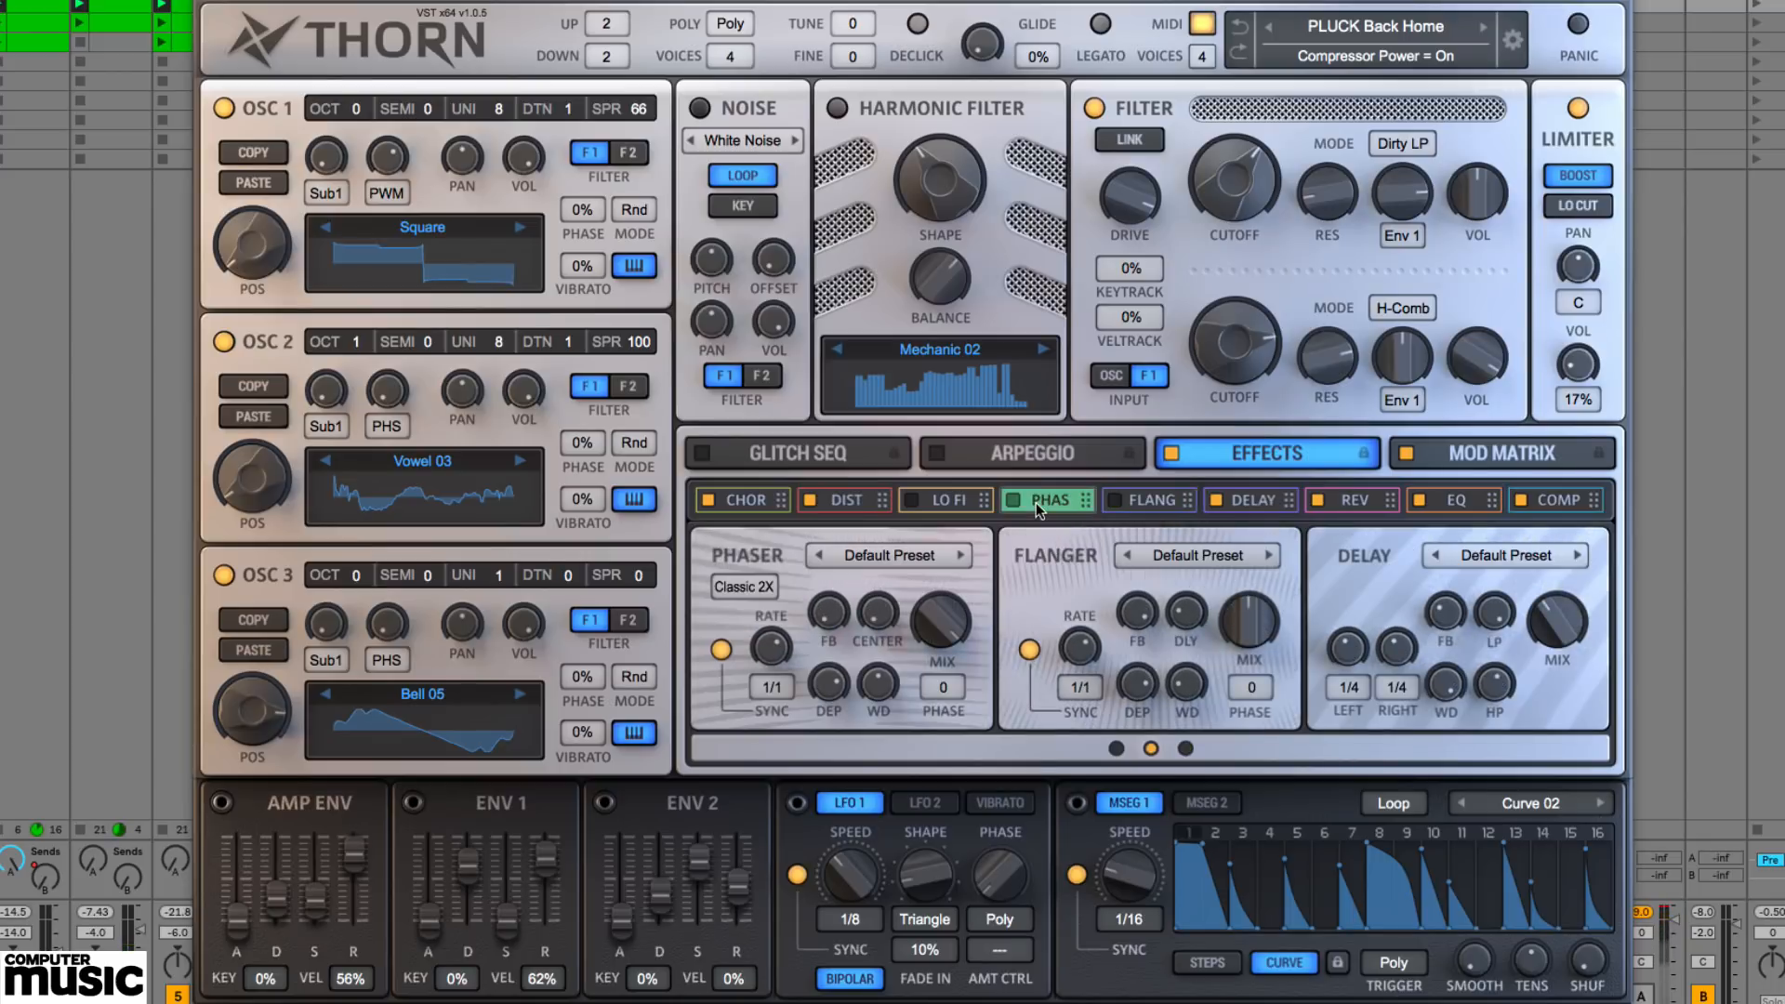
click(961, 502)
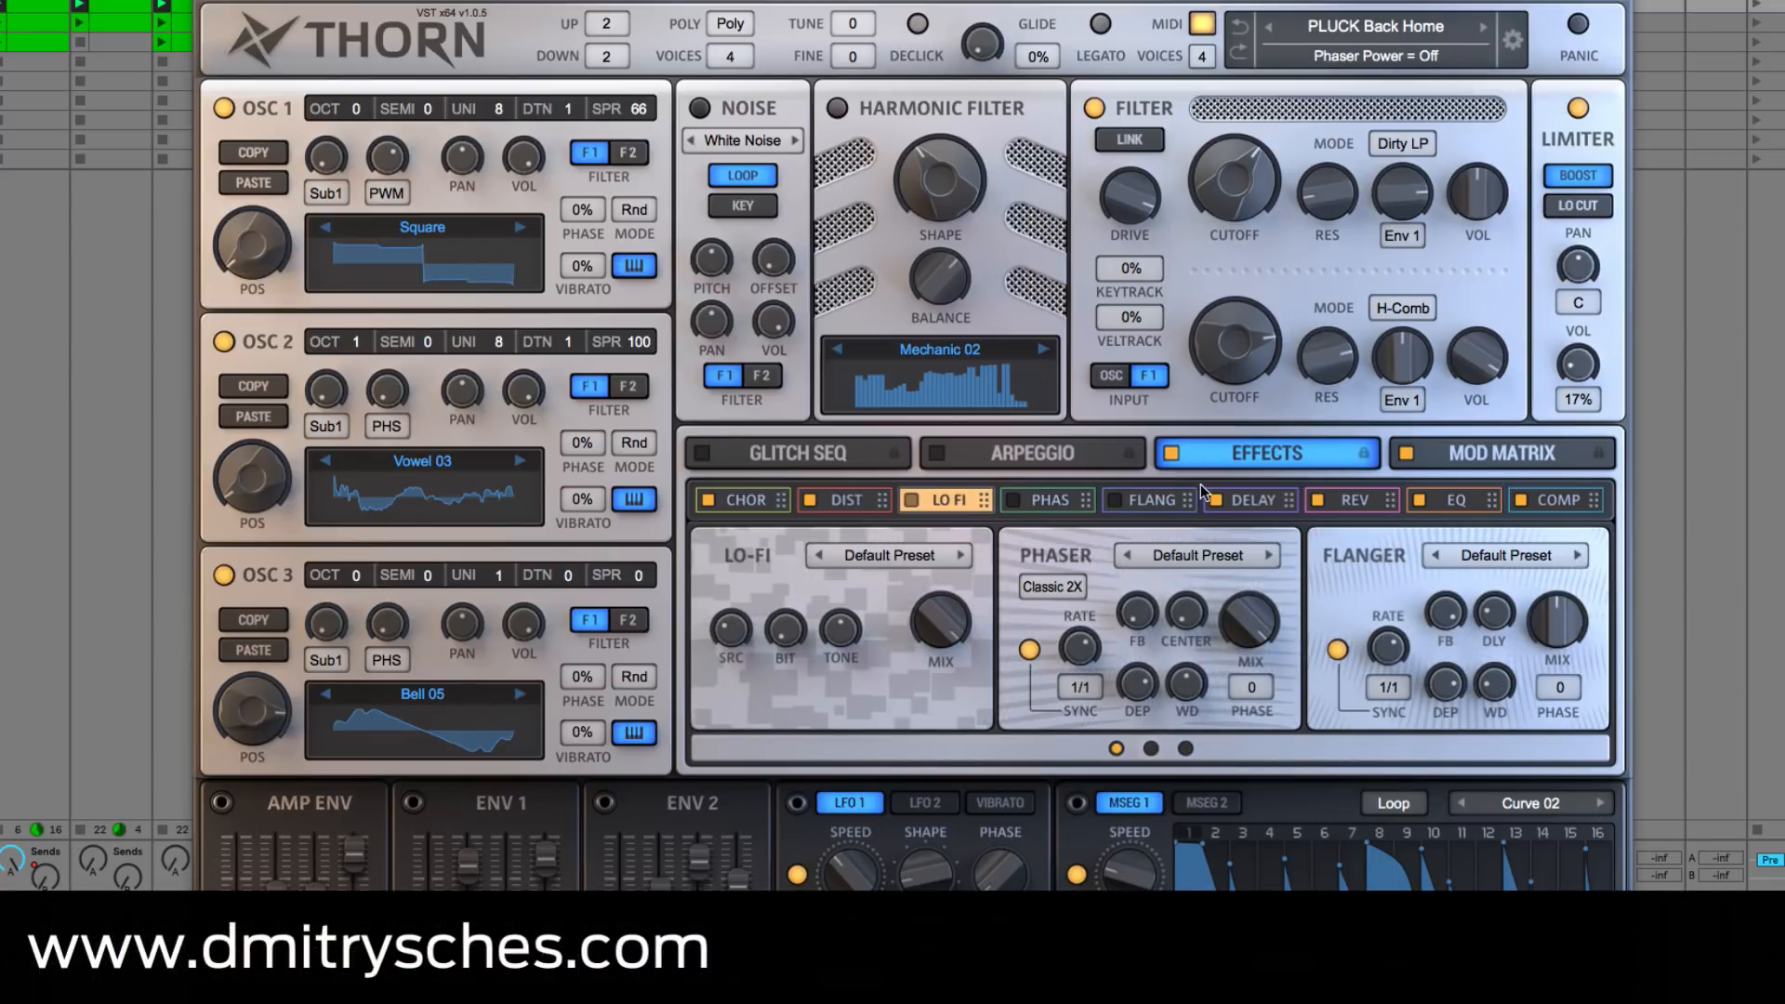
click(771, 500)
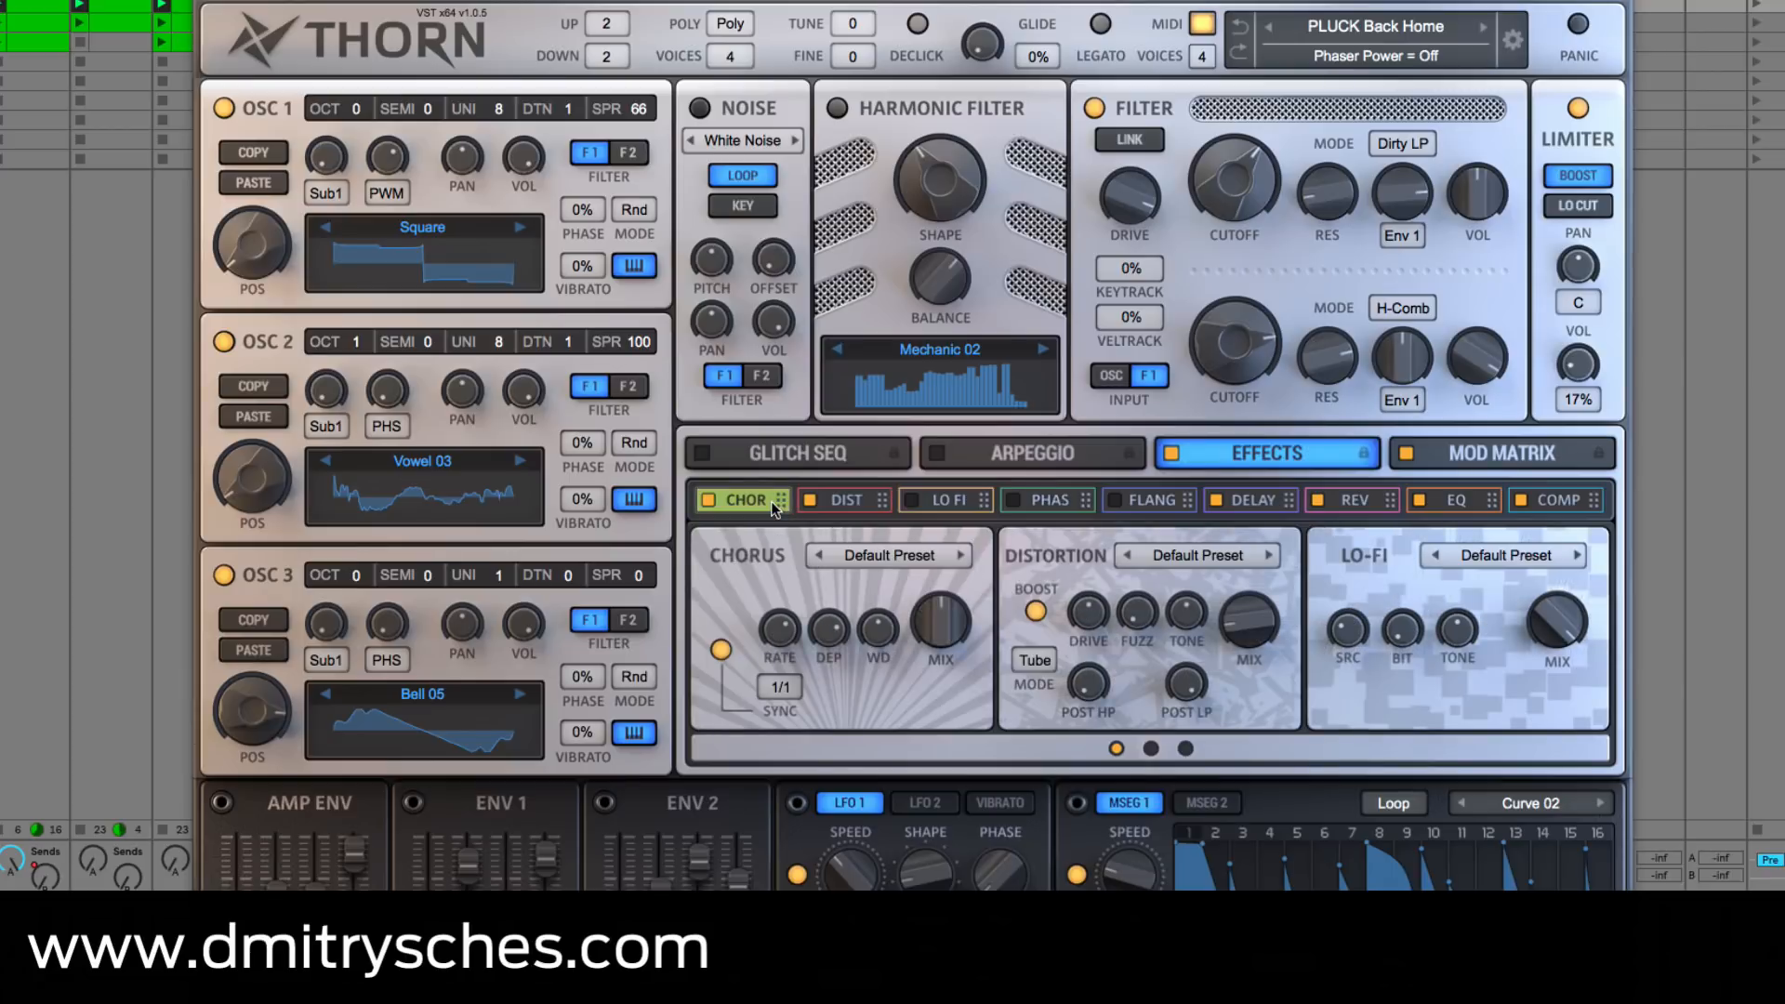